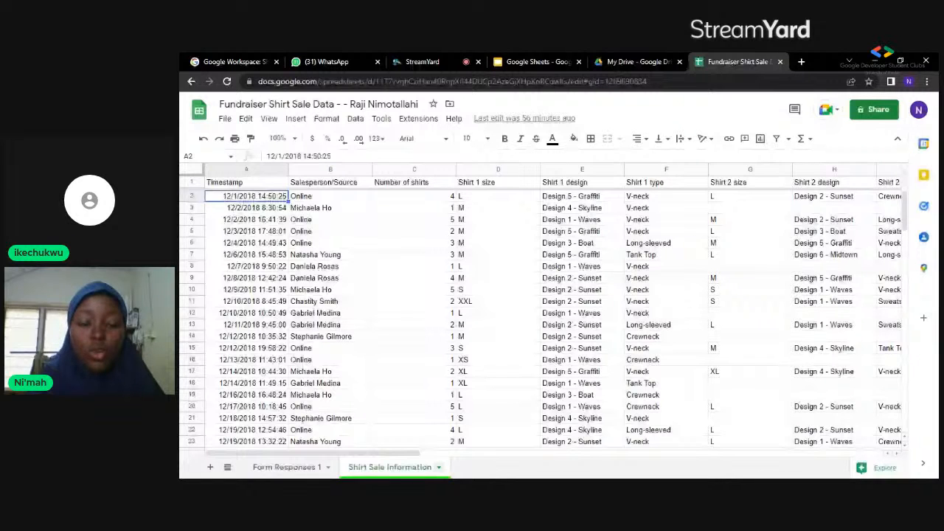
# - Duplicate the Shirt Sale Information sheet within the spreadsheet
pyautogui.rightClick(357, 475)
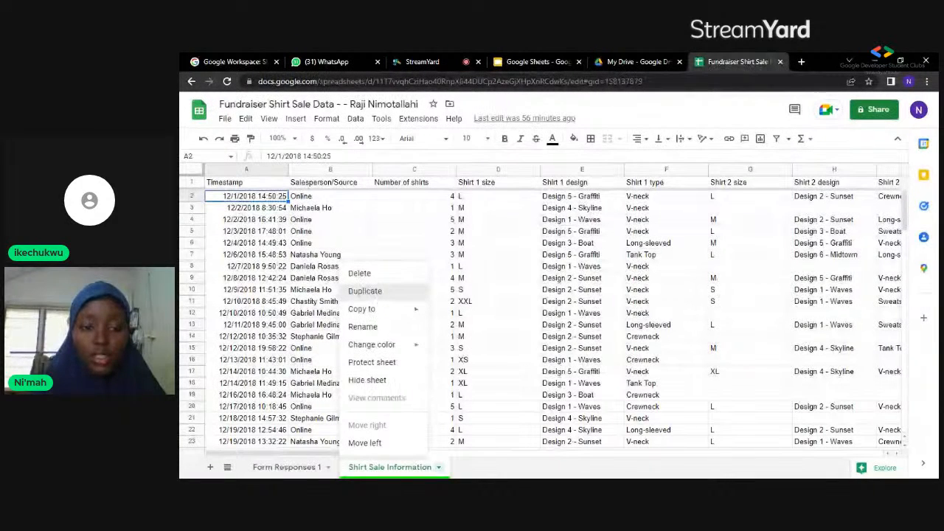
pyautogui.click(365, 291)
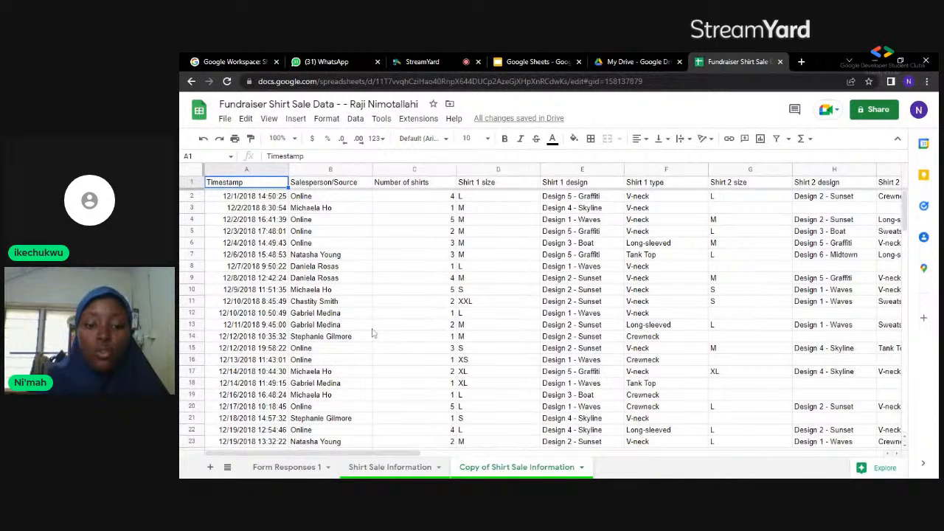
pyautogui.moveTo(406, 290); pyautogui.dragTo(410, 301)
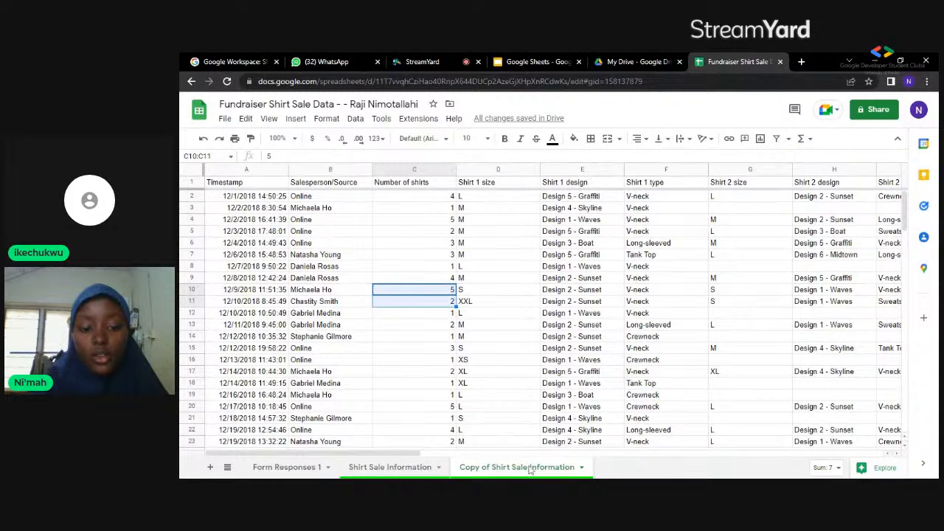
# - Rename the copied Shirt Sale Information sheet as Practical
pyautogui.click(582, 468)
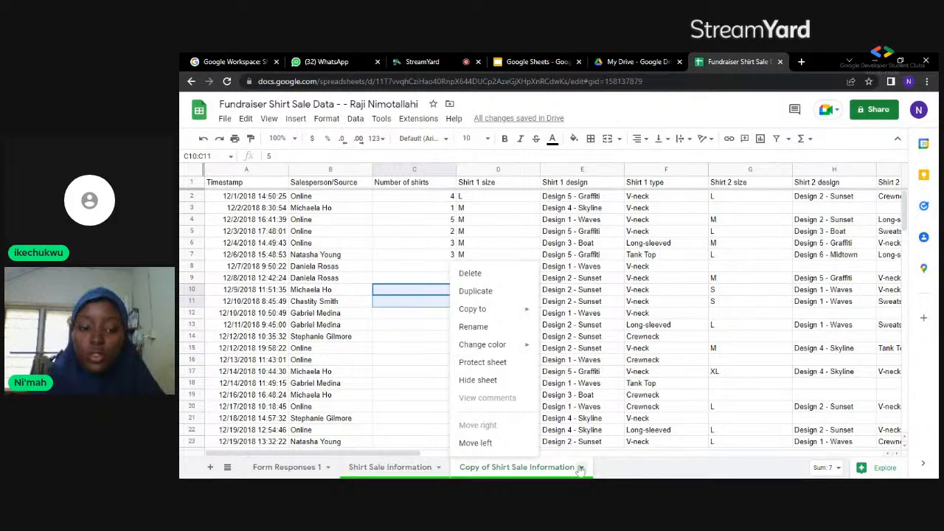
pyautogui.click(496, 328)
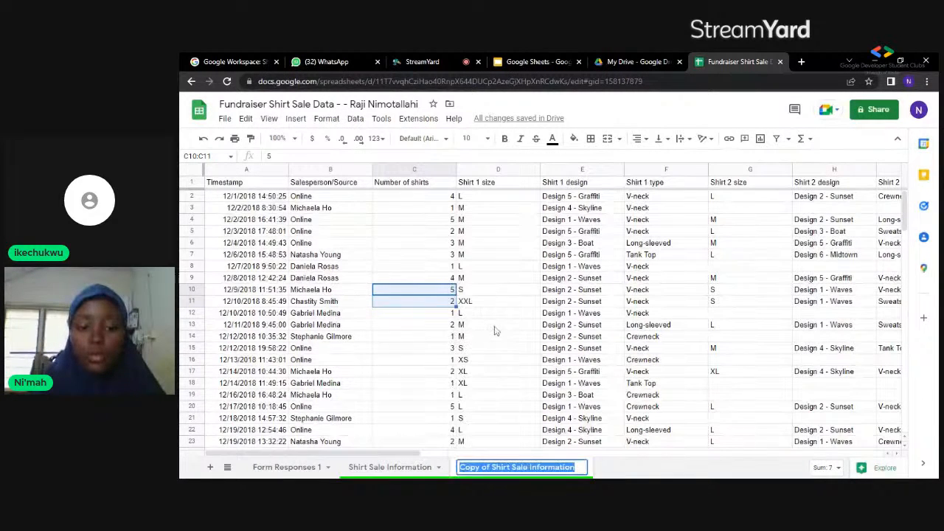
pyautogui.press('BackSpace')
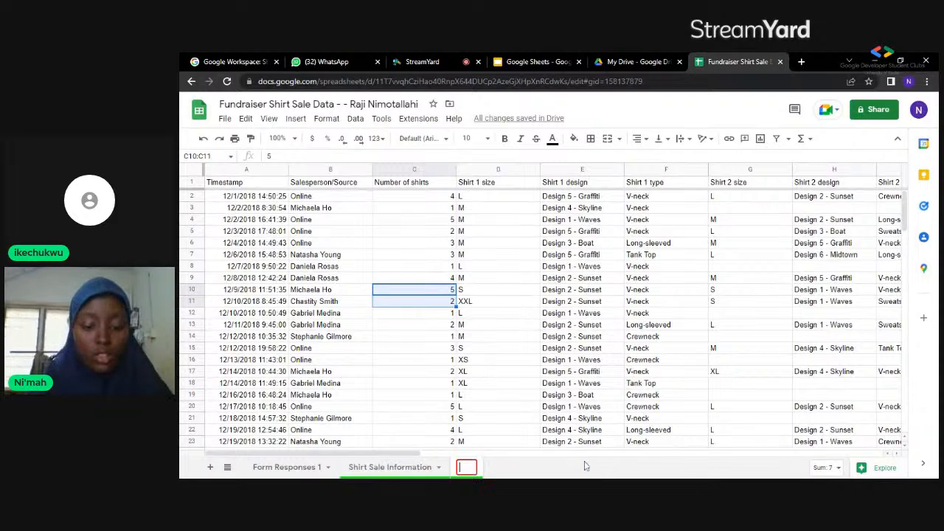
pyautogui.write('Prac')
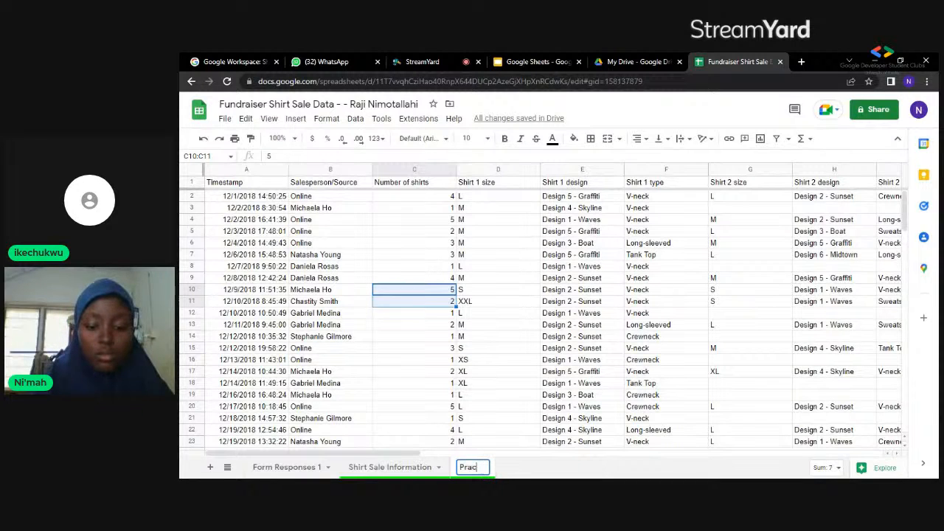
pyautogui.write('tical')
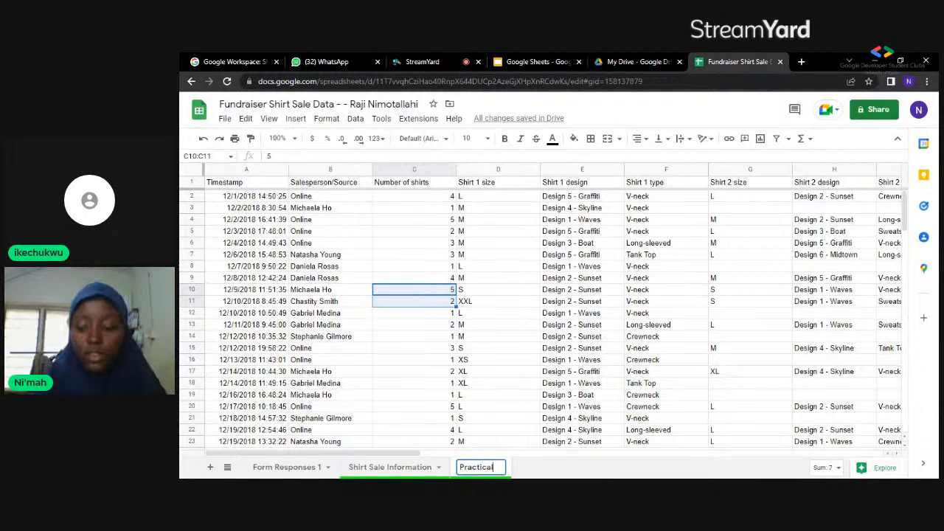
pyautogui.press('Return')
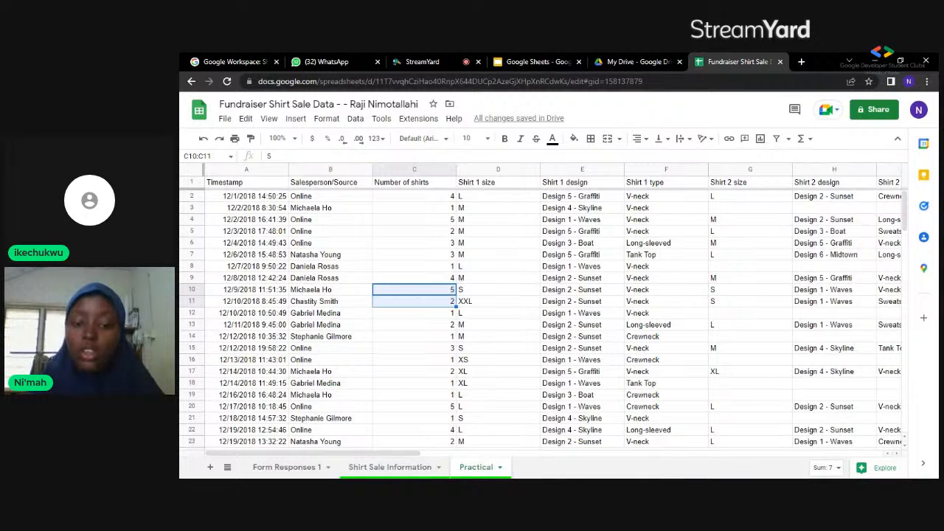
# - Change the Practical sheet's tab color to a dark blue shade
pyautogui.click(501, 469)
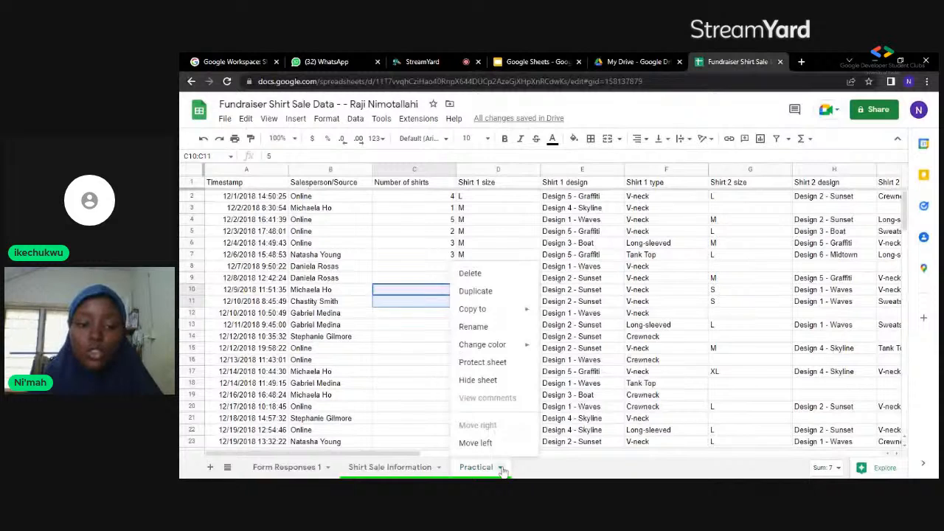
pyautogui.moveTo(521, 345)
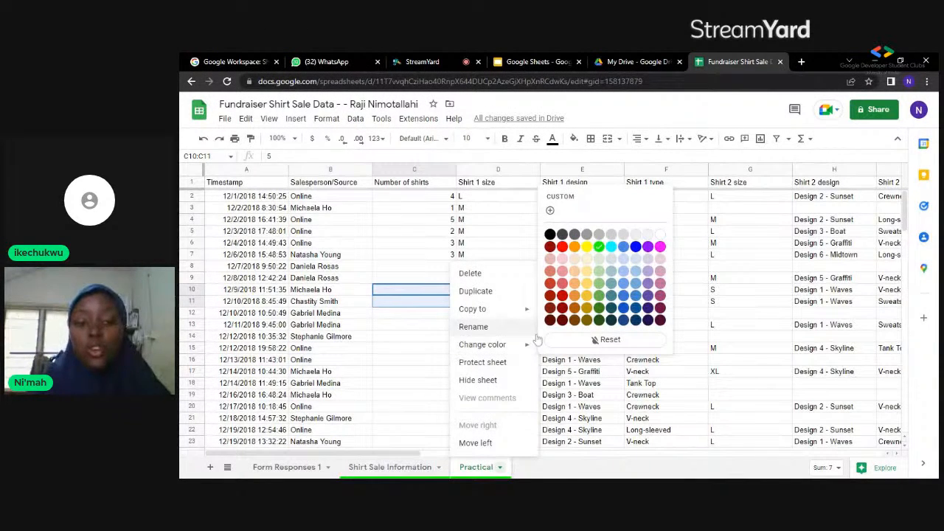
pyautogui.click(623, 310)
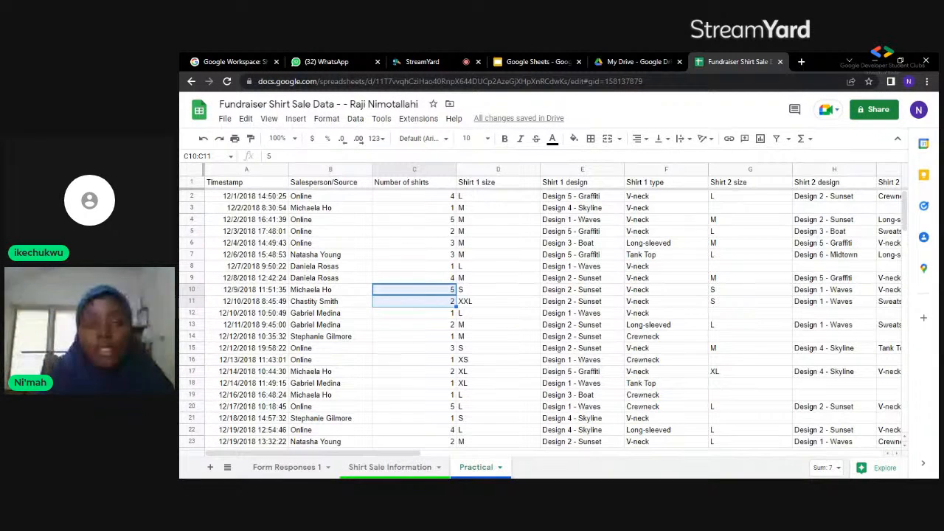
# - Review the spreadsheet's version history, viewing the May 6, 9:55 AM and May 5, 6:51 PM versions, and return to the current version
pyautogui.moveTo(302, 207); pyautogui.dragTo(272, 186)
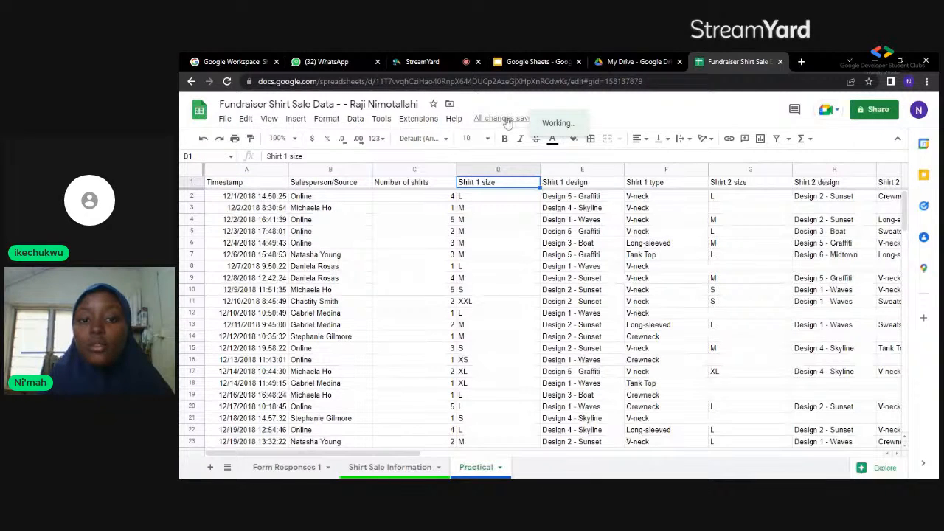
pyautogui.click(509, 120)
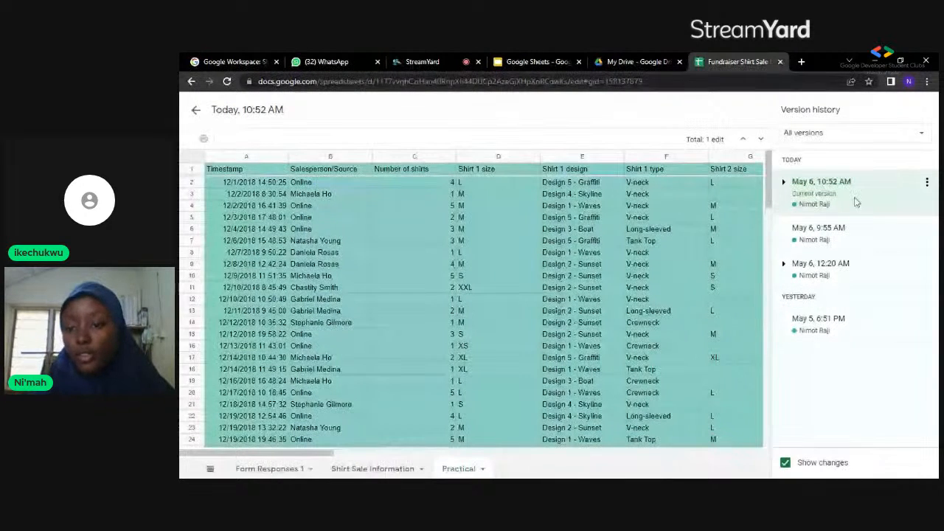
pyautogui.click(854, 227)
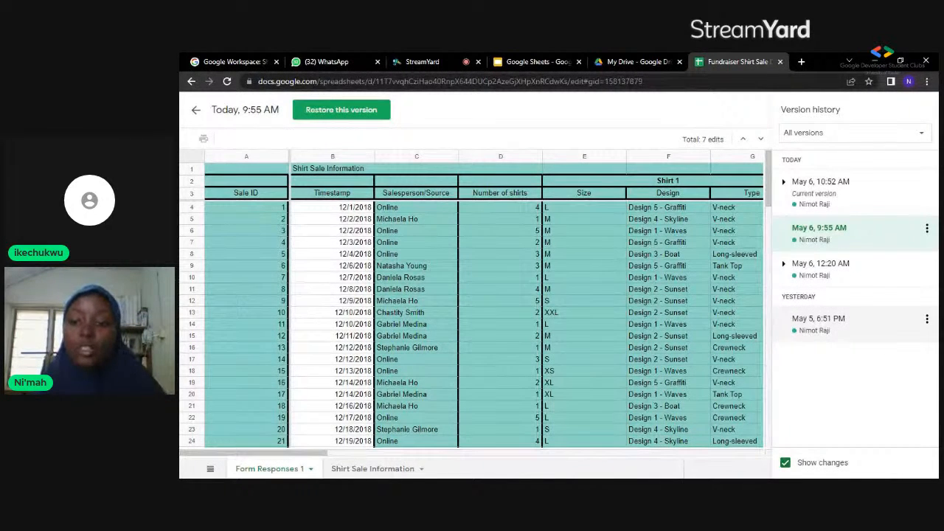
pyautogui.click(838, 331)
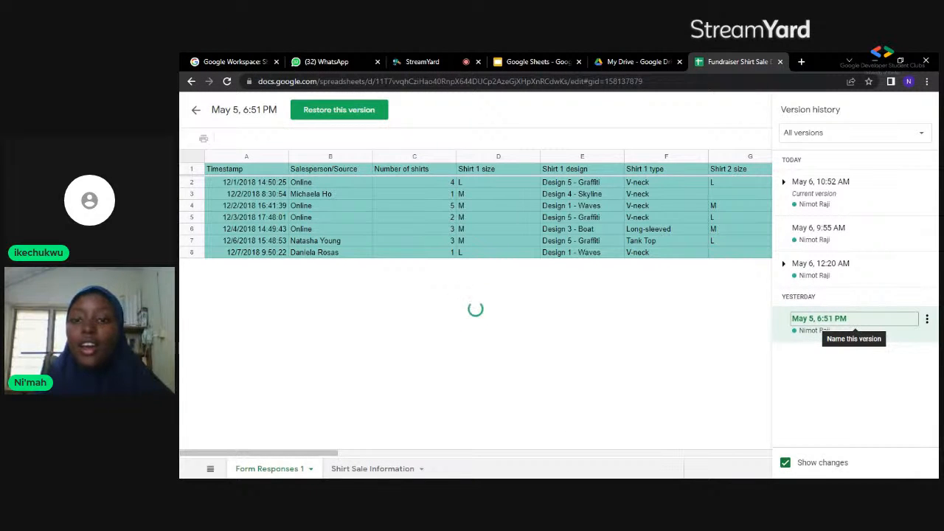
pyautogui.click(835, 198)
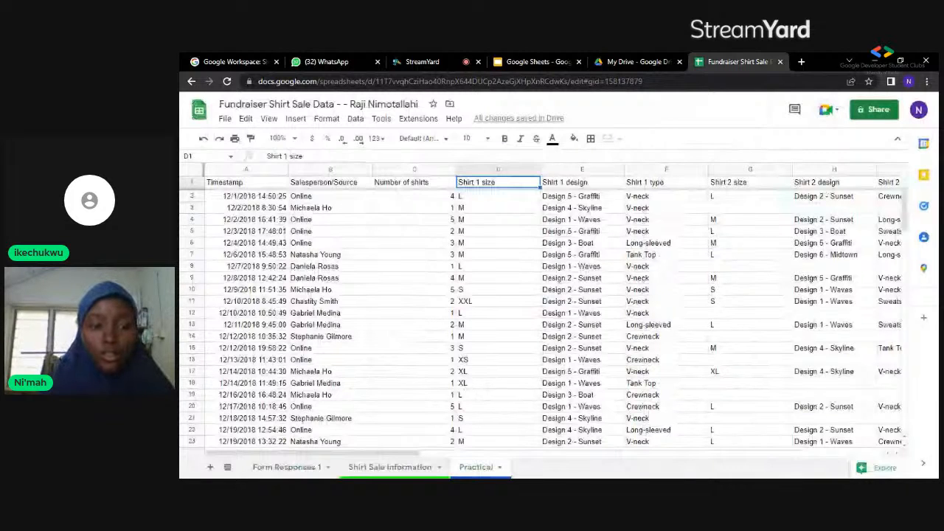
pyautogui.moveTo(236, 183); pyautogui.dragTo(834, 185)
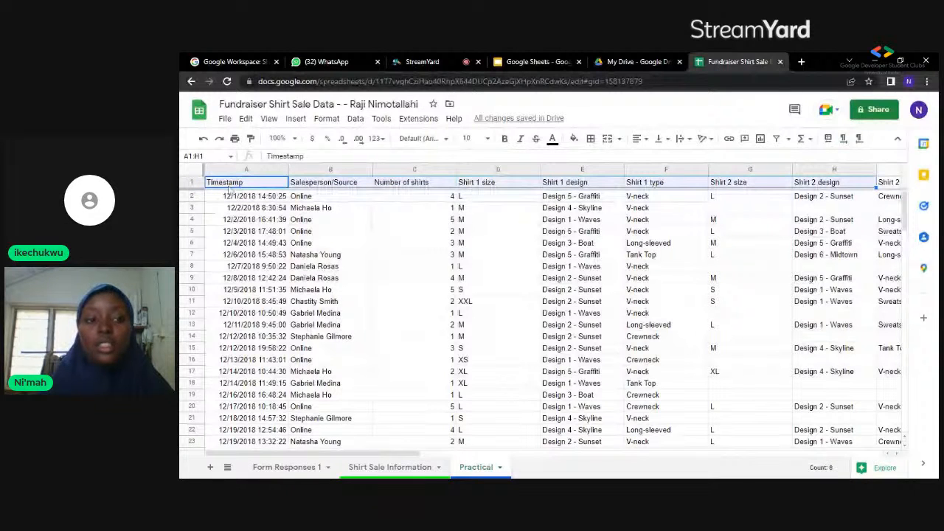
pyautogui.moveTo(229, 190); pyautogui.dragTo(259, 419)
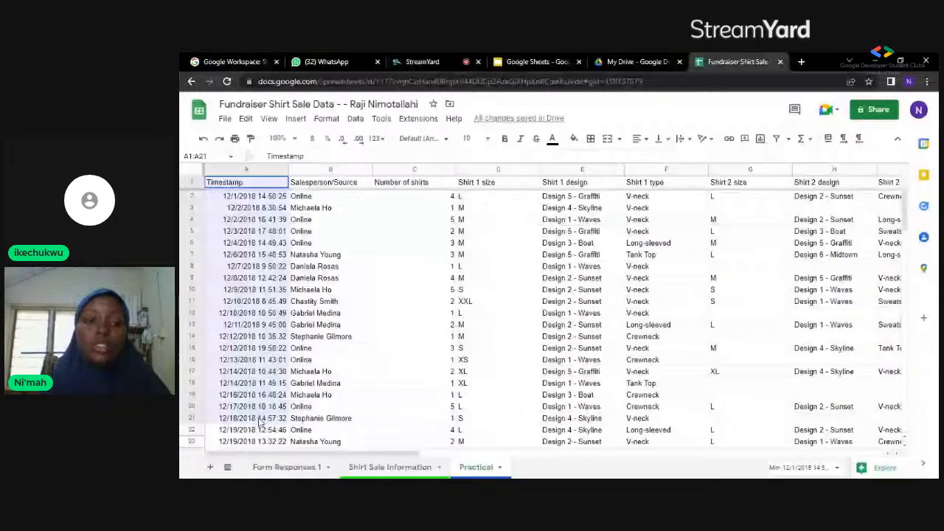
pyautogui.click(329, 197)
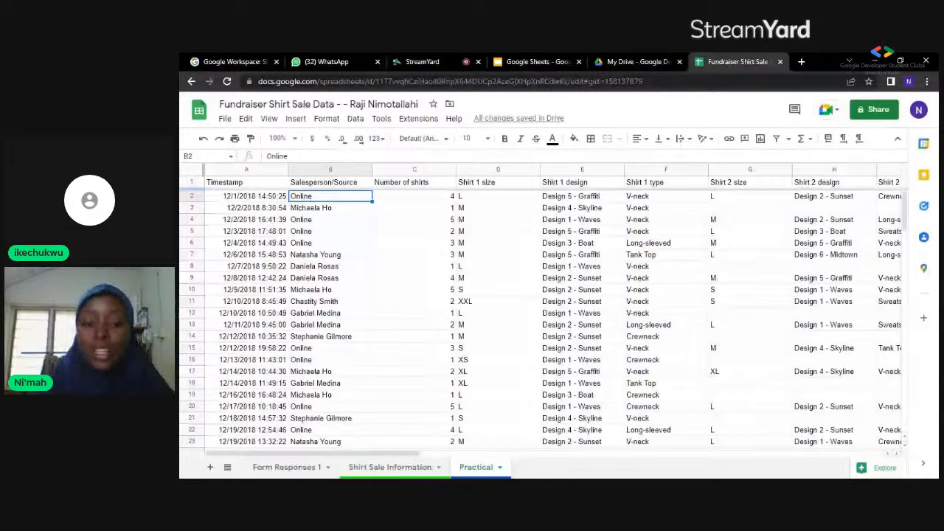
# - Insert one empty column to the right and one to the left of the Number of shirts column
pyautogui.click(414, 169)
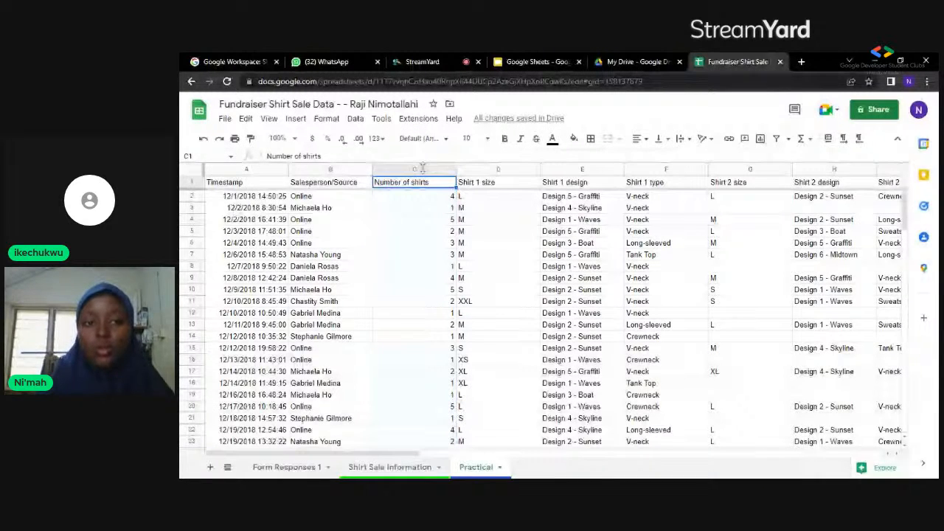
pyautogui.click(423, 169)
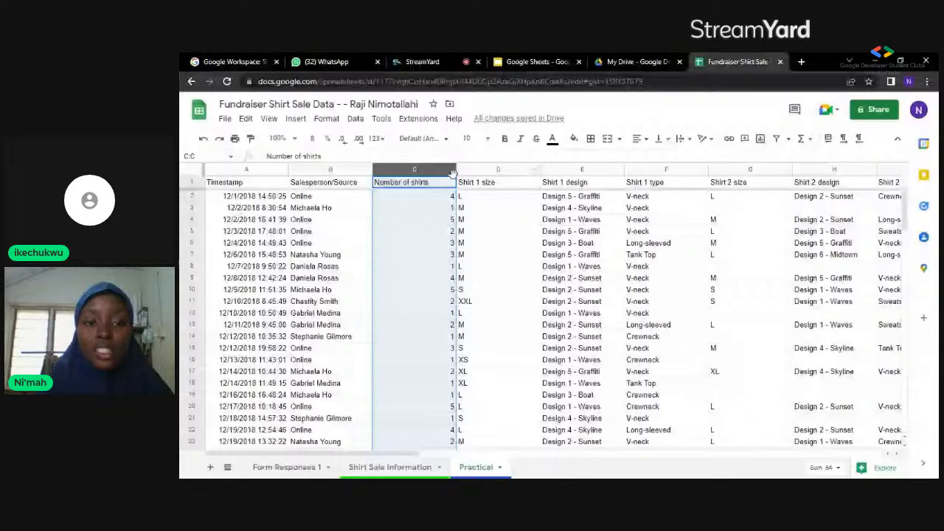
pyautogui.moveTo(411, 170); pyautogui.dragTo(411, 170)
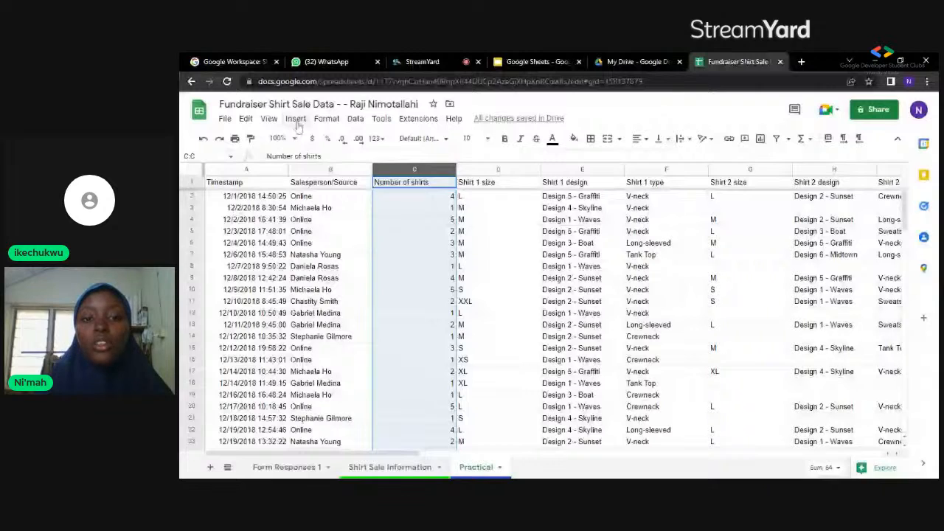
pyautogui.click(296, 120)
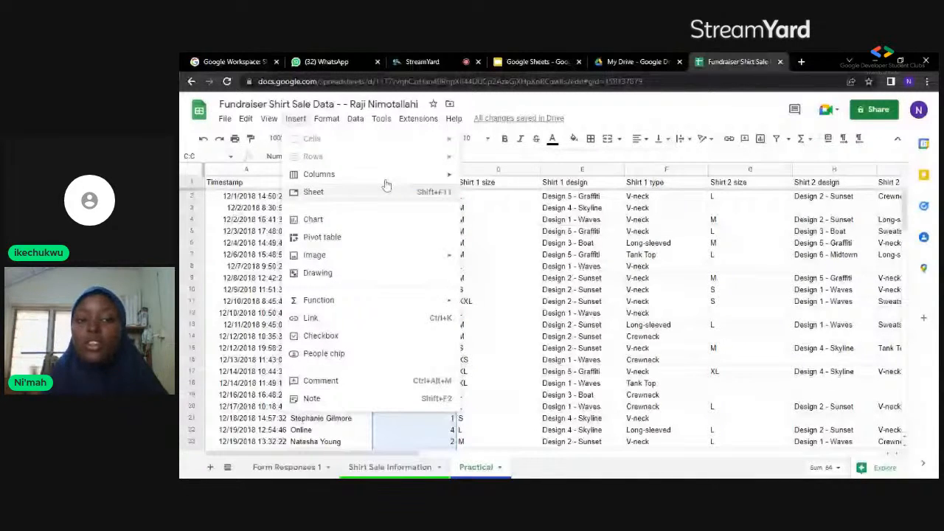
pyautogui.moveTo(388, 175)
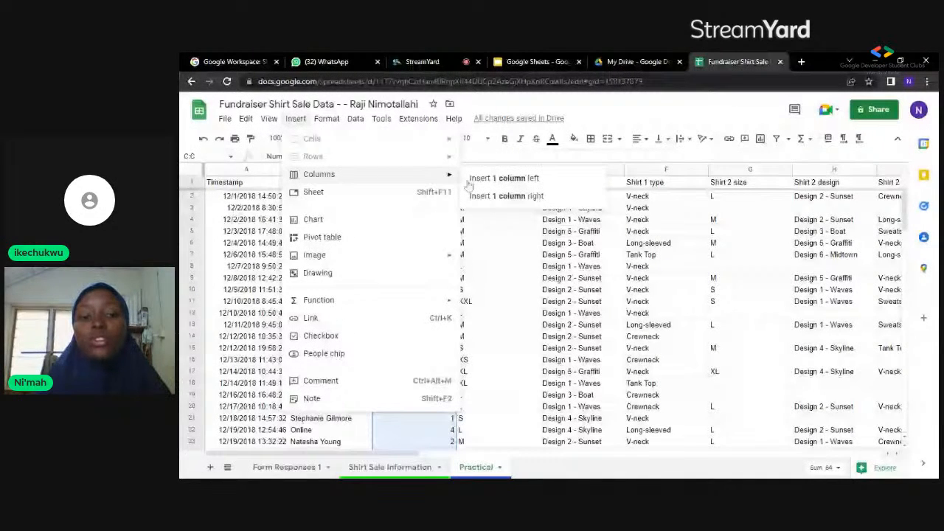
pyautogui.click(517, 205)
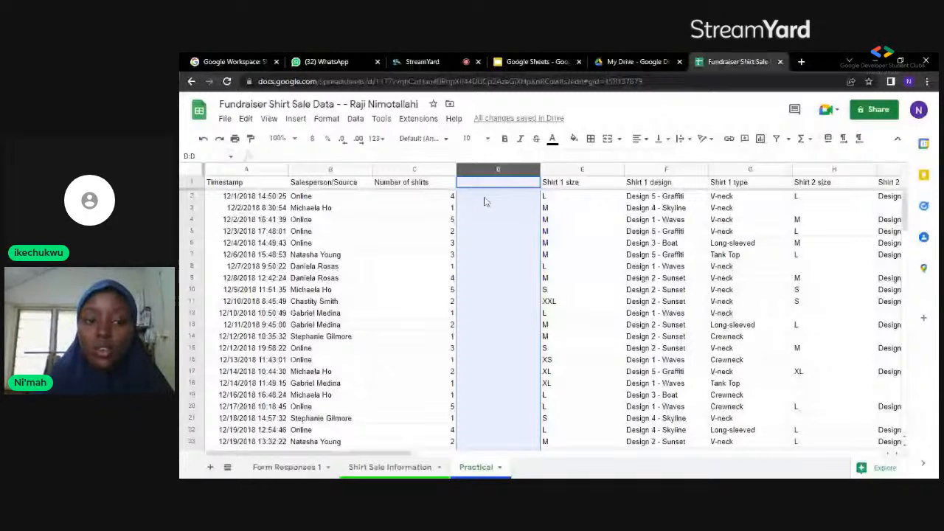
pyautogui.rightClick(419, 171)
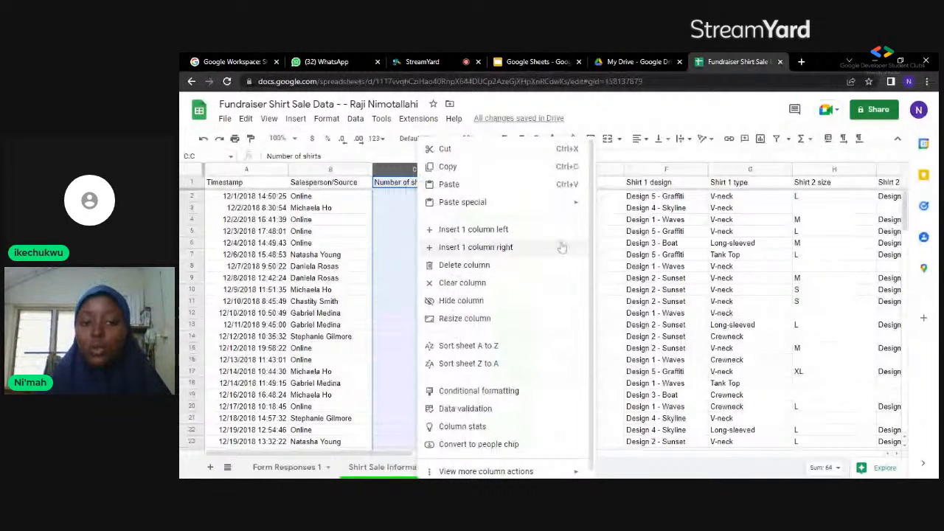
pyautogui.click(538, 231)
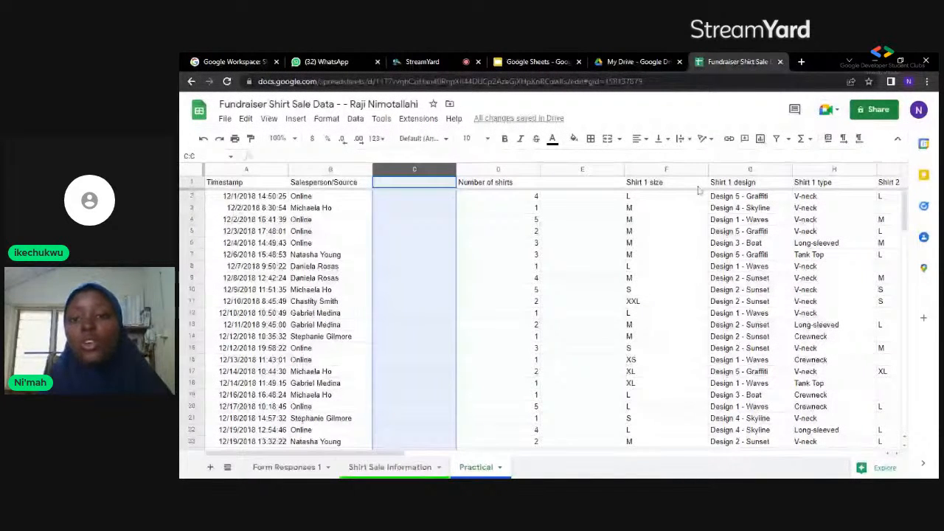
pyautogui.click(739, 170)
pyautogui.moveTo(740, 170); pyautogui.dragTo(712, 174)
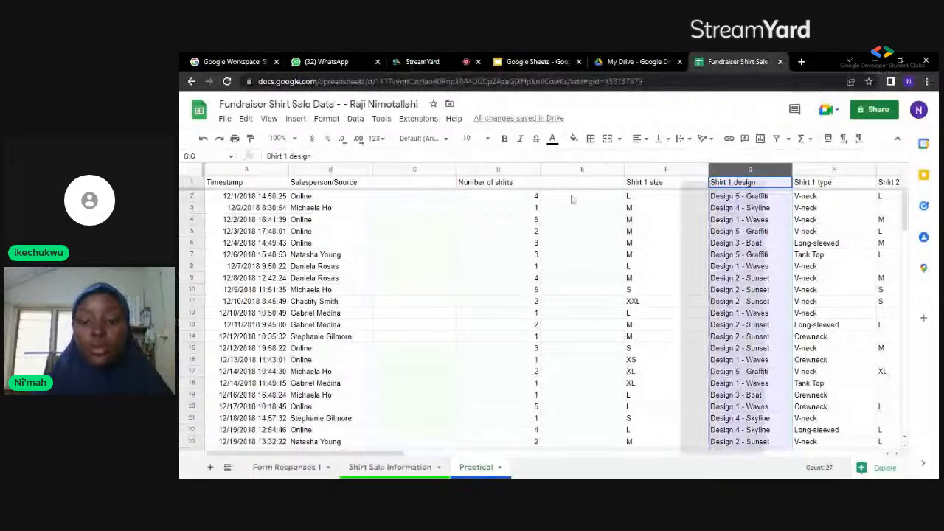
pyautogui.click(582, 197)
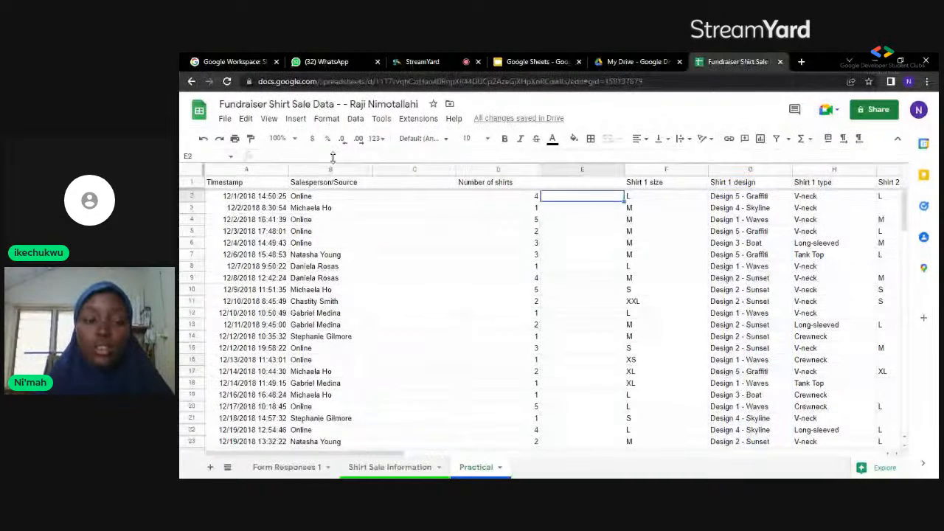
pyautogui.moveTo(666, 232); pyautogui.dragTo(414, 197)
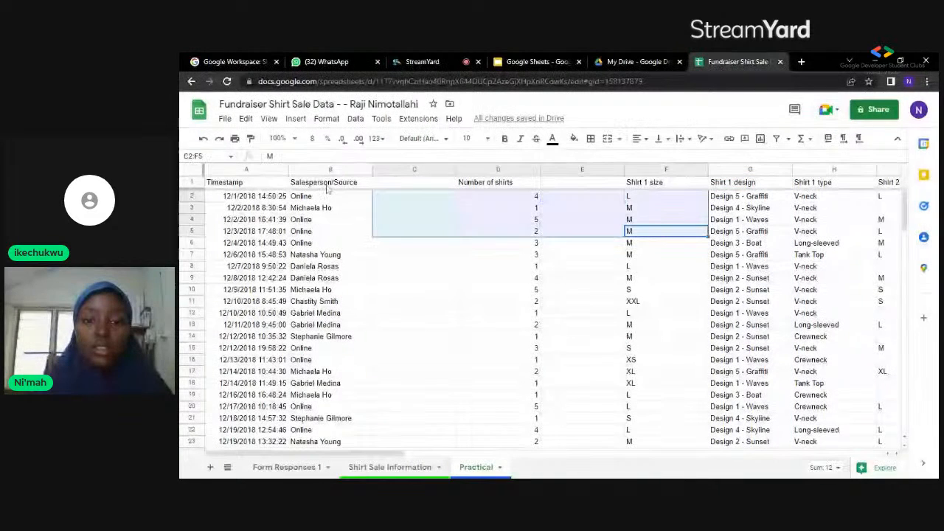
# - Copy the entire Salesperson/Source column into the empty column C beside it
pyautogui.click(326, 184)
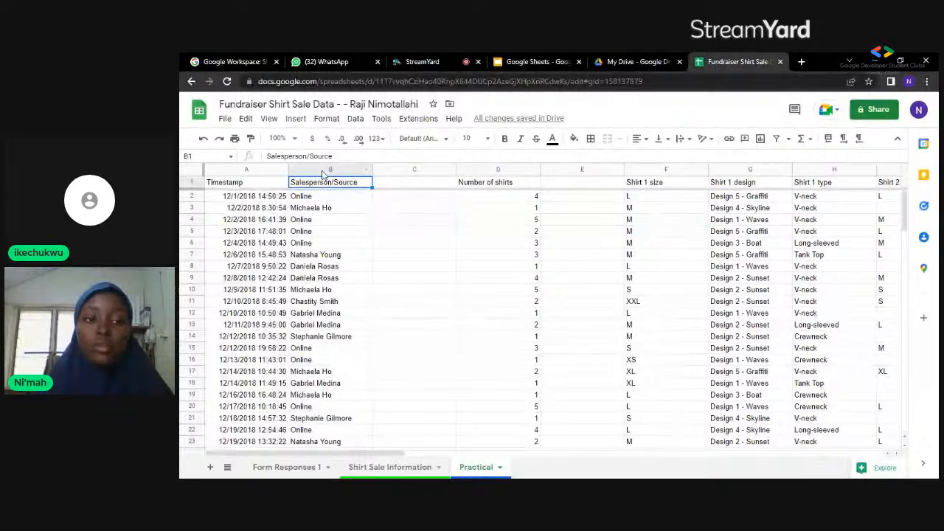
pyautogui.click(322, 172)
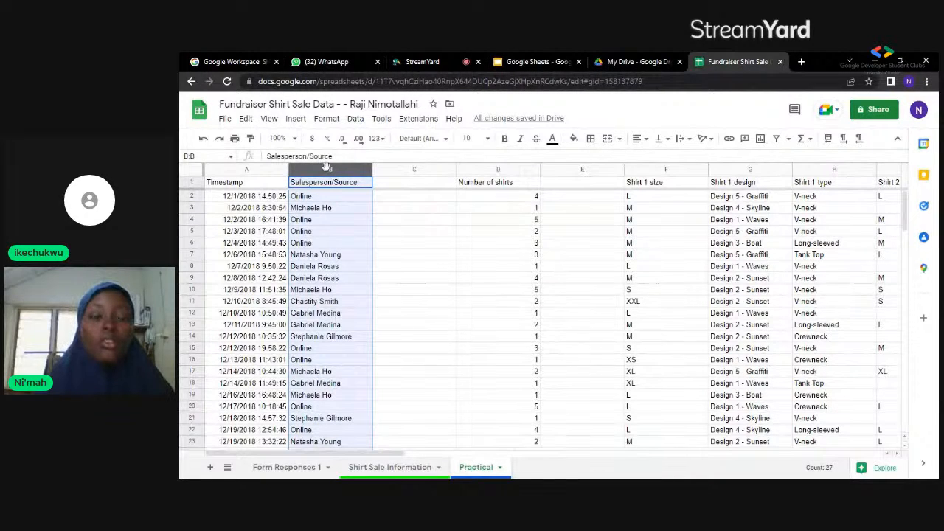
pyautogui.click(247, 119)
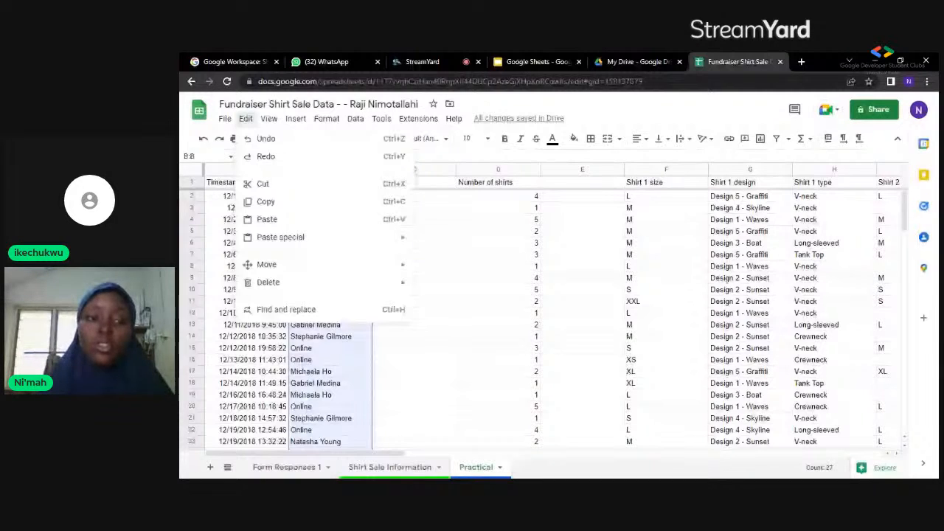
pyautogui.click(324, 201)
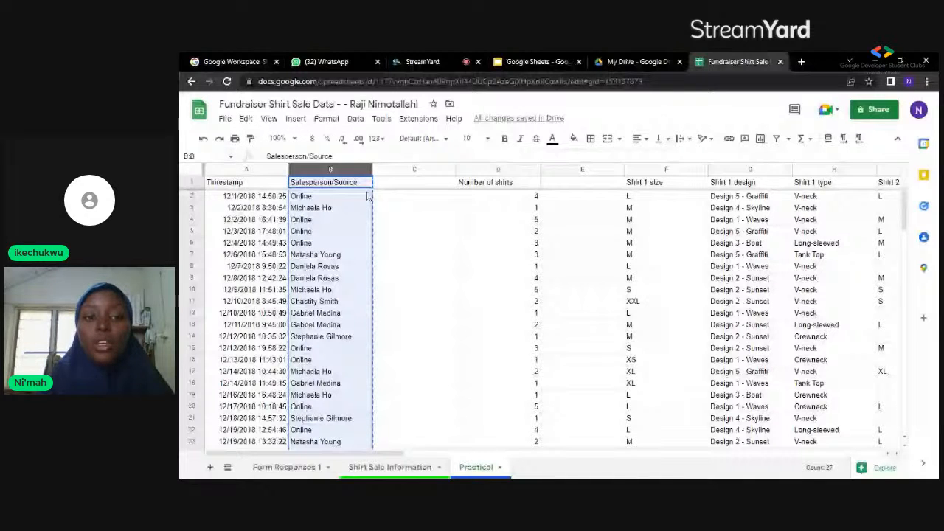
pyautogui.click(414, 181)
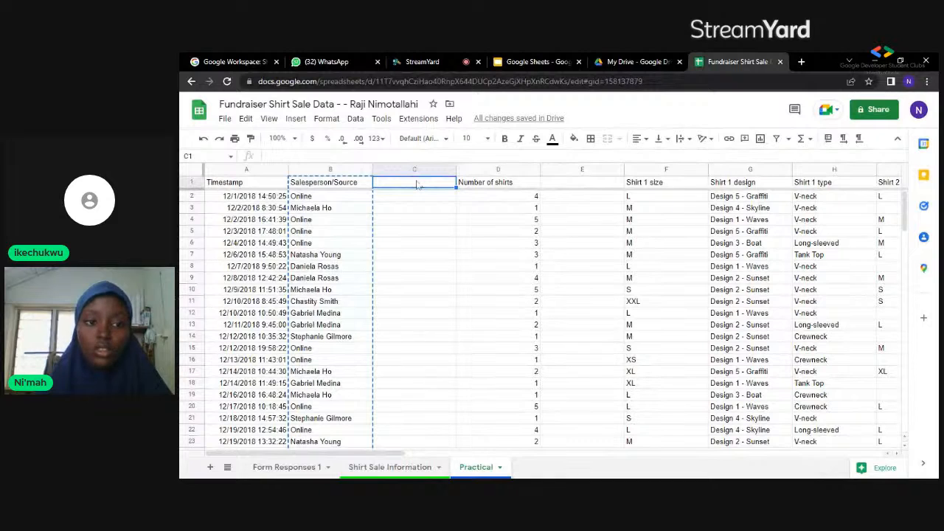
pyautogui.click(246, 119)
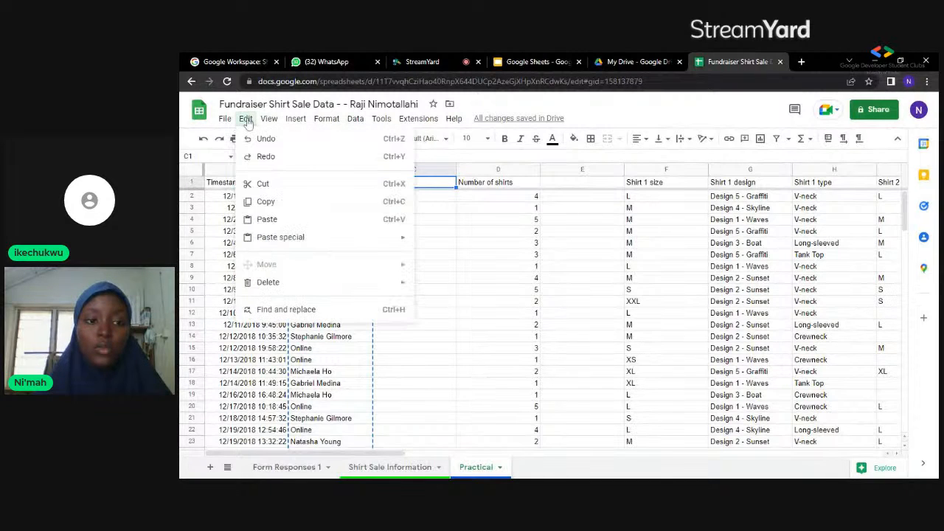
pyautogui.click(307, 223)
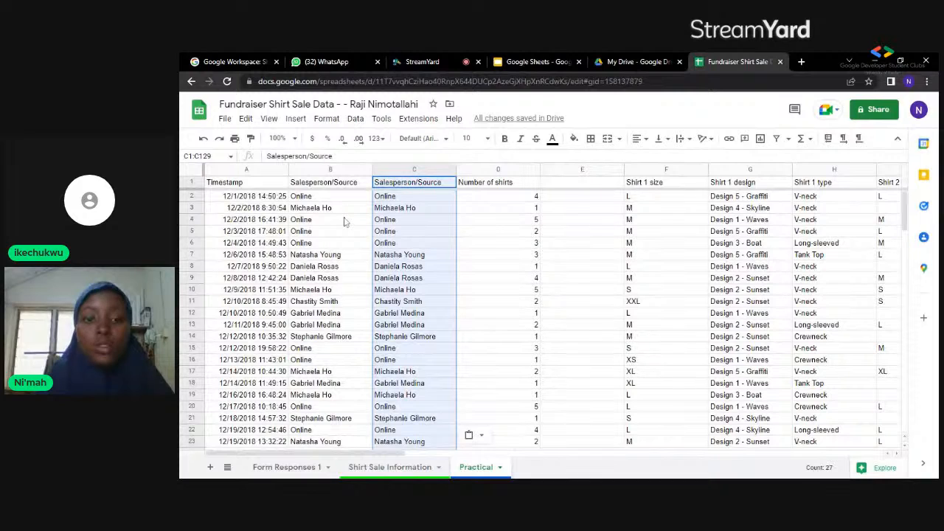
# - Delete the empty column E between Number of shirts and Shirt 1 size
pyautogui.click(582, 170)
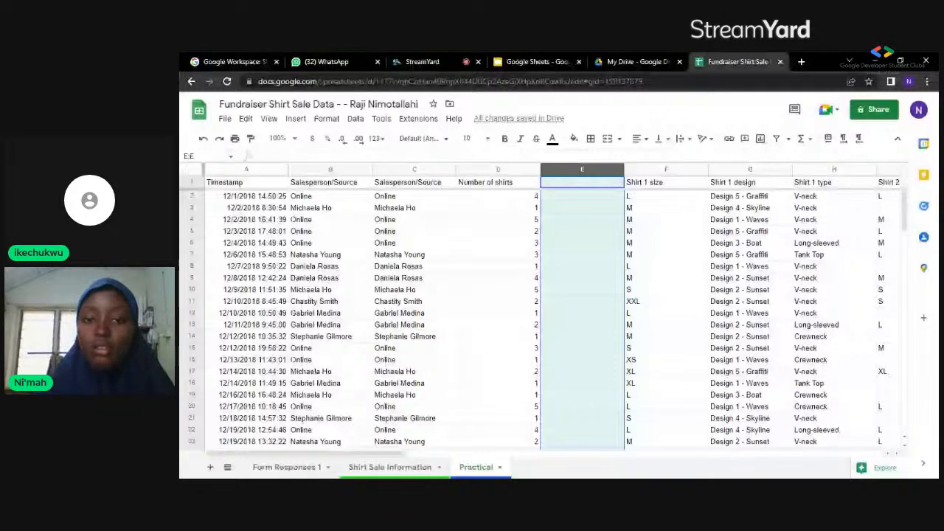
pyautogui.rightClick(580, 170)
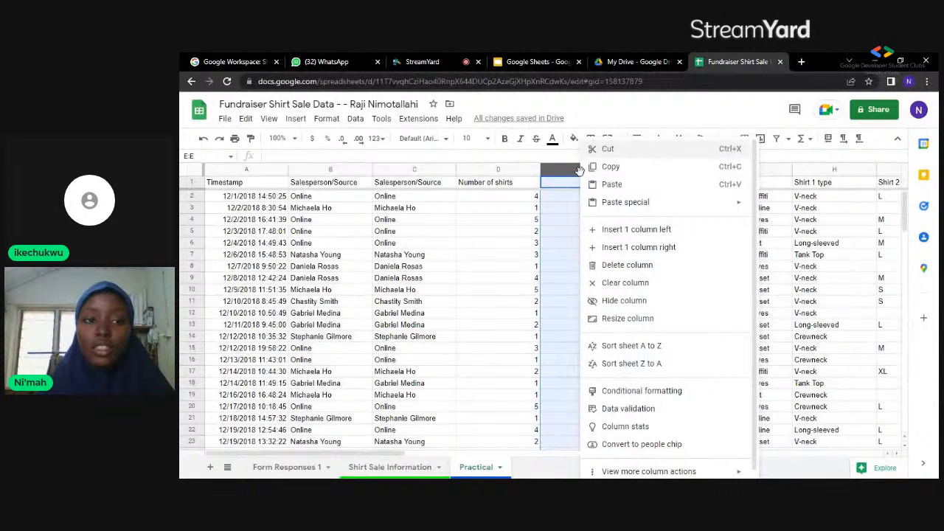
pyautogui.click(248, 119)
pyautogui.moveTo(302, 286)
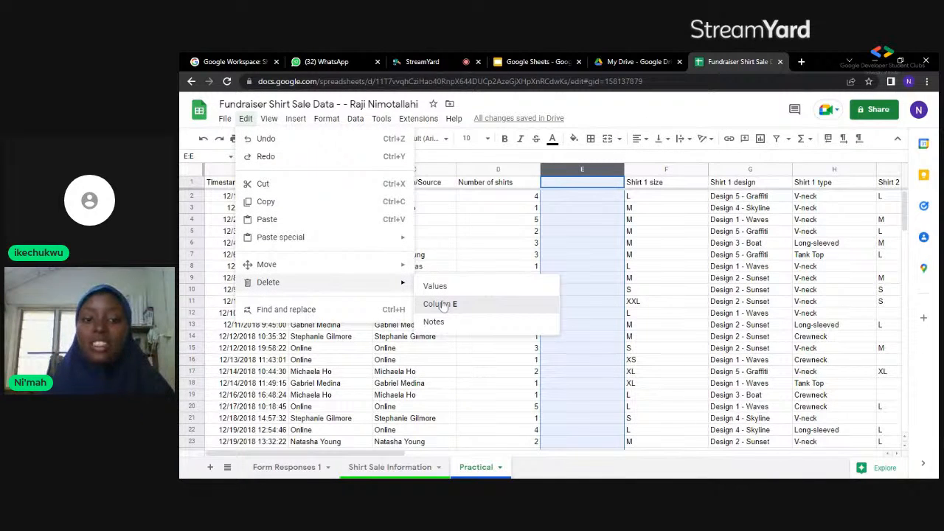
pyautogui.click(443, 304)
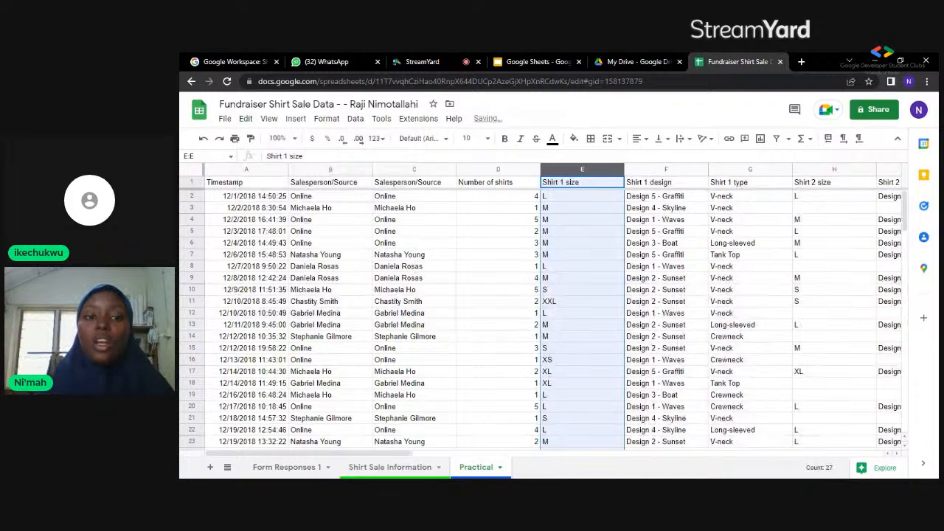
pyautogui.click(396, 171)
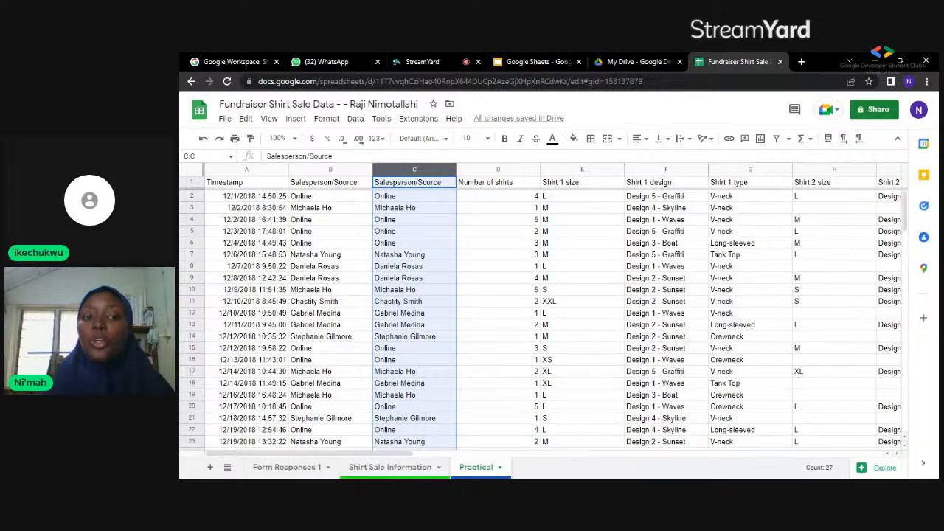
pyautogui.rightClick(391, 171)
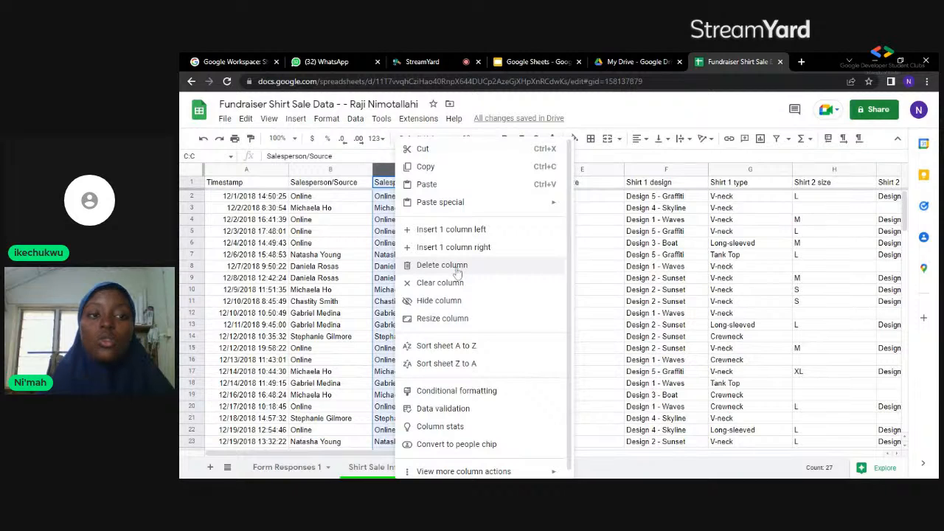
pyautogui.click(246, 118)
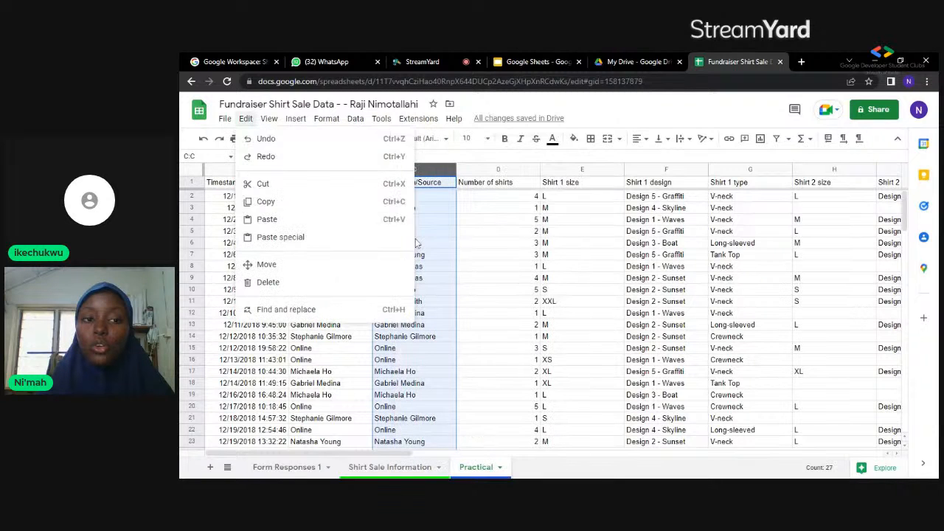
pyautogui.click(259, 140)
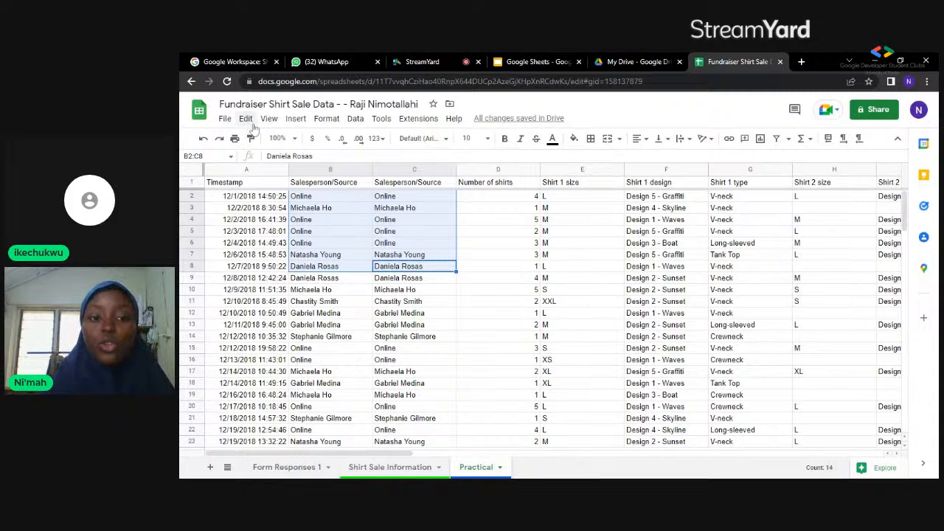
pyautogui.click(246, 119)
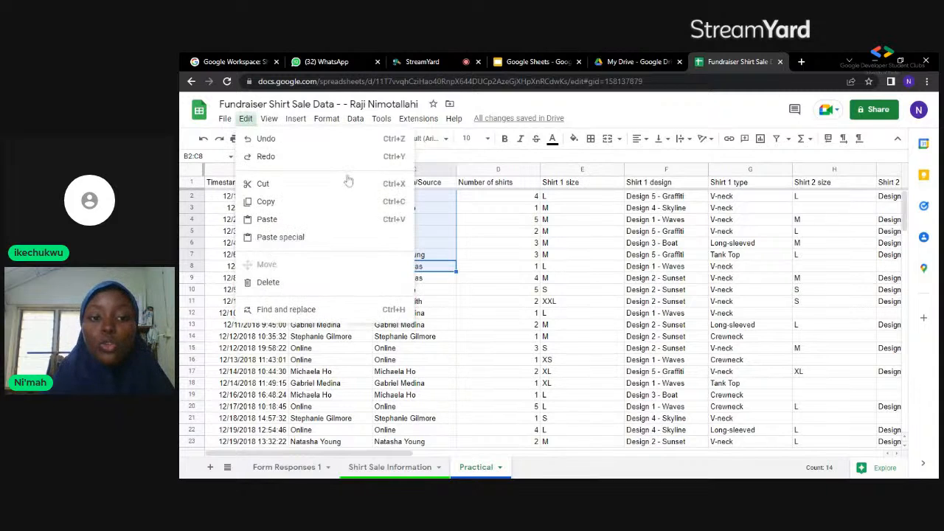
pyautogui.click(431, 170)
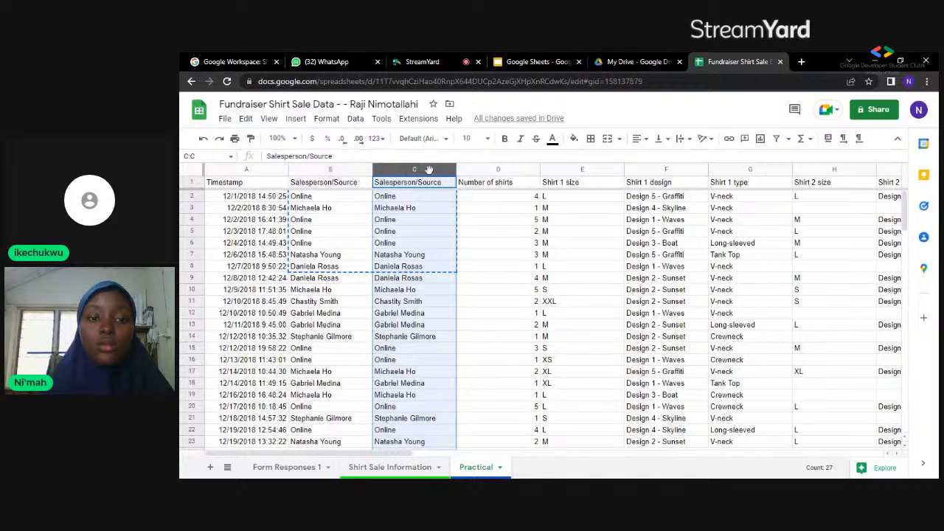
pyautogui.click(498, 232)
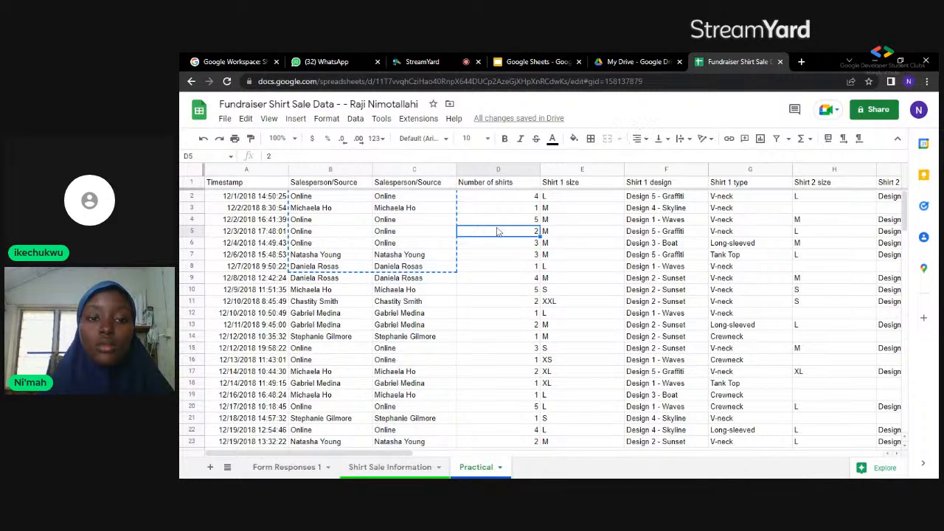
pyautogui.moveTo(652, 170); pyautogui.dragTo(634, 103)
pyautogui.hotkey('ctrl', 'z')
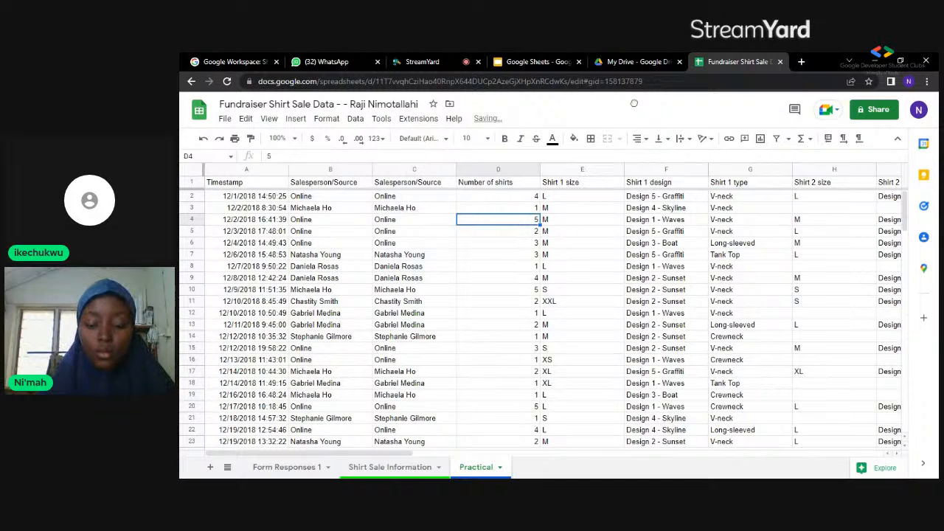
# - Clear the values from the duplicate Salesperson/Source column C and delete the emptied column
pyautogui.click(407, 172)
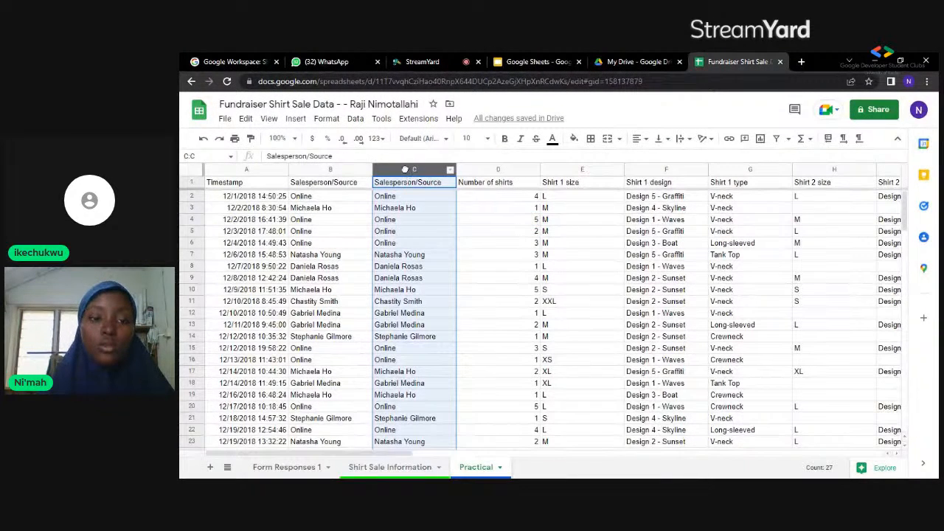
pyautogui.click(247, 119)
pyautogui.click(247, 119)
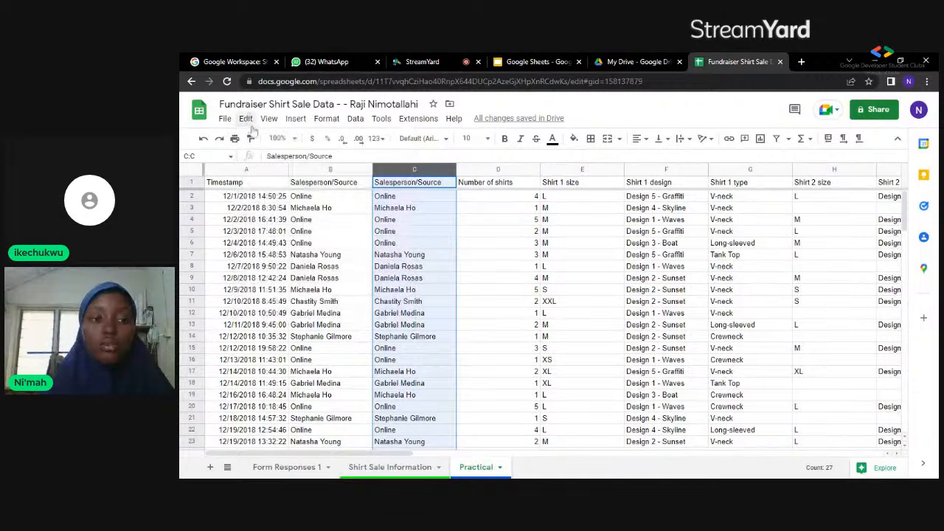
pyautogui.click(247, 120)
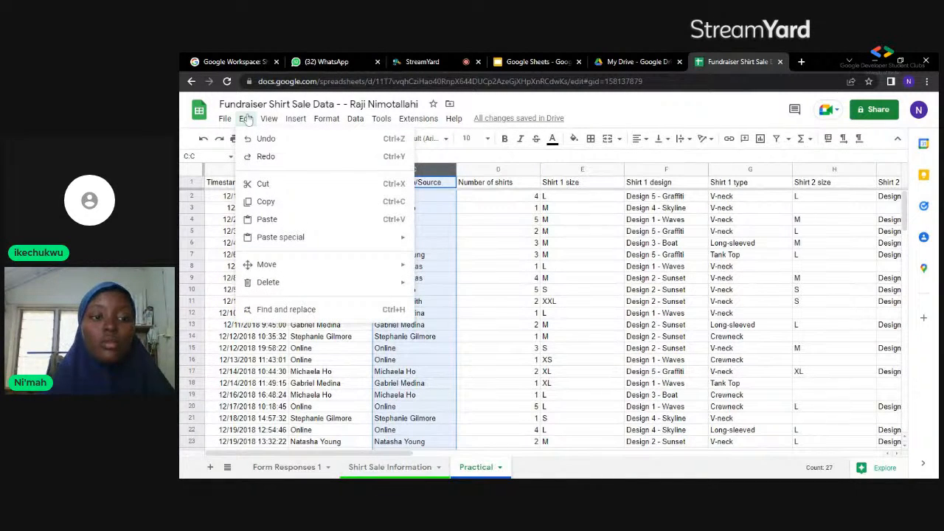
pyautogui.moveTo(405, 288)
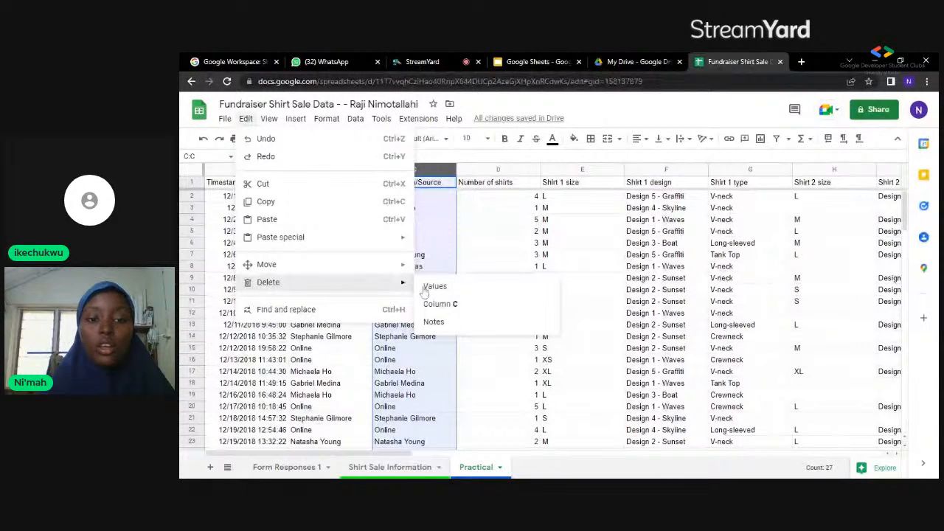
pyautogui.click(427, 288)
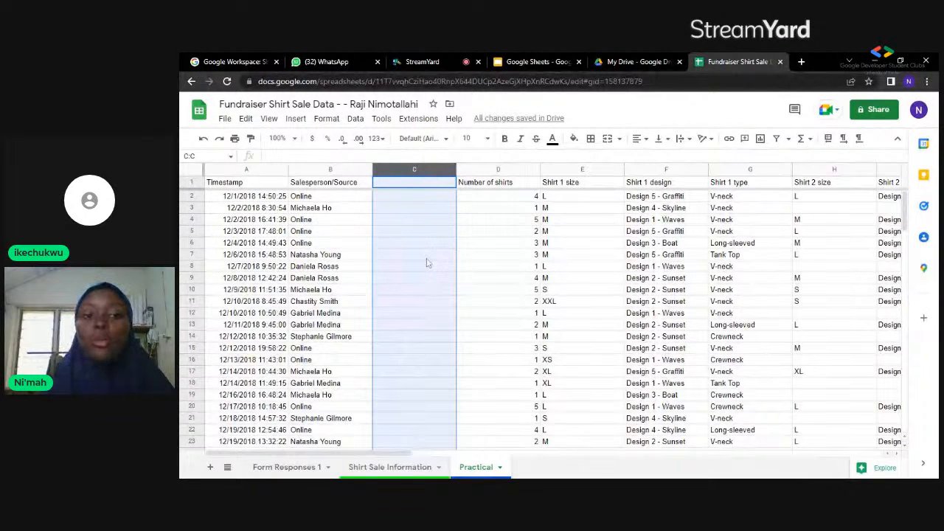
pyautogui.rightClick(413, 173)
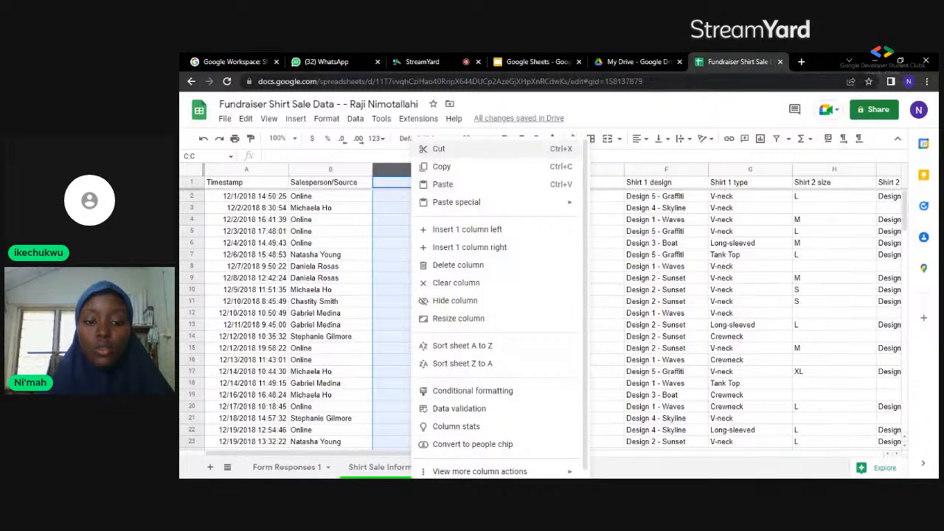
pyautogui.click(460, 267)
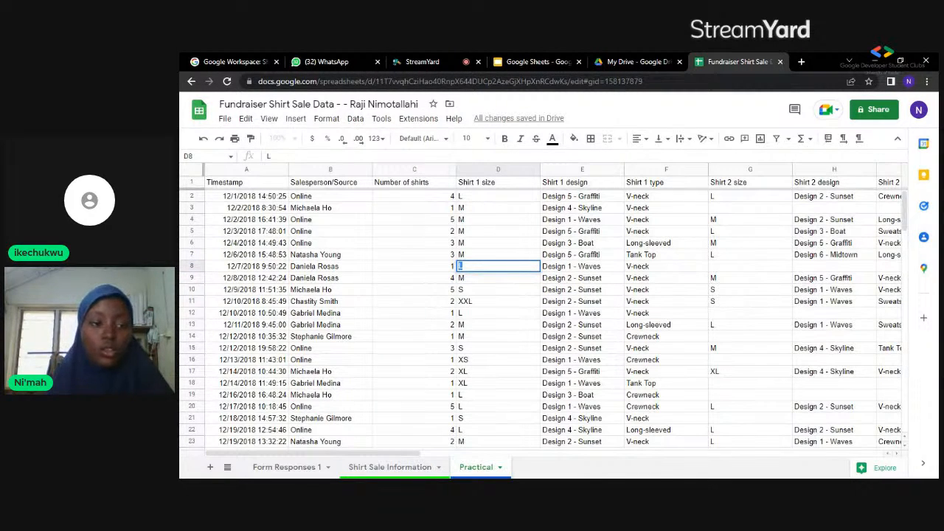
# - Insert one empty row above row 8 of the Practical sheet
pyautogui.click(192, 266)
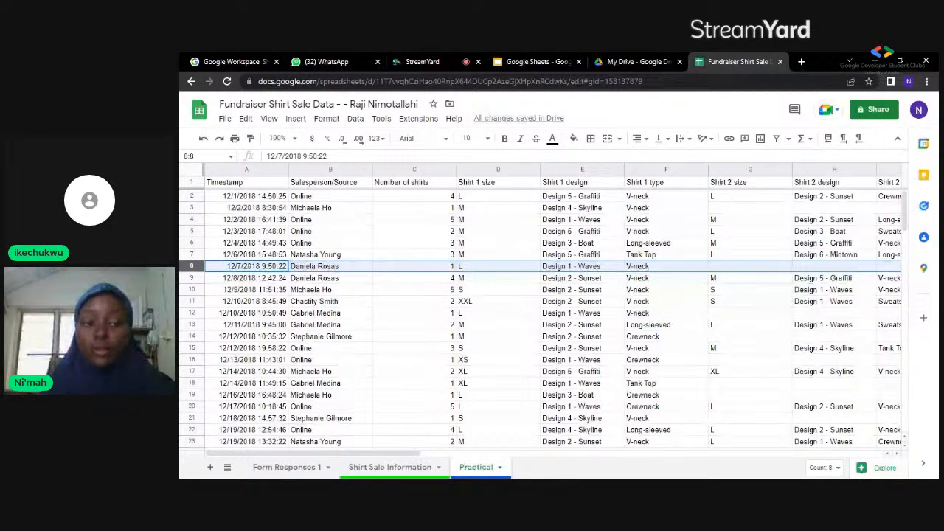
pyautogui.rightClick(191, 266)
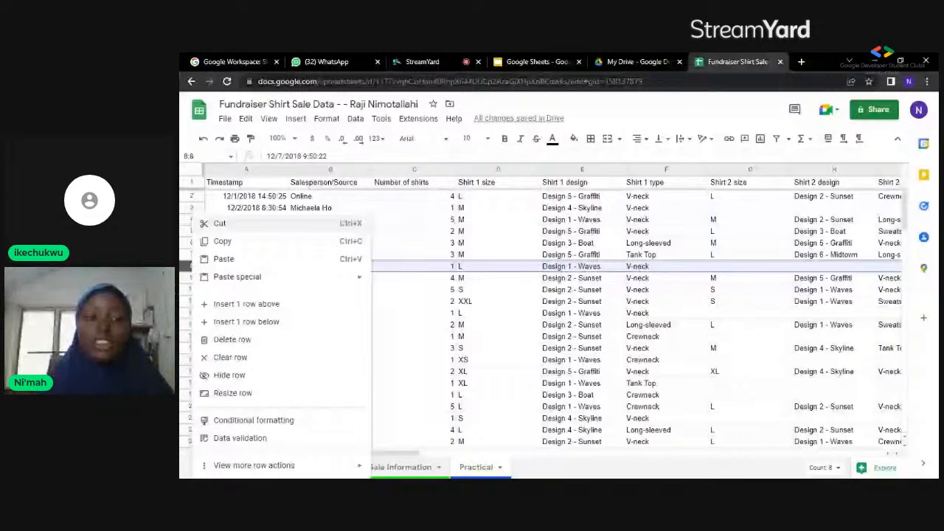
pyautogui.doubleClick(246, 306)
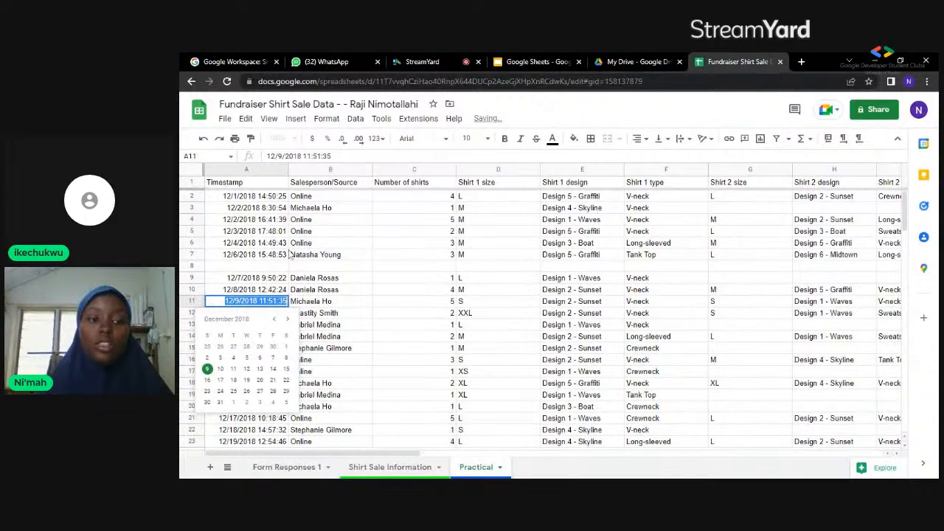
pyautogui.click(304, 267)
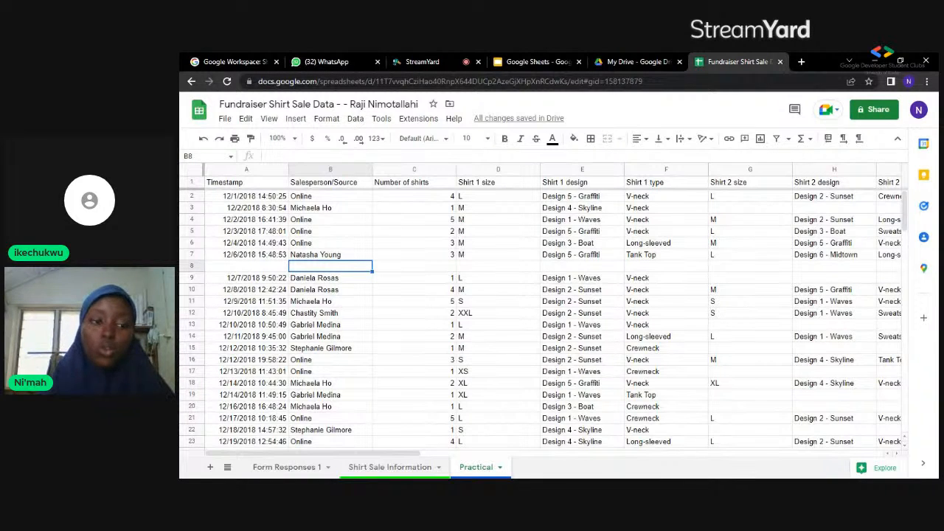
# - Delete the empty row 8 from the Practical sheet
pyautogui.click(213, 267)
pyautogui.click(193, 265)
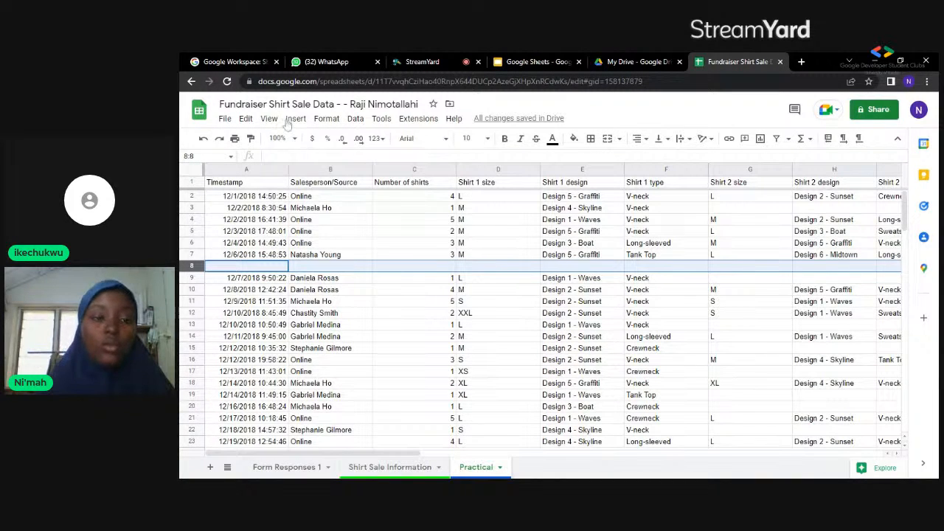
pyautogui.click(247, 120)
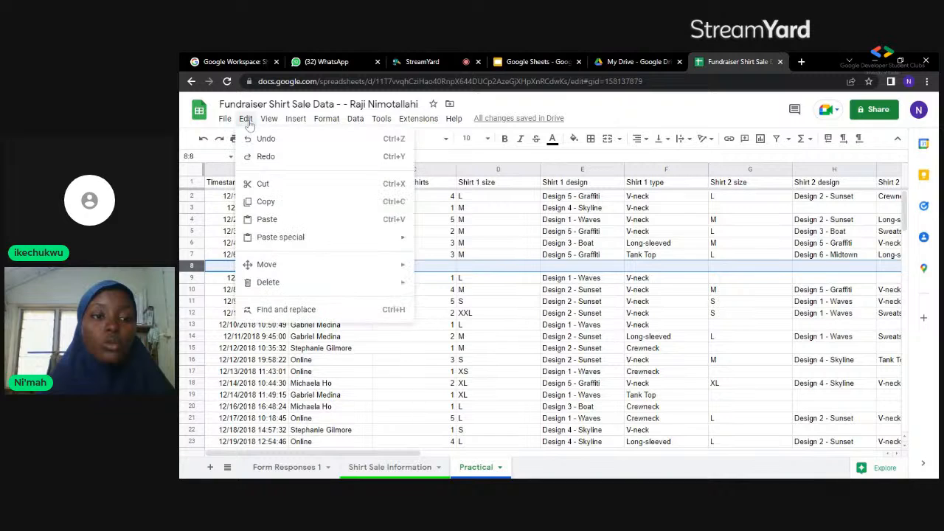
pyautogui.click(247, 120)
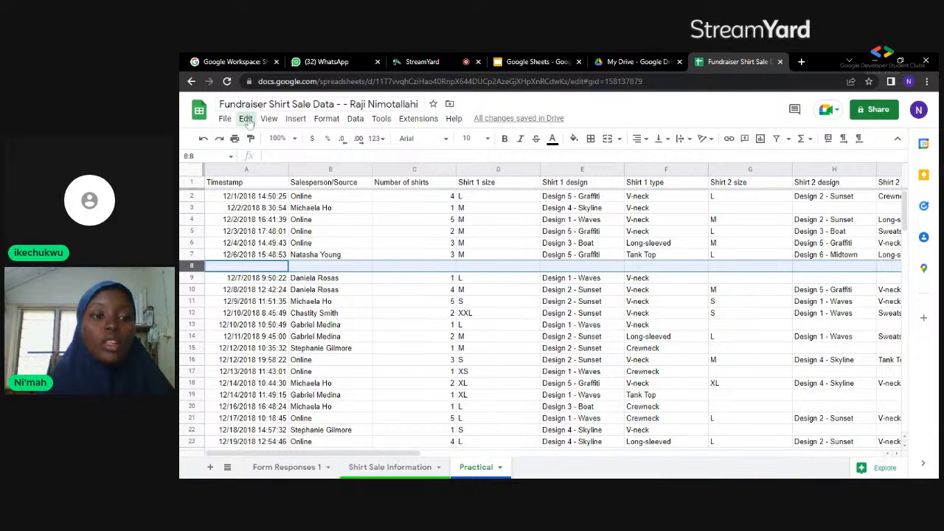
pyautogui.click(247, 119)
pyautogui.moveTo(344, 283)
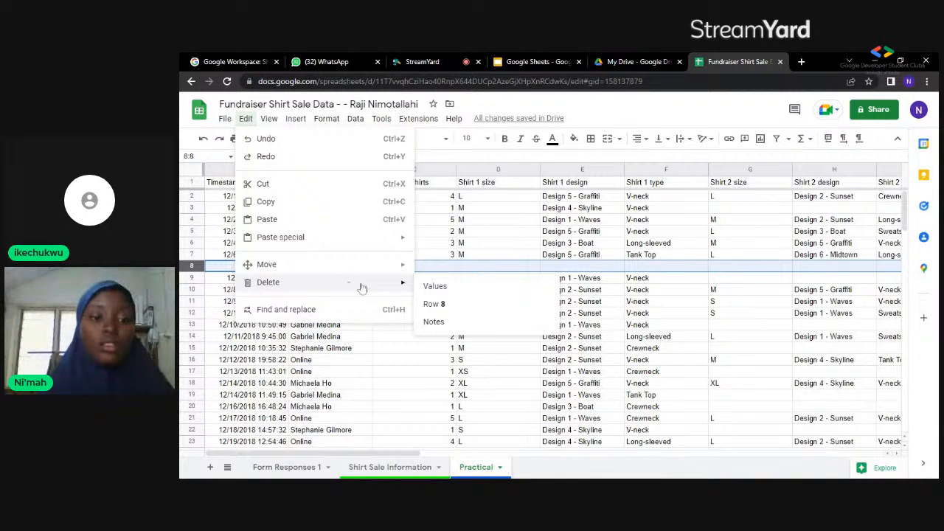
pyautogui.click(432, 306)
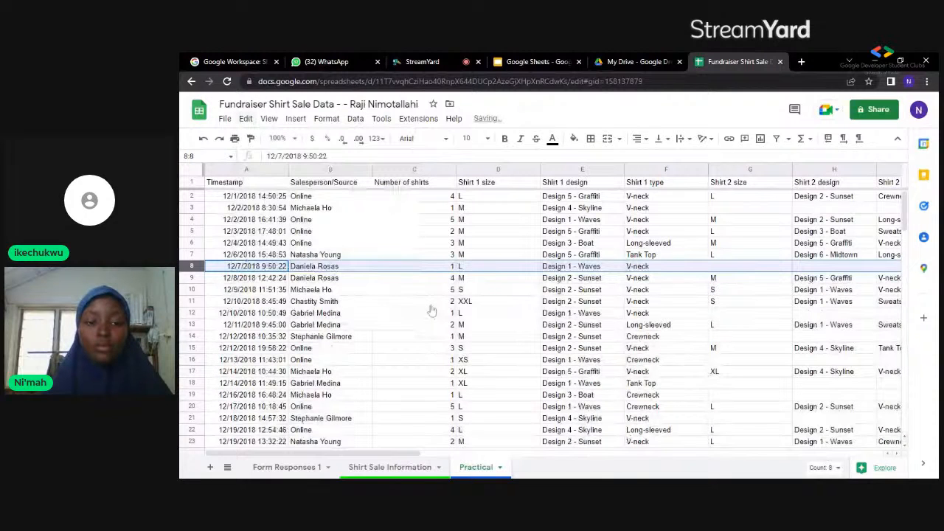
# - Switch to the Google Sheets lesson slides, review the outline of spreadsheet topics, and return to the fundraiser spreadsheet
pyautogui.click(538, 59)
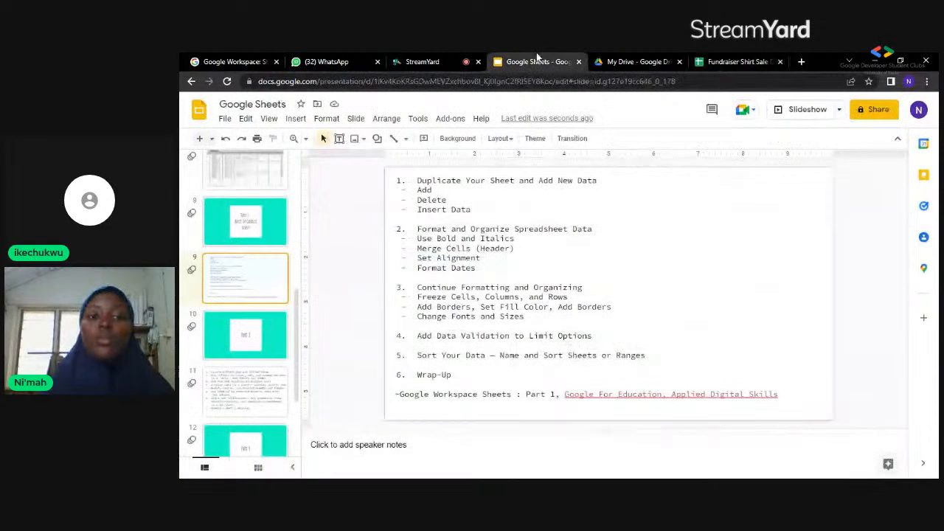
pyautogui.click(425, 193)
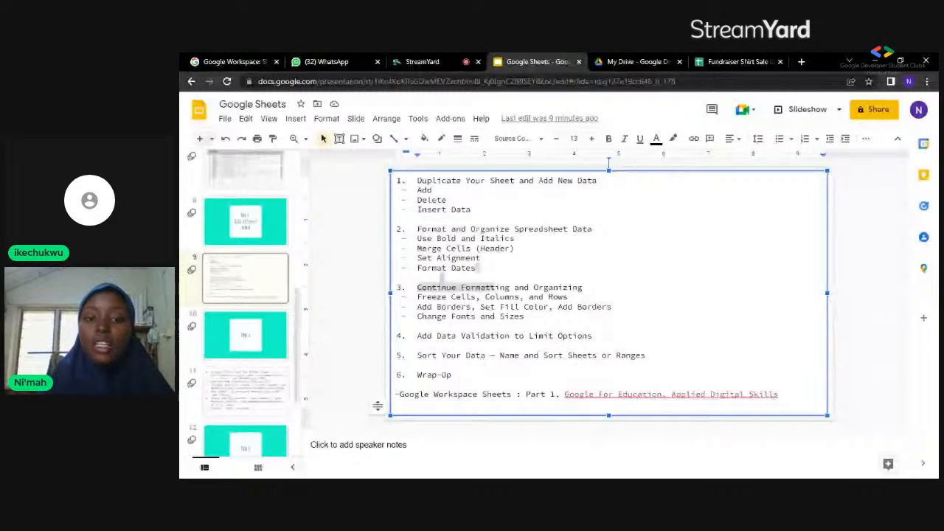
pyautogui.moveTo(422, 190); pyautogui.dragTo(418, 257)
pyautogui.click(515, 248)
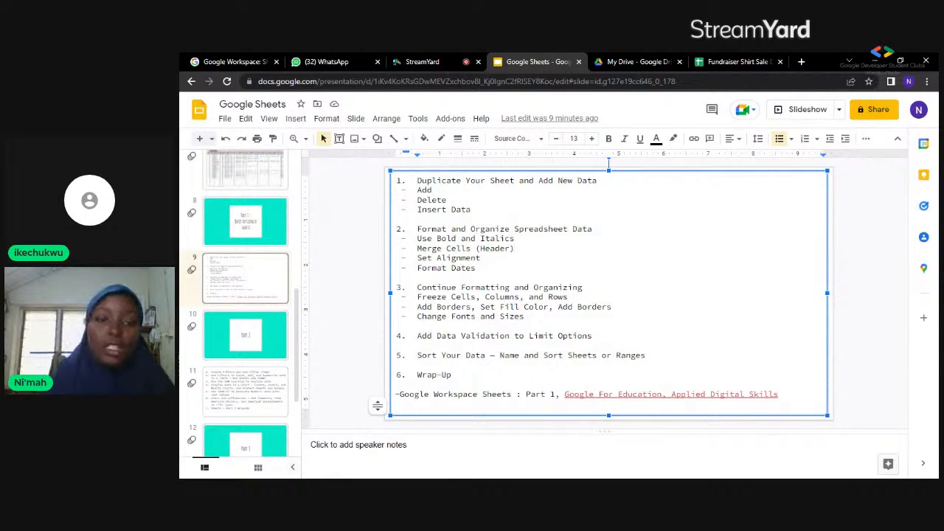
pyautogui.click(728, 59)
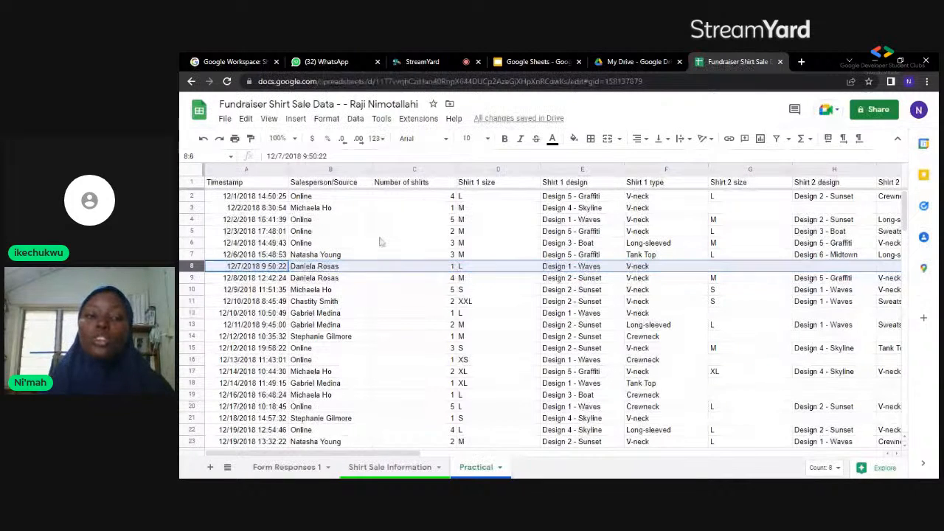
# - Insert one empty row above the header row of the Practical sheet
pyautogui.click(330, 255)
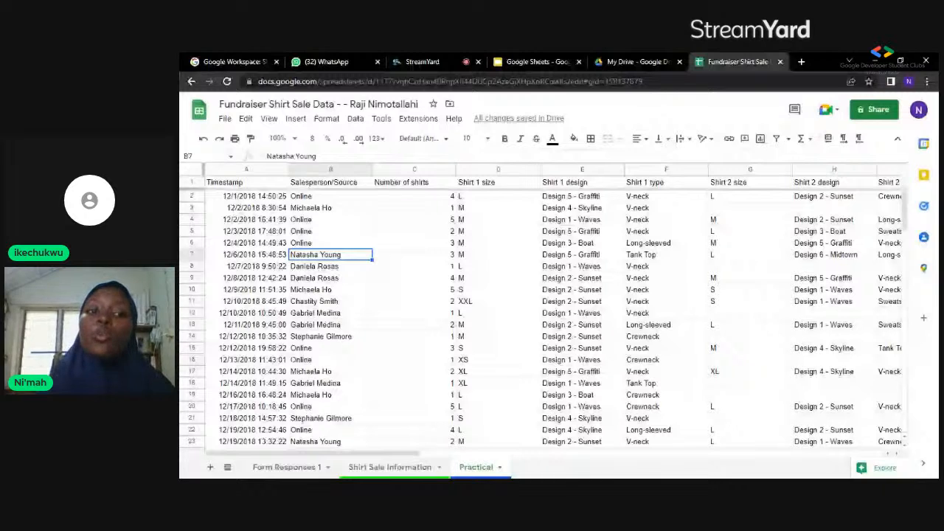
pyautogui.tripleClick(480, 182)
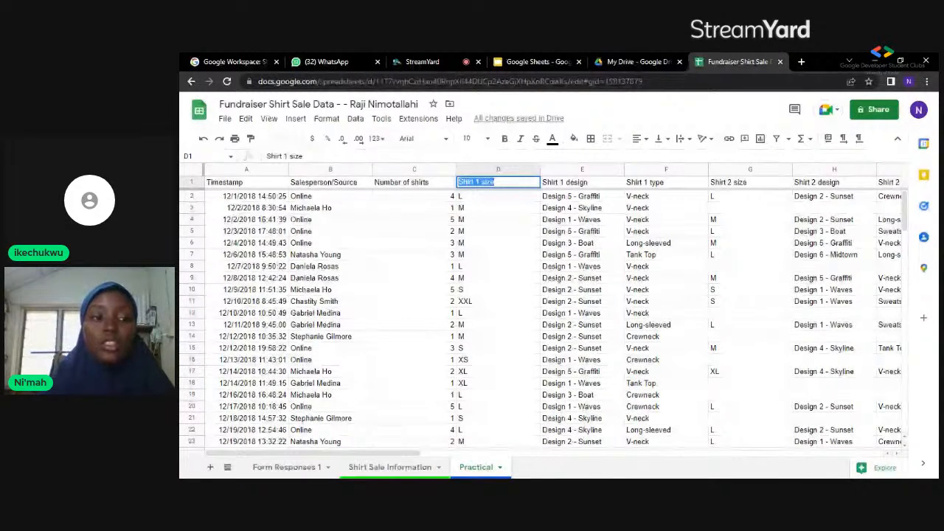
pyautogui.click(194, 182)
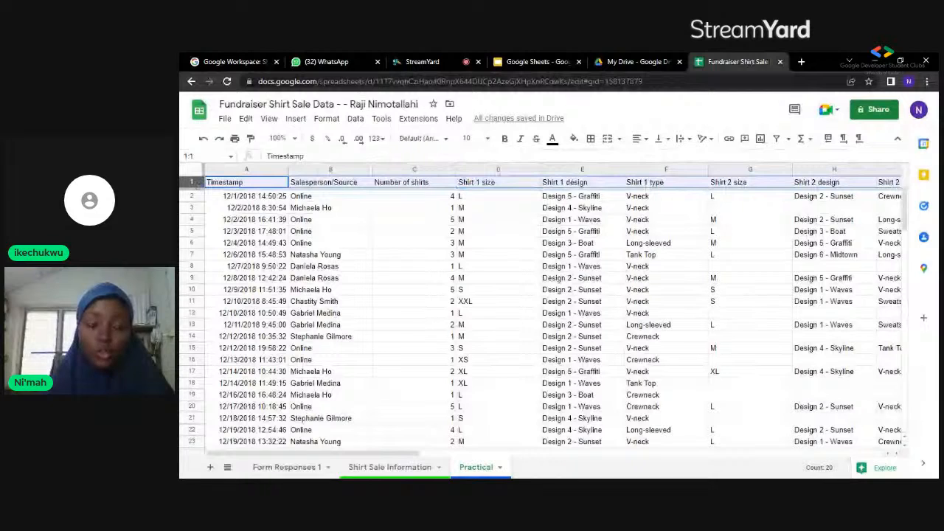
pyautogui.rightClick(195, 181)
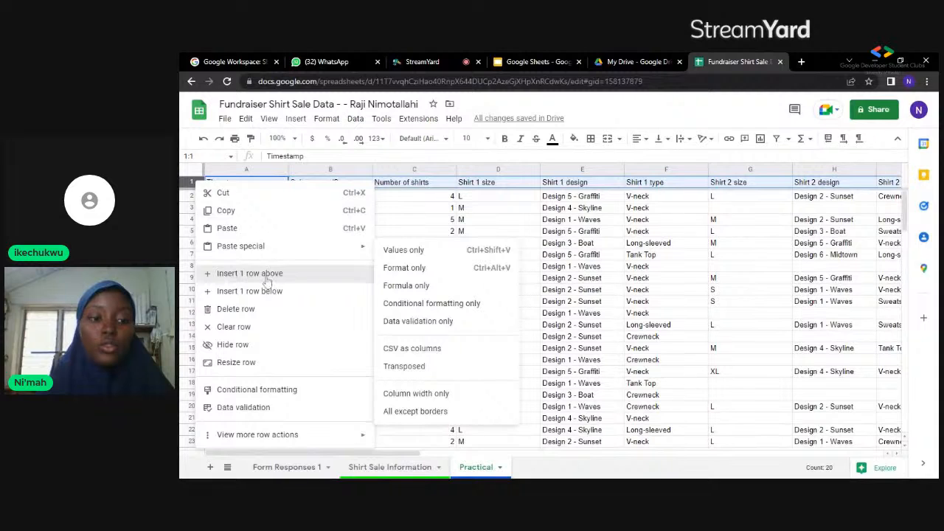
pyautogui.click(267, 273)
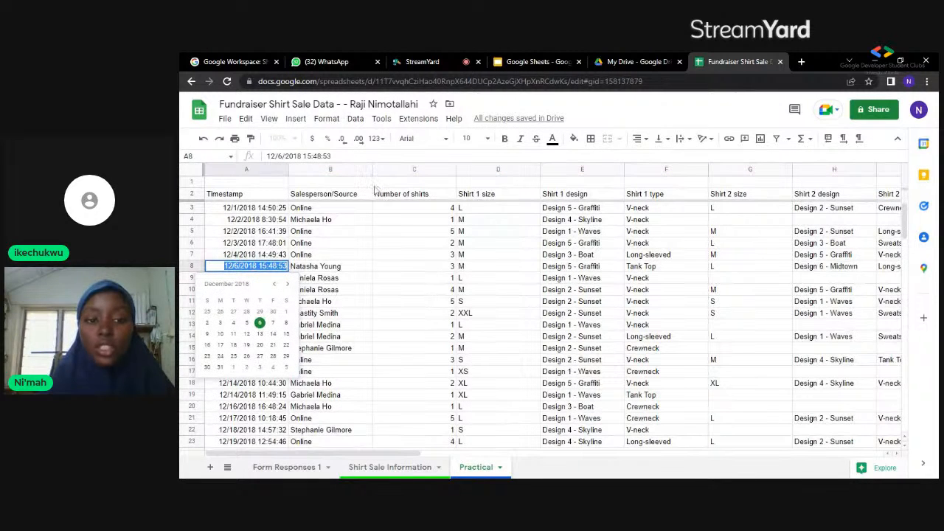
pyautogui.moveTo(189, 181); pyautogui.dragTo(188, 192)
pyautogui.rightClick(185, 179)
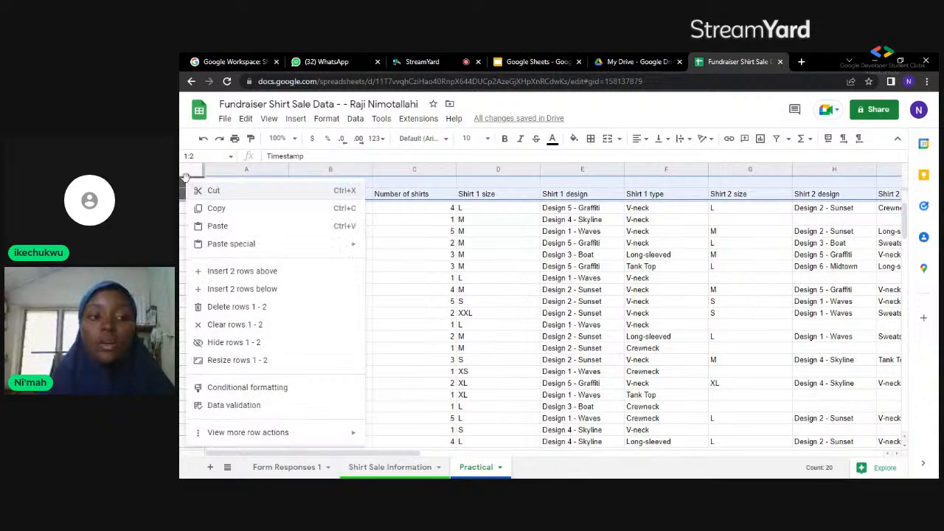
pyautogui.press('Escape')
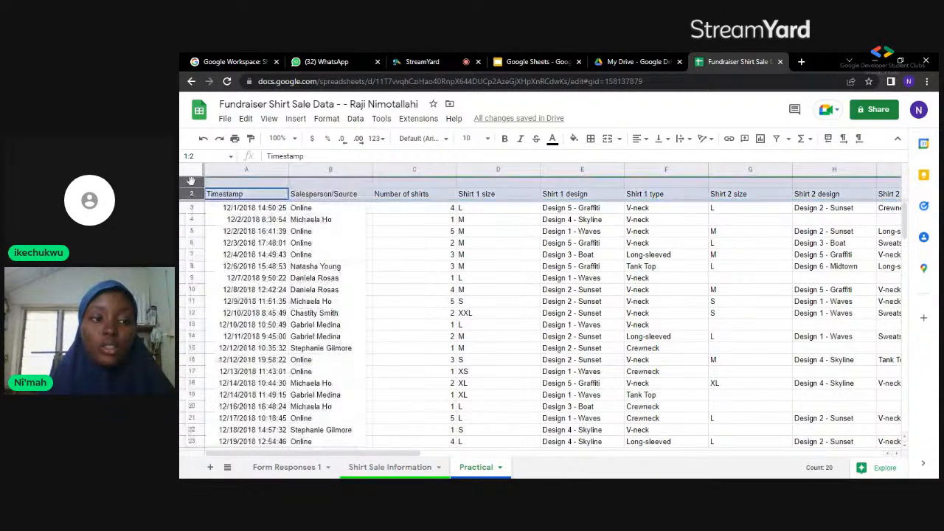
pyautogui.click(237, 232)
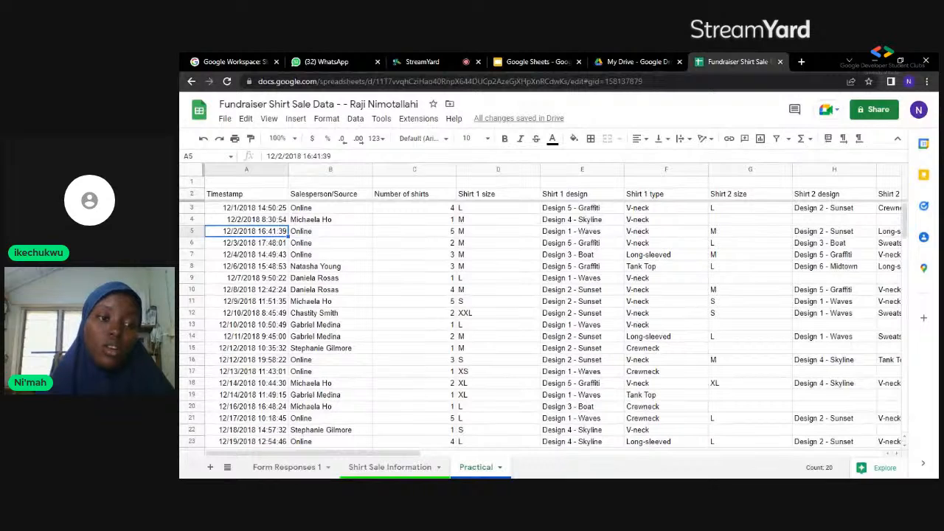
# - Insert another empty row above the empty row 1 of the Practical sheet
pyautogui.rightClick(190, 181)
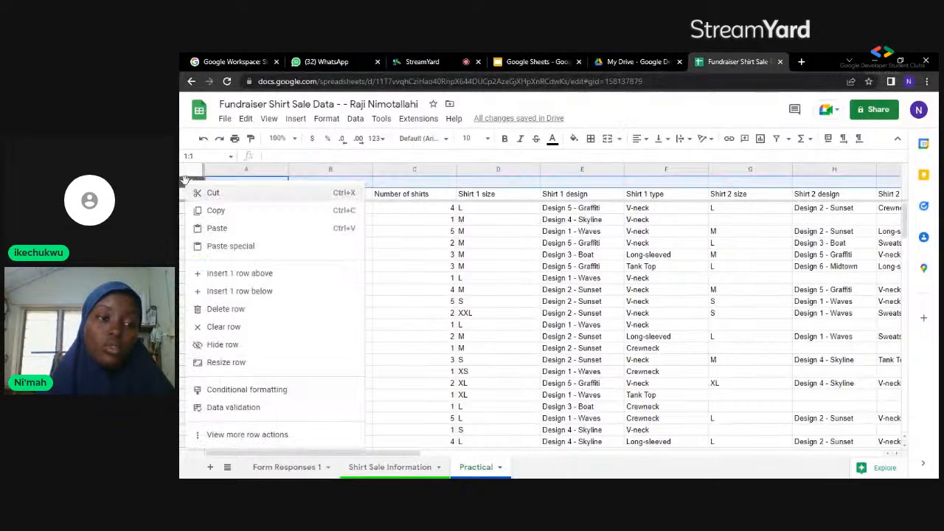
pyautogui.click(275, 274)
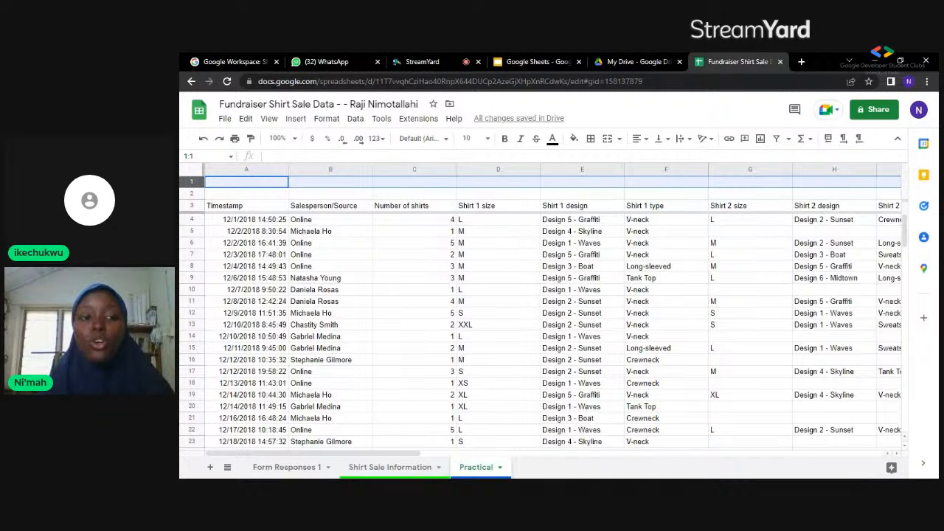
# - Shorten the column header in cell B3 to "Salesperson"
pyautogui.click(330, 211)
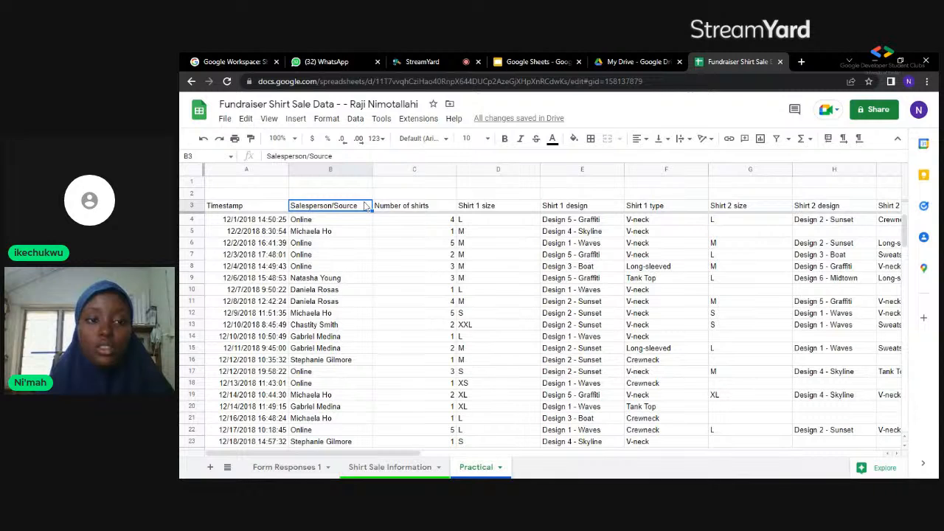
pyautogui.click(333, 156)
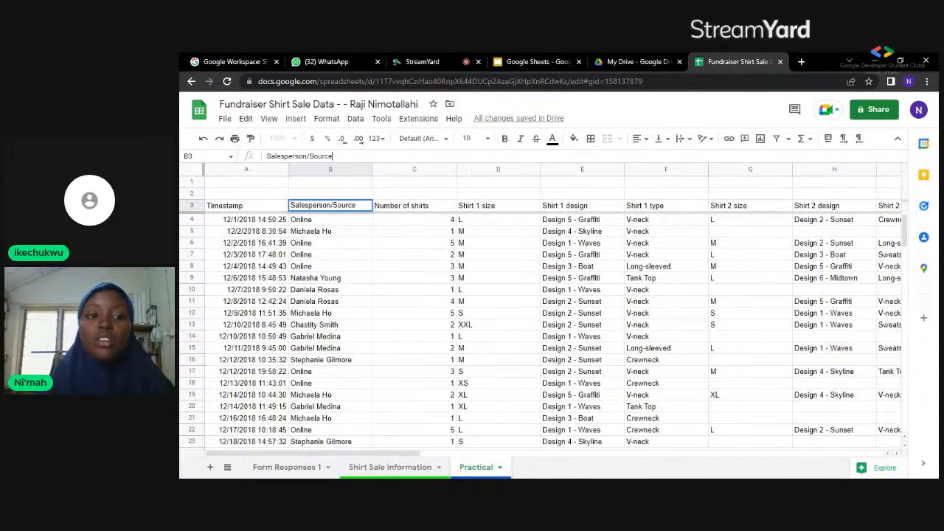
pyautogui.click(360, 205)
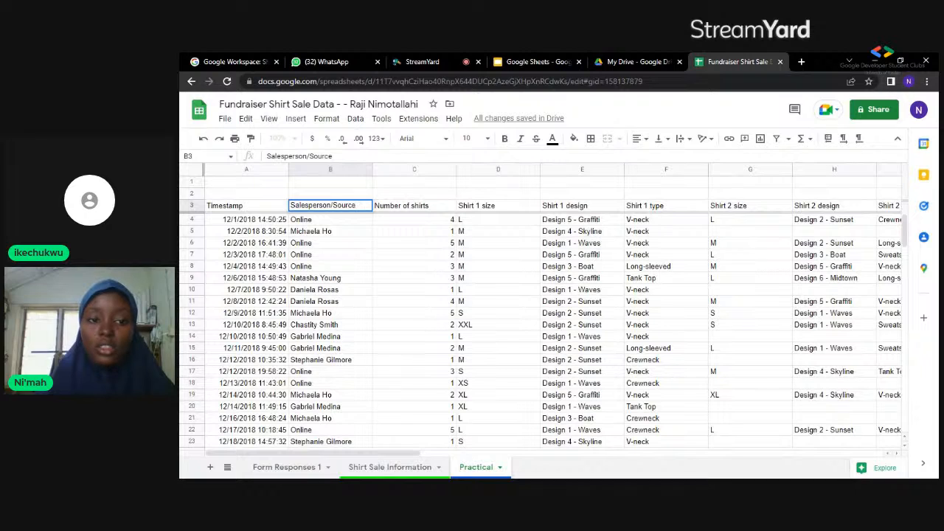
pyautogui.press('BackSpace')
pyautogui.press('BackSpace')
pyautogui.press('BackSpace')
pyautogui.press('BackSpace')
pyautogui.press('BackSpace')
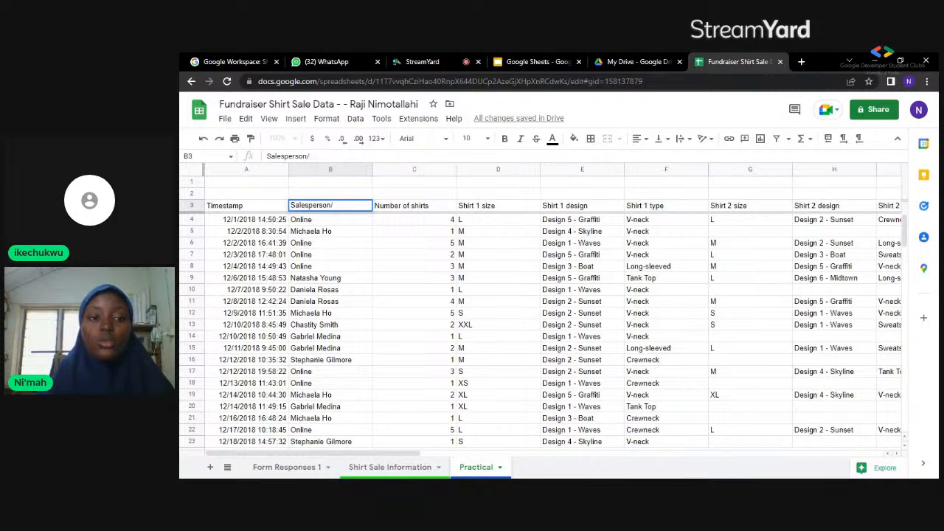
pyautogui.press('BackSpace')
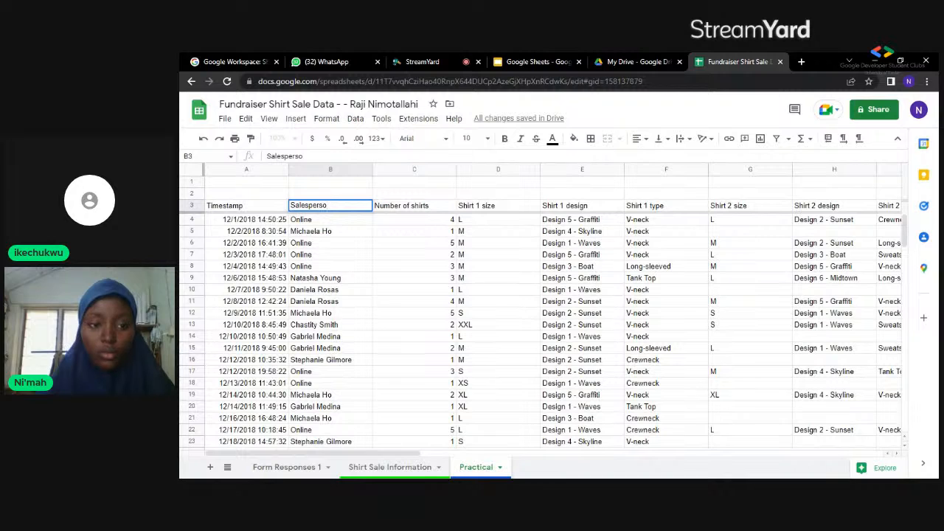
pyautogui.write('n')
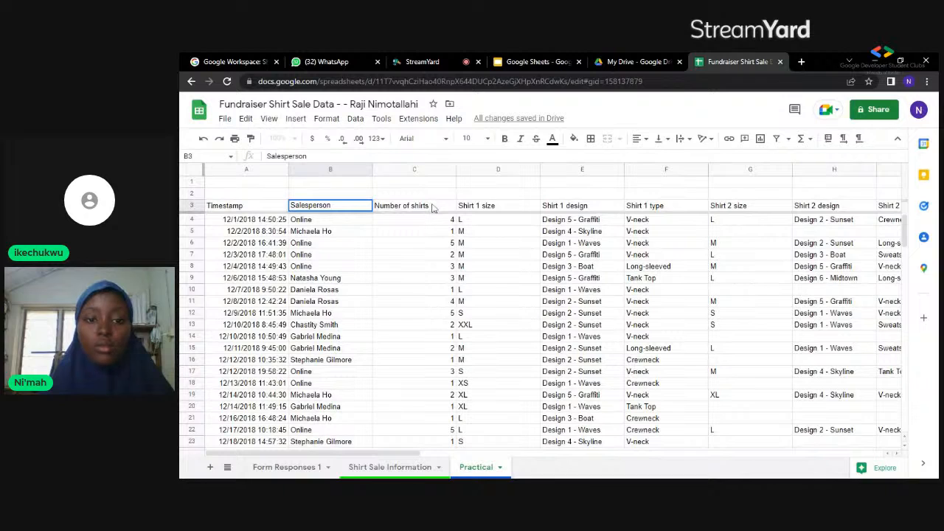
# - Shorten the column header in cell C3 to "Number"
pyautogui.click(434, 208)
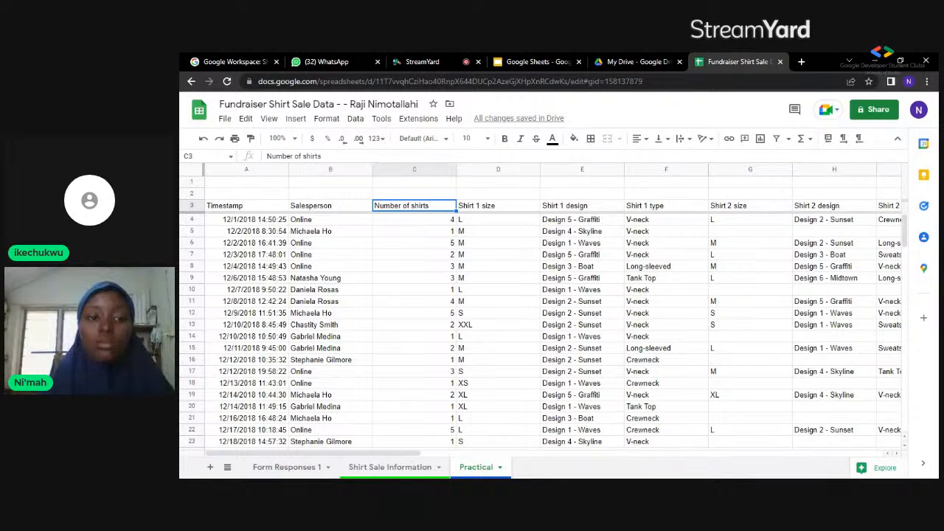
pyautogui.click(375, 157)
pyautogui.press('BackSpace')
pyautogui.press('BackSpace')
pyautogui.press('BackSpace')
pyautogui.press('BackSpace')
pyautogui.press('BackSpace')
pyautogui.press('BackSpace')
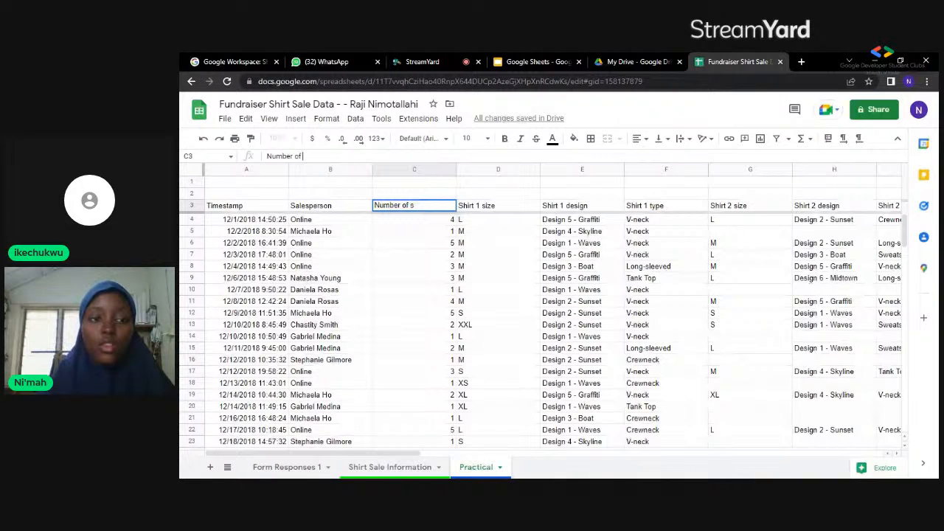
pyautogui.press('BackSpace')
pyautogui.press('BackSpace')
pyautogui.press('BackSpace')
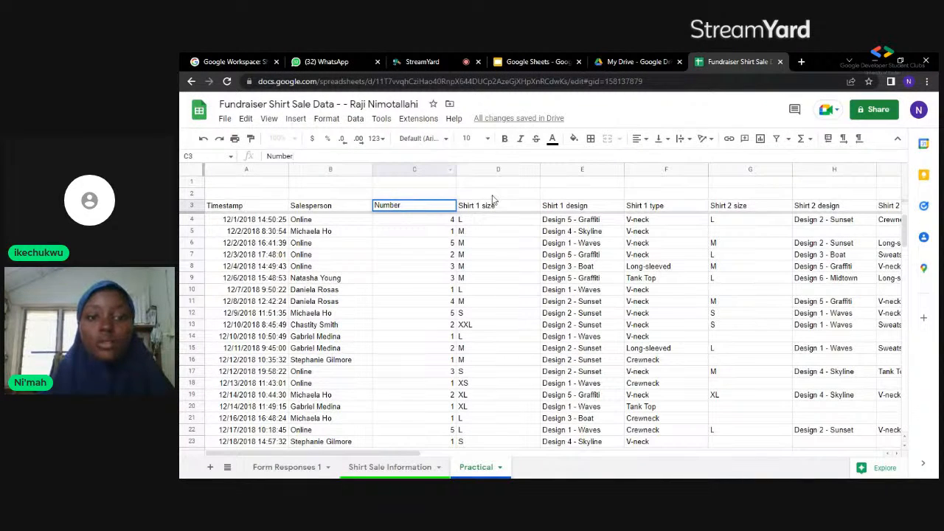
# - Enter the group heading "Shirt 1" in cell D2, above the first shirt's size column header
pyautogui.moveTo(492, 200); pyautogui.dragTo(492, 195)
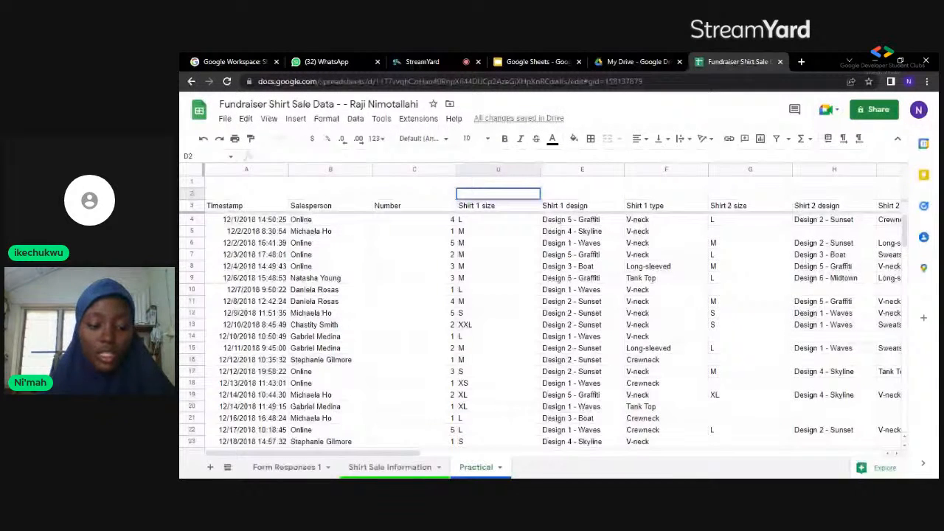
pyautogui.write('S')
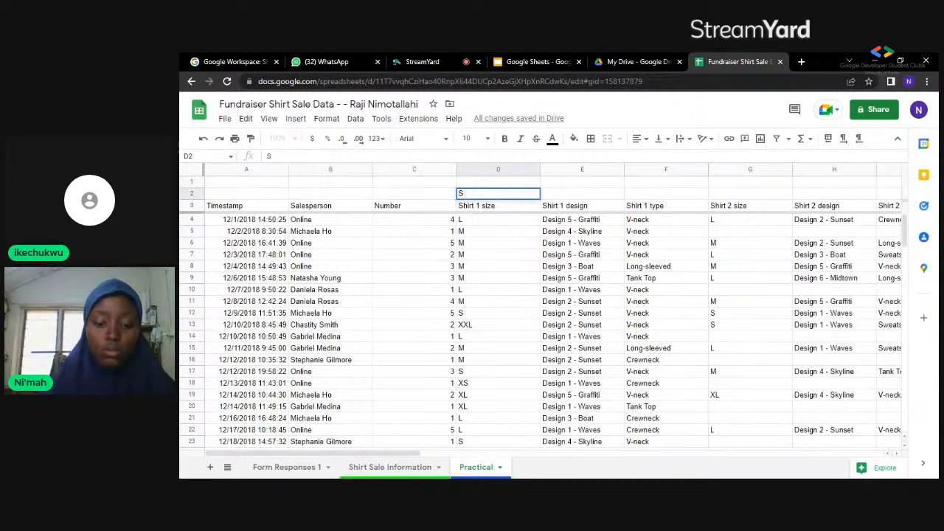
pyautogui.write('hirt')
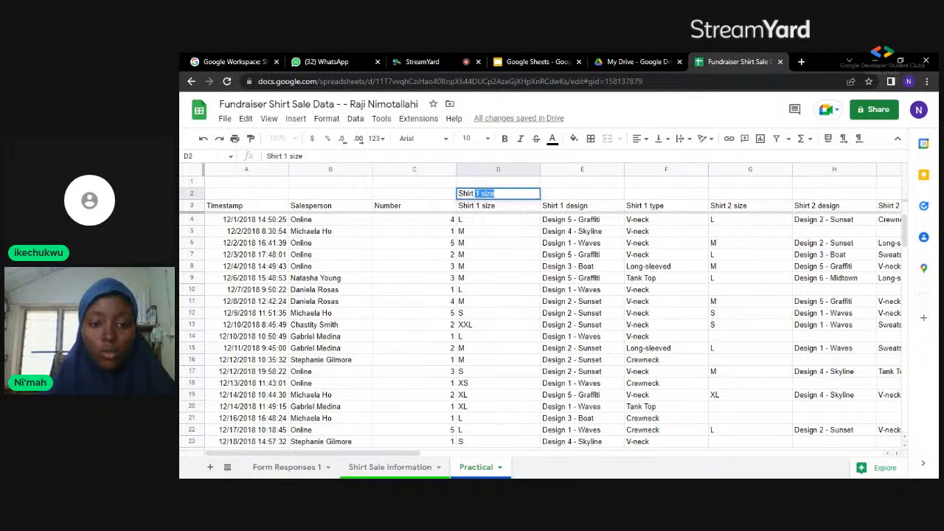
pyautogui.write(' 1')
pyautogui.press('BackSpace')
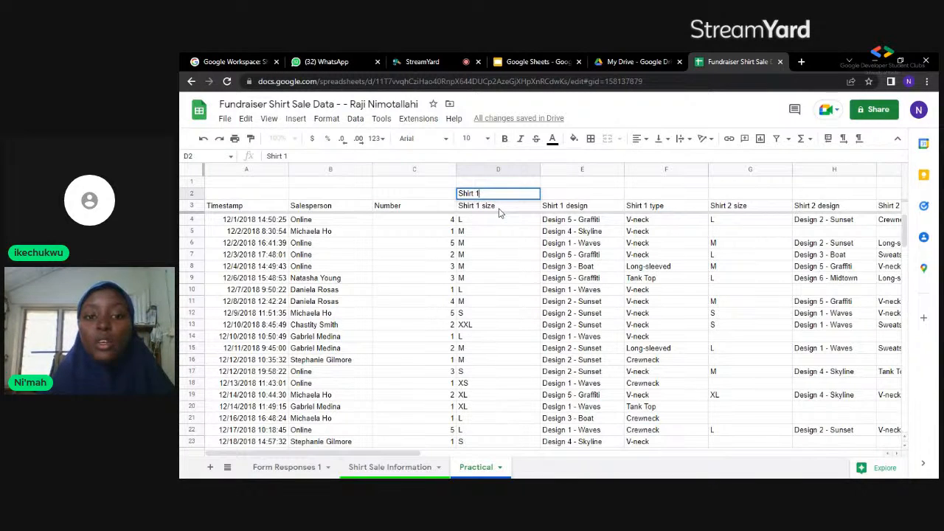
pyautogui.press('Return')
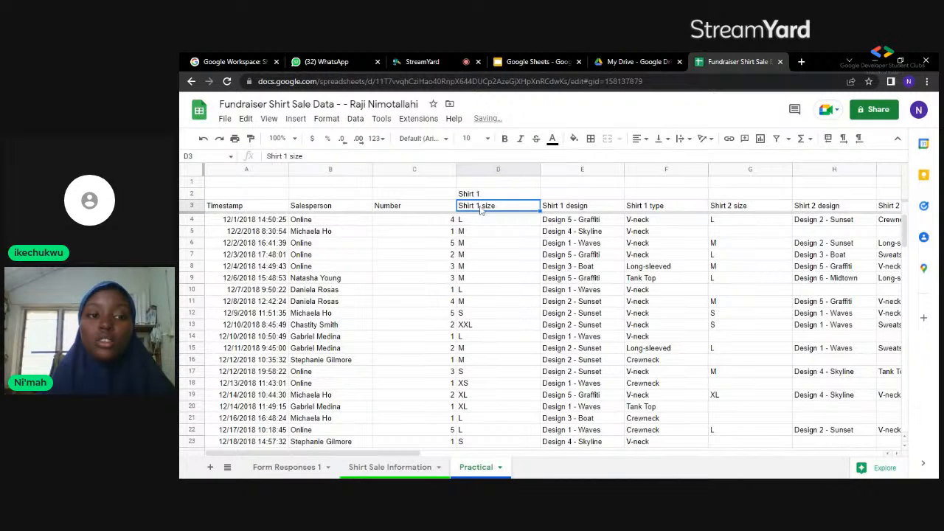
pyautogui.click(323, 171)
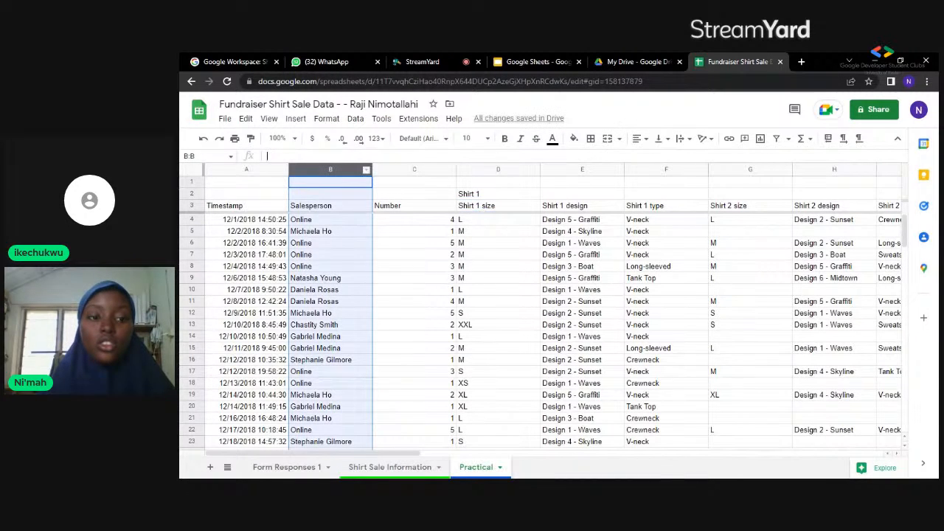
pyautogui.click(483, 210)
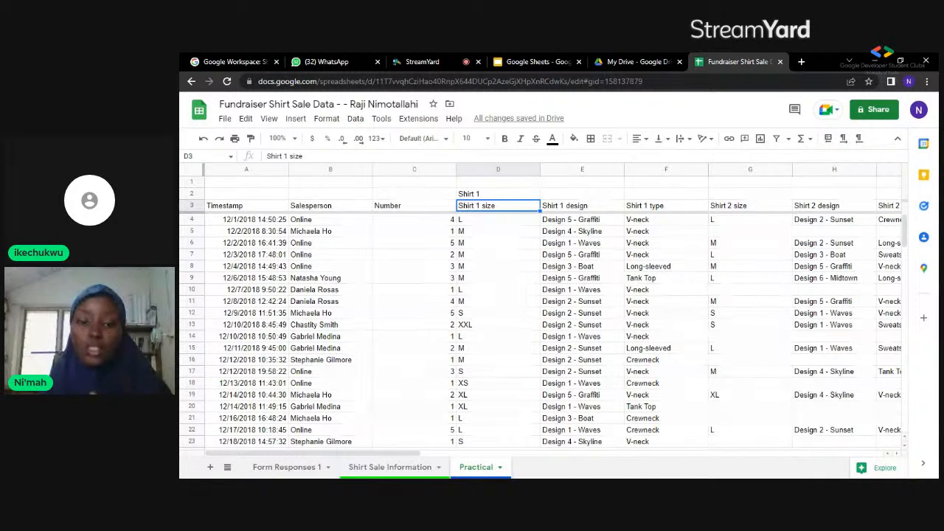
pyautogui.doubleClick(435, 182)
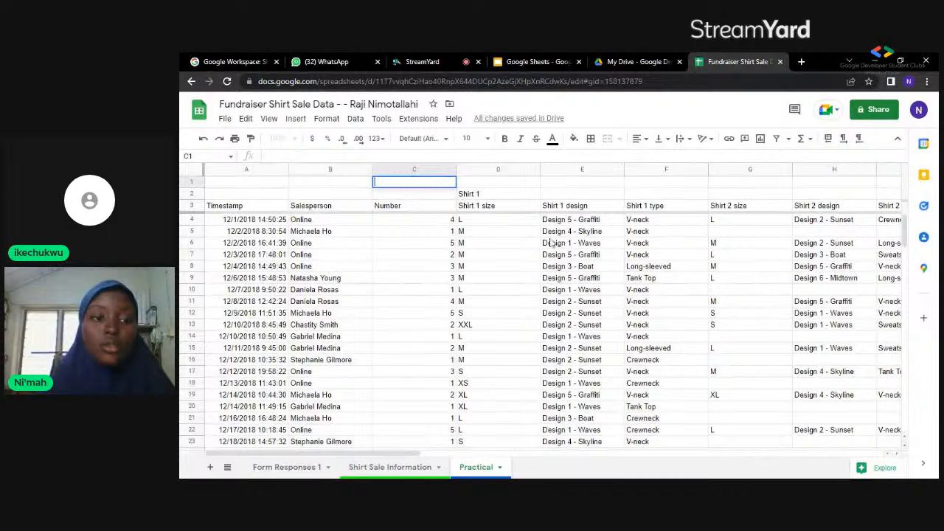
# - Shorten the column header in cell D3, beneath the Shirt 1 heading, to "Size"
pyautogui.click(485, 207)
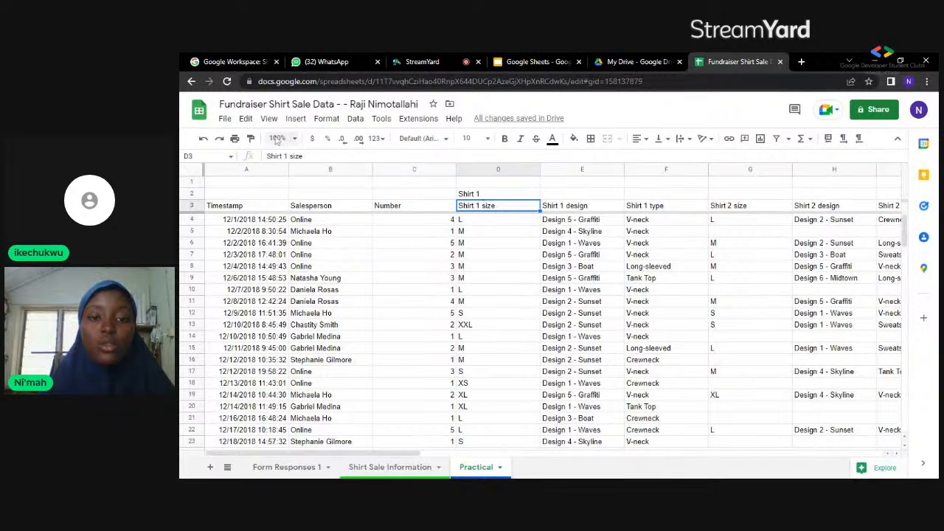
pyautogui.moveTo(293, 157); pyautogui.dragTo(268, 156)
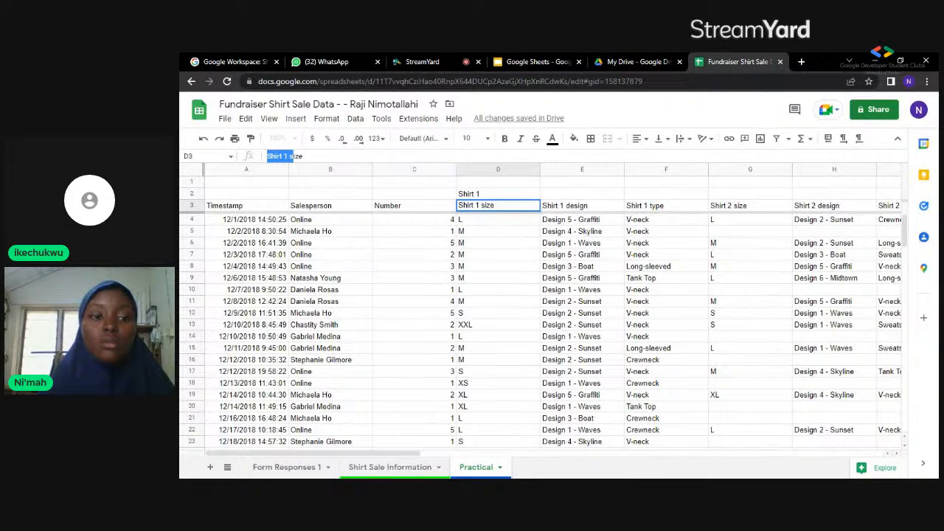
pyautogui.write('S')
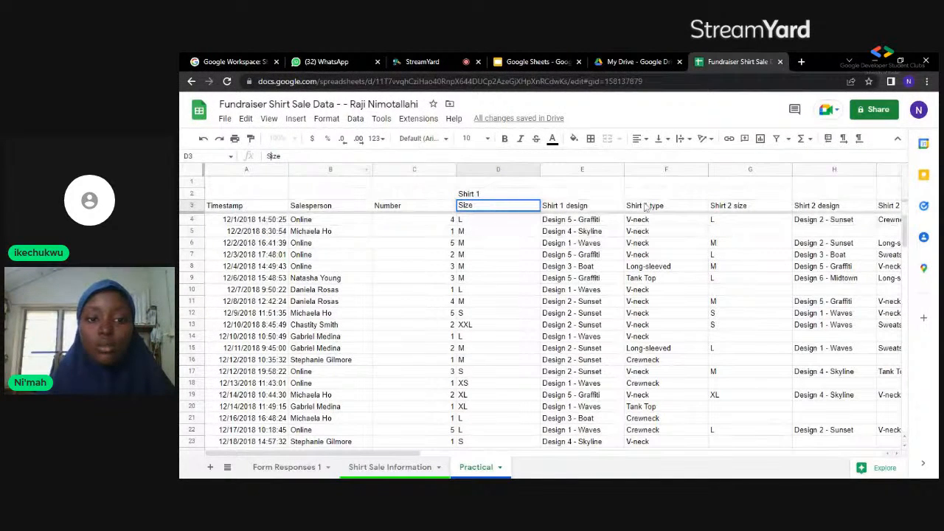
pyautogui.click(586, 209)
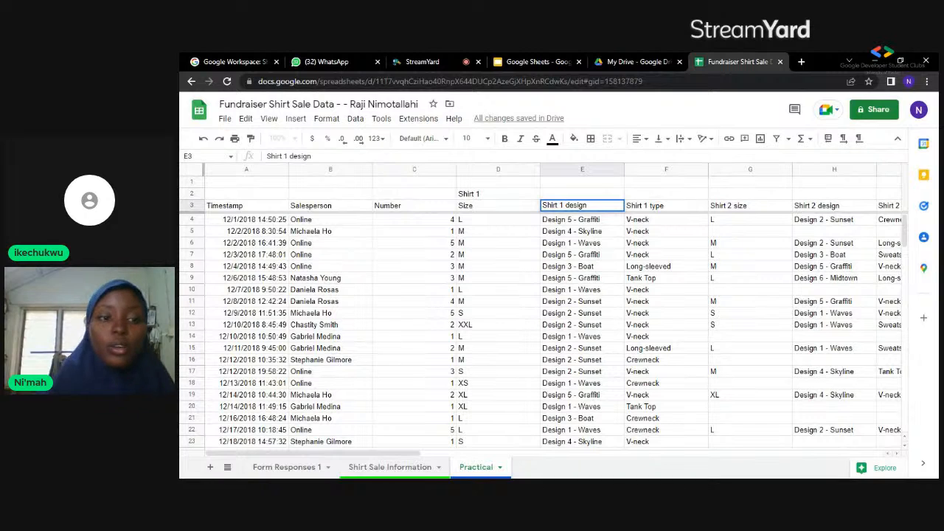
# - Shorten the column header in cell E3, in the Shirt 1 group, to "Design"
pyautogui.press('Return')
pyautogui.hotkey('shift', 'Home')
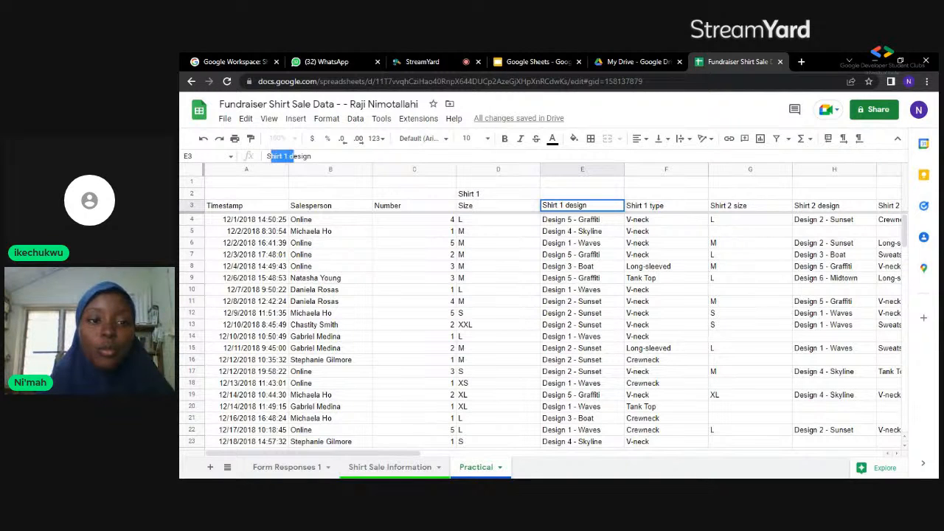
pyautogui.press('BackSpace')
pyautogui.write('d\\')
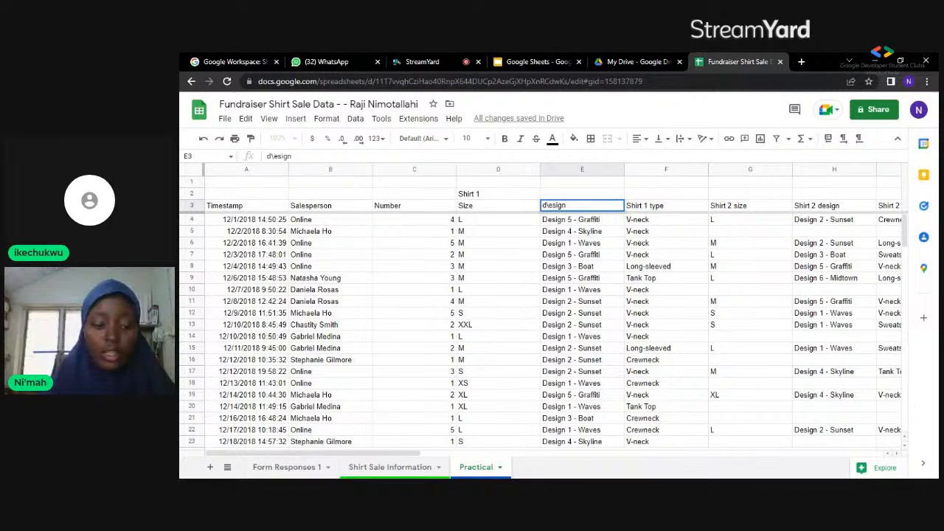
pyautogui.press('BackSpace')
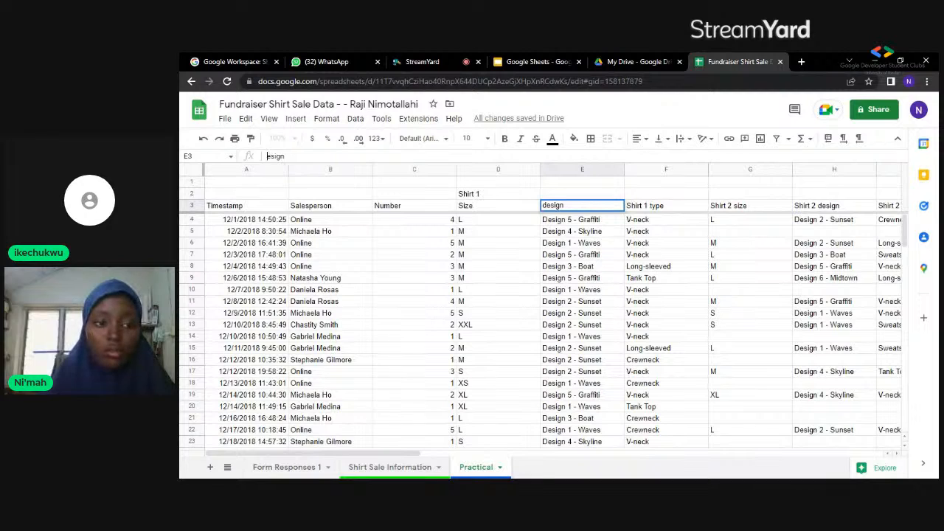
pyautogui.write('D')
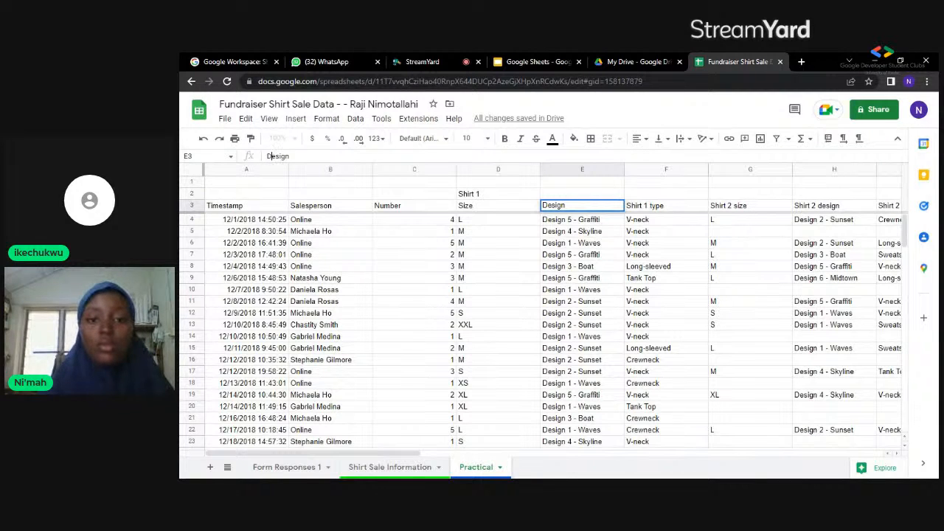
# - Shorten the column header in cell F3, the last column of the Shirt 1 group, to "Type"
pyautogui.click(664, 210)
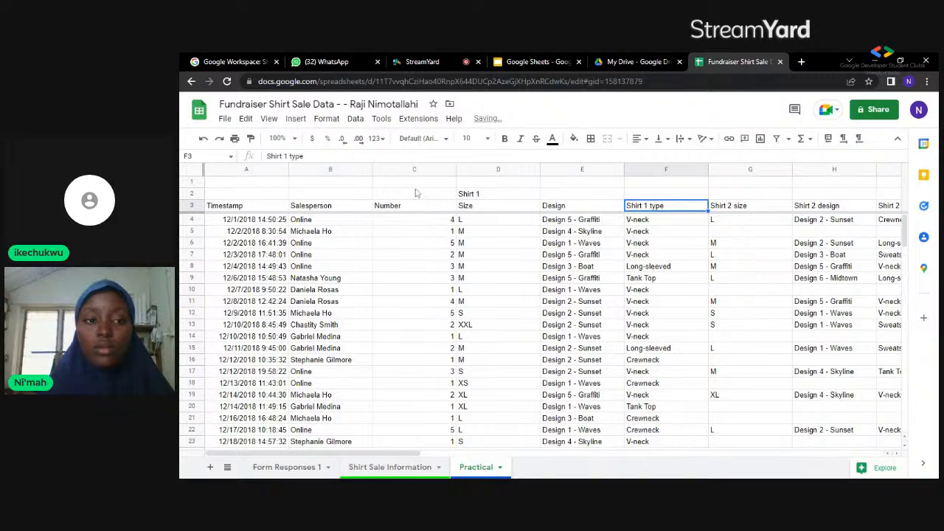
pyautogui.moveTo(288, 157); pyautogui.dragTo(267, 158)
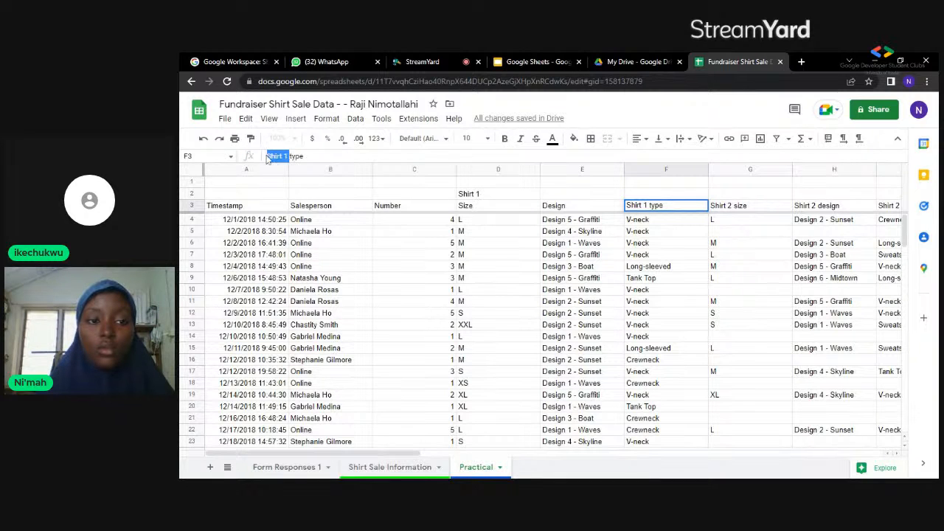
pyautogui.press('BackSpace')
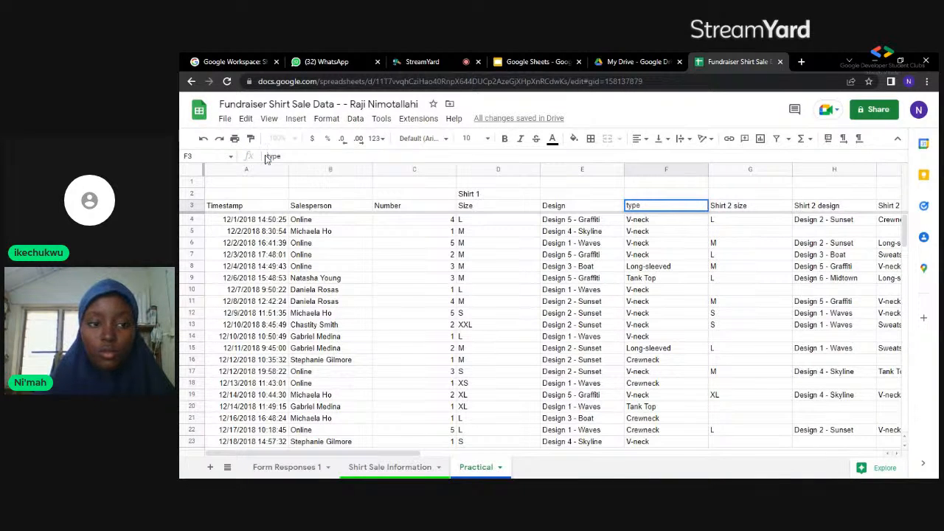
pyautogui.press('BackSpace')
pyautogui.write('T')
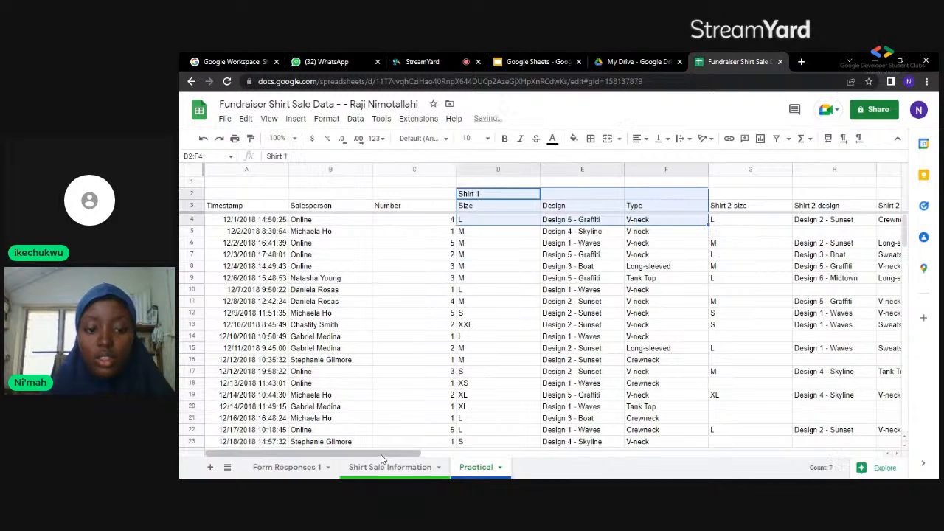
# - Enter the group heading "Shirt 2" in cell G2, above the second shirt's size column header
pyautogui.moveTo(390, 455); pyautogui.dragTo(520, 469)
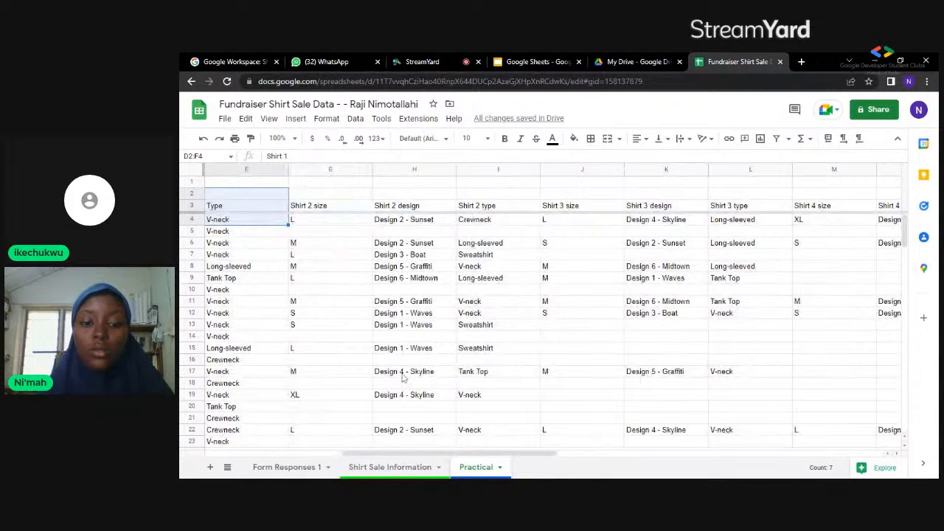
pyautogui.doubleClick(333, 194)
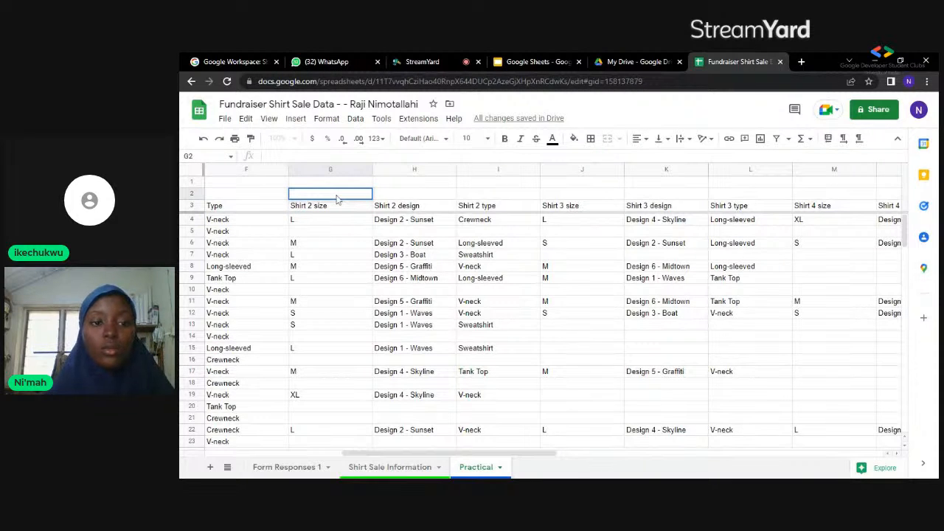
pyautogui.write('S')
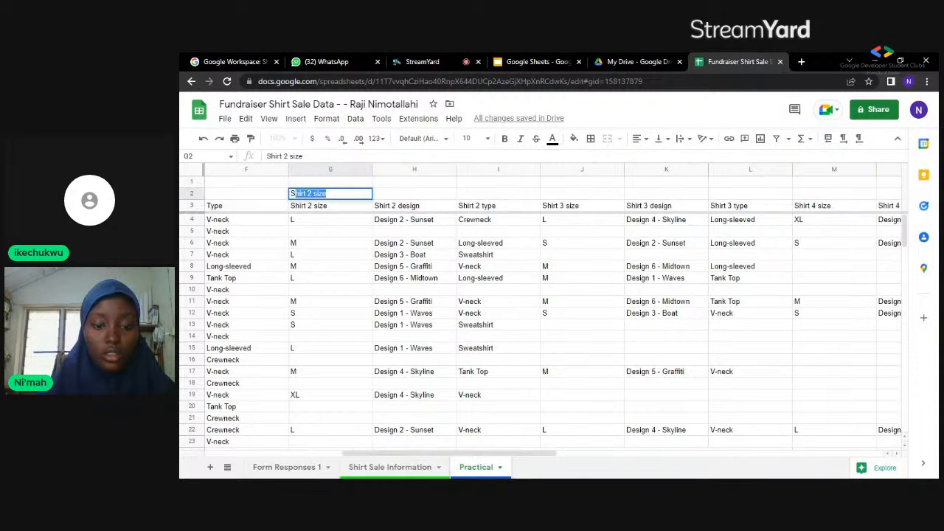
pyautogui.write('hirt ')
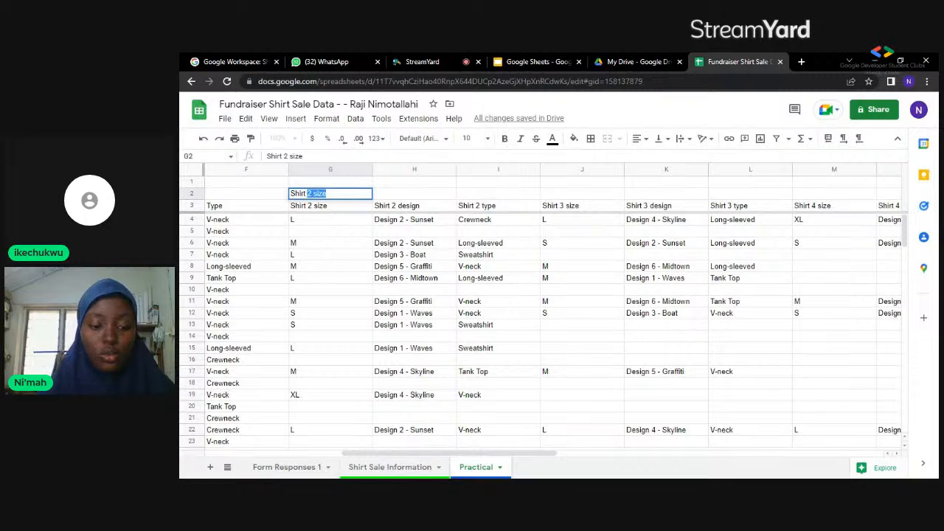
pyautogui.write('2')
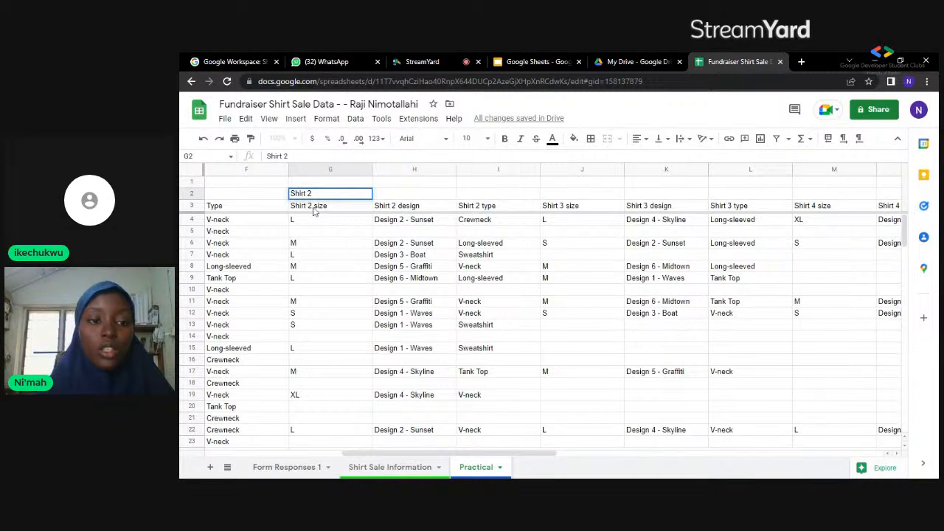
pyautogui.press('Return')
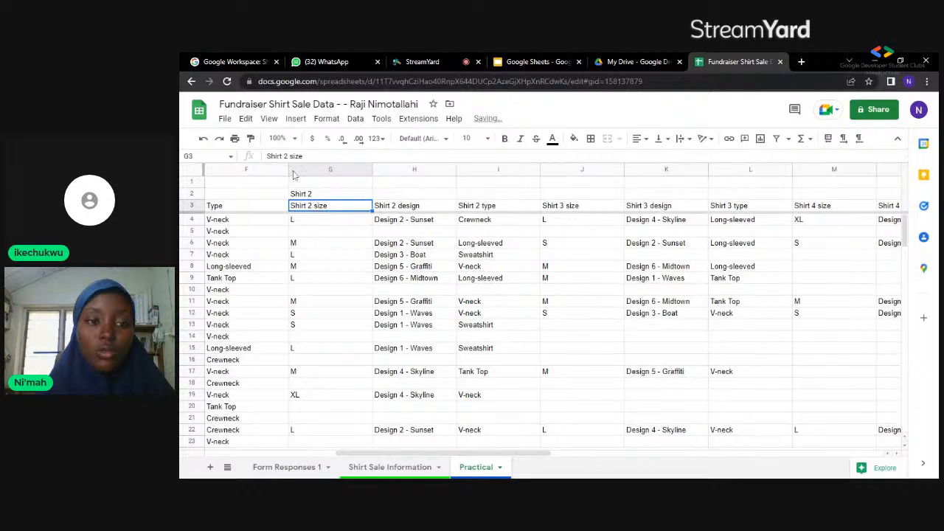
# - Shorten the column header in cell G3, beneath the Shirt 2 heading, to "Size"
pyautogui.moveTo(289, 156); pyautogui.dragTo(267, 157)
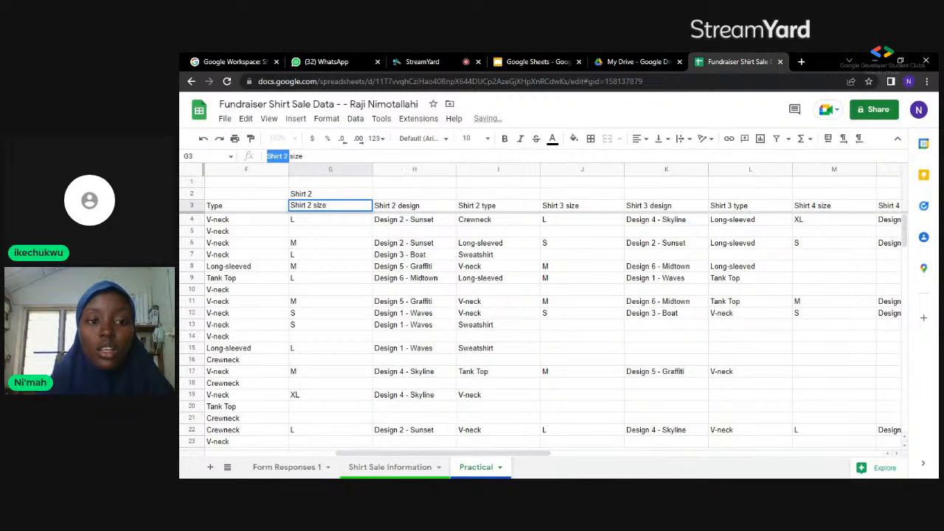
pyautogui.click(267, 159)
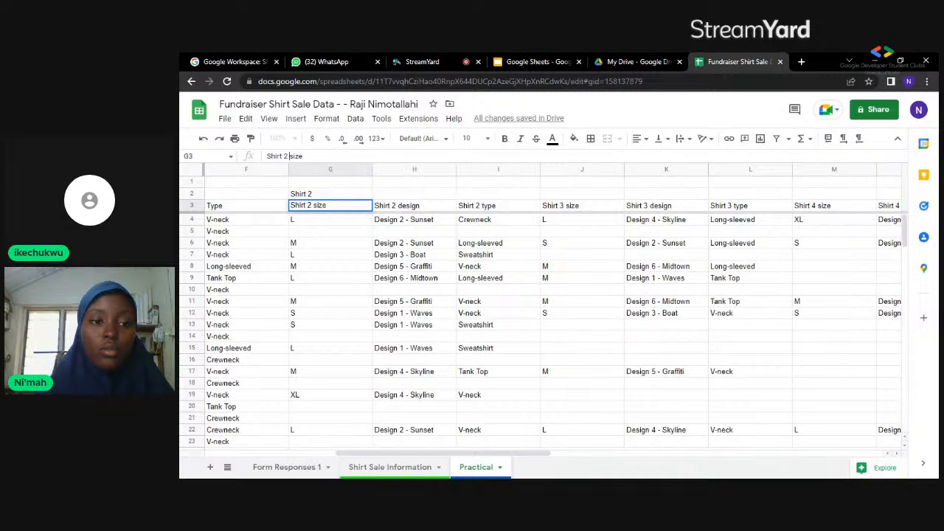
pyautogui.moveTo(289, 156); pyautogui.dragTo(267, 157)
pyautogui.press('BackSpace')
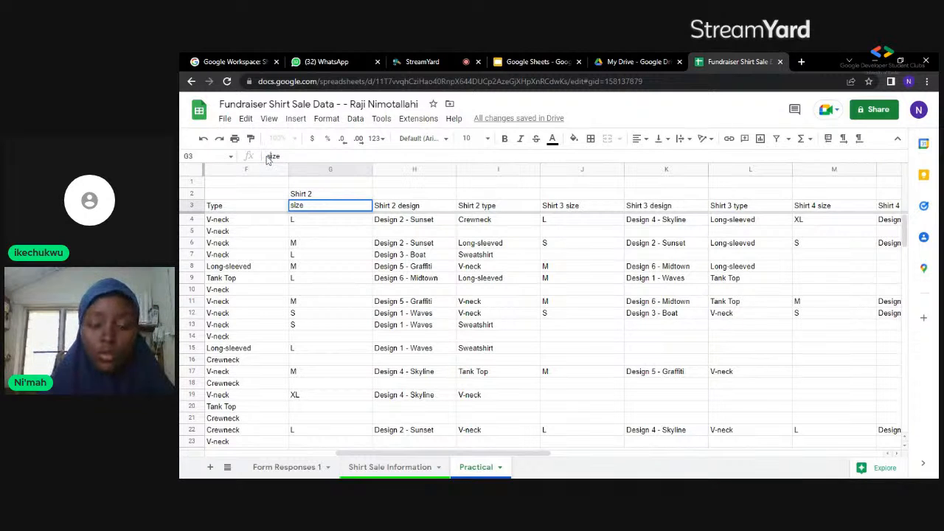
pyautogui.press('Delete')
pyautogui.write('S')
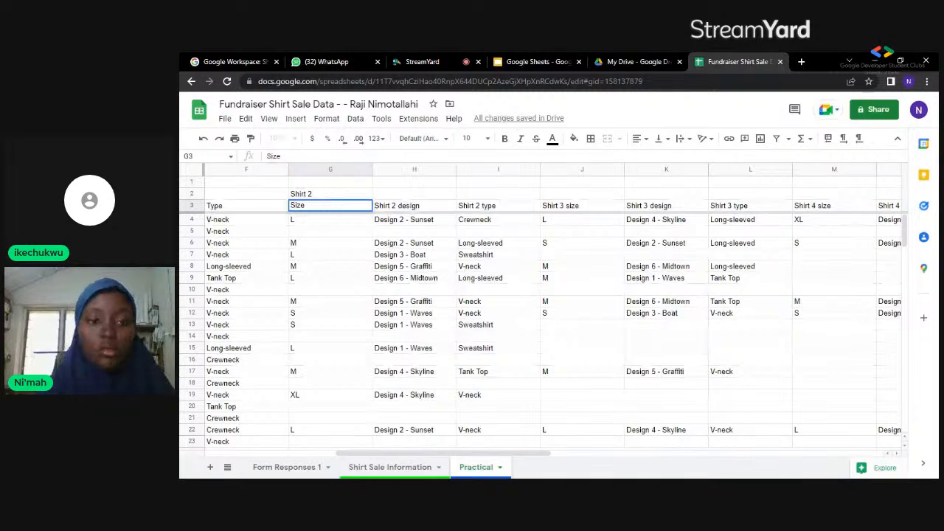
# - Shorten the second shirt's design column header in cell H3 to "Design"
pyautogui.click(383, 207)
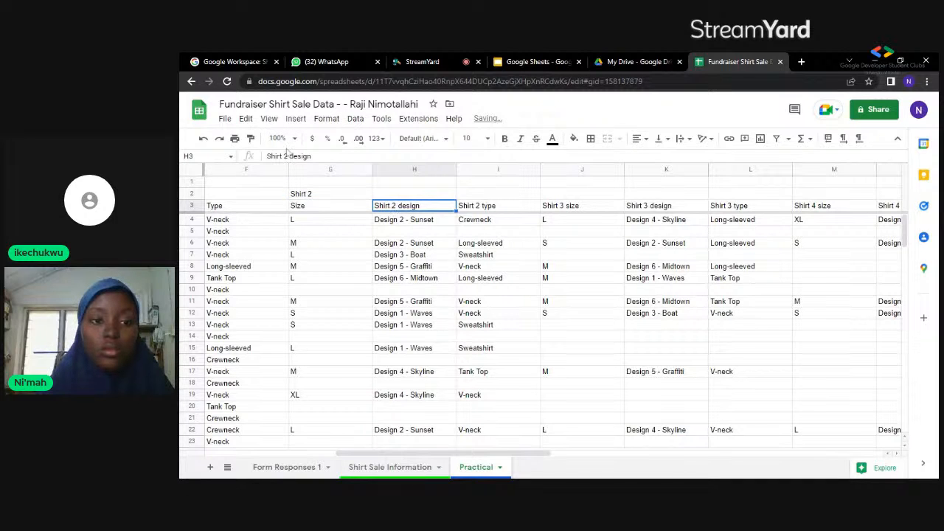
pyautogui.moveTo(296, 156); pyautogui.dragTo(265, 159)
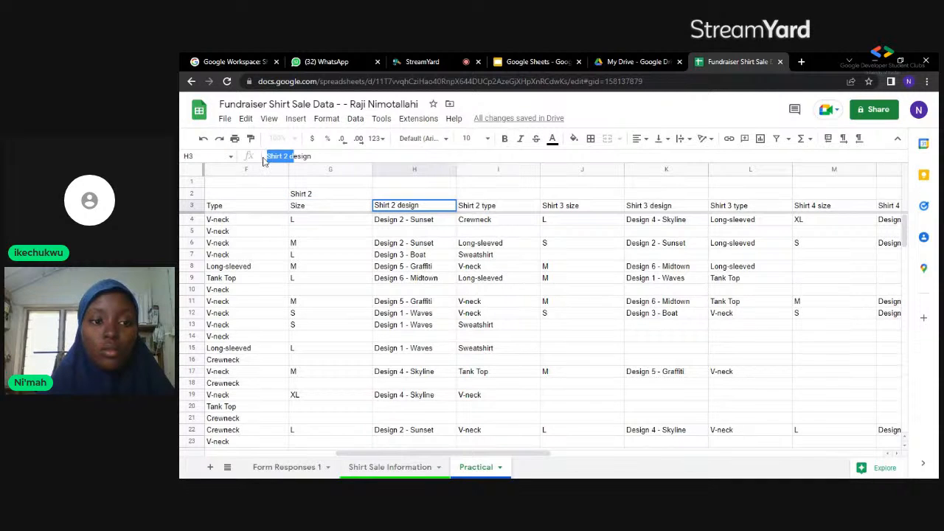
pyautogui.press('BackSpace')
pyautogui.write('D')
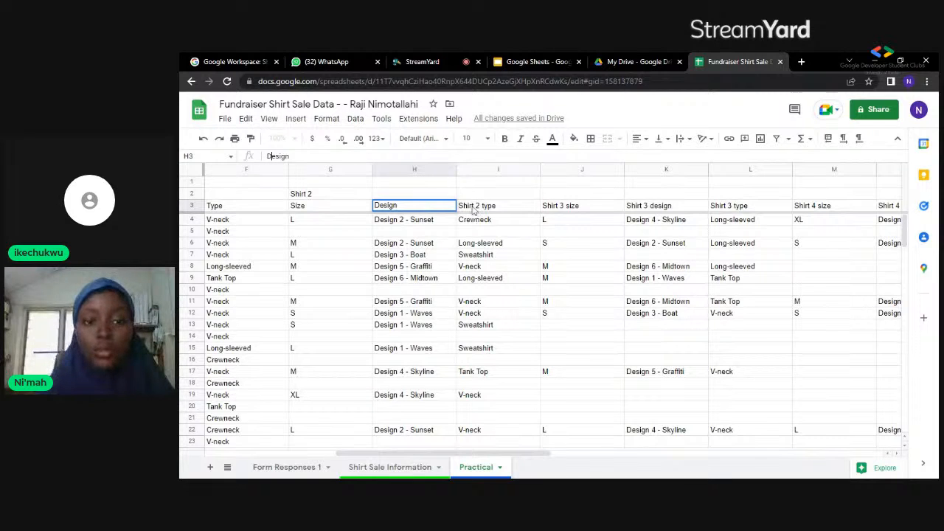
# - Shorten the second shirt's type column header in cell I3 to "Type"
pyautogui.click(475, 210)
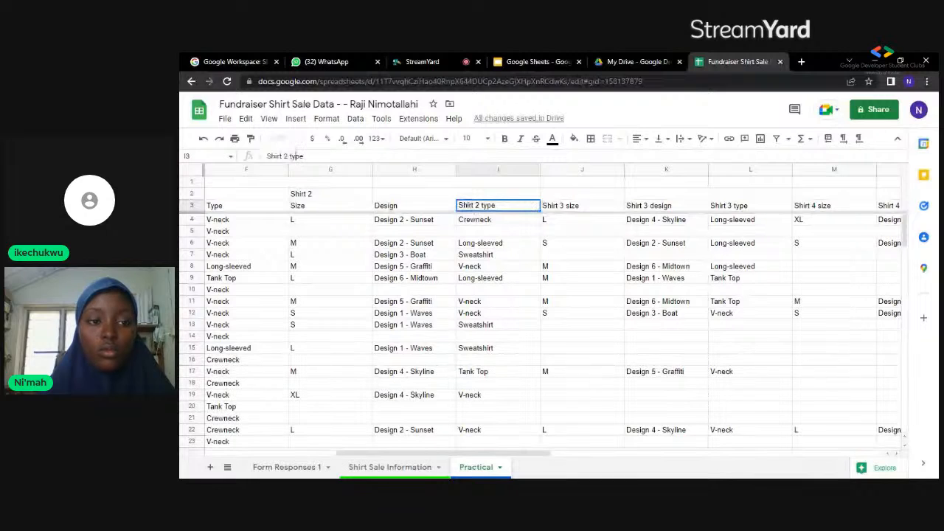
pyautogui.write('pe')
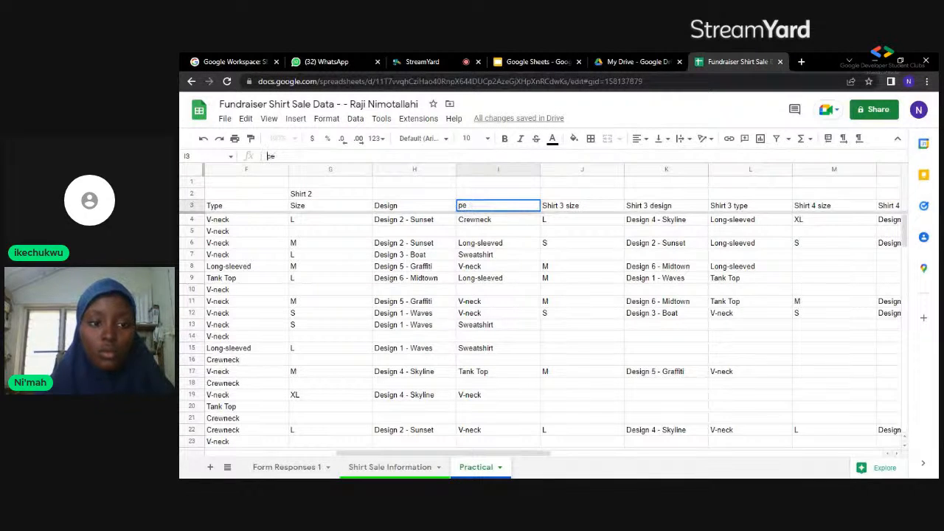
pyautogui.write('Ty')
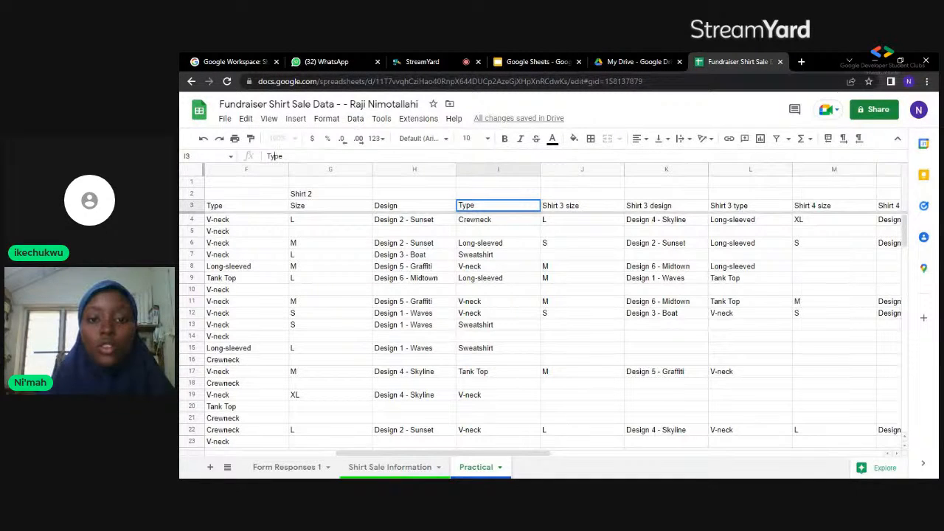
# - Enter the group heading "Shirt 3" in cell J2 and shorten the header beneath it in J3 to "Size"
pyautogui.click(584, 196)
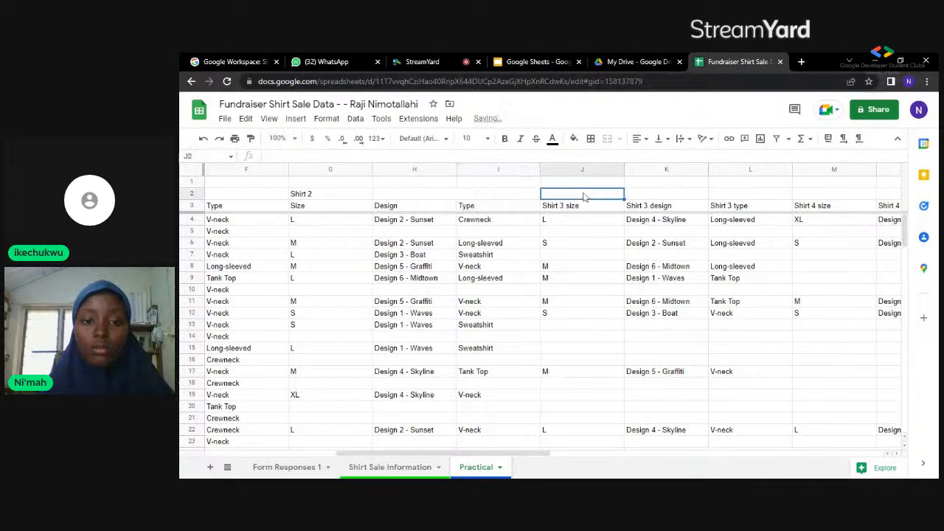
pyautogui.write('S')
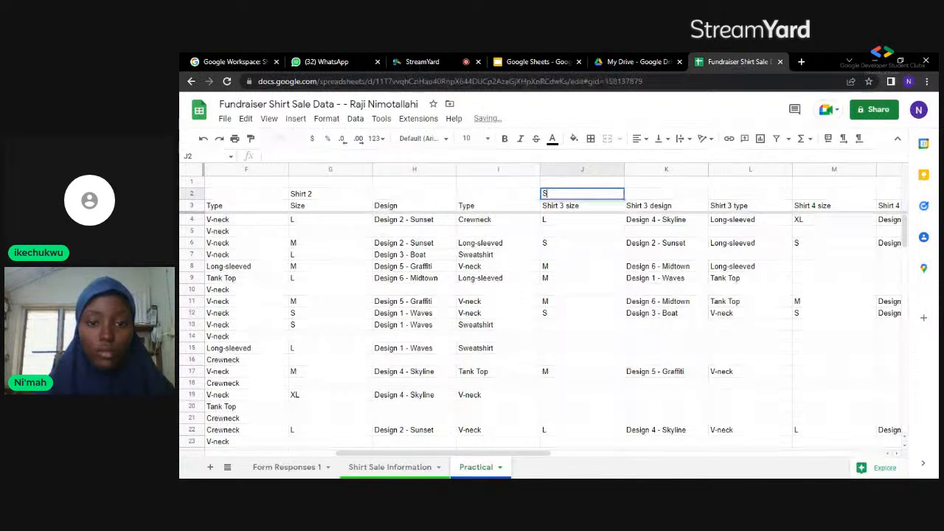
pyautogui.write('hir')
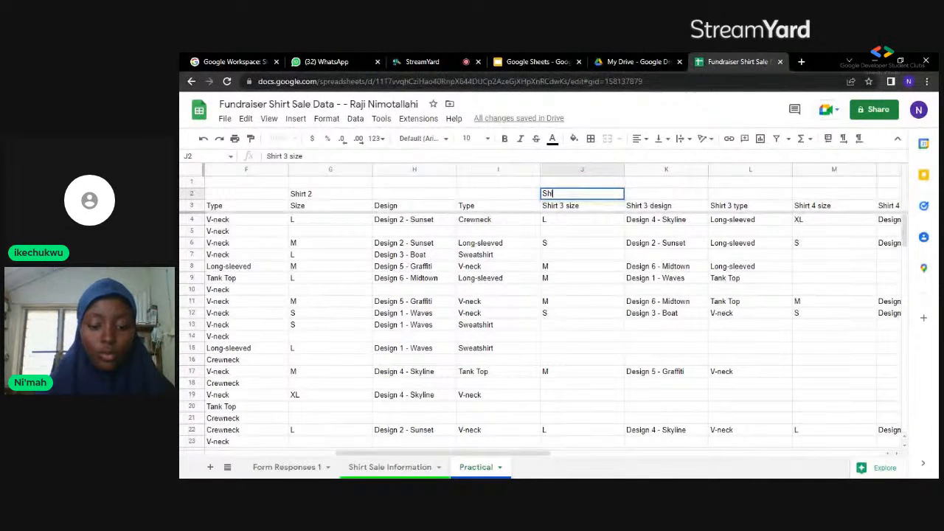
pyautogui.write('t 3')
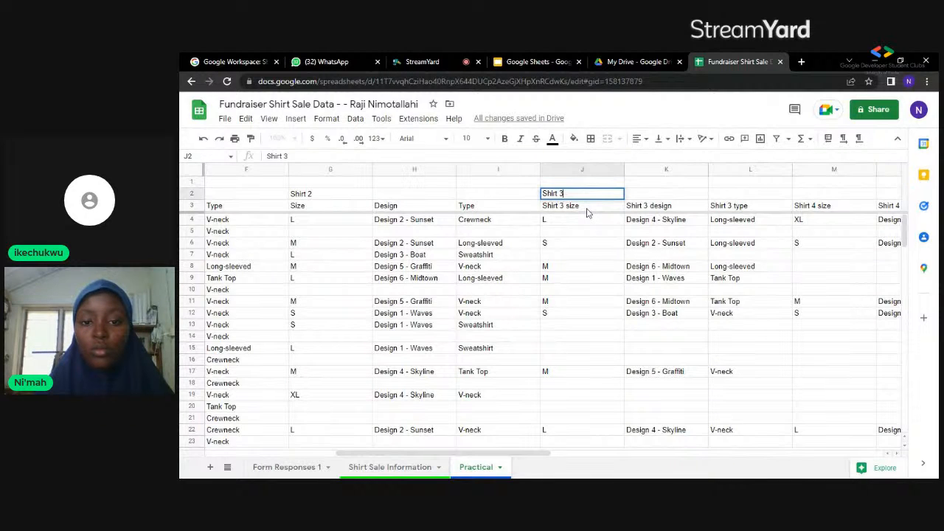
pyautogui.press('Return')
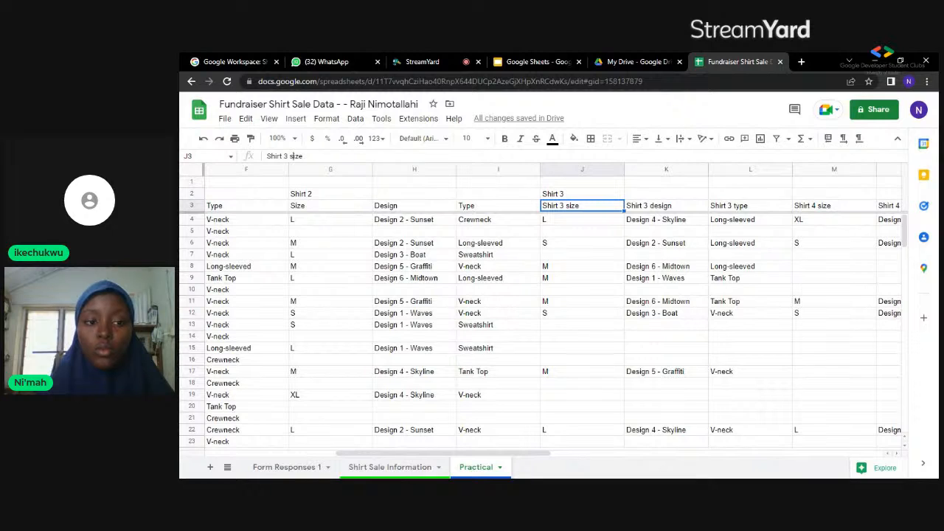
pyautogui.moveTo(293, 157); pyautogui.dragTo(267, 159)
pyautogui.write('S')
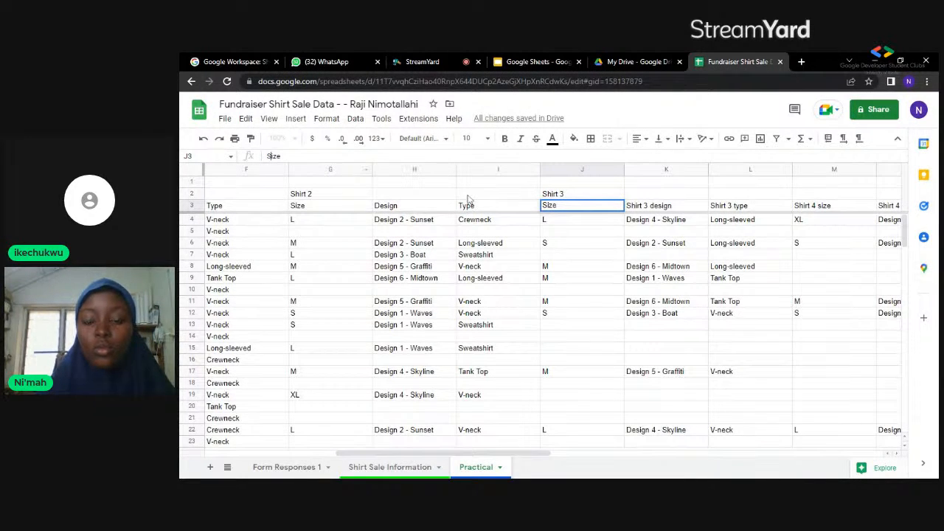
# - Shorten the third shirt's design column header in cell K3 to "Design"
pyautogui.click(692, 210)
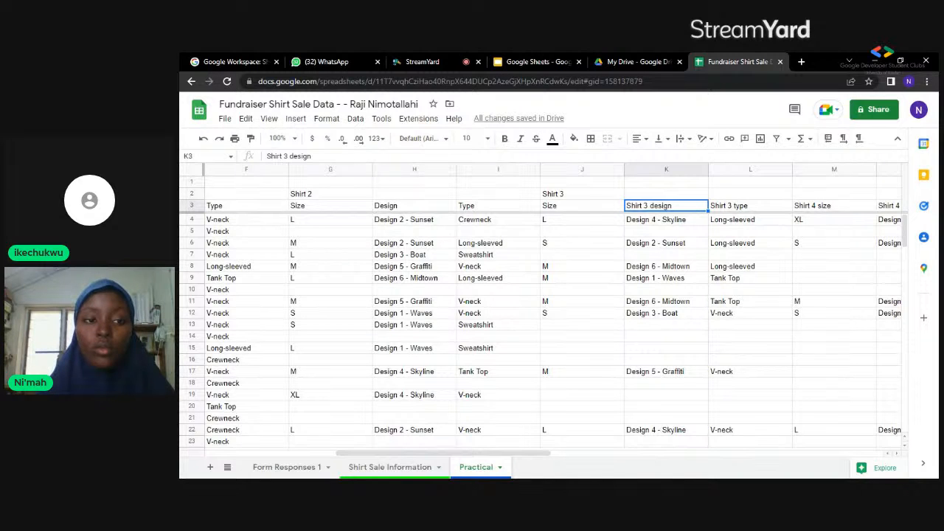
pyautogui.moveTo(293, 156); pyautogui.dragTo(267, 161)
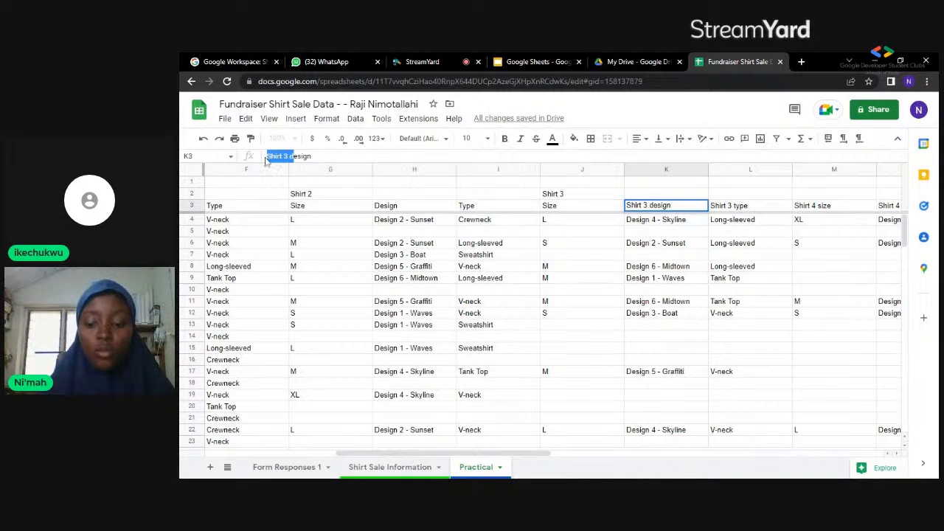
pyautogui.press('BackSpace')
pyautogui.write('D')
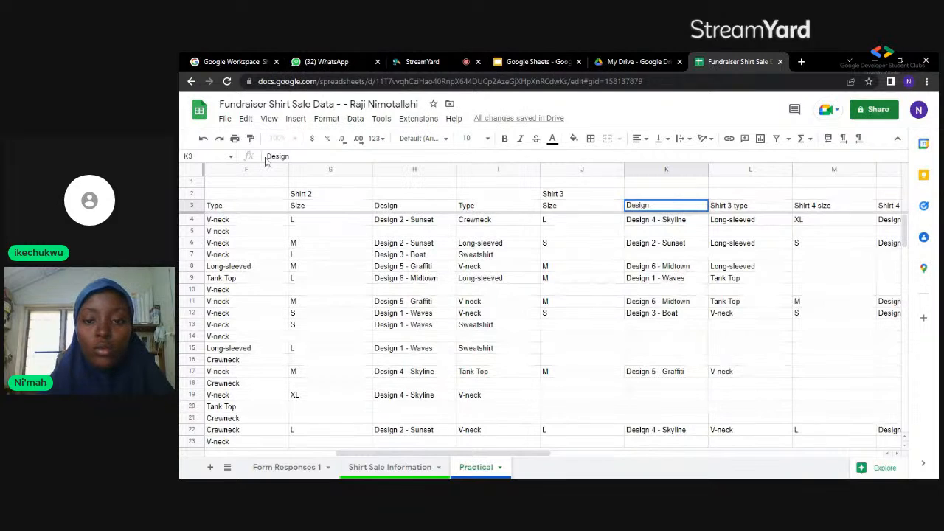
# - Shorten the third shirt's type column header in cell L3 to "Type"
pyautogui.click(774, 210)
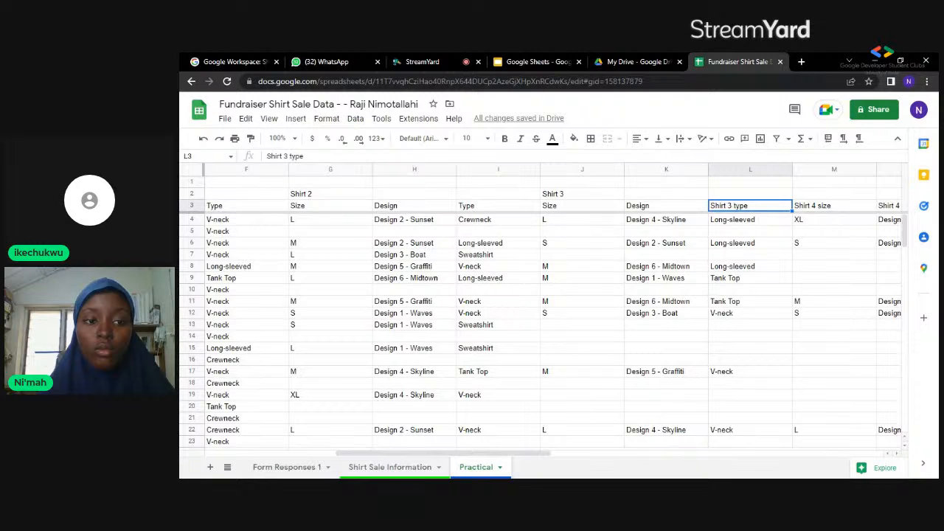
pyautogui.moveTo(290, 157)
pyautogui.mouseDown()
pyautogui.moveTo(263, 156)
pyautogui.moveTo(286, 151)
pyautogui.mouseUp()
pyautogui.press('BackSpace')
pyautogui.press('BackSpace')
pyautogui.press('BackSpace')
pyautogui.press('BackSpace')
pyautogui.press('BackSpace')
pyautogui.press('BackSpace')
pyautogui.press('BackSpace')
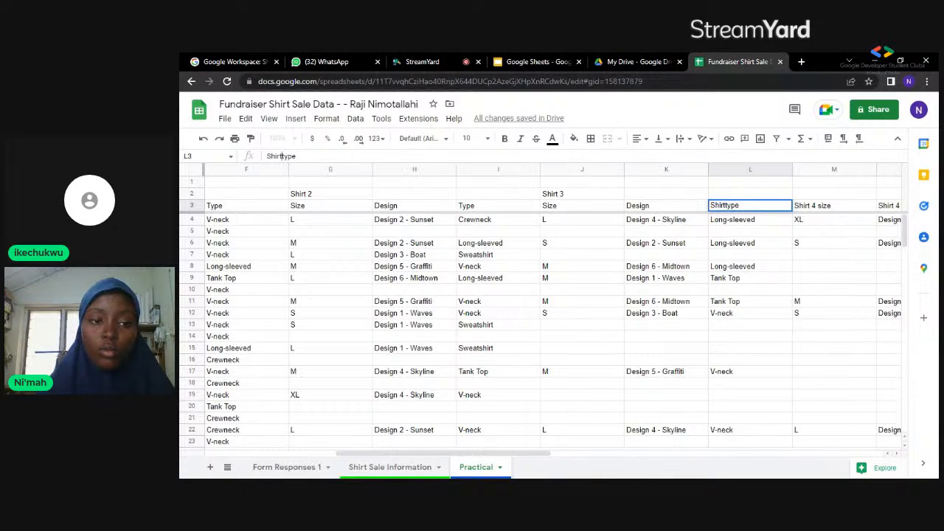
pyautogui.press('Right')
pyautogui.press('BackSpace')
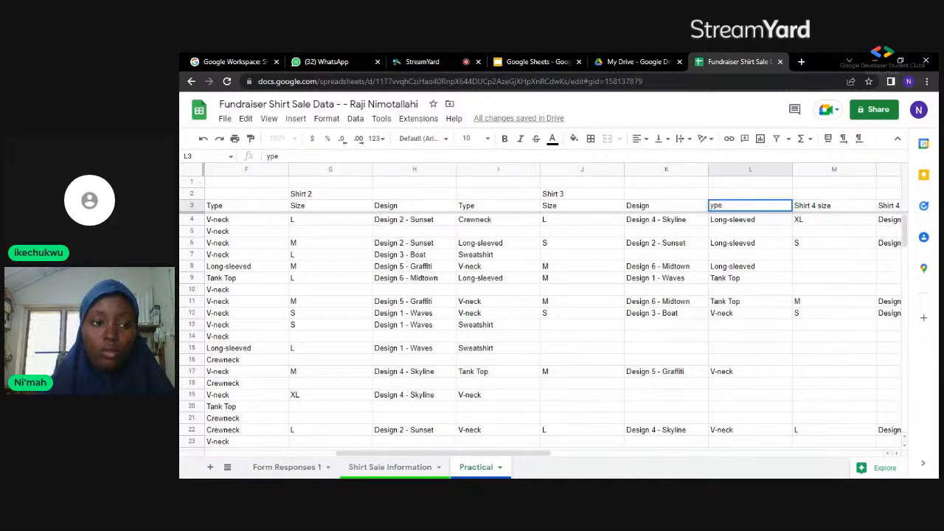
pyautogui.write('T')
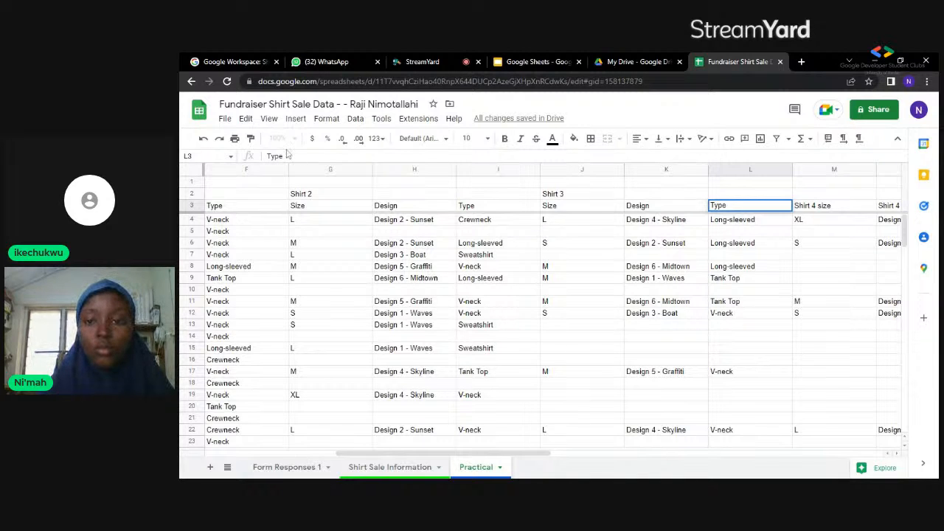
# - Enter the group heading "Shirt 4 size" in cell M2 and shorten the header beneath it in M3 to "Size"
pyautogui.click(869, 194)
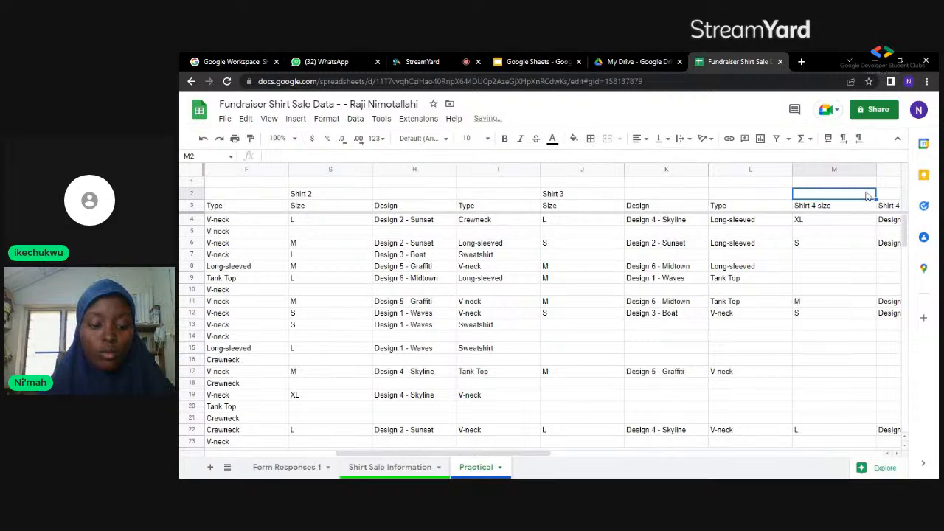
pyautogui.write('Shirt')
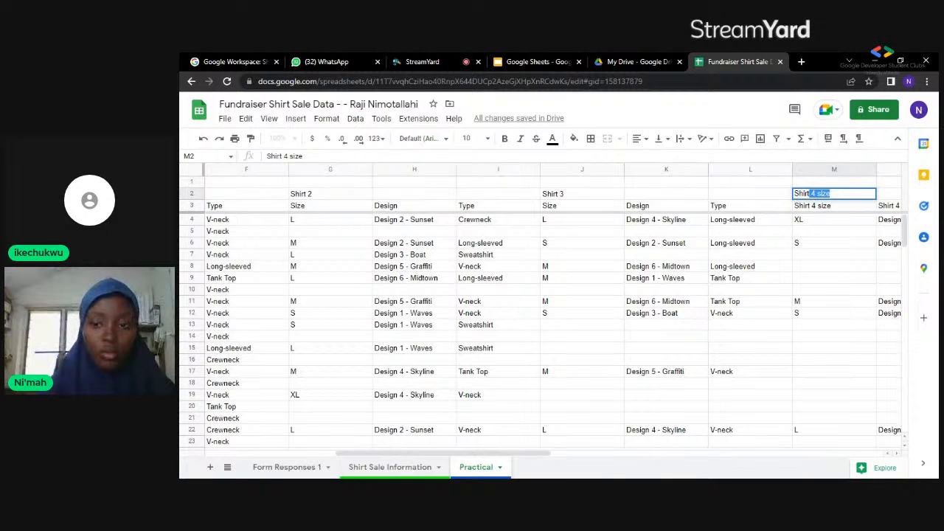
pyautogui.write(' 4')
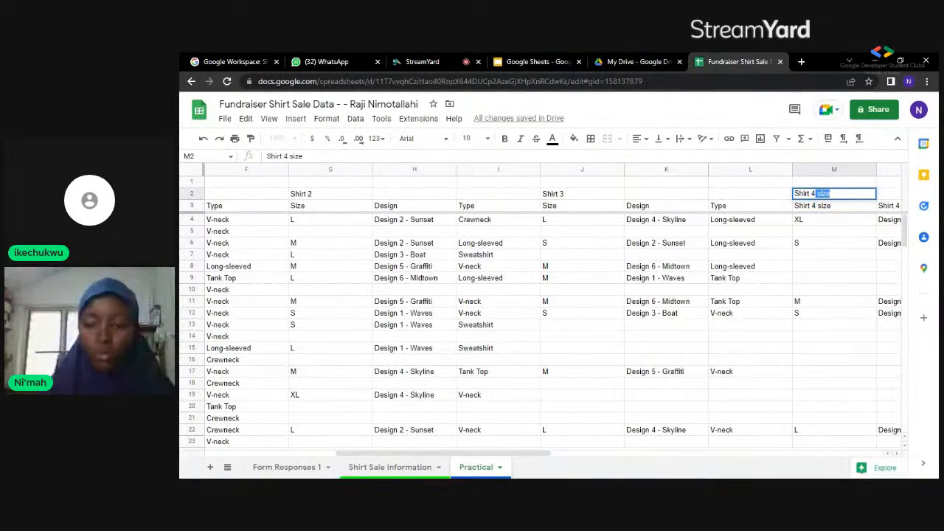
pyautogui.press('Return')
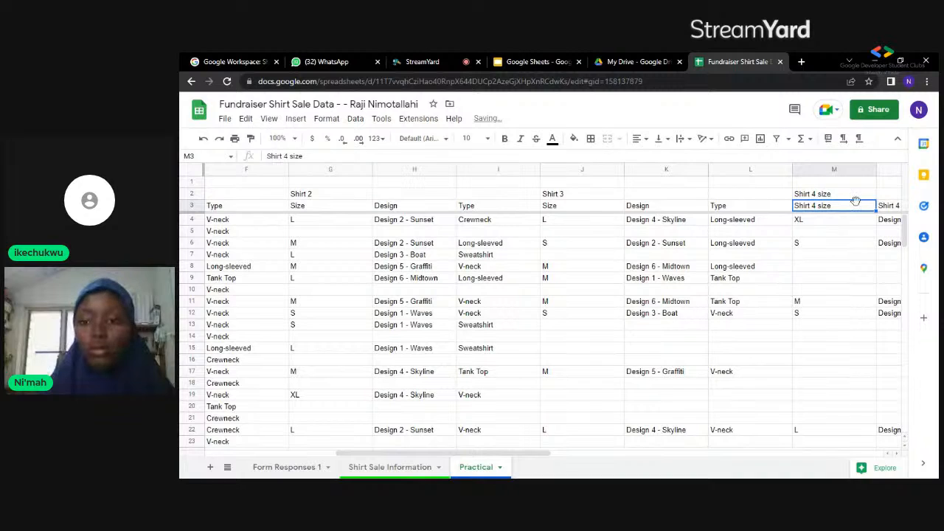
pyautogui.press('Delete')
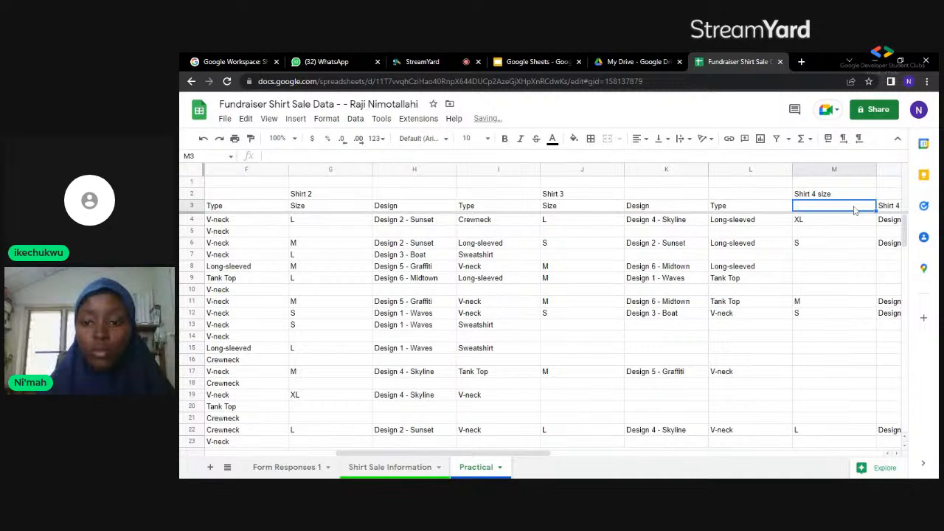
pyautogui.write('Size')
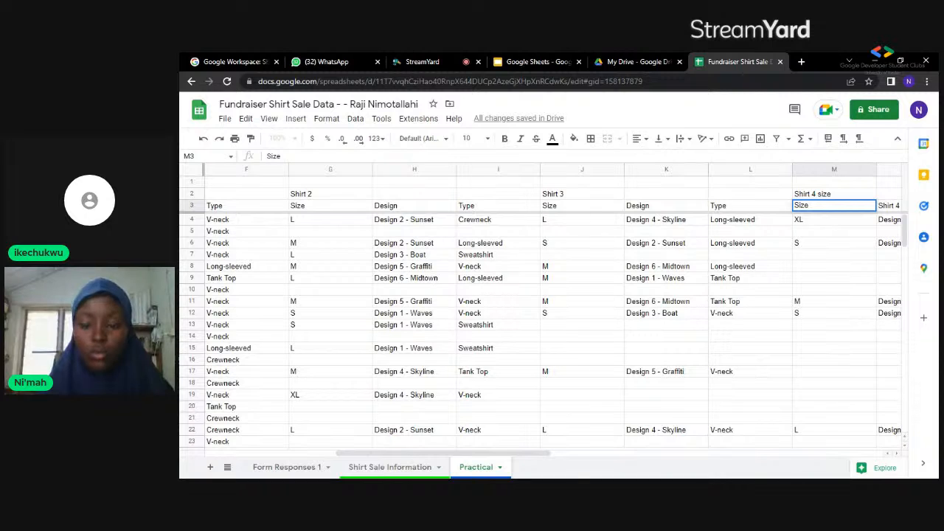
pyautogui.press('Tab')
# - Shorten the fourth shirt's remaining column headers to "Design" in cell N3 and "Type" in cell O3
pyautogui.press('Delete')
pyautogui.write('D')
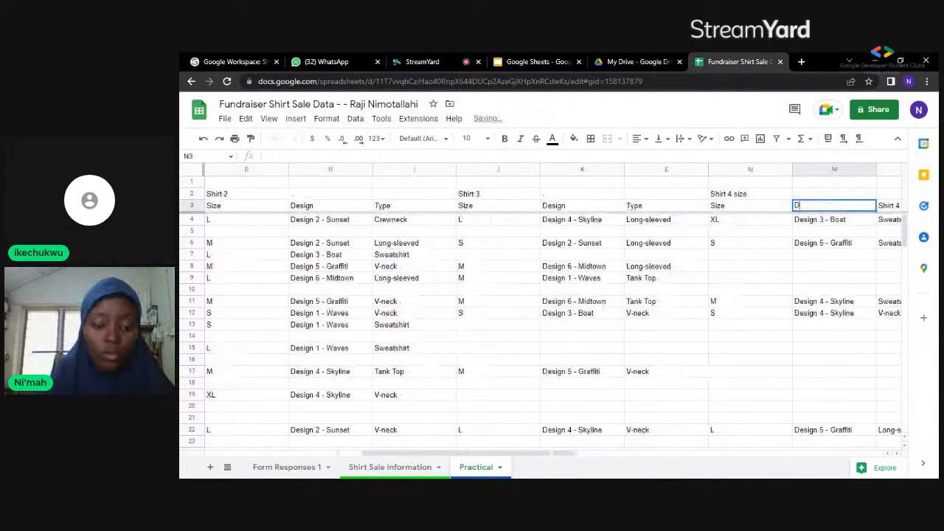
pyautogui.write('esign')
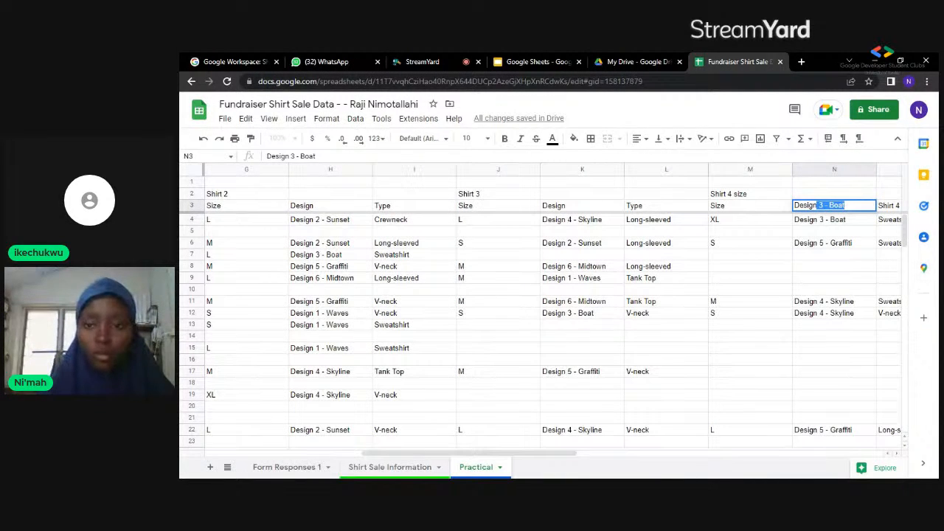
pyautogui.press('Delete')
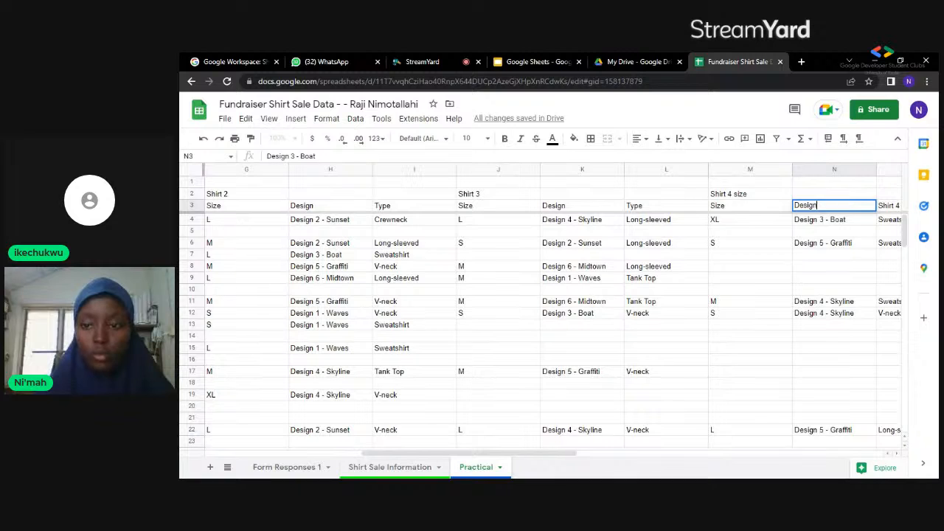
pyautogui.press('Tab')
pyautogui.press('Delete')
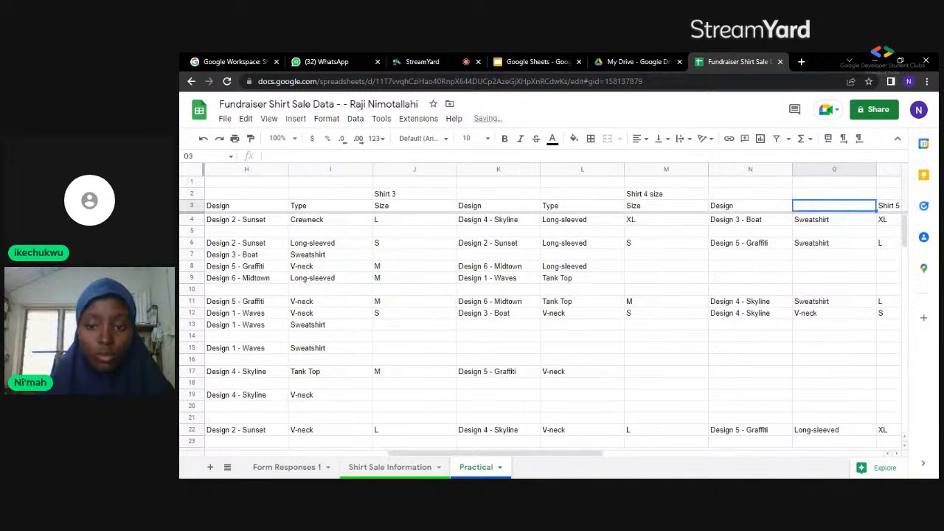
pyautogui.write('Ty')
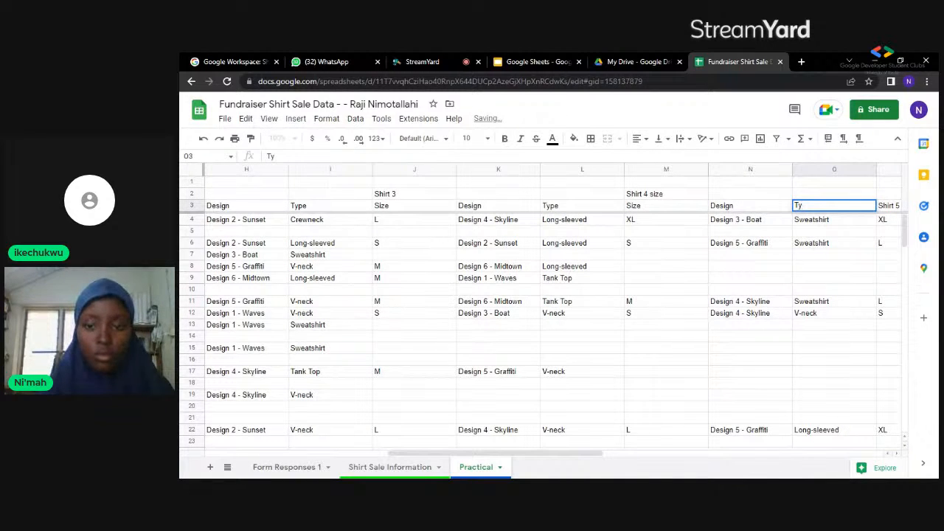
pyautogui.write('pe')
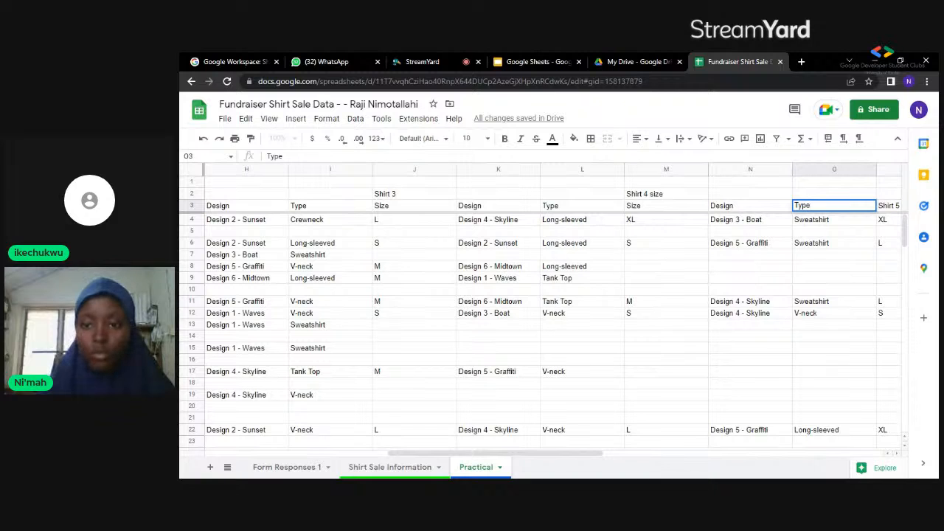
pyautogui.press('Right')
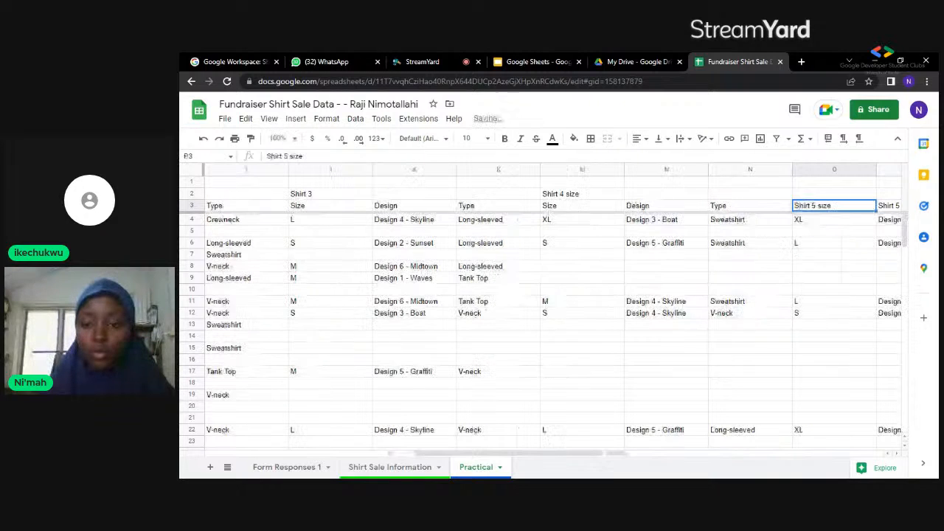
# - Enter the group heading "Shirt 5" in cell P2 and shorten the header beneath it in P3 to "Size"
pyautogui.press('Up')
pyautogui.write('S')
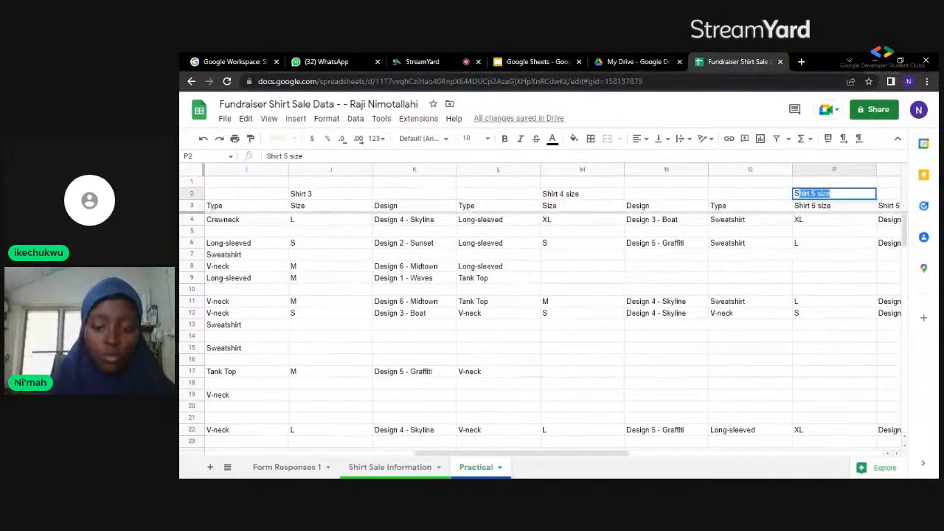
pyautogui.write('hirt 5')
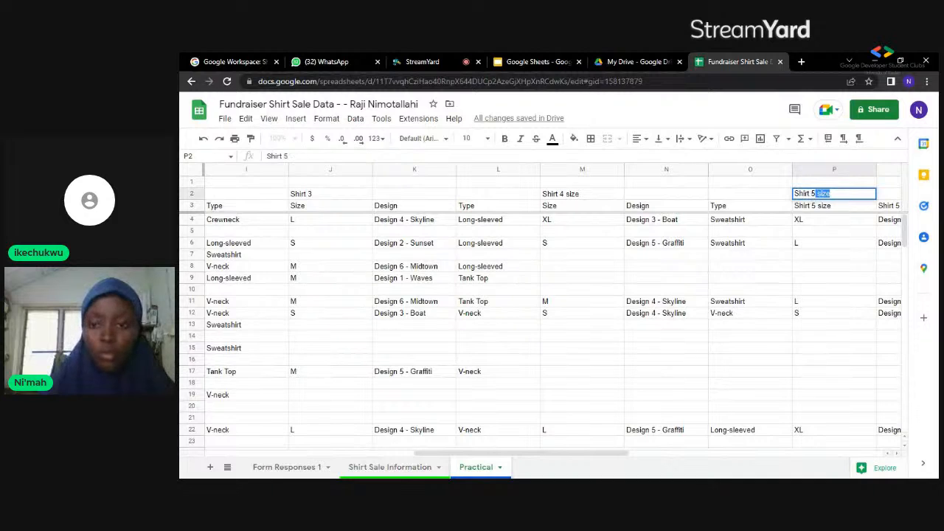
pyautogui.press('Delete')
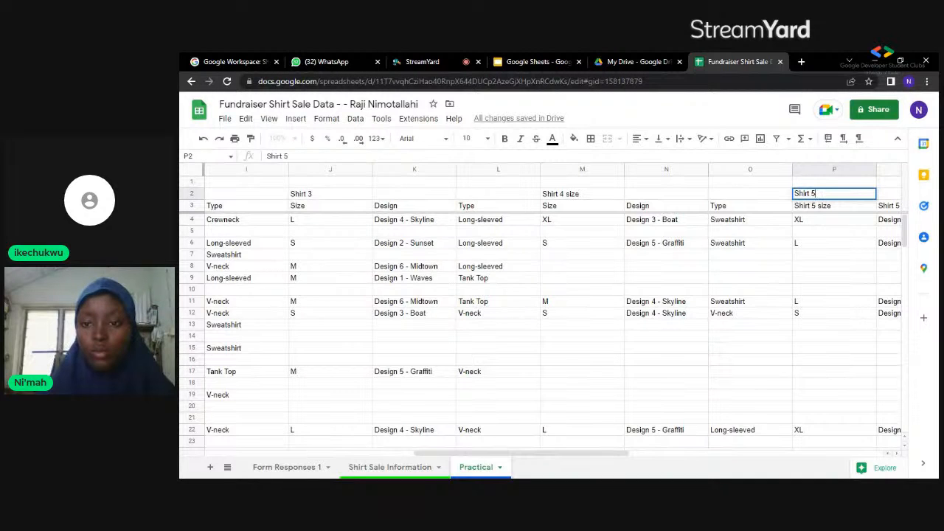
pyautogui.press('Return')
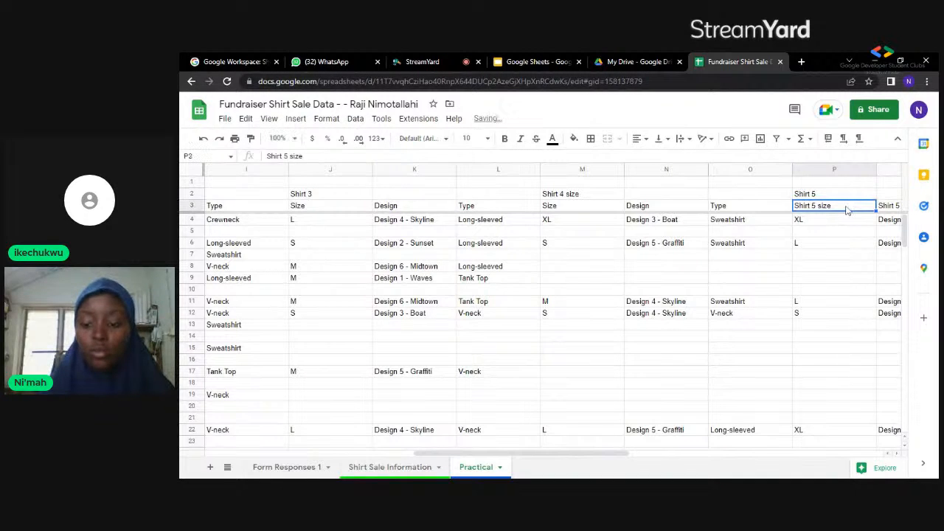
pyautogui.press('Return')
pyautogui.click(846, 211)
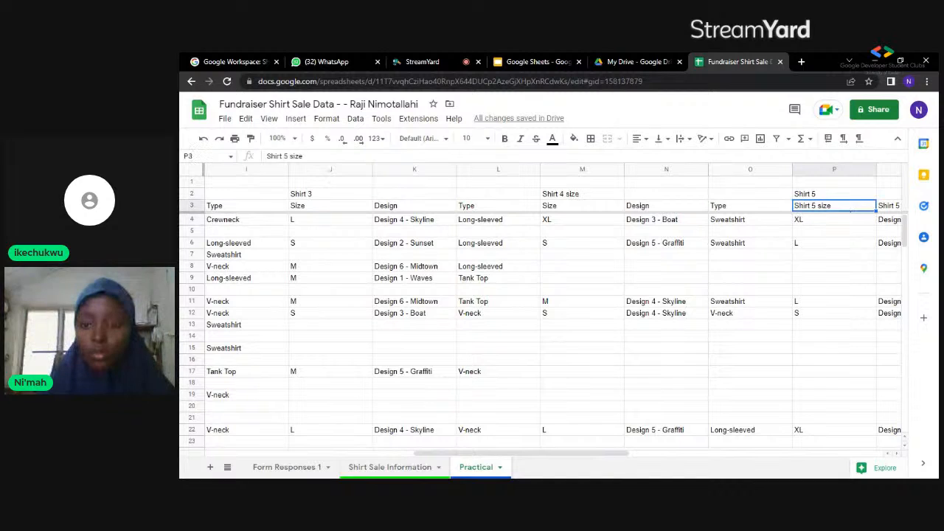
pyautogui.press('Delete')
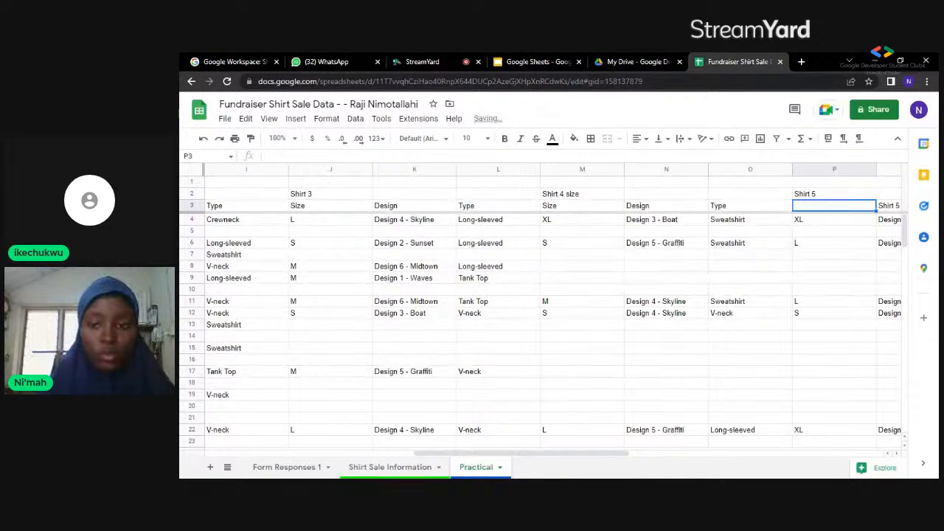
pyautogui.write('Si')
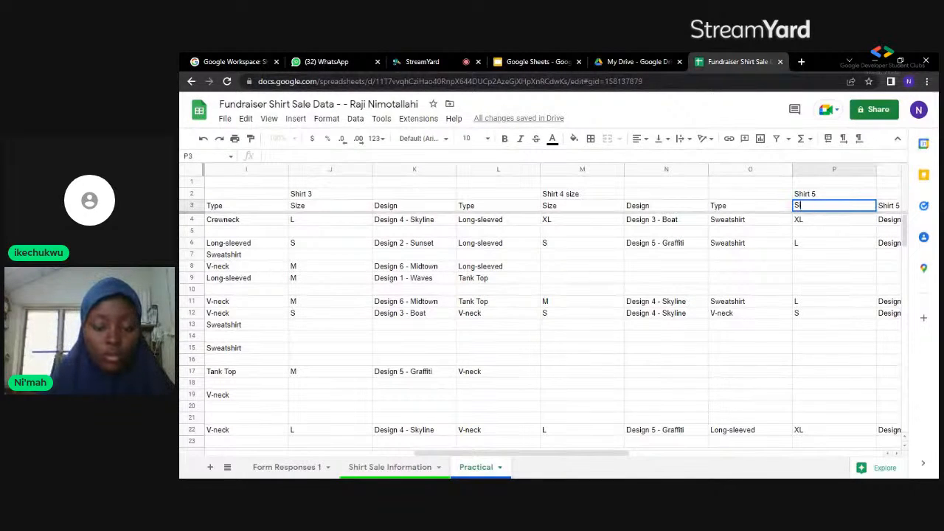
pyautogui.write('ze')
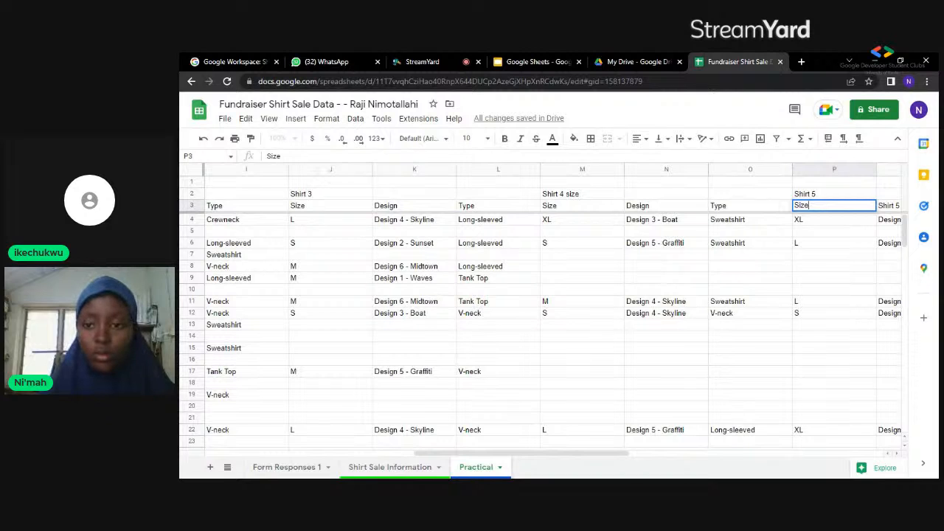
pyautogui.press('Tab')
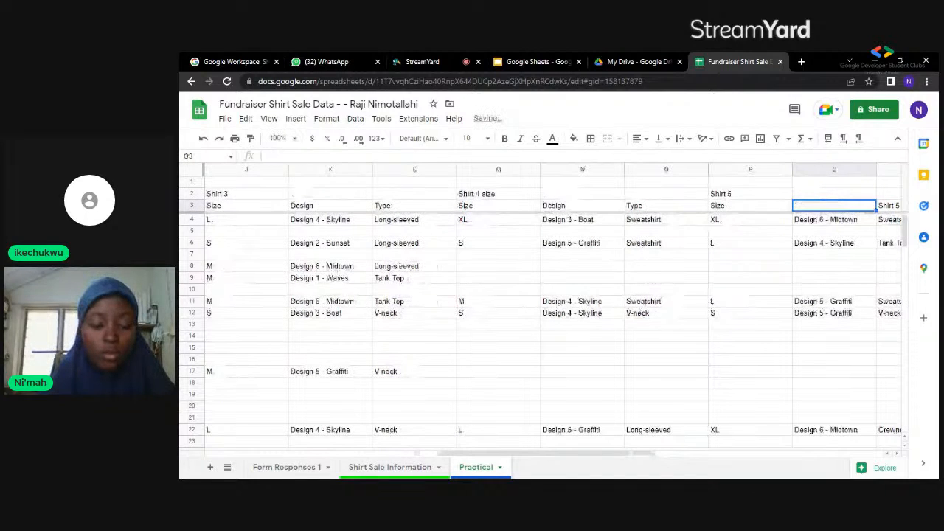
# - Shorten the fifth shirt's remaining column headers to "Design" in cell Q3 and "Type" in cell R3
pyautogui.write('Design')
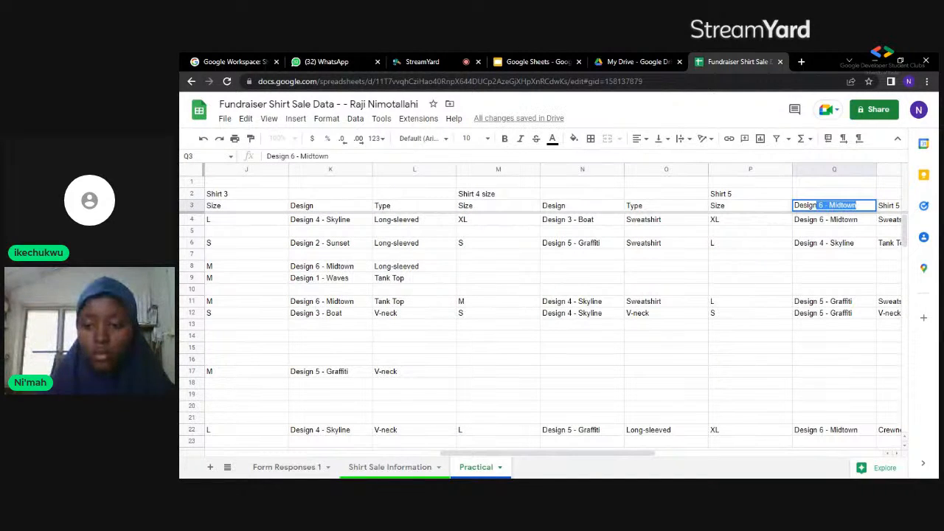
pyautogui.press('Delete')
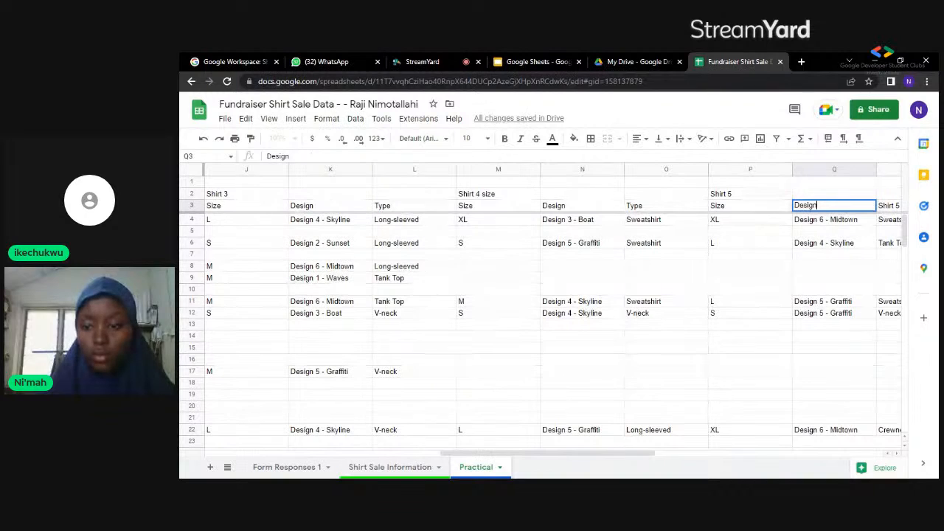
pyautogui.press('Tab')
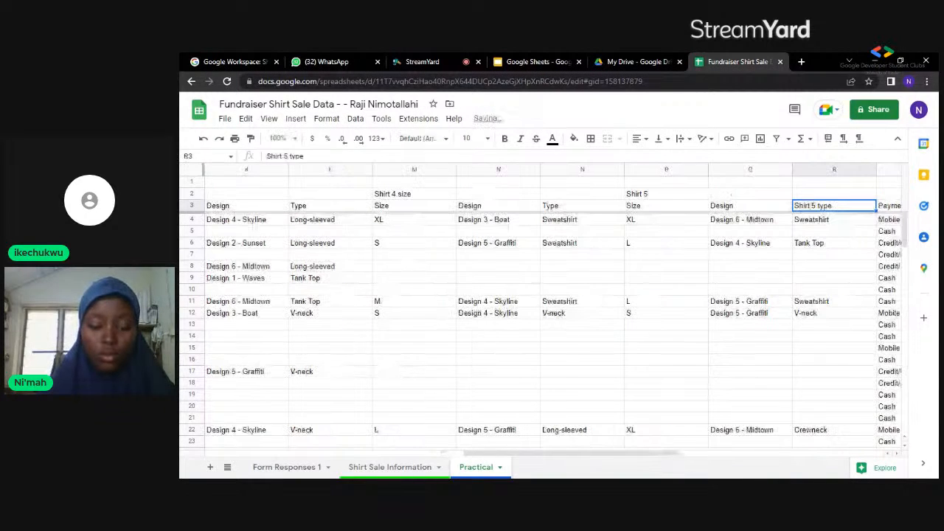
pyautogui.write('Type')
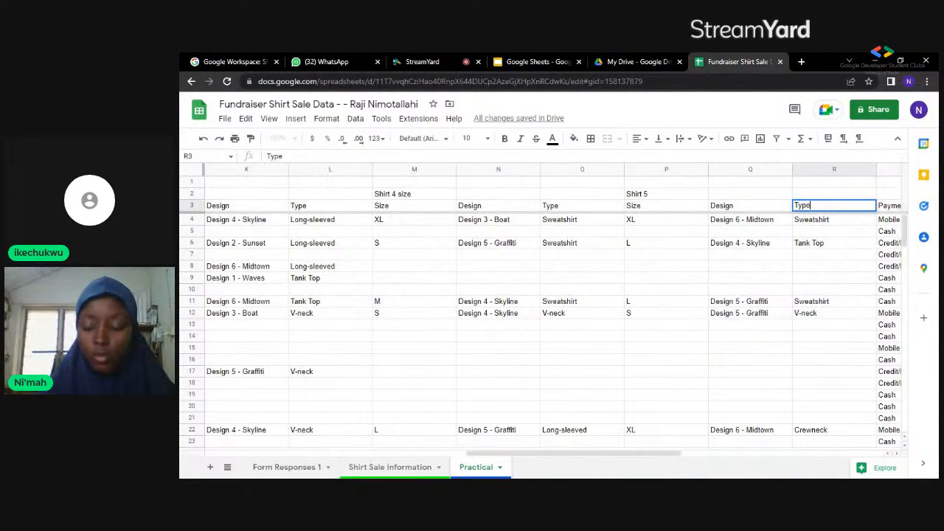
pyautogui.press('Tab')
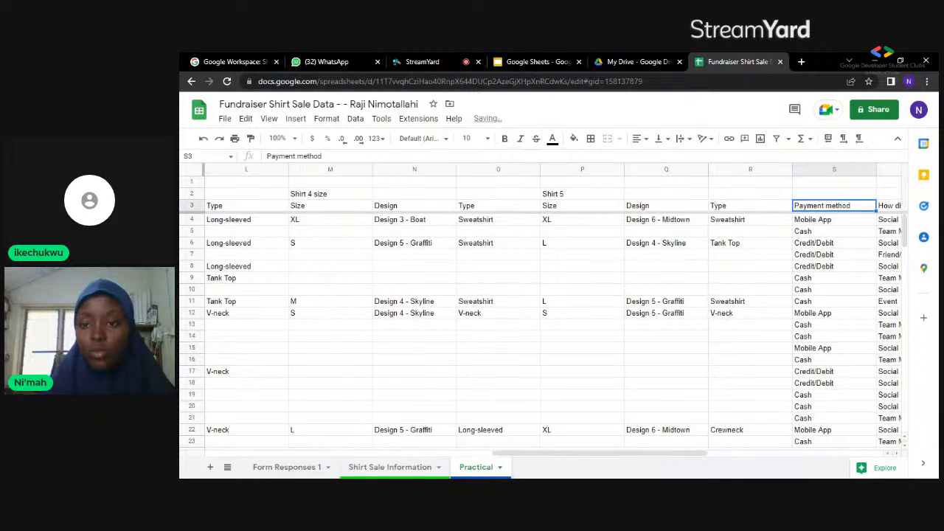
# - Shorten the payment method column header in cell S3 to "Payment"
pyautogui.press('Tab')
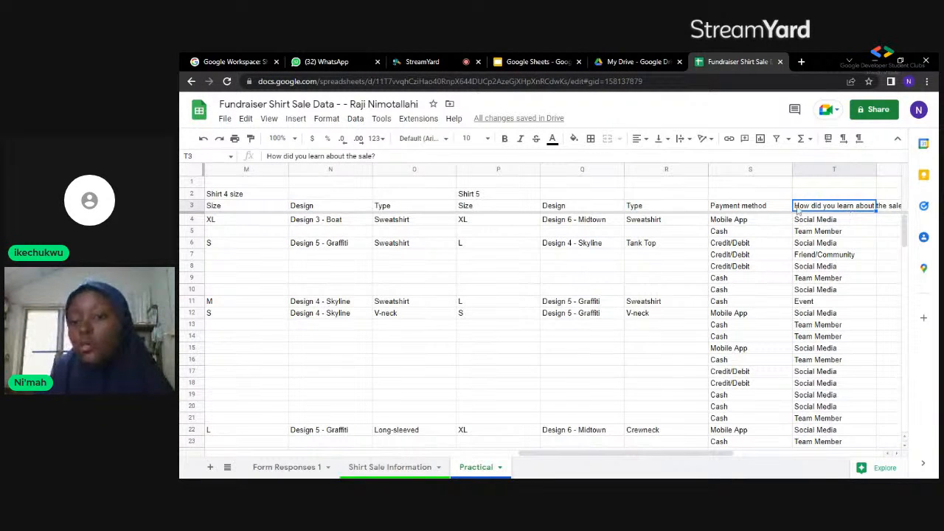
pyautogui.click(760, 212)
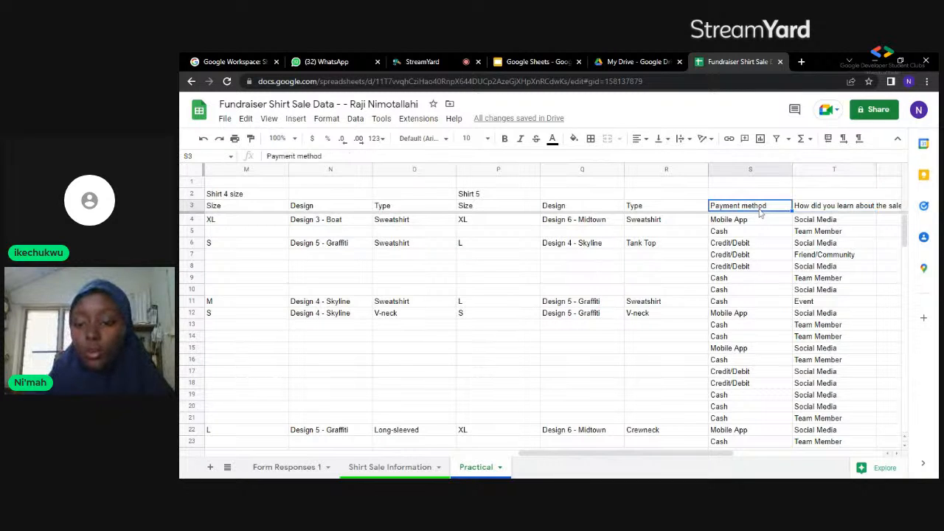
pyautogui.press('Delete')
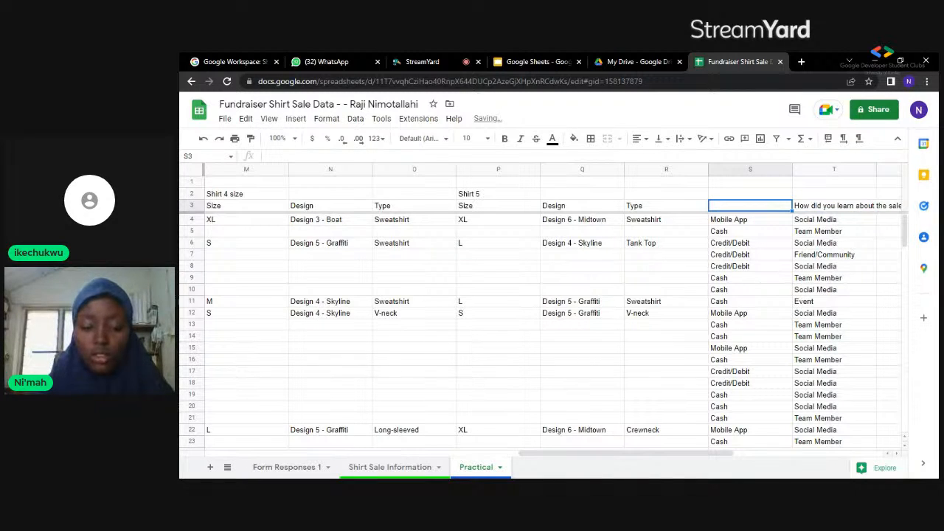
pyautogui.write('Paymen')
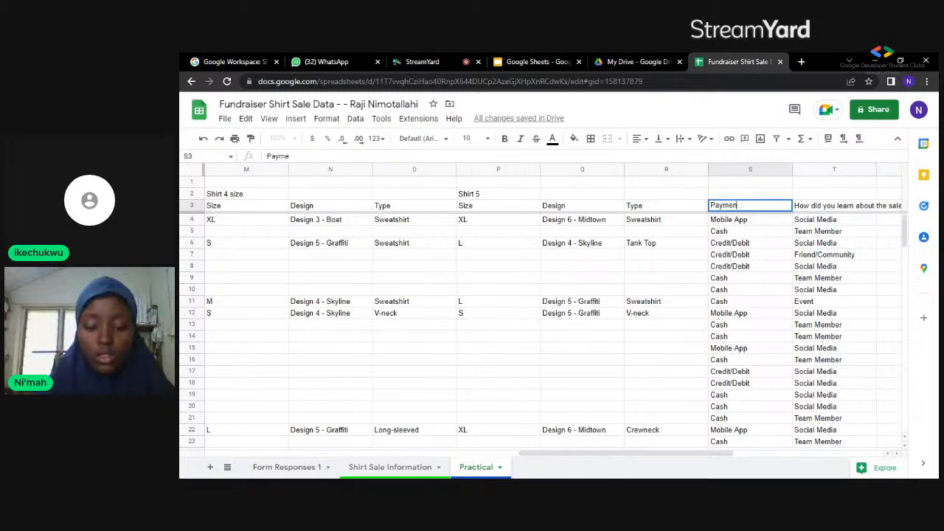
pyautogui.write('t')
pyautogui.press('Tab')
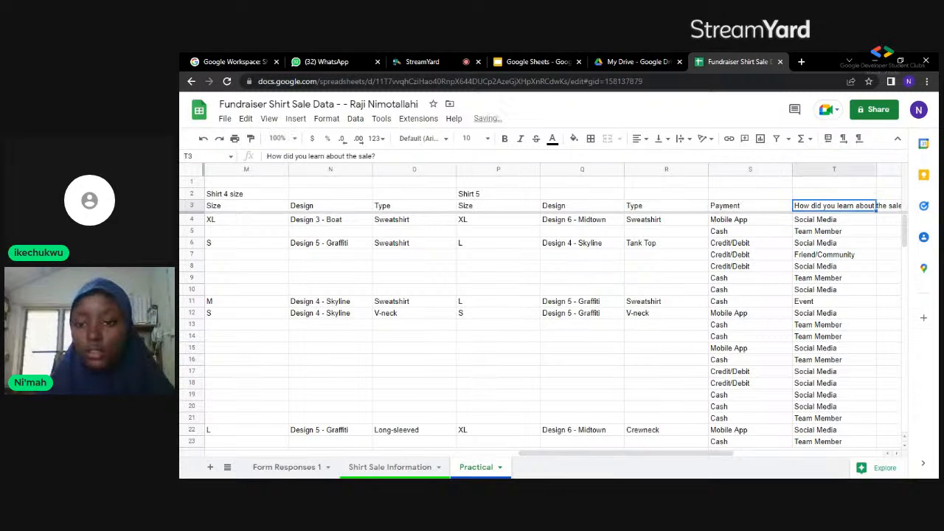
# - Replace the question header in cell T3 with "Social Media"
pyautogui.press('Delete')
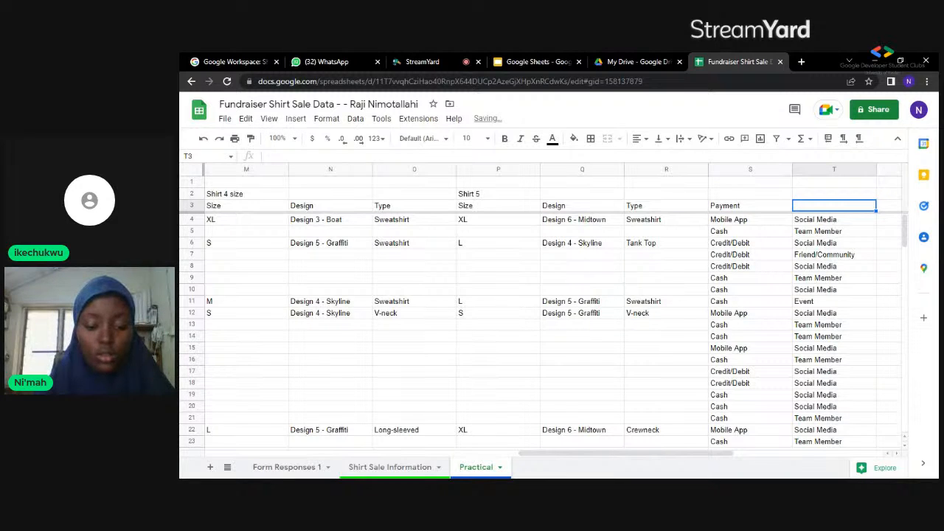
pyautogui.write('Social')
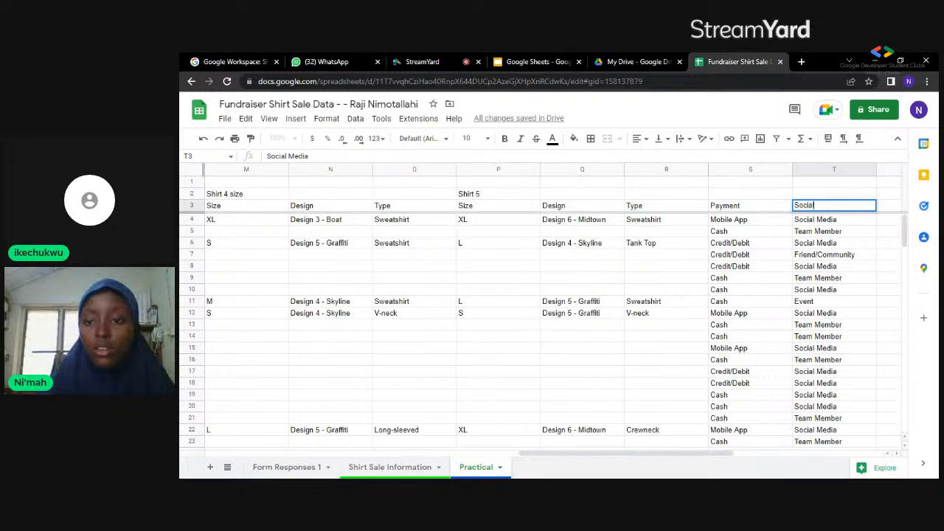
pyautogui.press('Up')
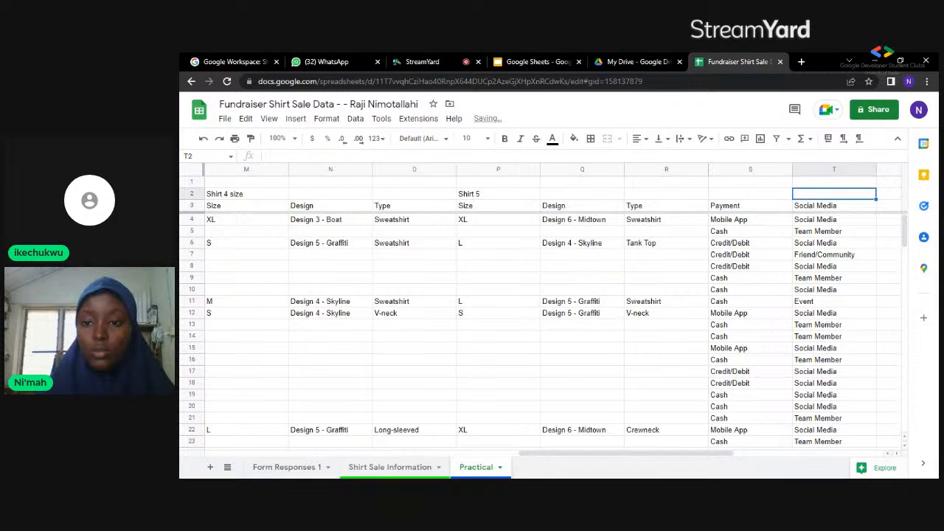
# - Set the header in cell T3 to "Media"
pyautogui.click(860, 206)
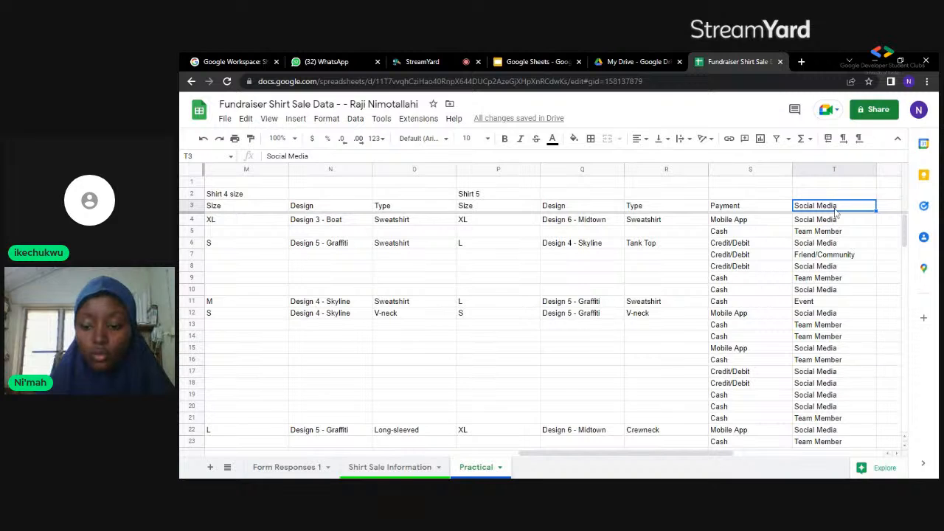
pyautogui.press('Delete')
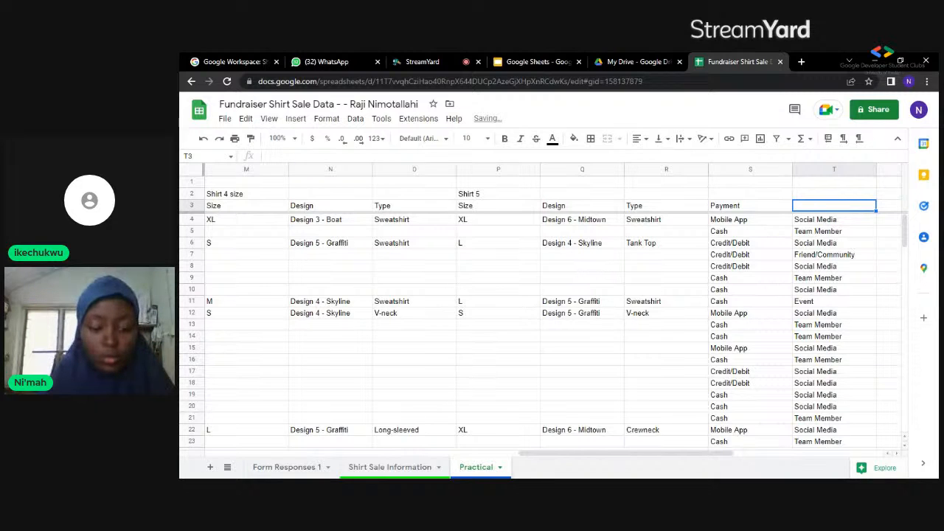
pyautogui.write('Med')
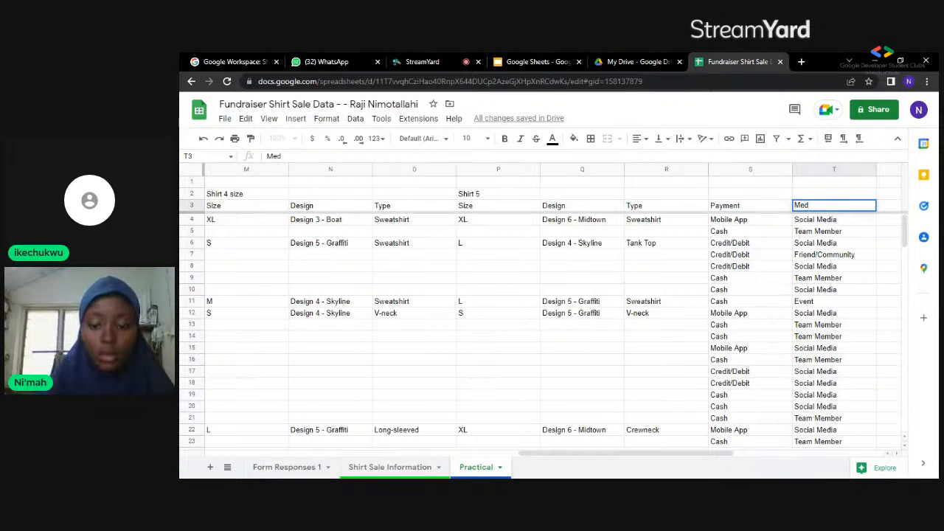
pyautogui.write('ia')
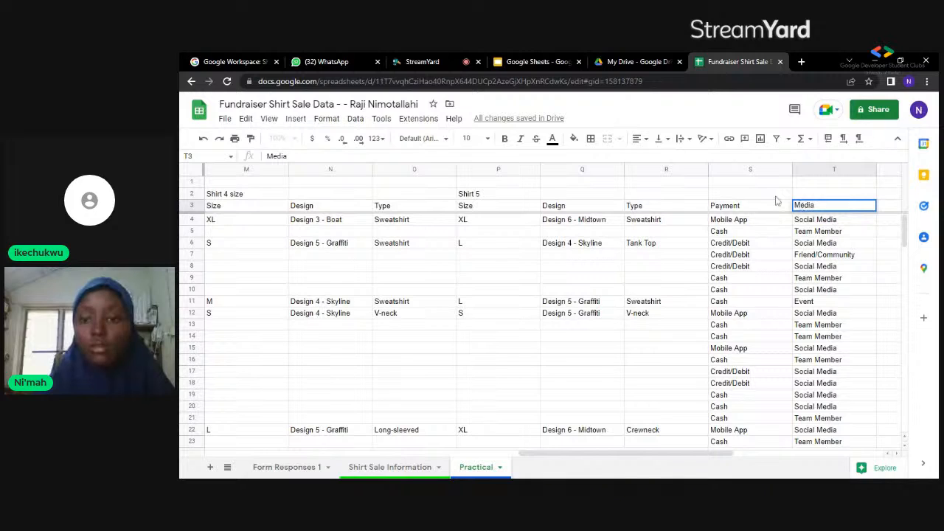
# - Enter the group heading "Other Information" in cell S2 above the Payment and Media columns
pyautogui.click(776, 197)
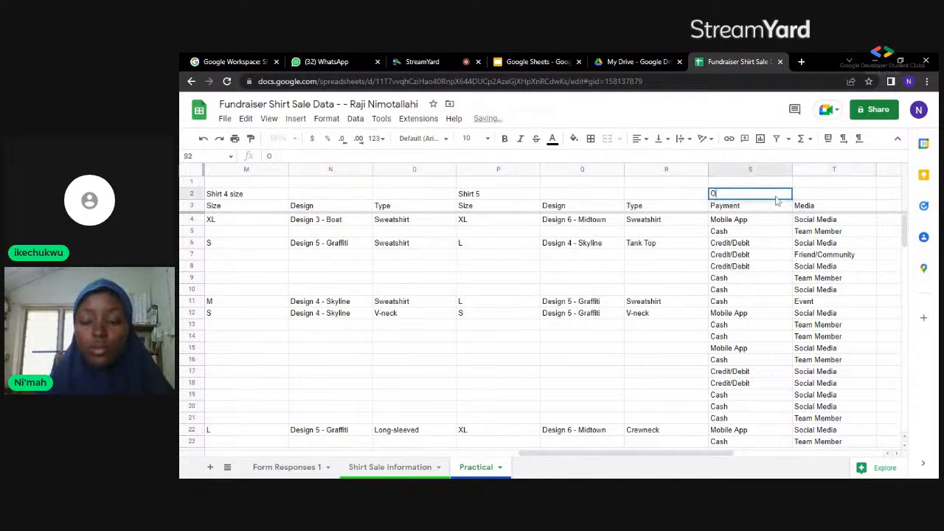
pyautogui.write('Other In')
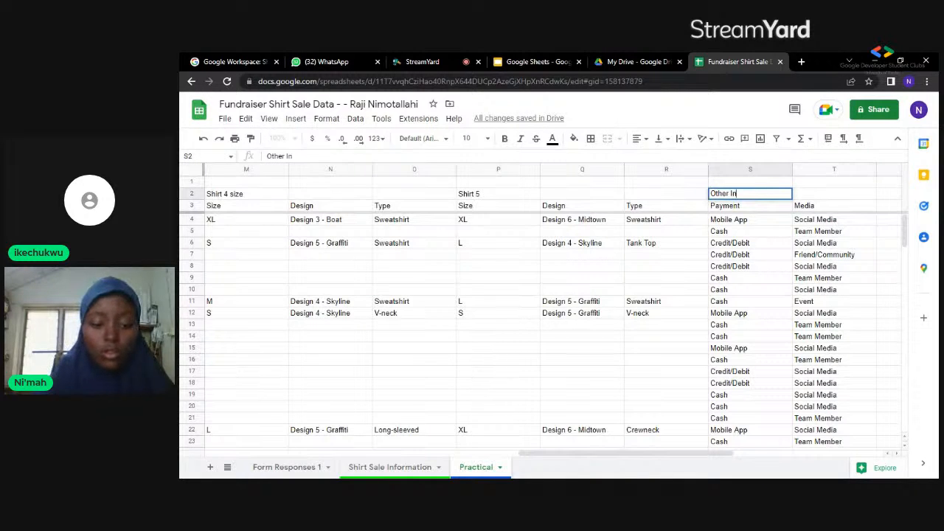
pyautogui.write('formation')
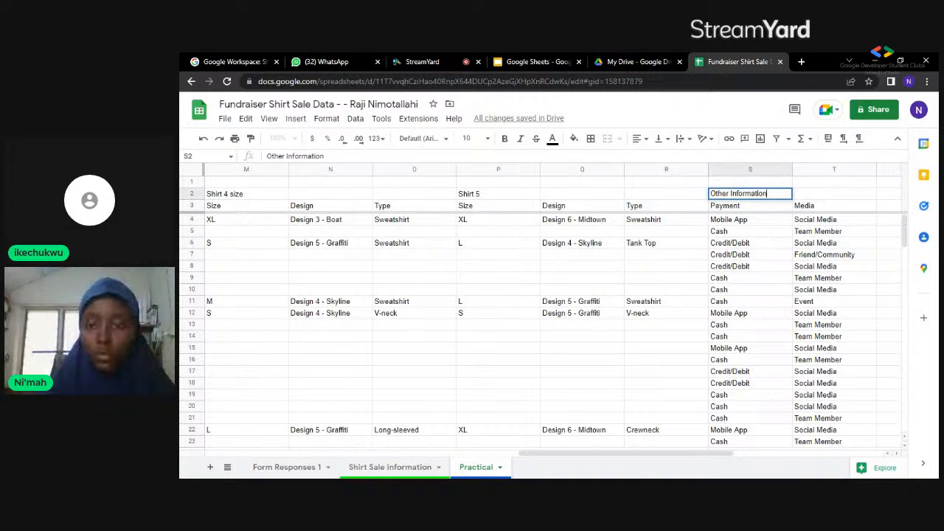
pyautogui.click(666, 194)
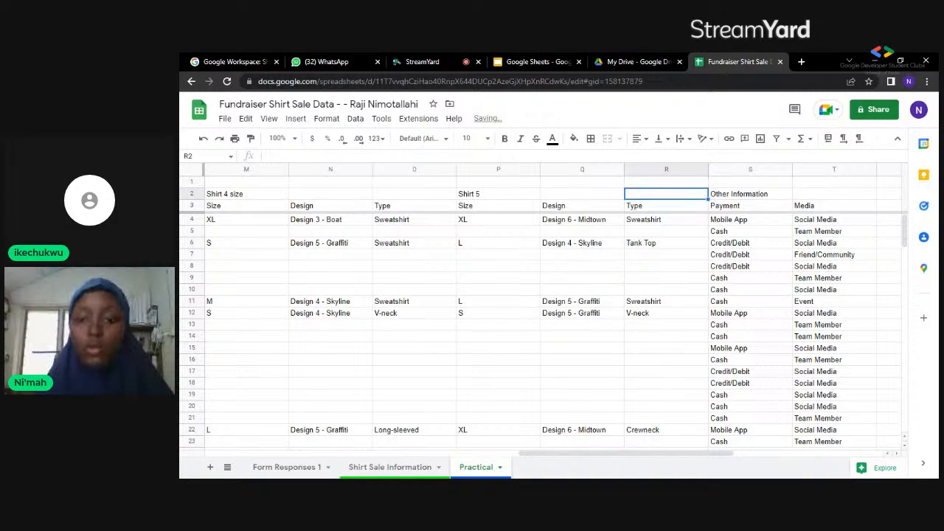
# - Merge the "Shirt 1" heading horizontally across cells D2 to F2, above its Size, Design and Type columns
pyautogui.press('Left')
pyautogui.press('Home')
pyautogui.click(769, 199)
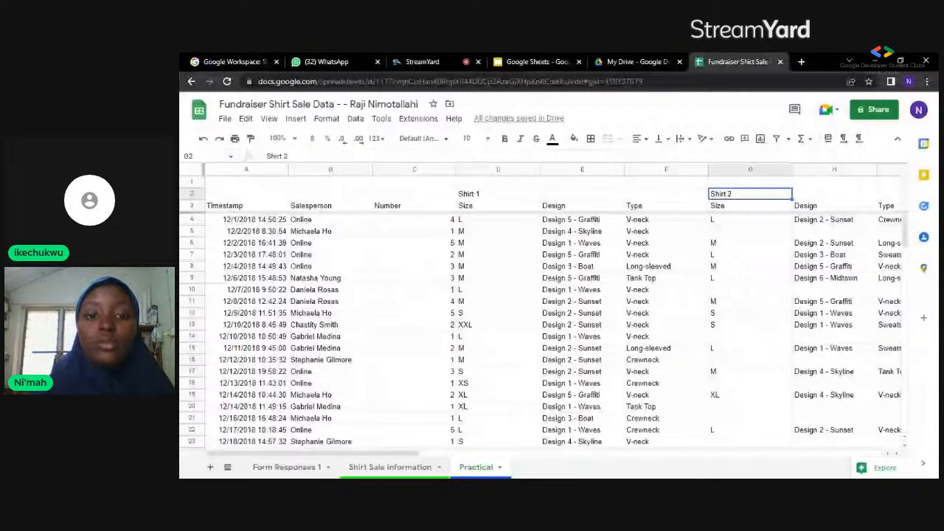
pyautogui.click(537, 194)
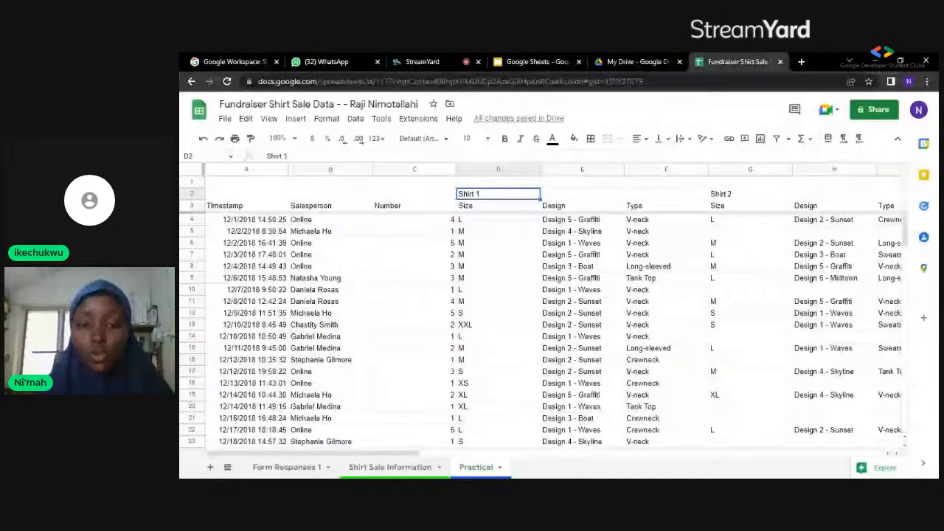
pyautogui.moveTo(509, 194); pyautogui.dragTo(641, 200)
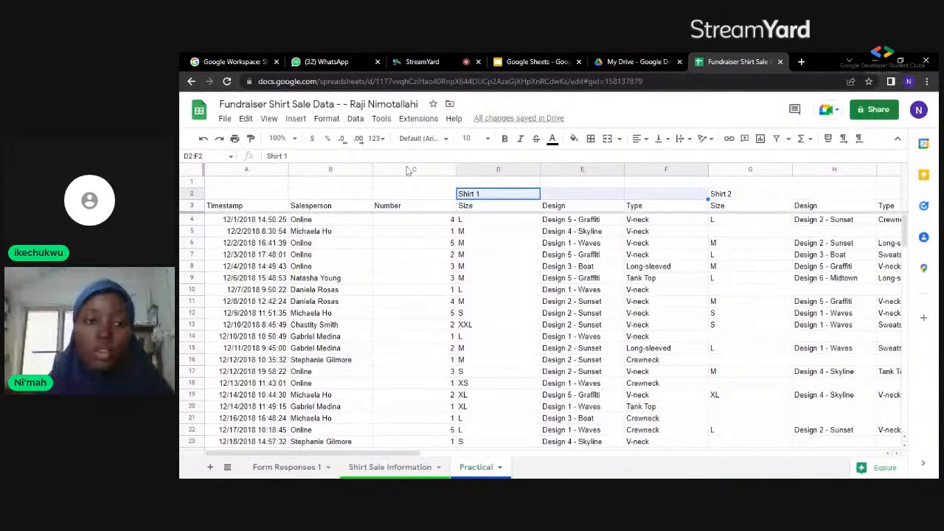
pyautogui.click(327, 119)
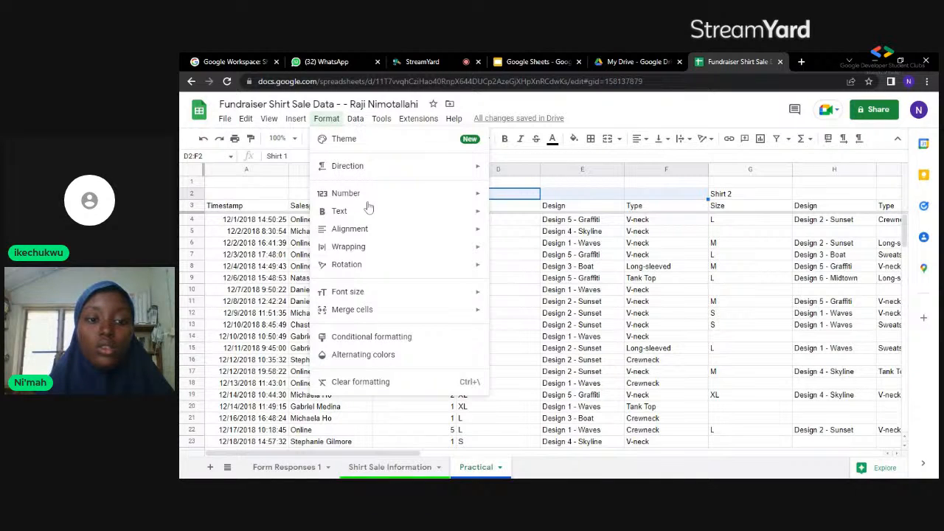
pyautogui.moveTo(478, 313)
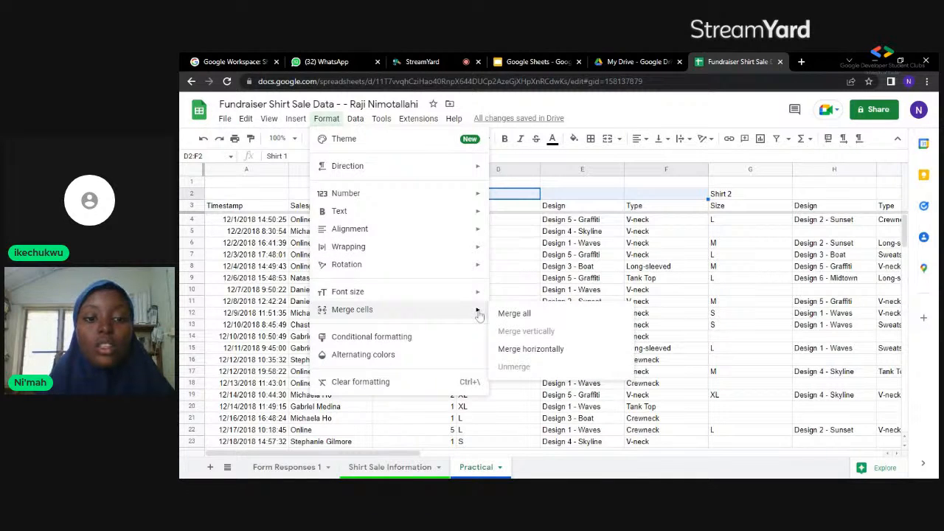
pyautogui.click(528, 351)
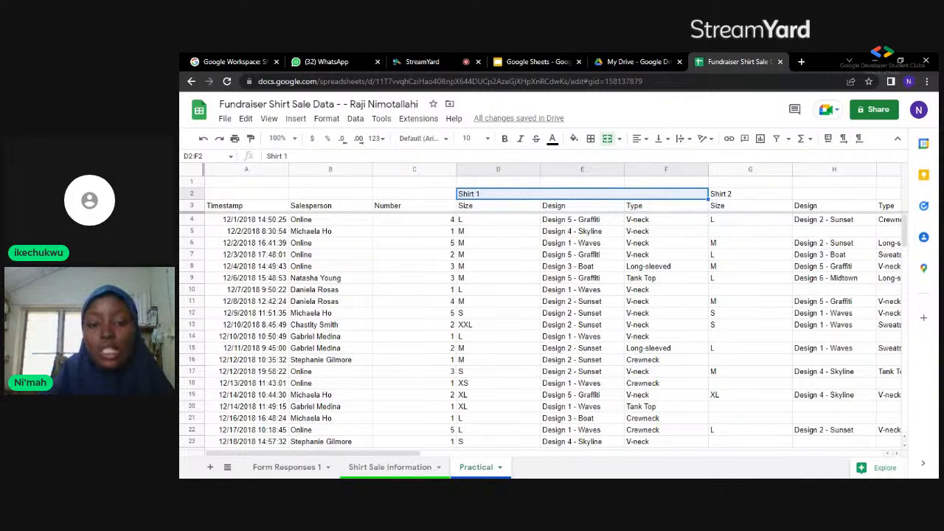
pyautogui.press('Right')
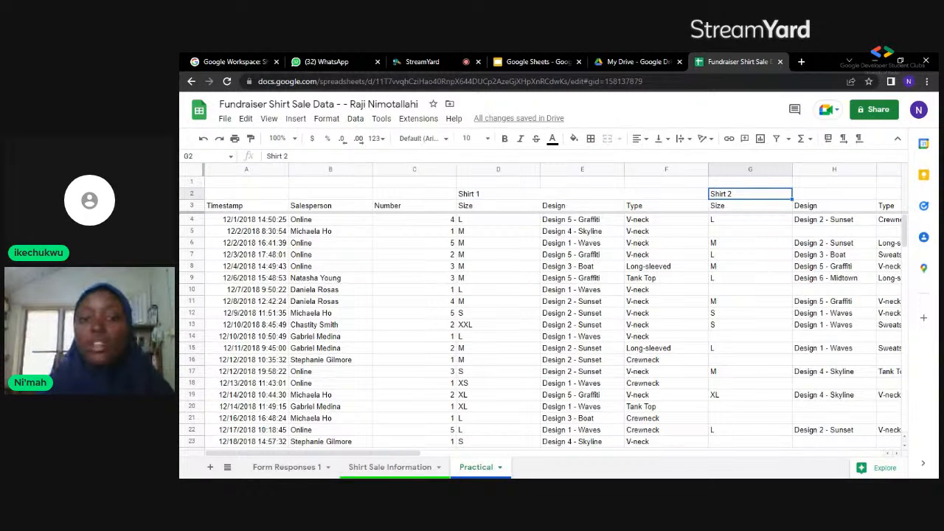
pyautogui.press('Left')
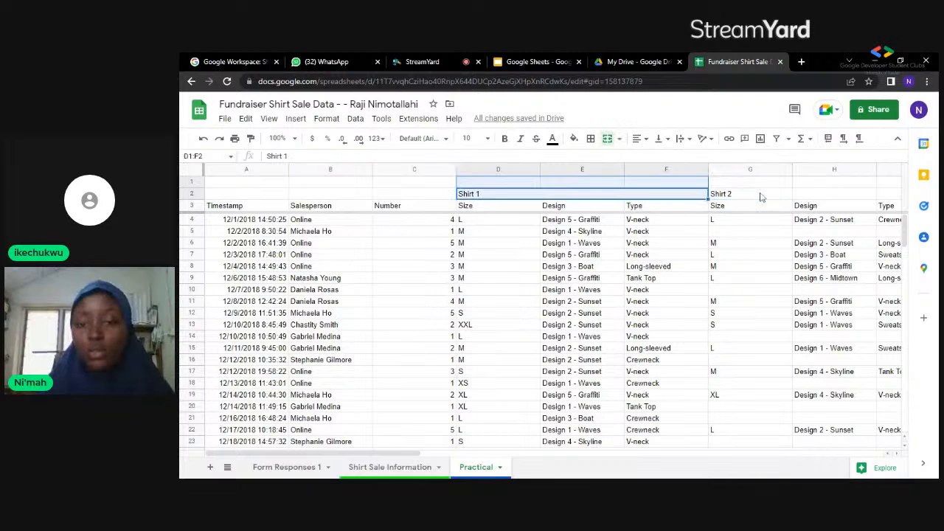
# - Merge the "Shirt 2" heading horizontally across cells G2 to I2, above its Size, Design and Type columns
pyautogui.click(761, 197)
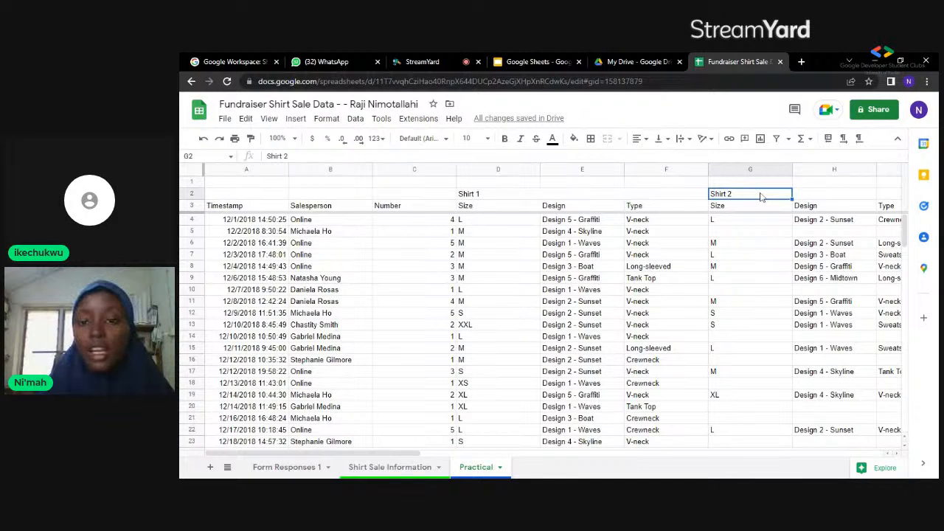
pyautogui.moveTo(779, 194); pyautogui.dragTo(810, 197)
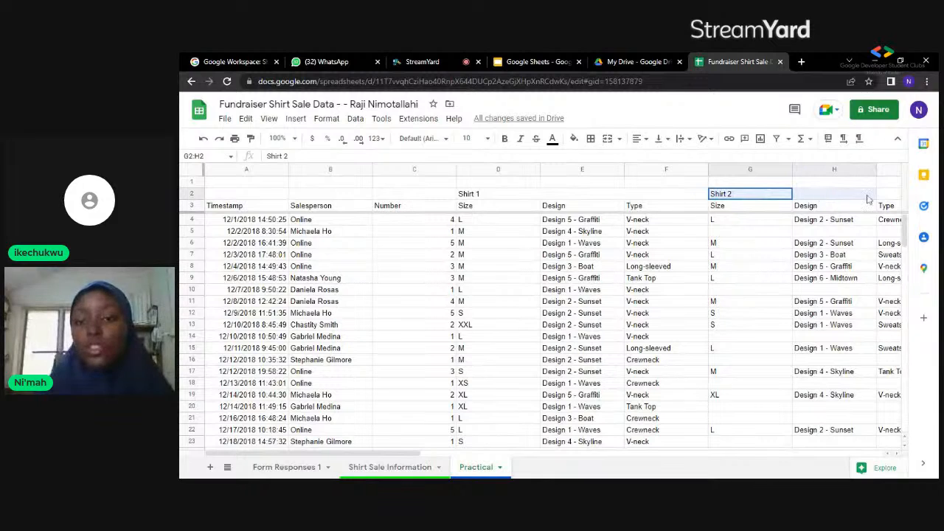
pyautogui.moveTo(886, 198); pyautogui.dragTo(890, 199)
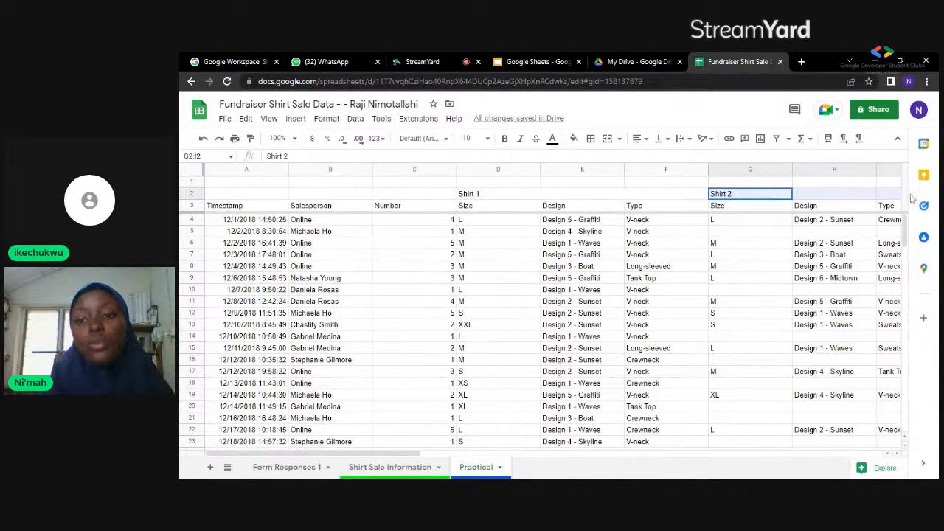
pyautogui.hscroll(2, 760, 190)
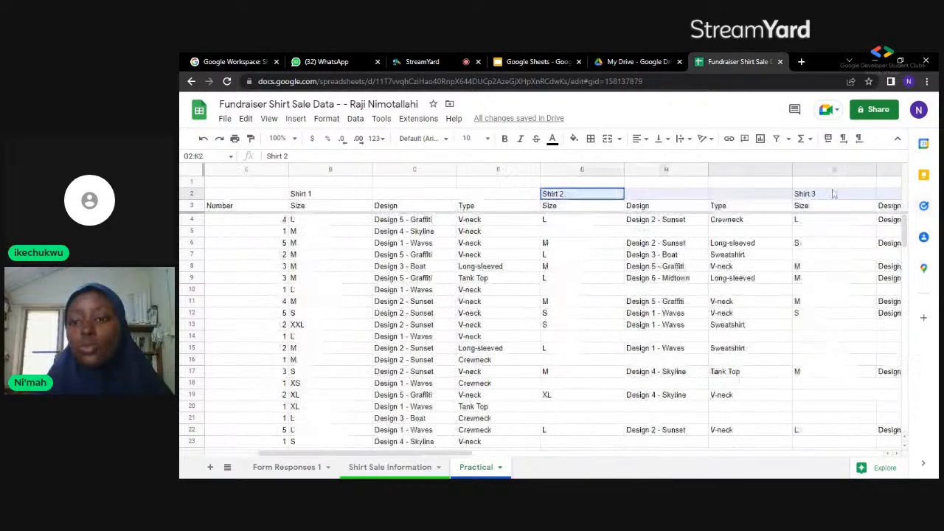
pyautogui.moveTo(760, 190); pyautogui.dragTo(749, 196)
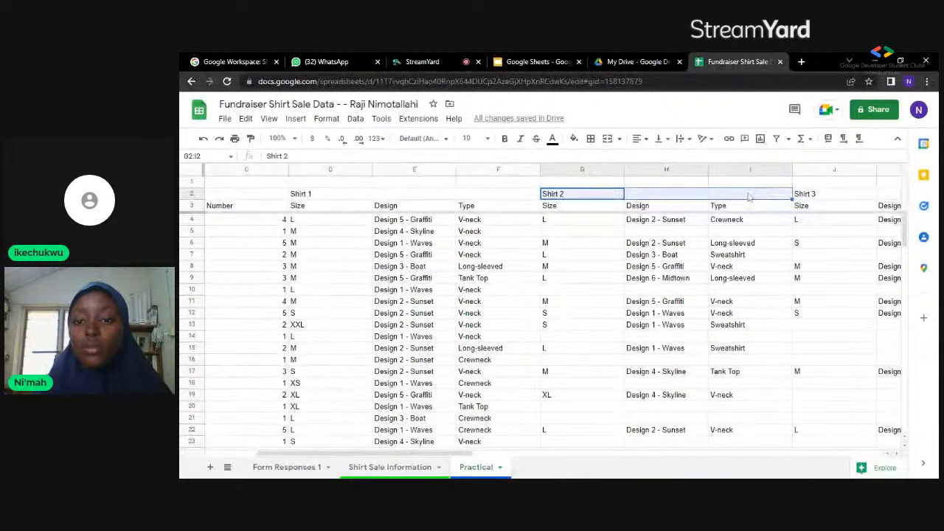
pyautogui.click(327, 118)
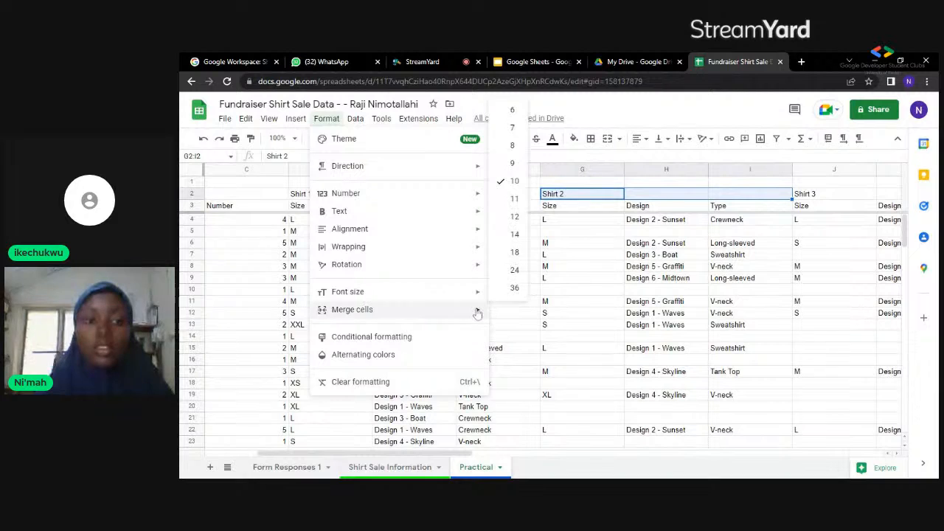
pyautogui.moveTo(478, 312)
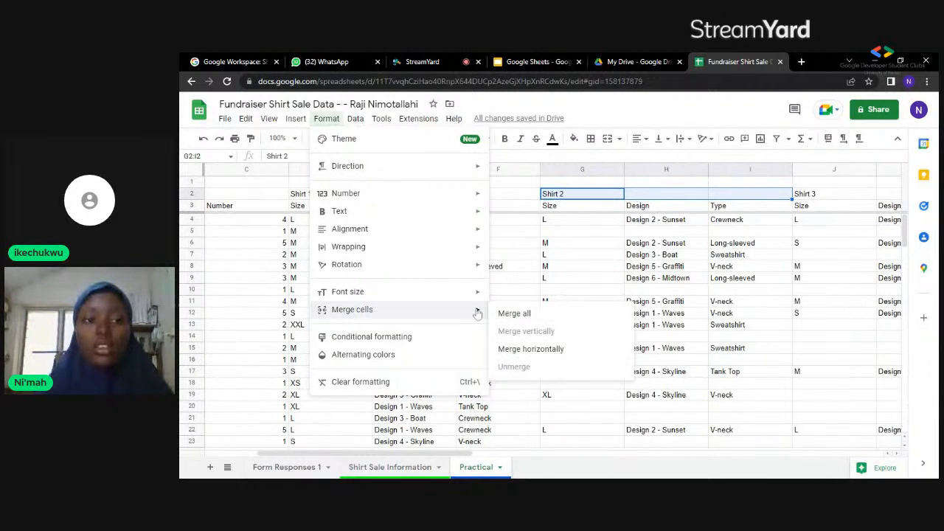
pyautogui.click(522, 350)
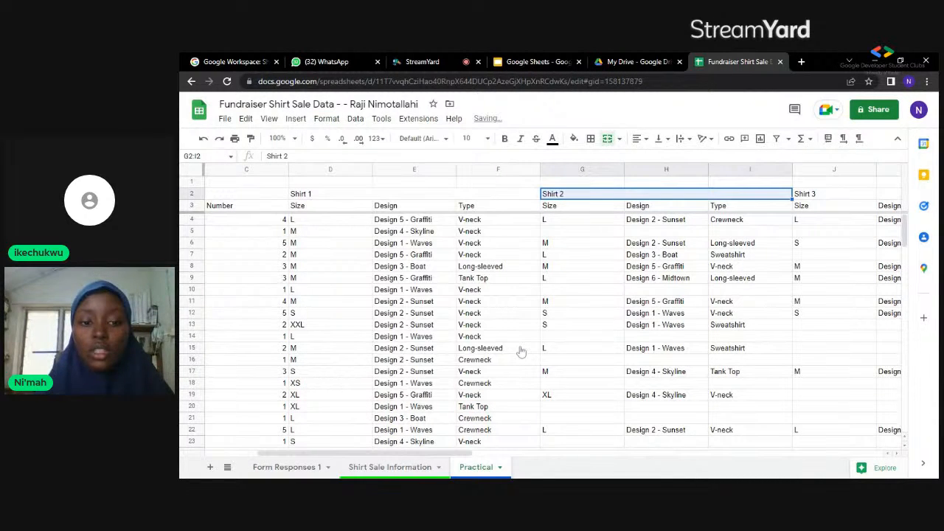
pyautogui.click(811, 196)
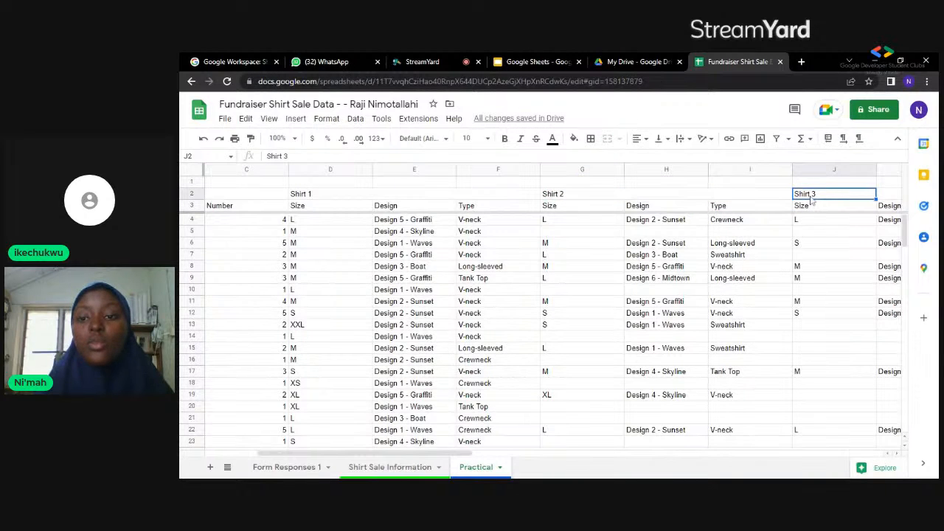
pyautogui.doubleClick(811, 196)
pyautogui.hotkey('ctrl', 'a')
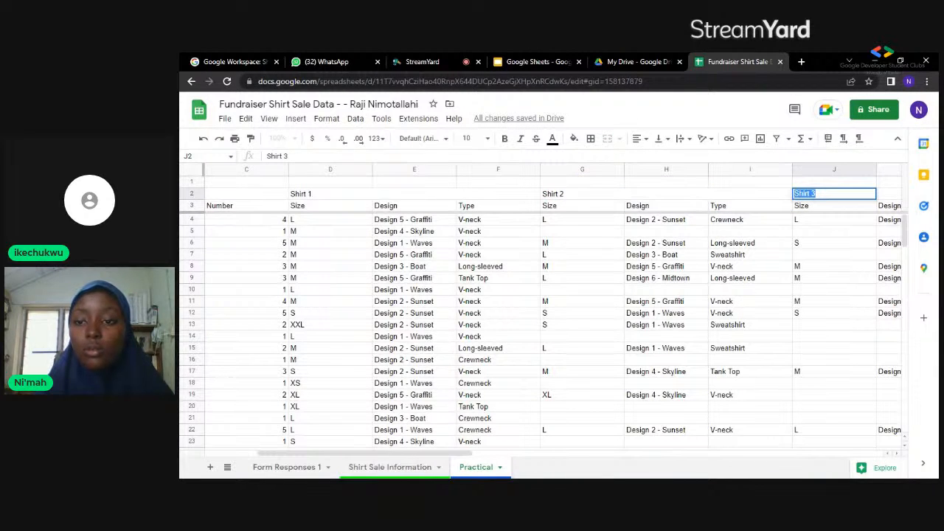
pyautogui.press('Tab')
# - Merge the "Shirt 3" heading horizontally across cells J2 to L2, above its Size, Design and Type columns
pyautogui.click(837, 196)
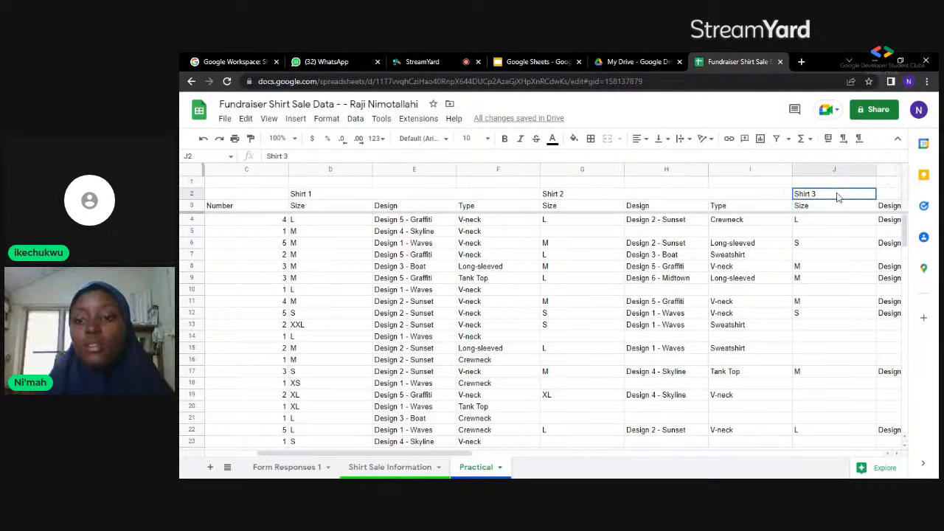
pyautogui.keyDown('shift'); pyautogui.click(892, 196); pyautogui.keyUp('shift')
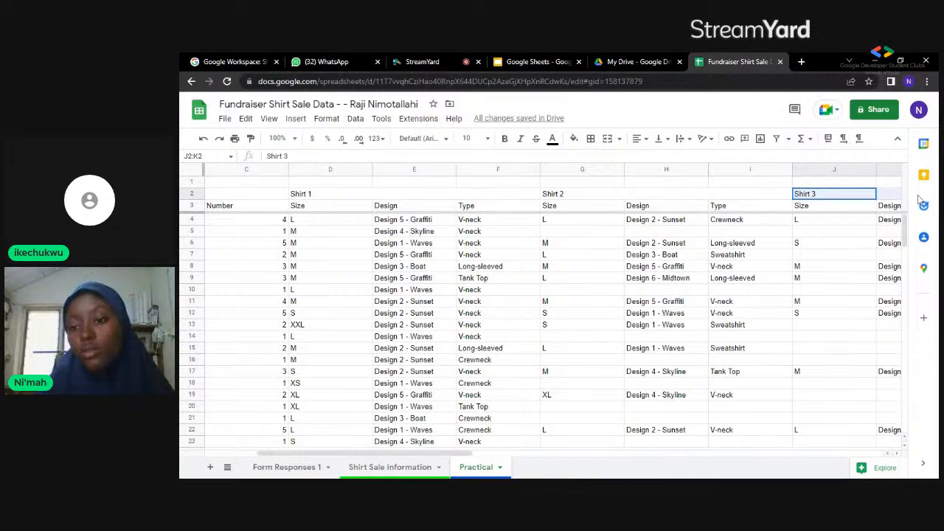
pyautogui.moveTo(919, 199); pyautogui.dragTo(673, 198)
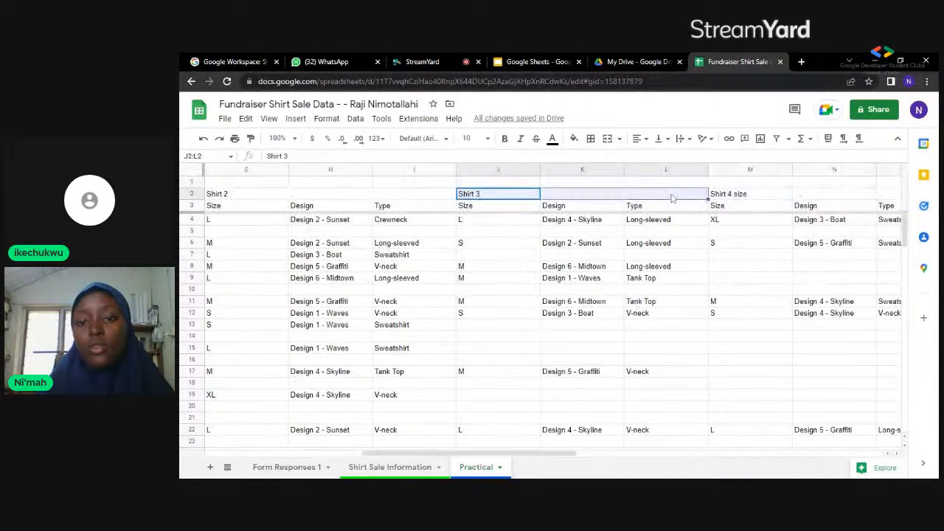
pyautogui.rightClick(673, 198)
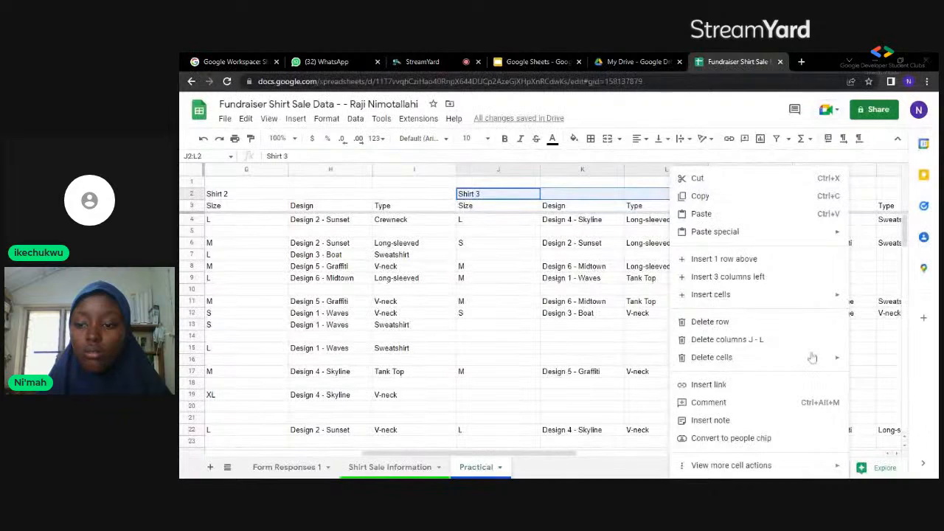
pyautogui.click(928, 367)
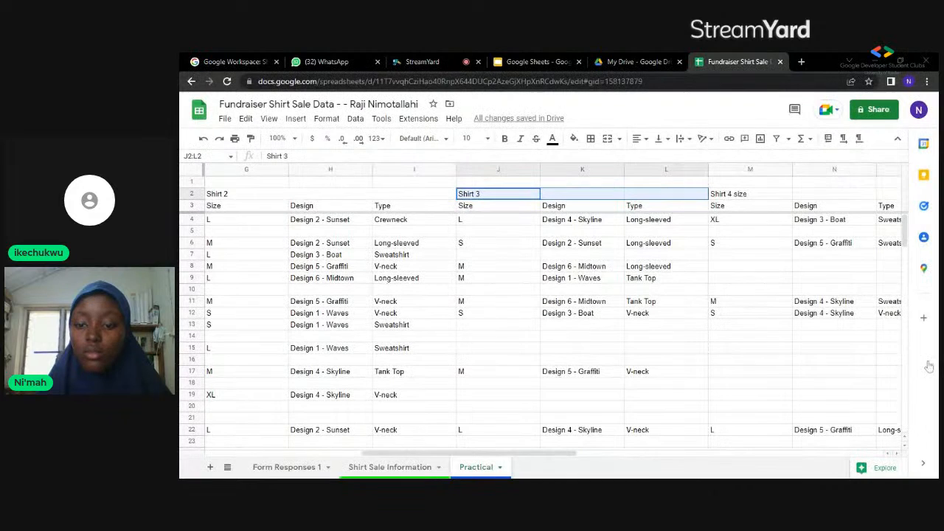
pyautogui.rightClick(547, 195)
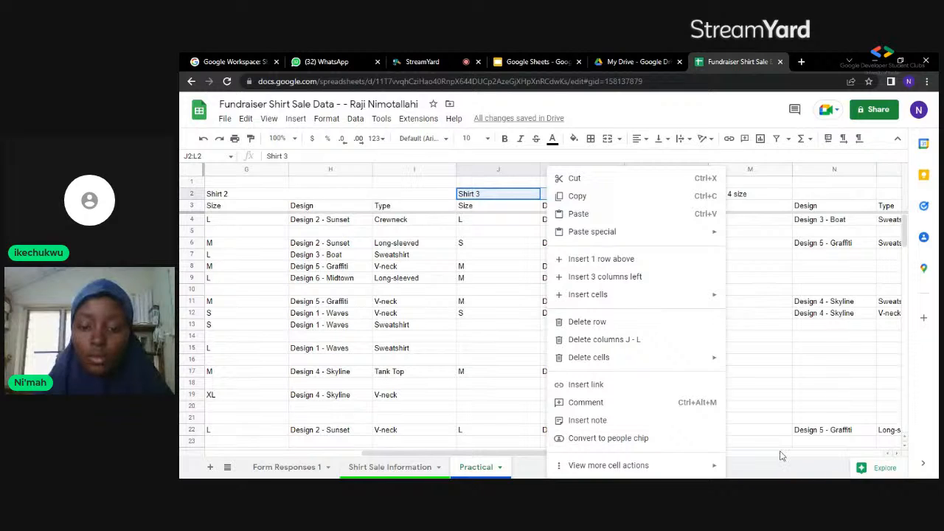
pyautogui.moveTo(713, 469)
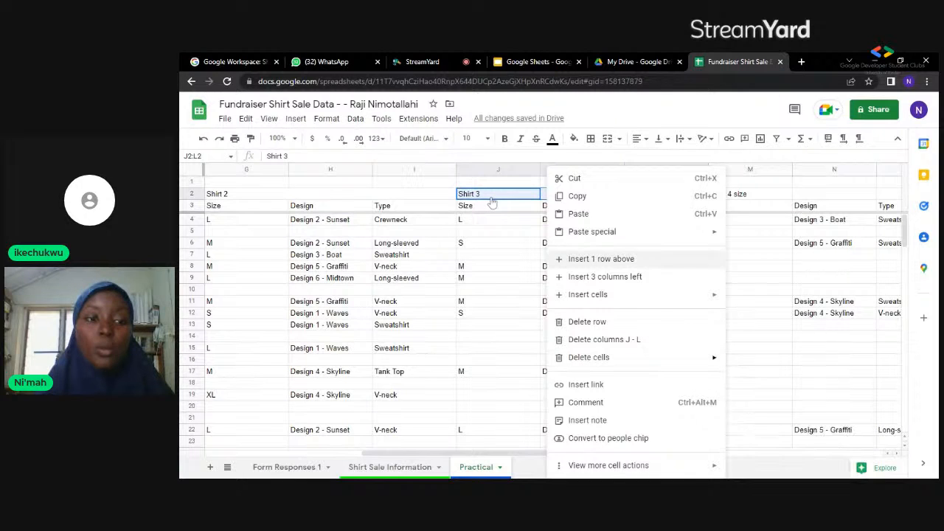
pyautogui.click(325, 119)
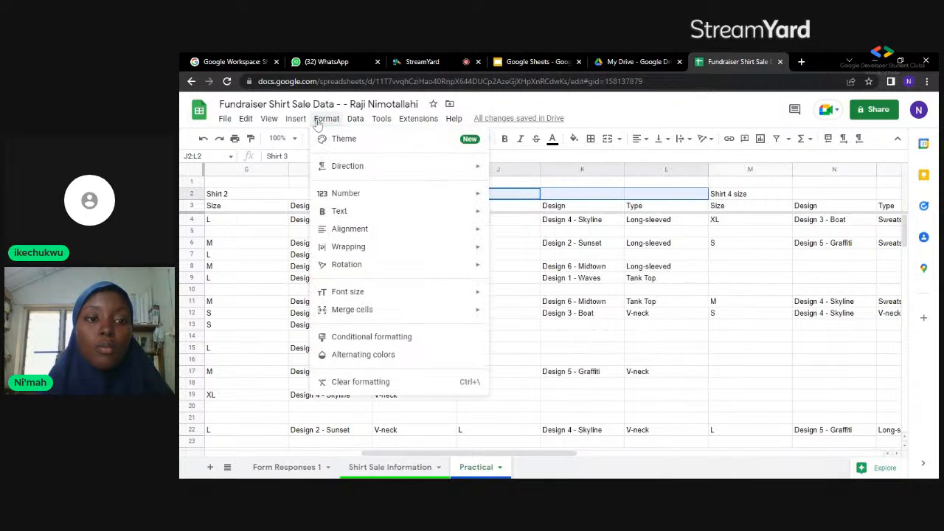
pyautogui.moveTo(351, 309)
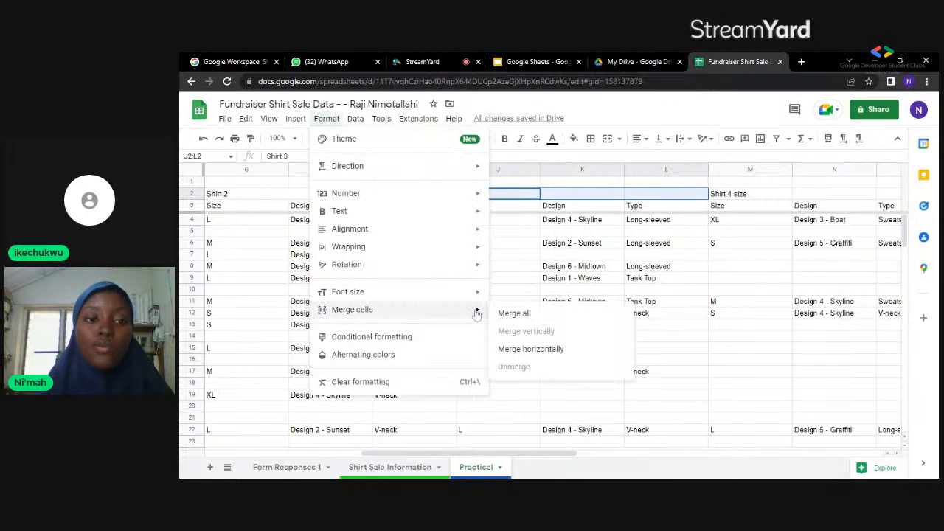
pyautogui.click(531, 351)
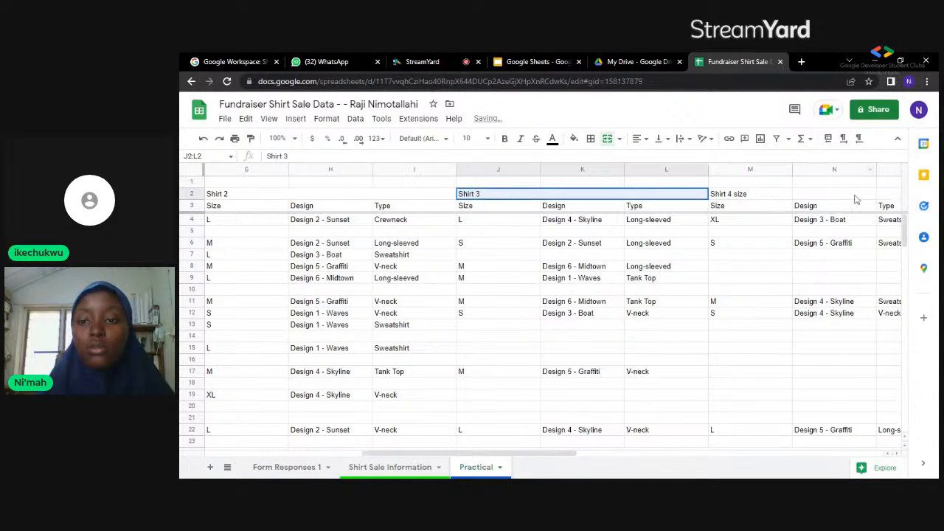
# - Merge the "Shirt 4 size" heading horizontally across cells M2 to O2, above its Size, Design and Type columns
pyautogui.click(784, 195)
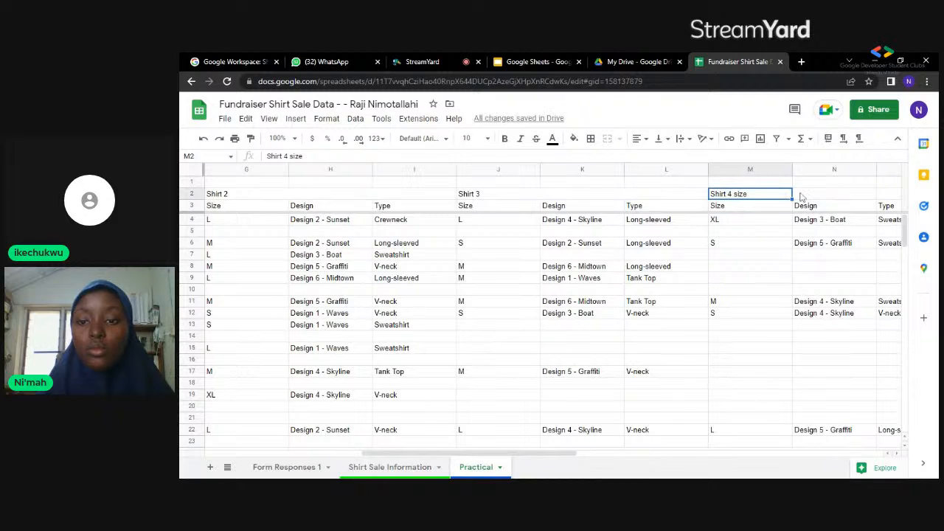
pyautogui.moveTo(801, 195); pyautogui.dragTo(934, 200)
pyautogui.moveTo(662, 169); pyautogui.dragTo(355, 197)
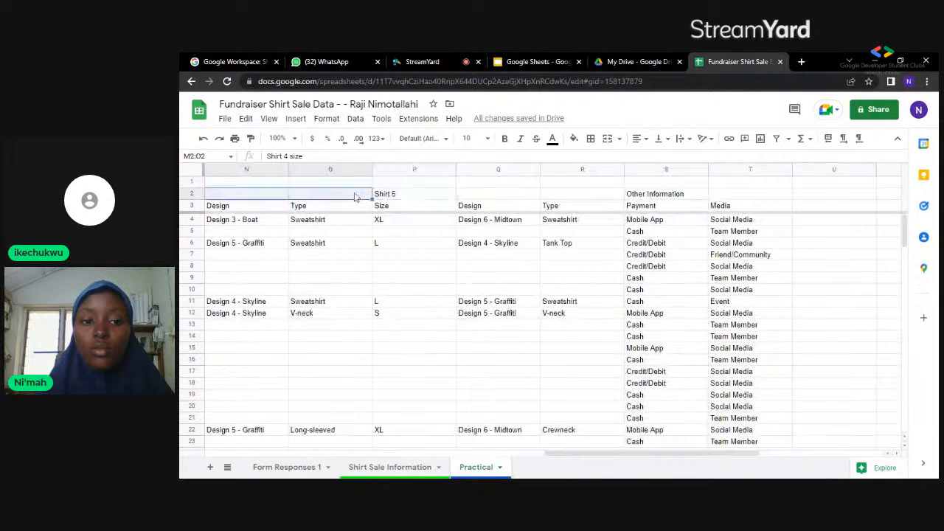
pyautogui.click(330, 120)
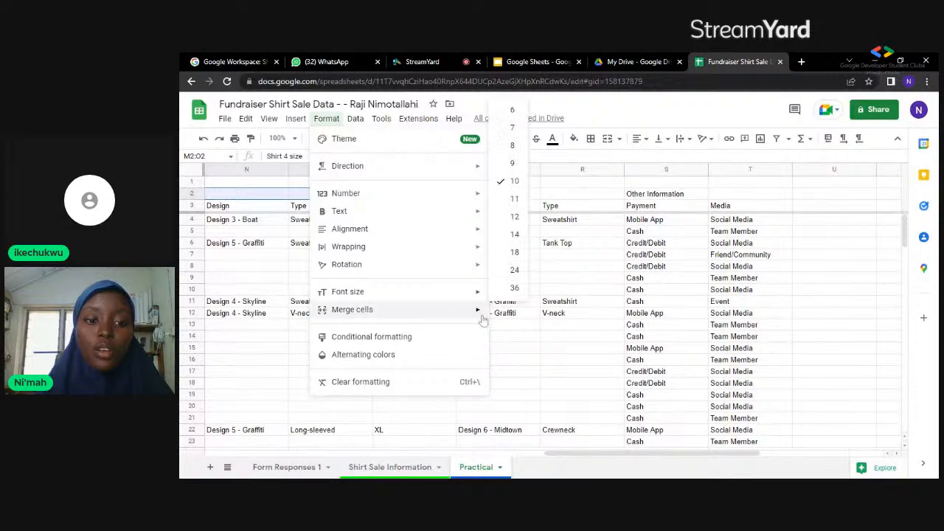
pyautogui.moveTo(481, 315)
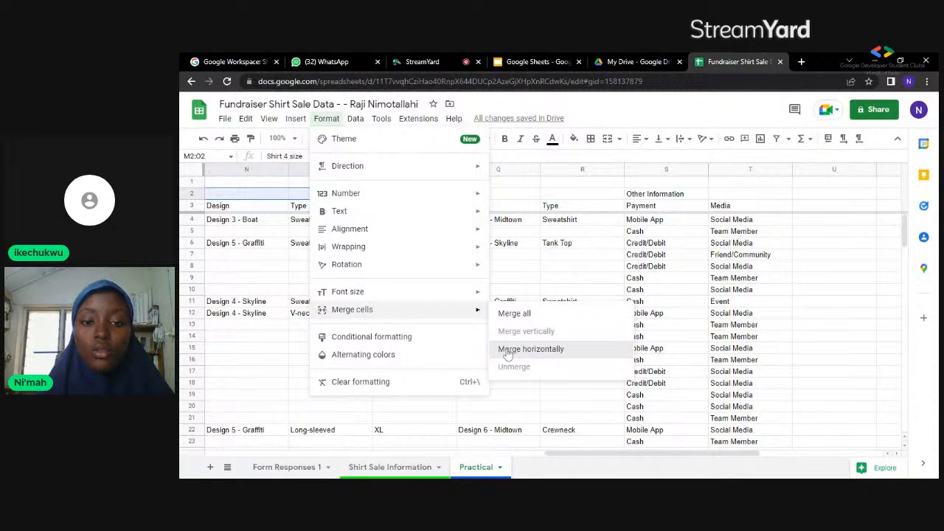
pyautogui.click(507, 355)
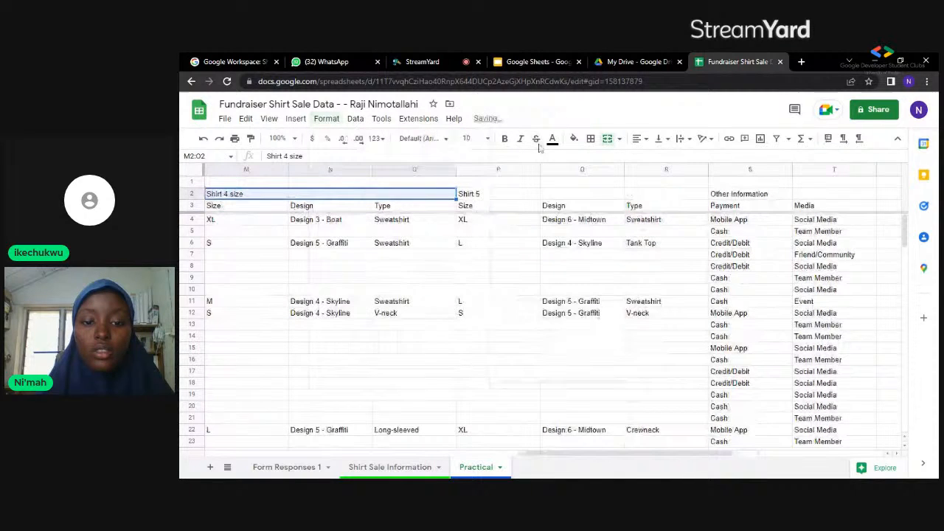
# - Merge the "Shirt 5" heading horizontally across cells P2 to R2, above its Size, Design and Type columns
pyautogui.click(502, 200)
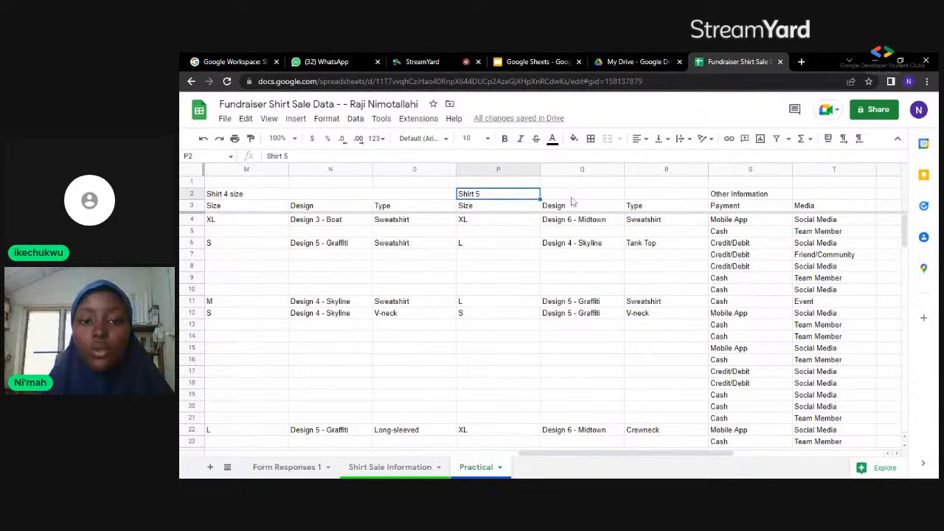
pyautogui.keyDown('shift'); pyautogui.click(672, 195); pyautogui.keyUp('shift')
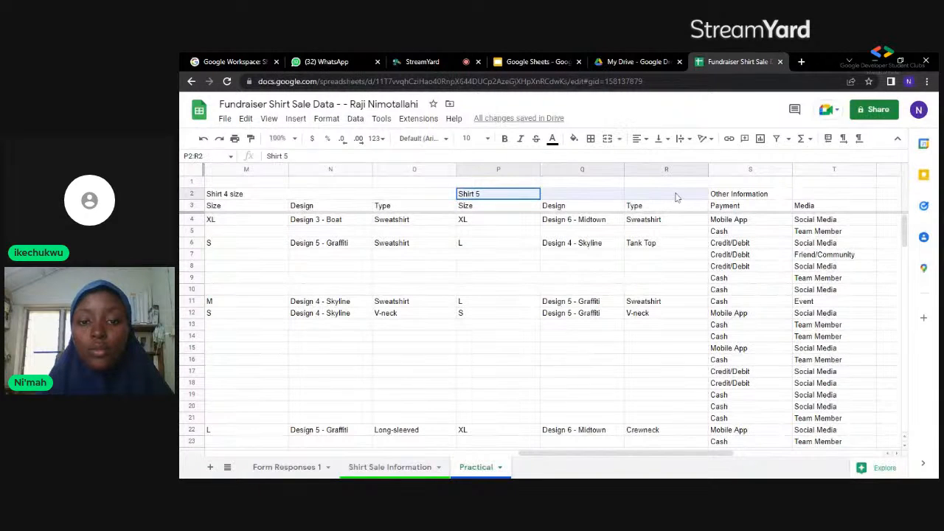
pyautogui.click(329, 119)
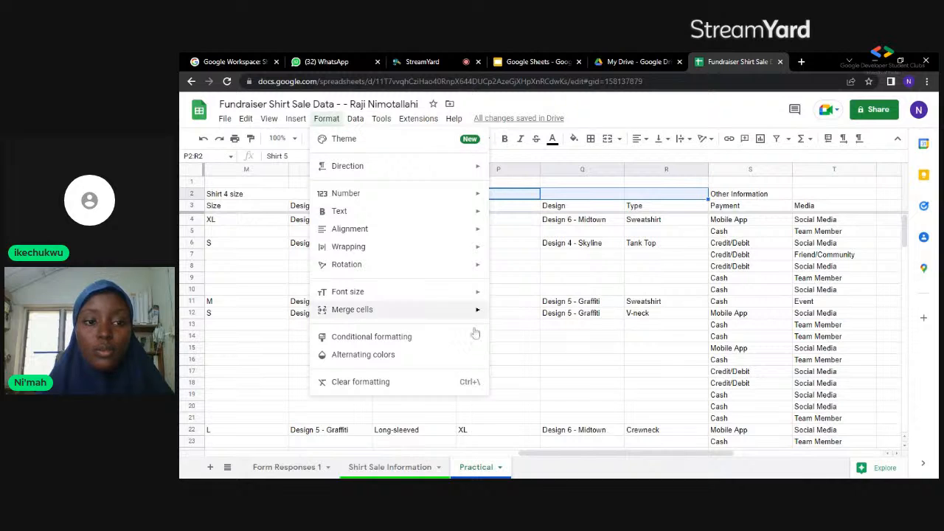
pyautogui.moveTo(477, 312)
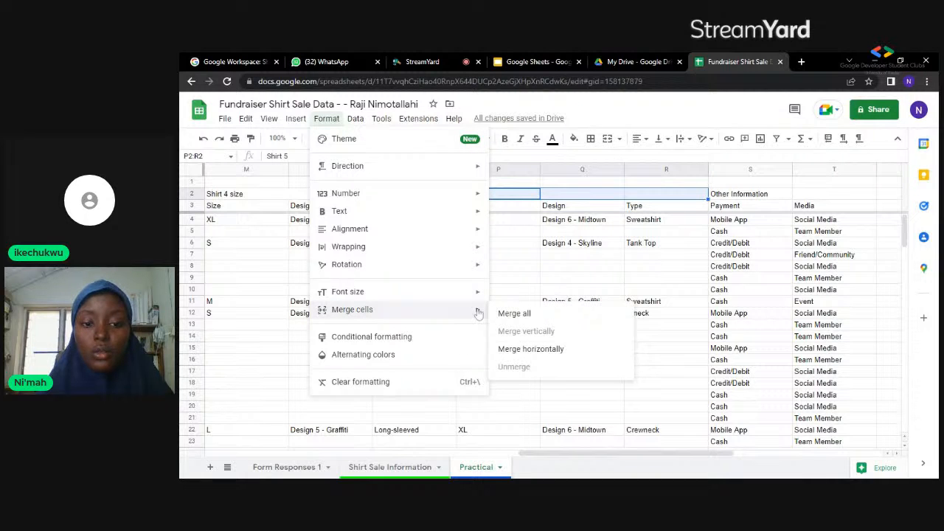
pyautogui.click(516, 349)
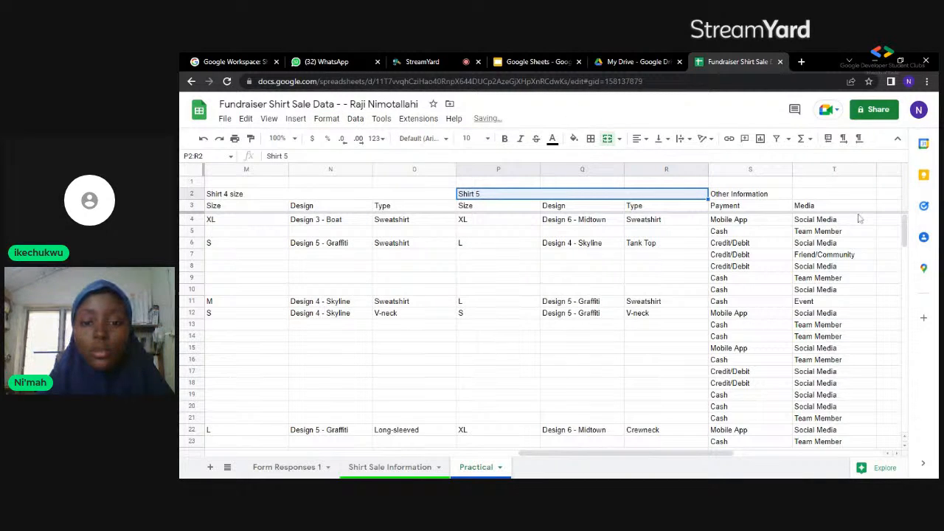
# - Merge the "Other Information" heading horizontally across cells S2 and T2, above the Payment and Media columns
pyautogui.click(788, 195)
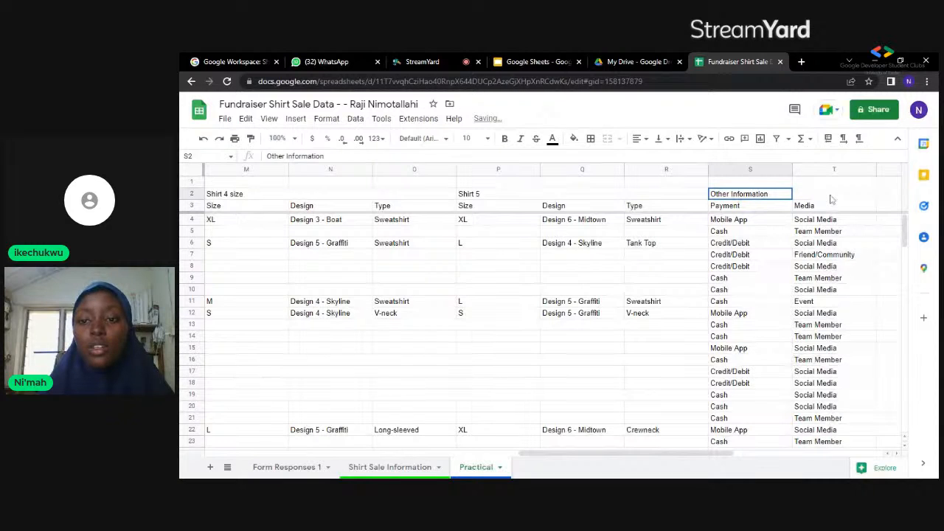
pyautogui.keyDown('shift'); pyautogui.click(831, 199); pyautogui.keyUp('shift')
pyautogui.click(327, 118)
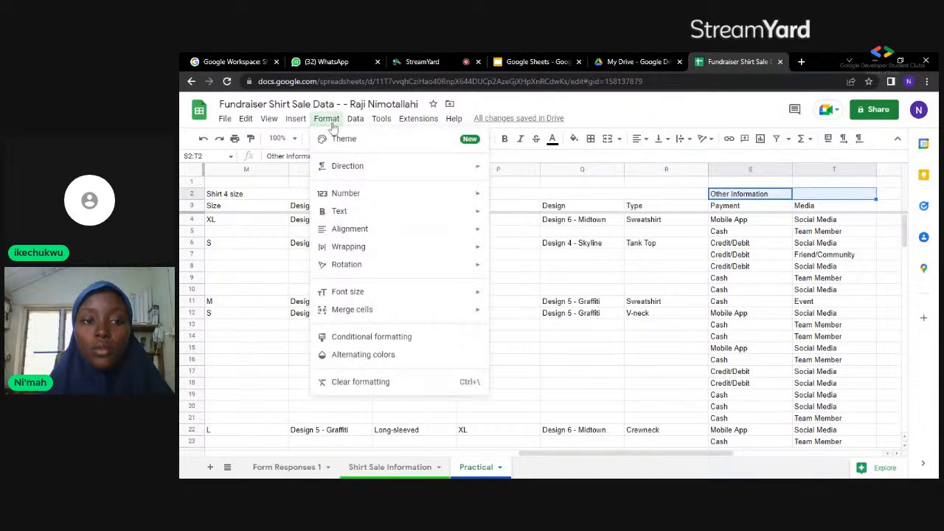
pyautogui.moveTo(478, 310)
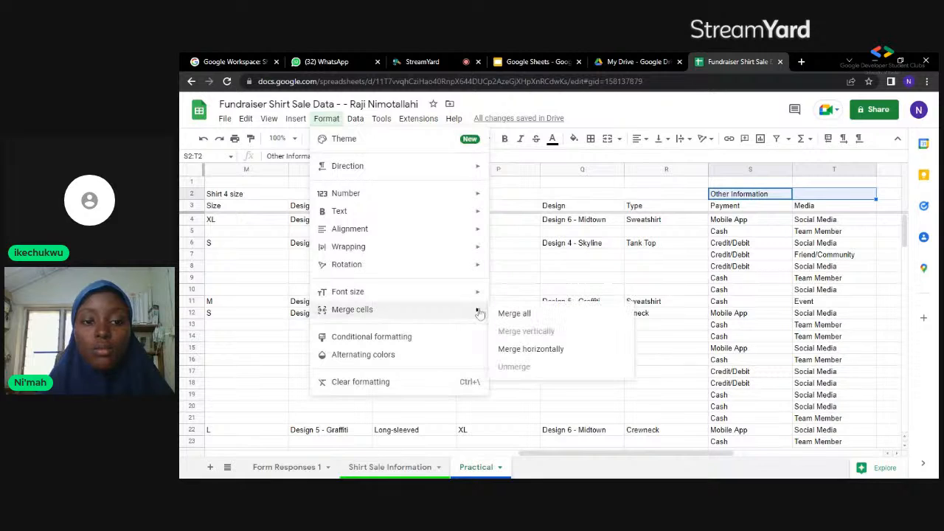
pyautogui.click(509, 350)
pyautogui.click(508, 350)
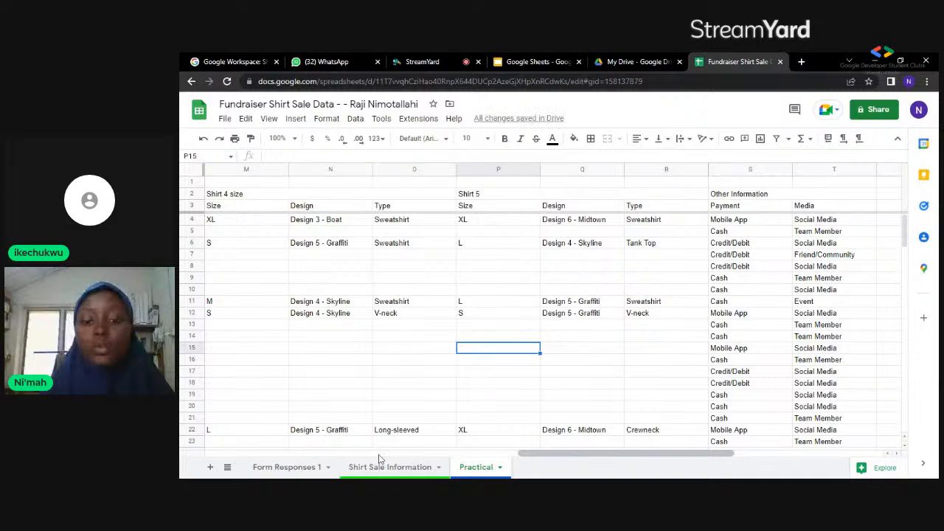
# - Make the group headings in row 2 bold and center them horizontally within their merged cells
pyautogui.hscroll(-10, 379, 453)
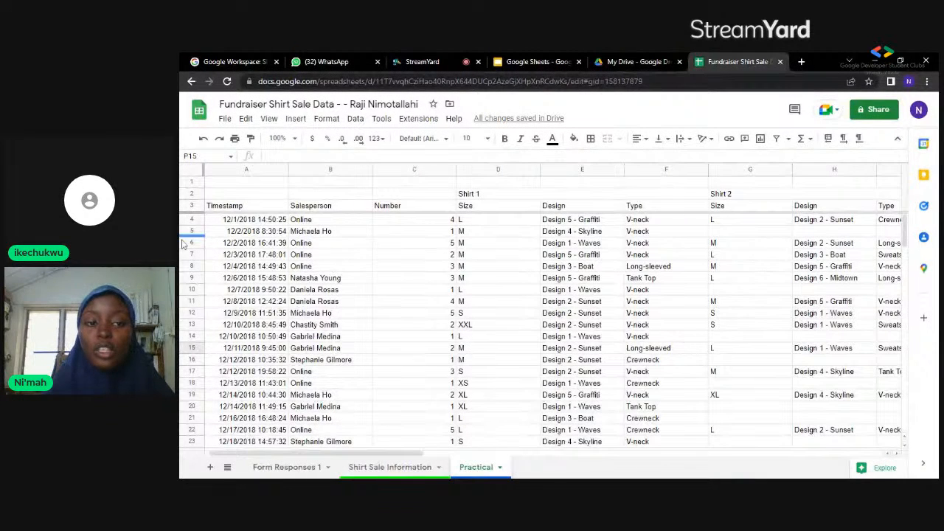
pyautogui.click(191, 194)
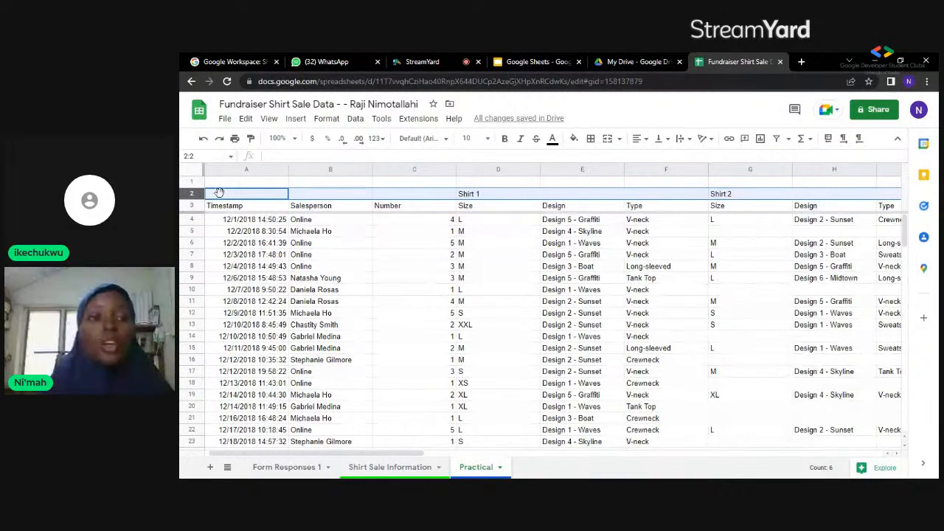
pyautogui.click(506, 139)
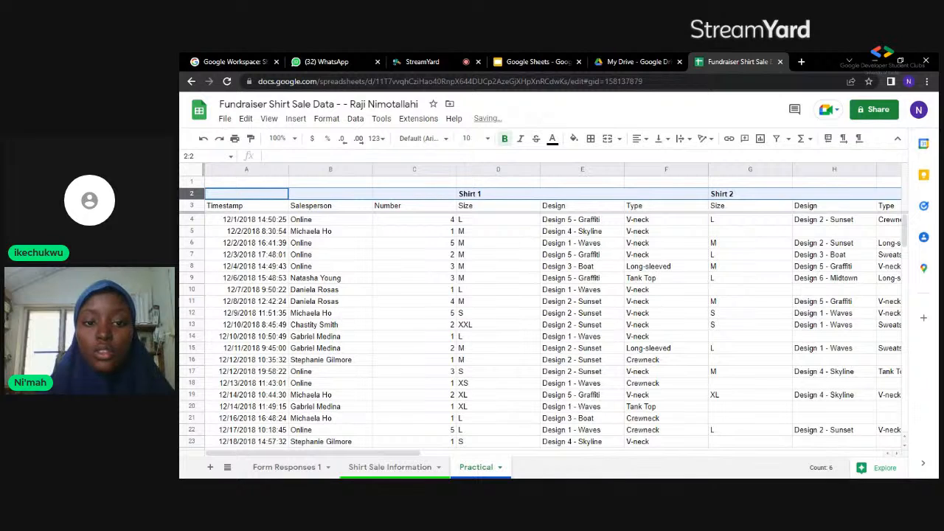
pyautogui.click(327, 122)
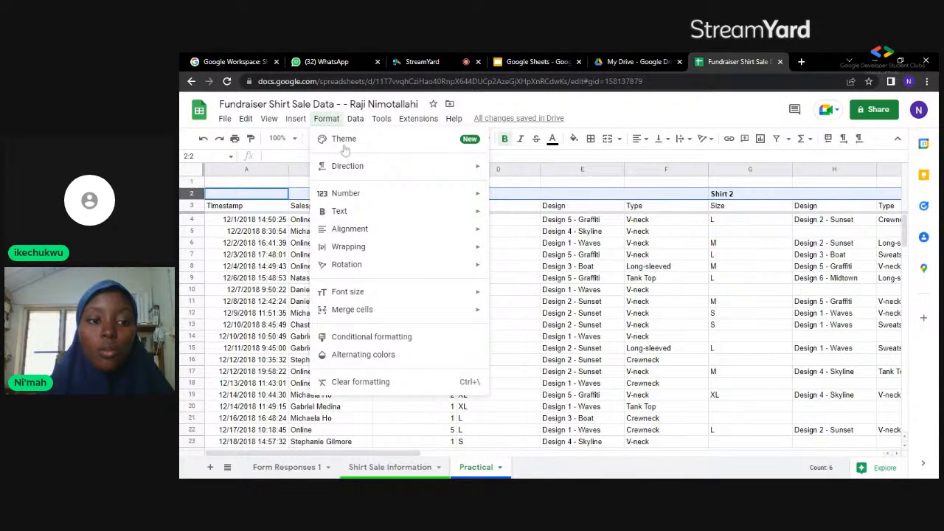
pyautogui.moveTo(477, 234)
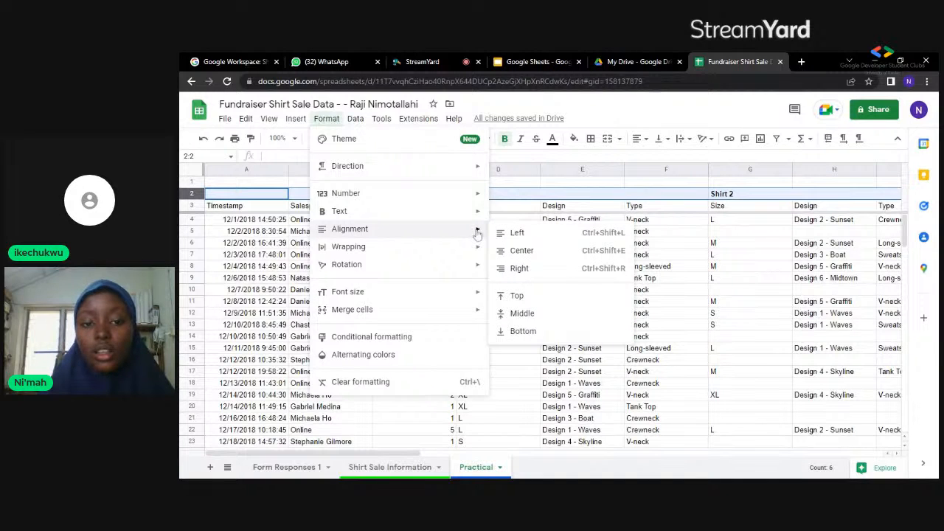
pyautogui.click(521, 251)
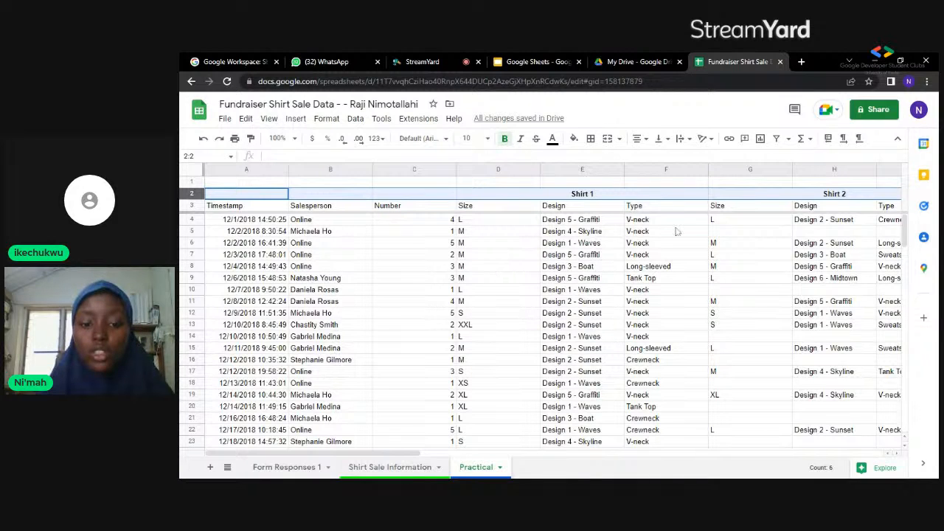
pyautogui.click(491, 254)
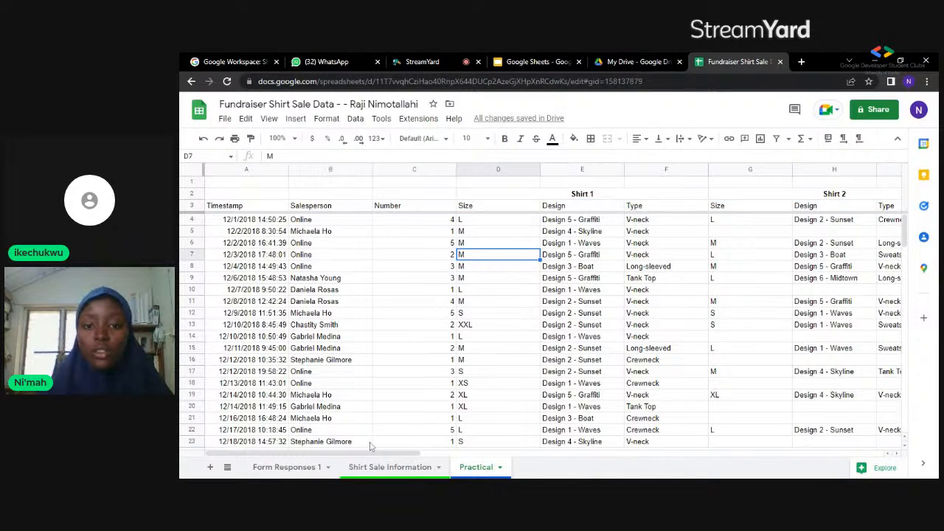
pyautogui.click(347, 441)
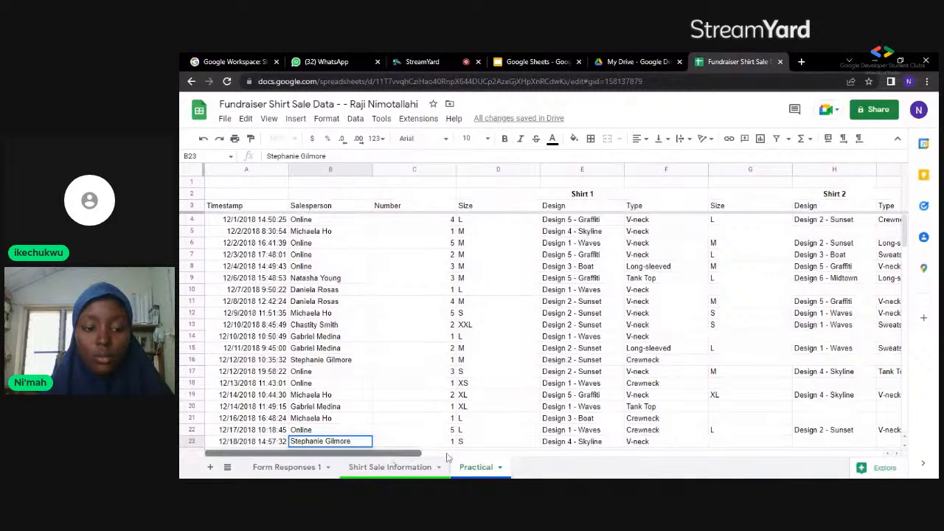
pyautogui.moveTo(447, 454); pyautogui.dragTo(459, 454)
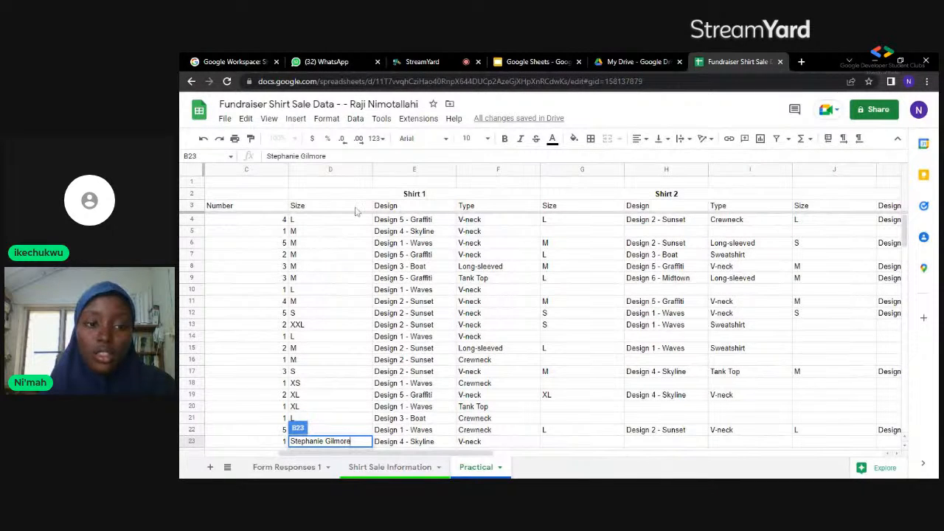
# - Switch to the Google Slides lesson outline and review the spreadsheet formatting topics listed under point 2
pyautogui.moveTo(356, 211); pyautogui.dragTo(404, 211)
pyautogui.moveTo(555, 208); pyautogui.dragTo(564, 223)
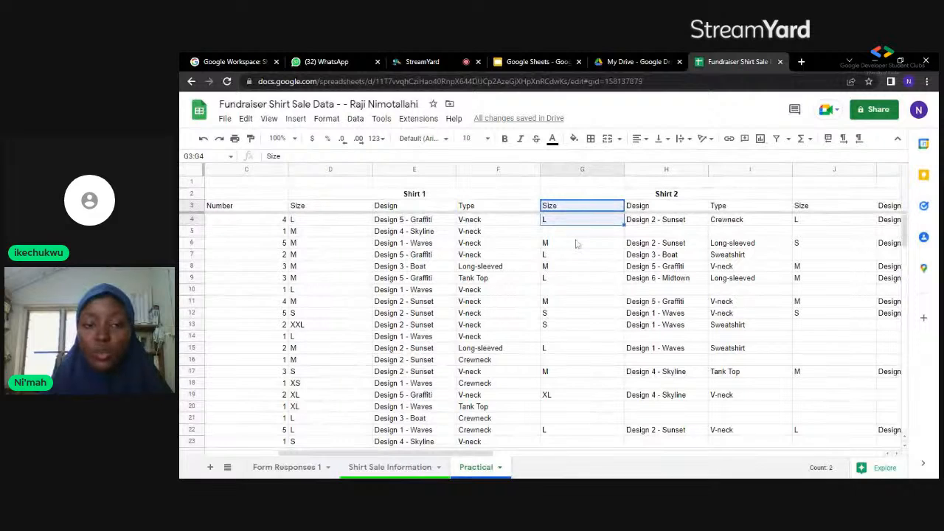
pyautogui.click(525, 59)
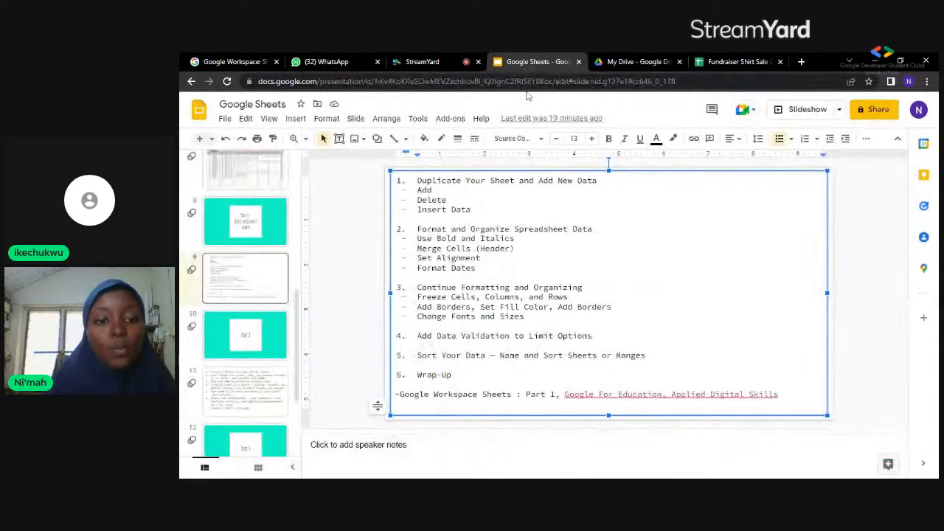
pyautogui.hotkey('ctrl', 'w')
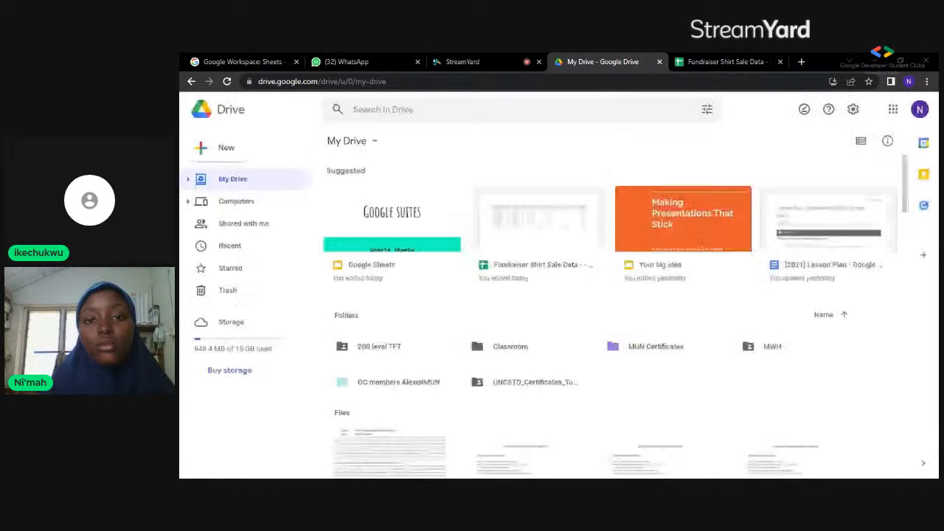
pyautogui.hotkey('ctrl', 'shift', 't')
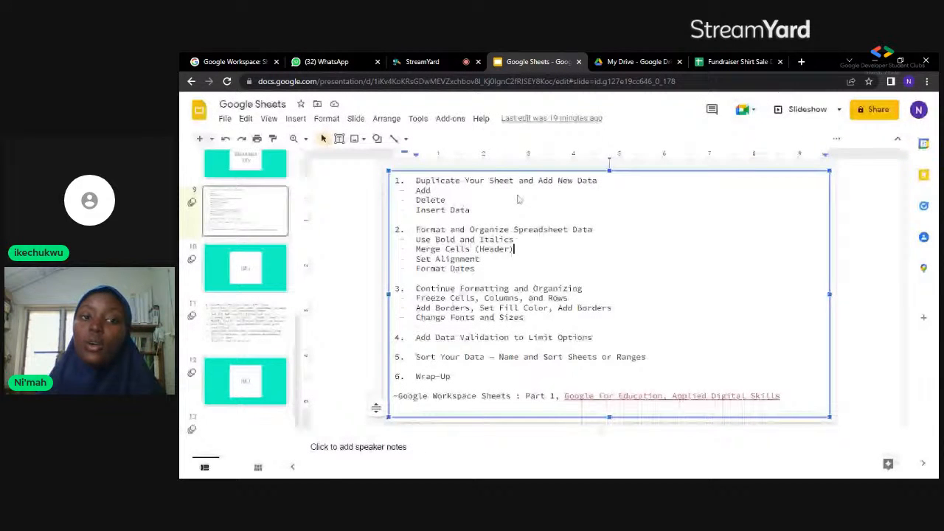
pyautogui.moveTo(481, 288); pyautogui.dragTo(416, 190)
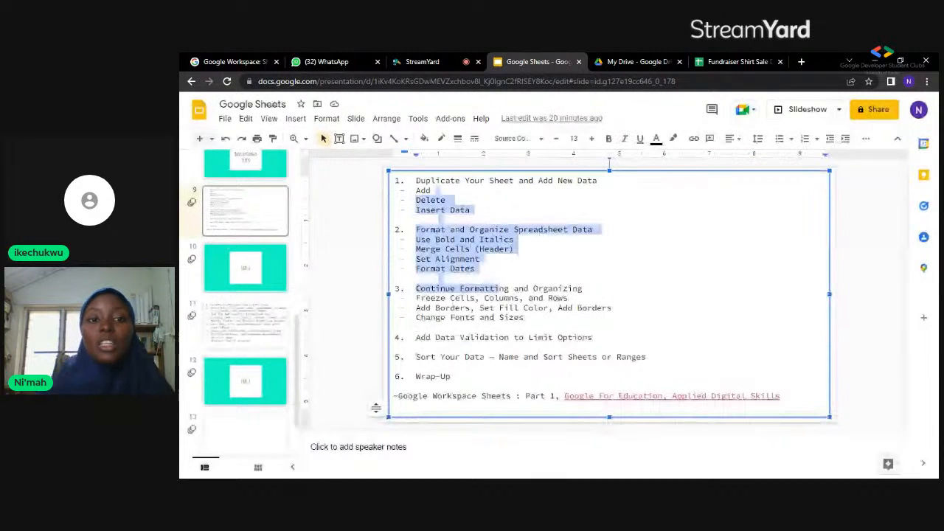
# - Switch back to the fundraiser spreadsheet and replace the "Timestamp" header in cell A3 with "Date"
pyautogui.click(718, 64)
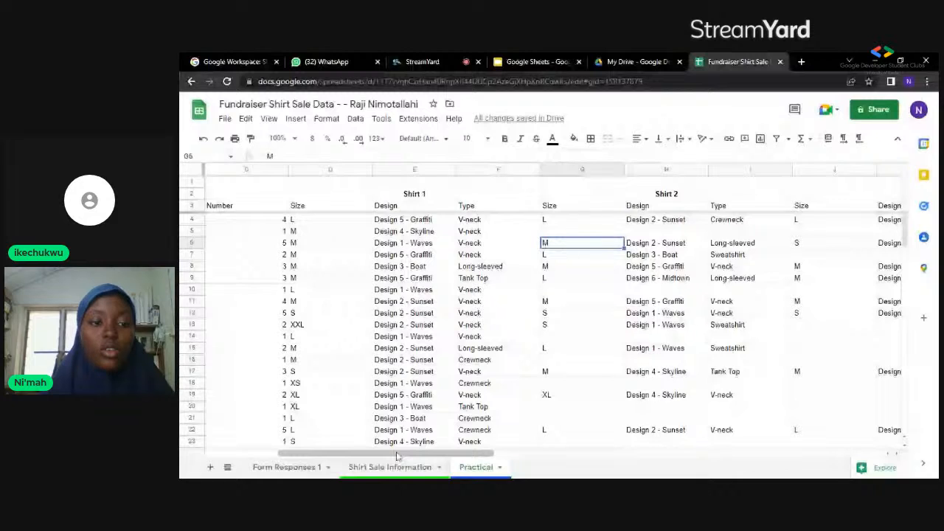
pyautogui.moveTo(397, 456); pyautogui.dragTo(255, 453)
pyautogui.click(255, 209)
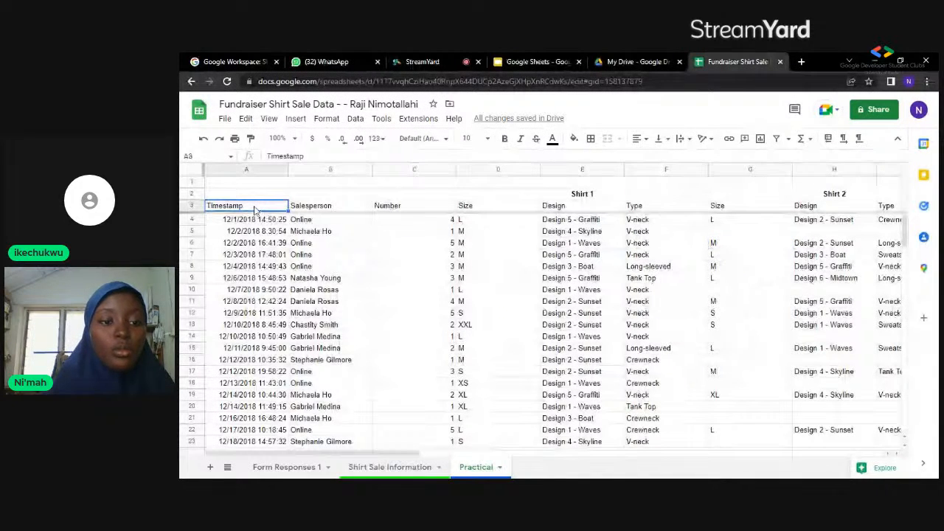
pyautogui.write('Date')
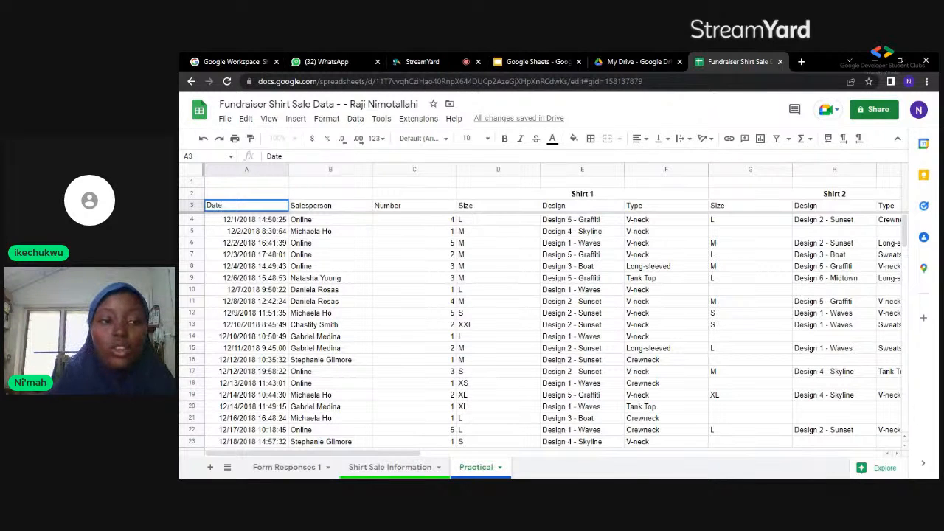
# - Format all of column A with the Date number format so its entries contain no time
pyautogui.click(247, 170)
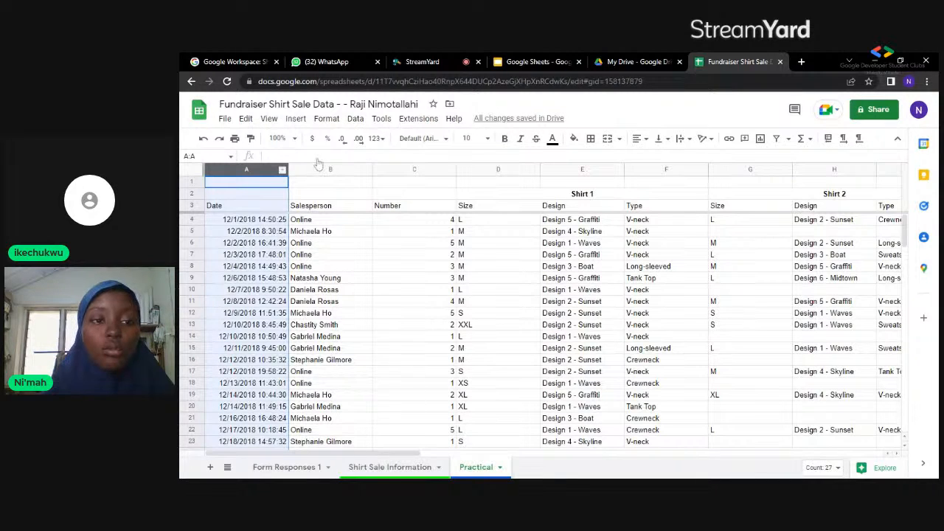
pyautogui.click(325, 119)
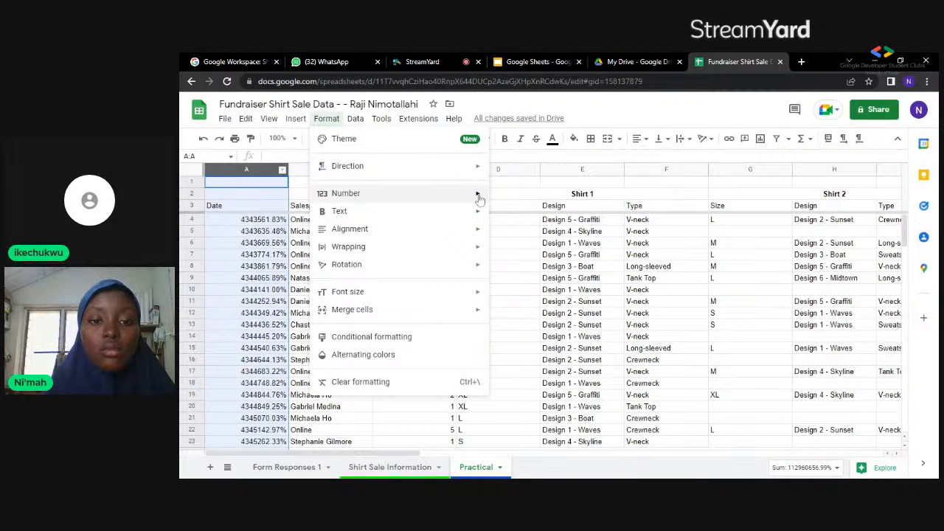
pyautogui.moveTo(479, 198)
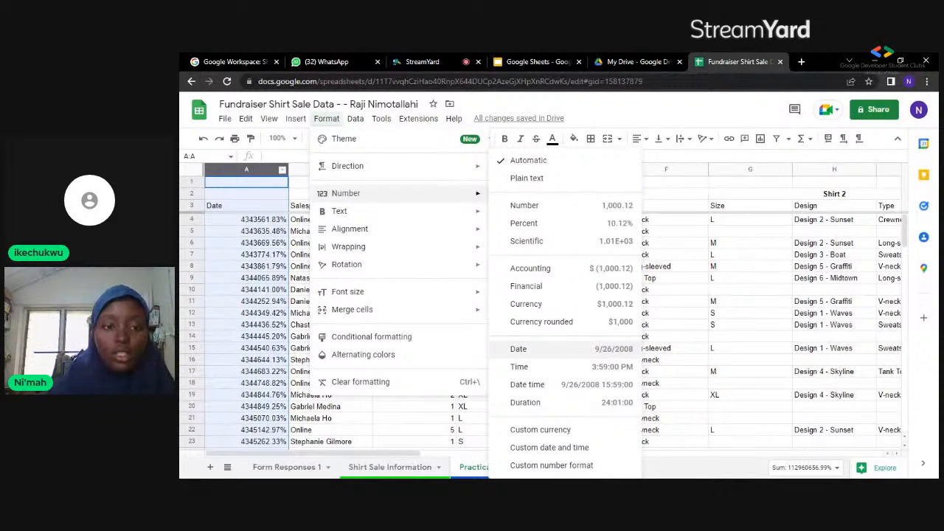
pyautogui.click(539, 355)
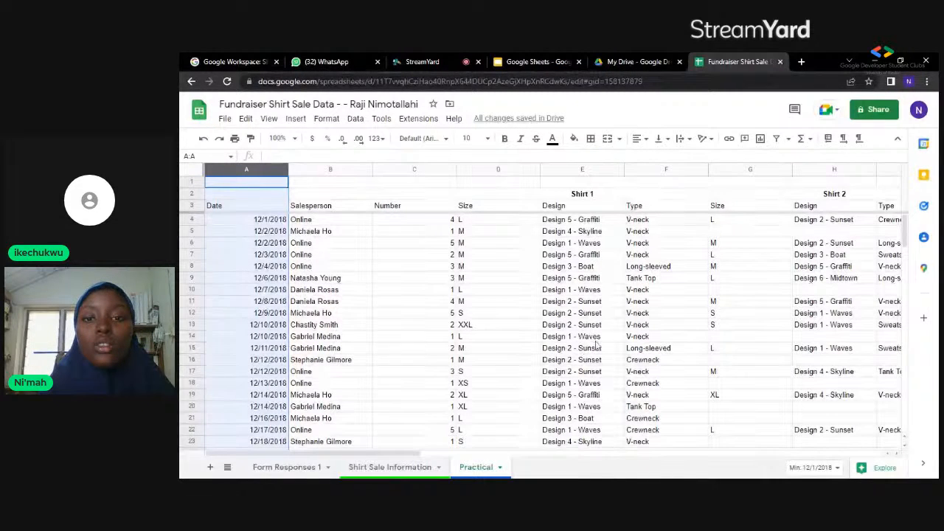
# - Switch to the Google Slides outline and check the alignment, date formatting and "Continue Formatting and Organizing" items
pyautogui.click(522, 59)
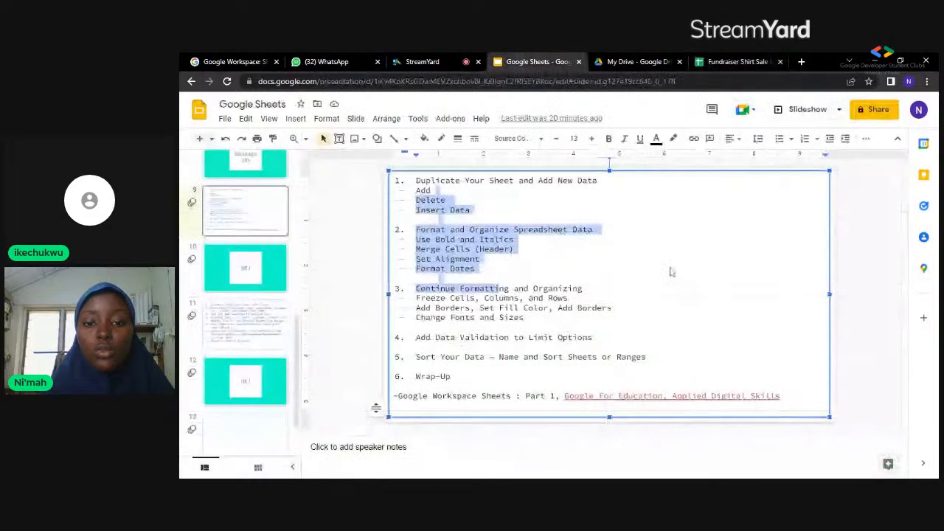
pyautogui.click(672, 273)
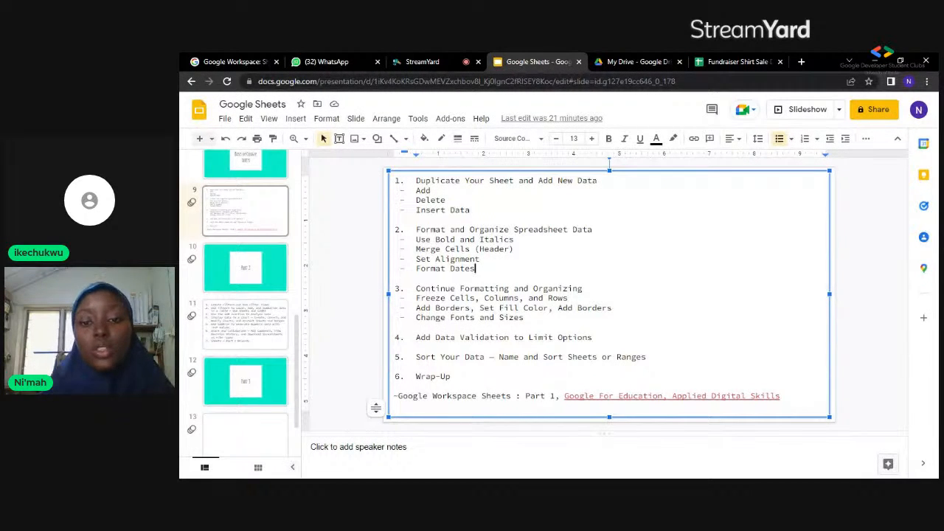
pyautogui.doubleClick(594, 289)
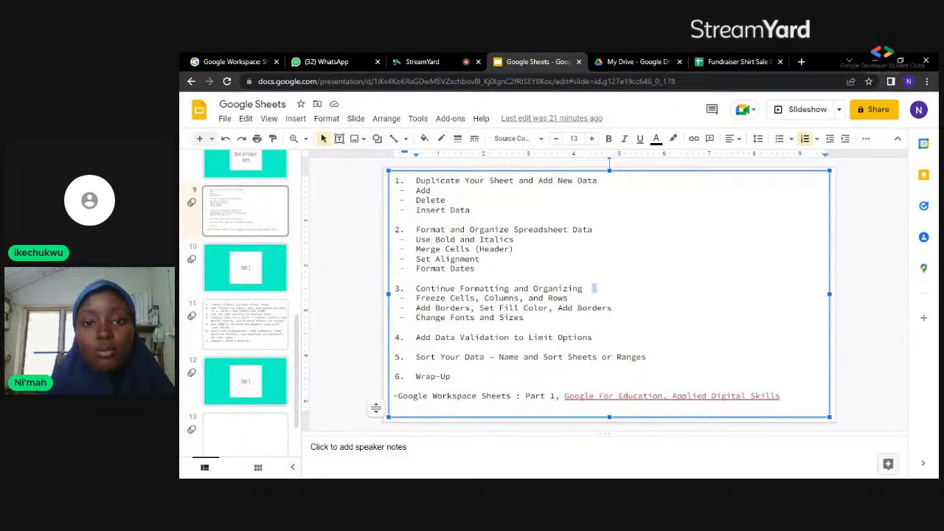
pyautogui.click(481, 259)
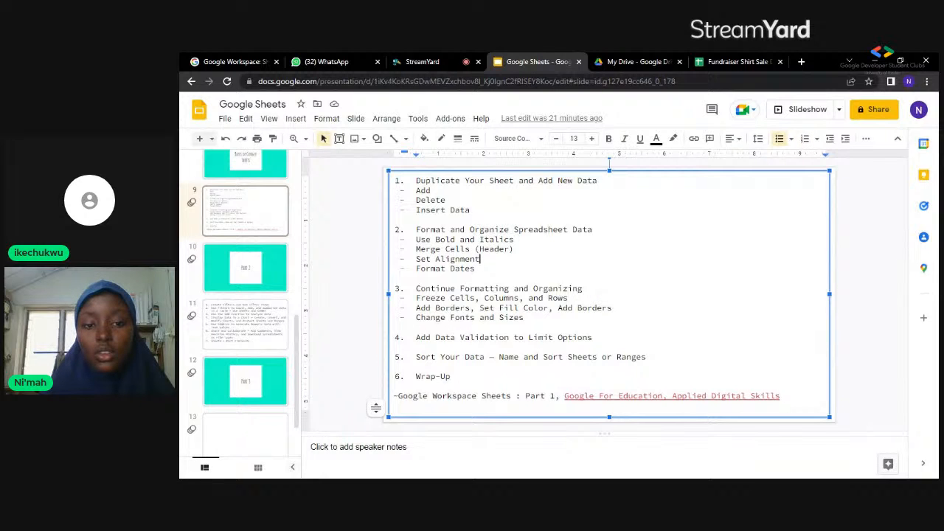
# - Back in the fundraiser spreadsheet, insert one column before the Date column and enter the header "Sale ID" in cell A3
pyautogui.click(725, 62)
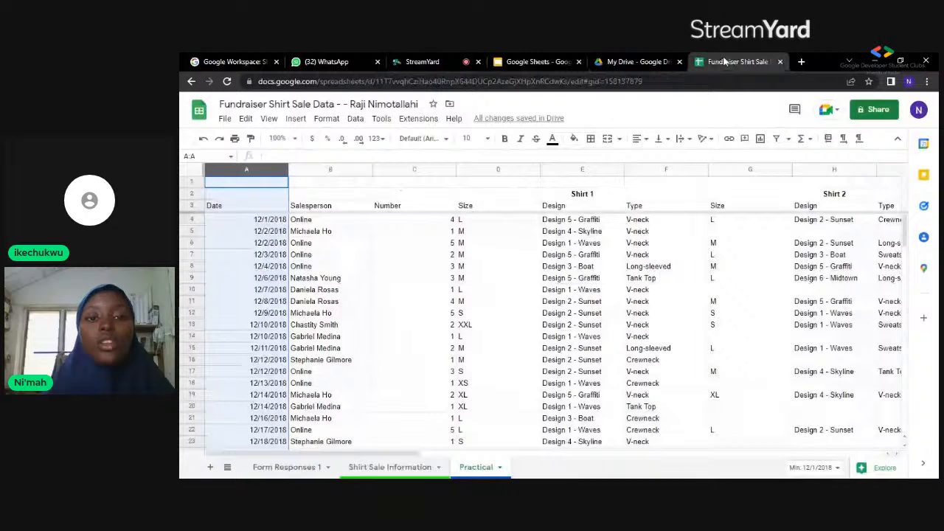
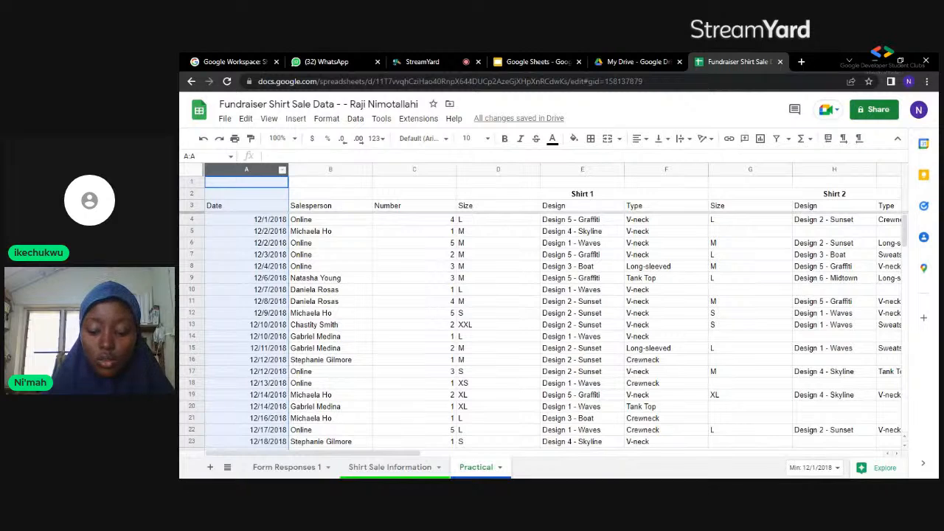
pyautogui.rightClick(236, 170)
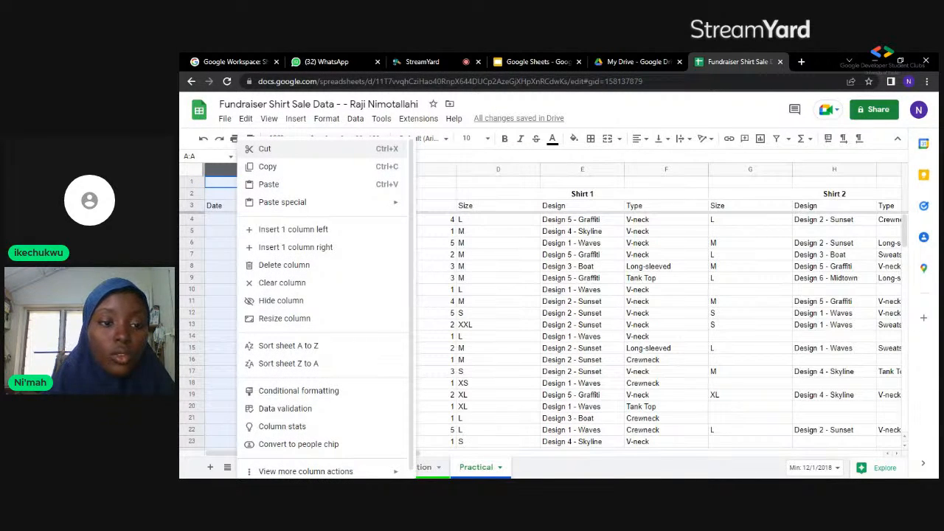
pyautogui.click(293, 229)
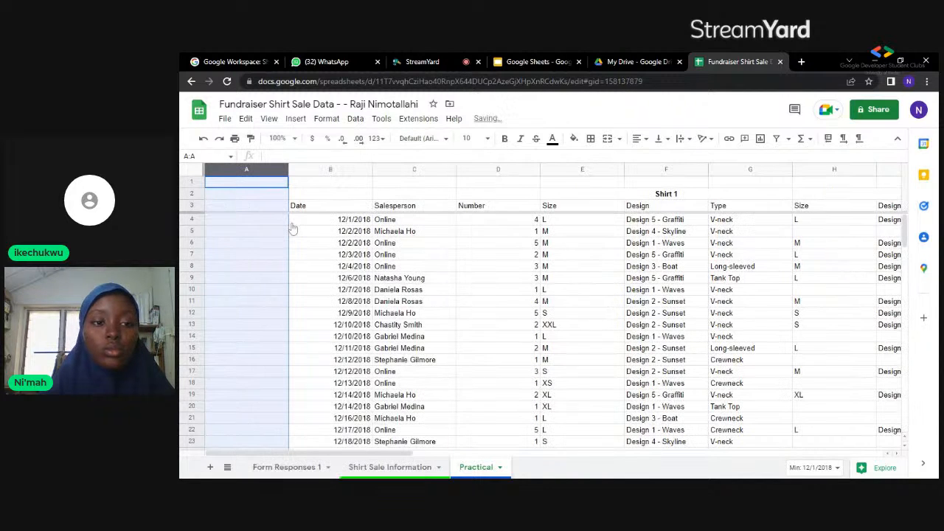
pyautogui.click(249, 206)
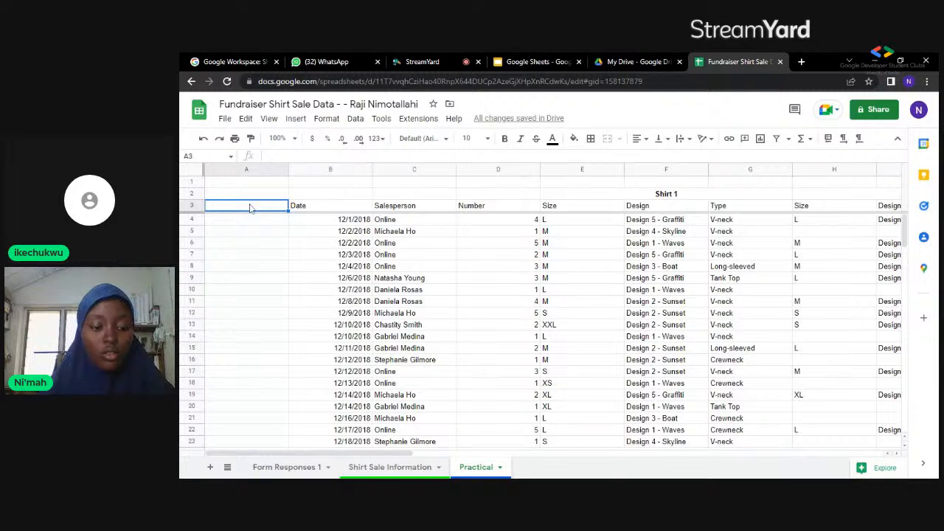
pyautogui.write('Sa')
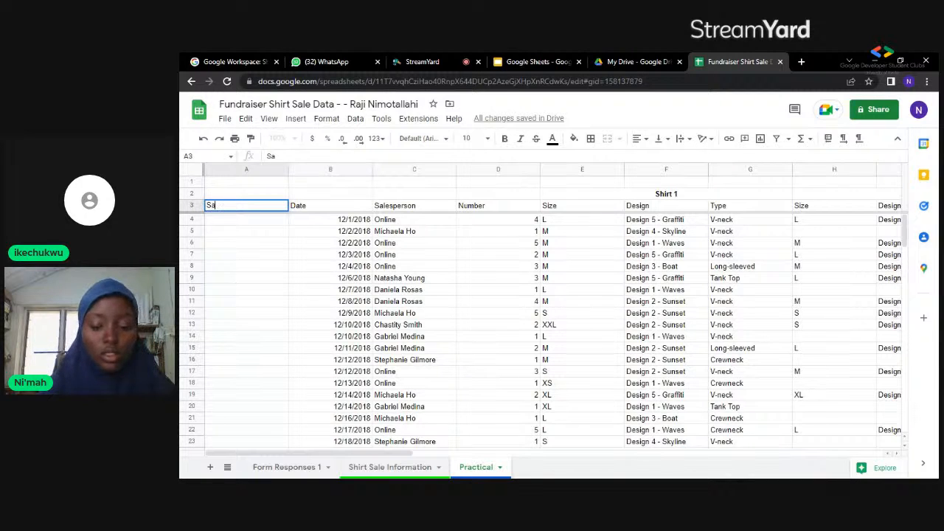
pyautogui.write('le ID')
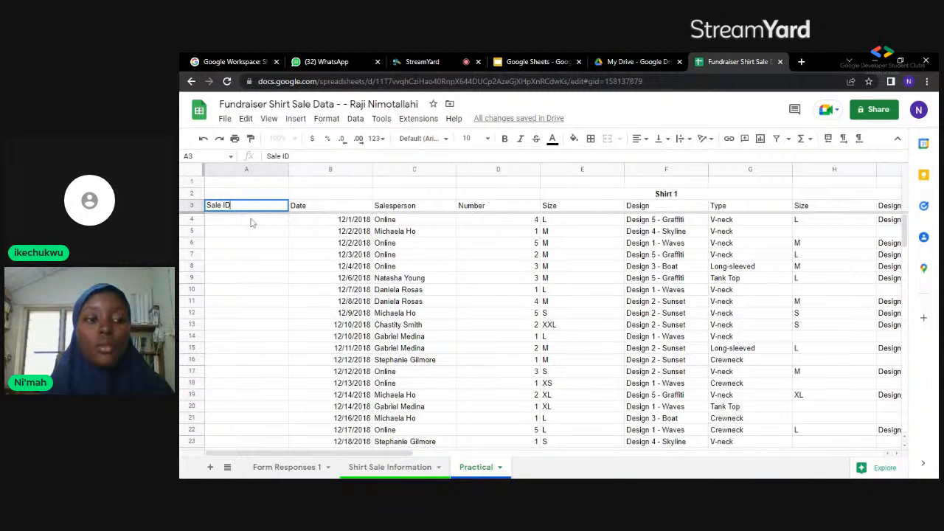
pyautogui.press('Return')
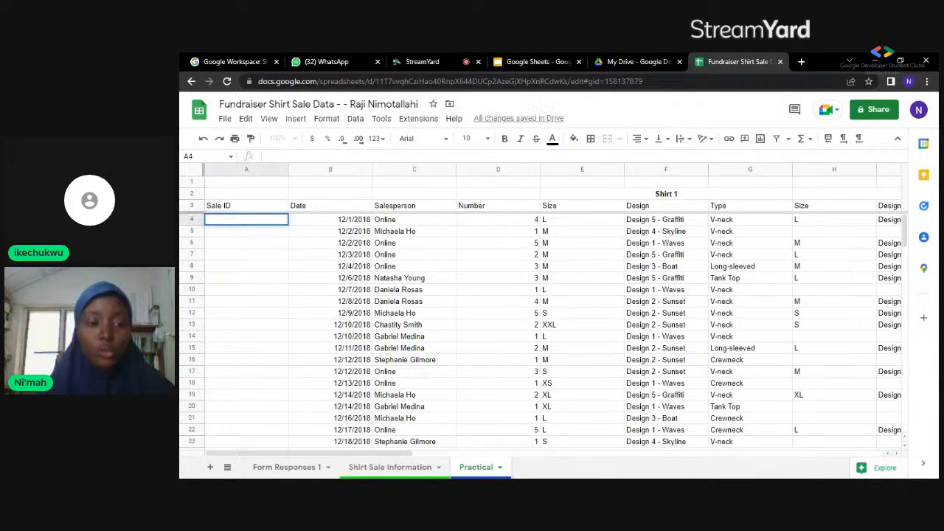
# - Enter the first three sale IDs, 1, 2 and 3, in cells A4 to A6
pyautogui.write('1')
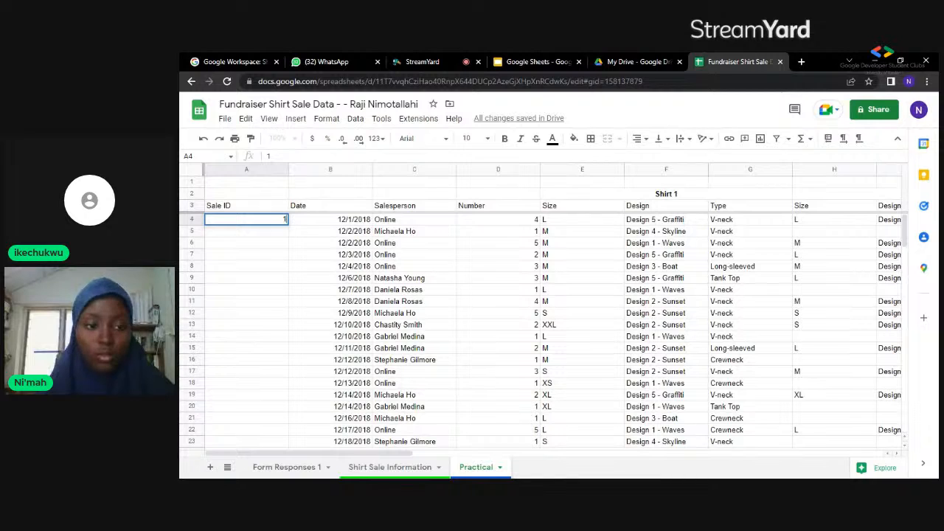
pyautogui.press('Return')
pyautogui.write('2')
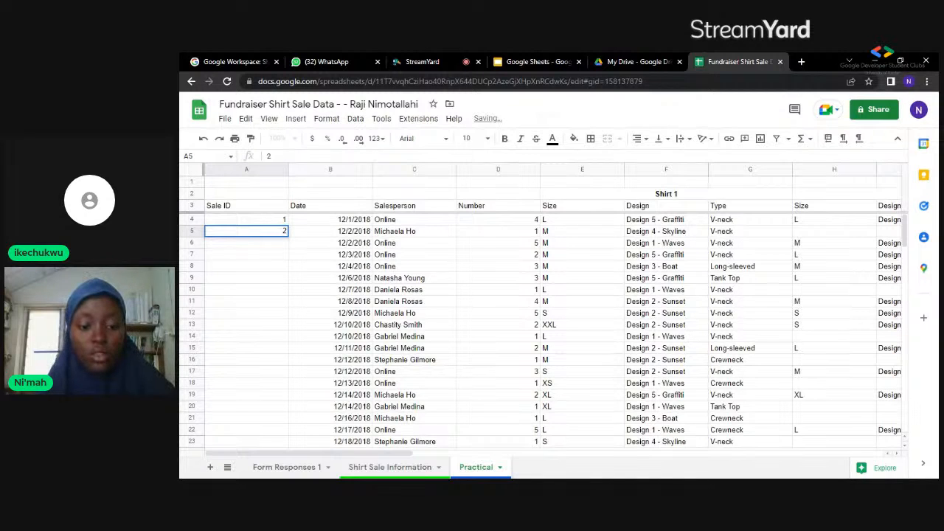
pyautogui.press('Return')
pyautogui.write('3')
pyautogui.press('Return')
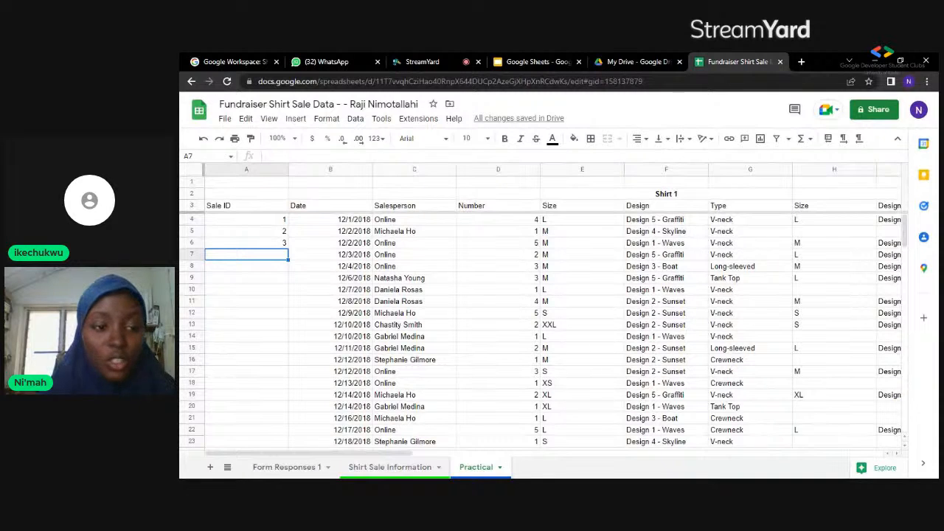
# - Extend the number sequence in cells A4 to A6 down to A29 to give every sale an ID
pyautogui.click(240, 221)
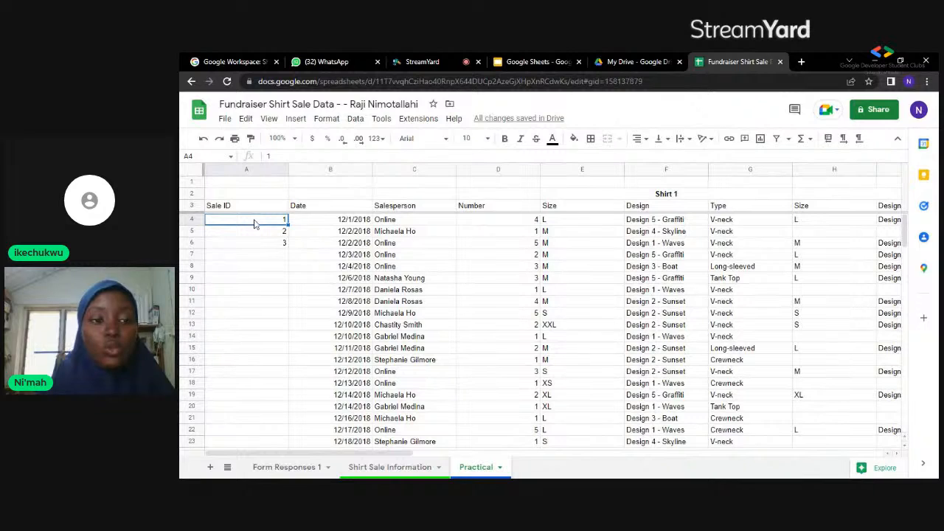
pyautogui.moveTo(254, 225); pyautogui.dragTo(255, 248)
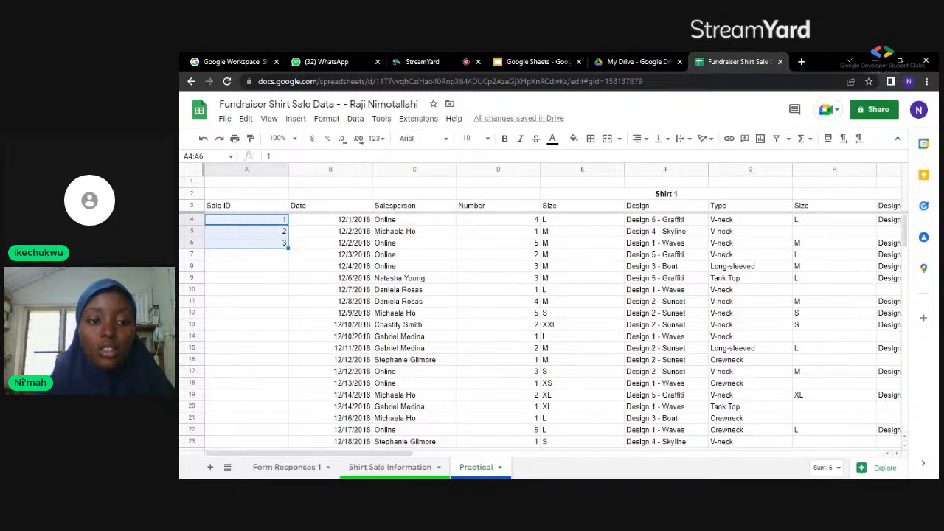
pyautogui.moveTo(288, 248); pyautogui.dragTo(286, 377)
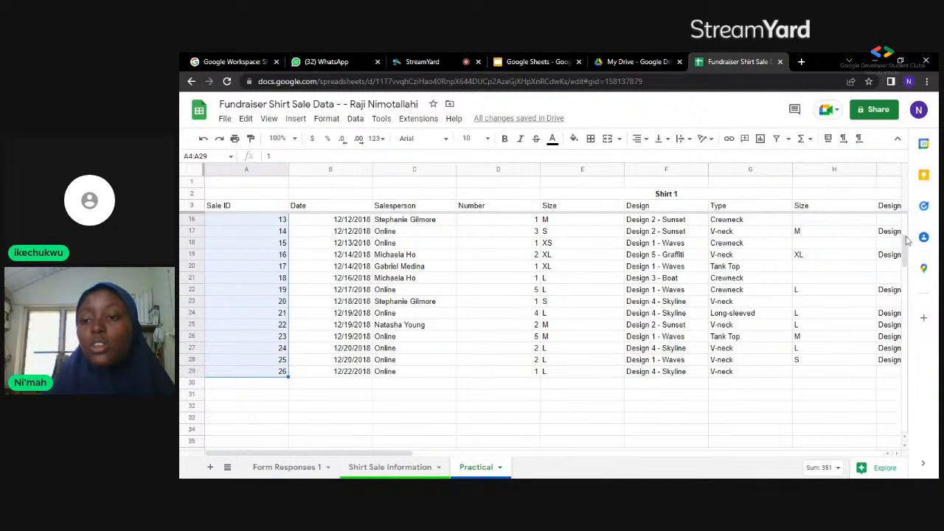
pyautogui.scroll(2, 905, 222)
pyautogui.scroll(2, 905, 218)
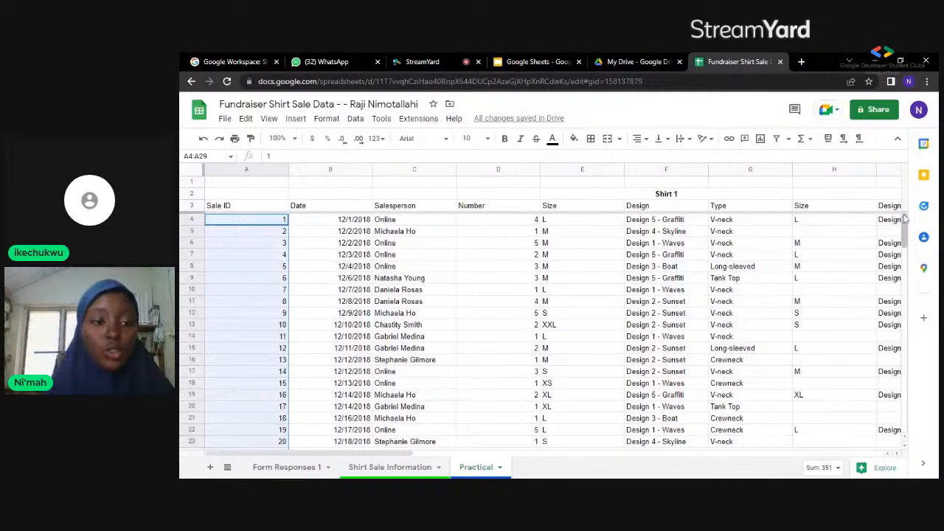
# - Fill only the single value 3 from cell A6 down through A11 to demonstrate copying without a sequence
pyautogui.click(246, 219)
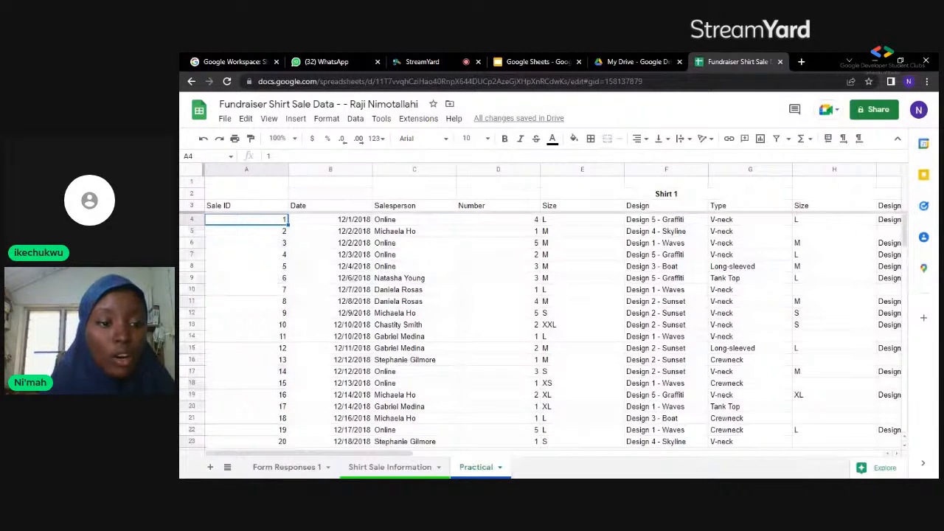
pyautogui.moveTo(251, 221); pyautogui.dragTo(253, 250)
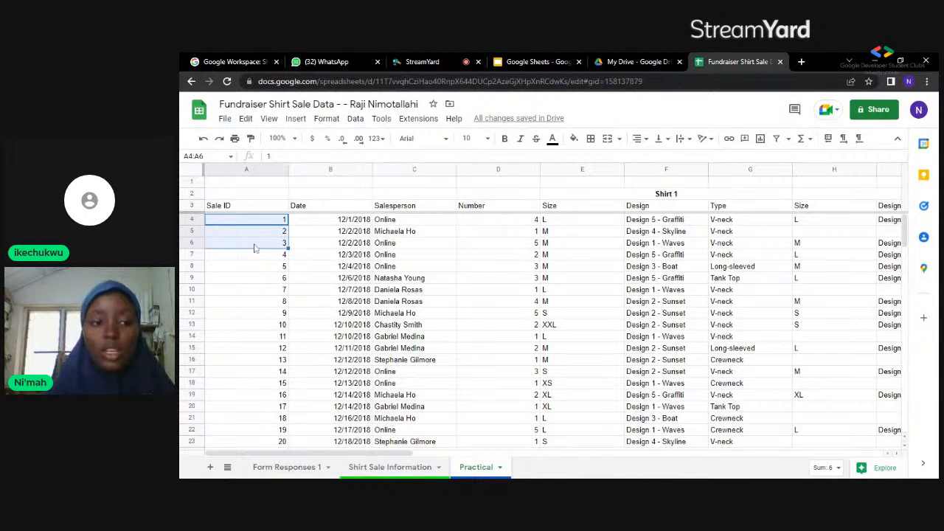
pyautogui.click(255, 247)
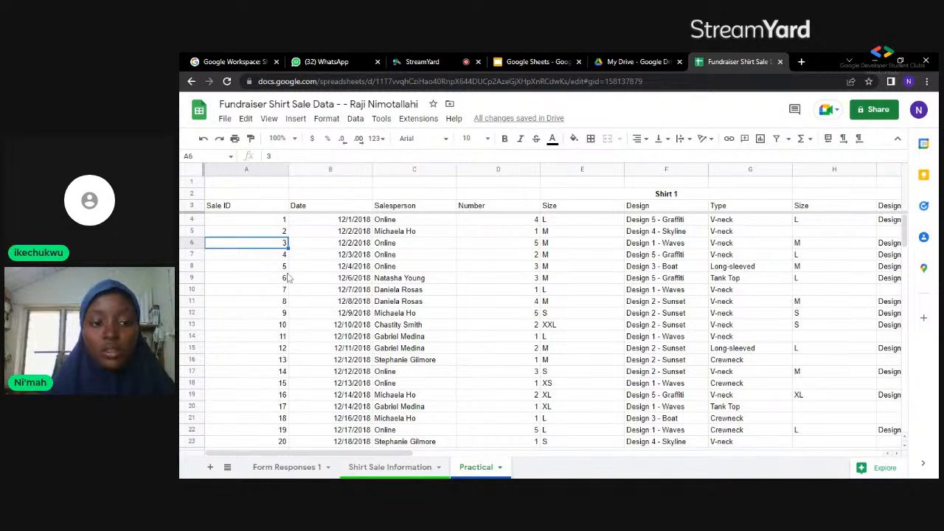
pyautogui.moveTo(288, 249); pyautogui.dragTo(287, 304)
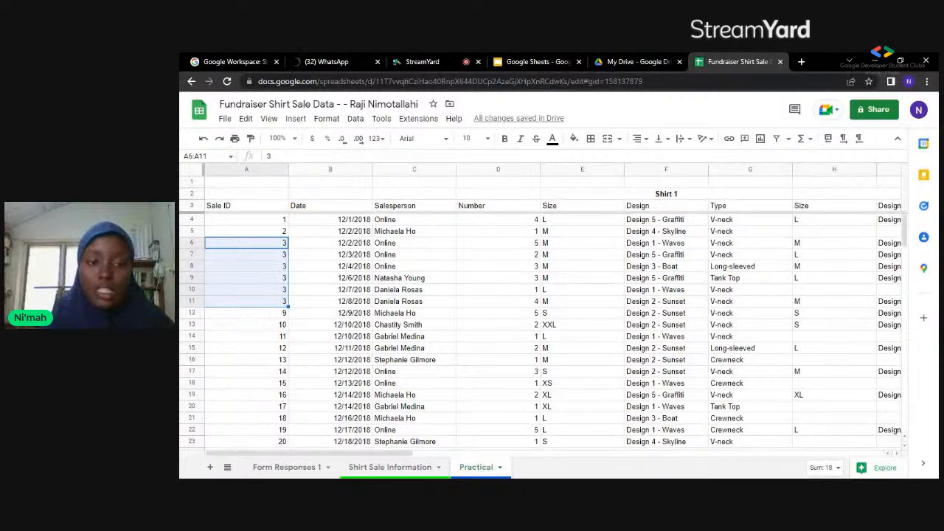
# - Select the first three Sale ID values in cells A4 to A6 as the pattern for filling the column
pyautogui.click(242, 221)
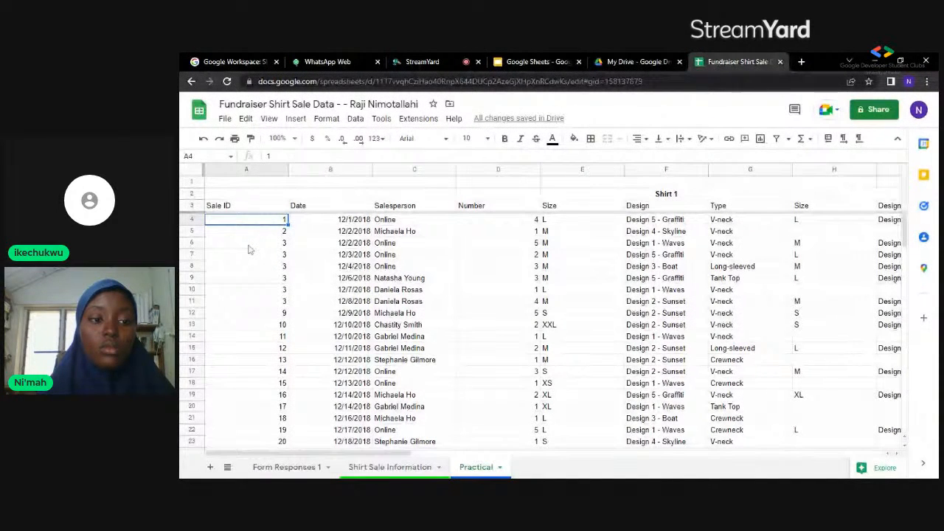
pyautogui.keyDown('shift'); pyautogui.click(286, 243); pyautogui.keyUp('shift')
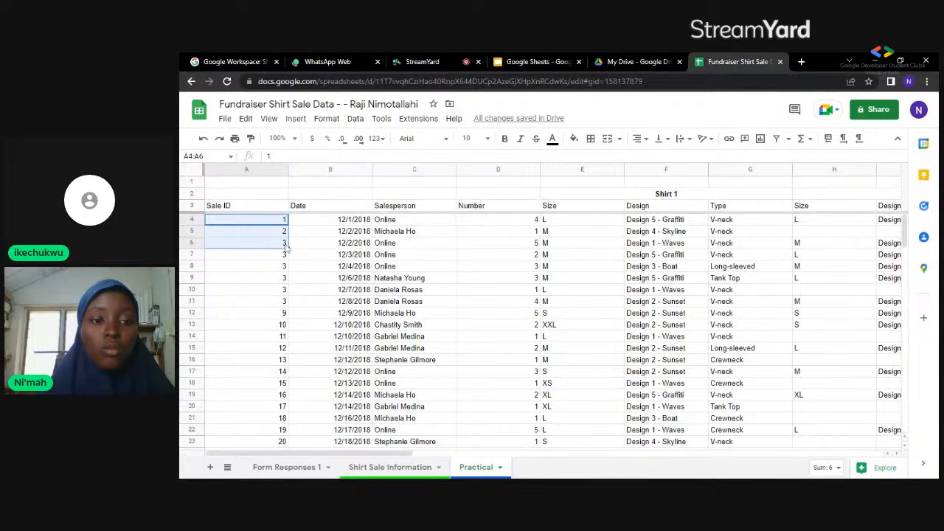
# - Extend the Sale ID number series from cells A4:A6 down to row 29
pyautogui.click(286, 246)
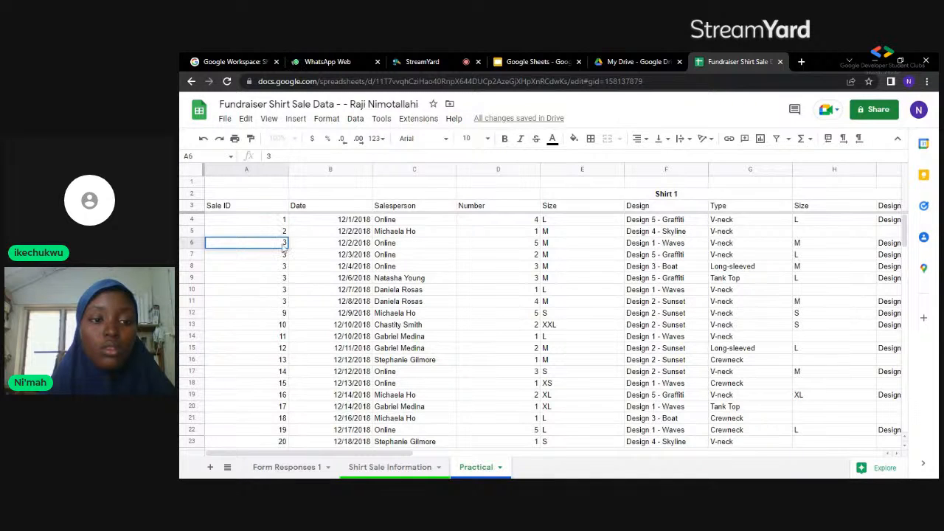
pyautogui.moveTo(280, 219); pyautogui.dragTo(283, 247)
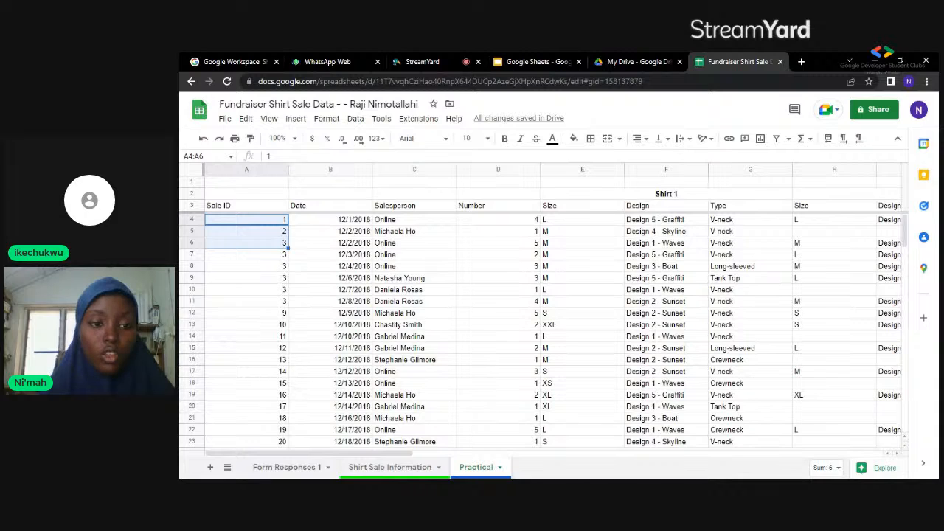
pyautogui.moveTo(288, 248); pyautogui.dragTo(288, 372)
pyautogui.moveTo(287, 421); pyautogui.dragTo(286, 391)
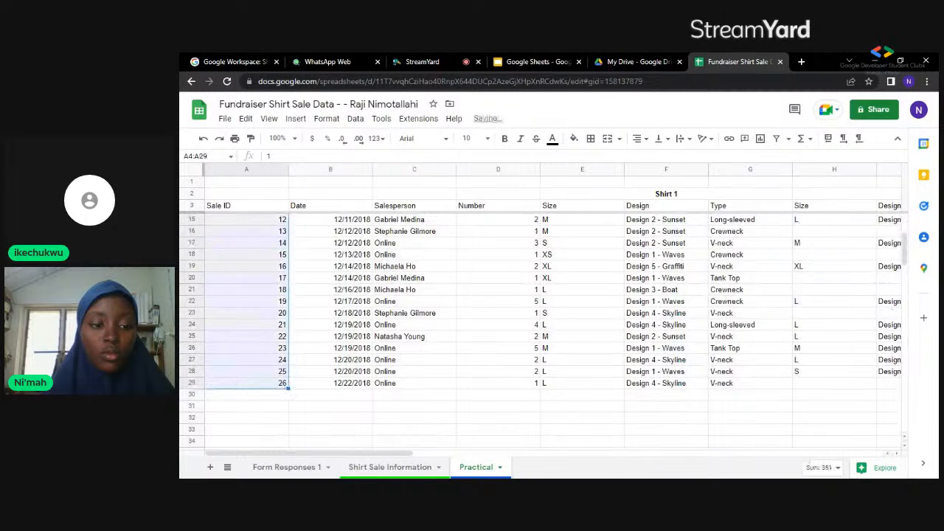
pyautogui.click(217, 382)
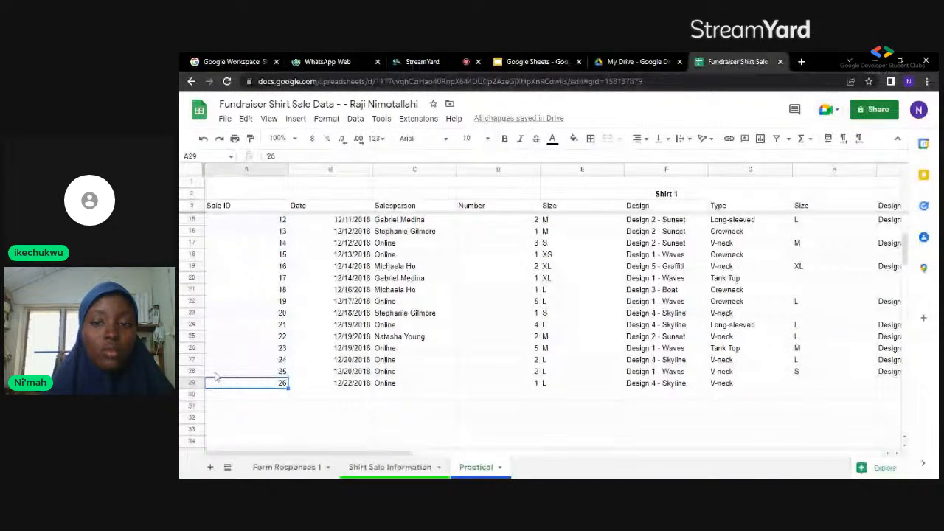
# - Review the Sale ID numbering from the last filled row back up to the first entries
pyautogui.press('Up')
pyautogui.press('Up')
pyautogui.press('Up')
pyautogui.press('Up')
pyautogui.press('Up')
pyautogui.press('Up')
pyautogui.press('Up')
pyautogui.press('Up')
pyautogui.press('Up')
pyautogui.press('Up')
pyautogui.press('Up')
pyautogui.press('Up')
pyautogui.press('Up')
pyautogui.press('Up')
pyautogui.press('Up')
pyautogui.press('Up')
pyautogui.press('Up')
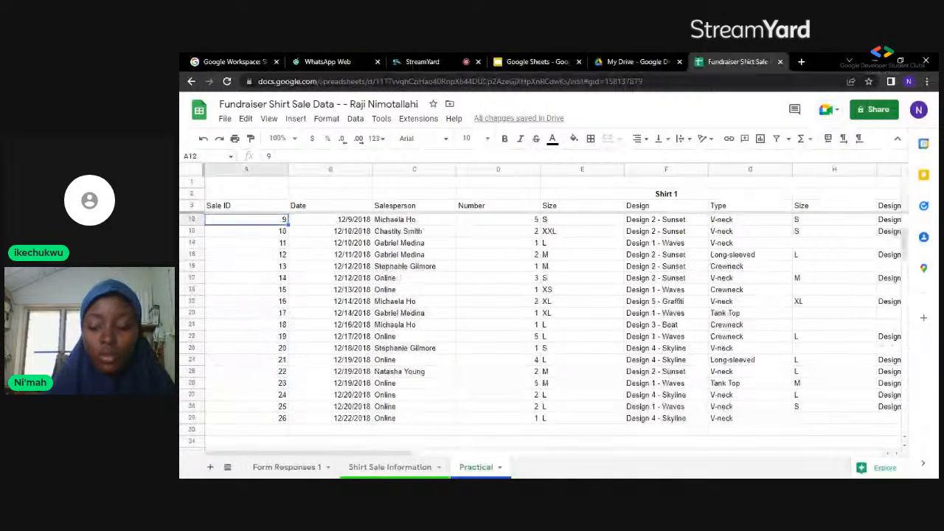
pyautogui.press('Up')
pyautogui.press('Up')
pyautogui.press('Up')
pyautogui.press('Up')
pyautogui.press('Up')
pyautogui.press('Up')
pyautogui.press('Up')
pyautogui.press('Up')
pyautogui.press('Up')
pyautogui.press('Up')
pyautogui.press('Up')
pyautogui.press('Down')
pyautogui.press('Down')
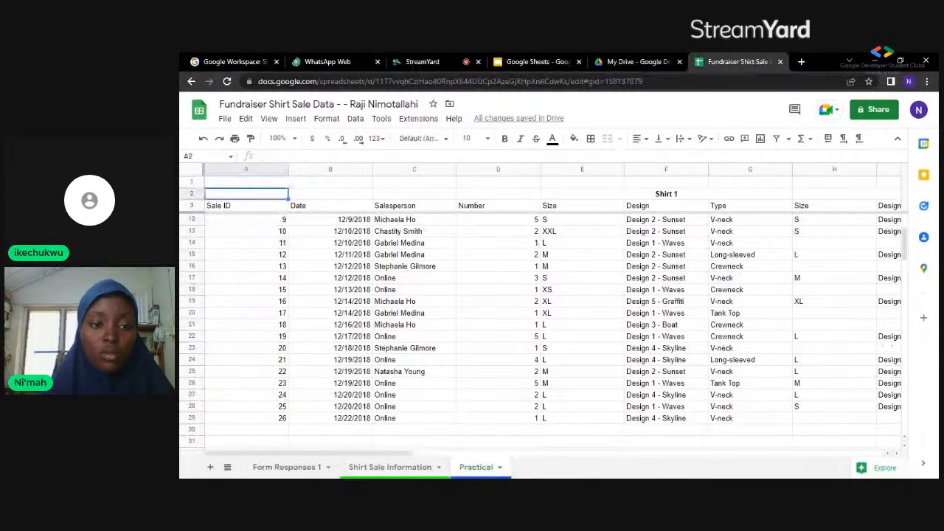
pyautogui.press('Down')
pyautogui.press('Down')
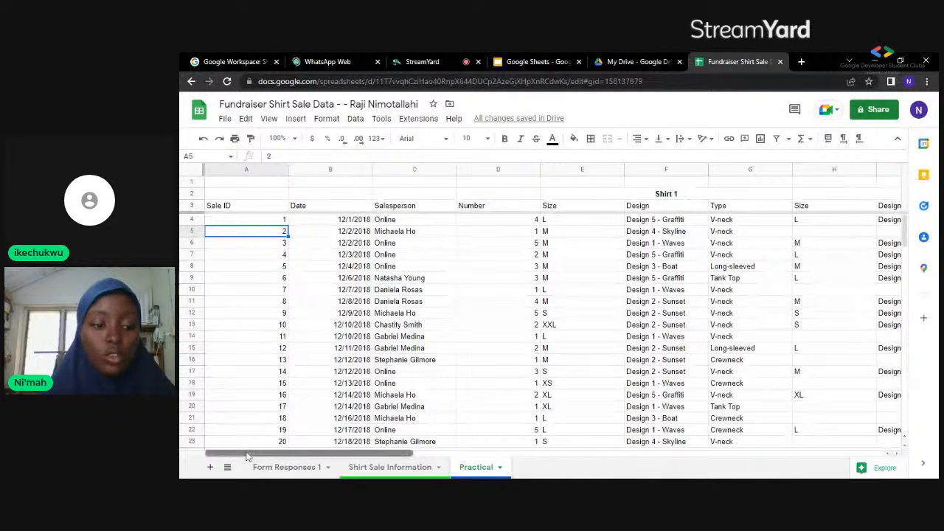
# - Freeze the first column, Sale ID, of the Practical sheet
pyautogui.moveTo(247, 456); pyautogui.dragTo(279, 457)
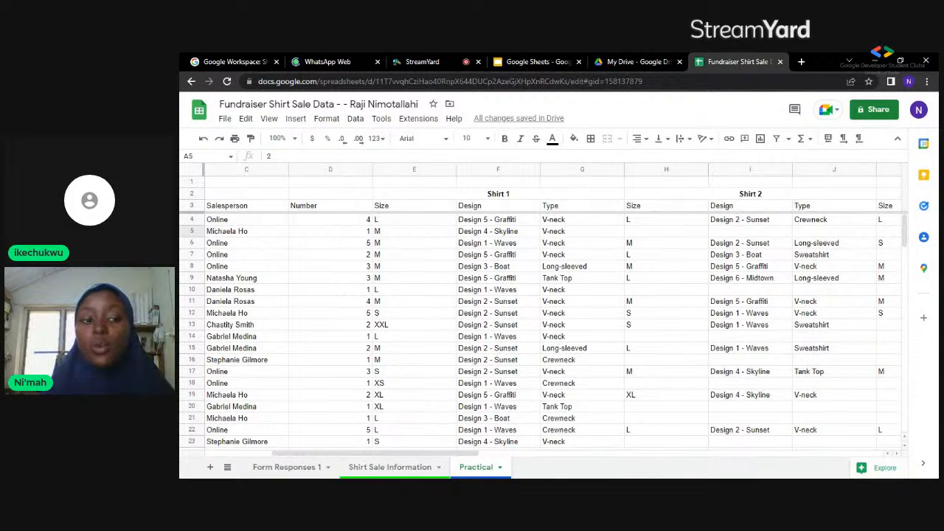
pyautogui.moveTo(298, 456); pyautogui.dragTo(204, 457)
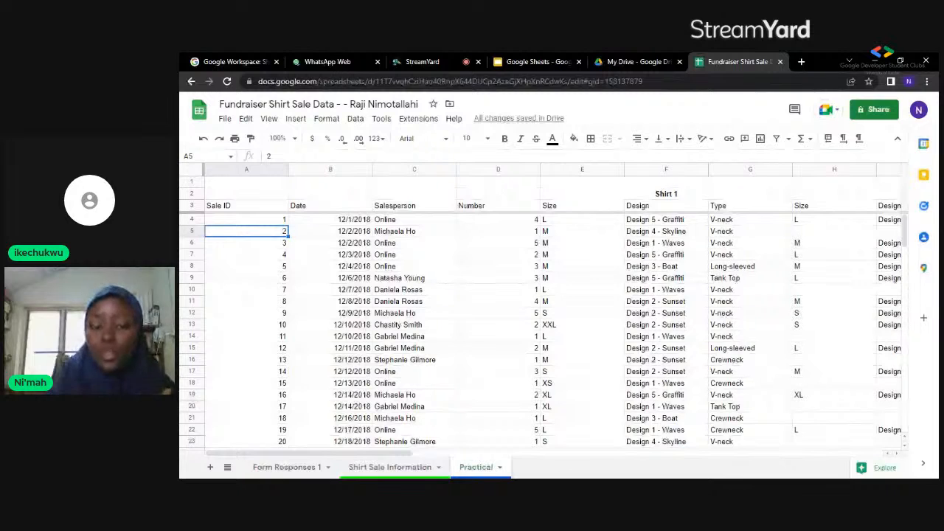
pyautogui.click(246, 170)
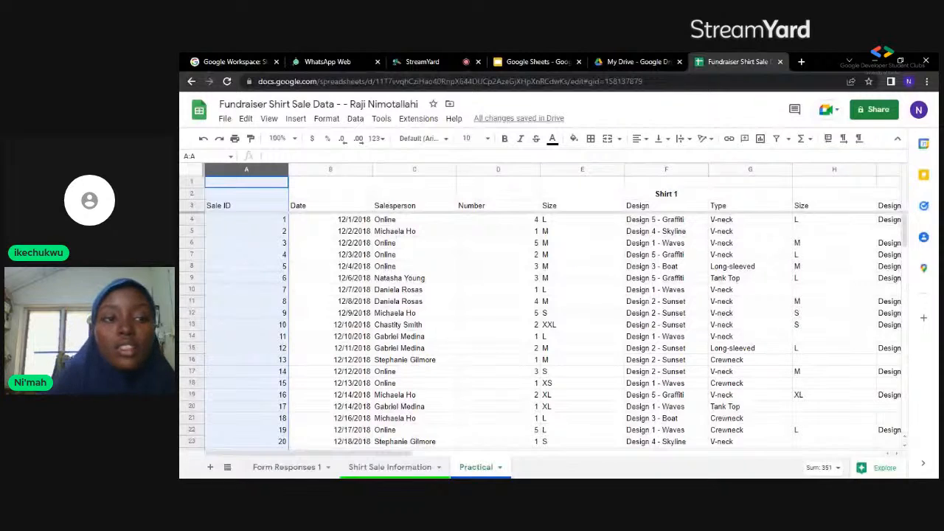
pyautogui.click(325, 170)
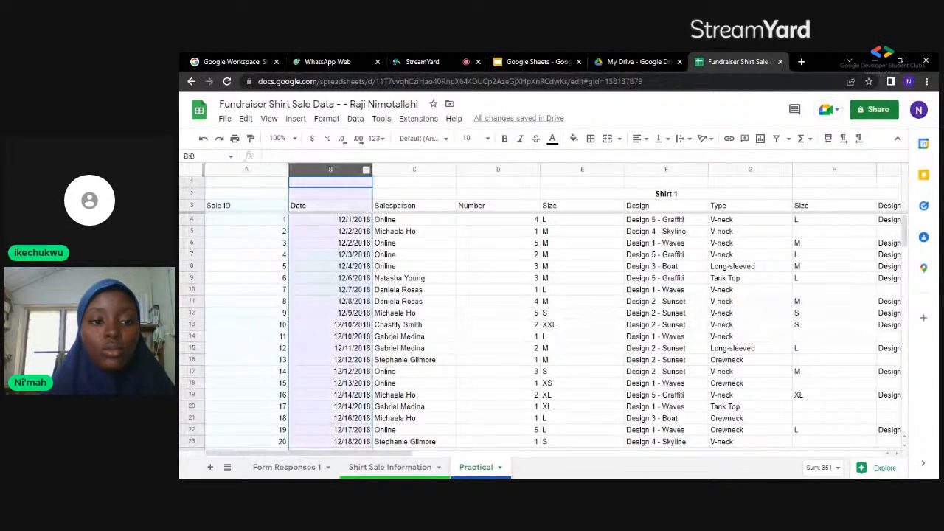
pyautogui.hotkey('alt', 'o')
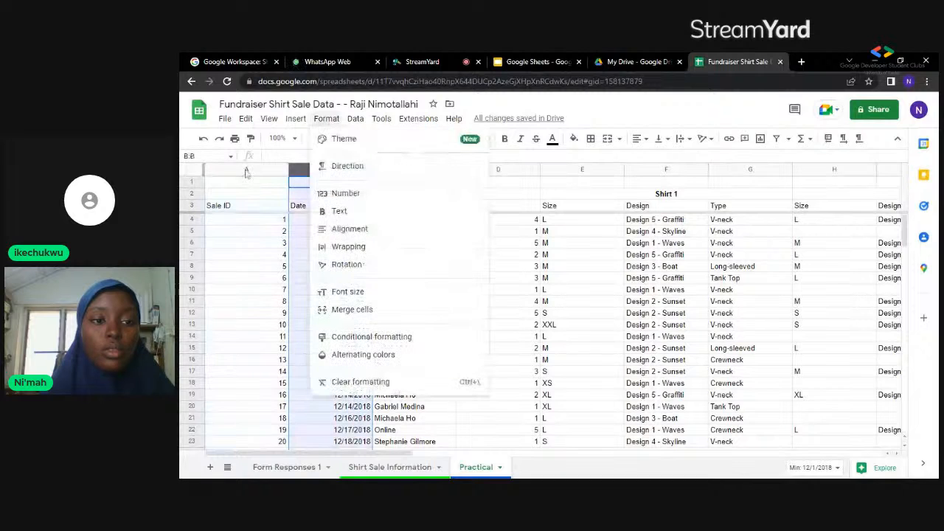
pyautogui.click(245, 170)
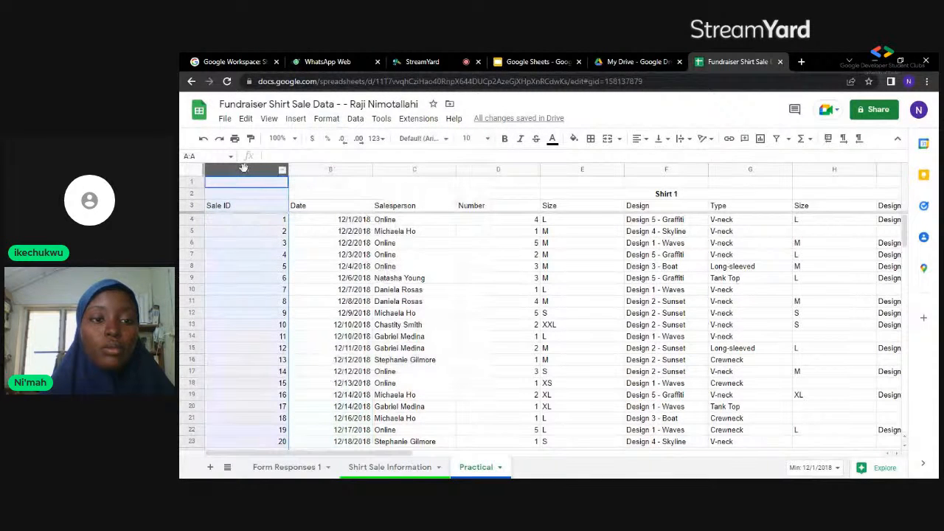
pyautogui.click(326, 119)
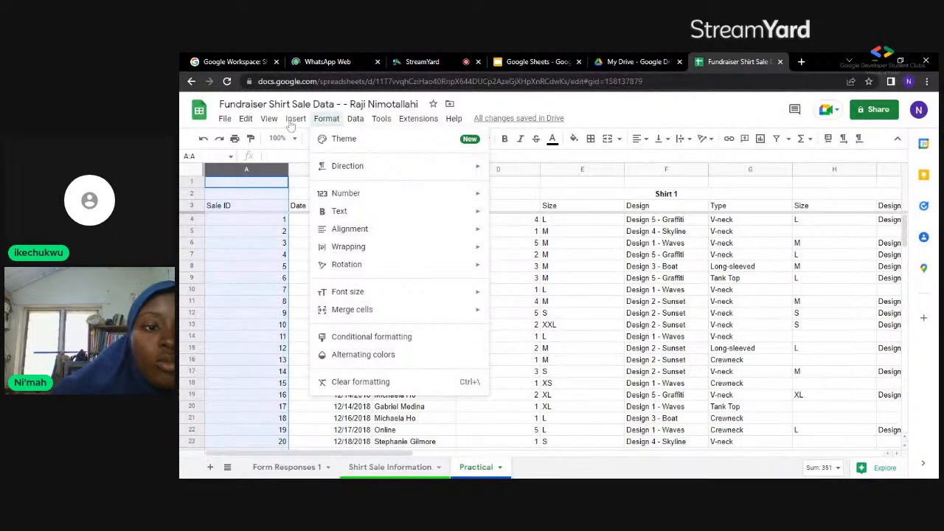
pyautogui.click(292, 124)
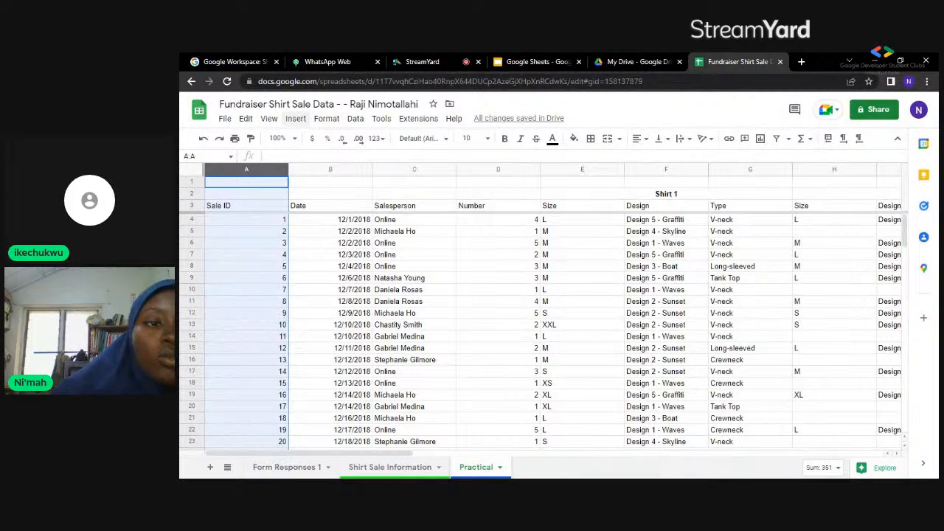
pyautogui.click(295, 118)
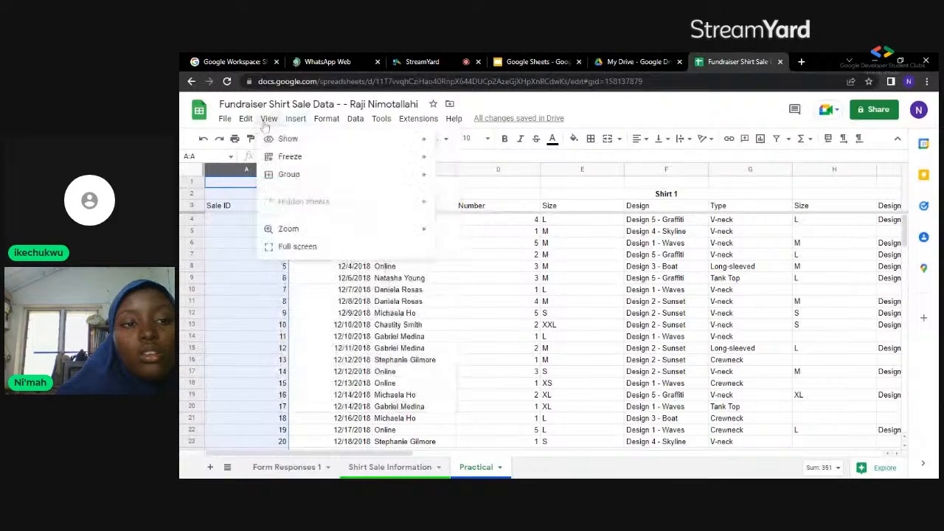
pyautogui.click(267, 121)
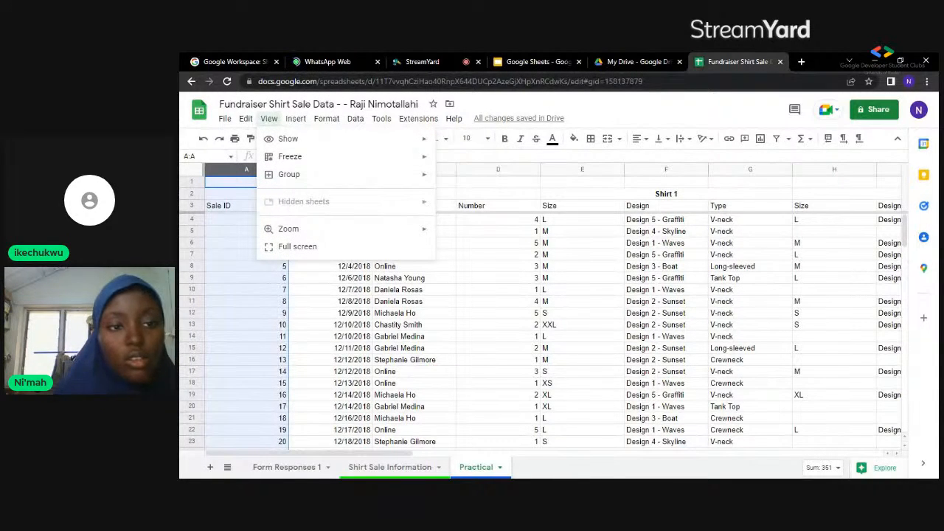
pyautogui.moveTo(329, 157)
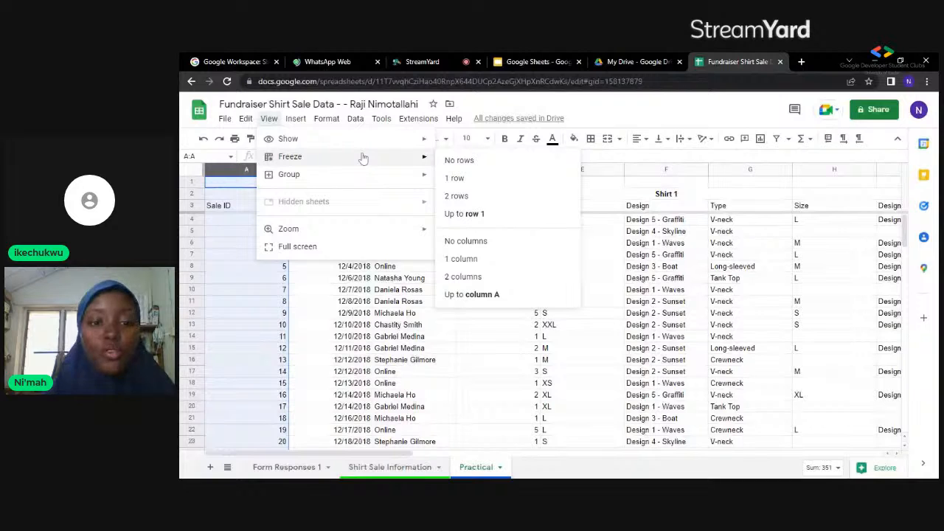
pyautogui.click(461, 258)
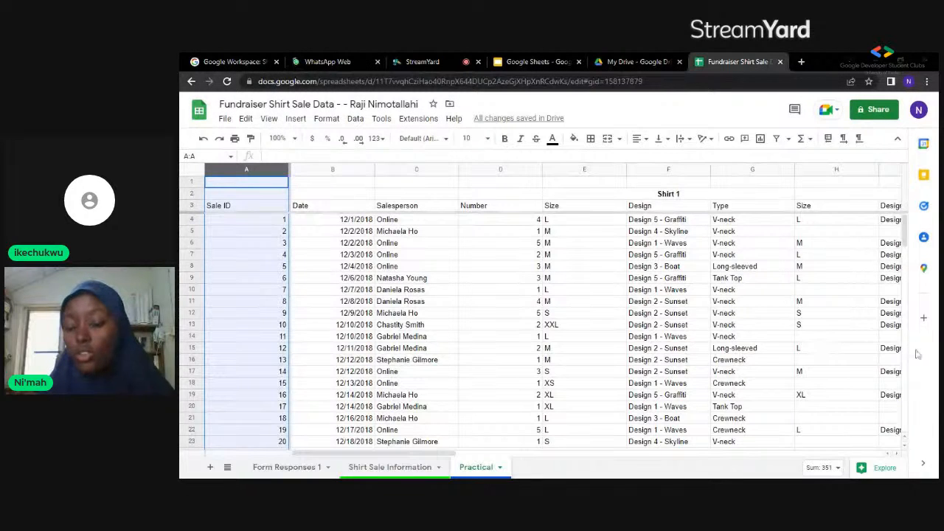
# - Examine the Shirt 1 to Shirt 3 columns alongside the frozen Sale ID column and return to the first columns
pyautogui.moveTo(524, 290); pyautogui.dragTo(888, 348)
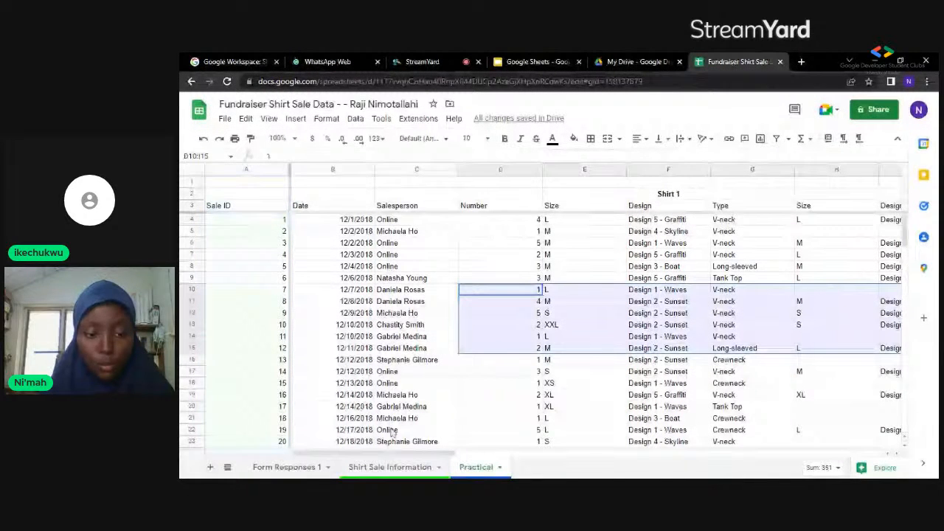
pyautogui.moveTo(500, 371); pyautogui.dragTo(403, 457)
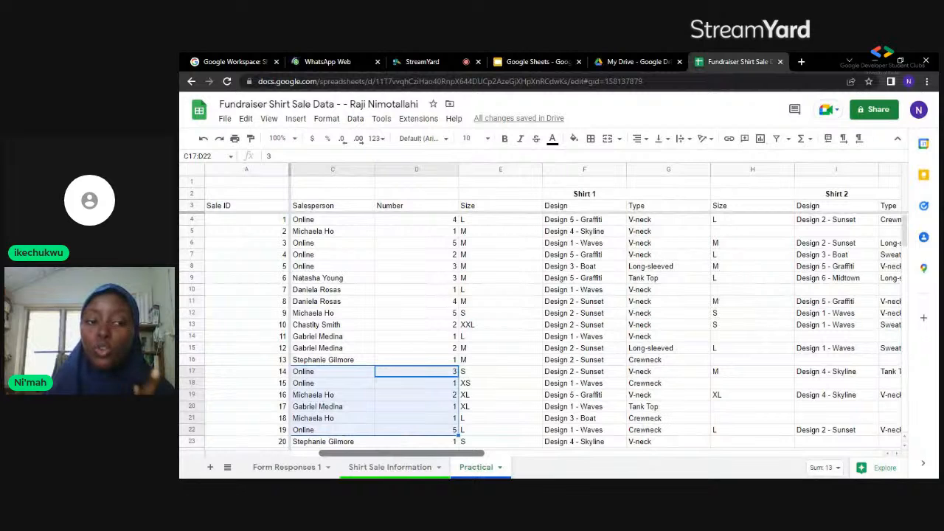
pyautogui.moveTo(404, 454); pyautogui.dragTo(418, 455)
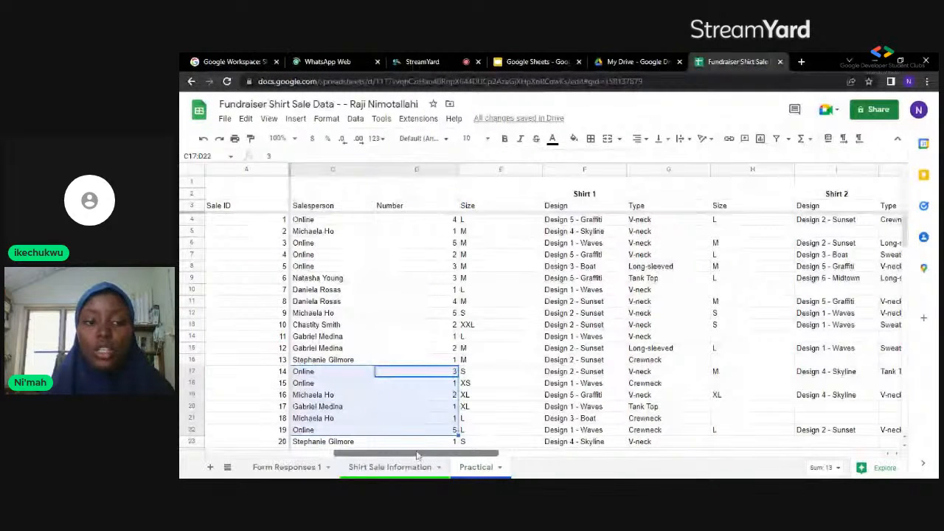
pyautogui.hscroll(-2, 428, 226)
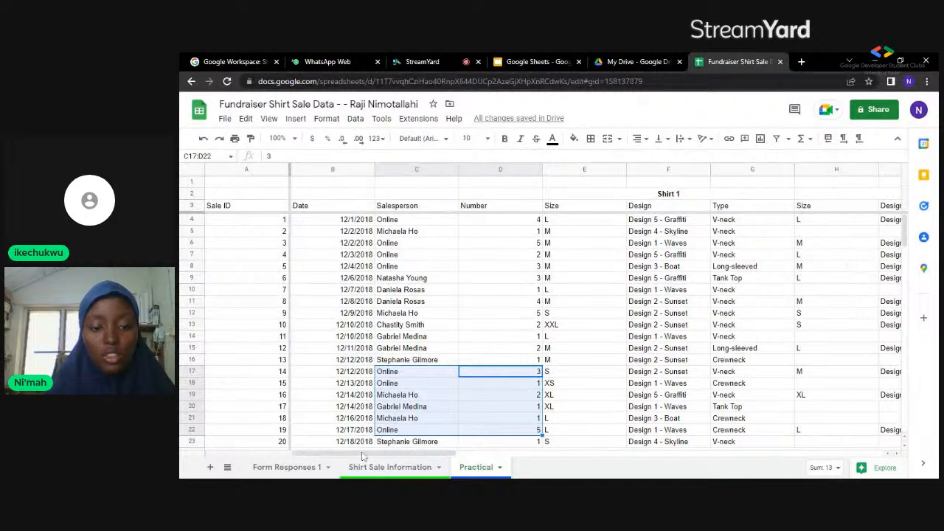
pyautogui.hotkey('ctrl', 'z')
pyautogui.moveTo(362, 457); pyautogui.dragTo(417, 459)
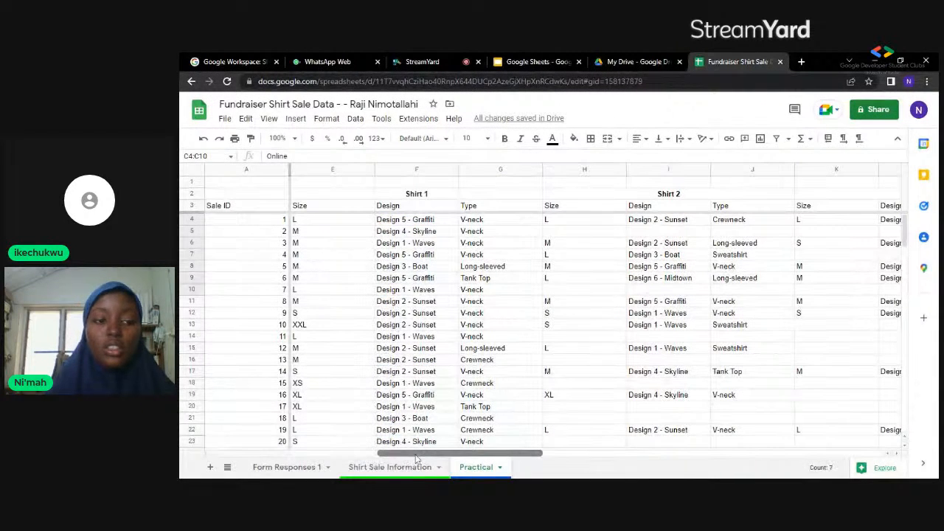
pyautogui.moveTo(416, 457); pyautogui.dragTo(446, 457)
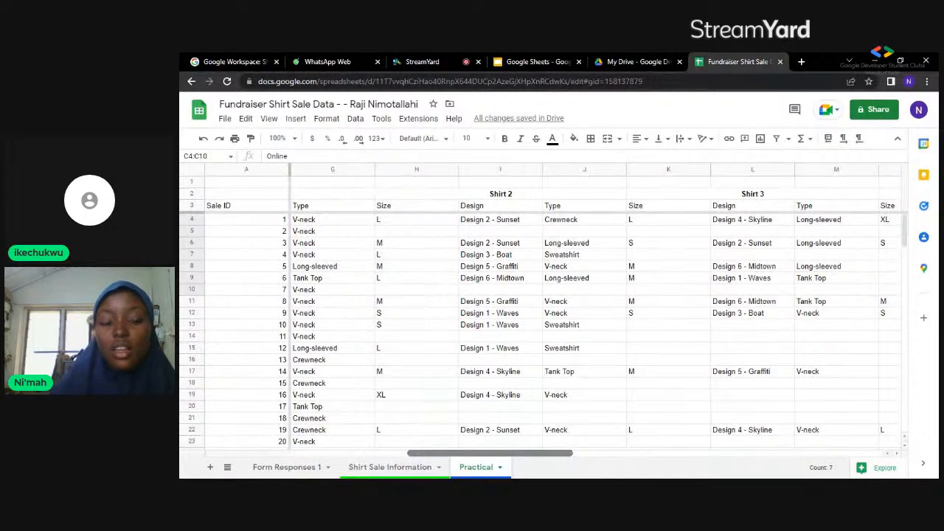
pyautogui.moveTo(453, 456); pyautogui.dragTo(466, 456)
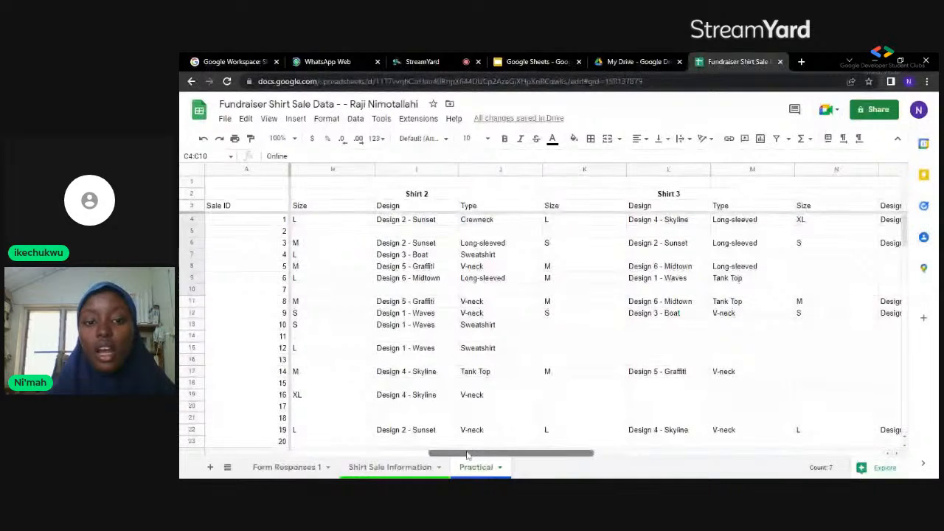
pyautogui.moveTo(467, 455); pyautogui.dragTo(479, 453)
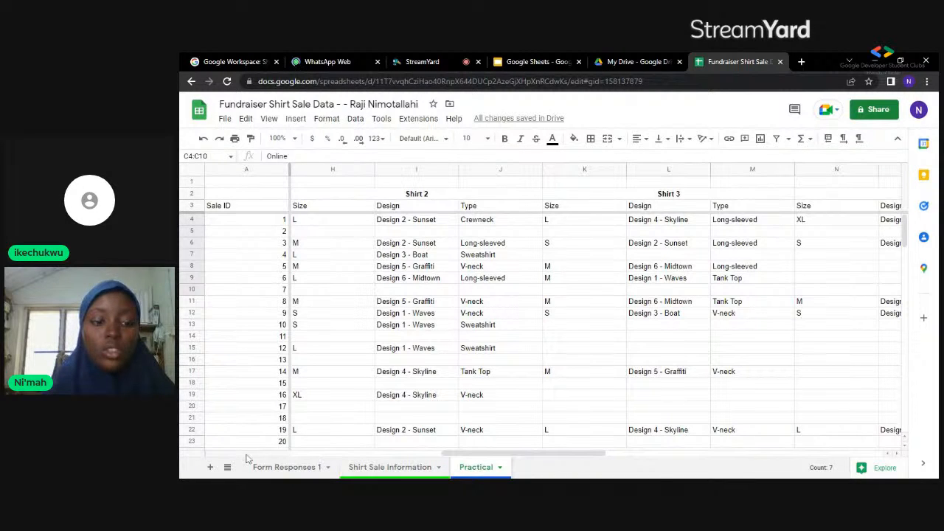
pyautogui.hscroll(-5, 248, 459)
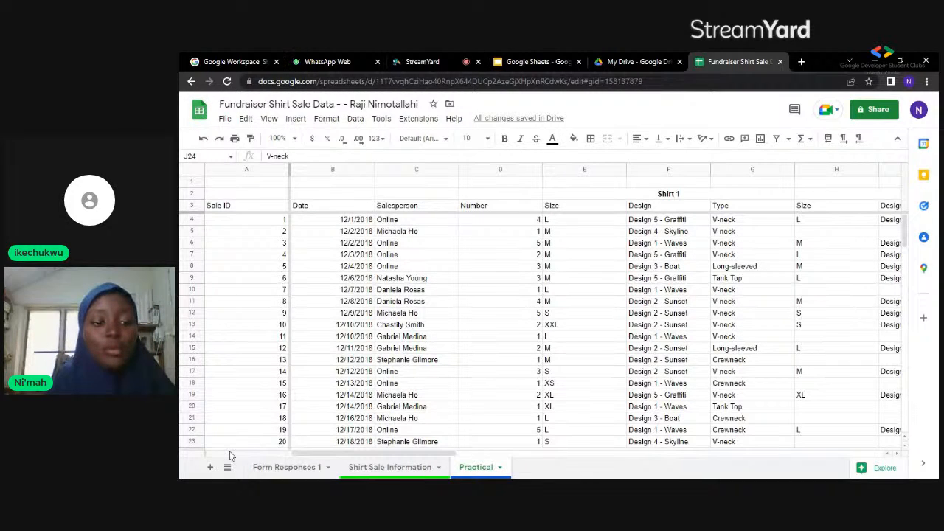
# - Consult the lesson outline in the Google Slides presentation and switch back to the fundraiser spreadsheet in Google Sheets
pyautogui.click(548, 59)
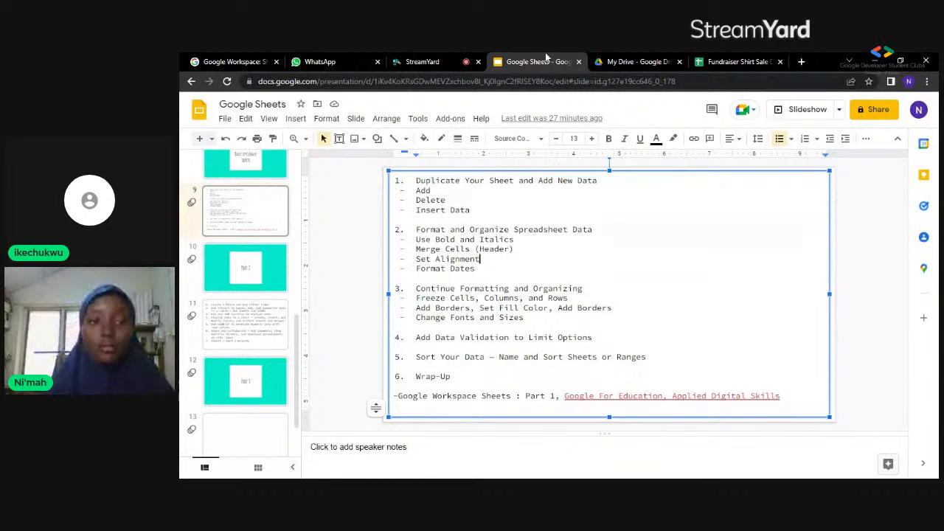
pyautogui.moveTo(545, 54); pyautogui.dragTo(457, 56)
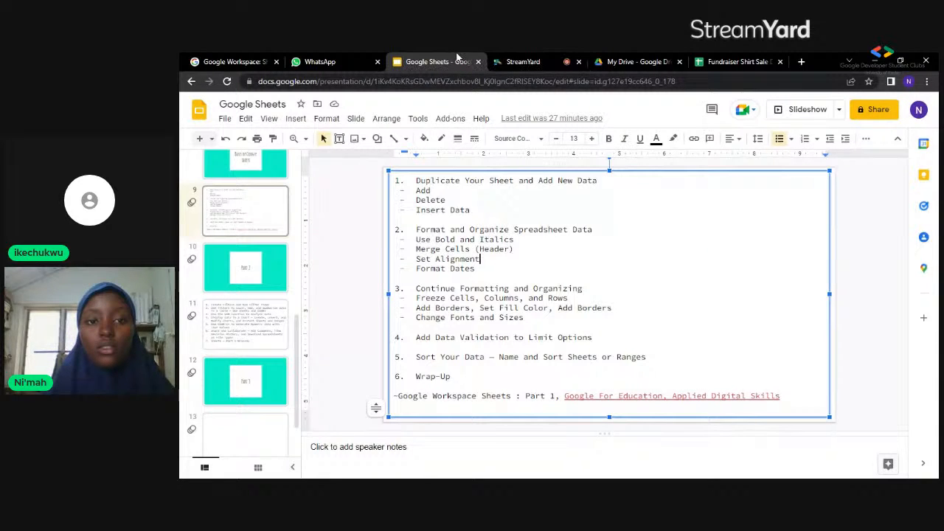
pyautogui.click(706, 61)
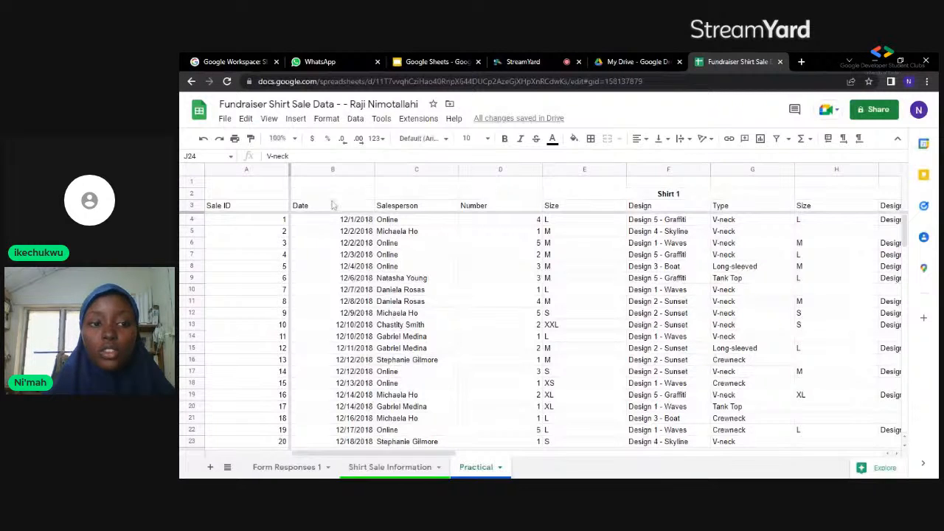
# - Apply outer borders in the thick solid line style to the whole Sale ID column
pyautogui.click(271, 172)
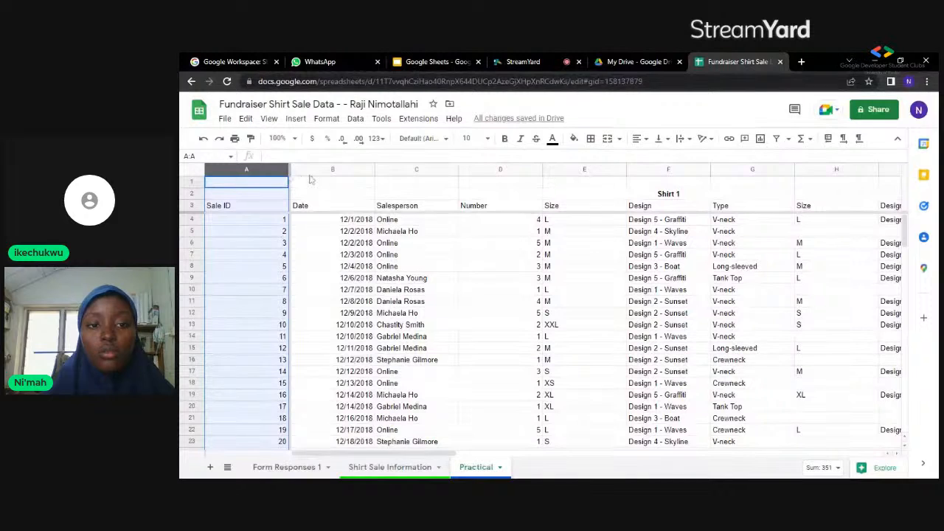
pyautogui.click(415, 157)
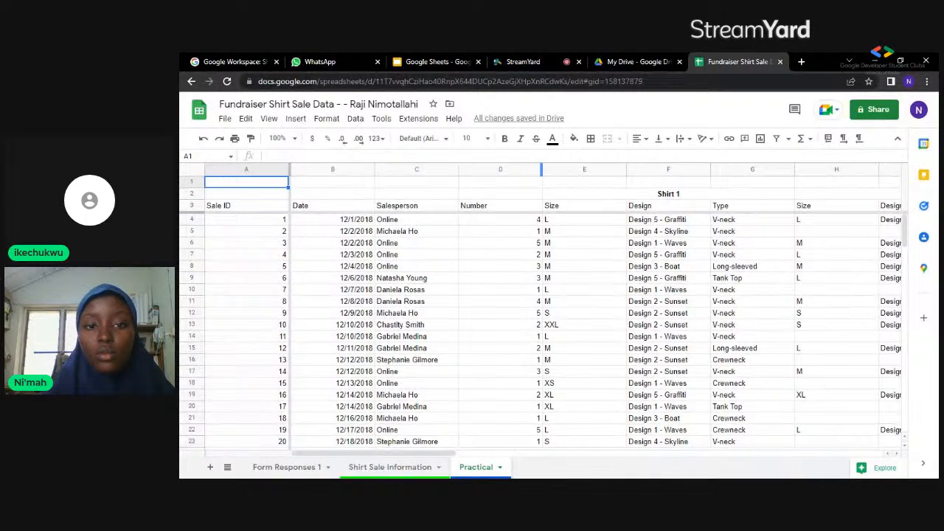
pyautogui.click(591, 144)
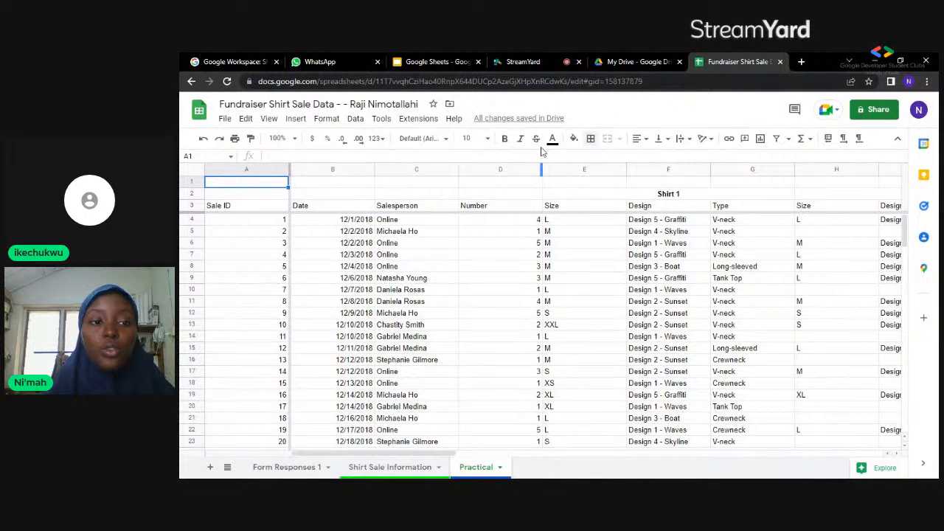
pyautogui.click(253, 170)
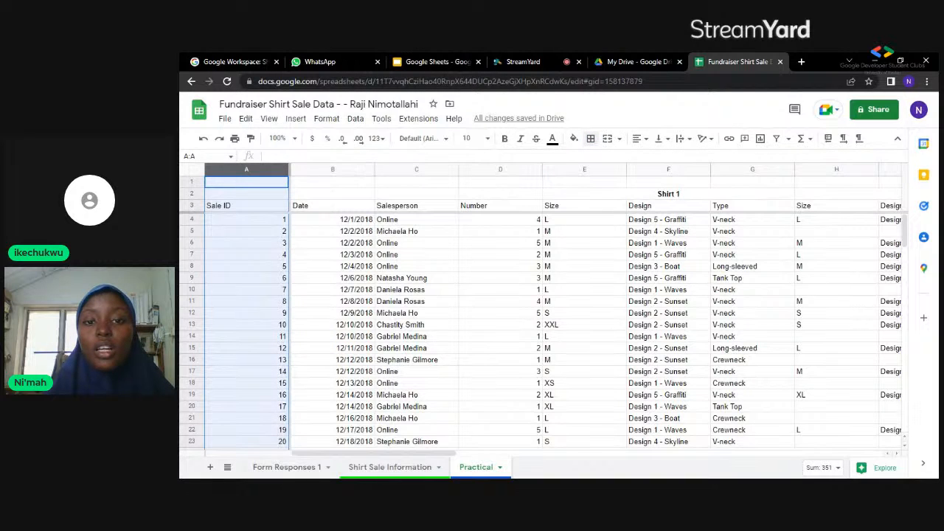
pyautogui.click(591, 141)
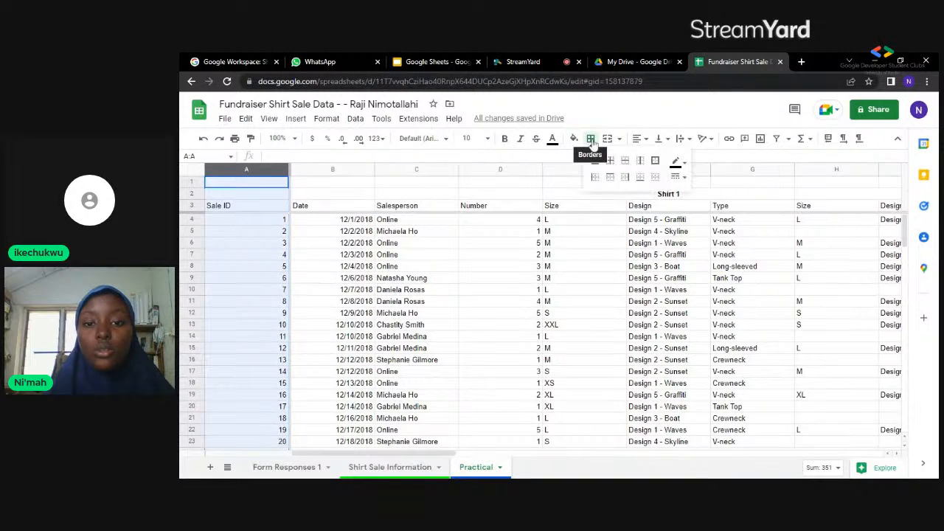
pyautogui.click(656, 164)
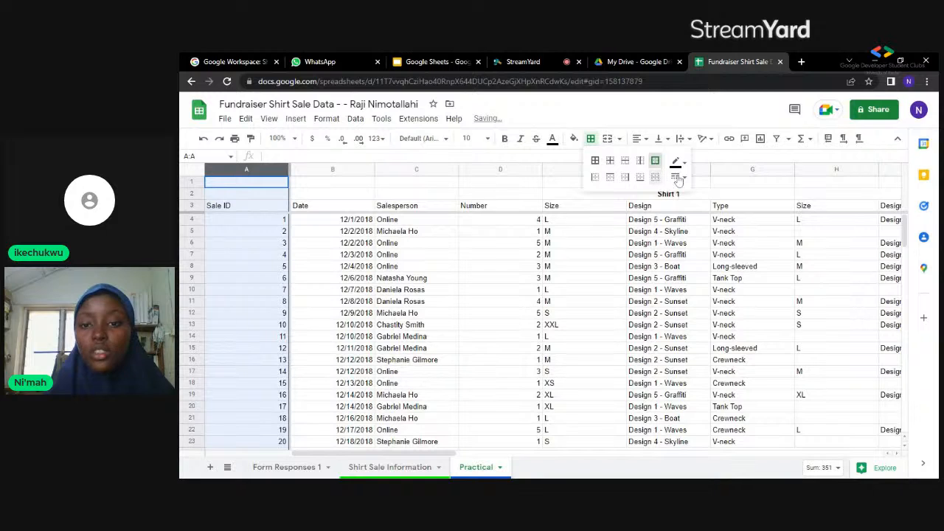
pyautogui.click(676, 178)
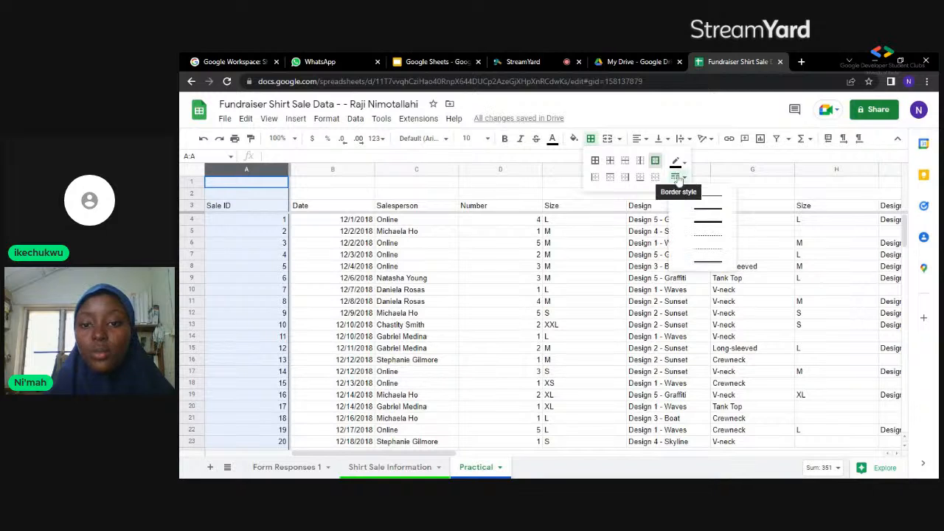
pyautogui.click(707, 222)
pyautogui.doubleClick(708, 223)
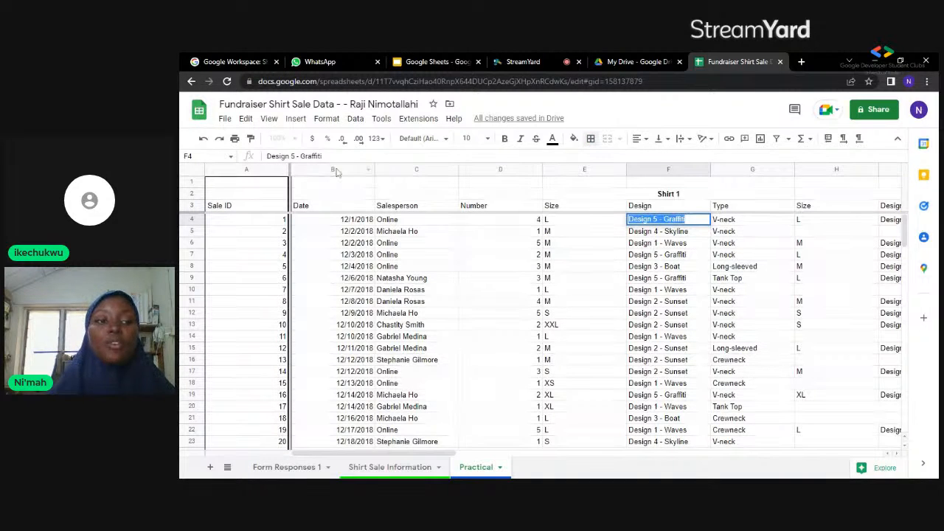
# - Apply outer borders to the whole Date column
pyautogui.click(335, 170)
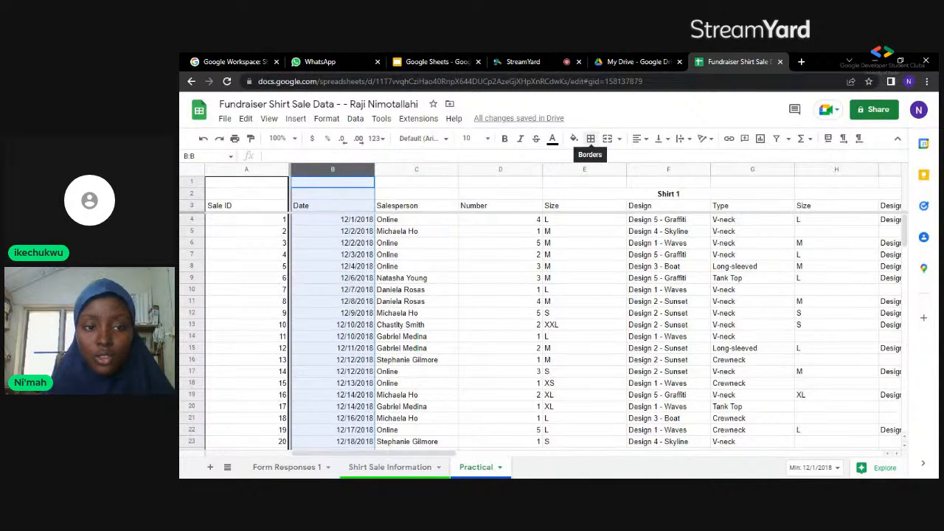
pyautogui.click(592, 142)
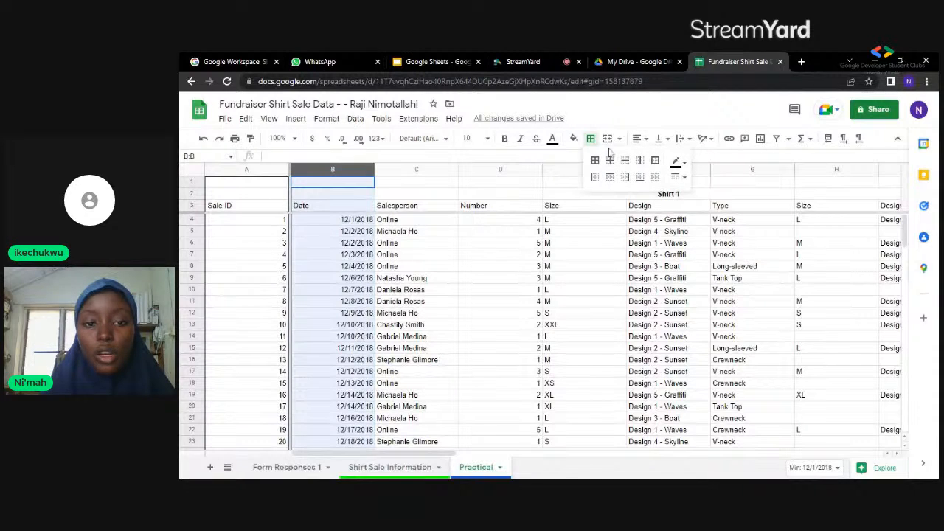
pyautogui.click(655, 161)
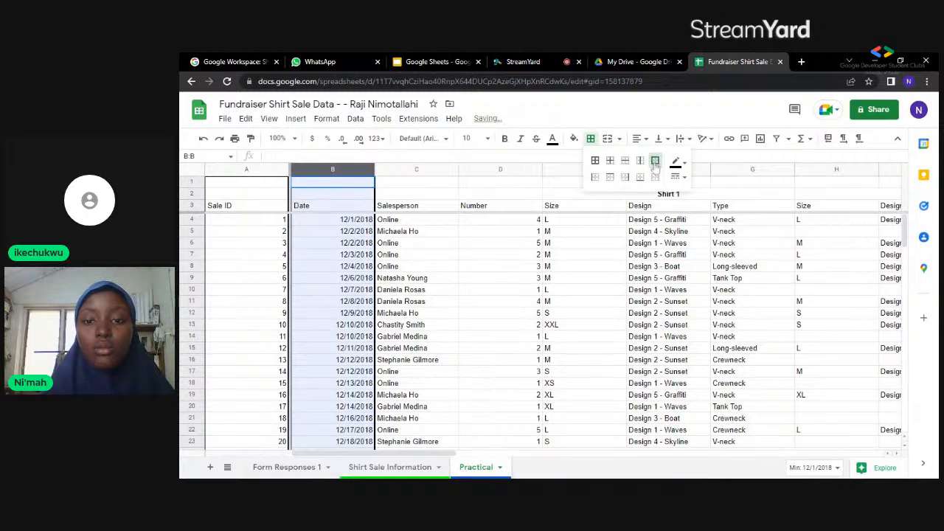
pyautogui.click(677, 177)
pyautogui.click(677, 179)
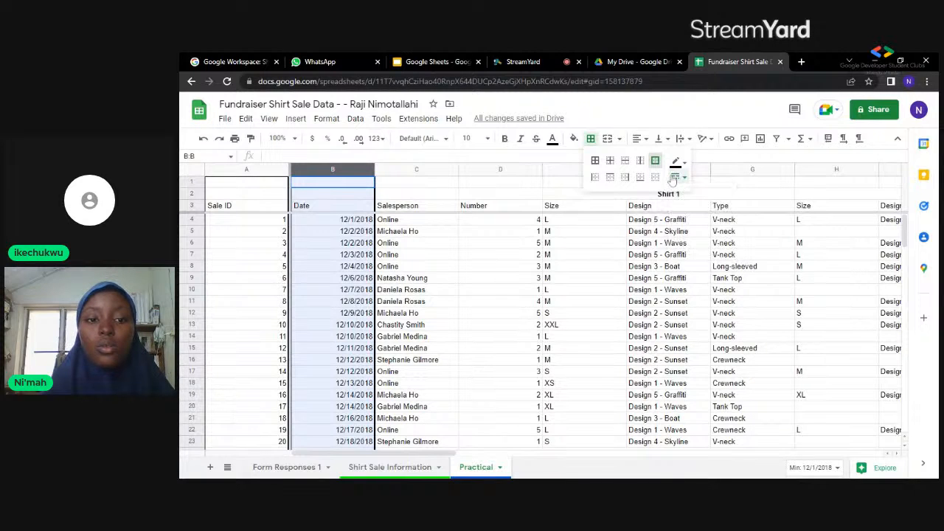
# - Apply outer borders to the Salesperson column and separately to the Number column
pyautogui.click(432, 176)
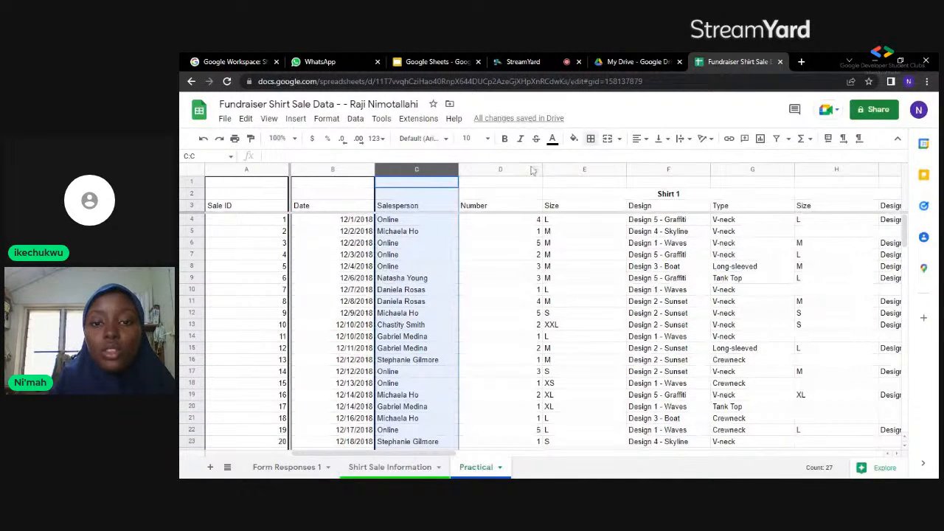
pyautogui.click(590, 138)
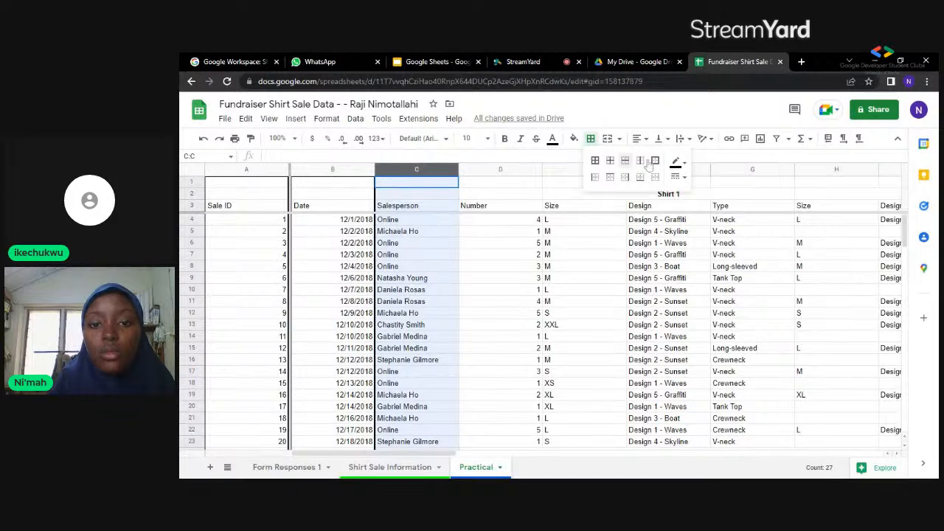
pyautogui.click(655, 161)
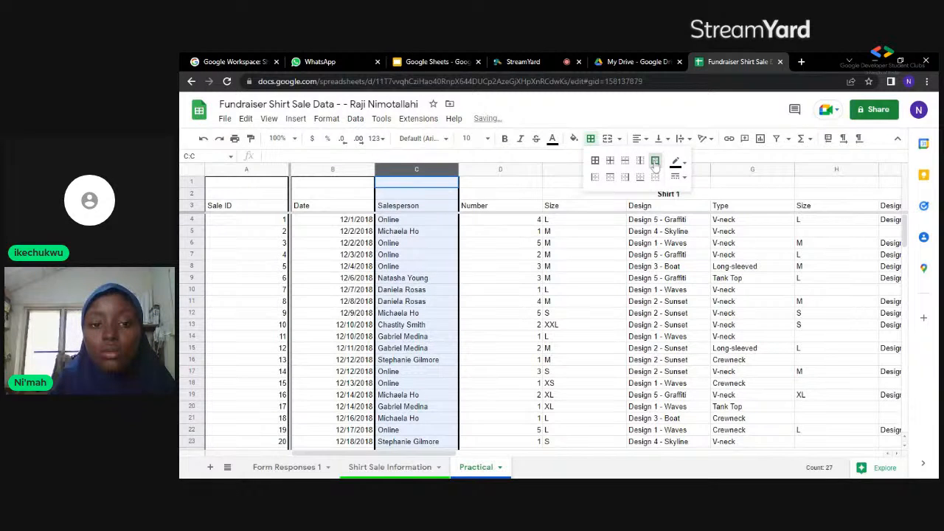
pyautogui.click(509, 170)
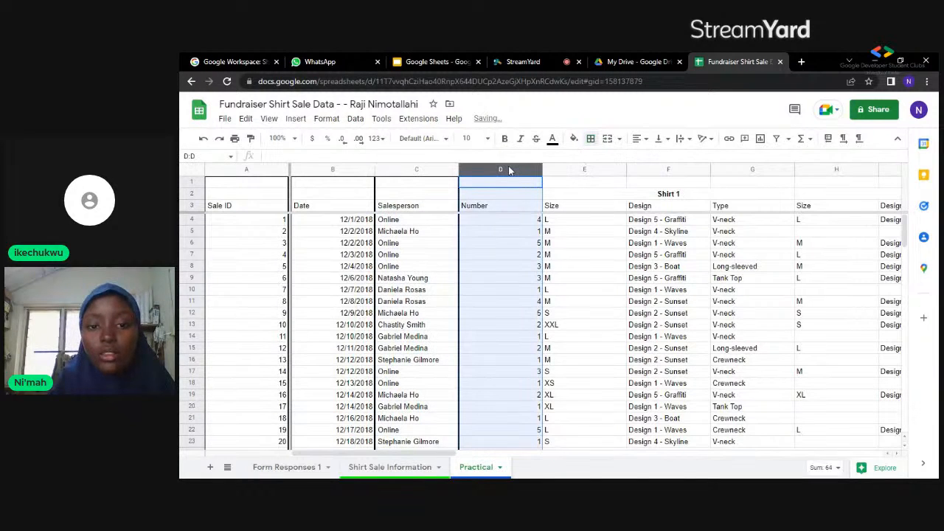
pyautogui.click(592, 141)
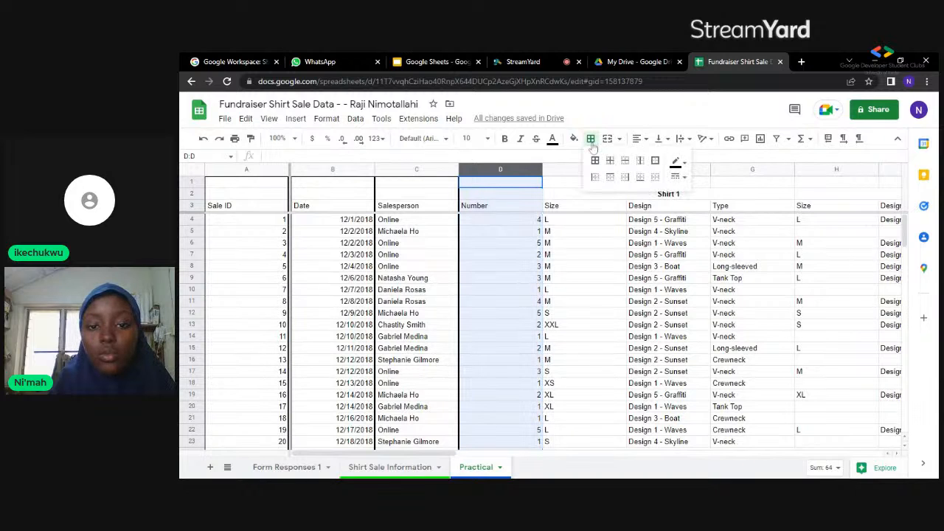
pyautogui.click(656, 161)
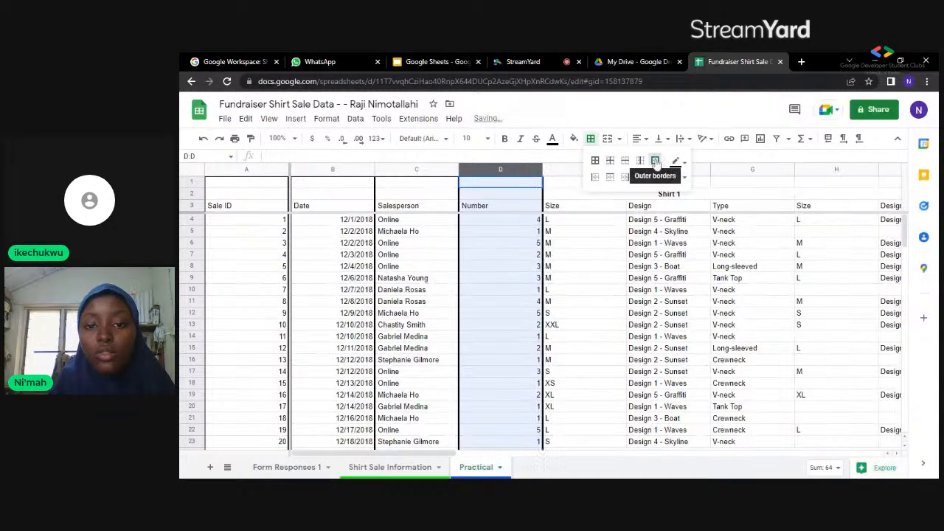
# - Select the Size, Design and Type columns under Shirt 1 (E, F and G) together and apply outer borders to them
pyautogui.click(566, 195)
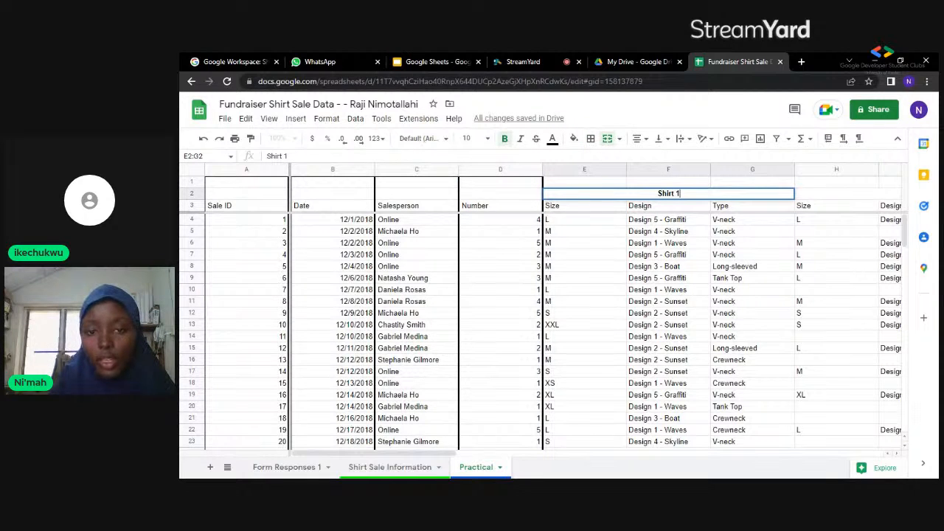
pyautogui.click(606, 186)
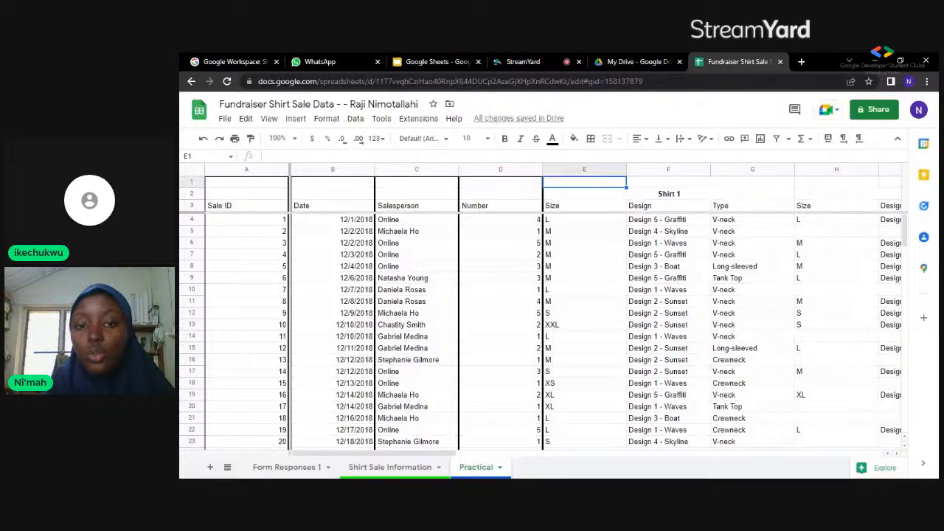
pyautogui.click(594, 172)
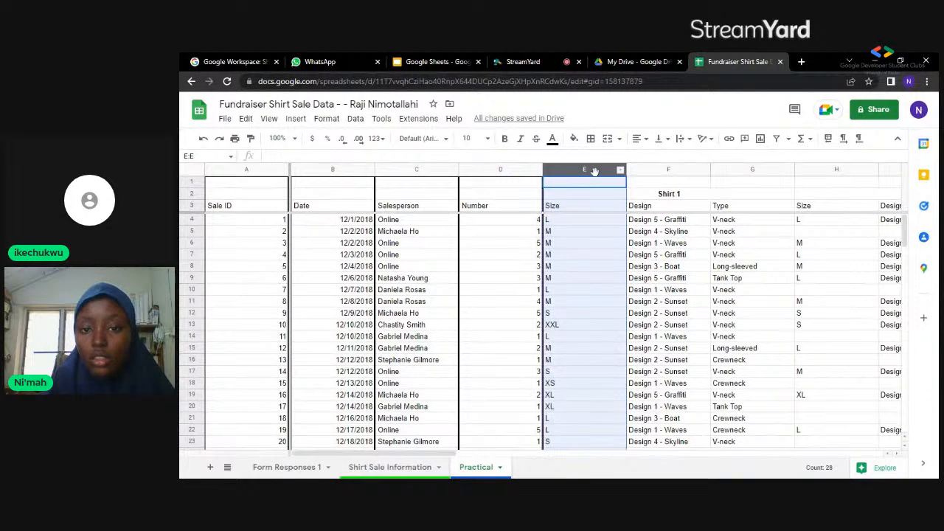
pyautogui.keyDown('ctrl'); pyautogui.click(665, 172); pyautogui.keyUp('ctrl')
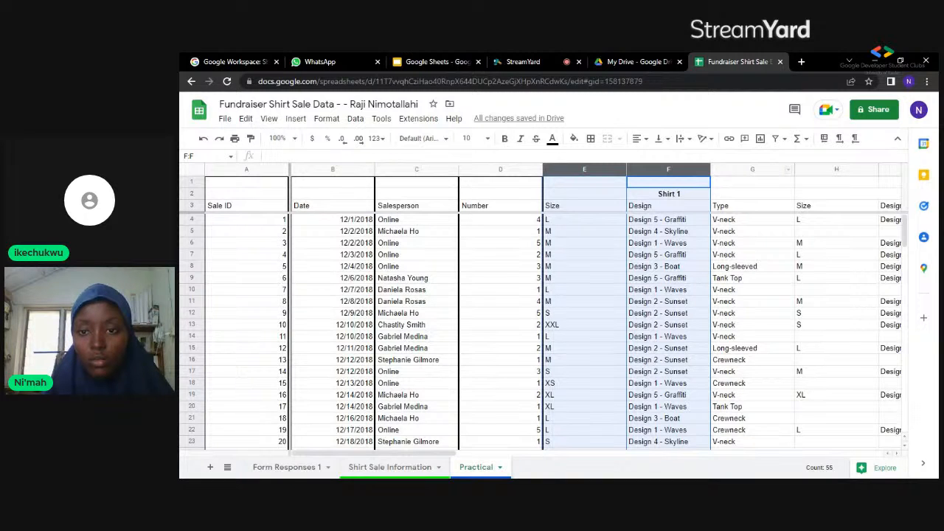
pyautogui.keyDown('ctrl'); pyautogui.click(739, 169); pyautogui.keyUp('ctrl')
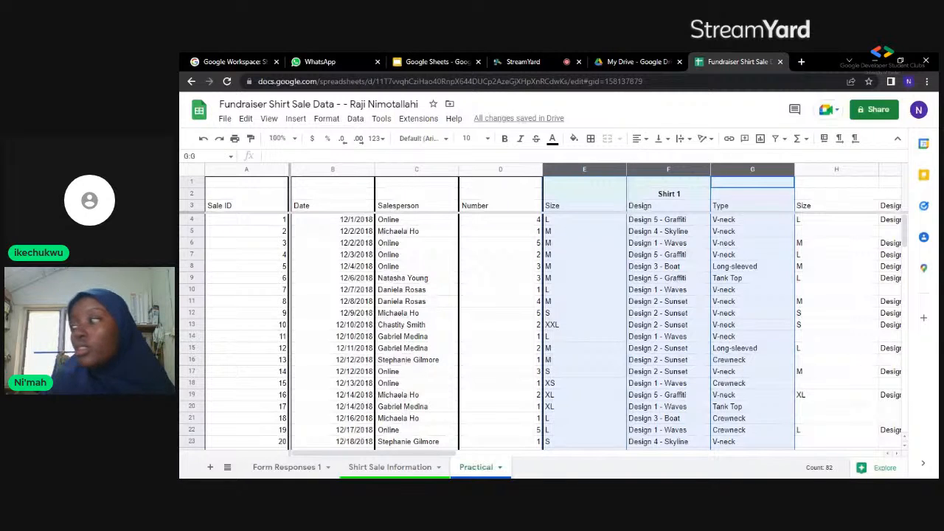
pyautogui.click(591, 139)
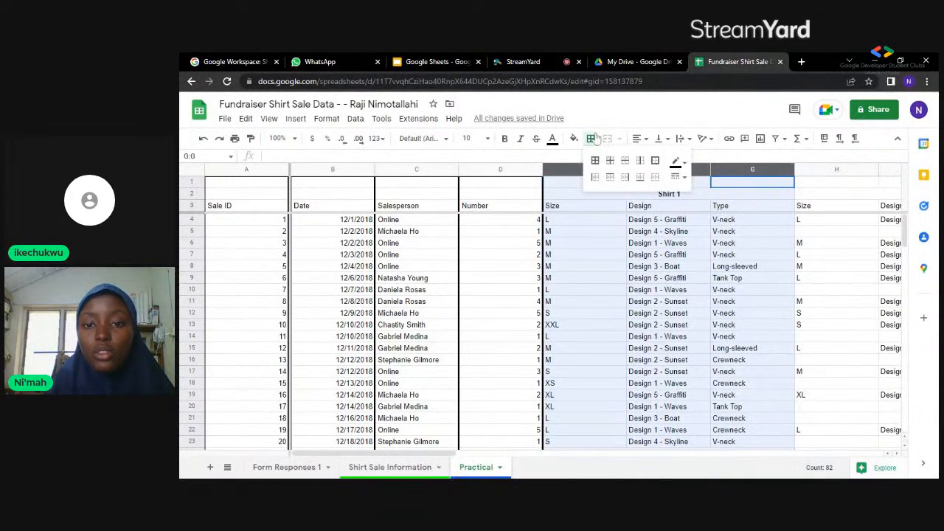
pyautogui.click(657, 163)
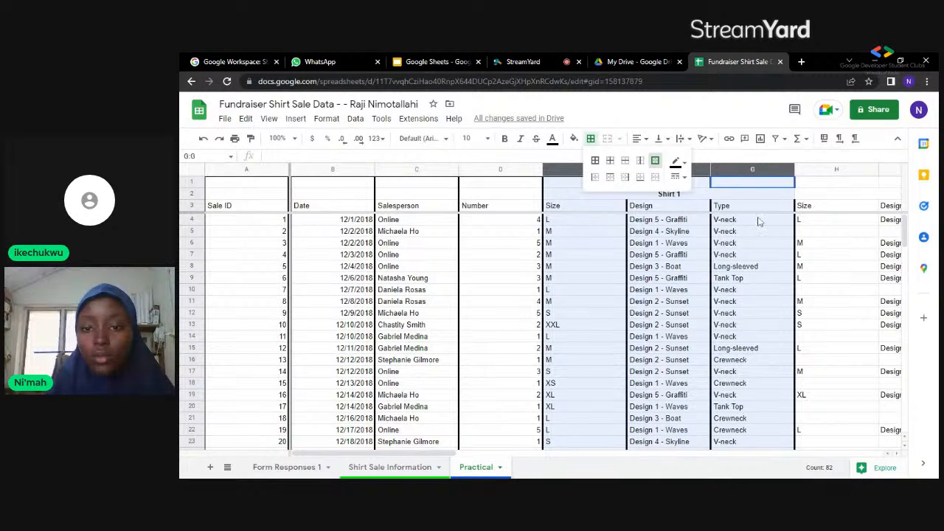
pyautogui.click(730, 109)
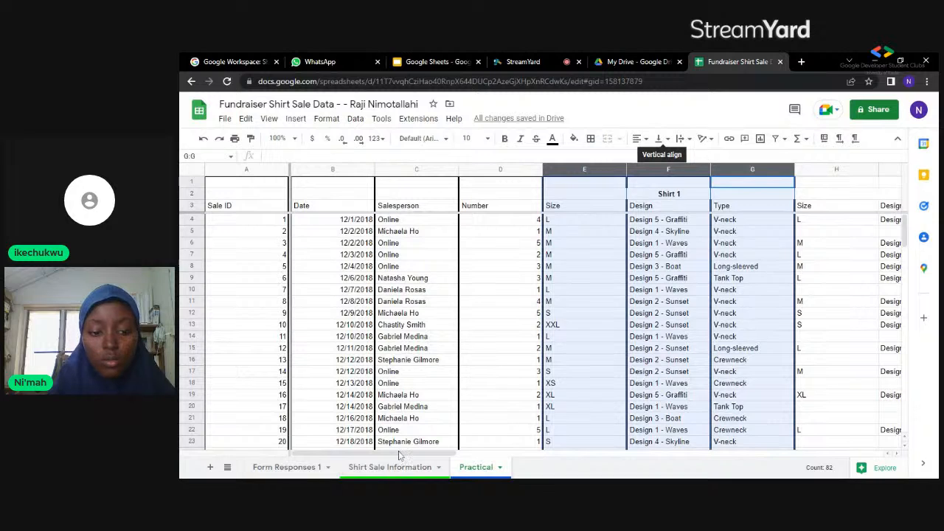
pyautogui.click(518, 304)
pyautogui.hscroll(1, 426, 457)
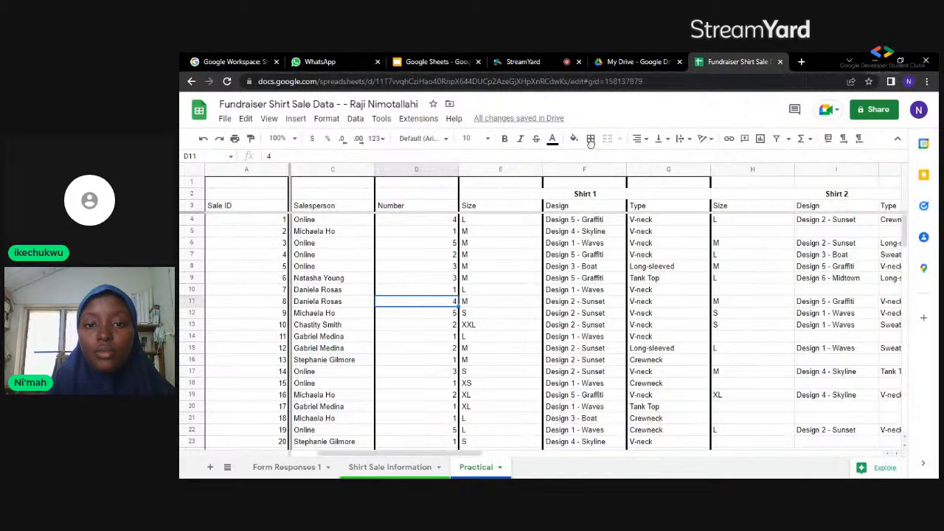
pyautogui.click(587, 193)
pyautogui.click(590, 143)
pyautogui.click(591, 143)
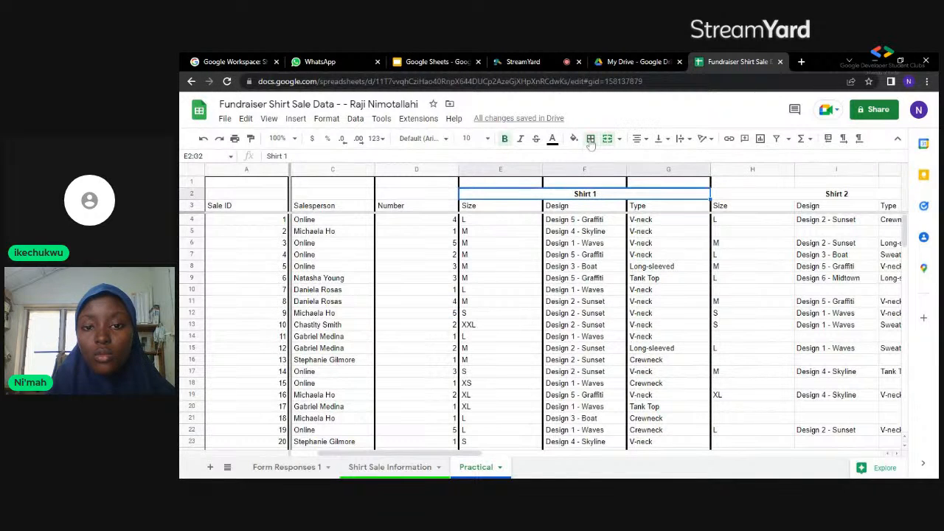
pyautogui.click(591, 144)
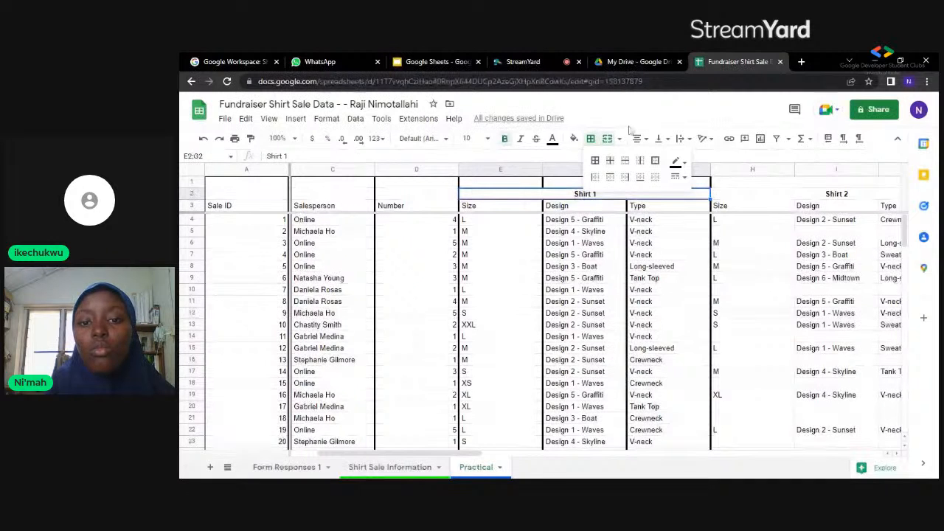
pyautogui.doubleClick(630, 194)
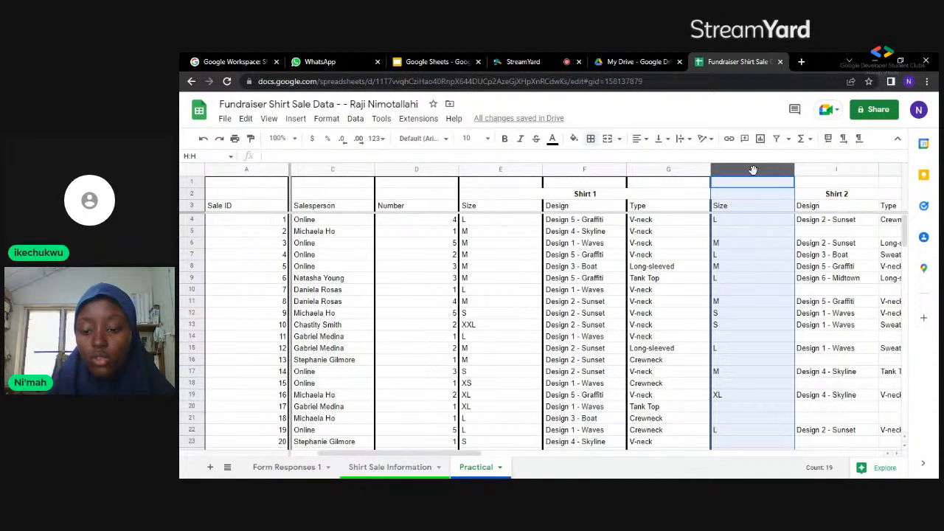
# - Select the Size, Design and Type columns under Shirt 2 (H, I and J) together and apply outer borders to them
pyautogui.moveTo(754, 170); pyautogui.dragTo(805, 169)
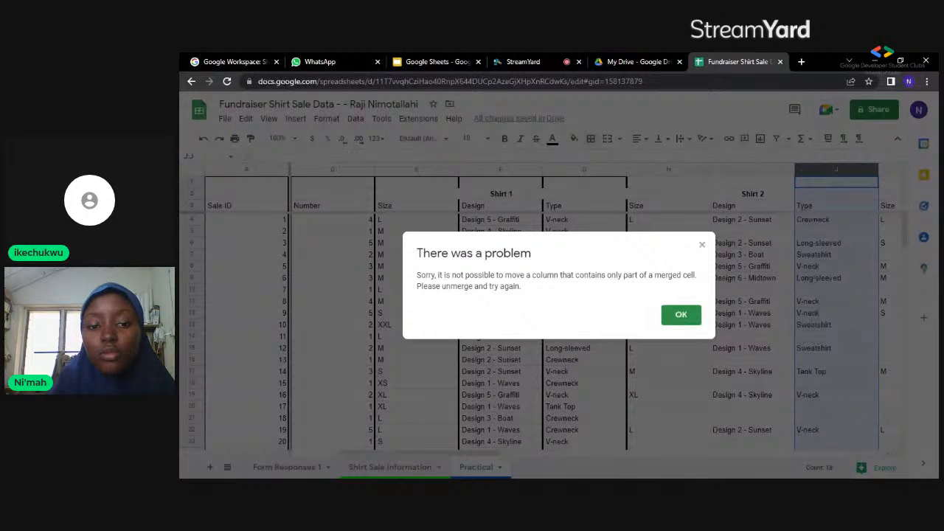
pyautogui.click(691, 317)
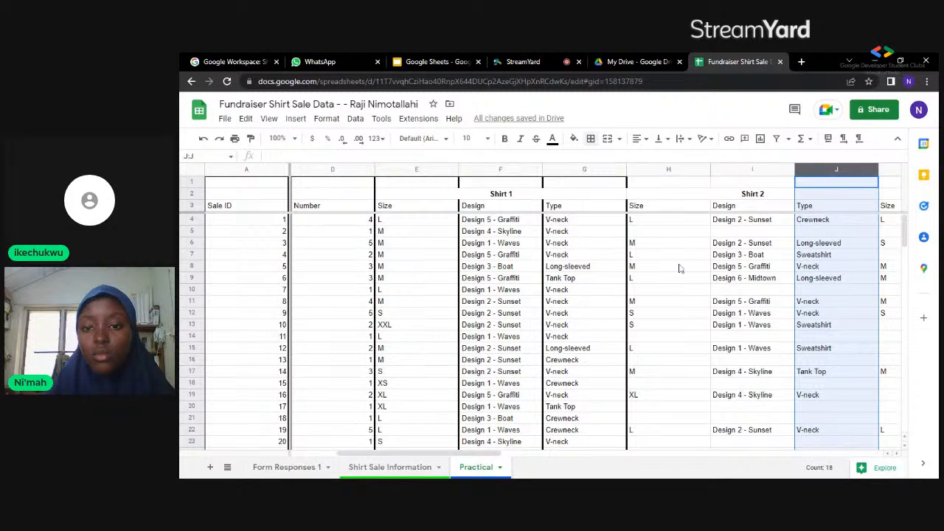
pyautogui.click(682, 169)
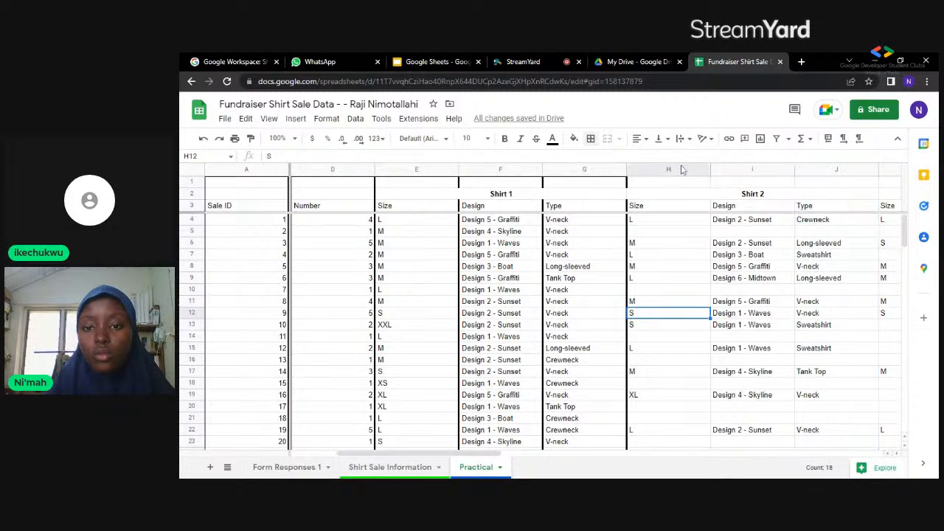
pyautogui.keyDown('ctrl'); pyautogui.click(725, 170); pyautogui.keyUp('ctrl')
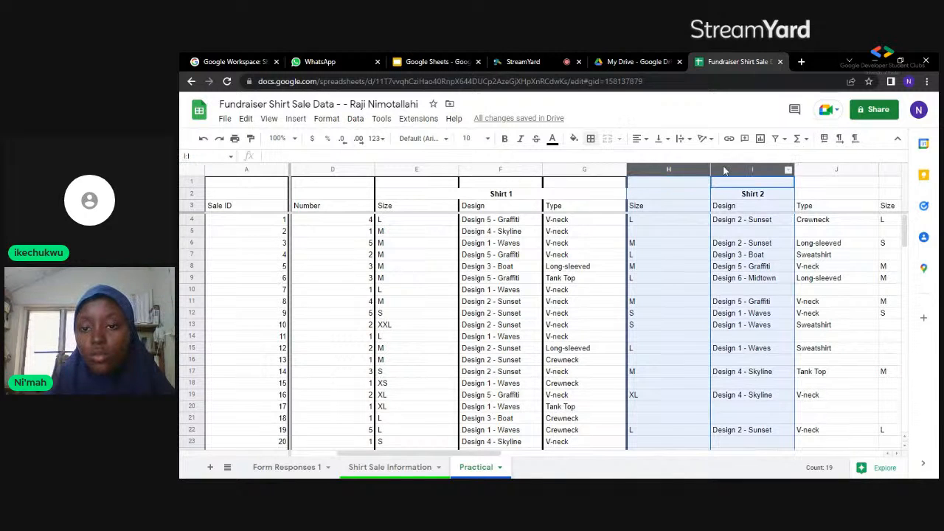
pyautogui.keyDown('ctrl'); pyautogui.click(808, 175); pyautogui.keyUp('ctrl')
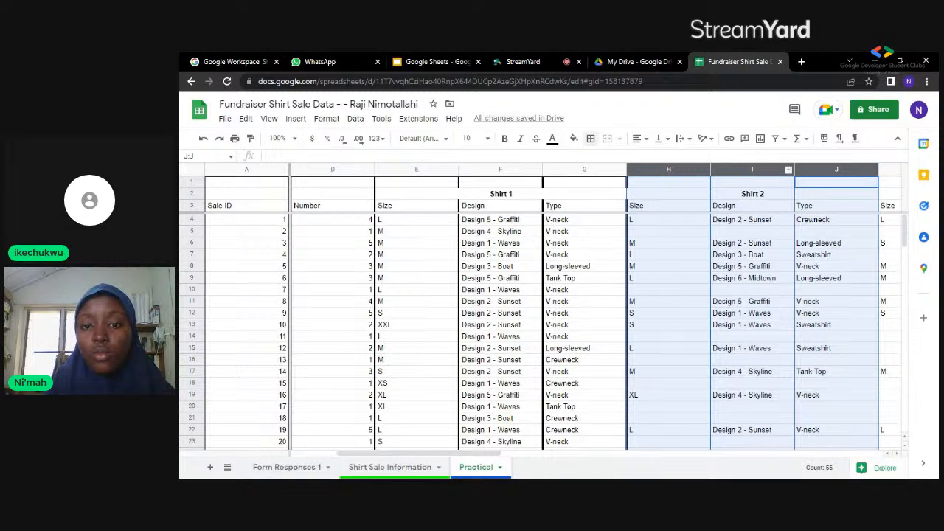
pyautogui.click(591, 140)
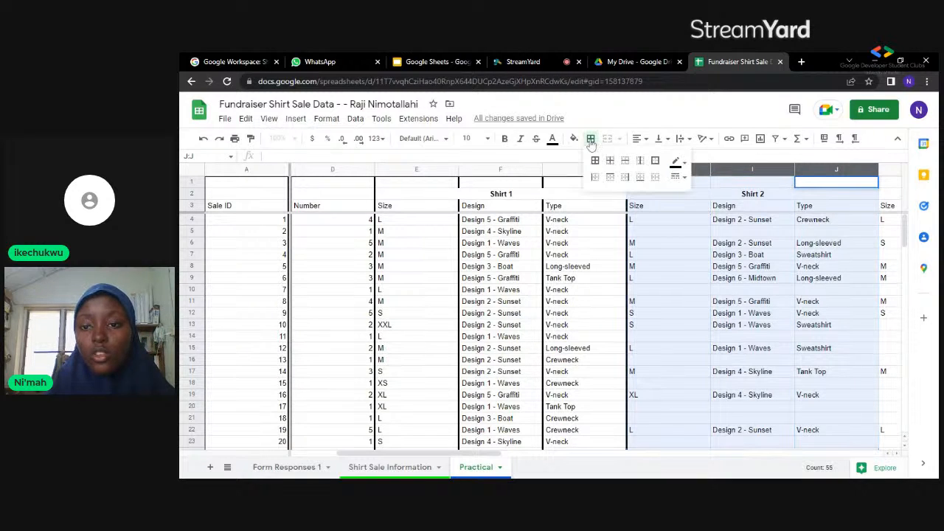
pyautogui.click(656, 161)
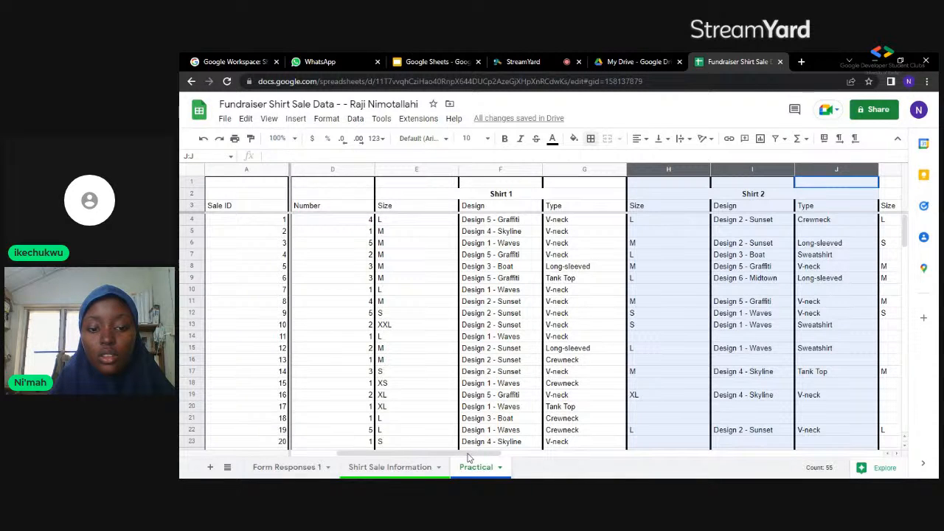
# - Undo the last border change and reapply the outer borders to the three selected Shirt 2 columns
pyautogui.moveTo(467, 454); pyautogui.dragTo(520, 455)
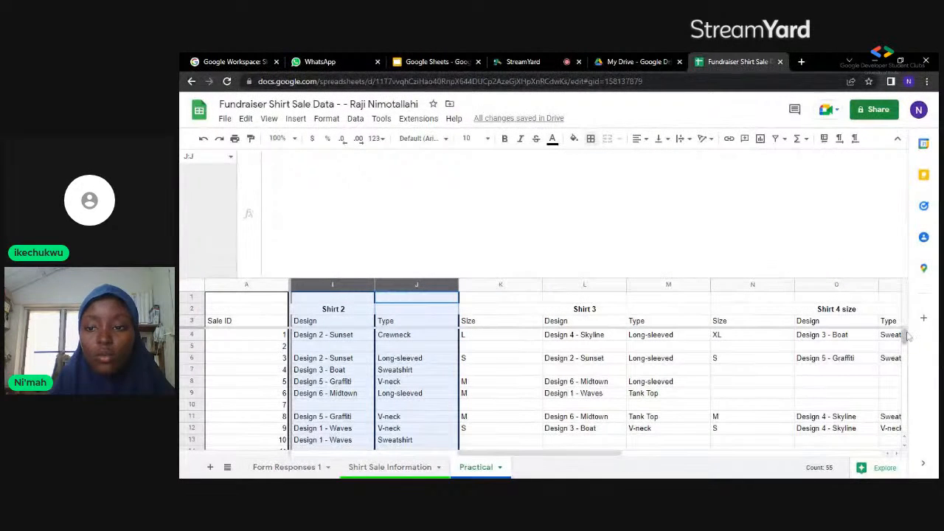
pyautogui.moveTo(904, 335); pyautogui.dragTo(906, 412)
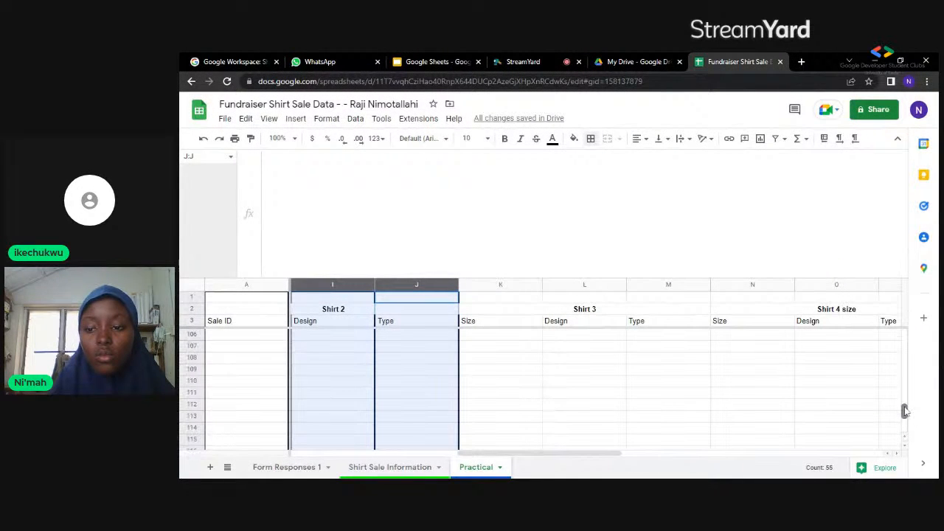
pyautogui.moveTo(906, 358); pyautogui.dragTo(904, 329)
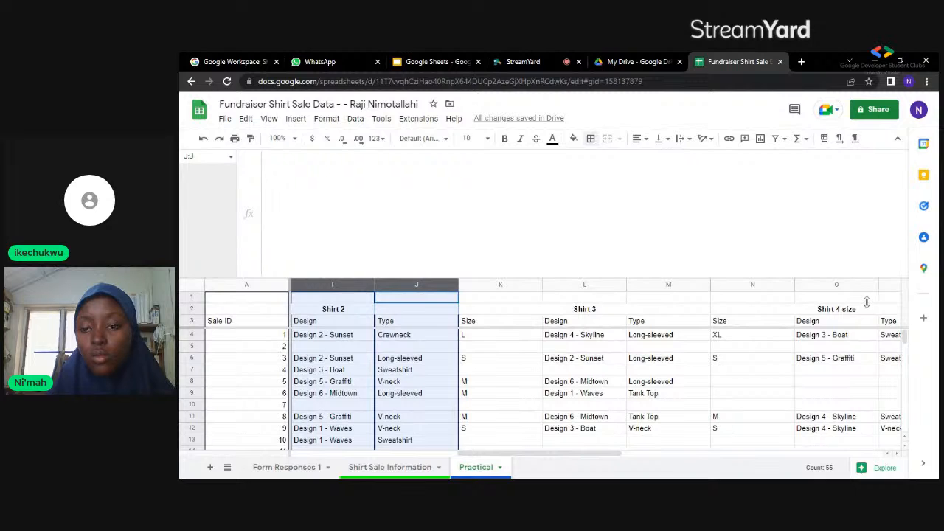
pyautogui.hotkey('ctrl', 'z')
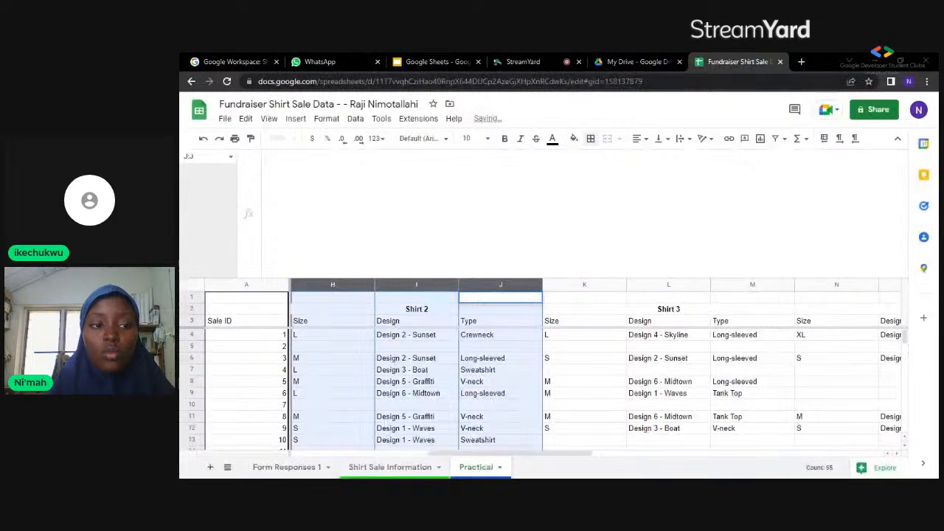
pyautogui.click(231, 157)
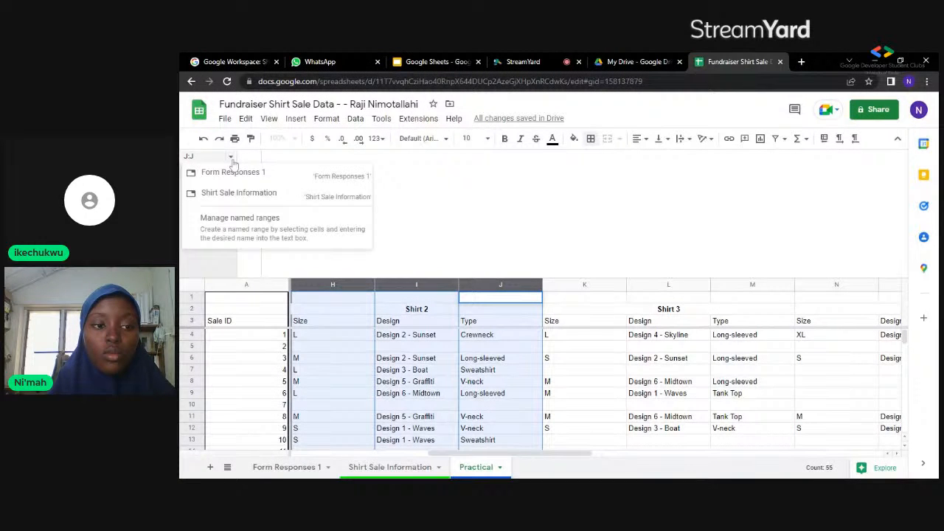
pyautogui.click(267, 156)
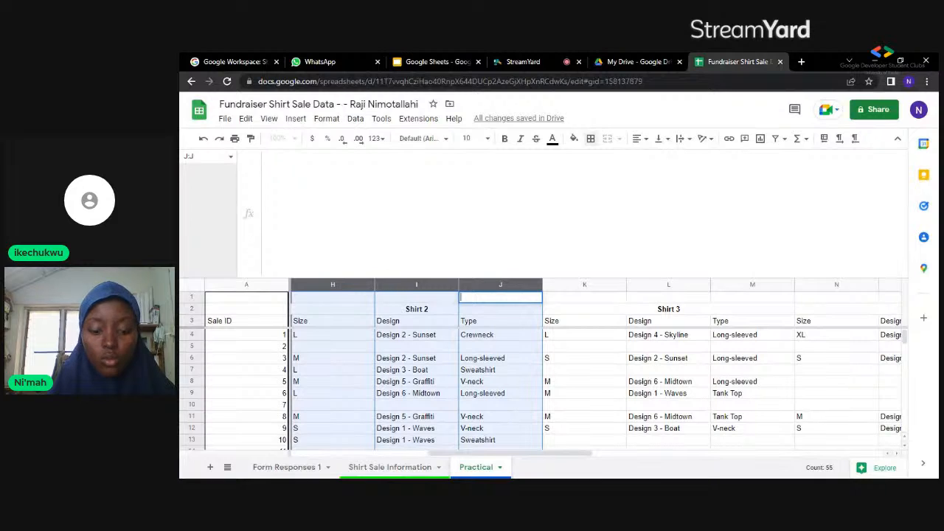
pyautogui.click(500, 297)
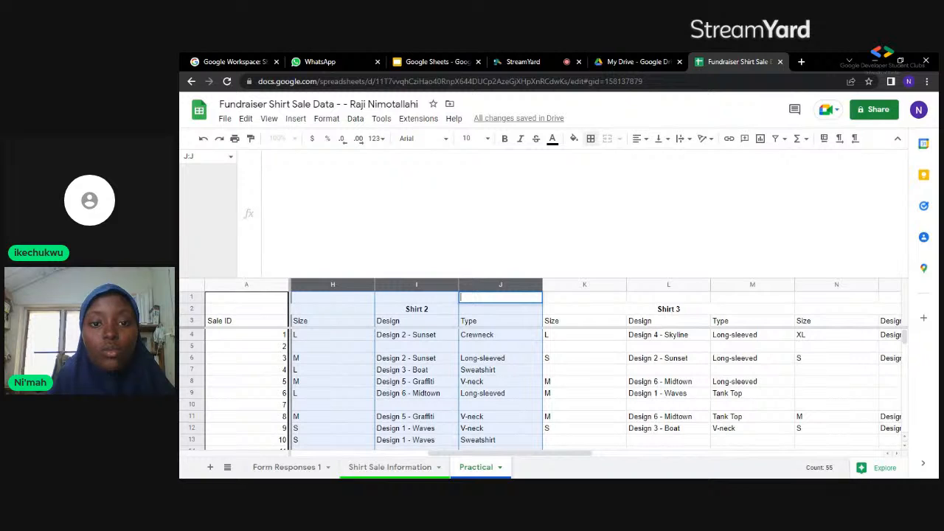
pyautogui.click(591, 139)
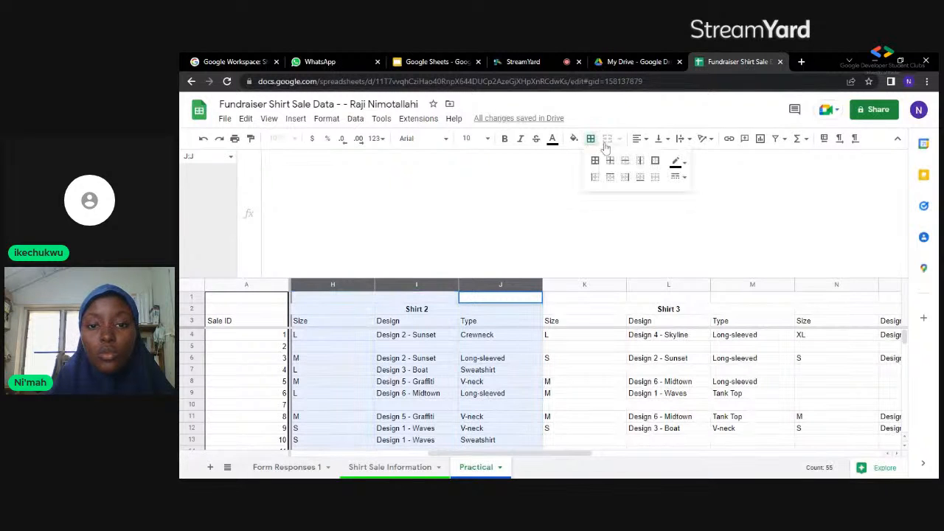
pyautogui.click(655, 162)
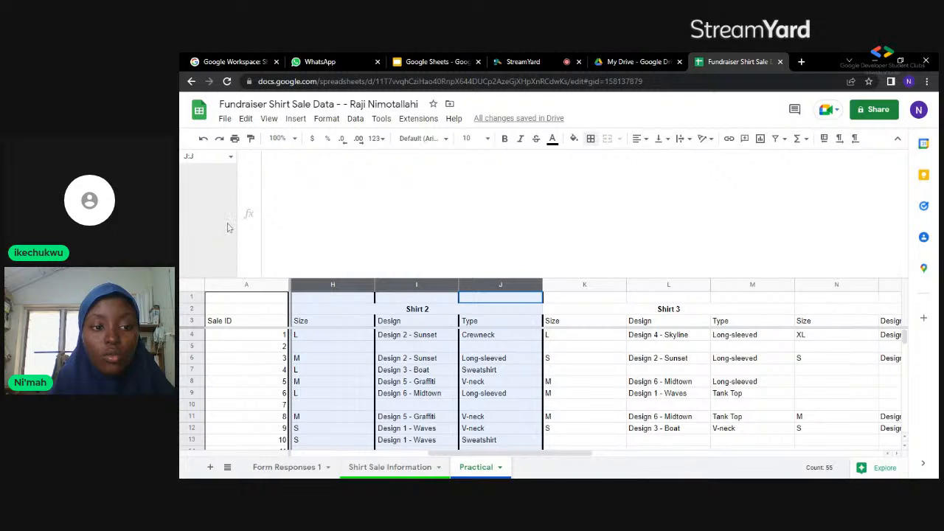
# - Select the Size, Design and Type columns under Shirt 3 (K, L and M) together and apply outer borders to them
pyautogui.click(584, 285)
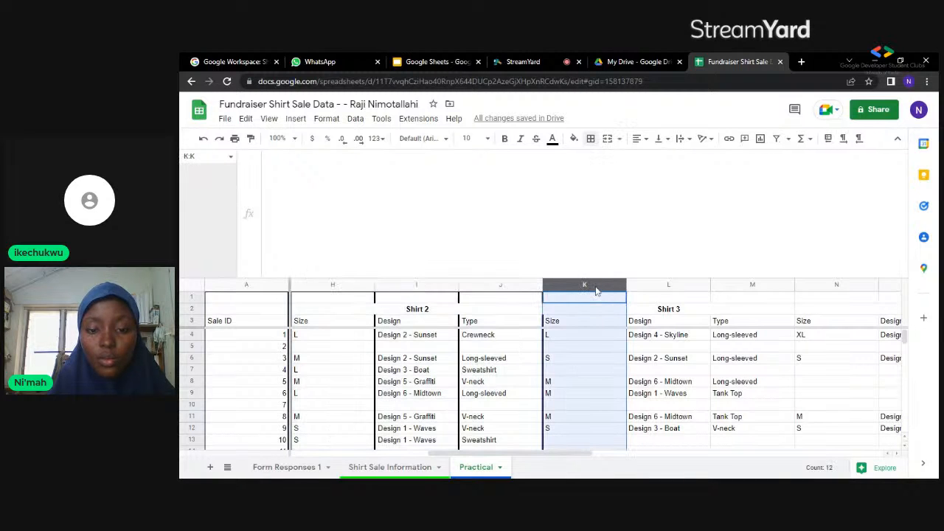
pyautogui.keyDown('ctrl'); pyautogui.click(669, 286); pyautogui.keyUp('ctrl')
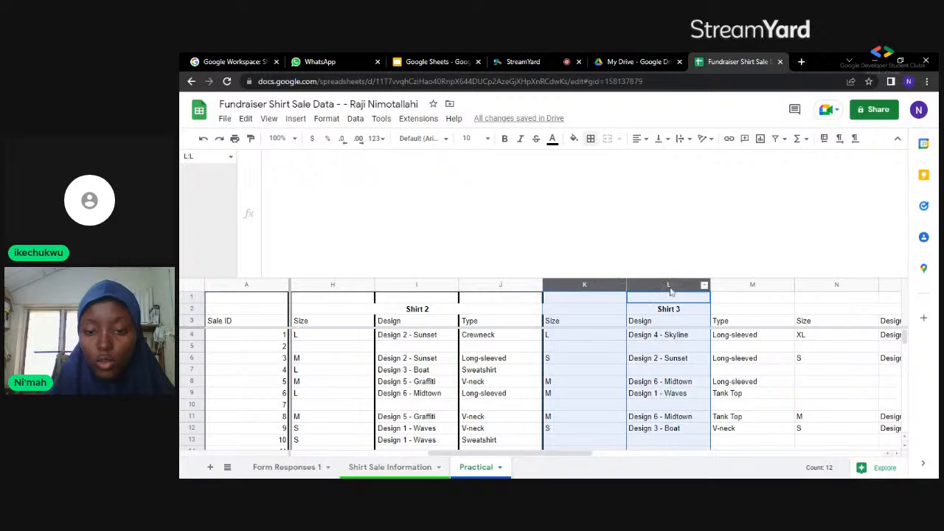
pyautogui.click(729, 286)
pyautogui.moveTo(729, 285); pyautogui.dragTo(727, 286)
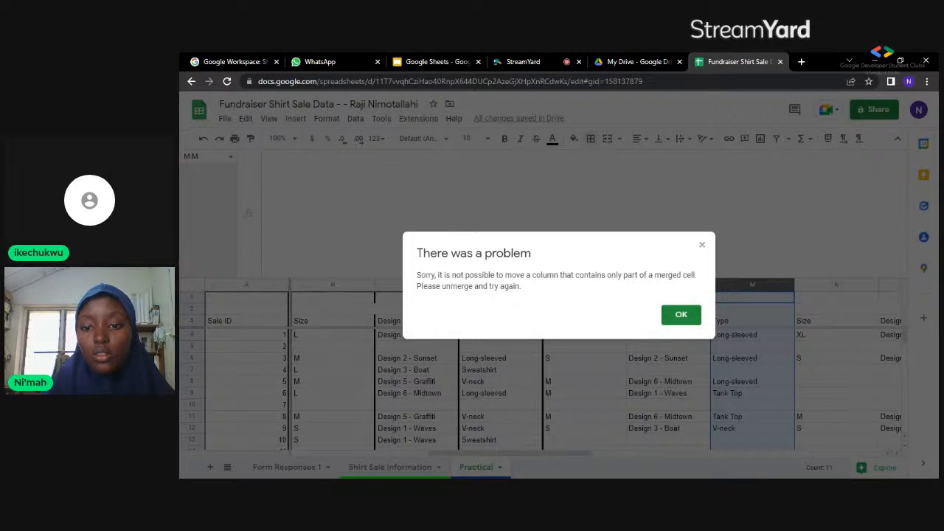
pyautogui.click(680, 316)
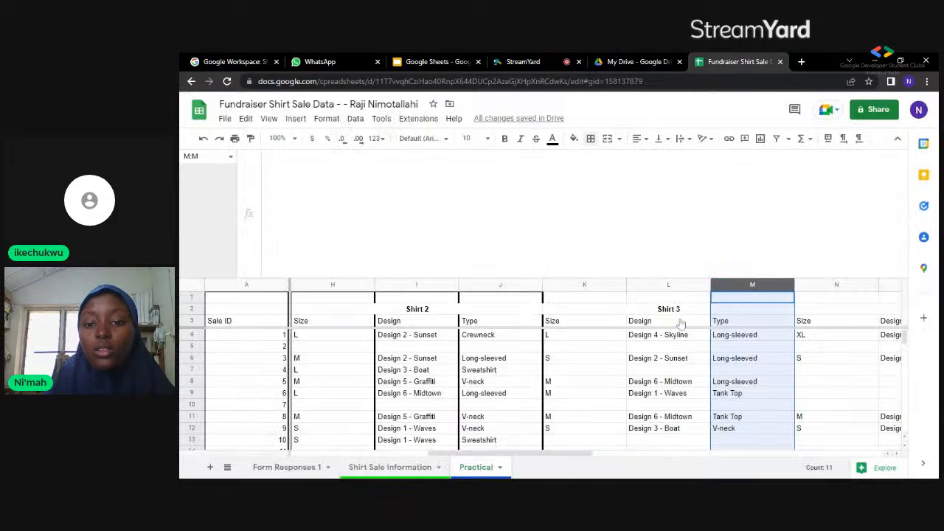
pyautogui.keyDown('ctrl'); pyautogui.click(584, 285); pyautogui.keyUp('ctrl')
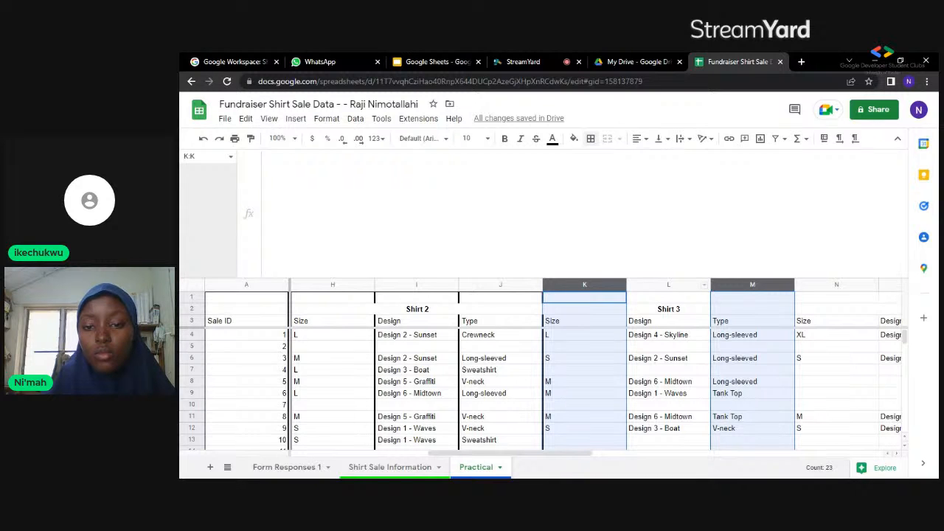
pyautogui.keyDown('ctrl'); pyautogui.click(653, 288); pyautogui.keyUp('ctrl')
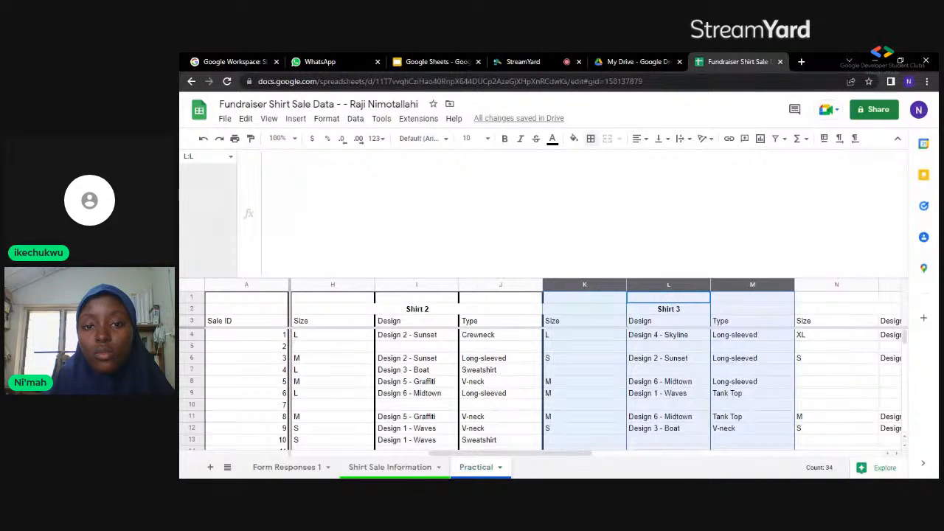
pyautogui.click(590, 139)
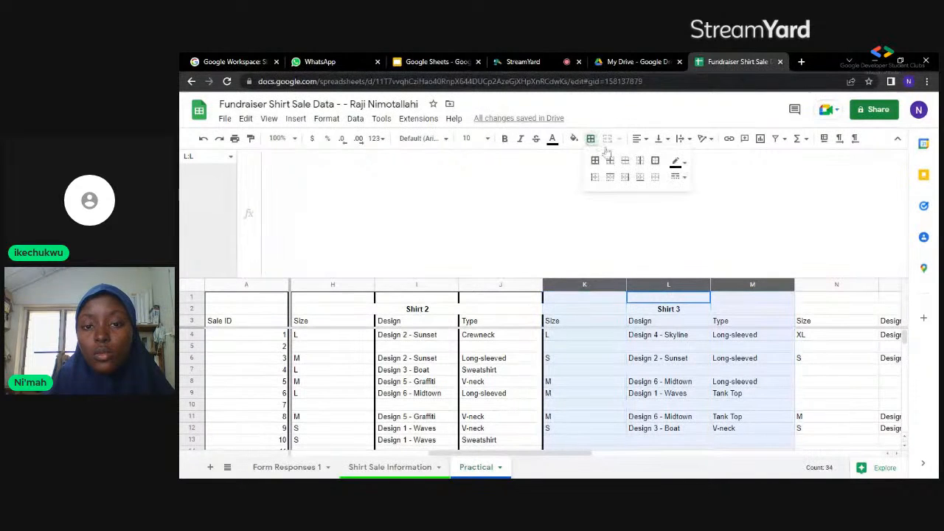
pyautogui.click(656, 161)
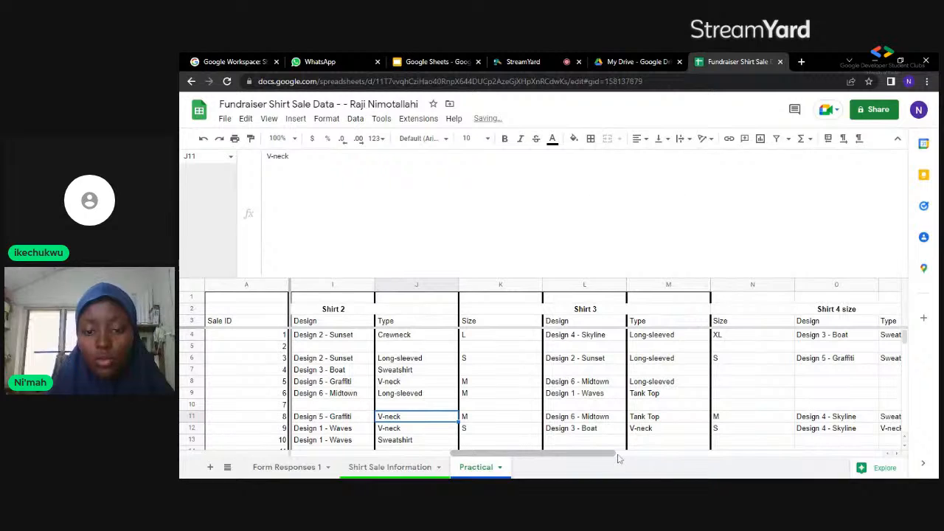
# - Open the Fundraiser Shirt Sale Data spreadsheet again from My Drive in Google Drive and return to the spreadsheet tab already open
pyautogui.moveTo(612, 455); pyautogui.dragTo(704, 454)
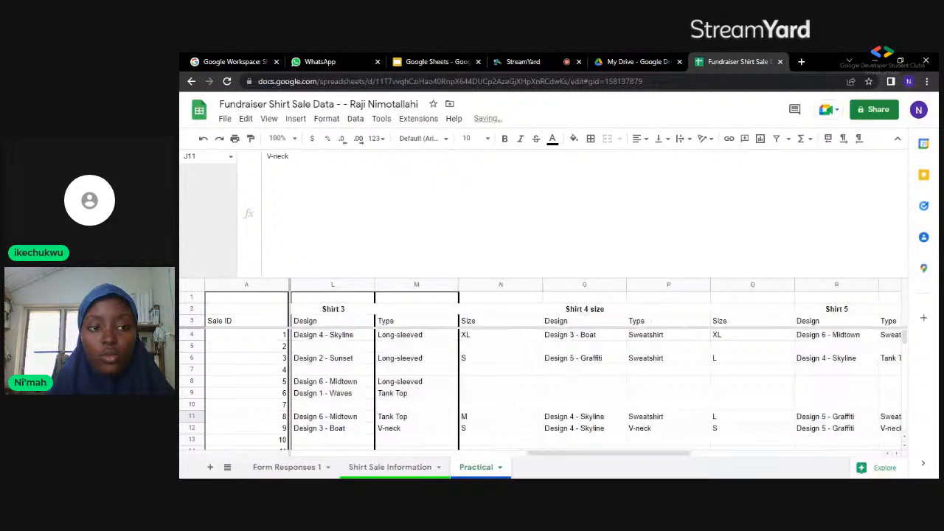
pyautogui.click(219, 157)
pyautogui.press('Return')
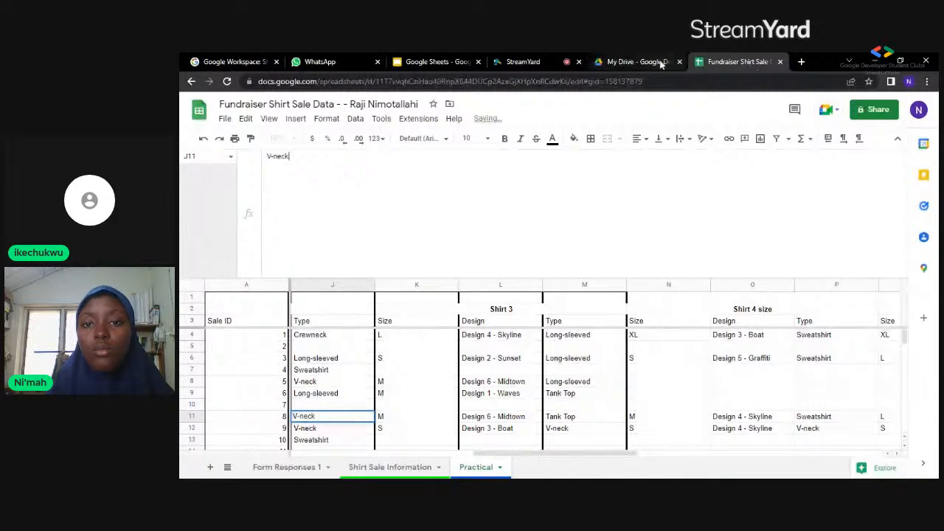
pyautogui.click(636, 62)
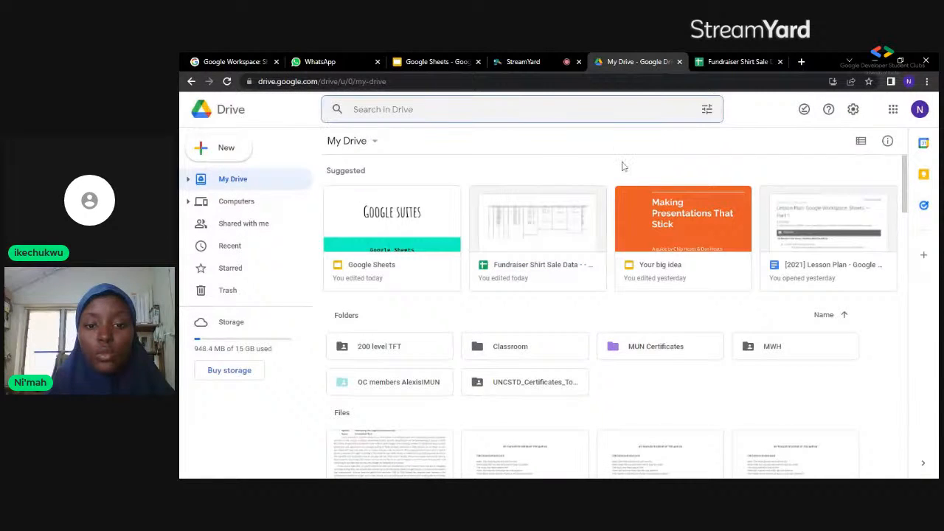
pyautogui.click(546, 258)
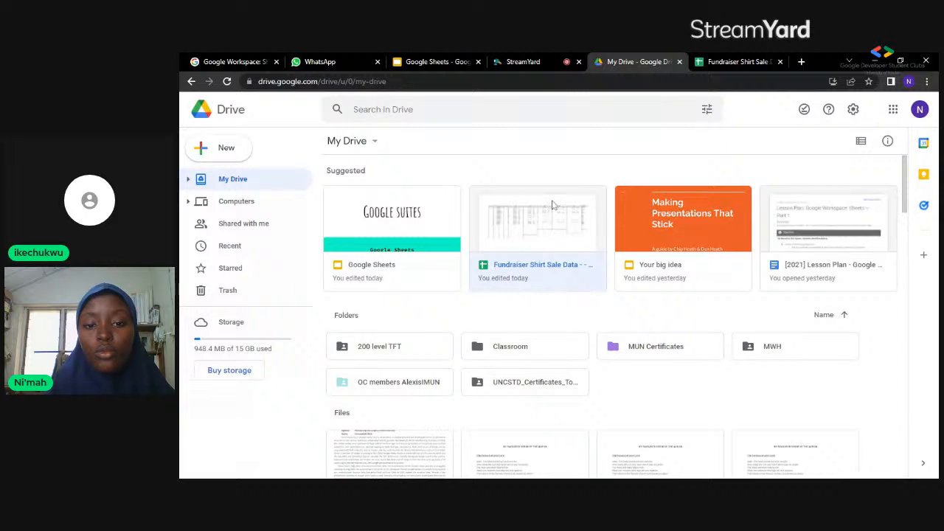
pyautogui.doubleClick(543, 272)
pyautogui.click(737, 65)
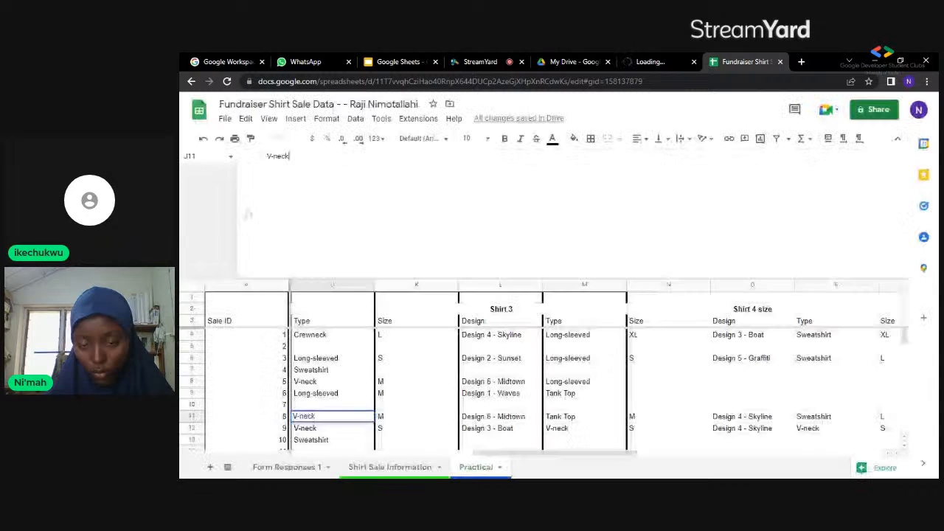
# - Select the Size, Design and Type columns under Shirt 4 (N, O and P) together and apply outer borders to them
pyautogui.click(668, 284)
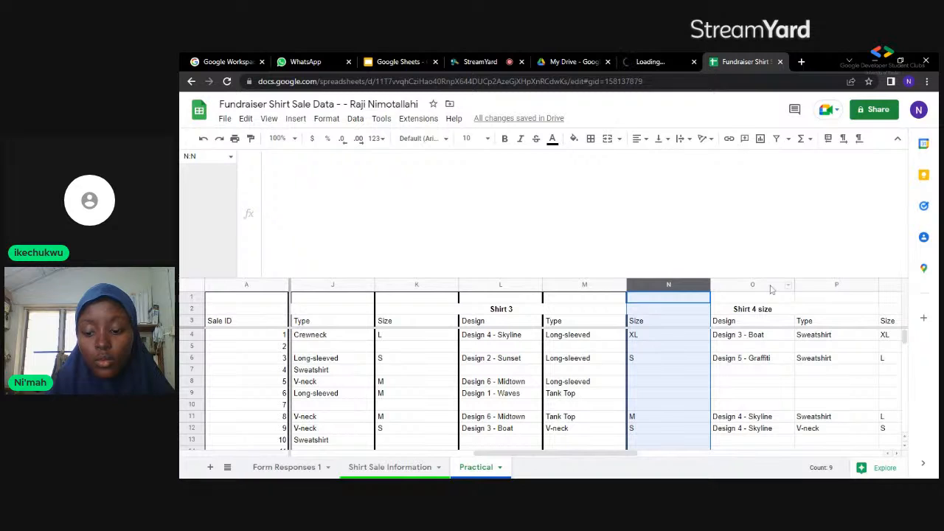
pyautogui.keyDown('ctrl'); pyautogui.click(771, 289); pyautogui.keyUp('ctrl')
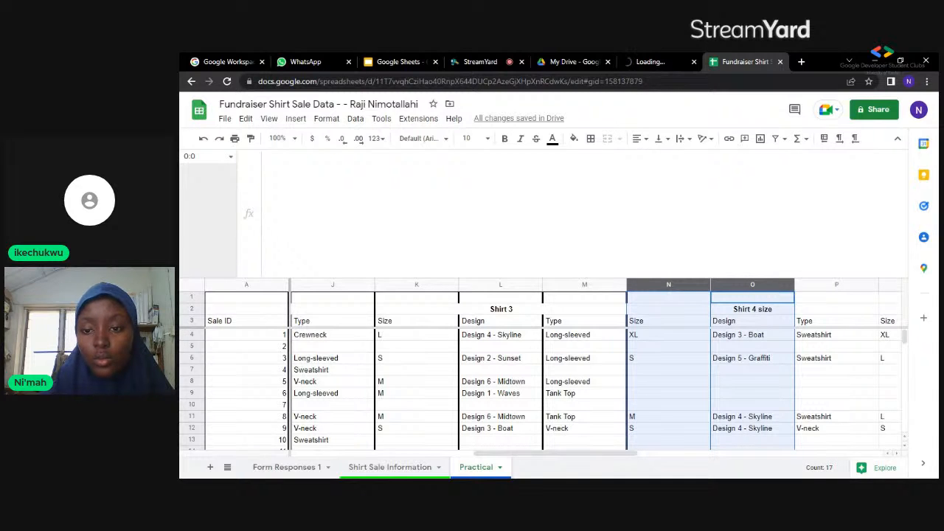
pyautogui.click(814, 286)
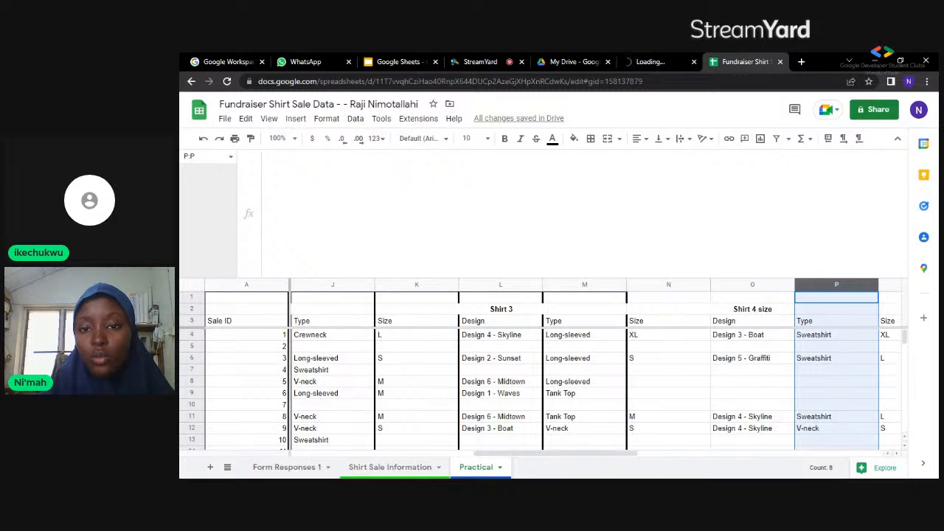
pyautogui.keyDown('ctrl'); pyautogui.click(758, 288); pyautogui.keyUp('ctrl')
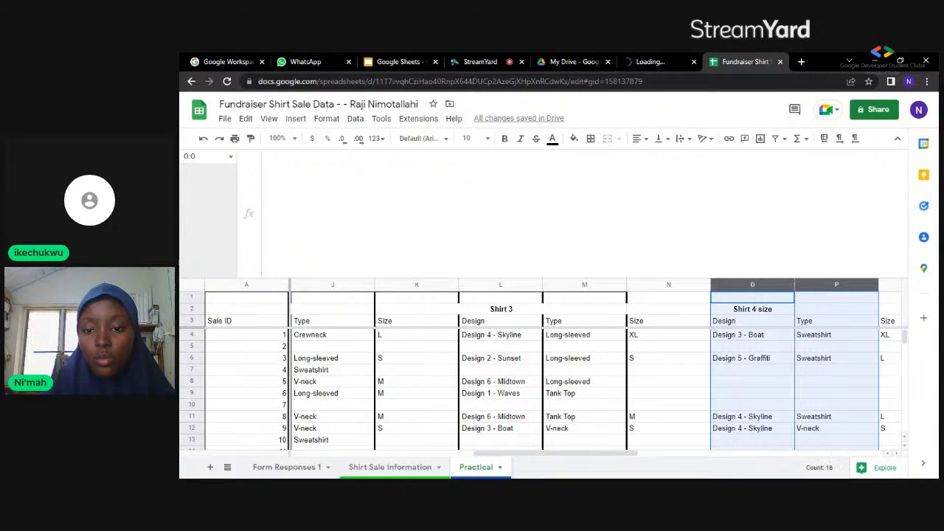
pyautogui.keyDown('ctrl'); pyautogui.click(682, 287); pyautogui.keyUp('ctrl')
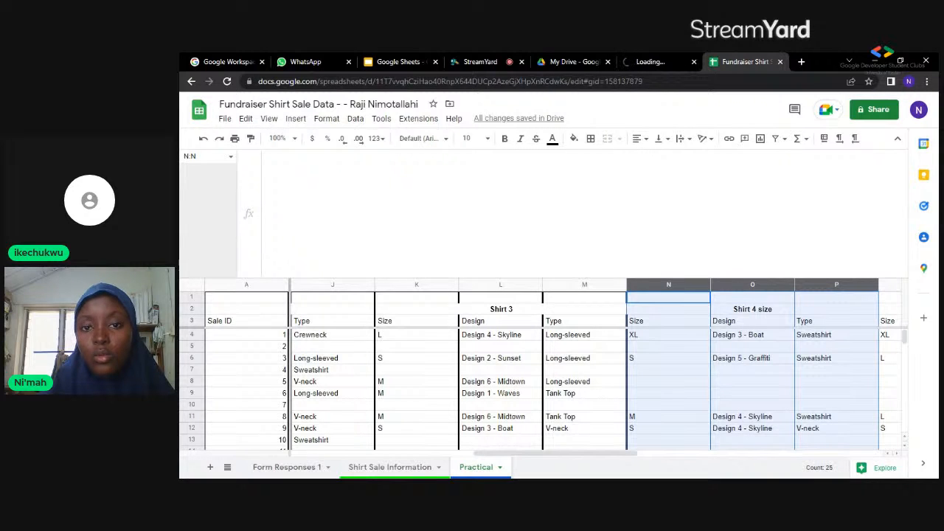
pyautogui.click(591, 140)
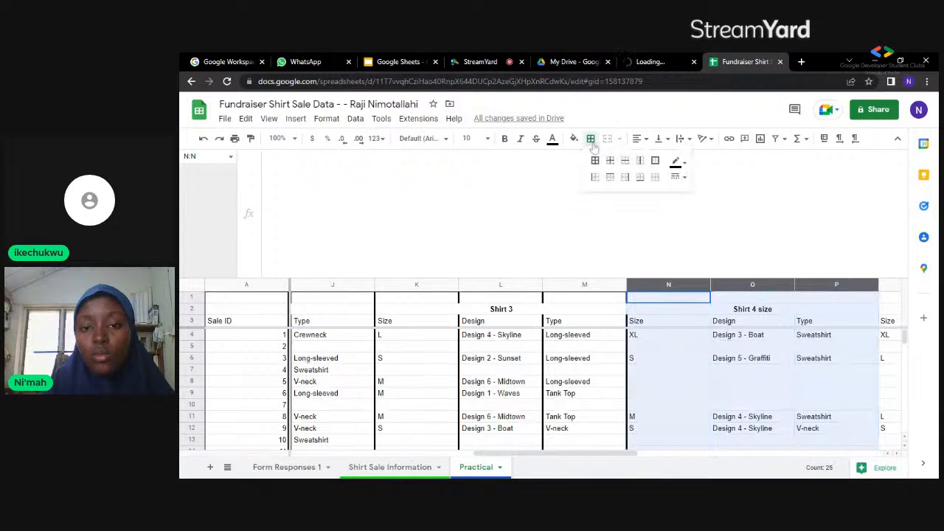
pyautogui.click(656, 160)
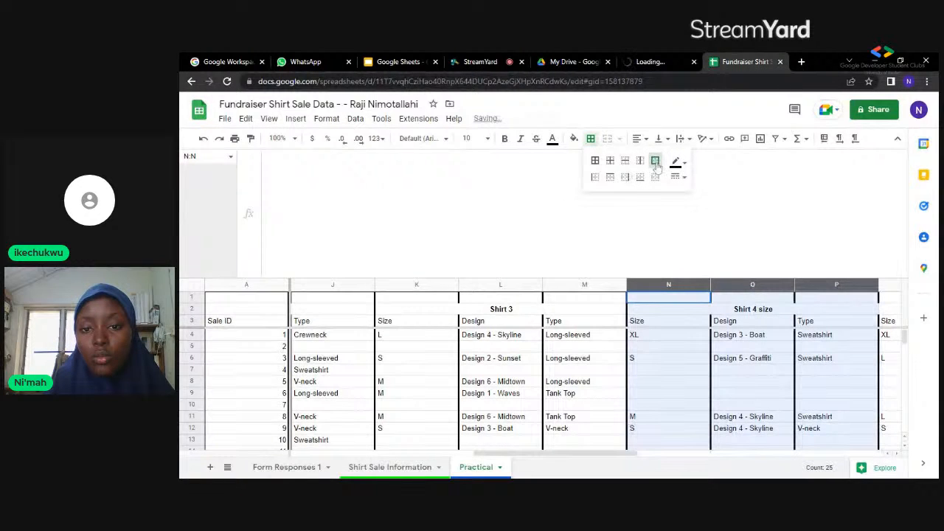
# - Select the Size, Design and Type columns under Shirt 5 (Q, R and S) together and apply outer borders to them
pyautogui.click(550, 458)
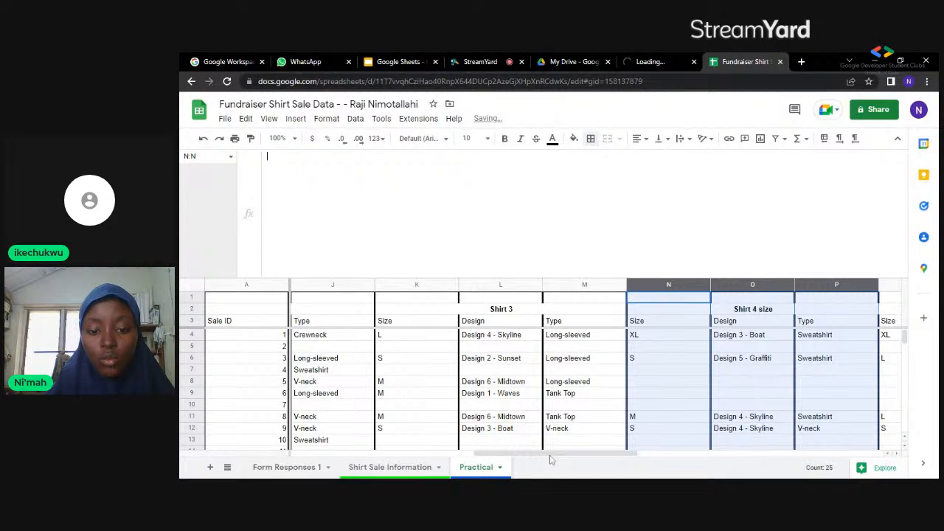
pyautogui.moveTo(552, 454); pyautogui.dragTo(602, 408)
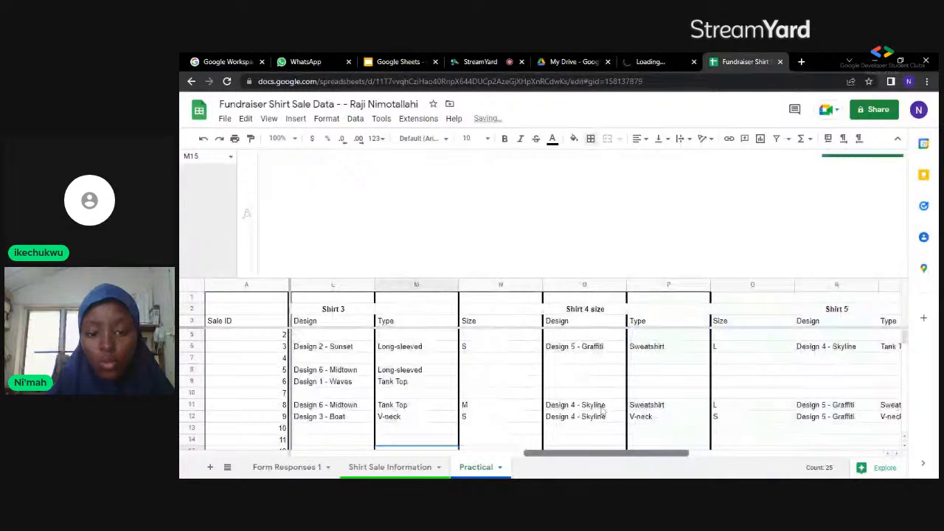
pyautogui.moveTo(605, 457); pyautogui.dragTo(667, 458)
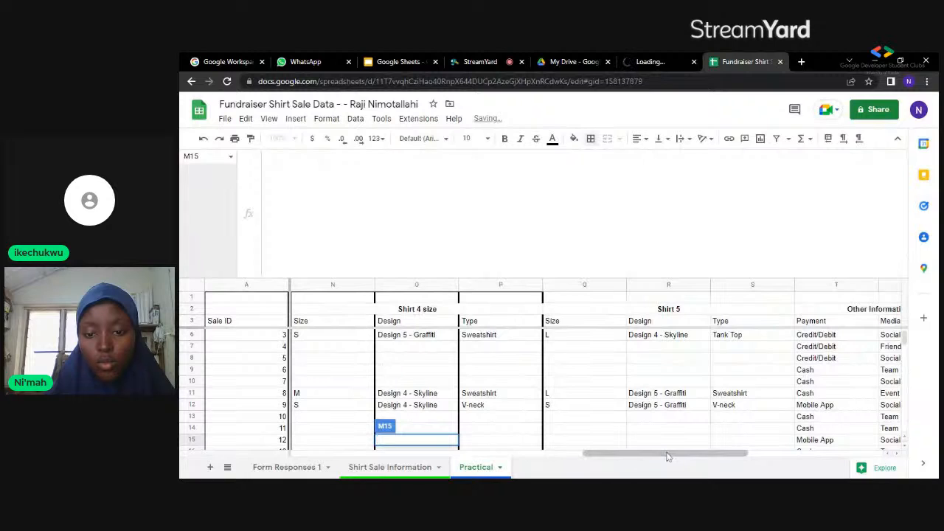
pyautogui.click(584, 289)
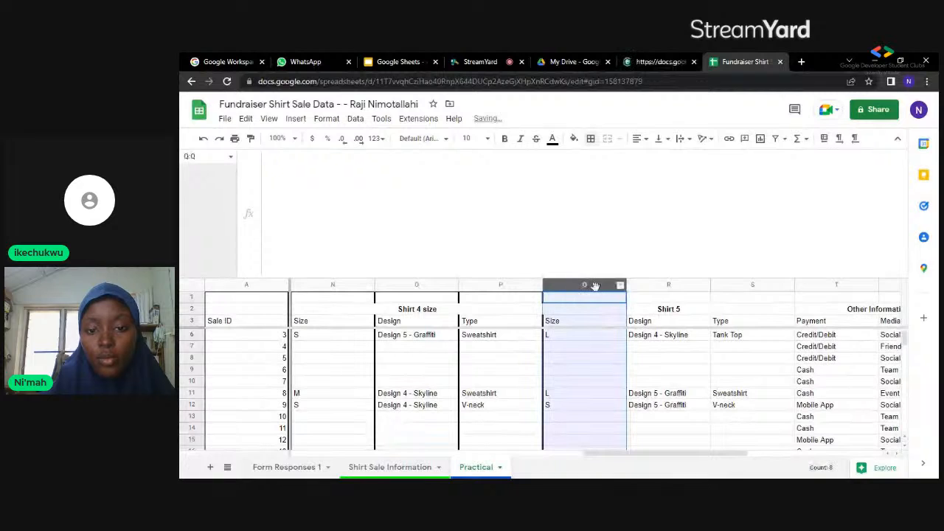
pyautogui.keyDown('ctrl'); pyautogui.click(643, 289); pyautogui.keyUp('ctrl')
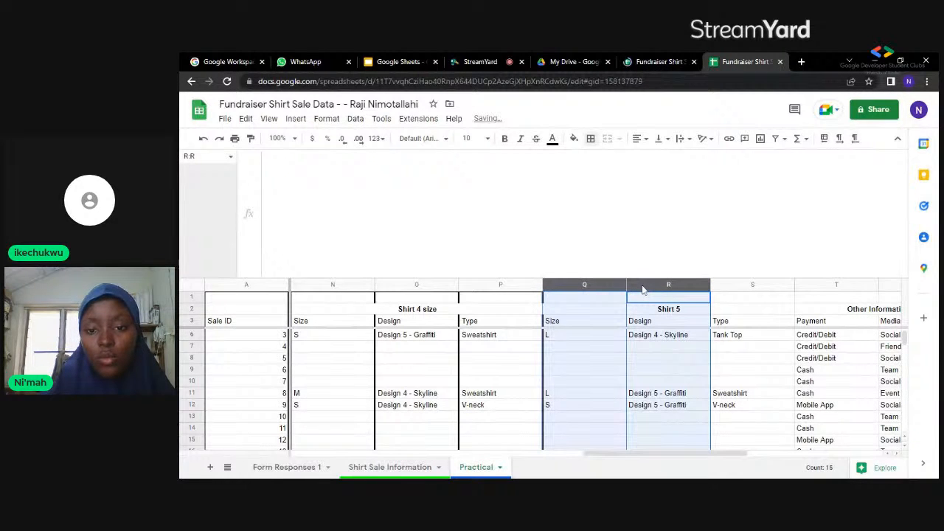
pyautogui.moveTo(707, 287); pyautogui.dragTo(722, 285)
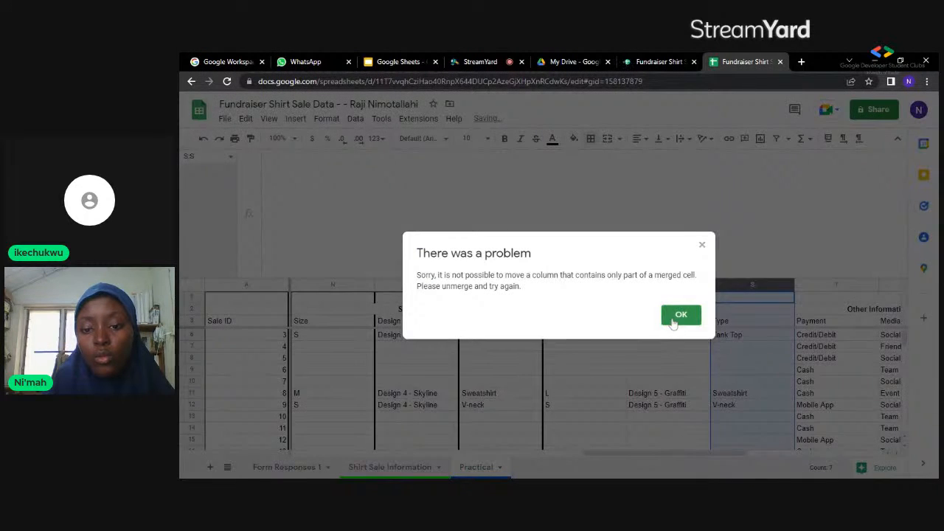
pyautogui.click(672, 317)
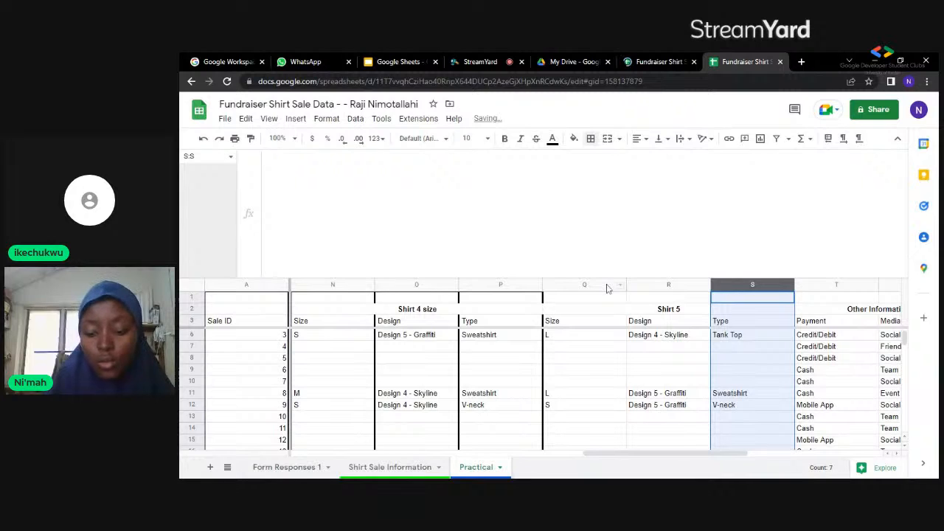
pyautogui.keyDown('ctrl'); pyautogui.click(607, 288); pyautogui.keyUp('ctrl')
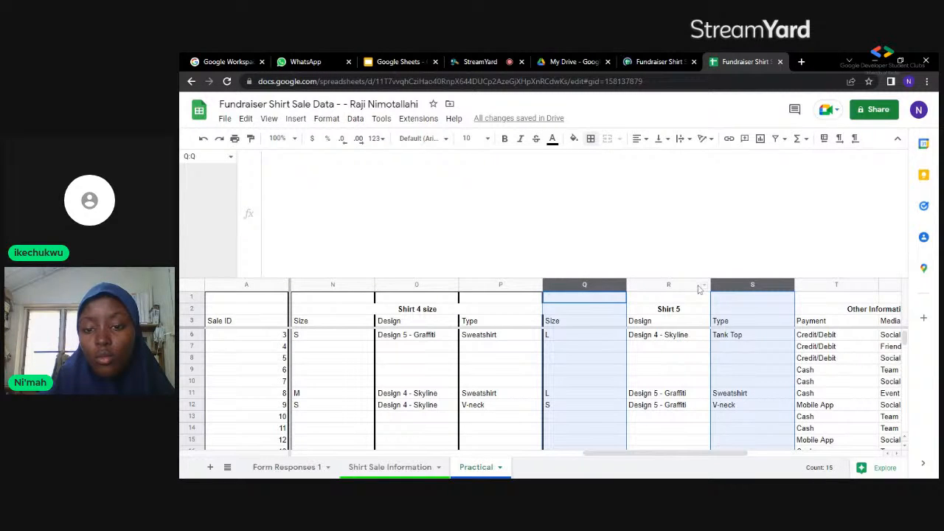
pyautogui.keyDown('ctrl'); pyautogui.click(698, 288); pyautogui.keyUp('ctrl')
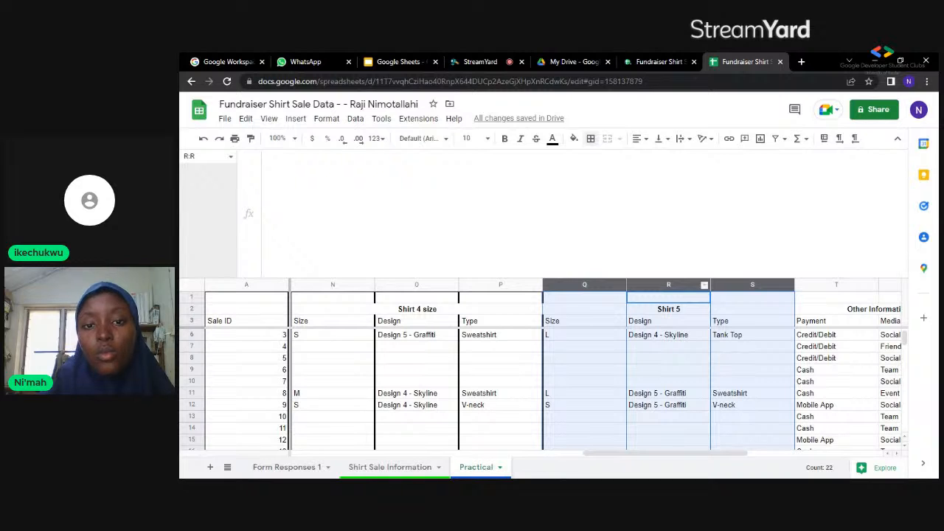
pyautogui.click(591, 142)
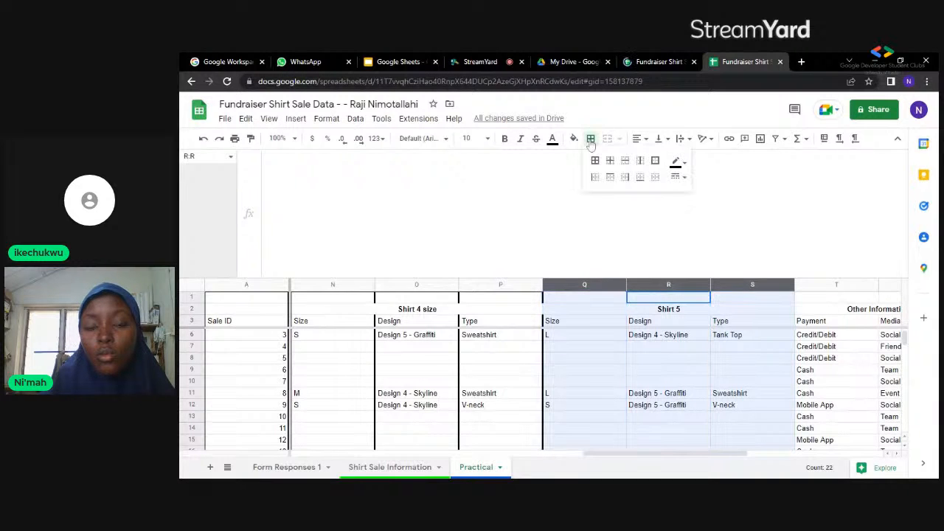
pyautogui.click(633, 158)
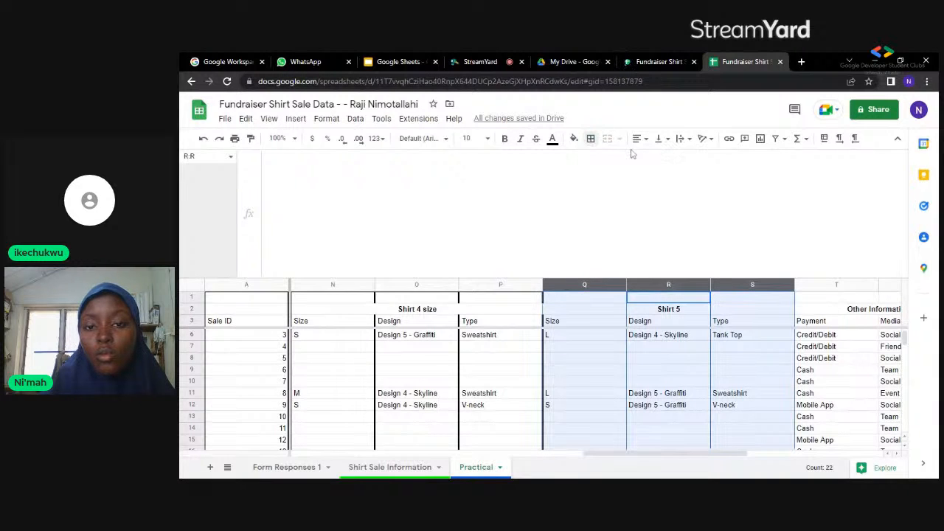
pyautogui.click(591, 140)
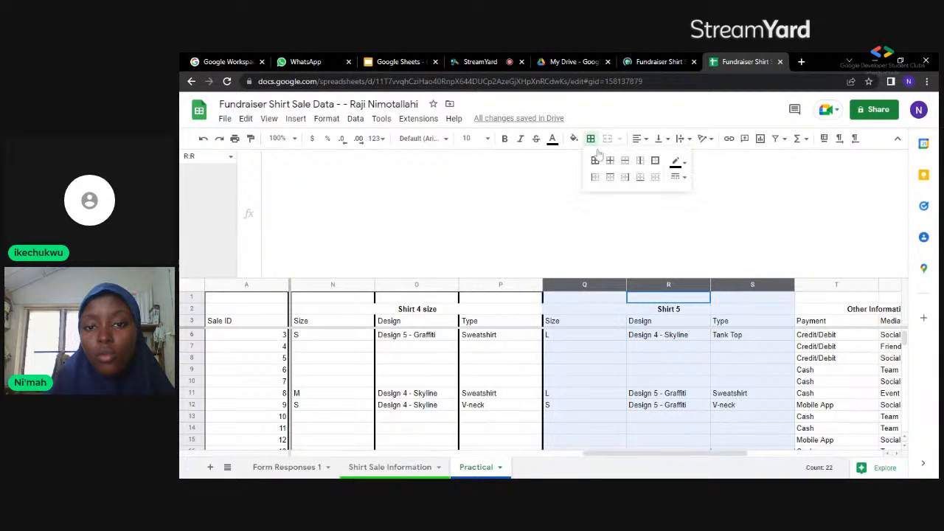
pyautogui.click(656, 162)
pyautogui.click(656, 162)
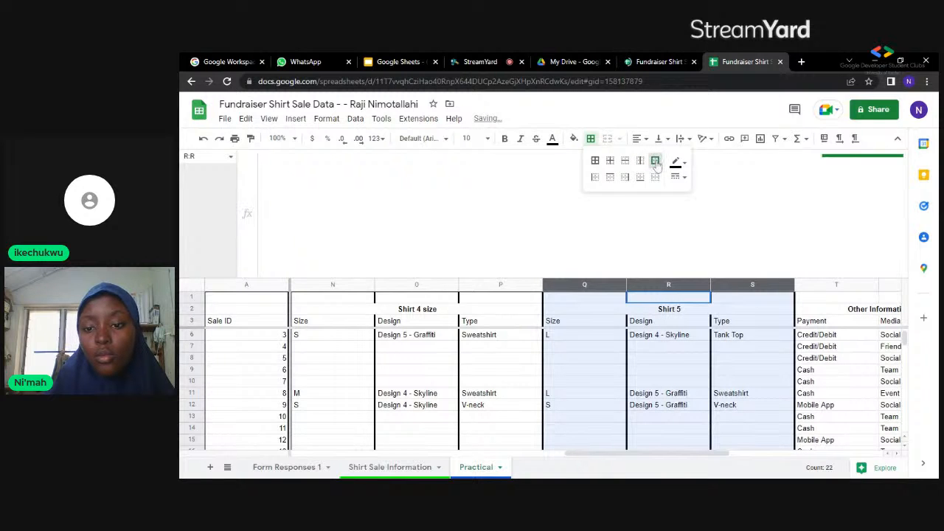
# - Select the Payment and Media columns under Other Information (T and U) together and apply outer borders to them
pyautogui.click(620, 454)
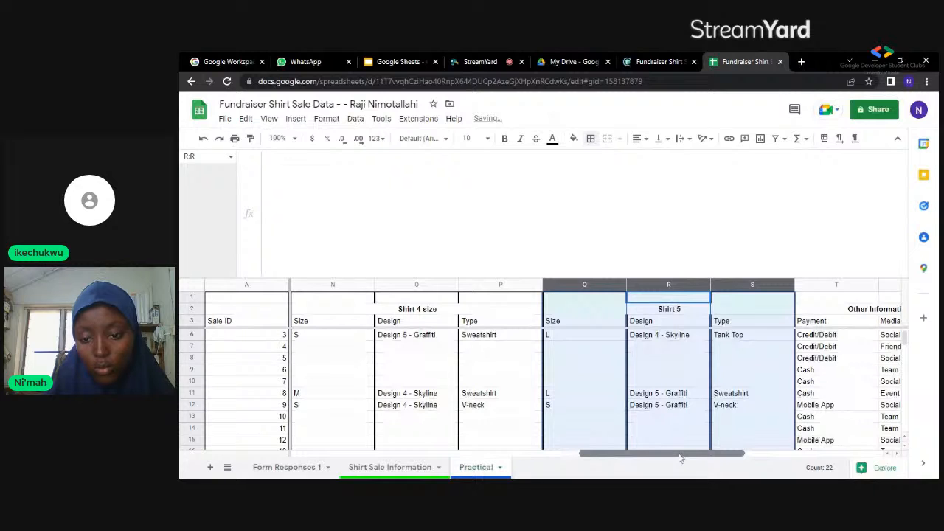
pyautogui.moveTo(620, 455); pyautogui.dragTo(687, 454)
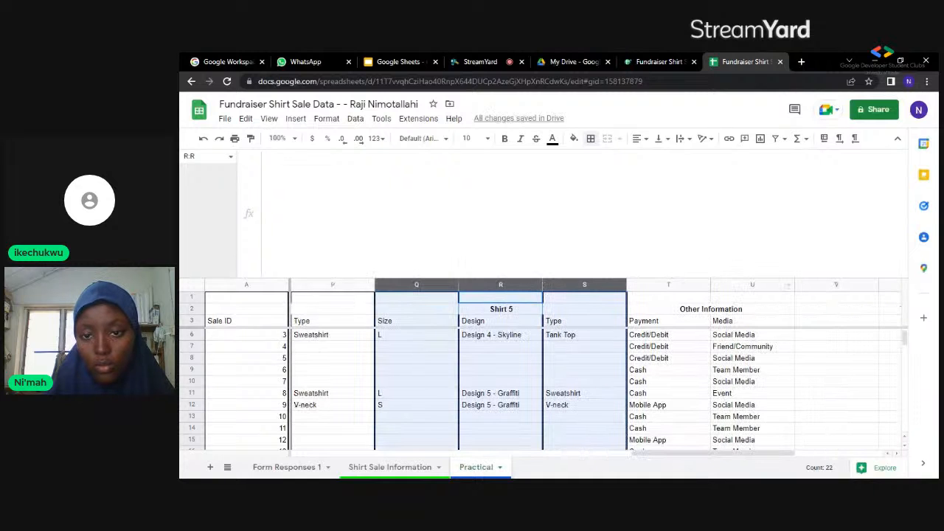
pyautogui.keyDown('ctrl'); pyautogui.click(691, 286); pyautogui.keyUp('ctrl')
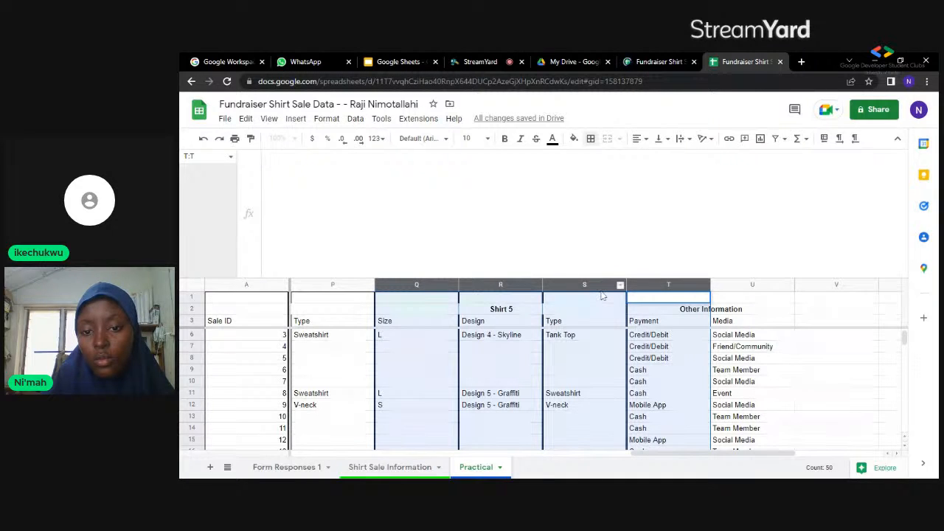
pyautogui.click(765, 352)
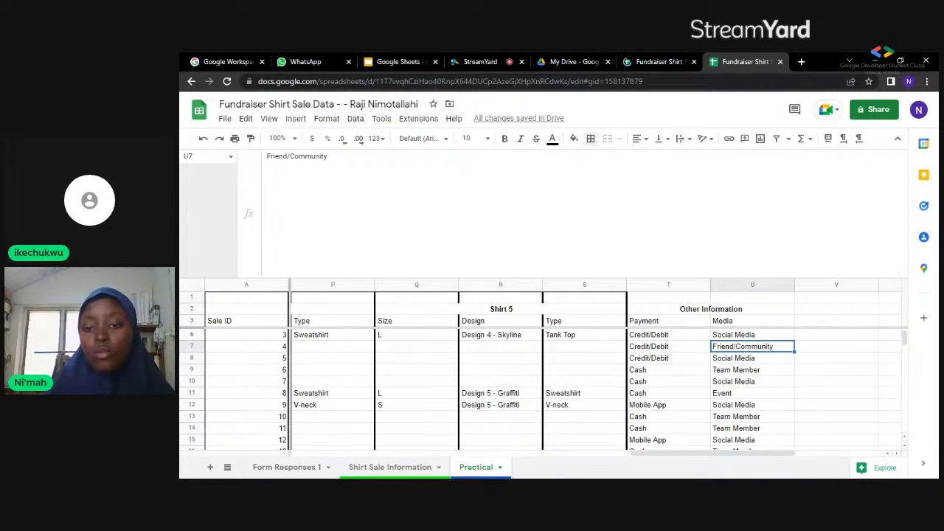
pyautogui.click(687, 287)
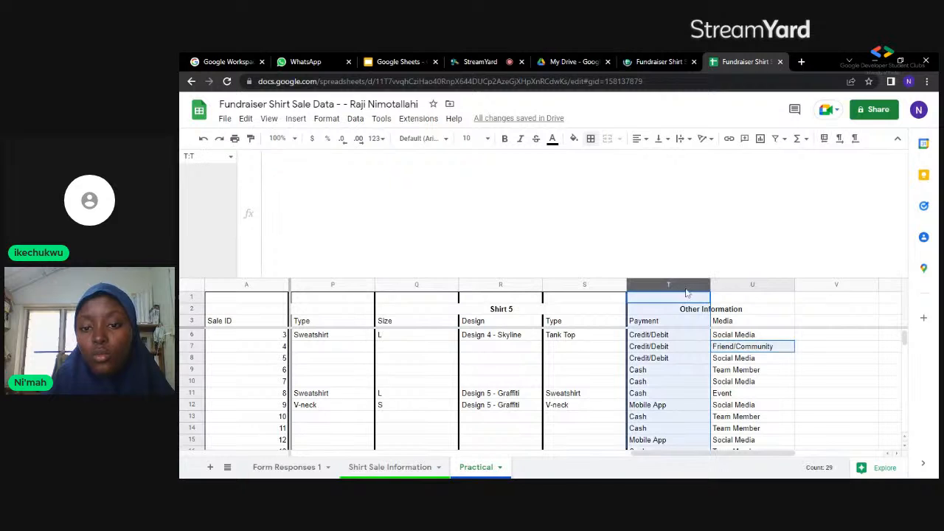
pyautogui.keyDown('ctrl'); pyautogui.click(730, 287); pyautogui.keyUp('ctrl')
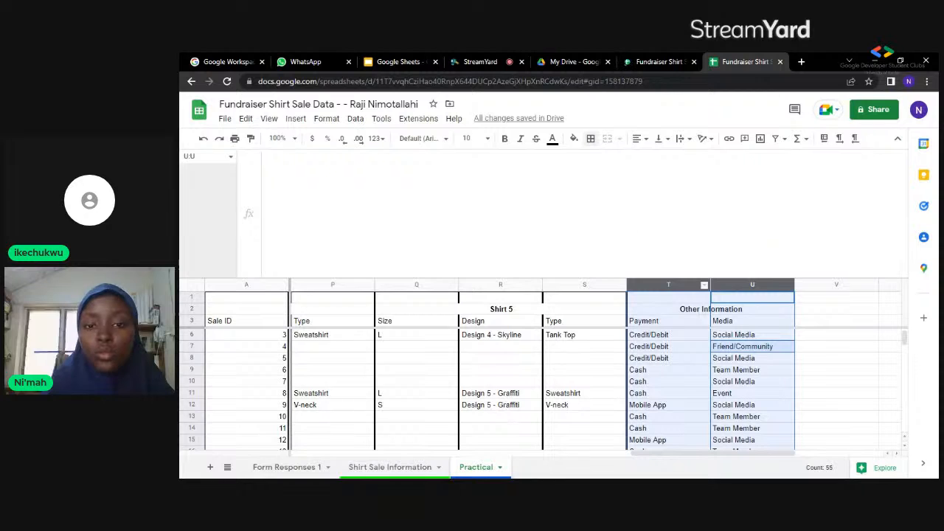
pyautogui.click(591, 139)
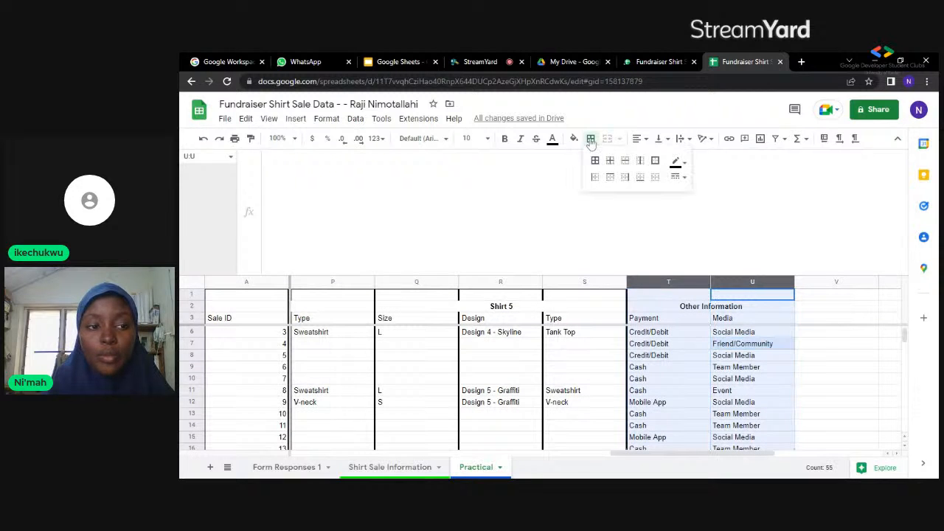
pyautogui.click(655, 162)
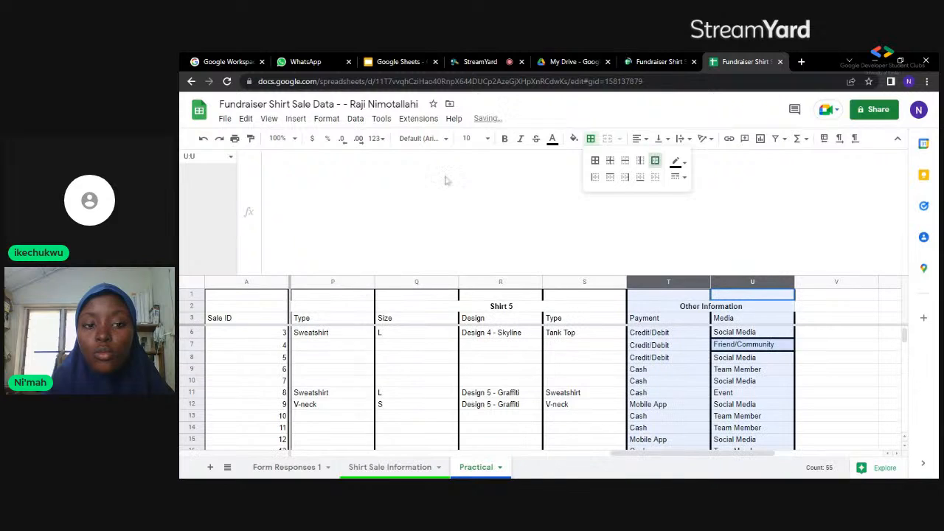
# - Go to the Form Responses 1 sheet and shrink the formula bar to a single line so more rows fit
pyautogui.click(230, 158)
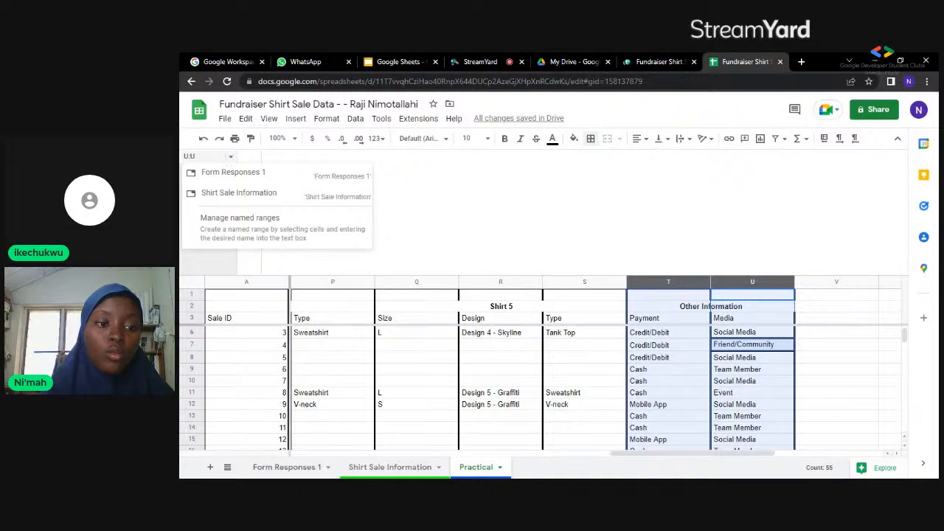
pyautogui.click(245, 177)
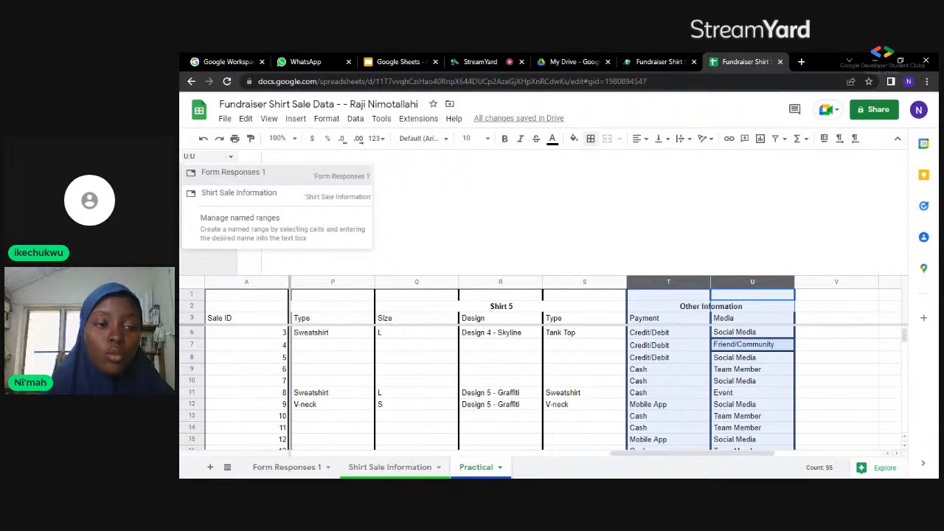
pyautogui.click(206, 157)
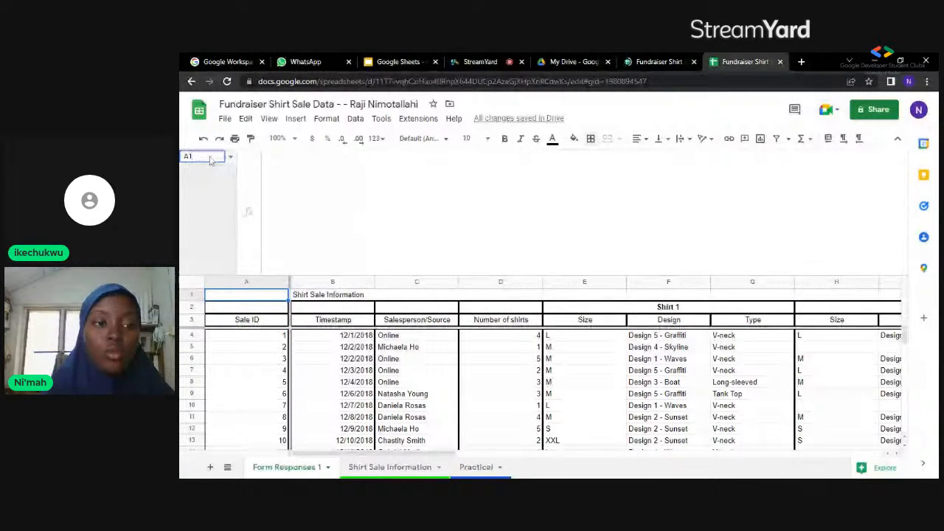
pyautogui.click(267, 157)
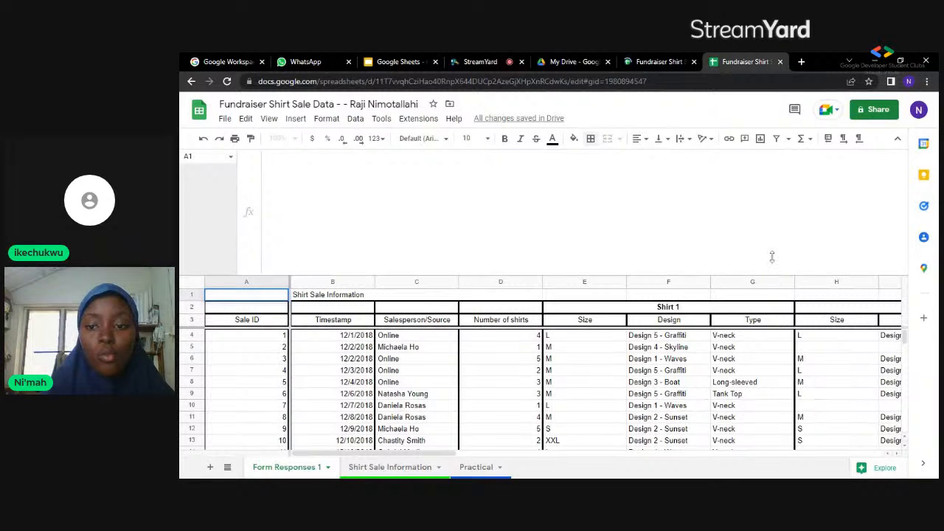
pyautogui.moveTo(772, 256); pyautogui.dragTo(753, 153)
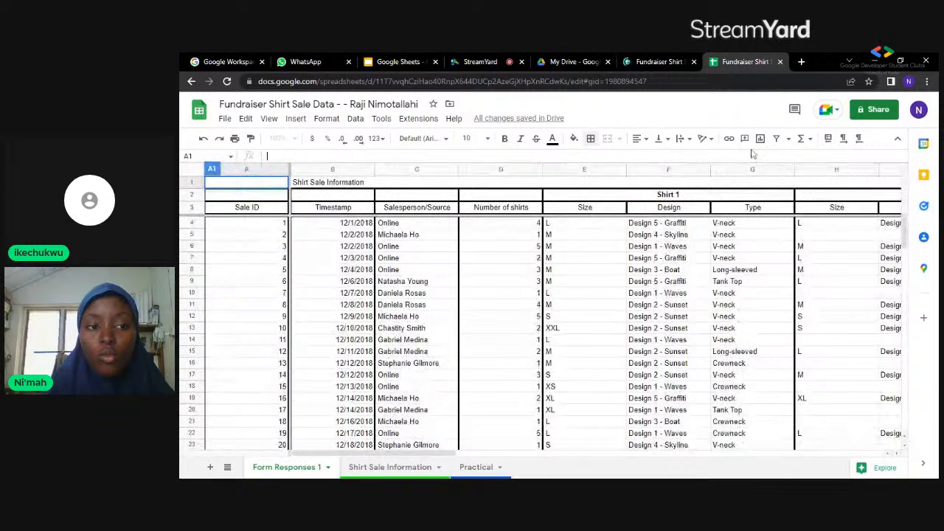
pyautogui.click(682, 282)
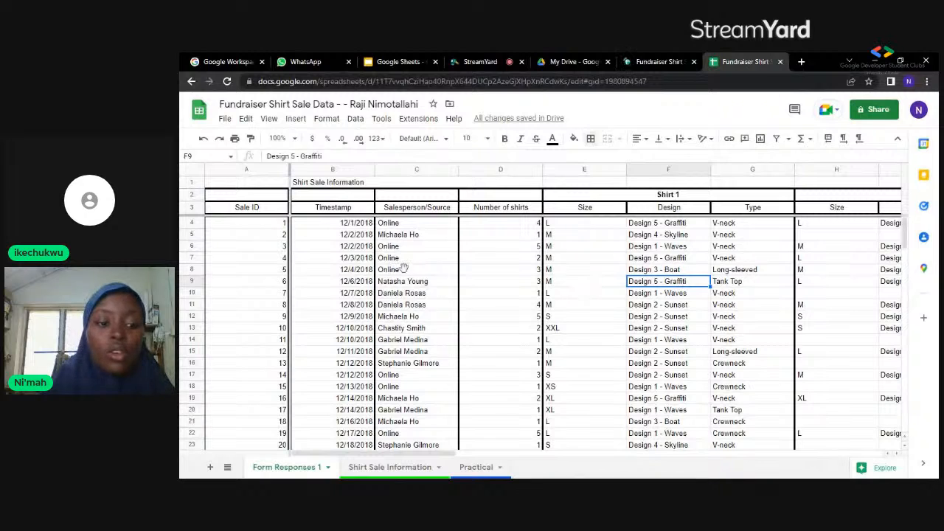
pyautogui.press('Left')
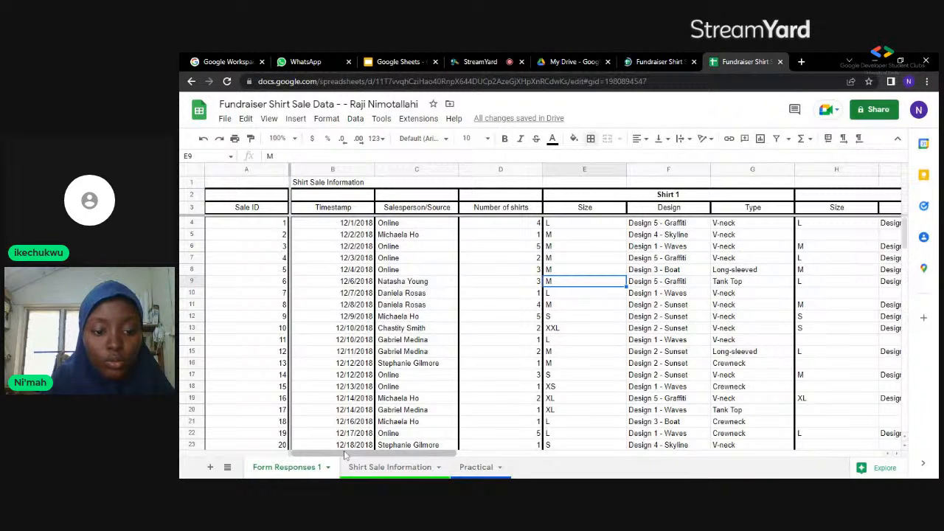
# - Merge cells G1 to I1 horizontally in the empty top row above the shirt headings
pyautogui.moveTo(344, 456); pyautogui.dragTo(478, 456)
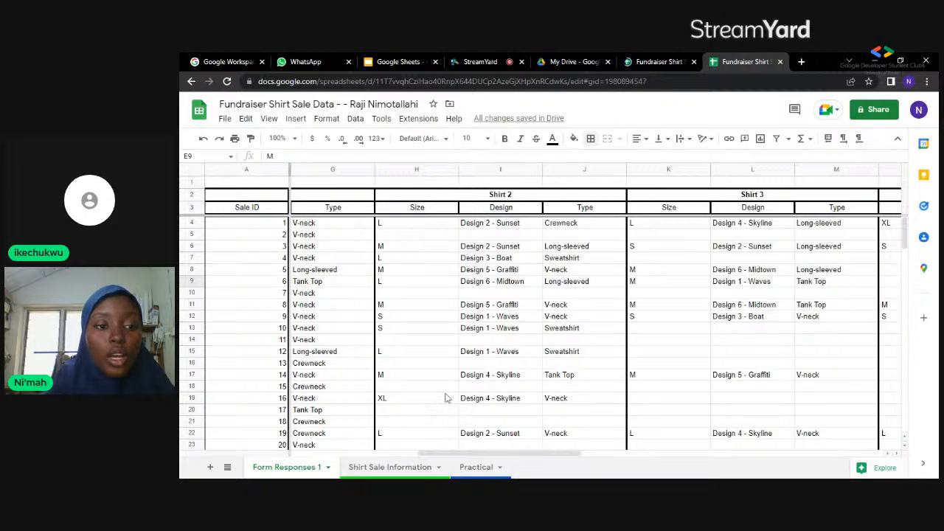
pyautogui.click(335, 182)
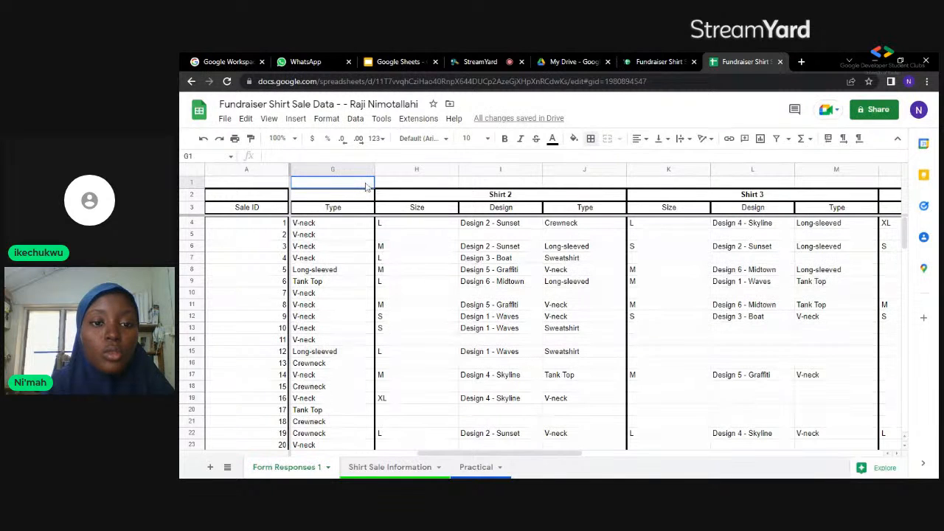
pyautogui.moveTo(368, 185); pyautogui.dragTo(473, 183)
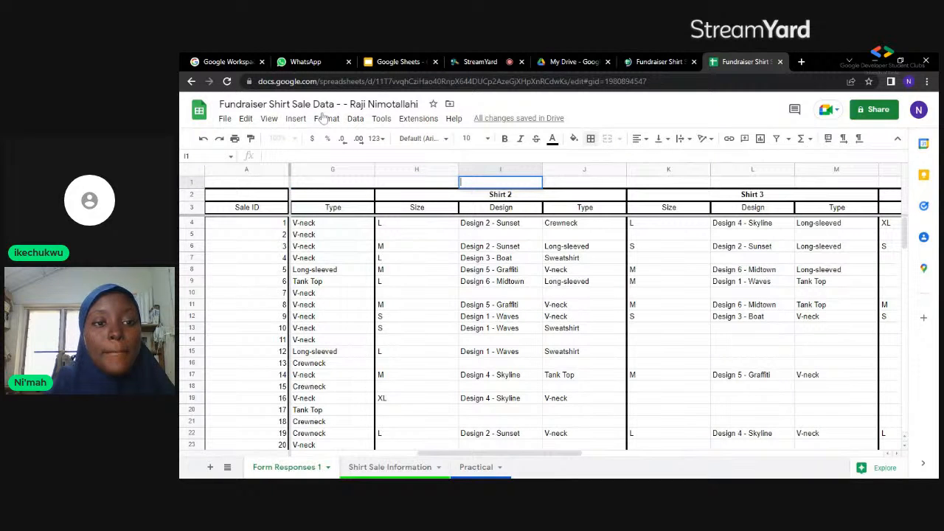
pyautogui.press('Escape')
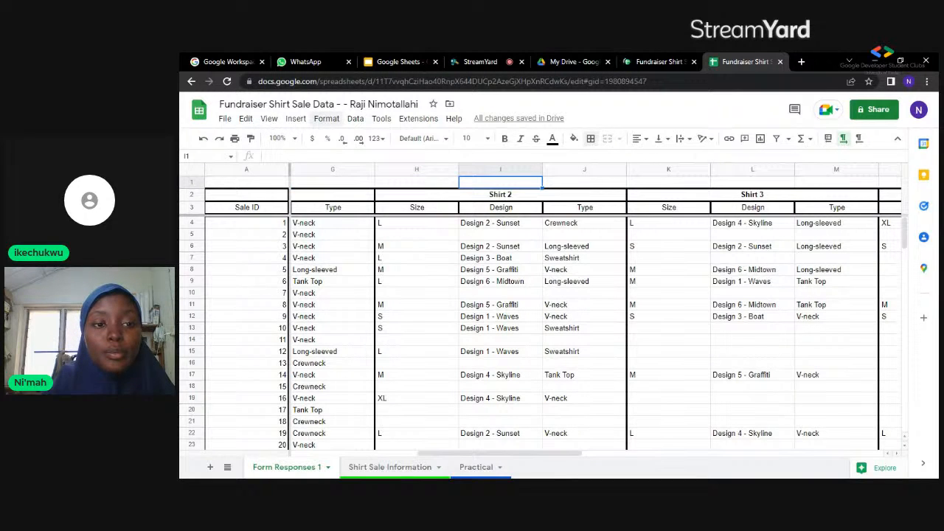
pyautogui.click(319, 183)
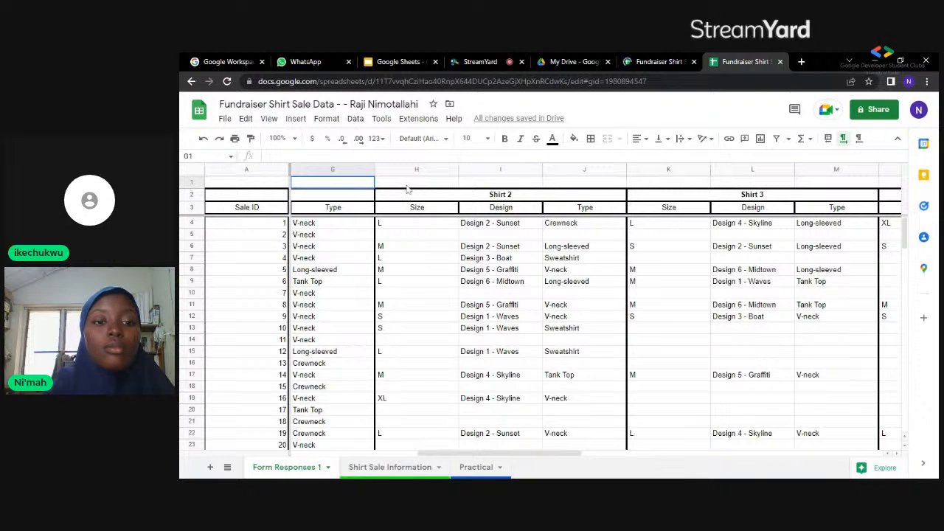
pyautogui.hotkey('shift', 'Right')
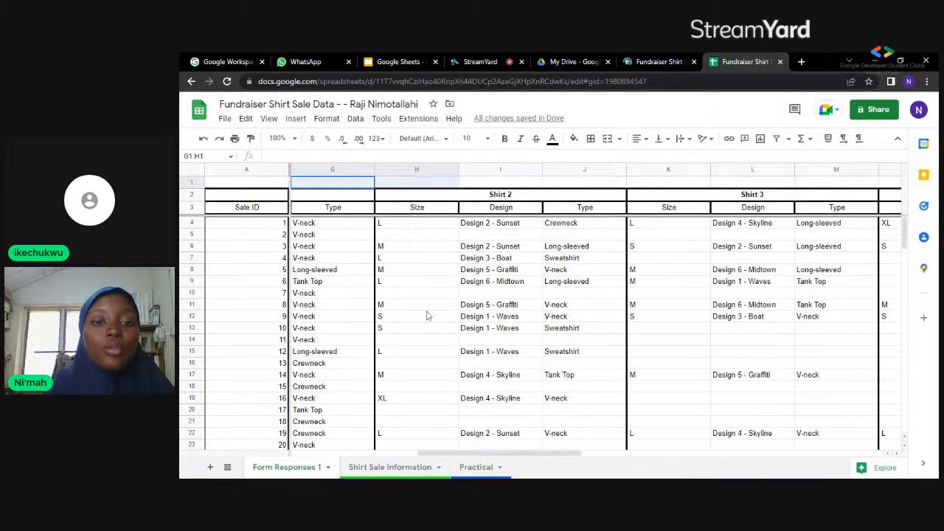
pyautogui.hotkey('shift', 'Right')
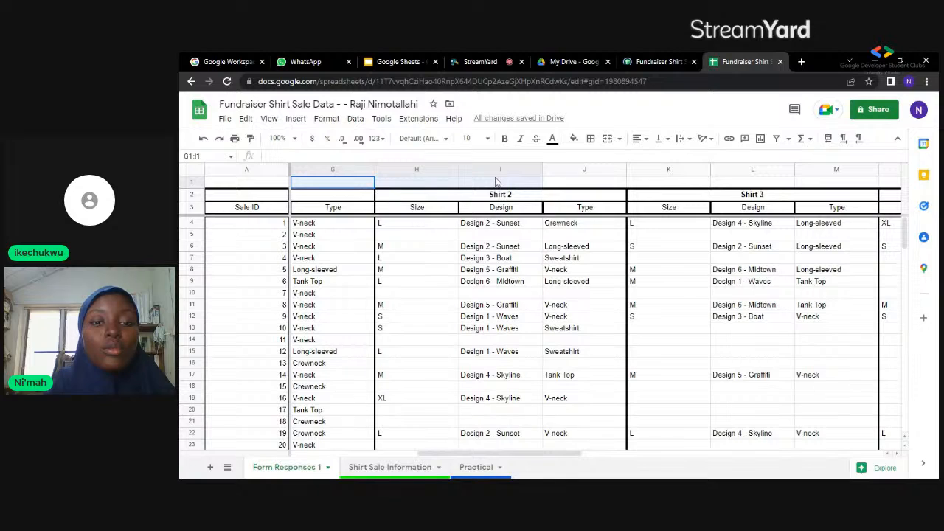
pyautogui.click(326, 119)
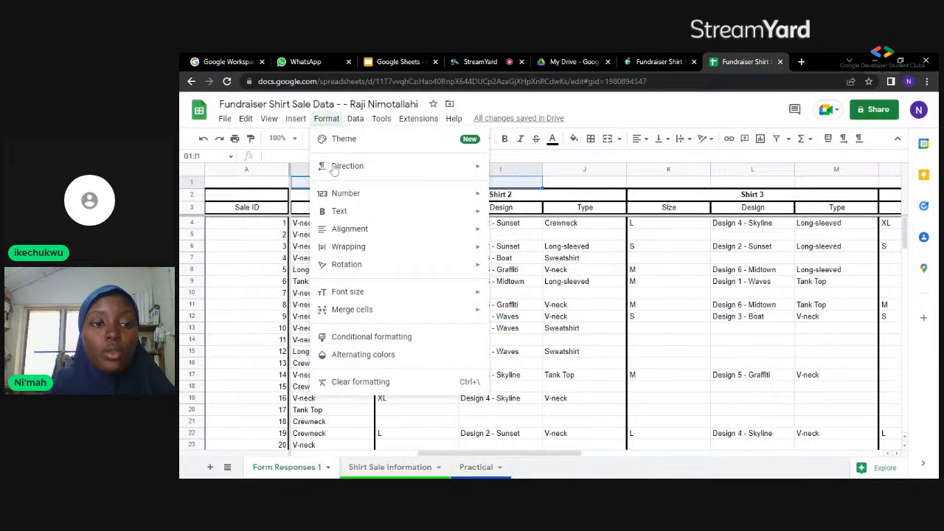
pyautogui.moveTo(472, 312)
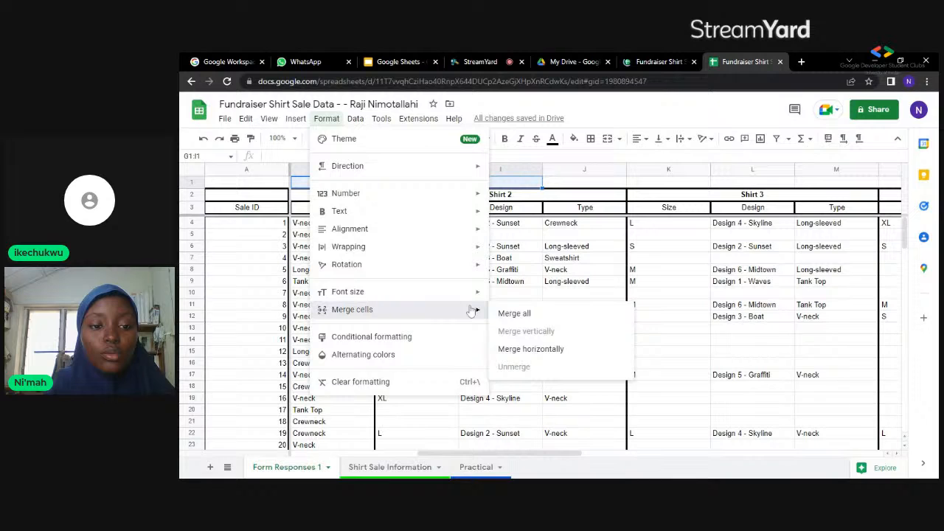
pyautogui.click(512, 349)
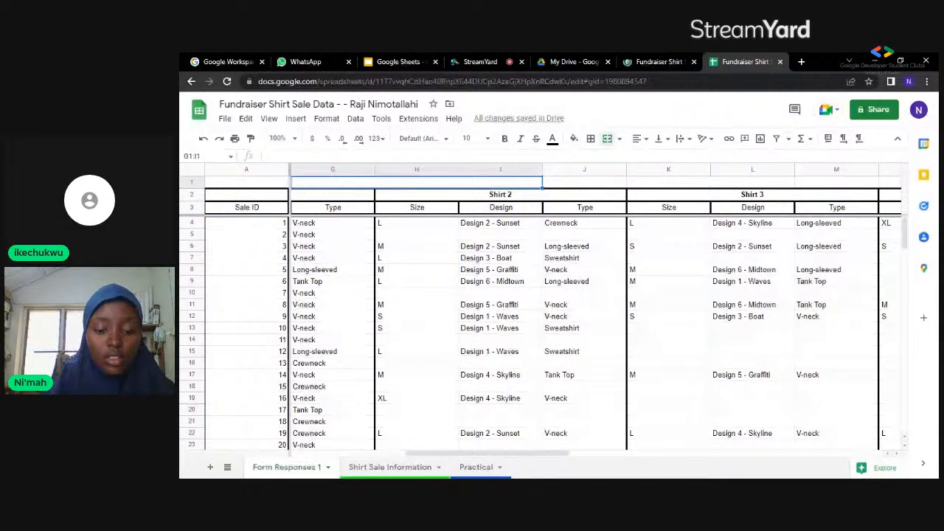
# - Enter the title "Physiologists-In-Tech Practical" in the merged cell G1:I1
pyautogui.write('Shi')
pyautogui.press('BackSpace')
pyautogui.press('BackSpace')
pyautogui.press('BackSpace')
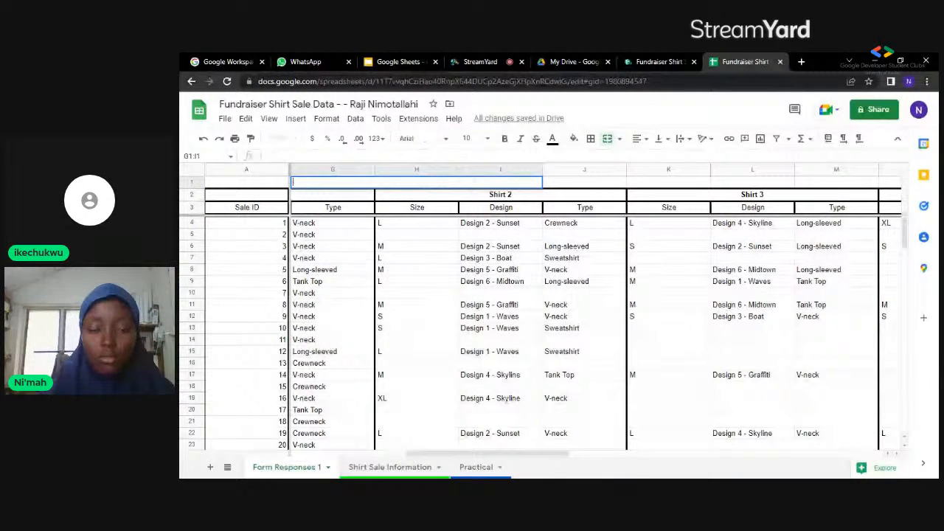
pyautogui.write('Phys')
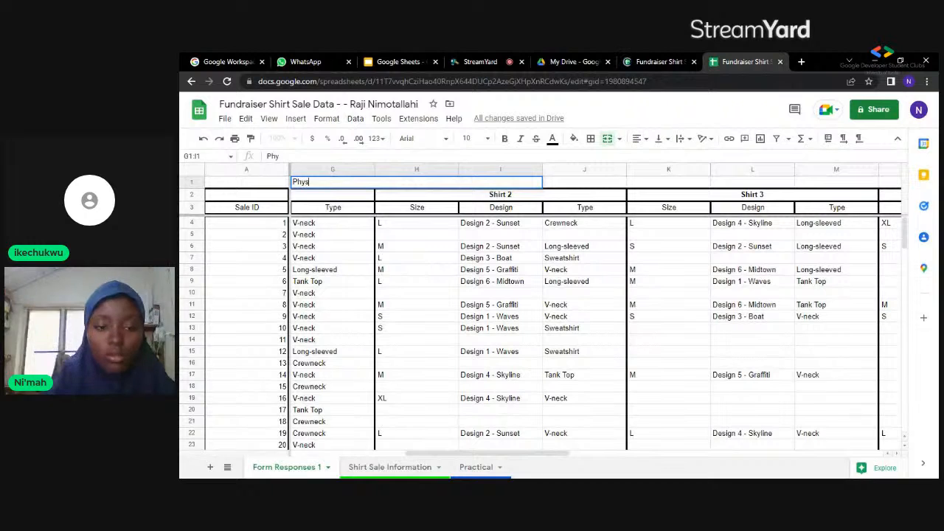
pyautogui.write('iolog')
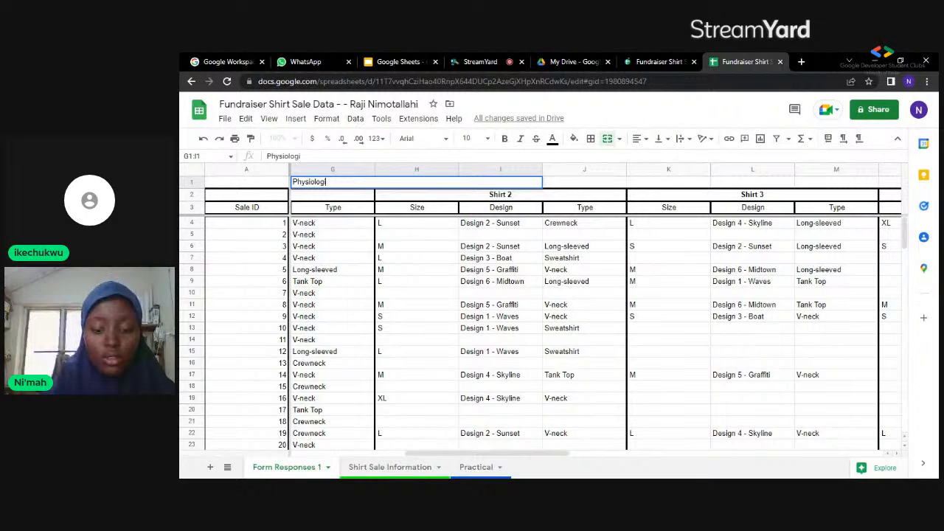
pyautogui.write('ists')
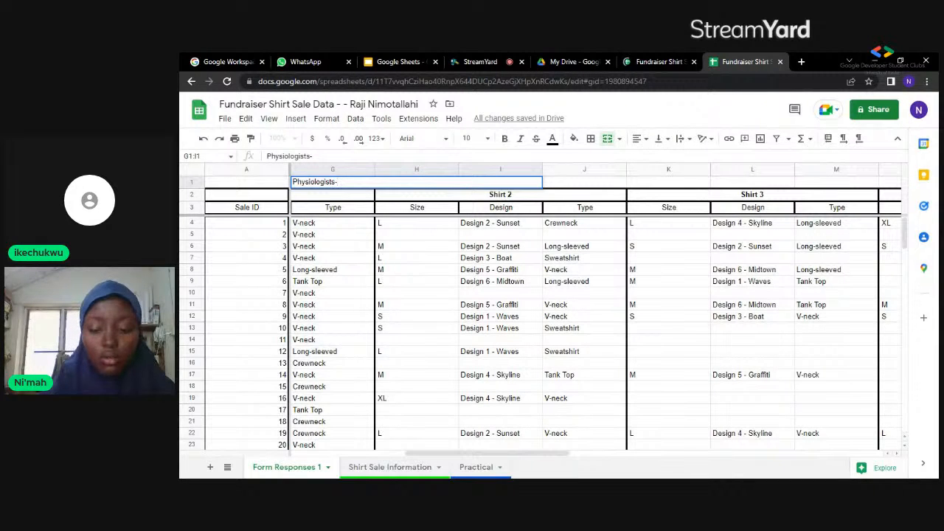
pyautogui.write('-In-')
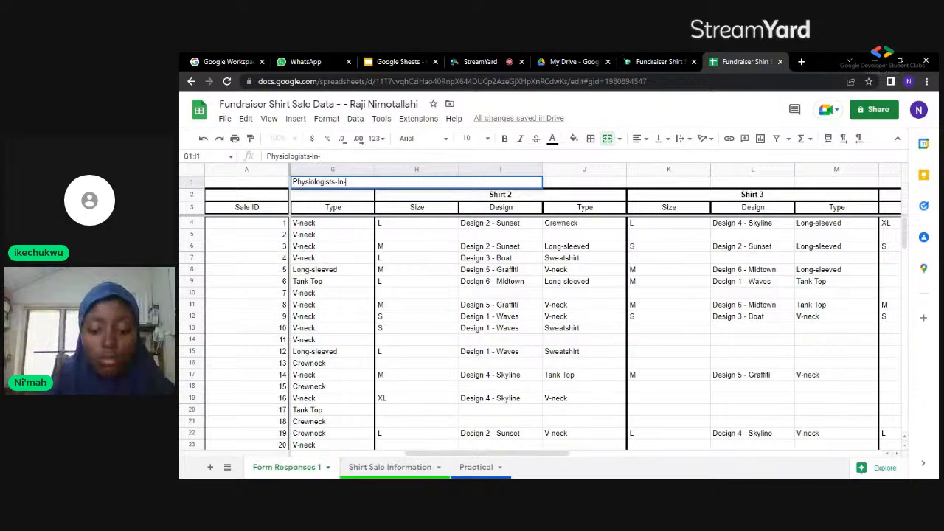
pyautogui.write('Tec')
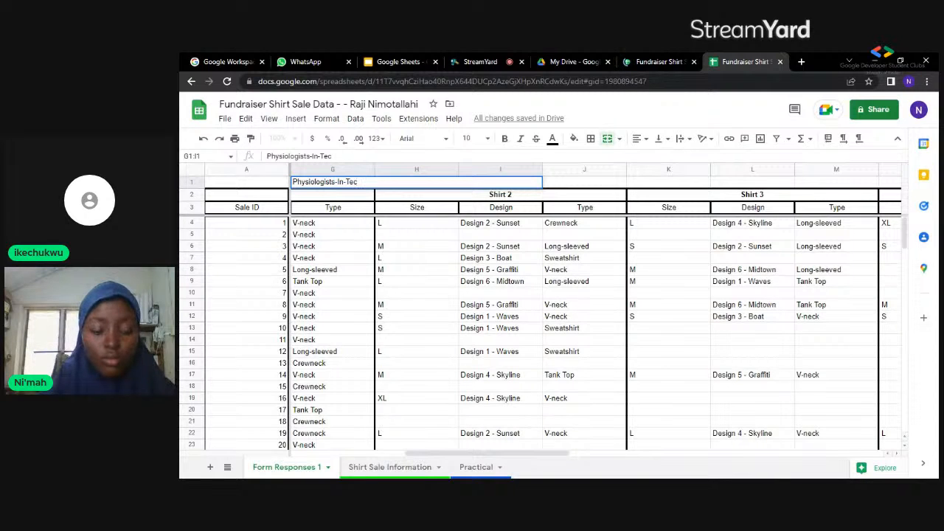
pyautogui.write('h P')
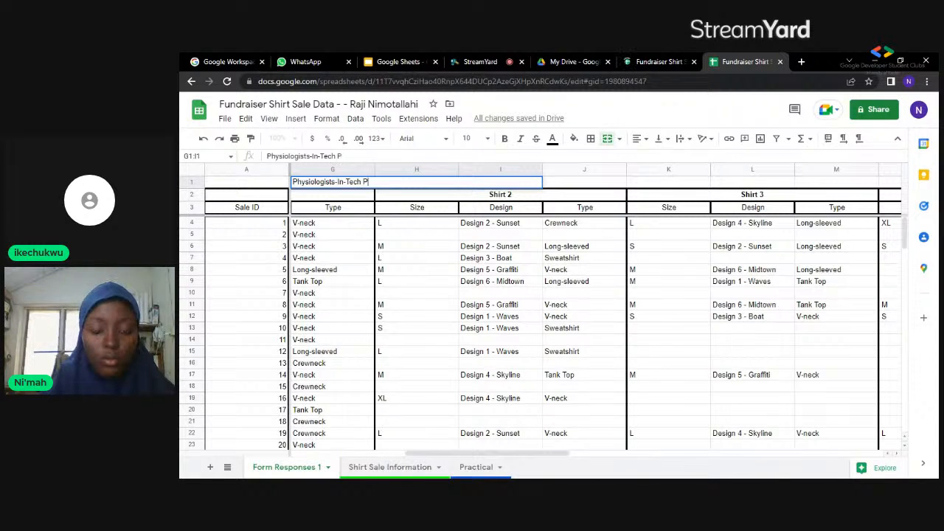
pyautogui.write('ractical')
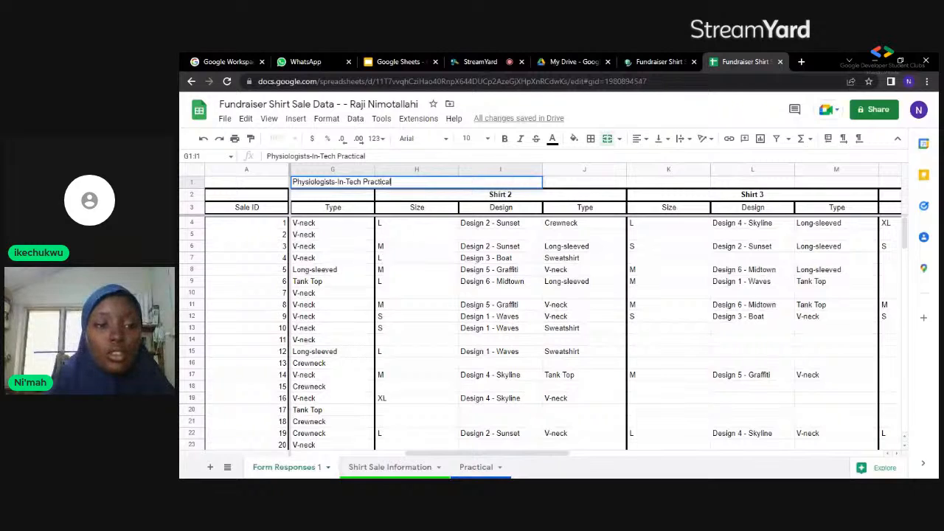
# - Set the font size of the title text in G1:I1 to 18
pyautogui.click(339, 182)
pyautogui.moveTo(391, 183); pyautogui.dragTo(291, 186)
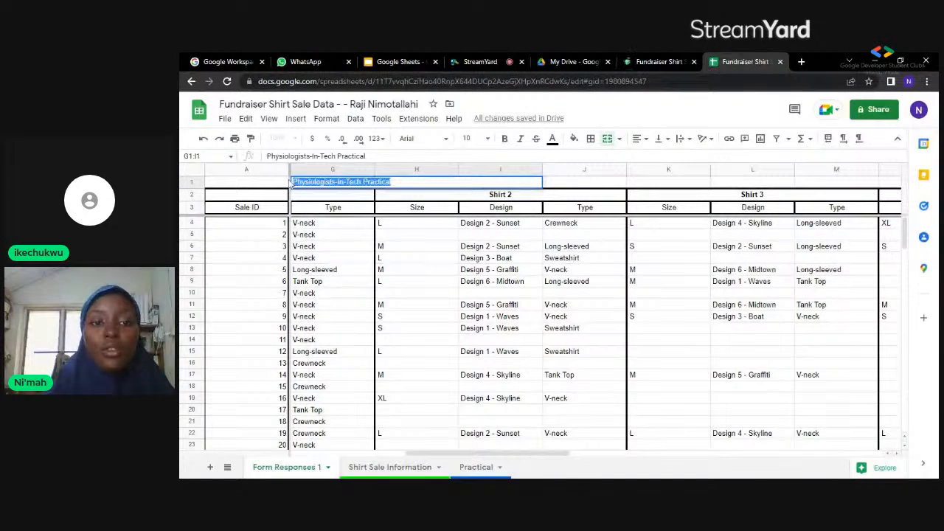
pyautogui.click(487, 139)
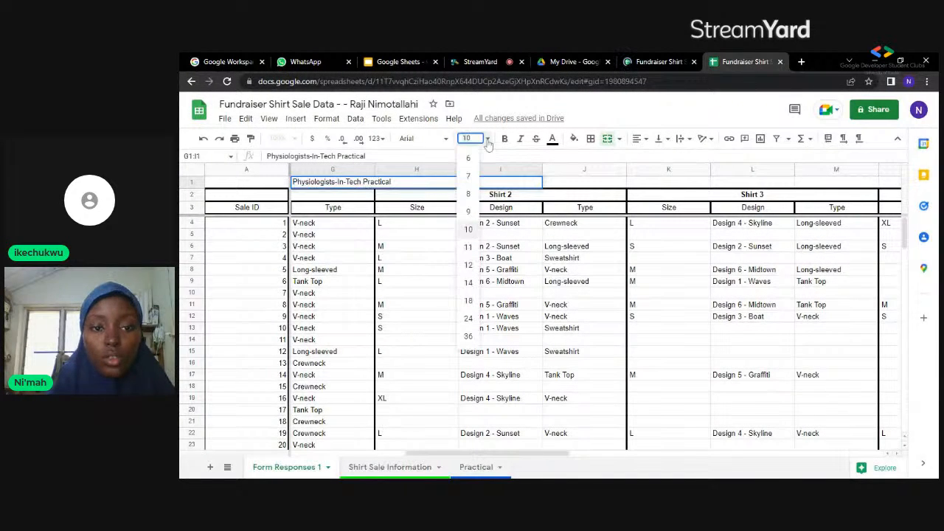
pyautogui.click(470, 302)
pyautogui.doubleClick(470, 302)
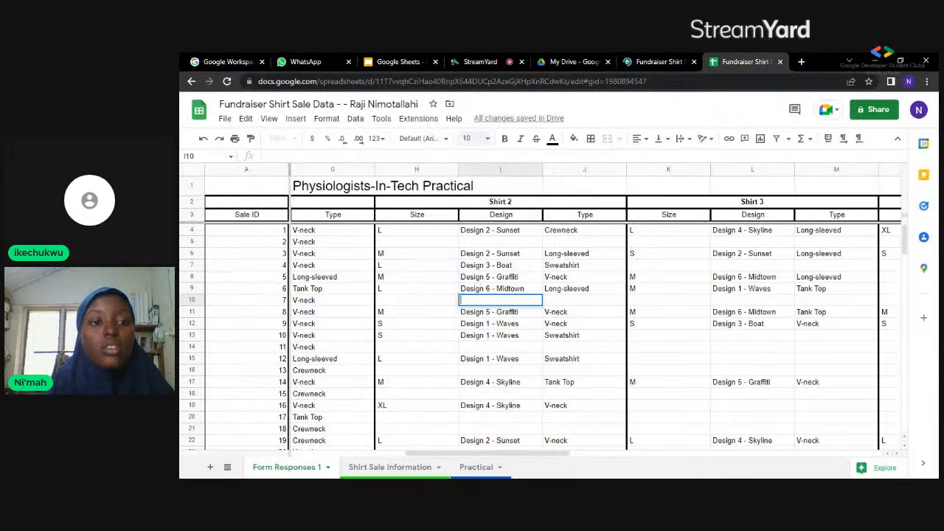
# - Set the font size of the merged title cell G1:I1 to 20
pyautogui.click(480, 189)
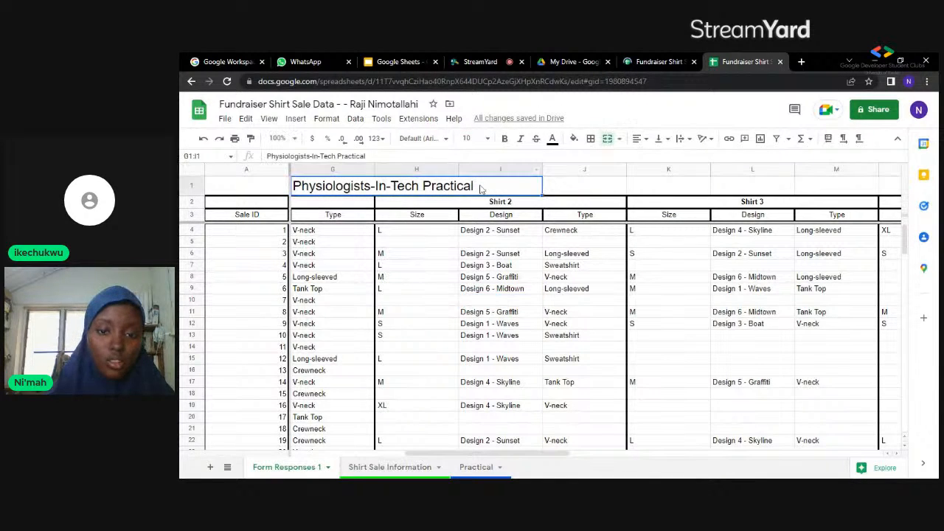
pyautogui.click(488, 140)
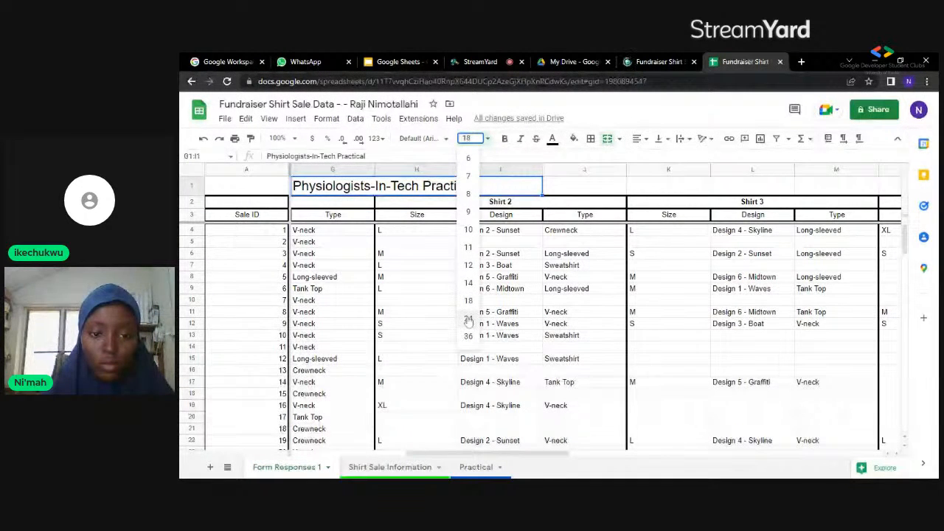
pyautogui.write('20')
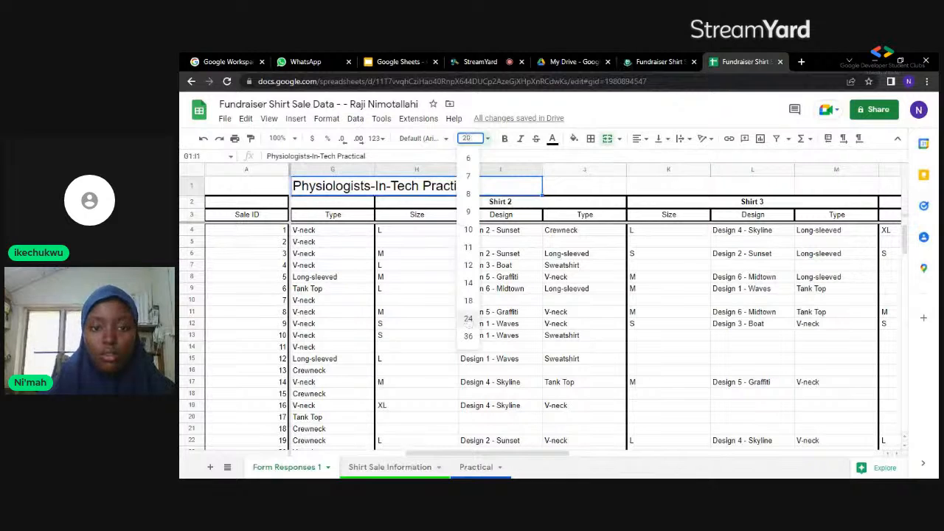
pyautogui.press('Return')
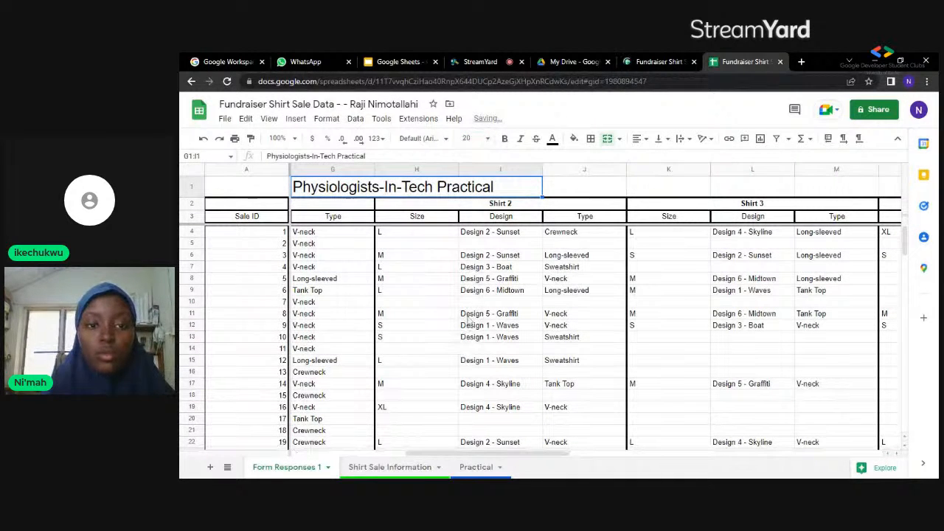
pyautogui.click(392, 244)
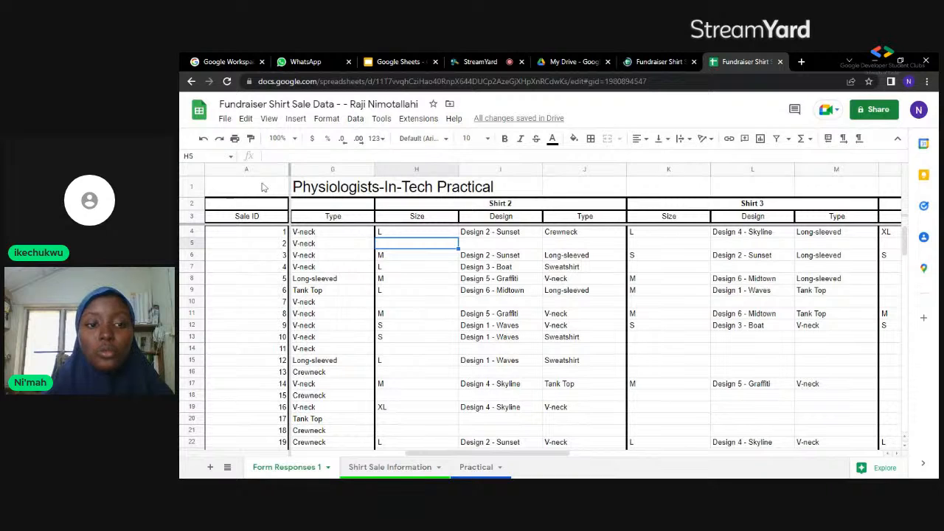
pyautogui.click(328, 191)
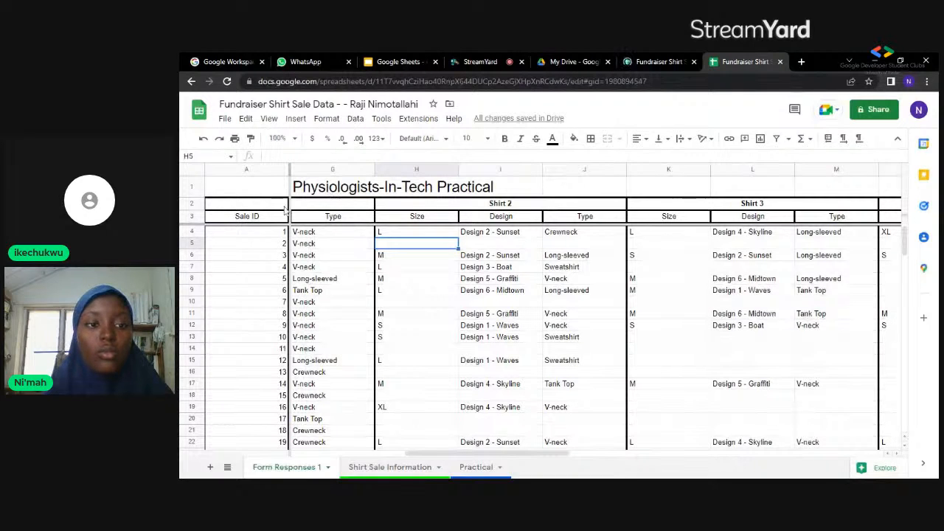
# - Fill cell A2, directly above the Sale ID header, with the standard blue color
pyautogui.click(285, 206)
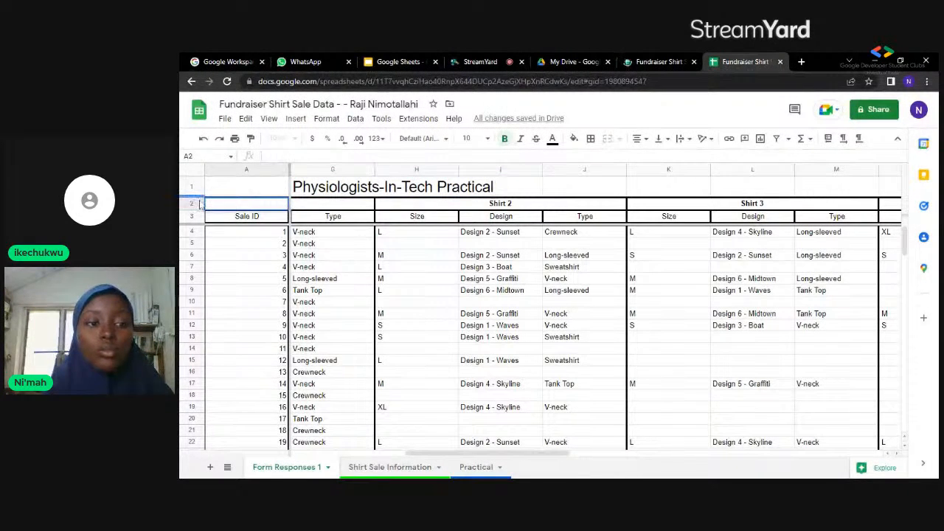
pyautogui.click(190, 205)
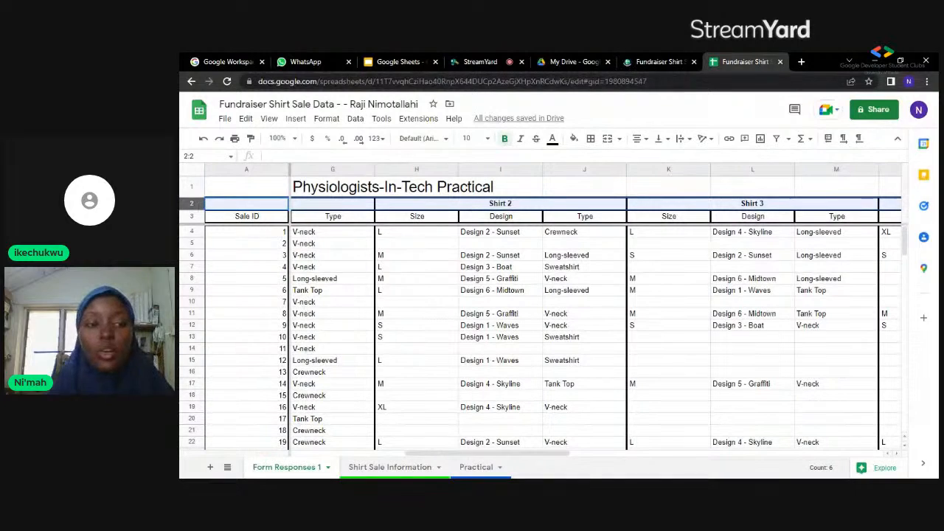
pyautogui.click(222, 209)
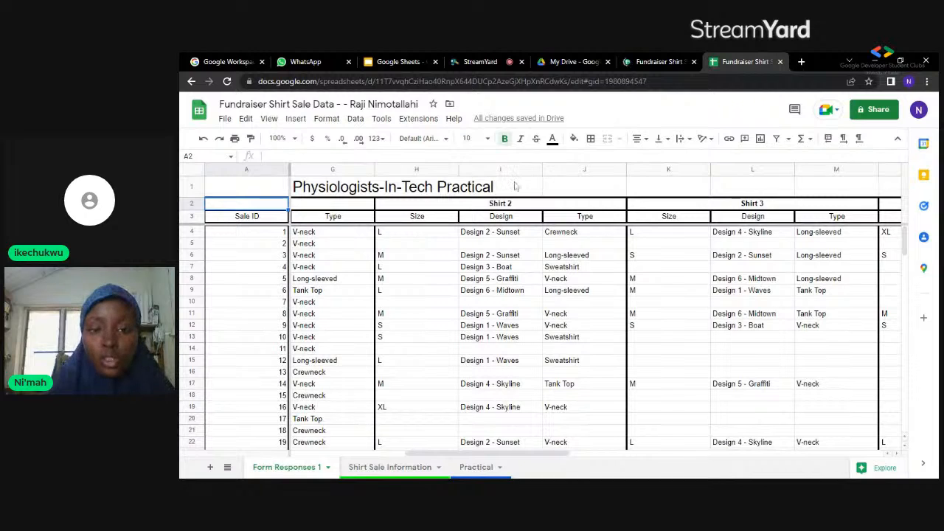
pyautogui.click(588, 157)
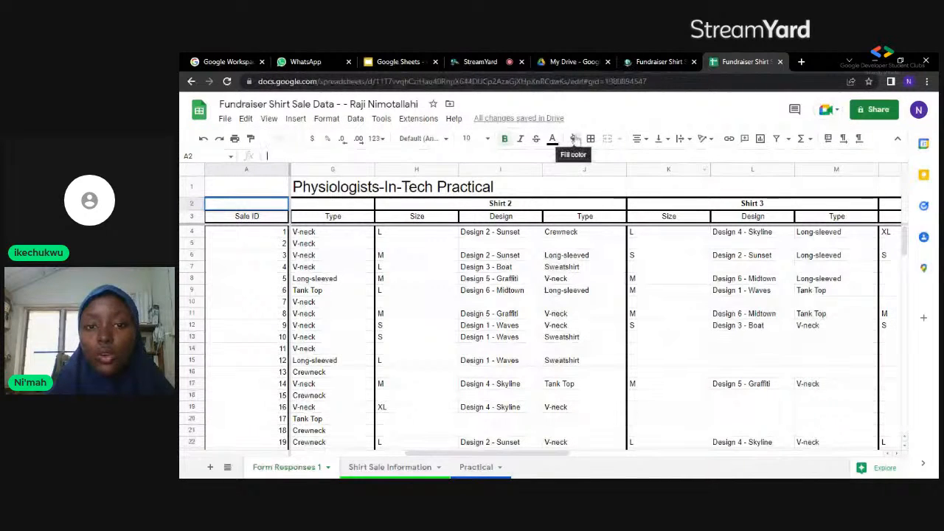
pyautogui.click(574, 139)
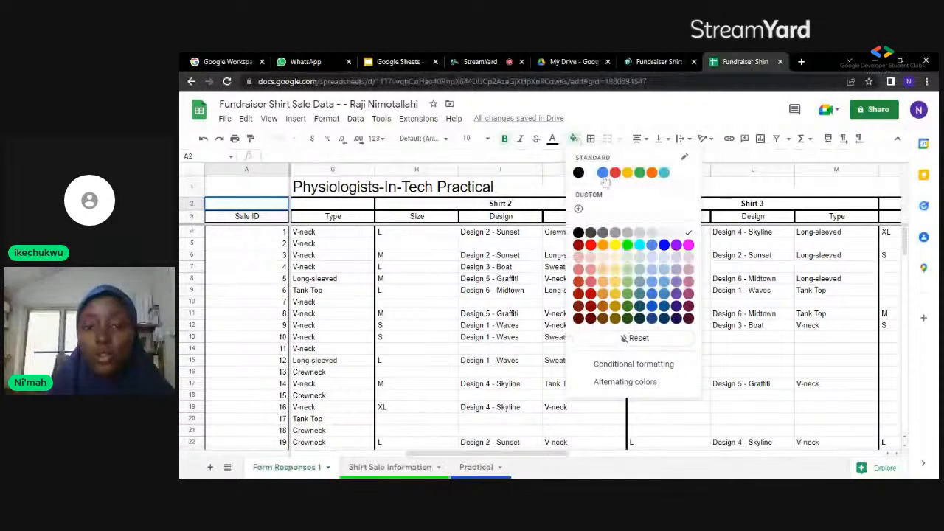
pyautogui.click(603, 173)
pyautogui.click(585, 169)
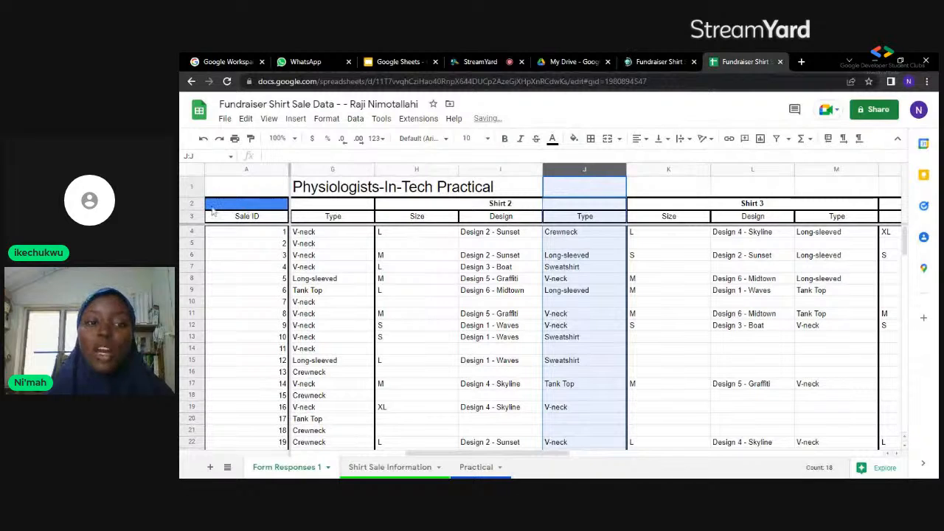
pyautogui.hotkey('ctrl', 'Home')
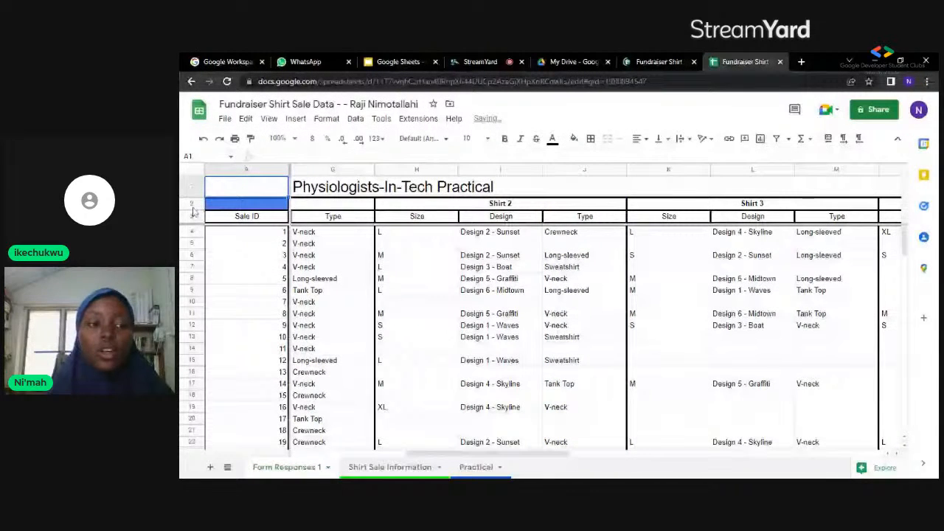
pyautogui.click(192, 205)
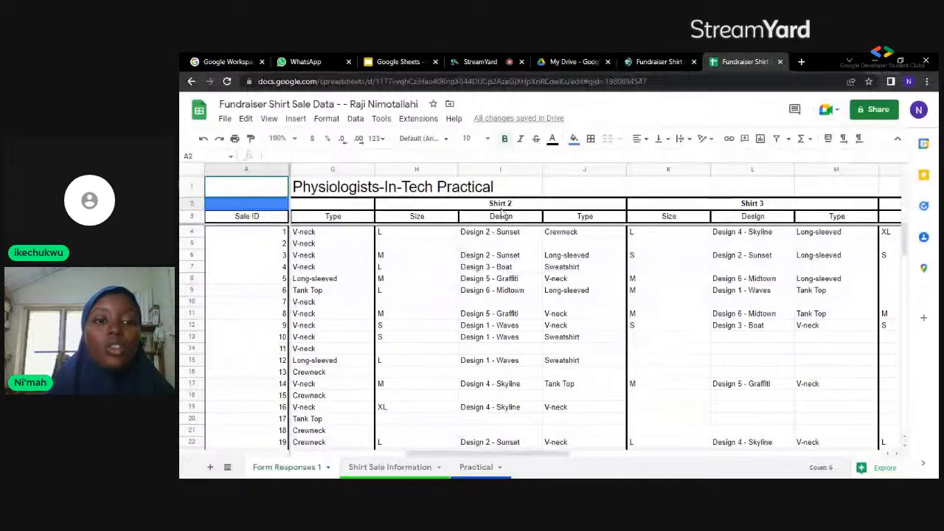
pyautogui.click(573, 140)
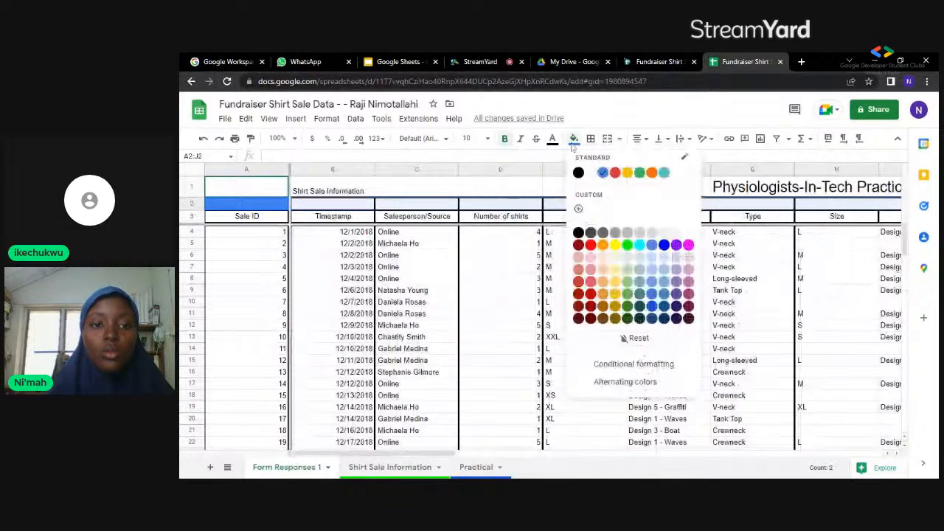
pyautogui.click(664, 109)
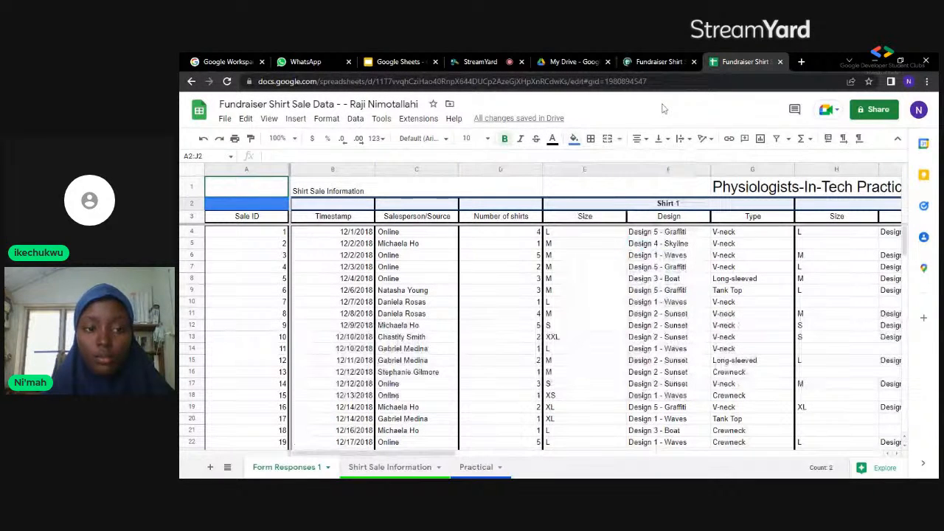
# - Undo the blue fill of cell A2 and the last font size change of the title in G1:I1
pyautogui.hotkey('ctrl', 'z')
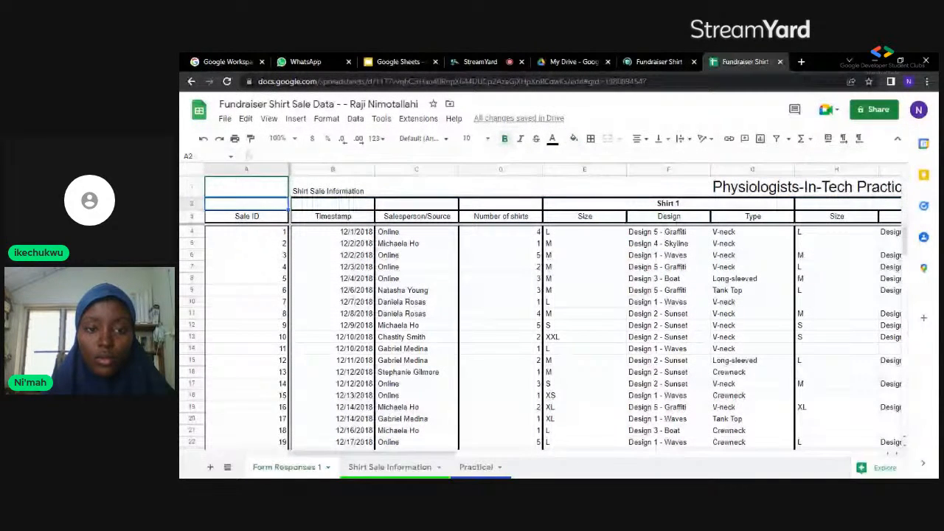
pyautogui.hotkey('ctrl', 'z')
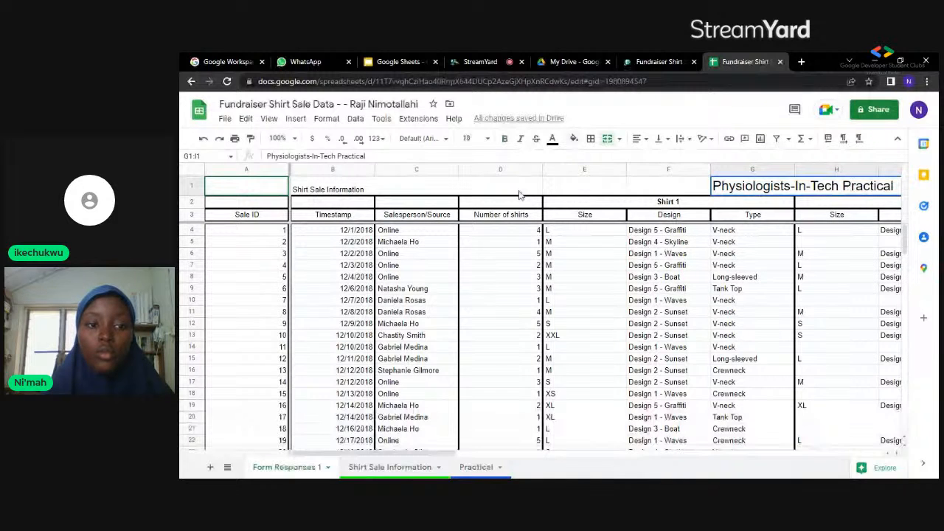
# - Clear the text "Shirt Sale Information" from the merged cell B1:D1
pyautogui.moveTo(520, 195); pyautogui.dragTo(381, 192)
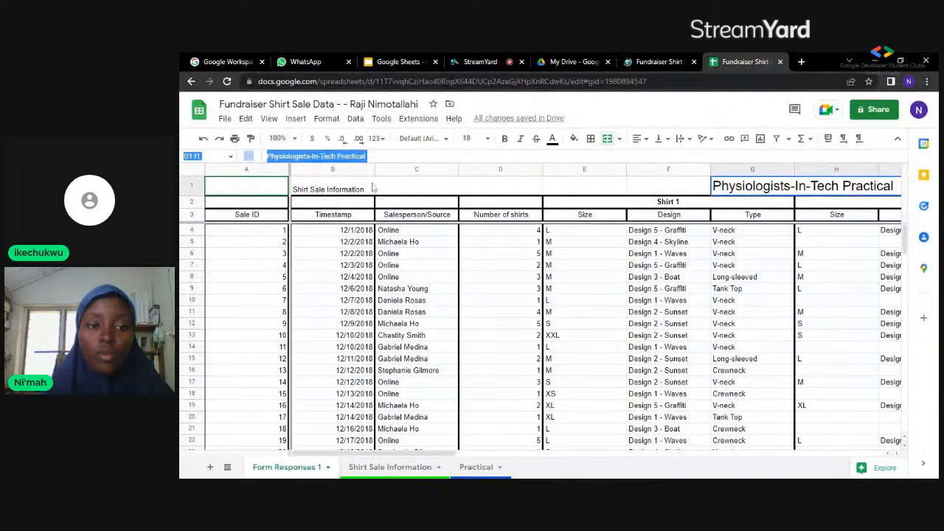
pyautogui.click(377, 189)
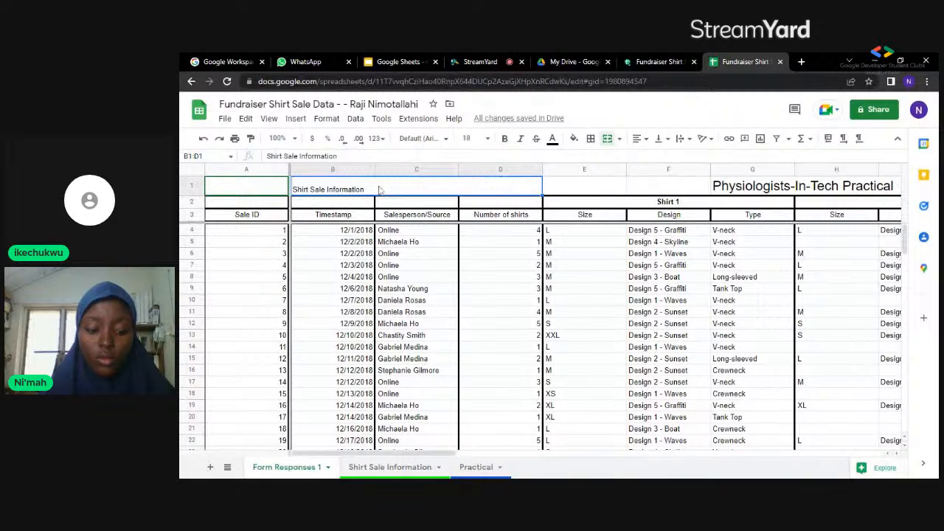
pyautogui.tripleClick(380, 190)
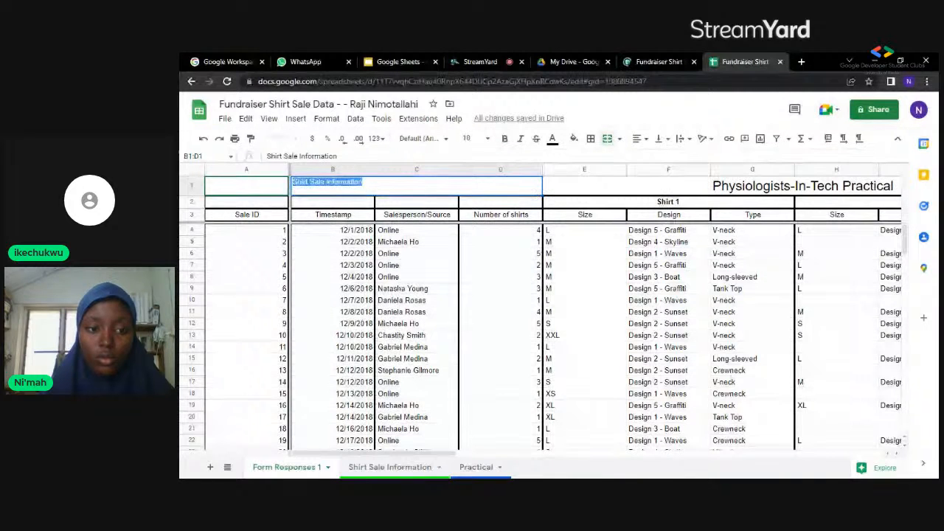
pyautogui.press('Left')
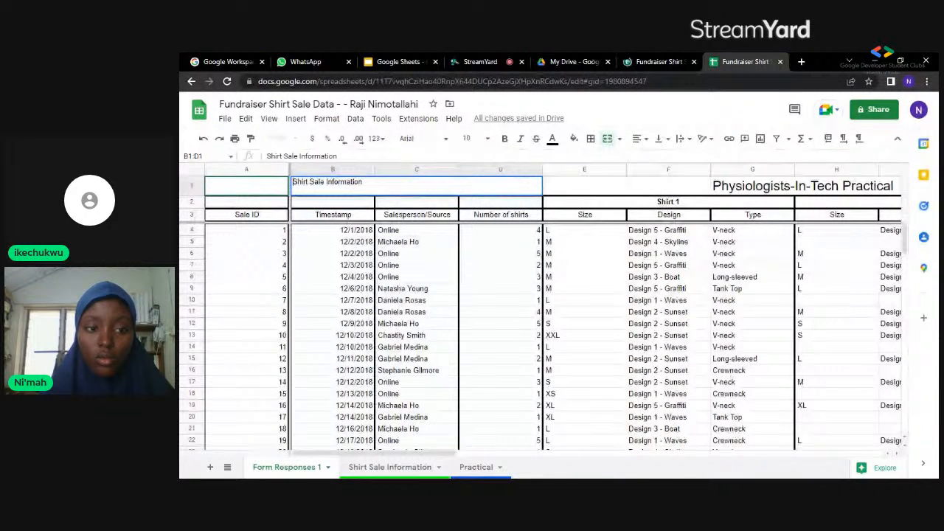
pyautogui.press('BackSpace')
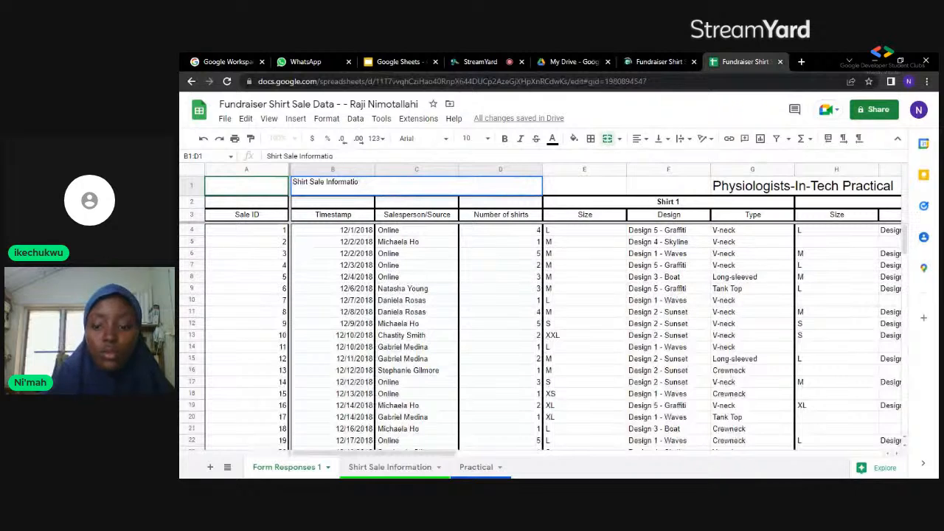
pyautogui.hotkey('ctrl', 'a')
pyautogui.press('BackSpace')
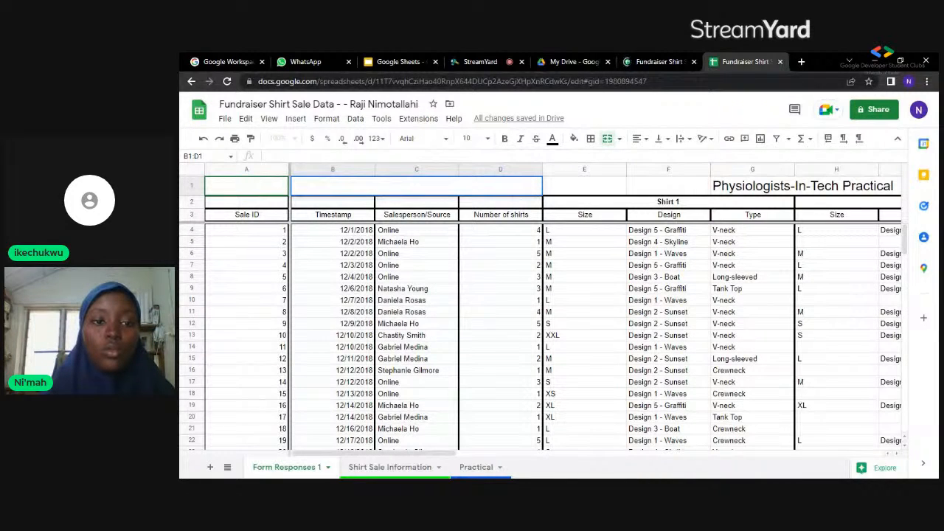
# - Unmerge the emptied cell B1:D1
pyautogui.click(332, 120)
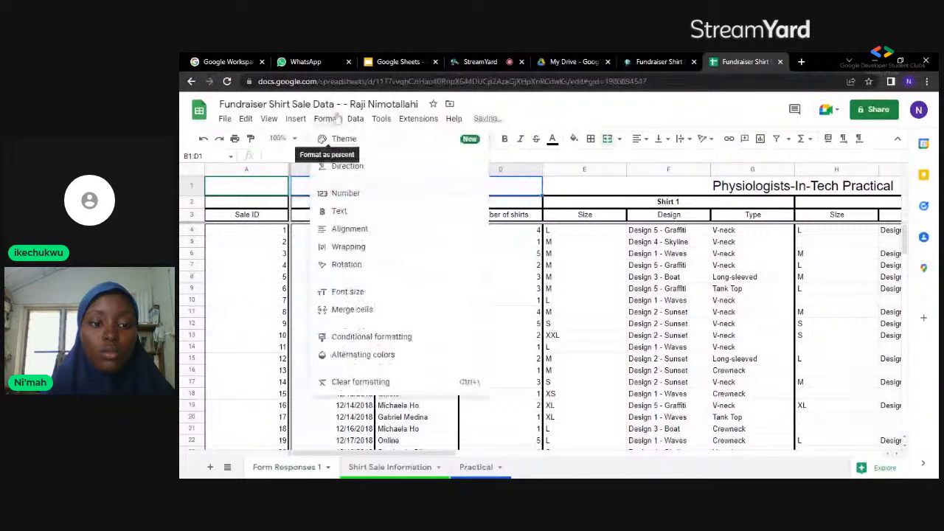
pyautogui.moveTo(476, 313)
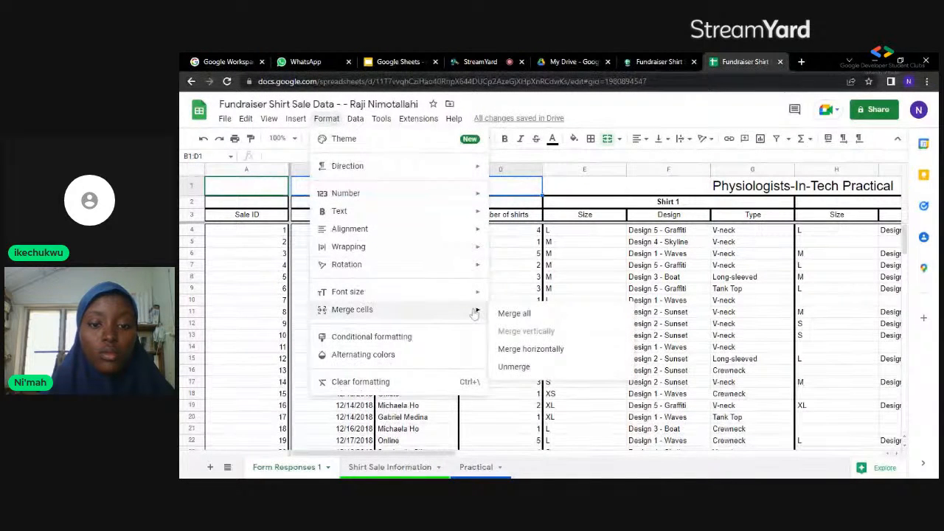
pyautogui.click(512, 368)
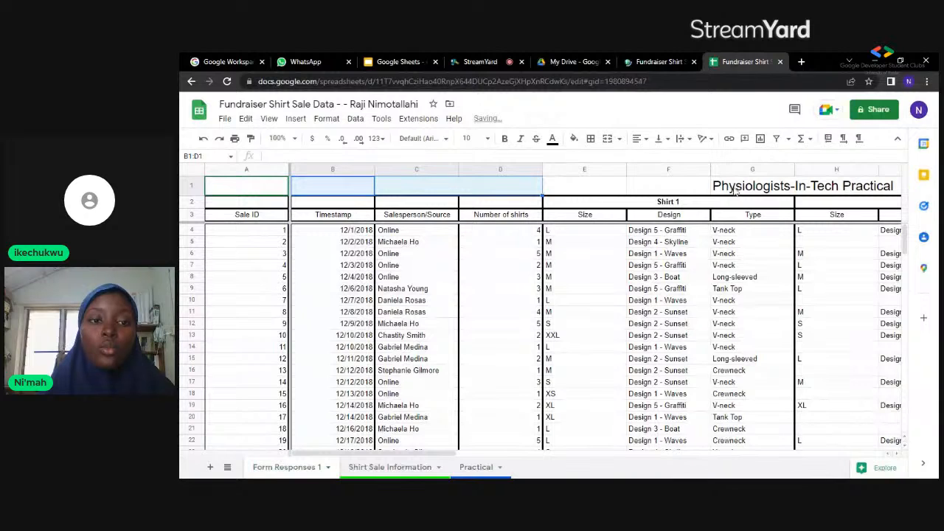
# - Merge the empty cells B1 to D1 horizontally
pyautogui.click(393, 191)
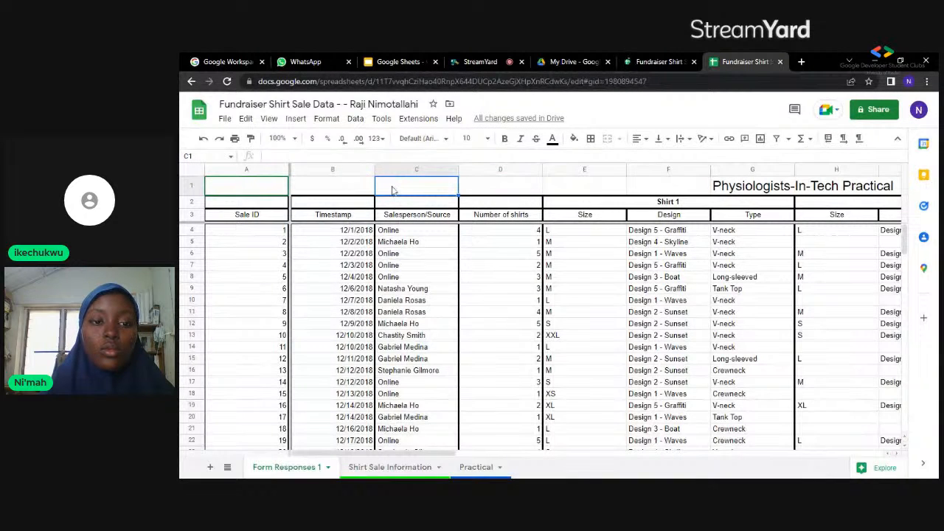
pyautogui.click(350, 191)
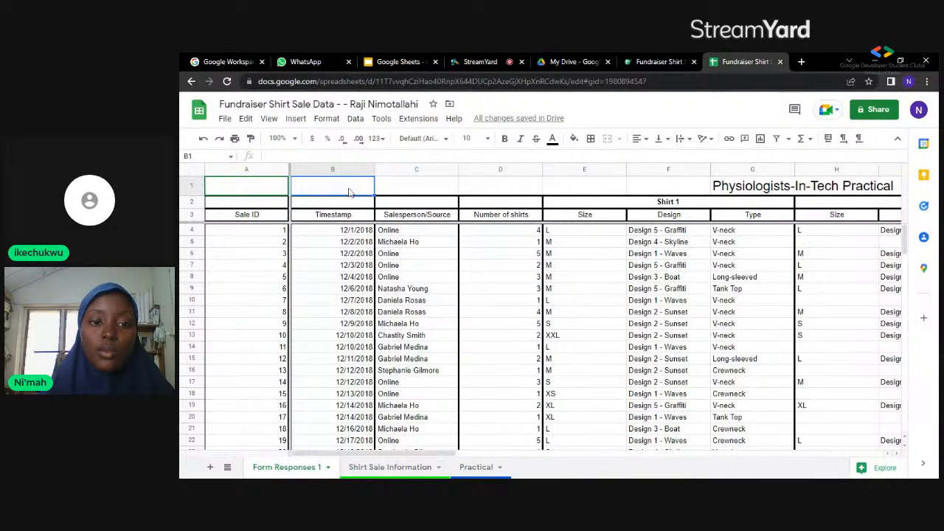
pyautogui.keyDown('shift'); pyautogui.click(518, 192); pyautogui.keyUp('shift')
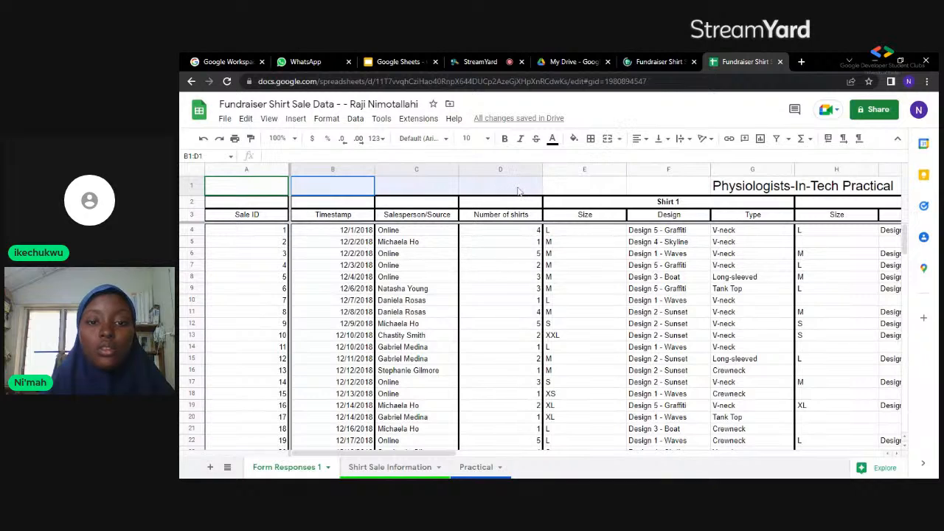
pyautogui.click(326, 119)
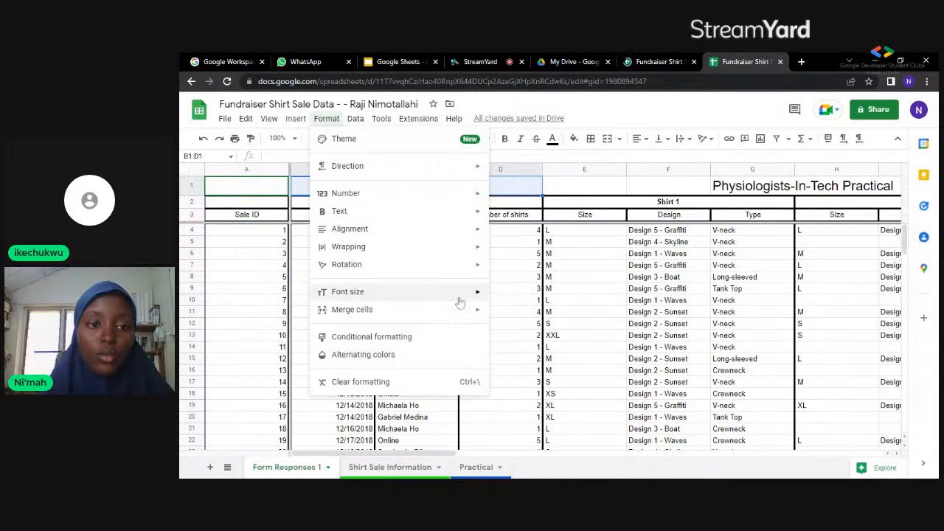
pyautogui.moveTo(468, 309)
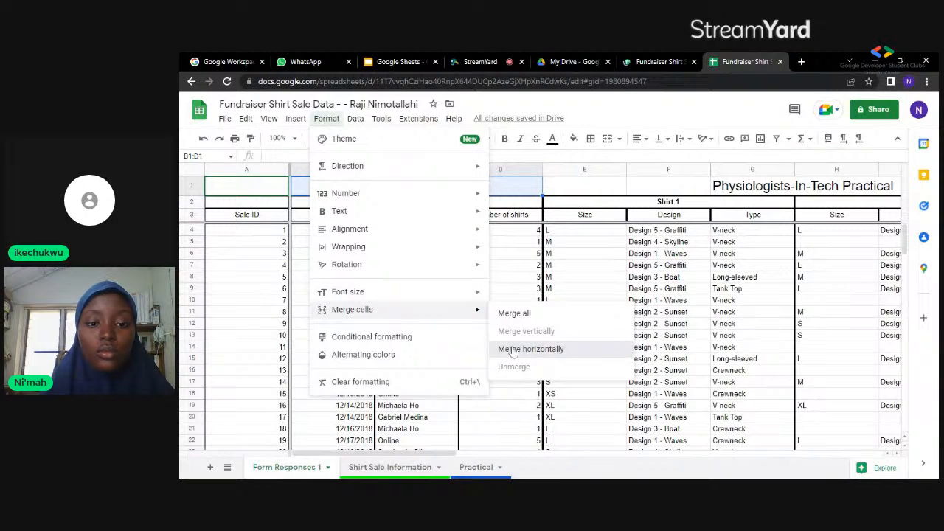
pyautogui.click(514, 352)
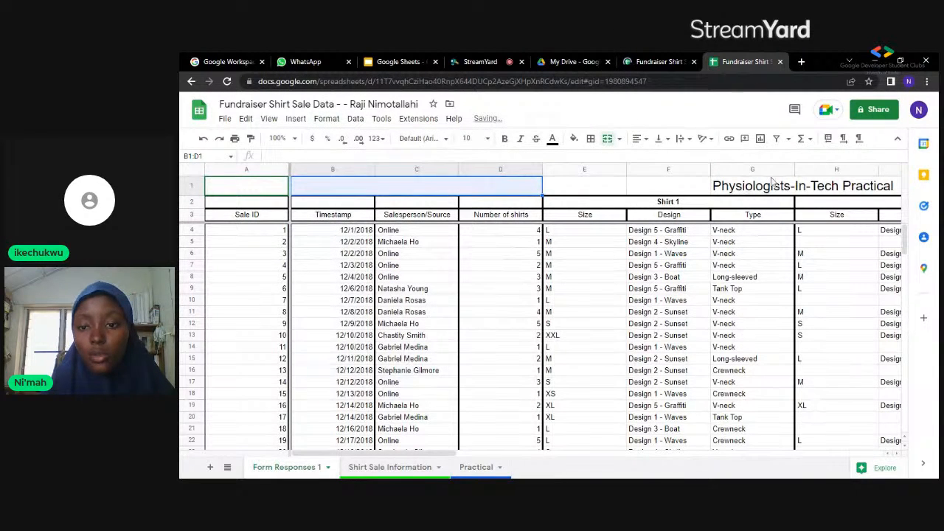
# - Copy the title text "Physiologists-In-Tech Practical" from G1:I1 and paste it into row 1 starting at B1
pyautogui.click(772, 186)
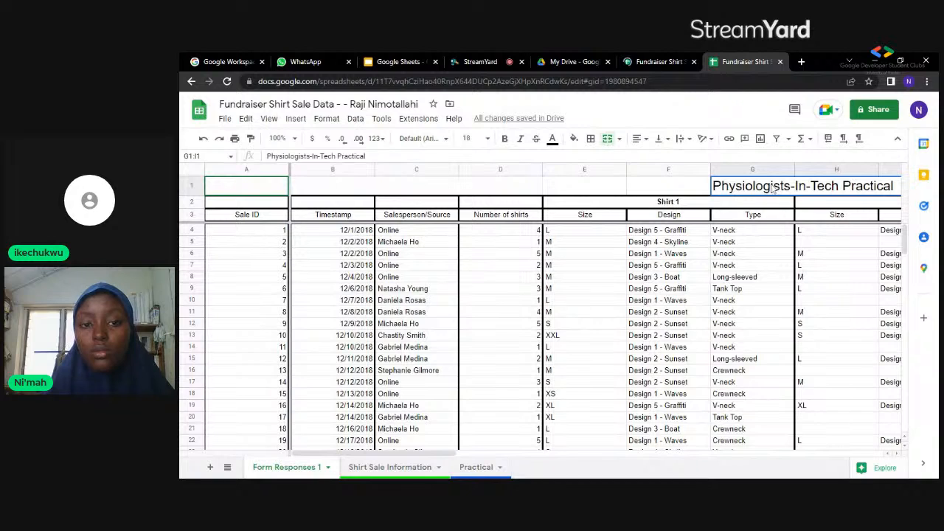
pyautogui.doubleClick(772, 186)
pyautogui.doubleClick(773, 186)
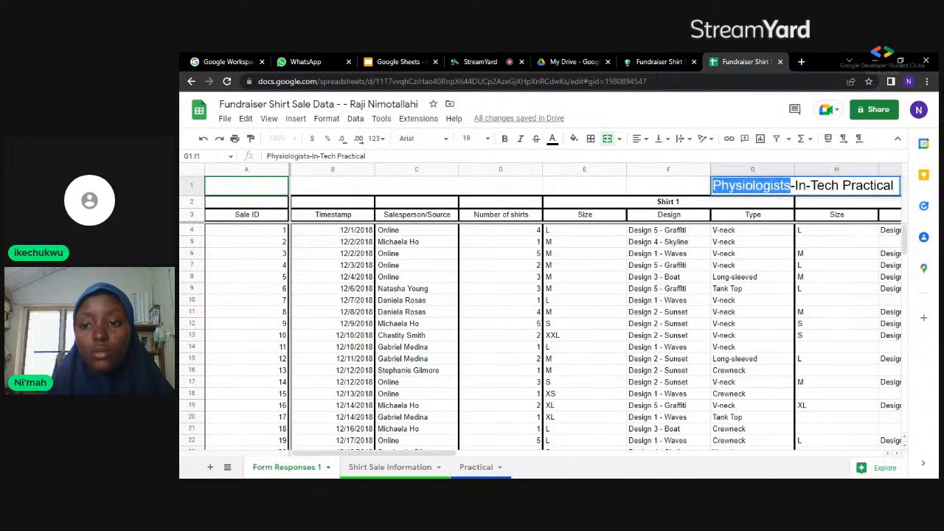
pyautogui.click(385, 156)
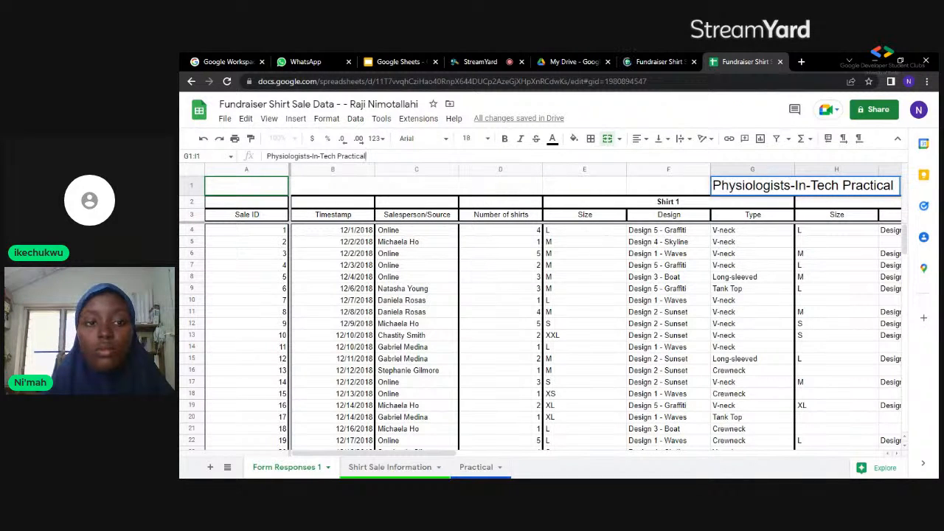
pyautogui.moveTo(367, 156); pyautogui.dragTo(267, 156)
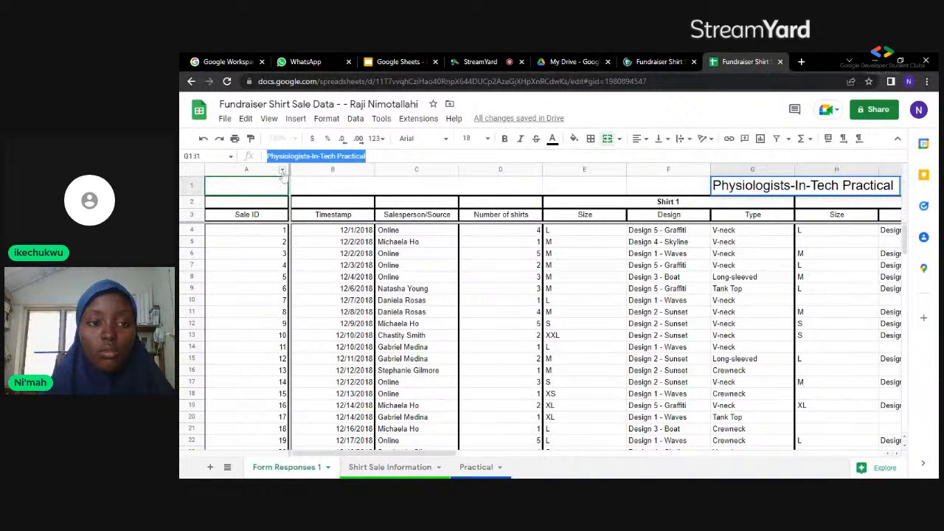
pyautogui.click(281, 171)
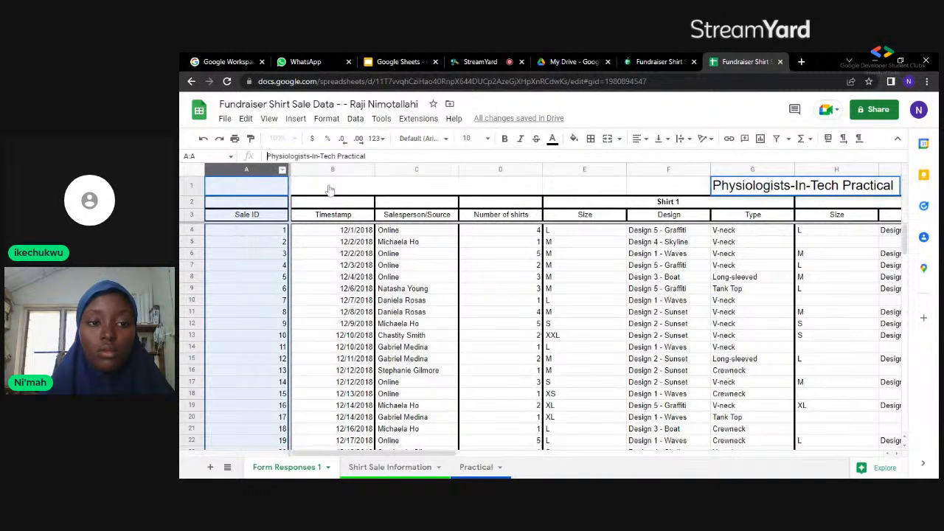
pyautogui.click(330, 190)
pyautogui.hotkey('ctrl', 'c')
pyautogui.click(330, 190)
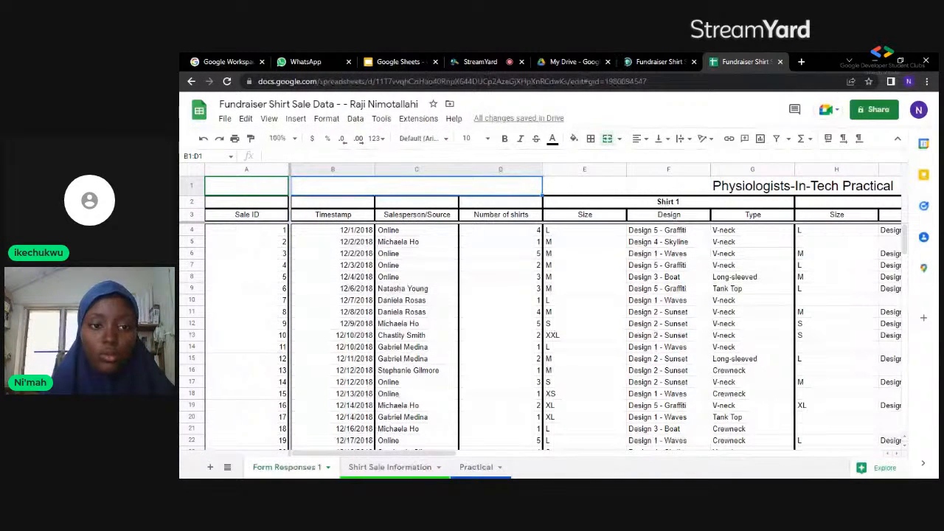
pyautogui.hotkey('ctrl', 'v')
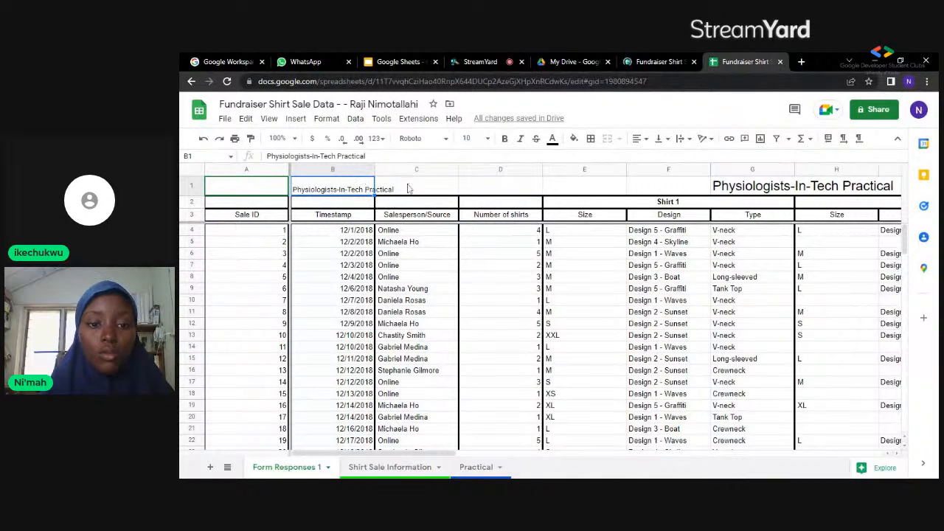
pyautogui.press('Right')
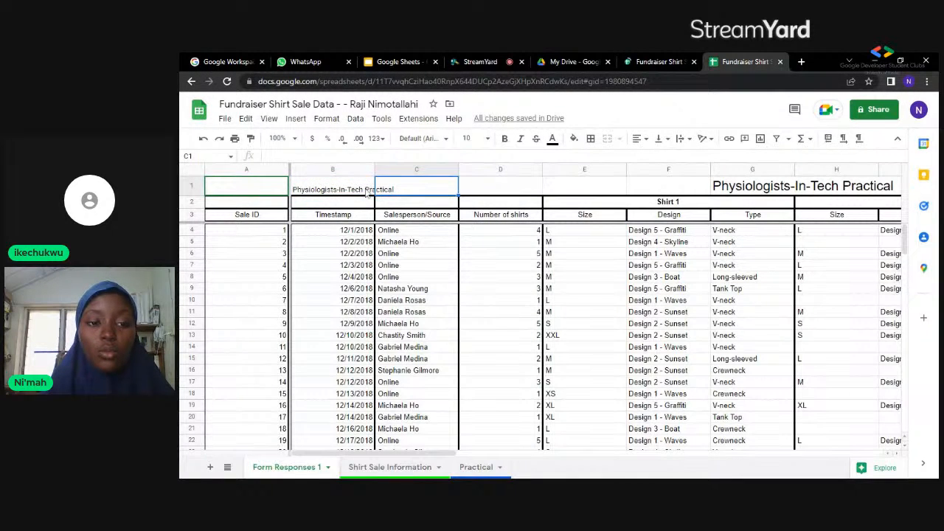
pyautogui.moveTo(366, 192); pyautogui.dragTo(483, 188)
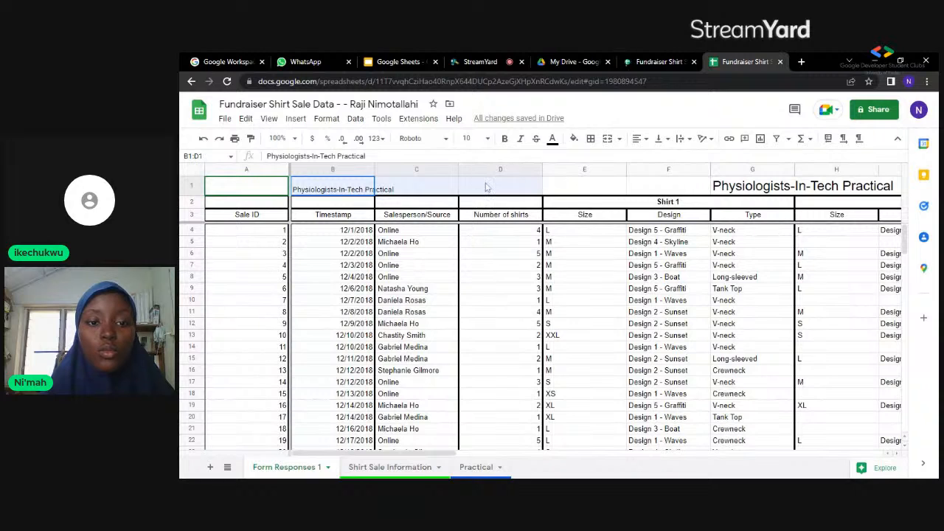
pyautogui.click(380, 188)
pyautogui.click(326, 119)
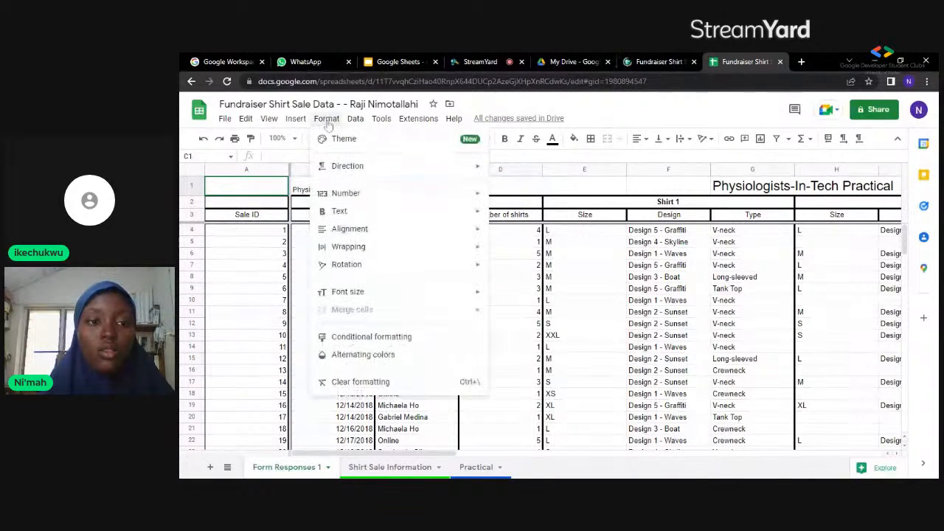
# - Merge cells B1:D1 horizontally around the pasted title "Physiologists-In-Tech Practical"
pyautogui.click(301, 193)
pyautogui.moveTo(405, 190); pyautogui.dragTo(468, 191)
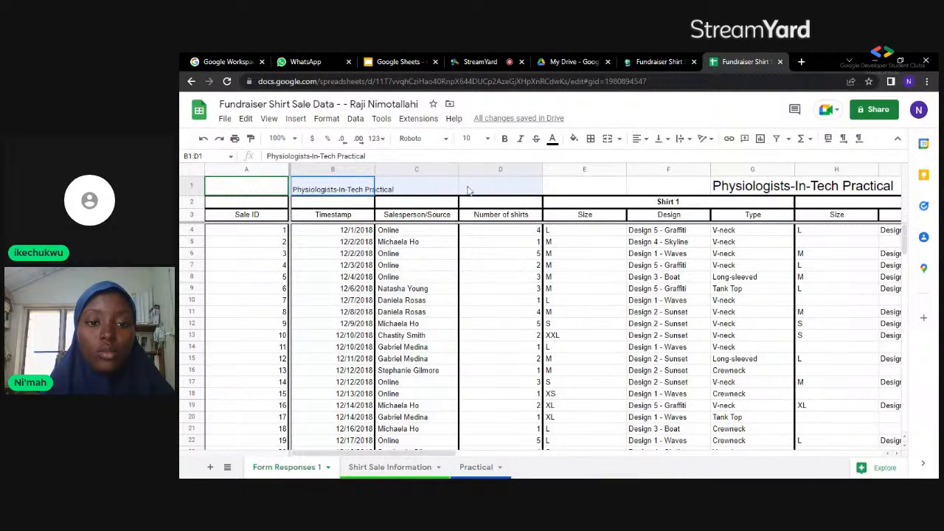
pyautogui.click(324, 119)
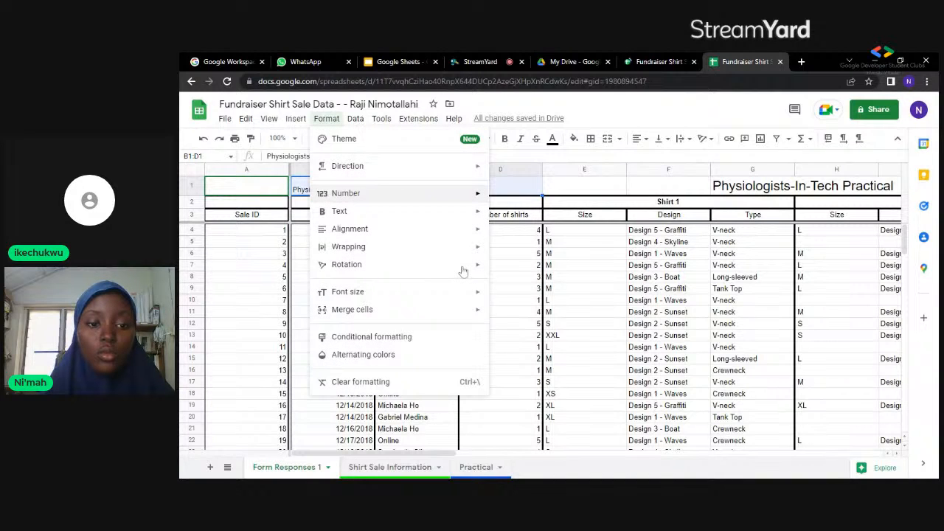
pyautogui.moveTo(472, 309)
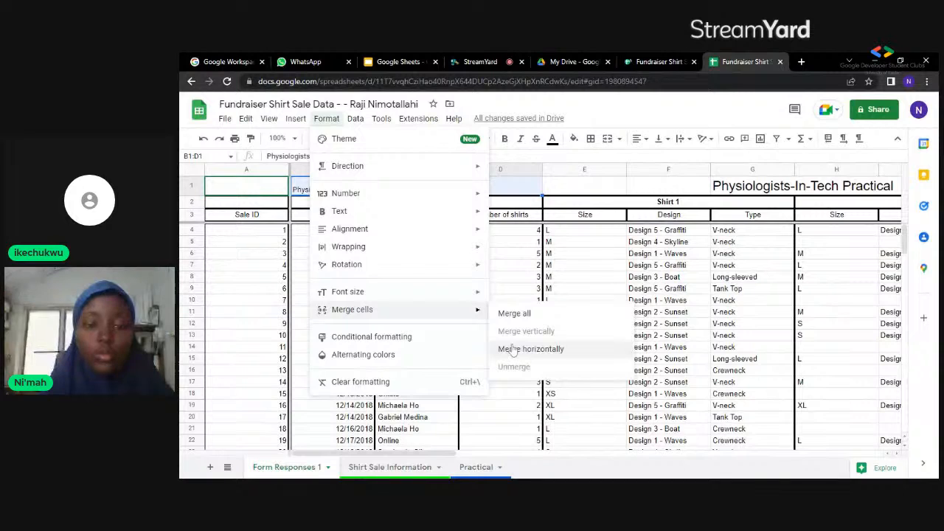
pyautogui.click(514, 349)
pyautogui.click(501, 346)
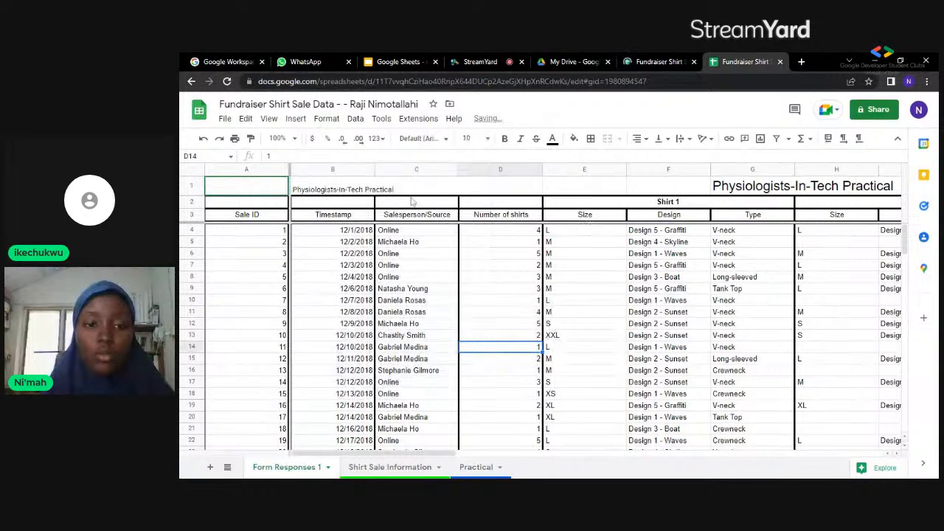
# - Set the font size of the title "Physiologists-In-Tech Practical" in B1:D1 to 20
pyautogui.click(392, 190)
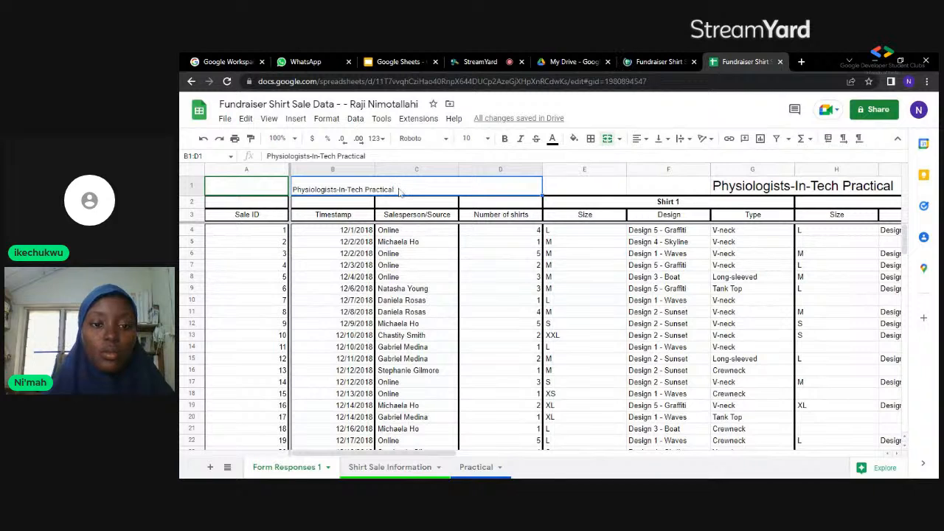
pyautogui.click(488, 138)
pyautogui.write('20')
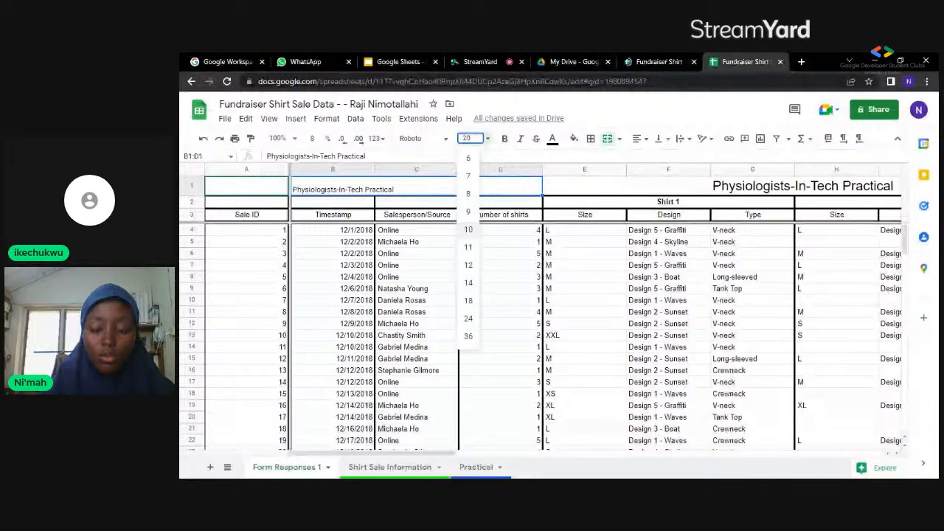
pyautogui.press('Return')
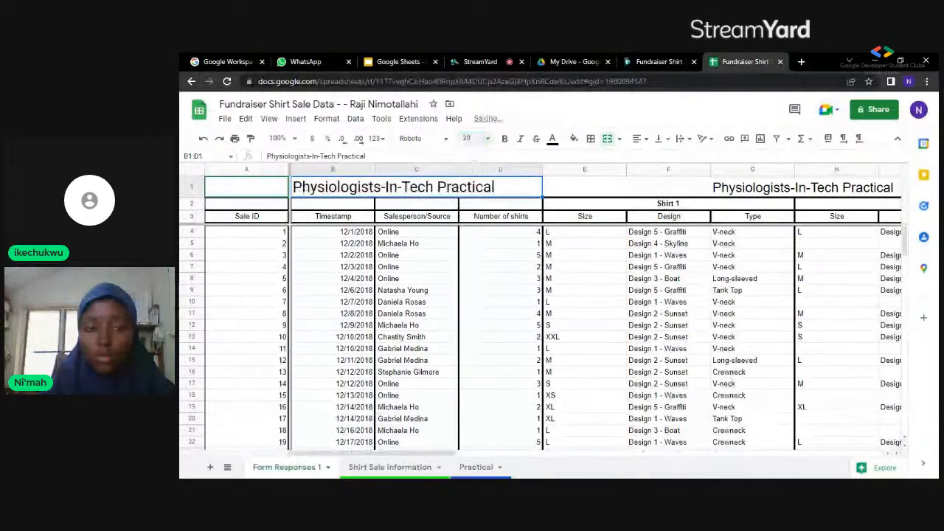
# - Delete the duplicate title from the merged cell G1:I1 and unmerge it
pyautogui.click(804, 189)
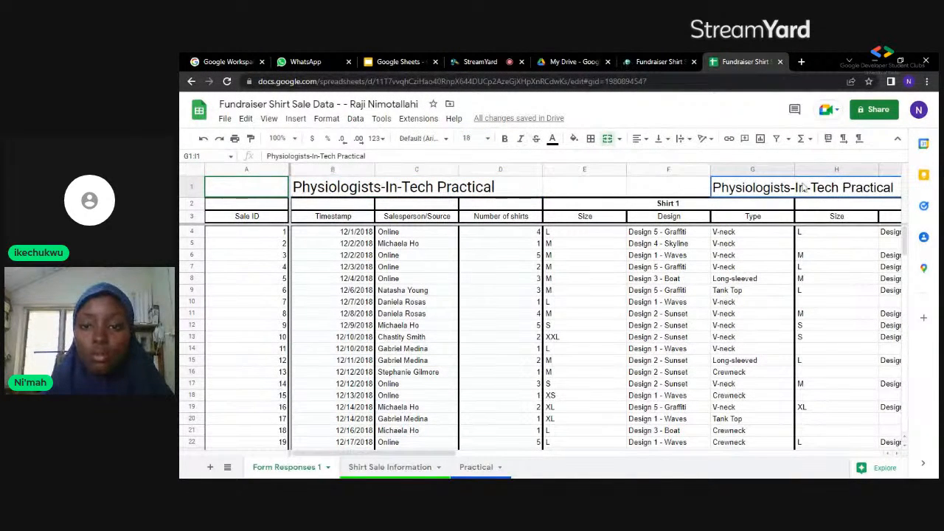
pyautogui.press('Delete')
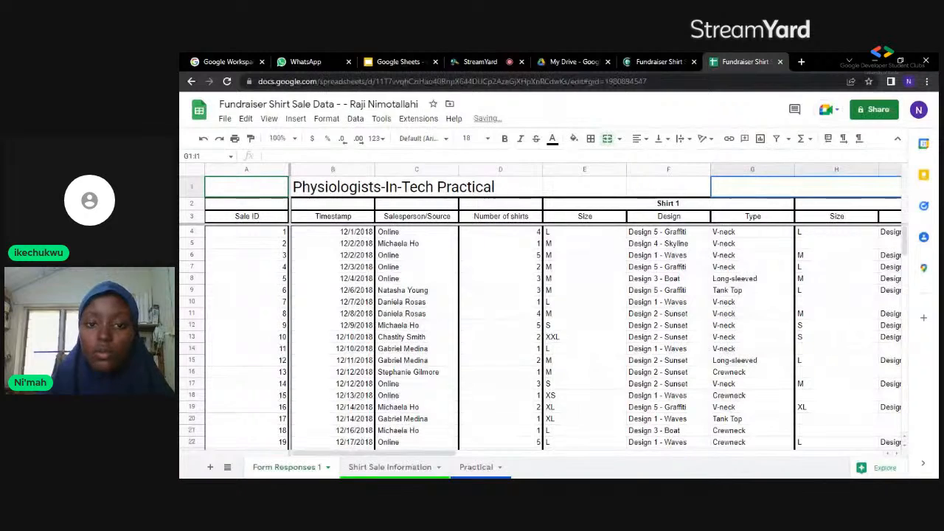
pyautogui.click(659, 187)
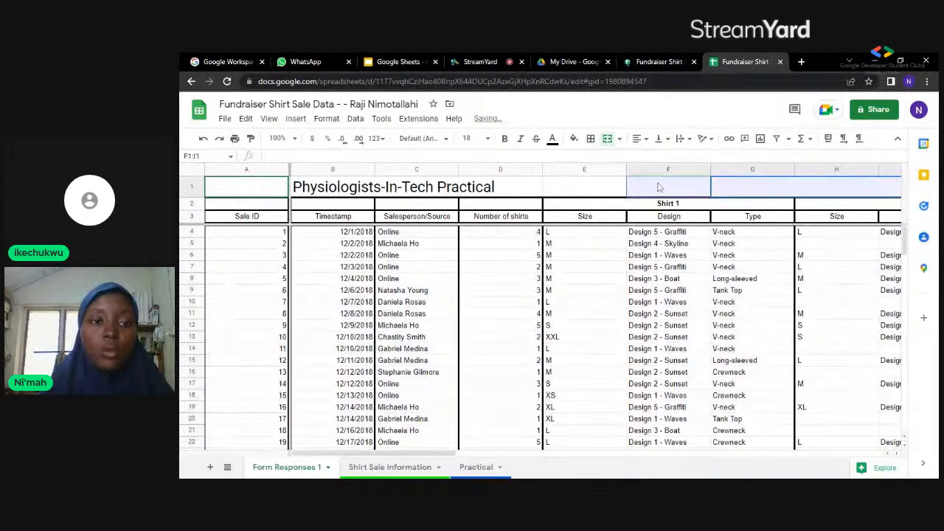
pyautogui.doubleClick(804, 185)
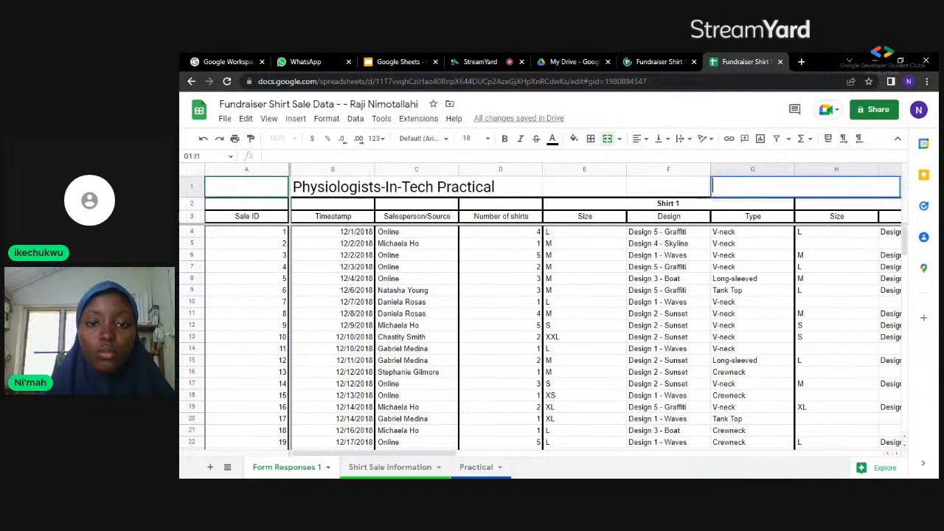
pyautogui.click(326, 122)
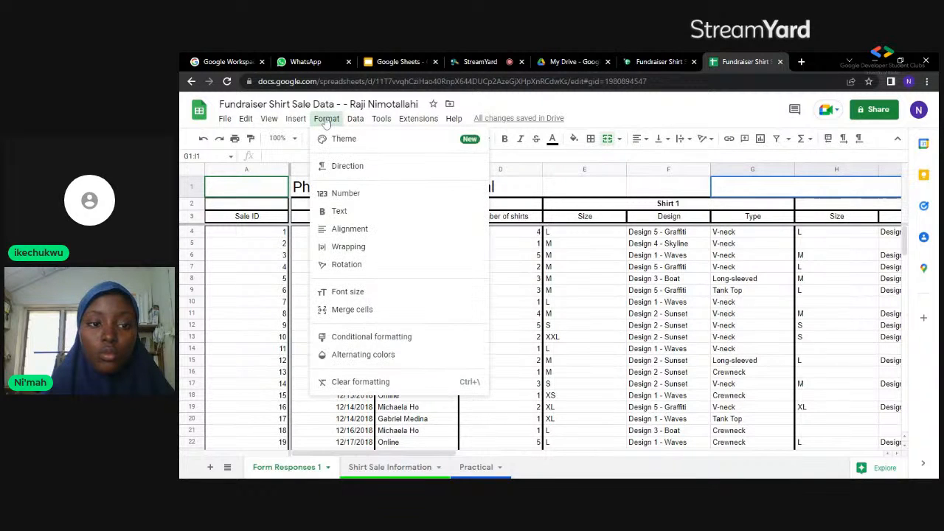
pyautogui.click(328, 124)
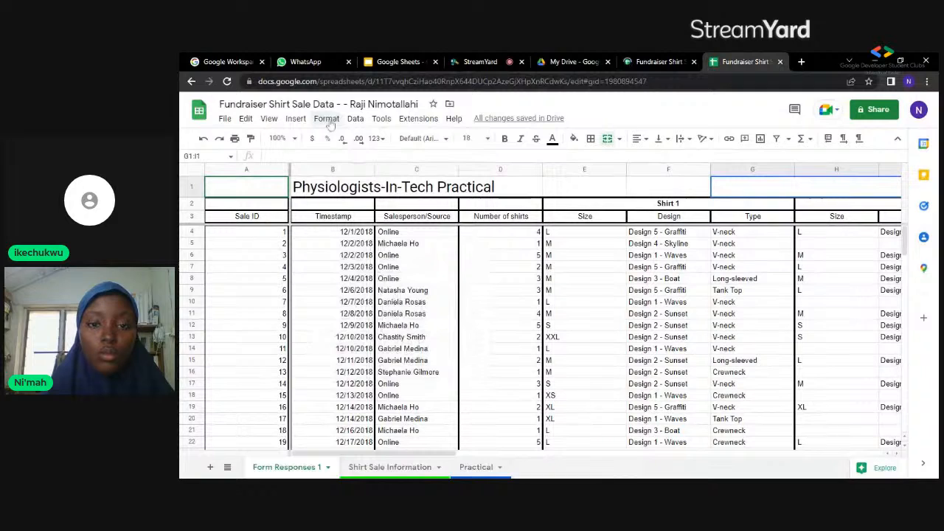
pyautogui.click(329, 122)
pyautogui.moveTo(475, 310)
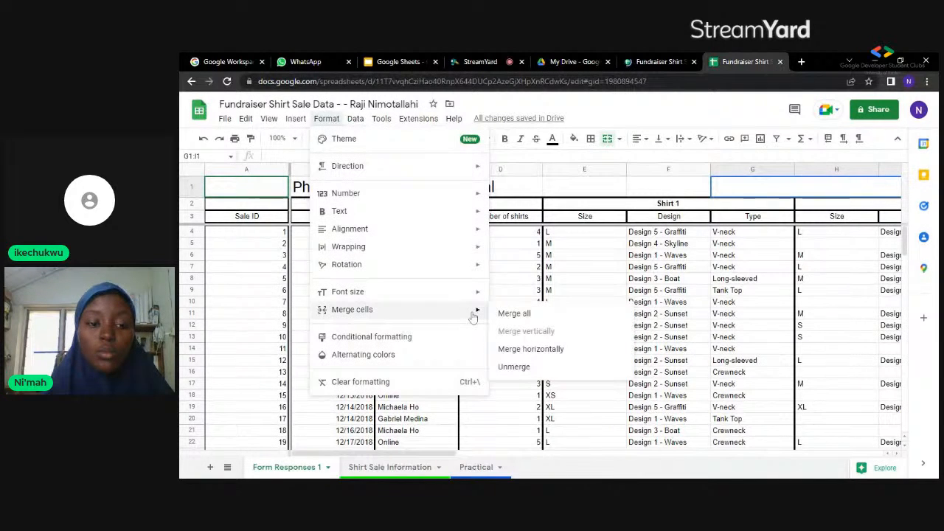
pyautogui.click(521, 367)
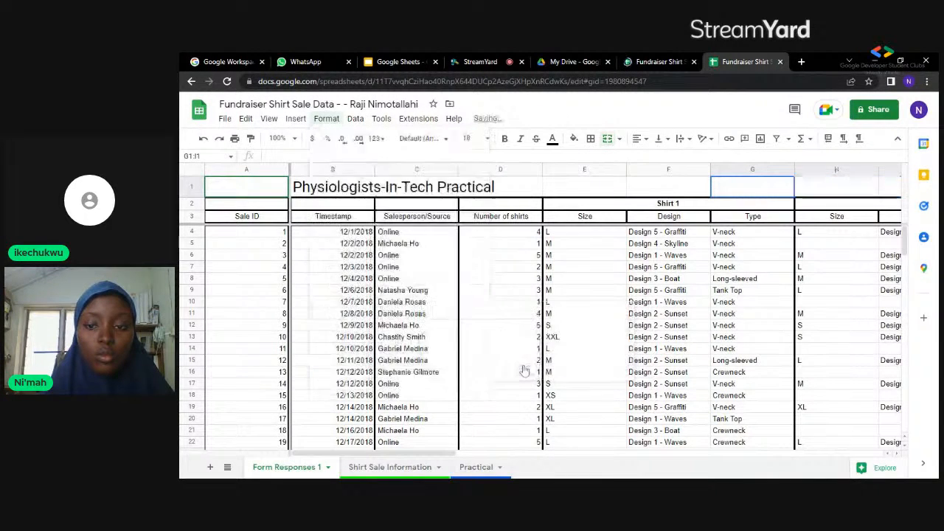
pyautogui.click(262, 206)
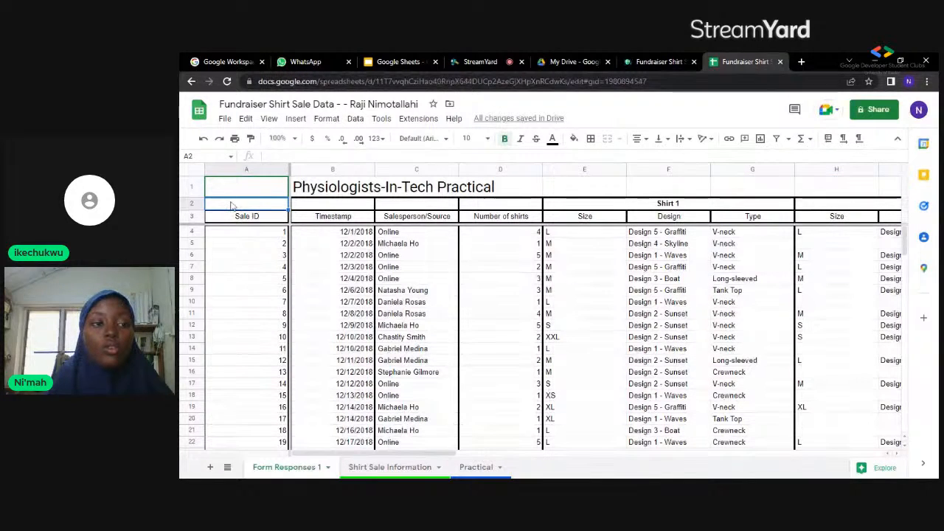
pyautogui.click(190, 205)
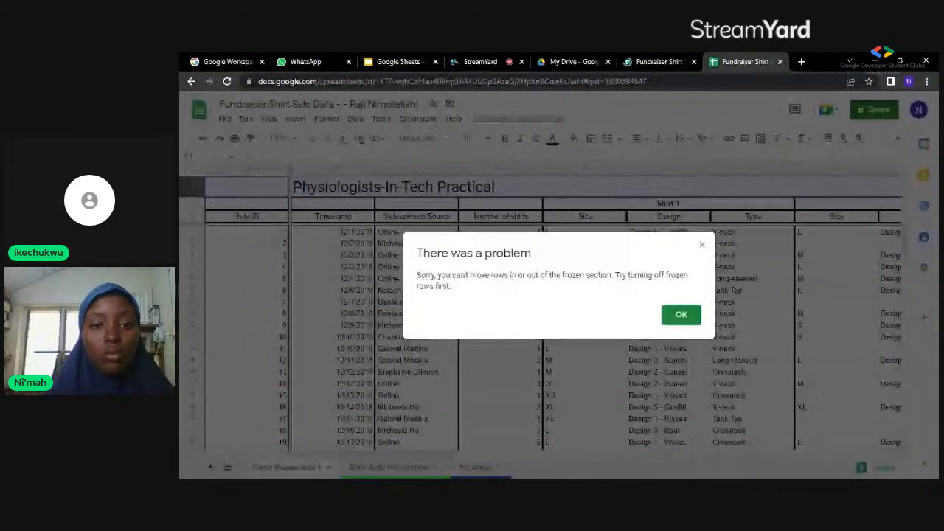
pyautogui.click(681, 315)
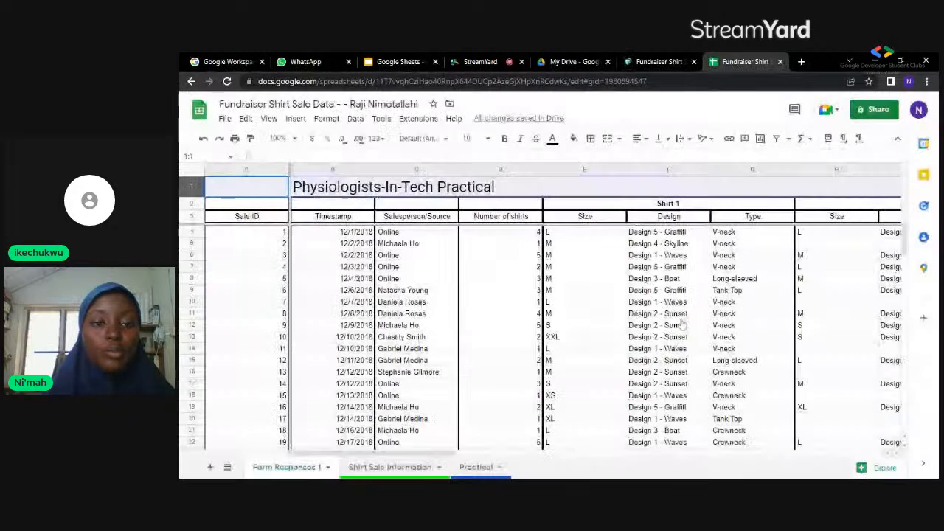
# - Fill the whole of row 2, which holds the Shirt 1 group heading, with muted teal
pyautogui.click(189, 204)
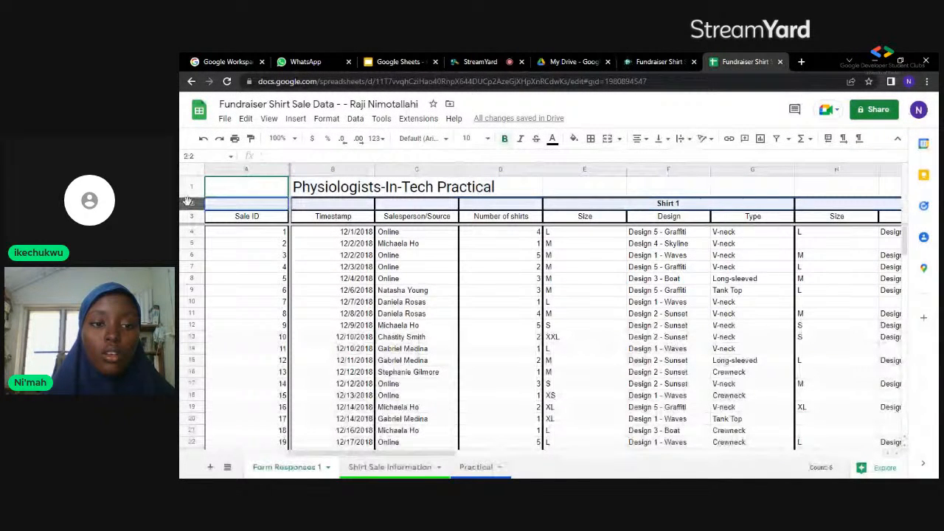
pyautogui.click(574, 139)
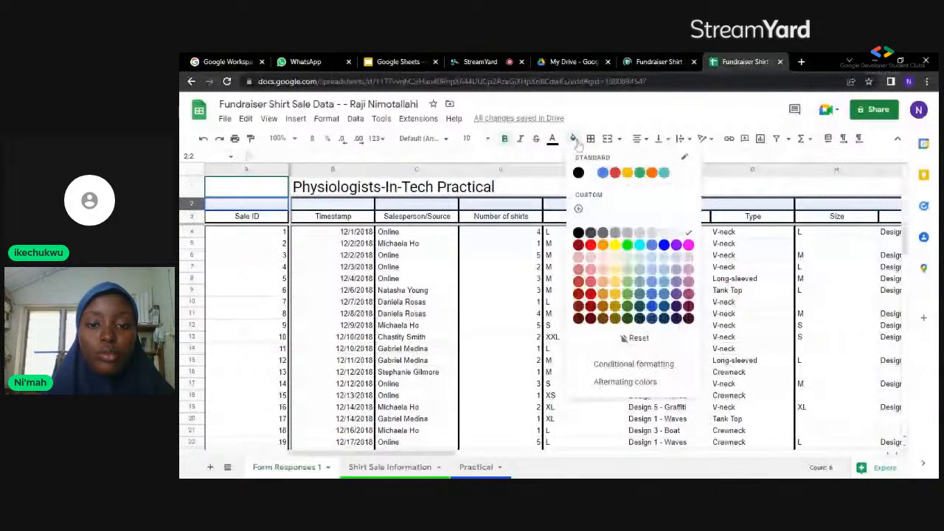
pyautogui.click(591, 240)
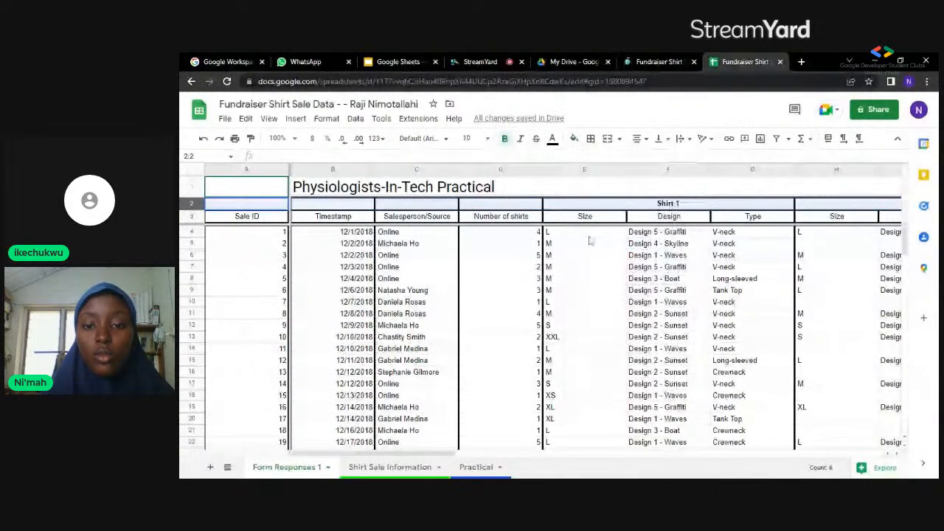
pyautogui.click(575, 140)
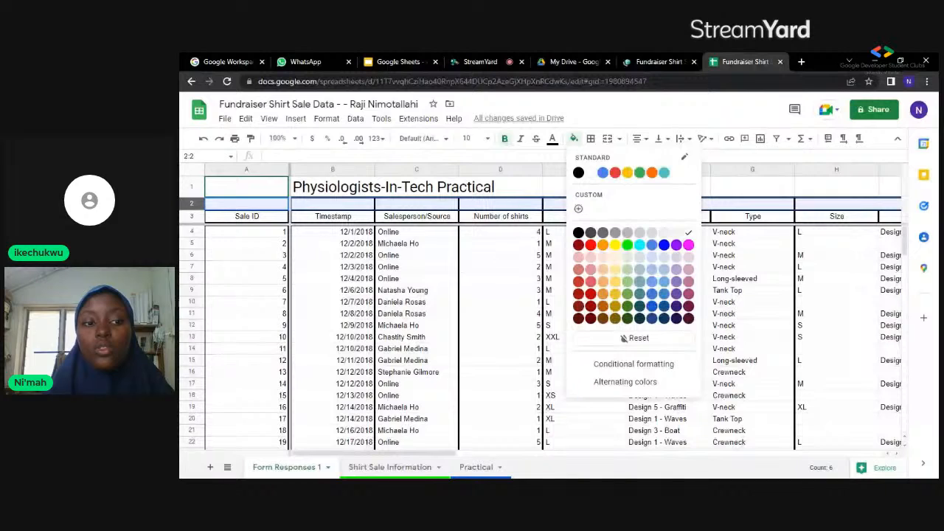
pyautogui.click(640, 281)
pyautogui.click(668, 290)
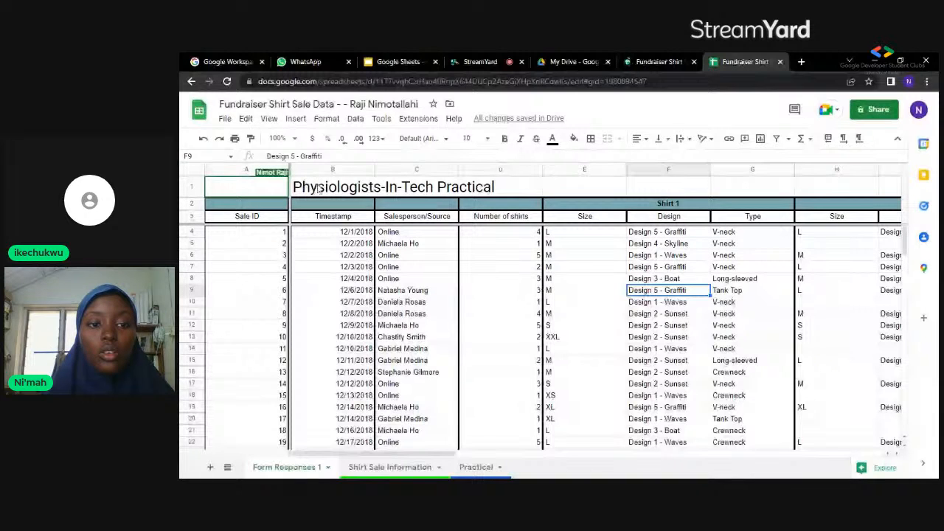
# - Close the other Fundraiser Shirt browser tab and fill the merged title cell B1:D1 with dark gray
pyautogui.click(487, 190)
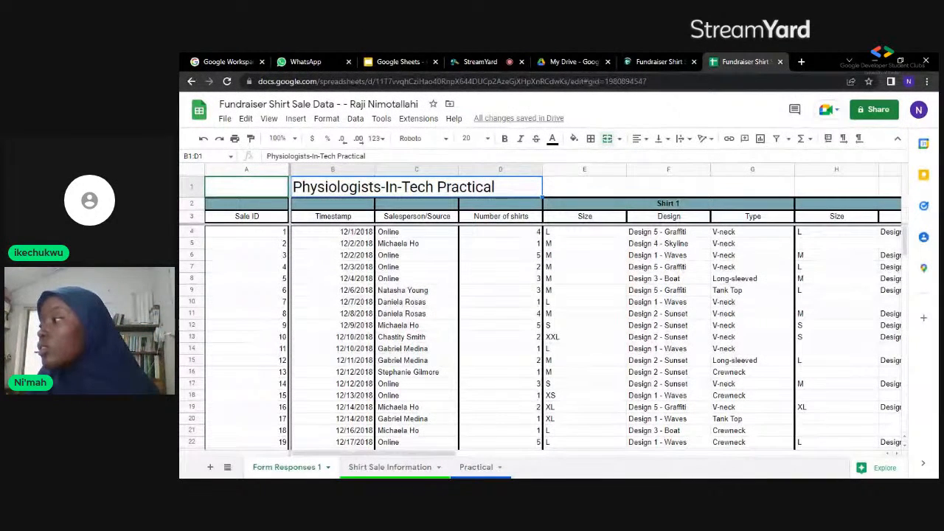
pyautogui.click(694, 63)
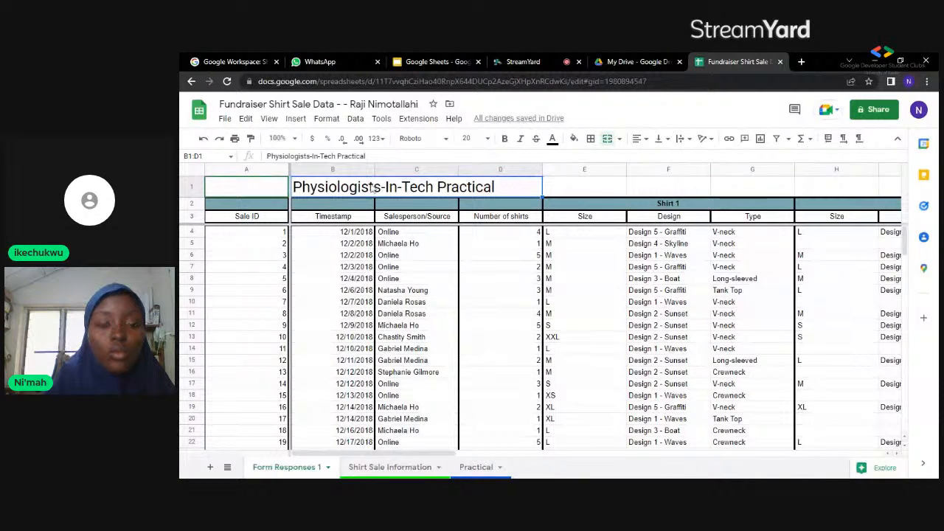
pyautogui.click(574, 139)
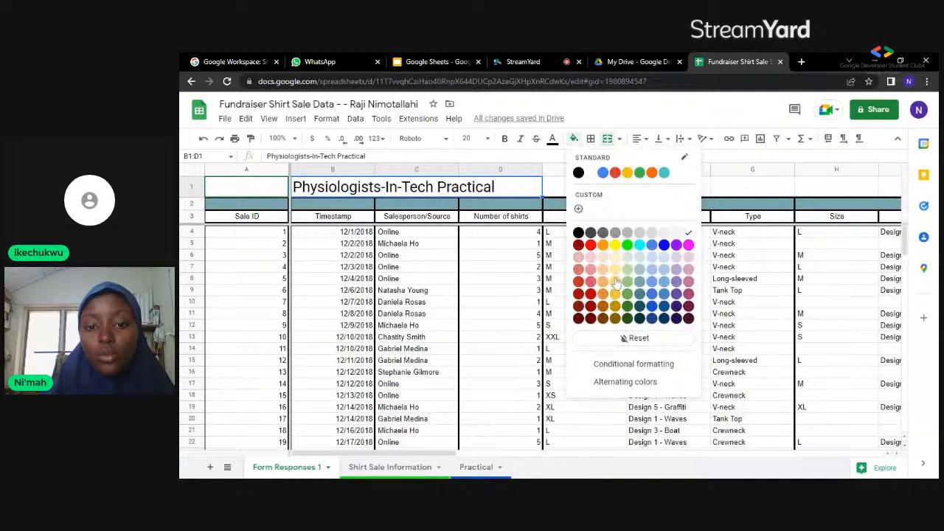
pyautogui.click(603, 234)
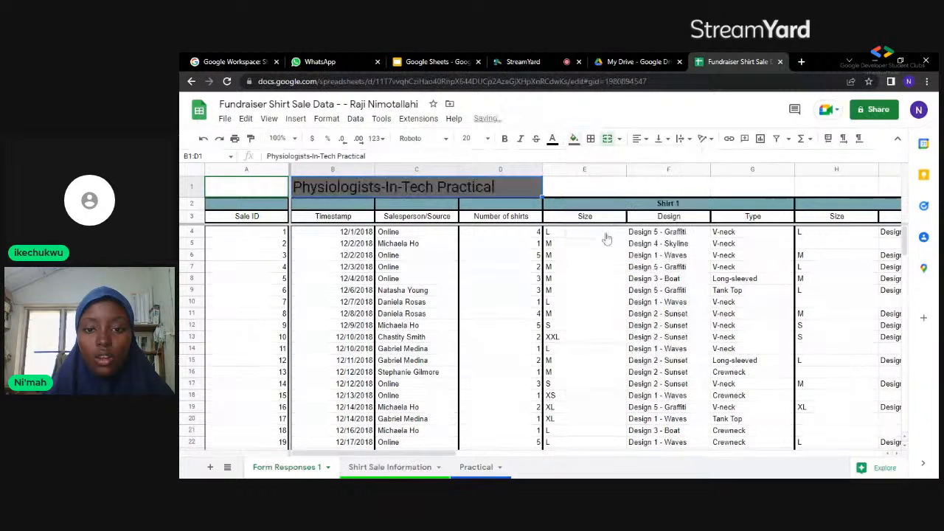
pyautogui.click(605, 234)
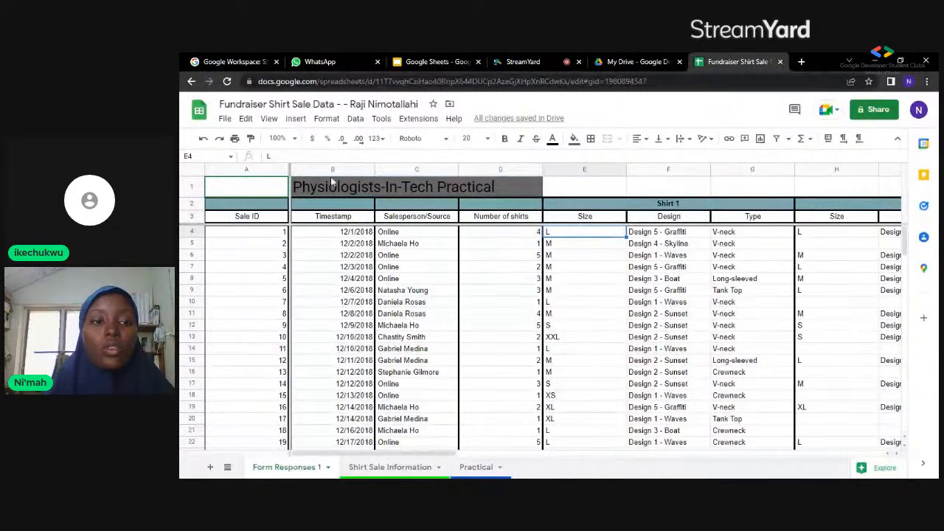
# - Fill the whole of row 1, including the title cell, with dark gray
pyautogui.press('Up')
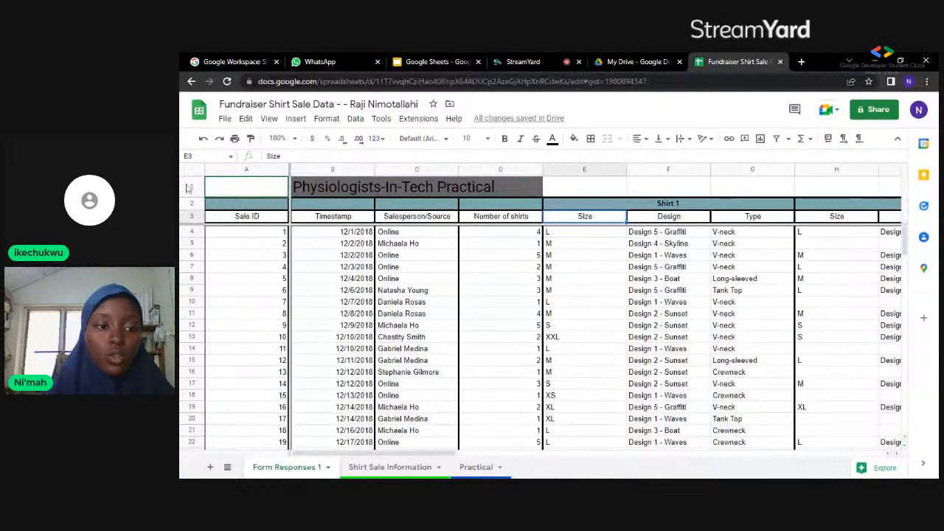
pyautogui.click(190, 187)
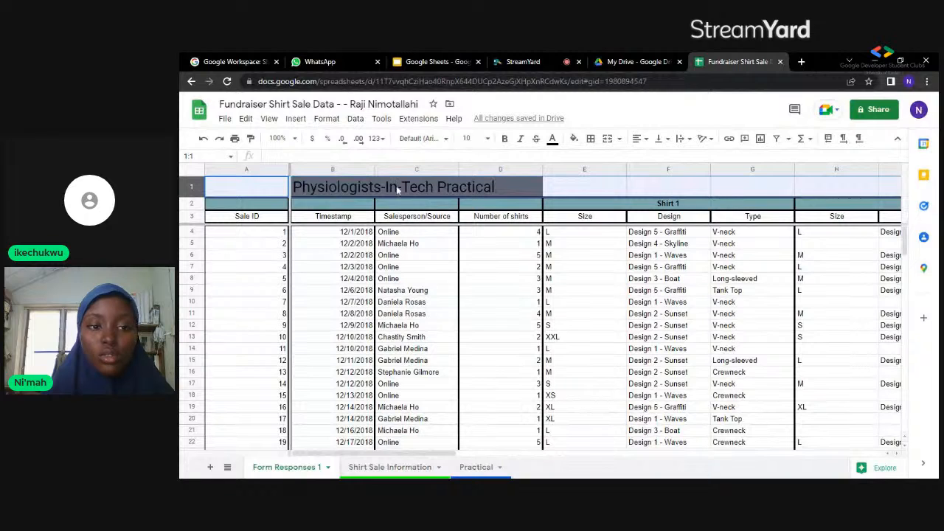
pyautogui.click(574, 139)
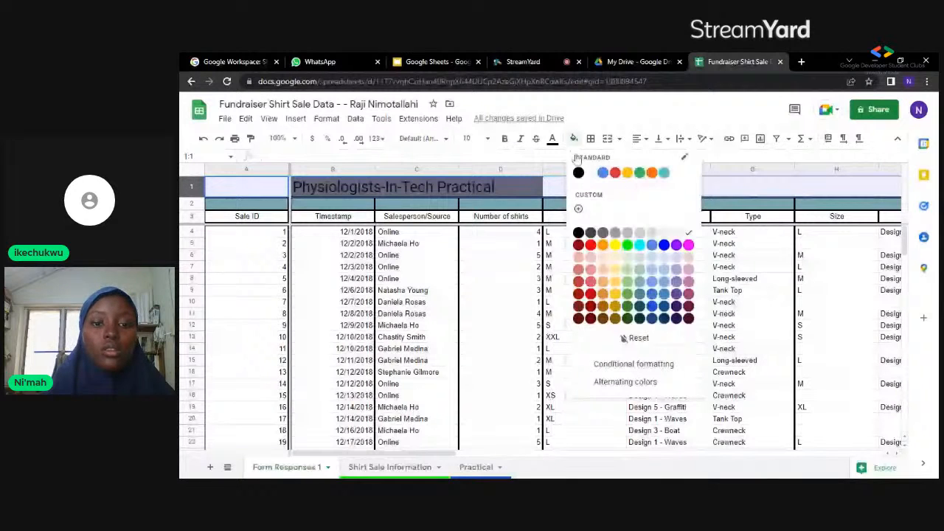
pyautogui.click(603, 233)
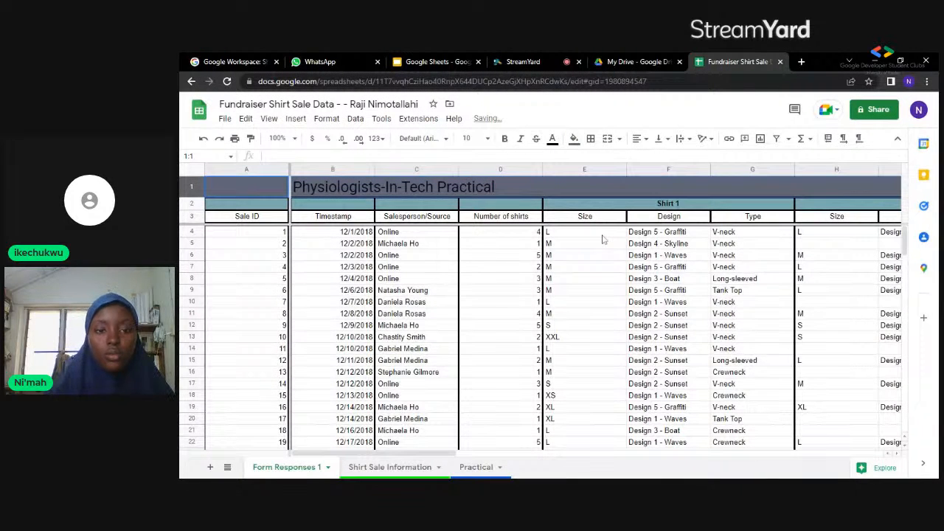
pyautogui.click(494, 187)
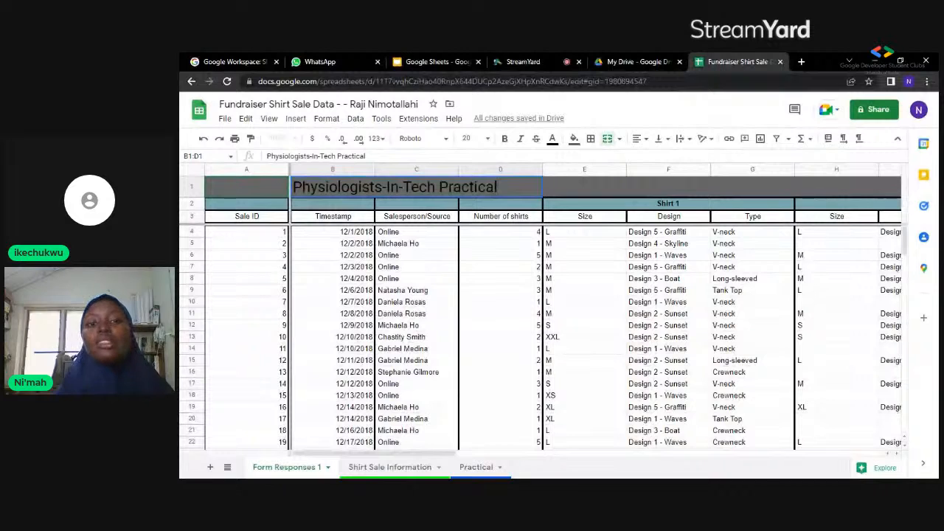
# - Merge the empty cells B2 to D2 horizontally
pyautogui.click(377, 209)
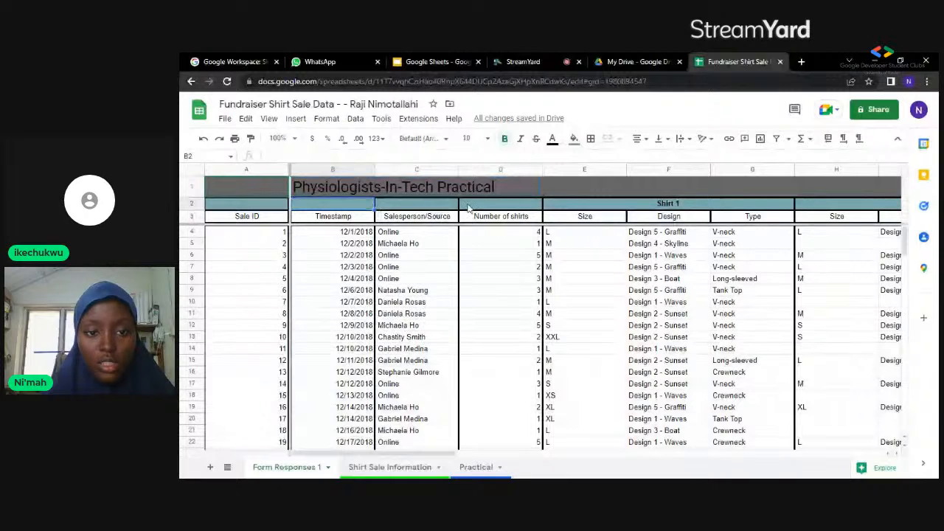
pyautogui.keyDown('shift'); pyautogui.click(476, 207); pyautogui.keyUp('shift')
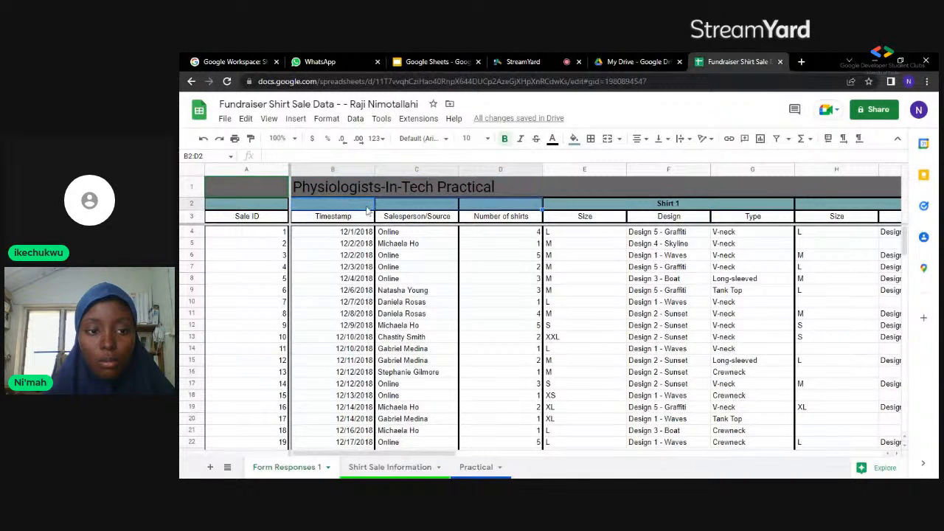
pyautogui.click(326, 119)
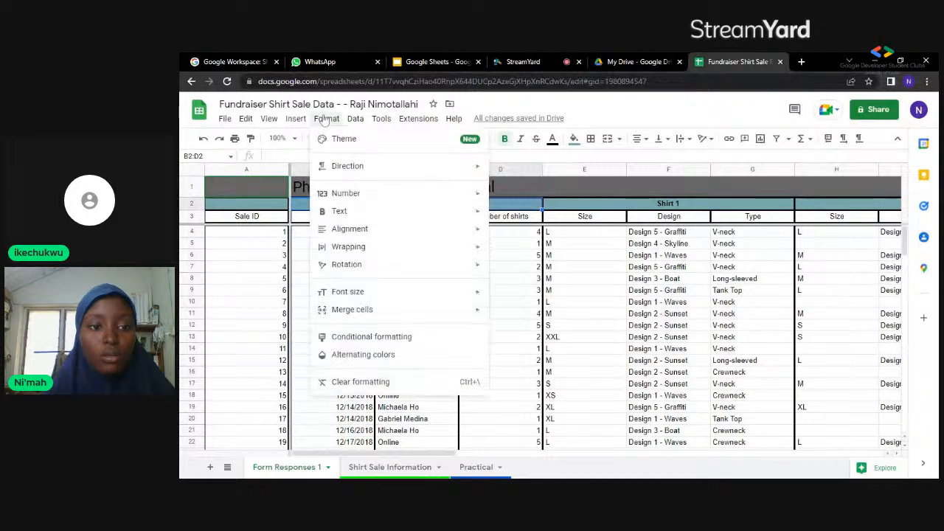
pyautogui.moveTo(409, 313)
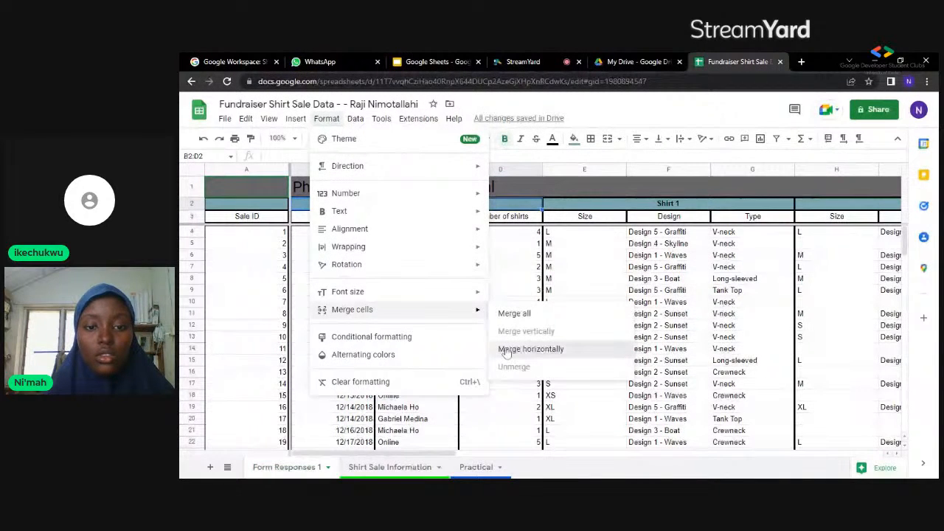
pyautogui.click(507, 351)
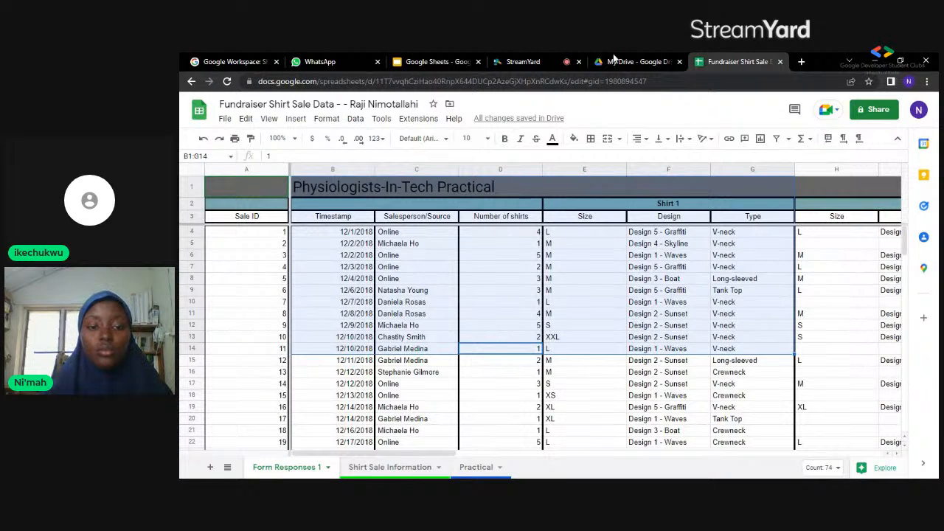
# - Switch to the Google Sheets presentation in Google Slides to review the lesson outline
pyautogui.click(425, 59)
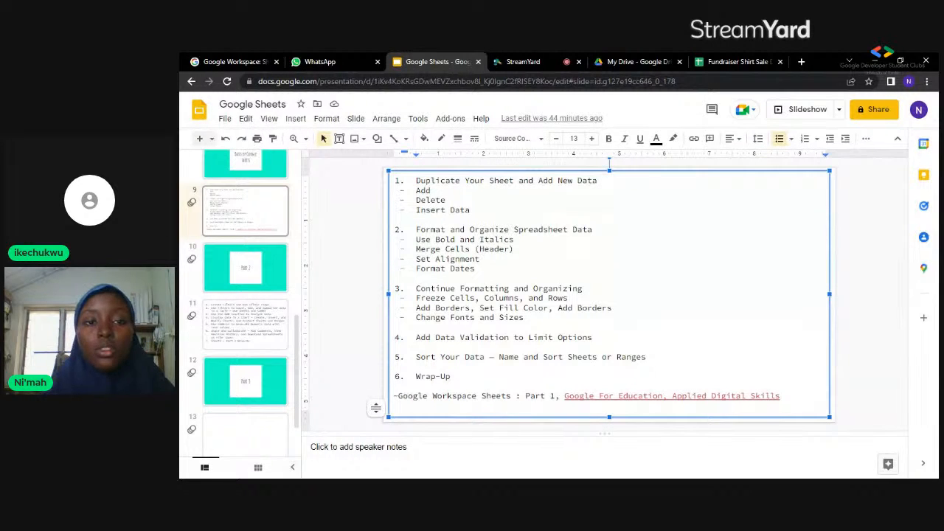
# - Return to the Fundraiser Shirt Sale Data spreadsheet and place its browser tab ahead of My Drive
pyautogui.click(519, 60)
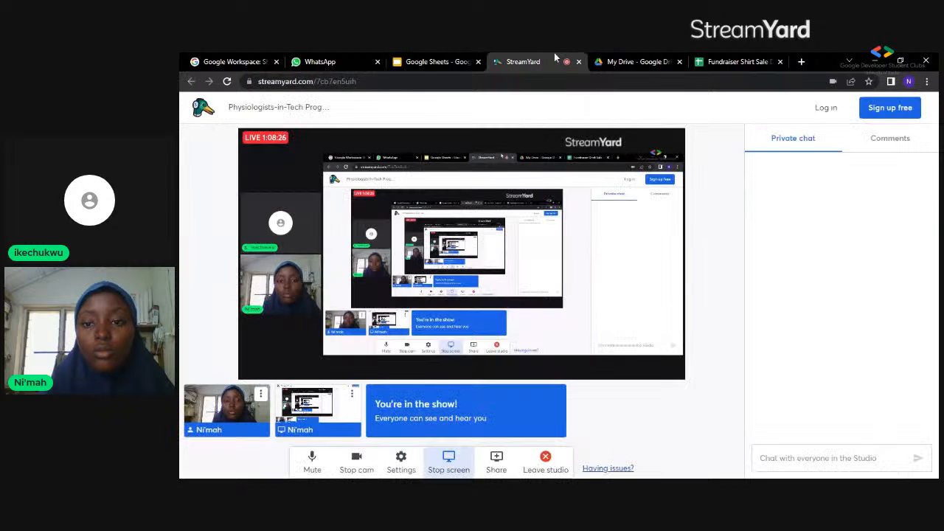
pyautogui.click(642, 62)
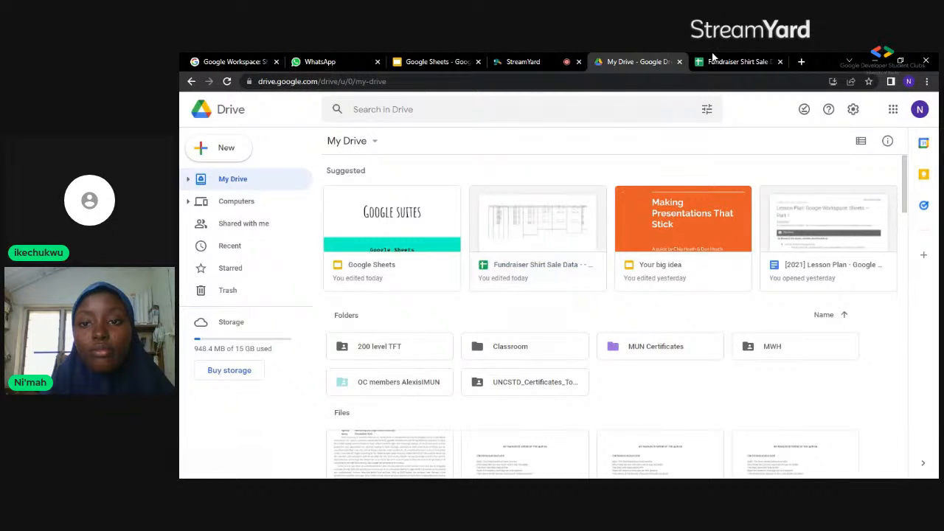
pyautogui.moveTo(640, 61); pyautogui.dragTo(713, 59)
pyautogui.click(633, 58)
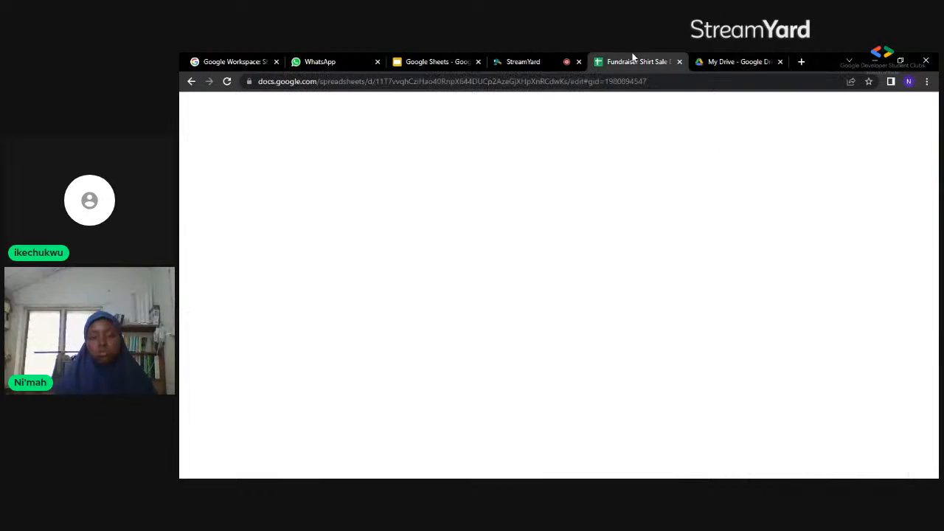
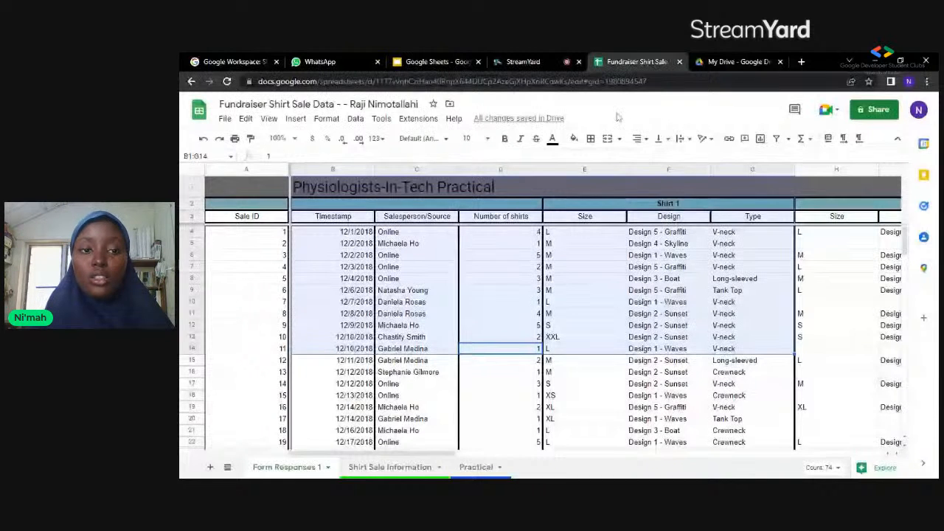
# - Select the Shirt 1 Size column E and open the data validation settings for it
pyautogui.click(355, 119)
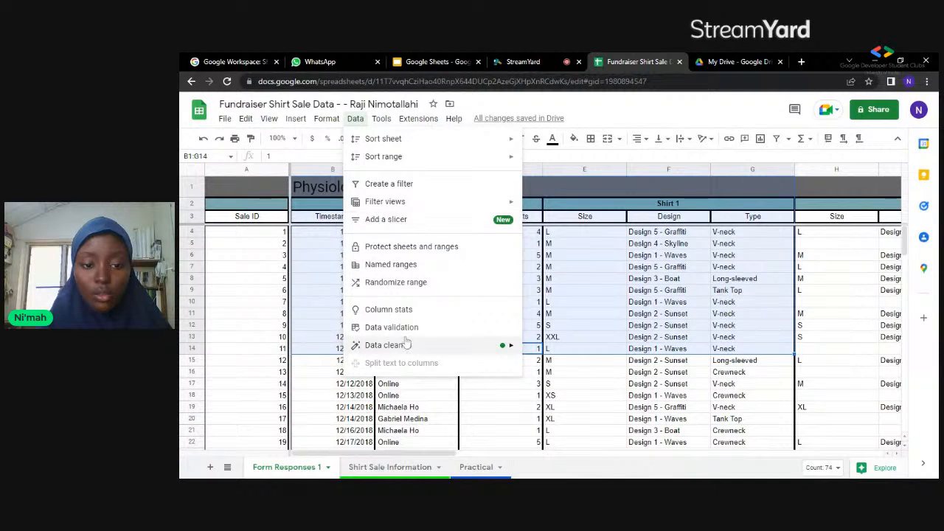
pyautogui.click(714, 122)
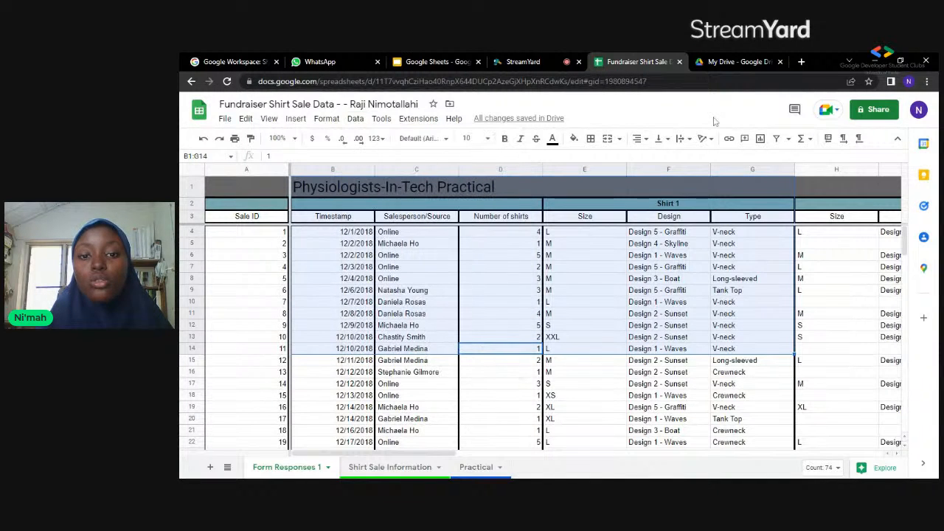
pyautogui.click(577, 220)
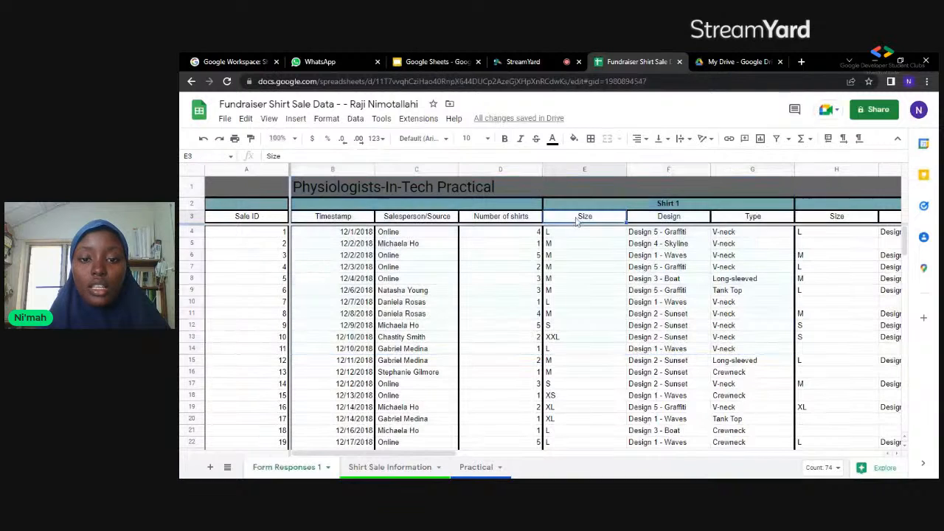
pyautogui.click(574, 170)
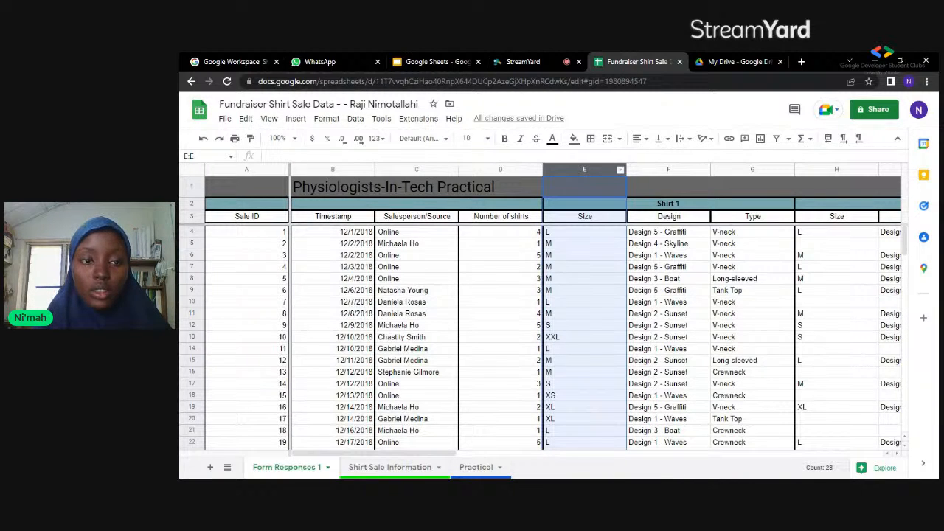
pyautogui.click(361, 122)
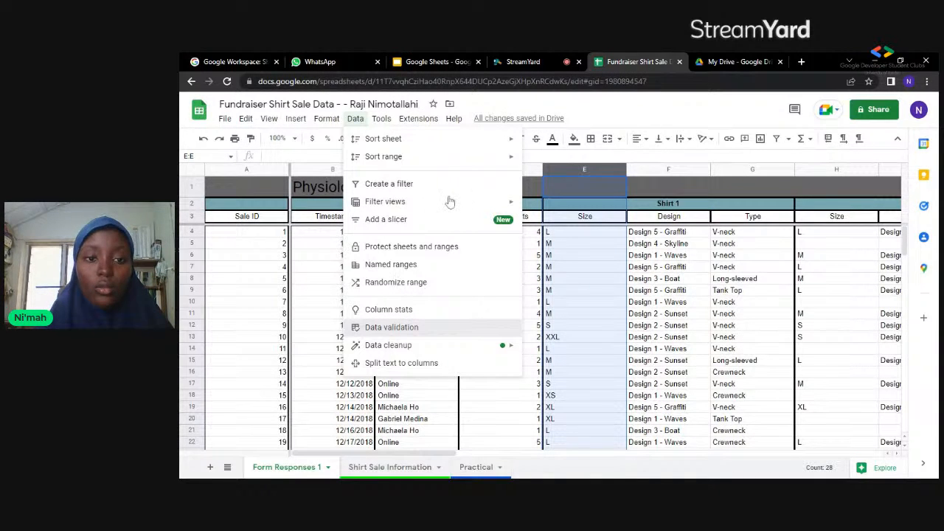
pyautogui.click(418, 330)
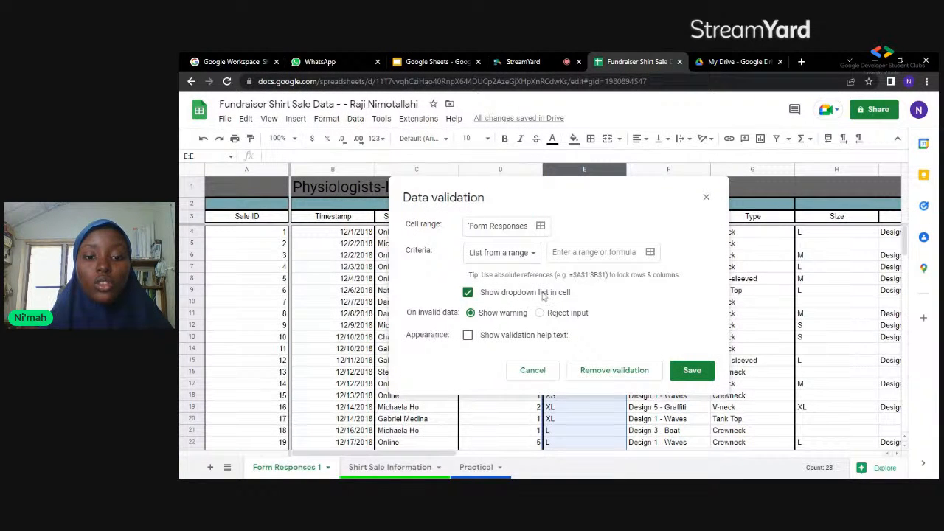
# - Try to enter the sizes S, L, XL, XXL, XS under the List from a range criterion
pyautogui.click(593, 252)
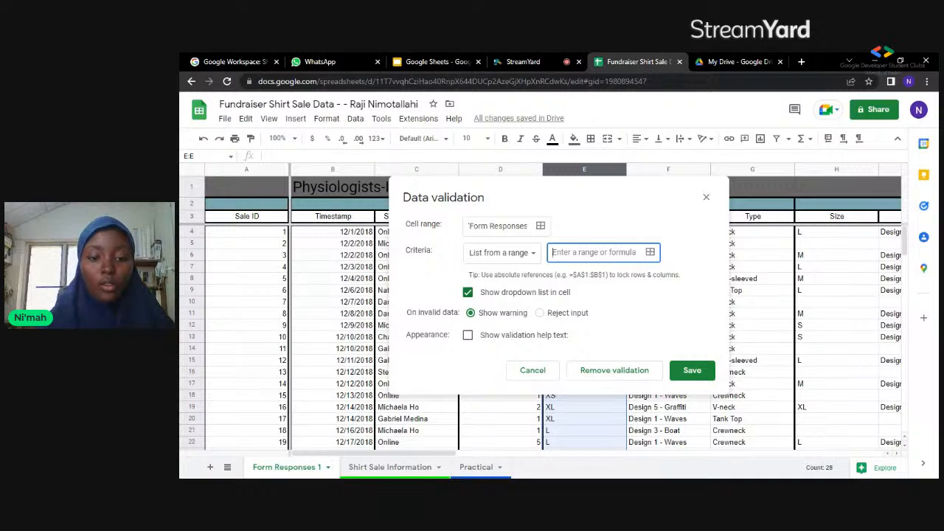
pyautogui.write('S')
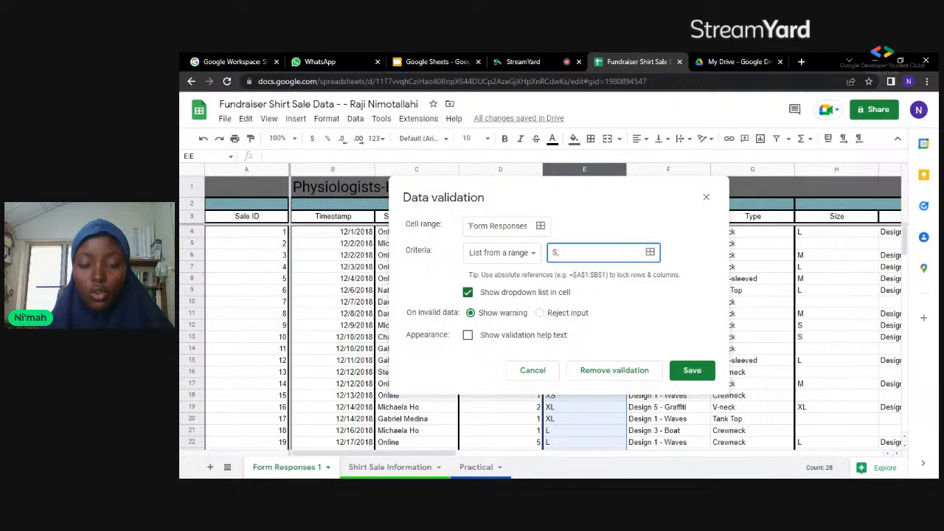
pyautogui.write(',')
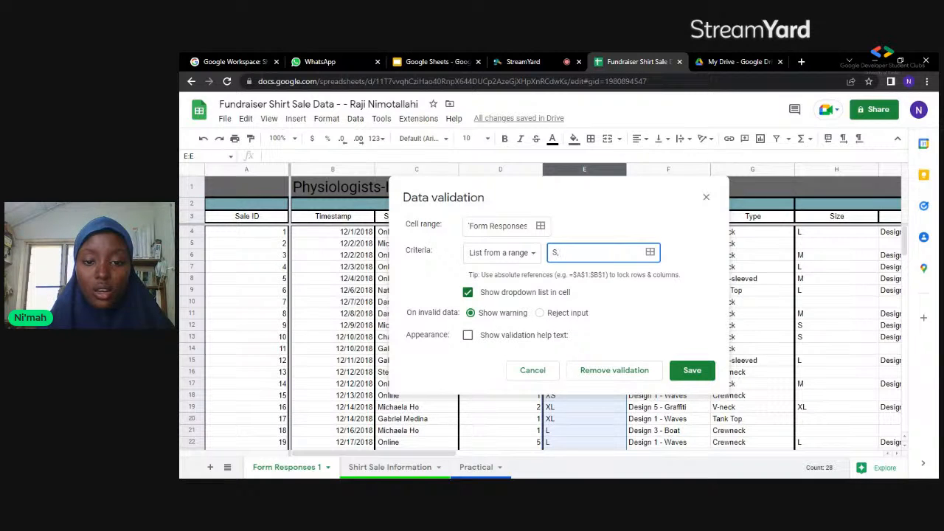
pyautogui.write(' L,')
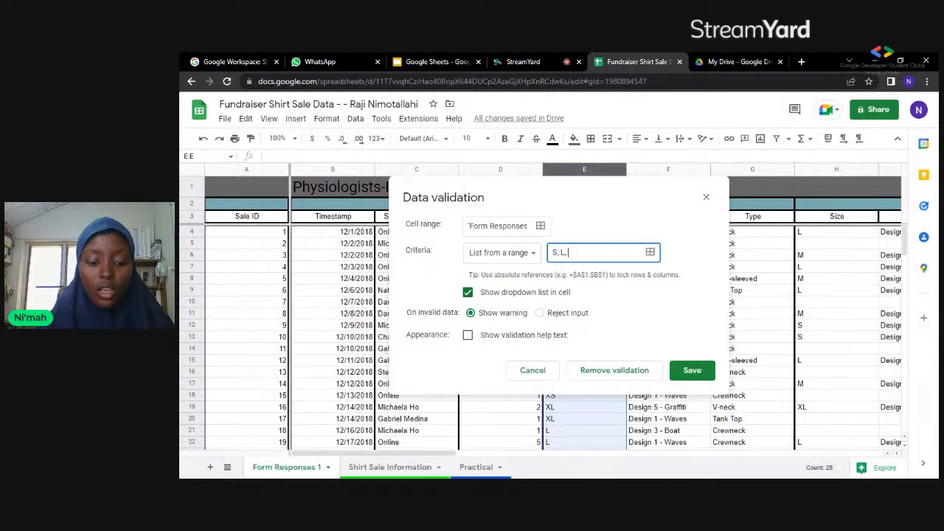
pyautogui.write(' X')
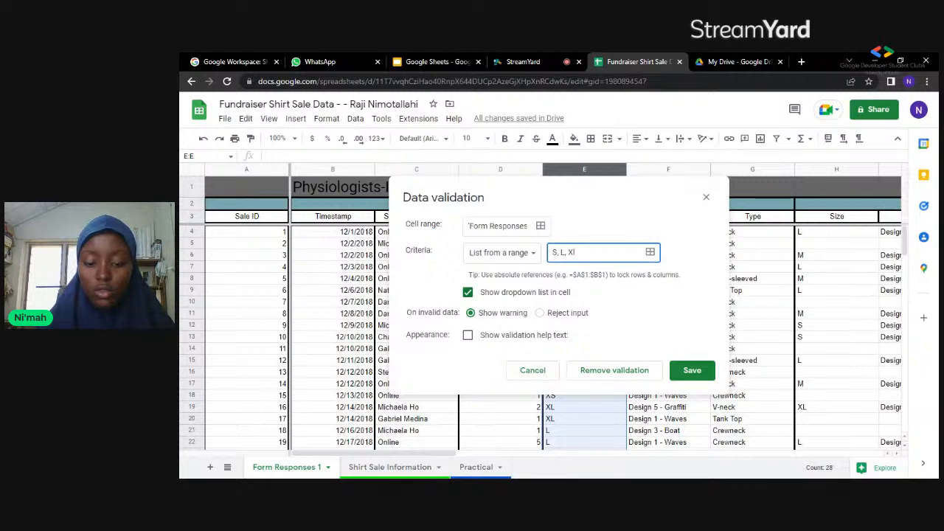
pyautogui.write('L')
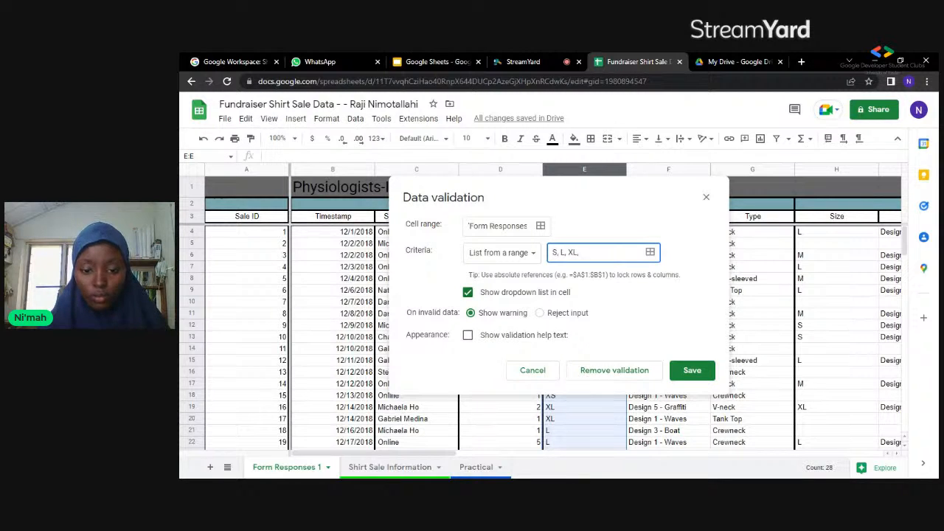
pyautogui.write(',')
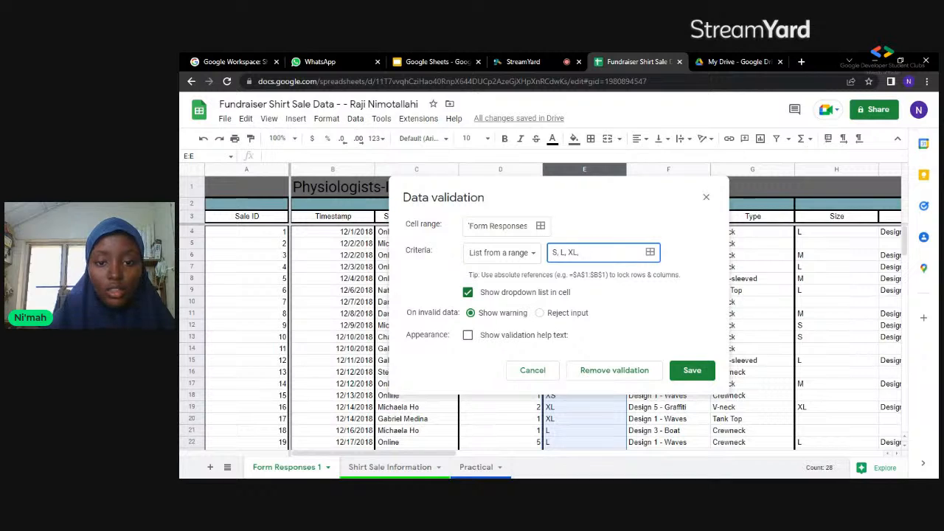
pyautogui.write(' XXL')
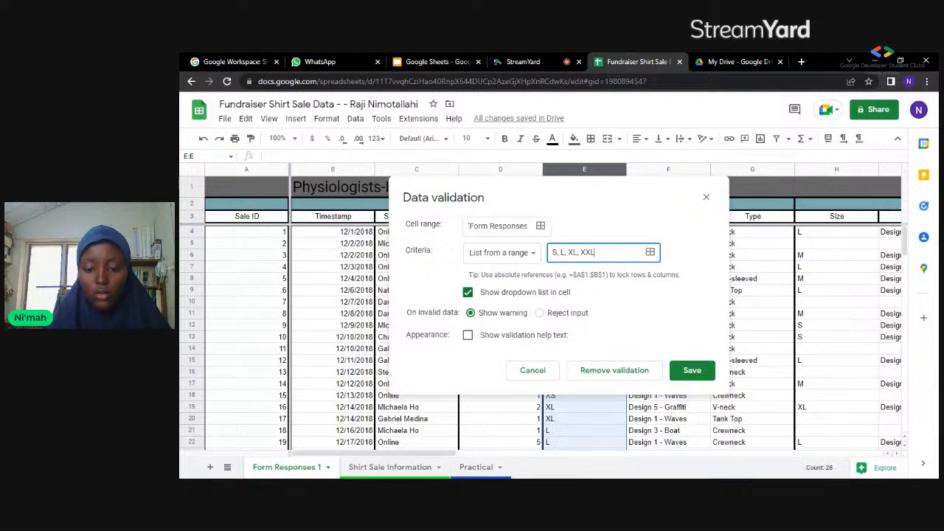
pyautogui.write(', X')
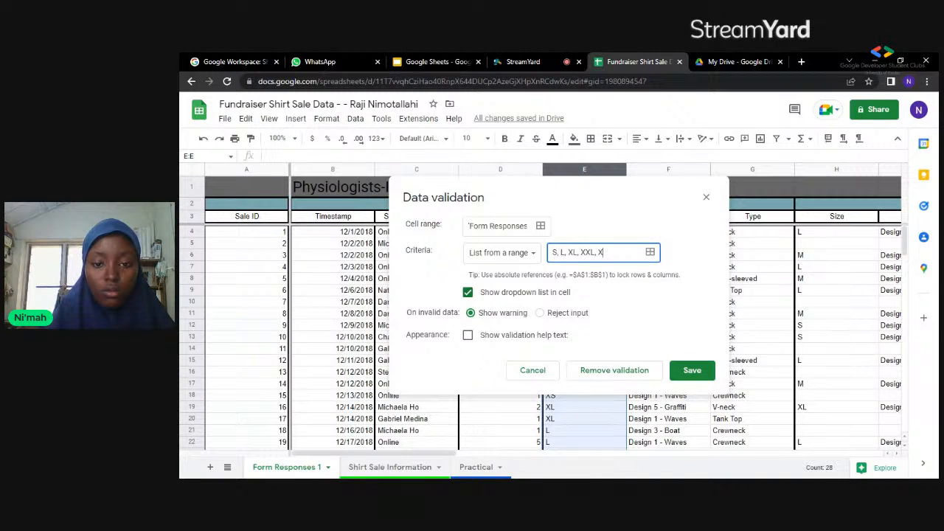
pyautogui.write('S')
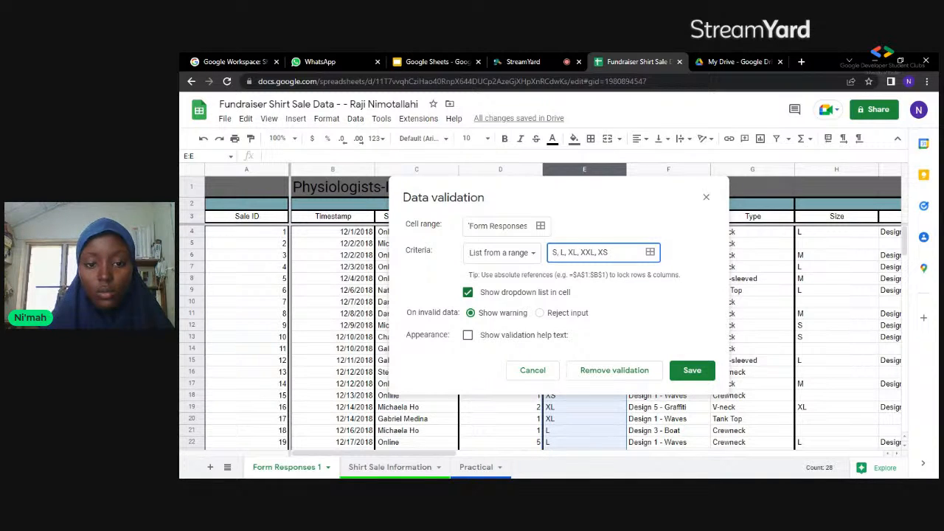
# - Set the Size column validation to reject invalid input and change its criterion to List of items
pyautogui.click(540, 313)
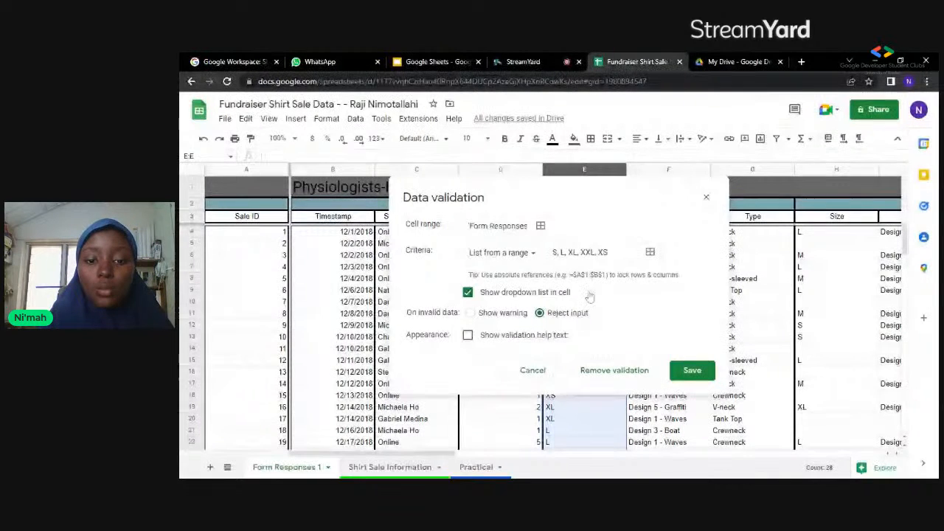
pyautogui.click(535, 255)
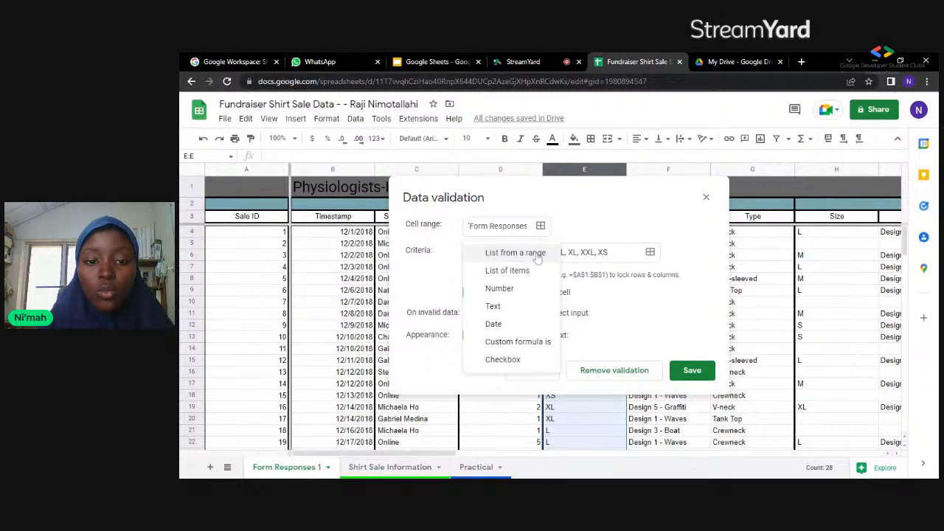
pyautogui.click(559, 266)
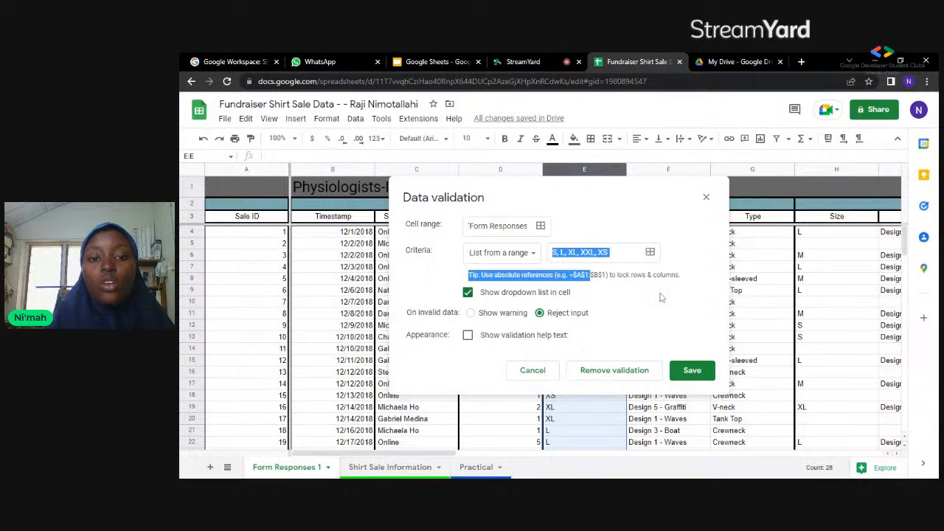
pyautogui.click(535, 255)
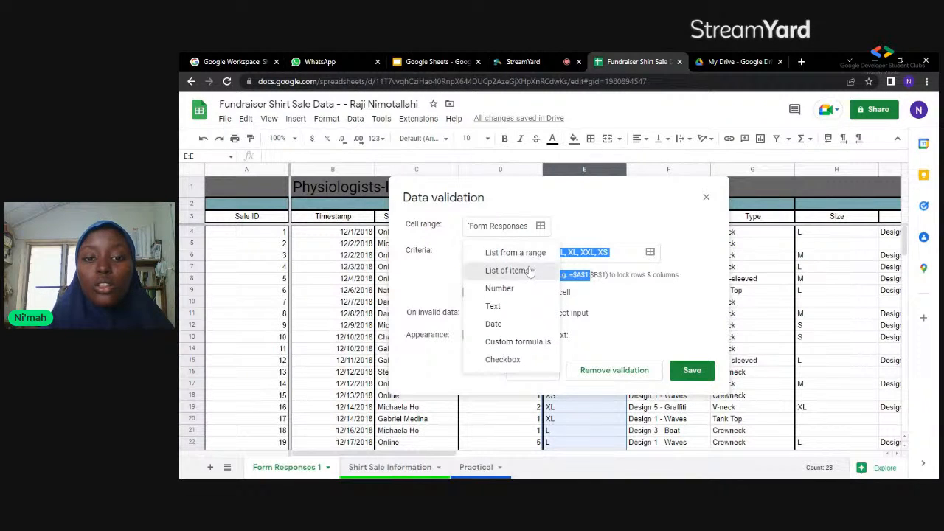
pyautogui.click(529, 270)
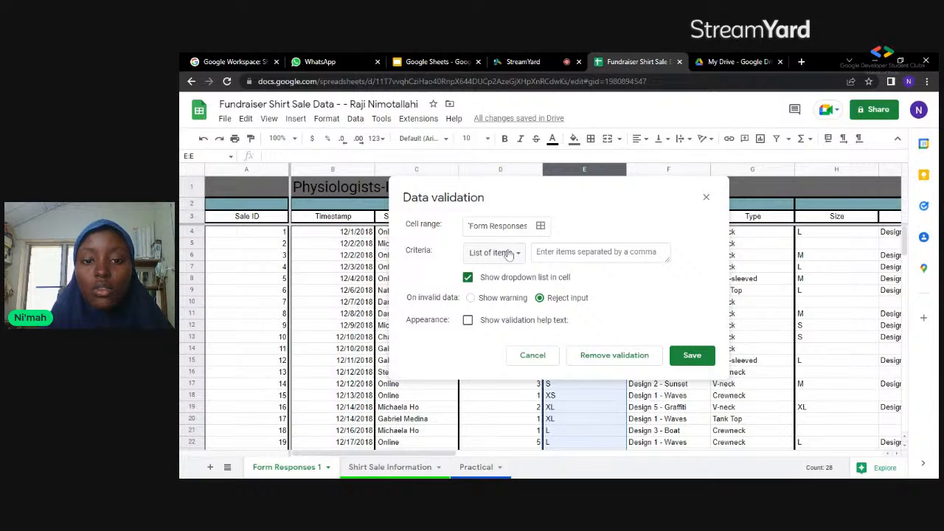
# - Enter S,XS,L,XL,XXL as the allowed items for the Size column validation
pyautogui.click(600, 253)
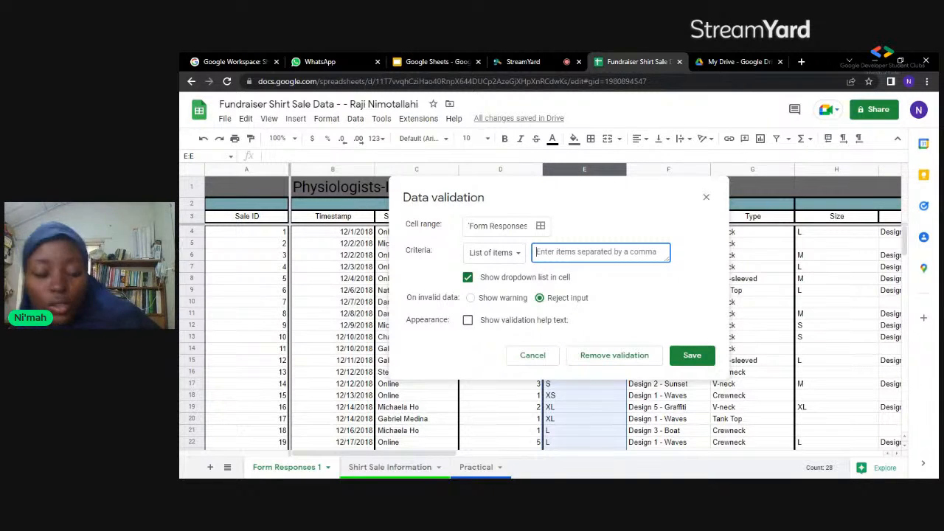
pyautogui.write('S')
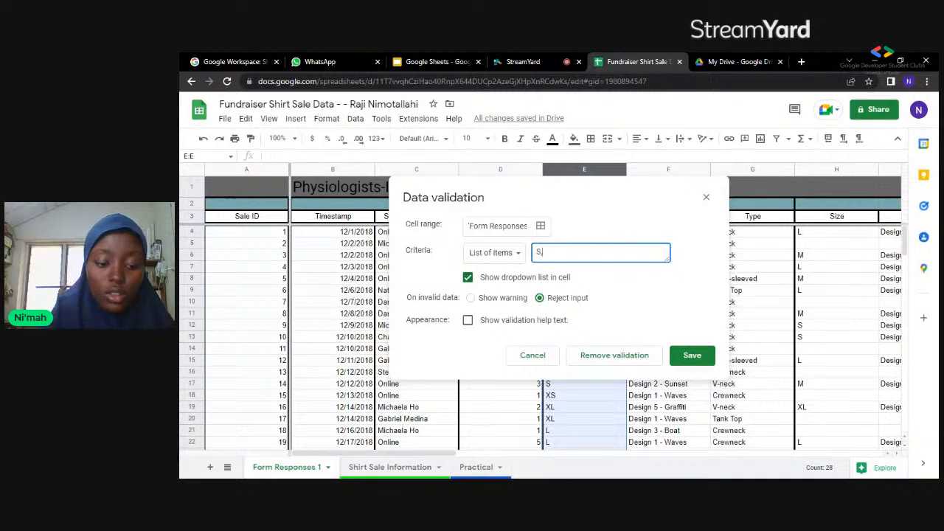
pyautogui.write('X')
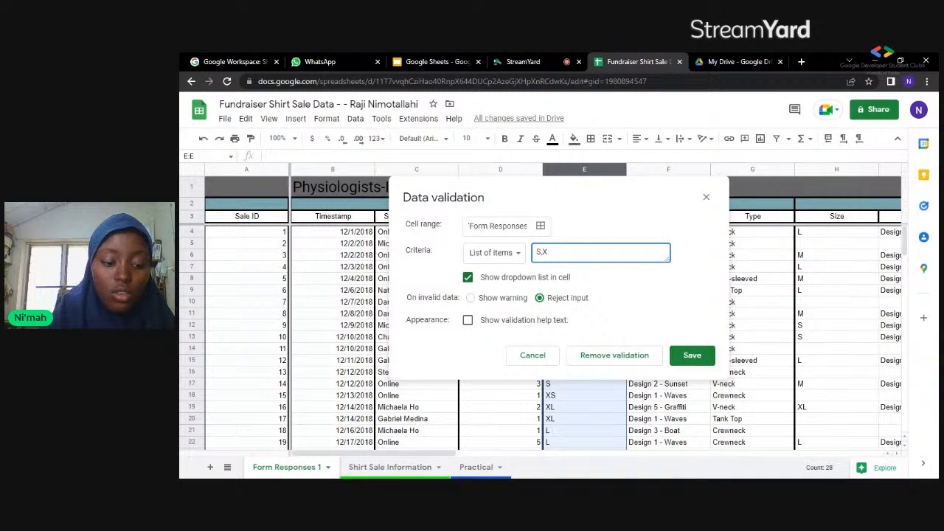
pyautogui.write('S,')
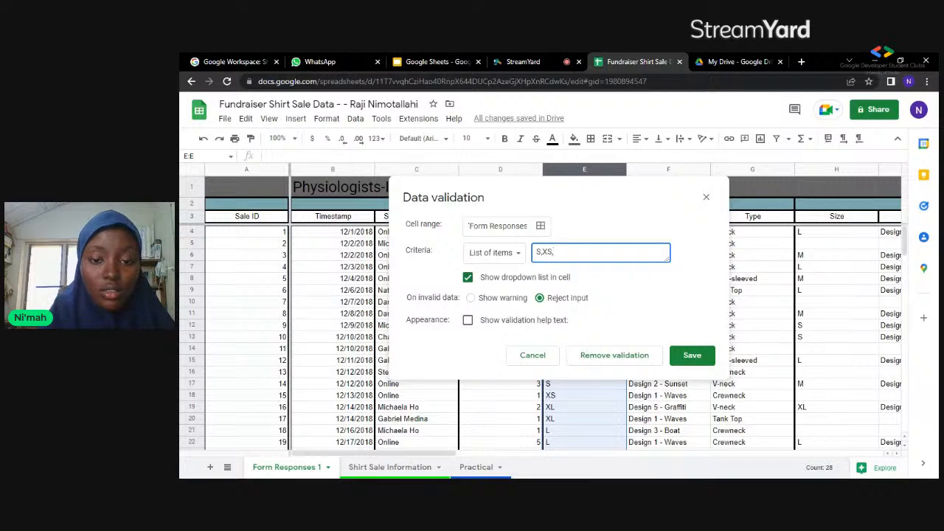
pyautogui.press('BackSpace')
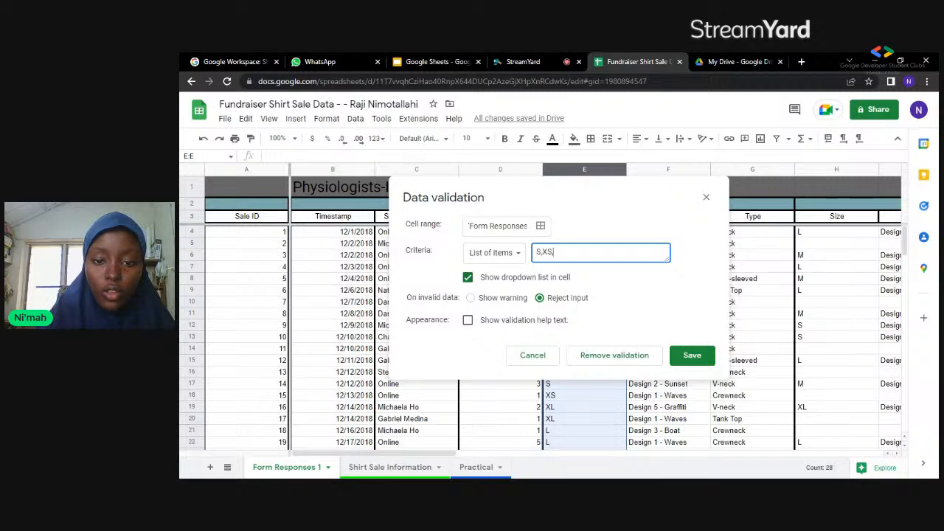
pyautogui.write(',L')
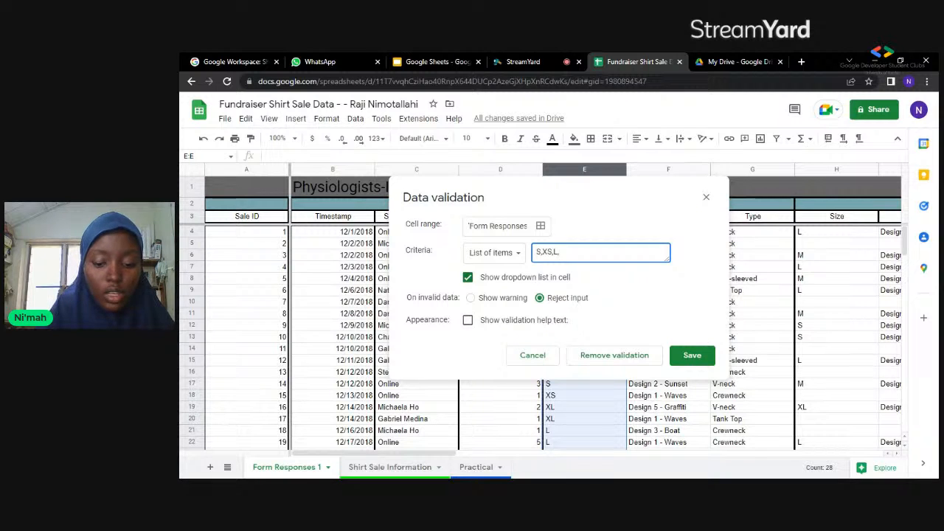
pyautogui.write(',XL,XX')
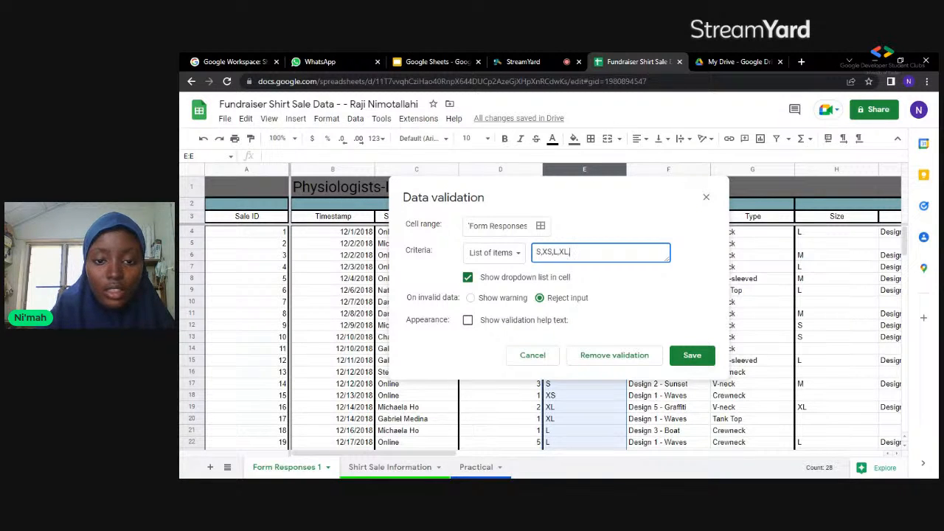
pyautogui.write('L')
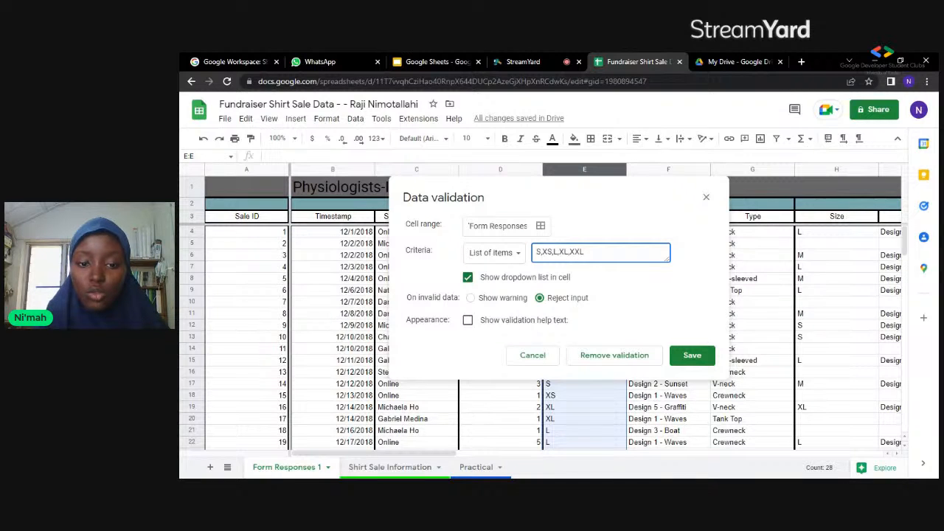
# - Turn on the validation help text "Click and enter a value from the list of items" and save the Size column validation
pyautogui.click(467, 320)
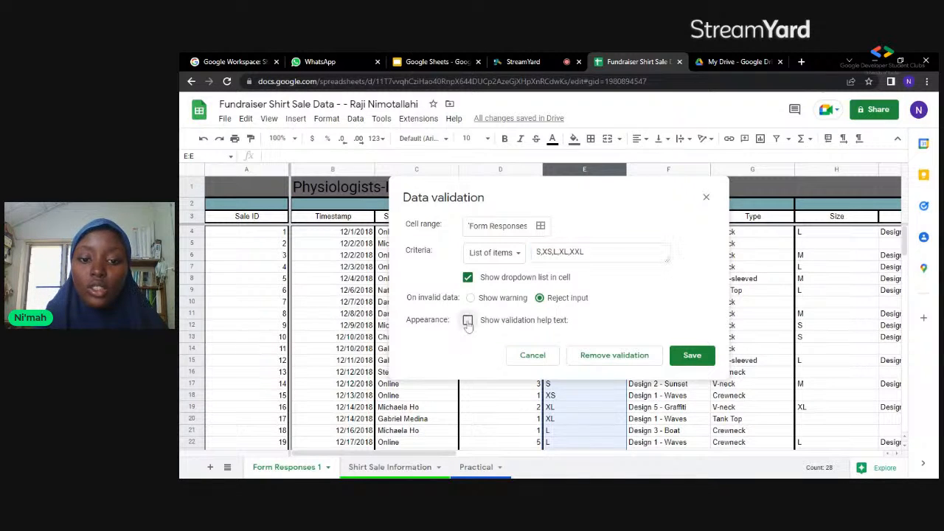
pyautogui.click(511, 349)
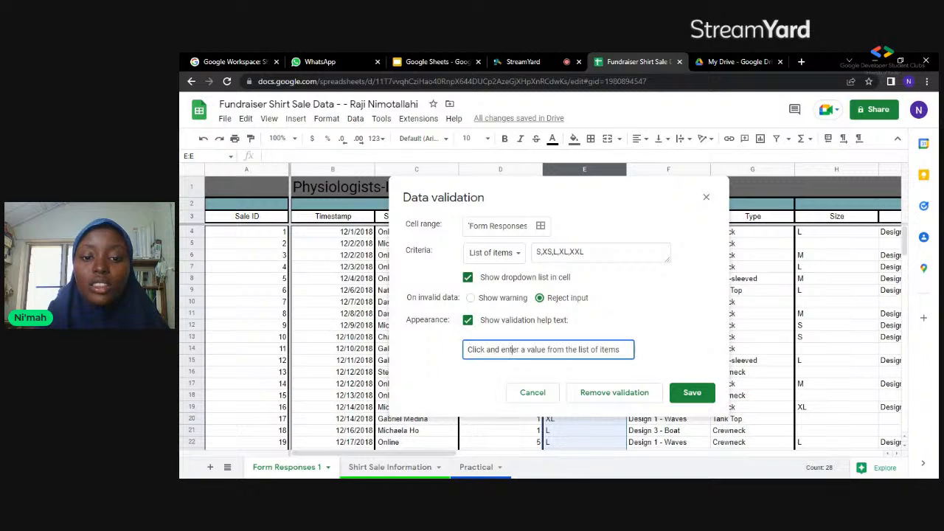
pyautogui.moveTo(502, 350); pyautogui.dragTo(609, 350)
pyautogui.click(567, 349)
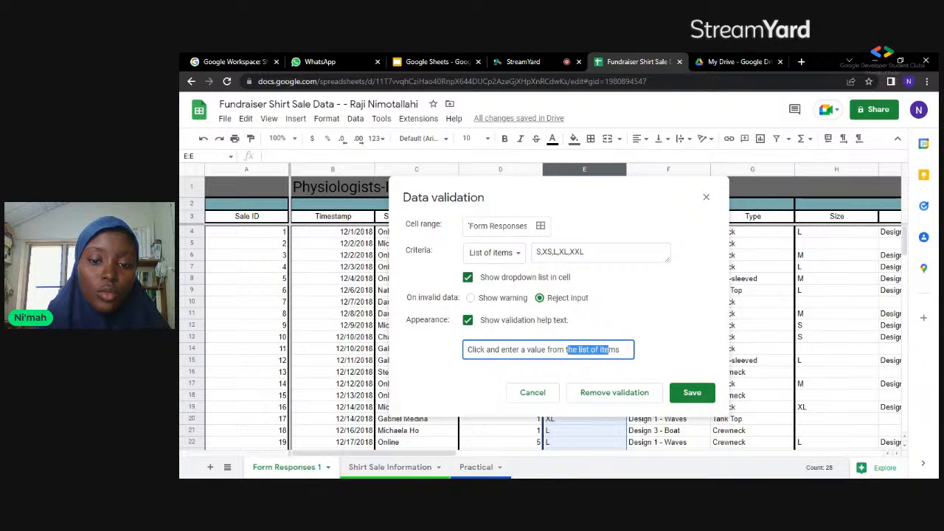
pyautogui.click(621, 350)
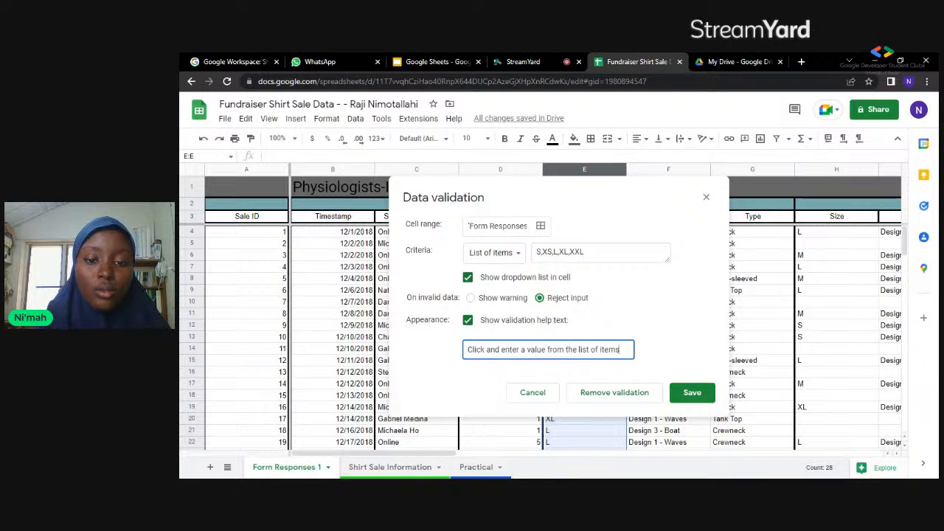
pyautogui.click(638, 336)
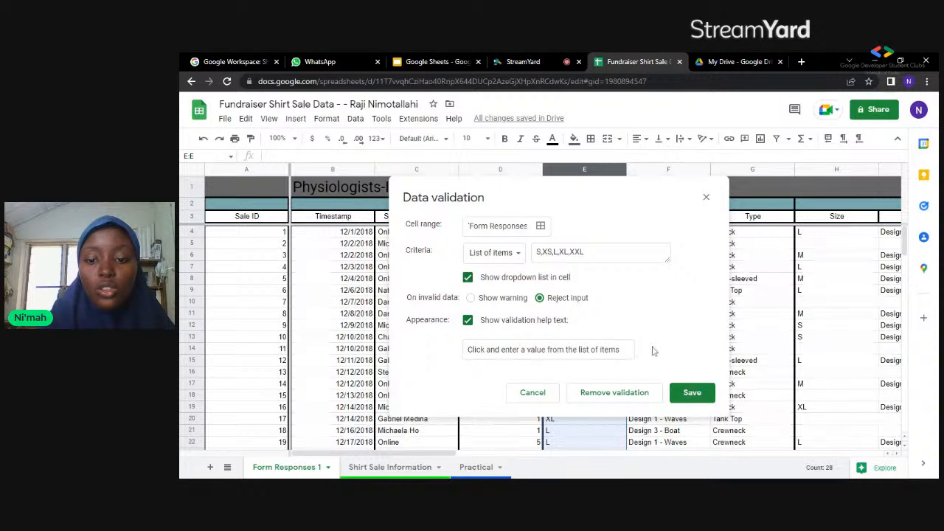
pyautogui.click(691, 394)
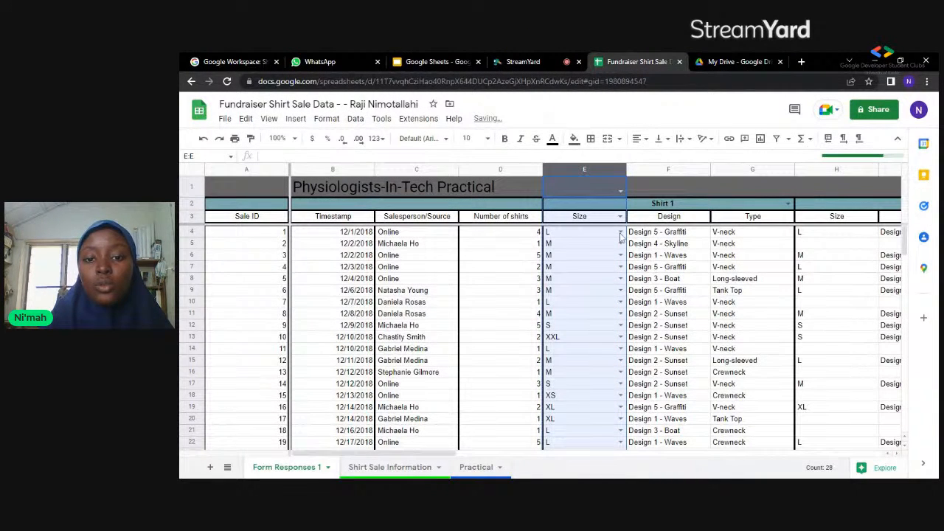
# - Open the size dropdown in cell E4 and try entering the unlisted value LA to test the validation
pyautogui.click(620, 234)
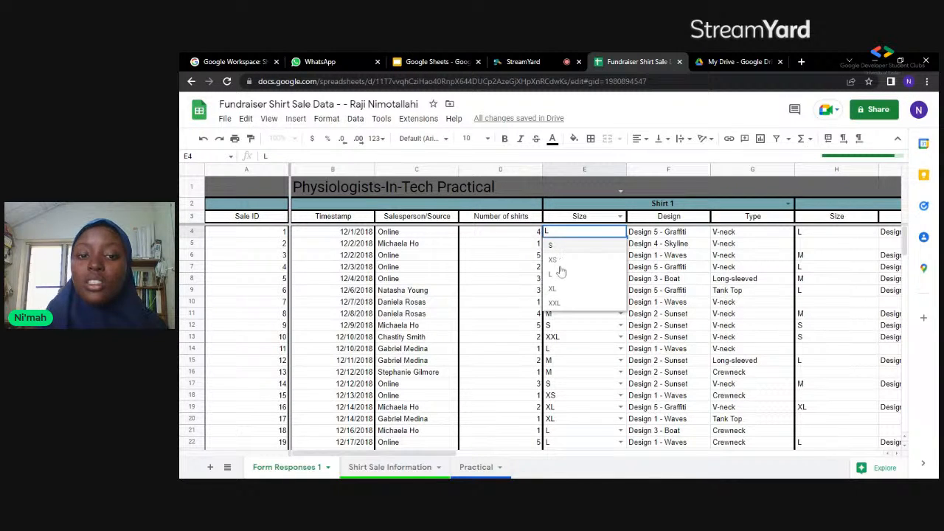
pyautogui.write('A')
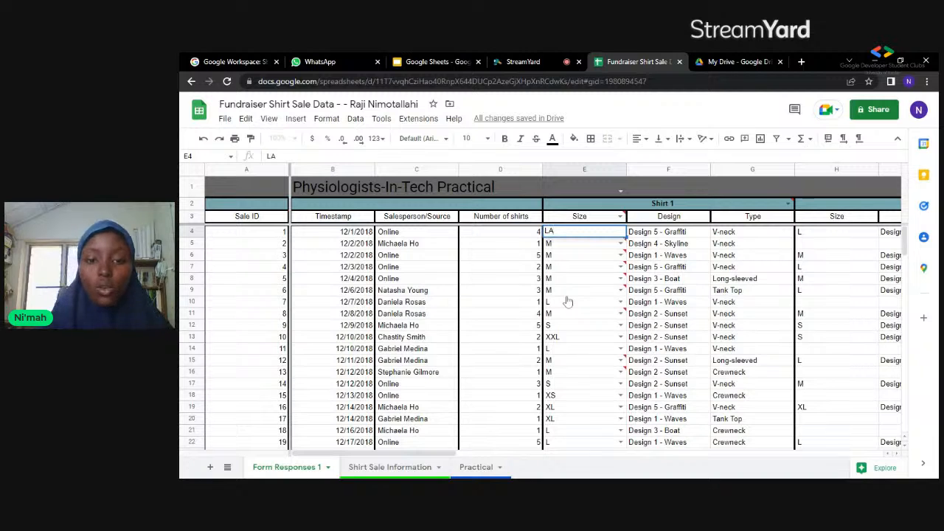
# - Try to enter LARGE as the Shirt 1 size in cell E4 to test the column's validation
pyautogui.write('RGE')
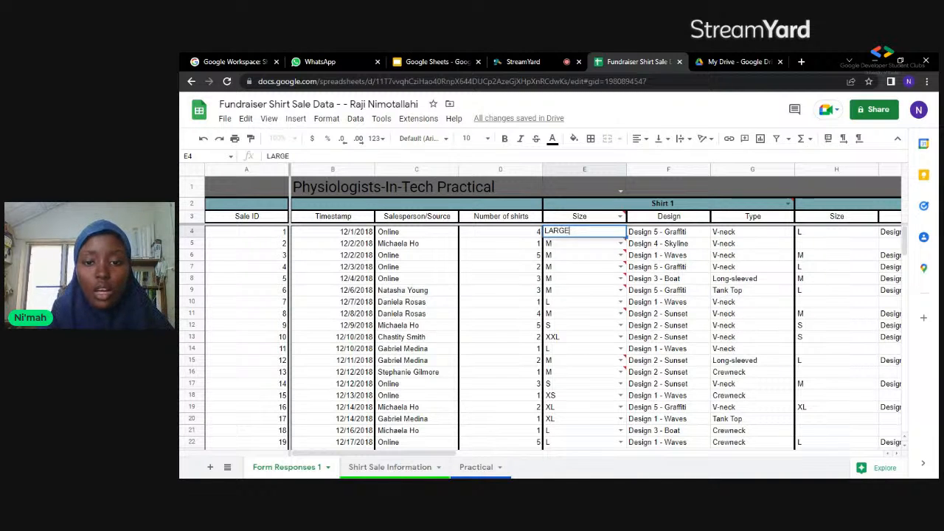
pyautogui.press('Return')
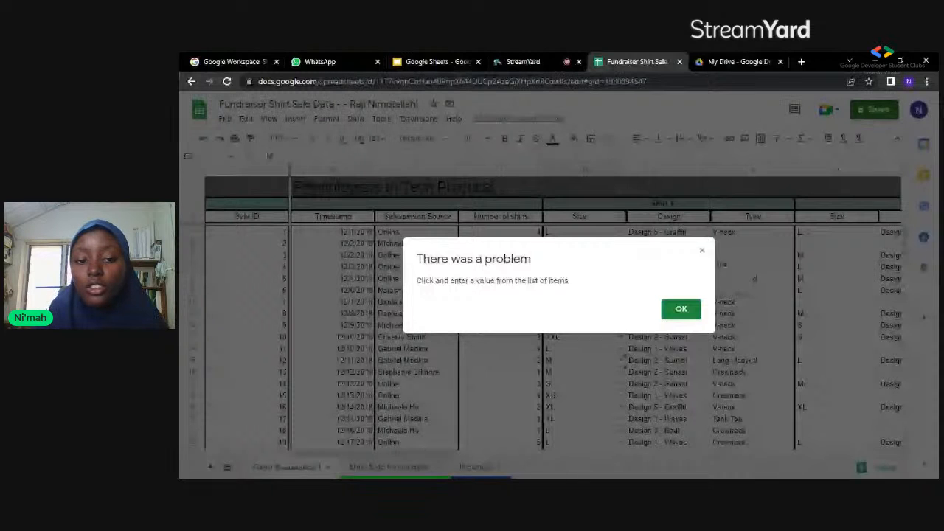
pyautogui.click(680, 309)
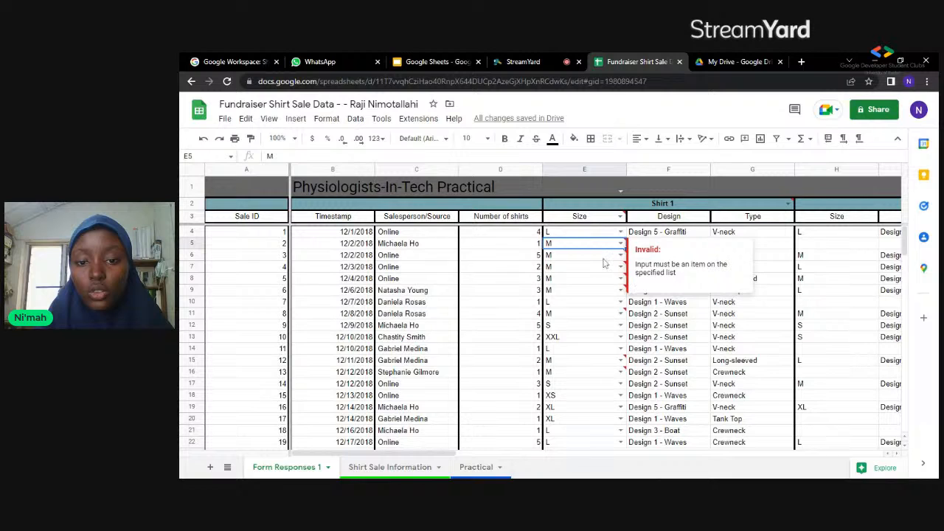
pyautogui.click(506, 219)
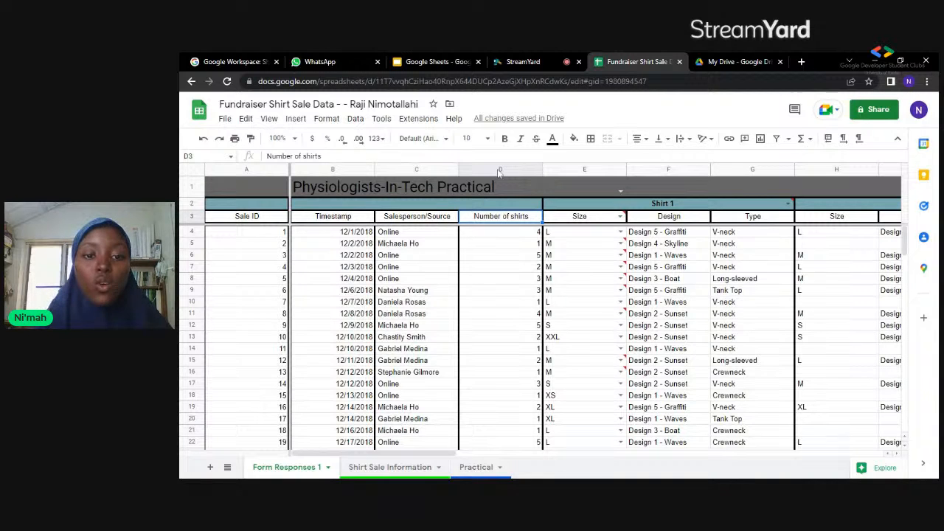
pyautogui.click(499, 169)
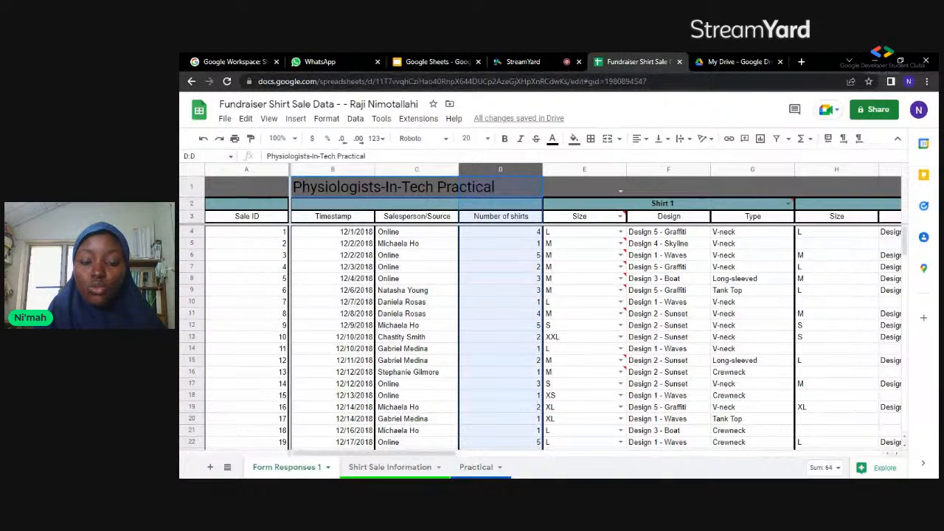
pyautogui.moveTo(500, 168); pyautogui.dragTo(616, 237)
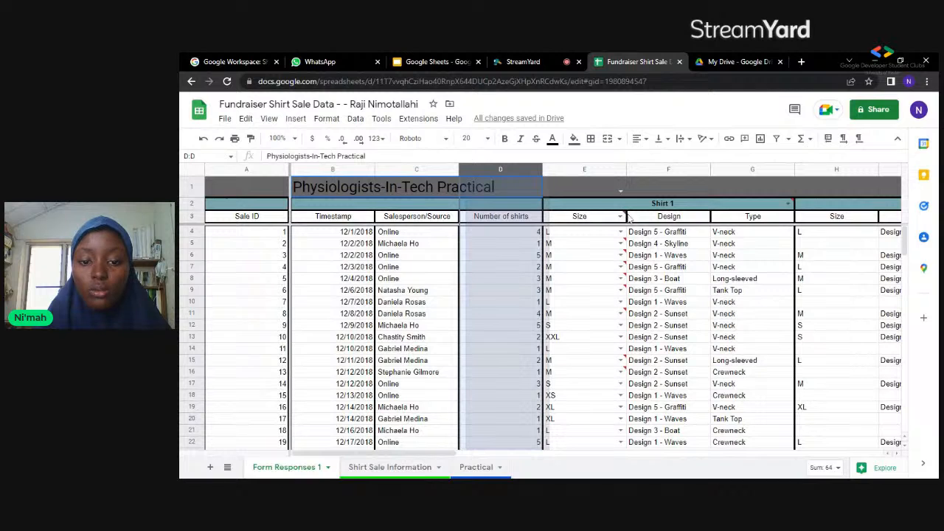
pyautogui.press('Return')
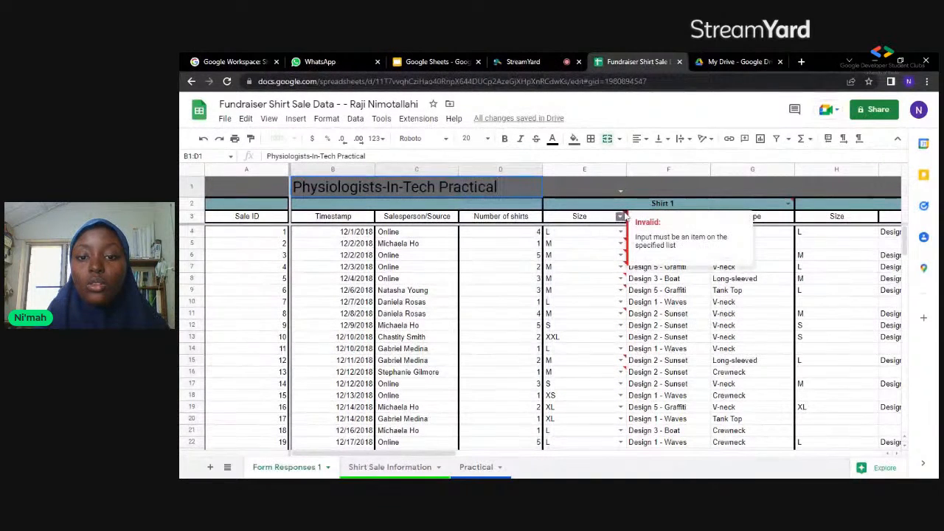
pyautogui.click(604, 362)
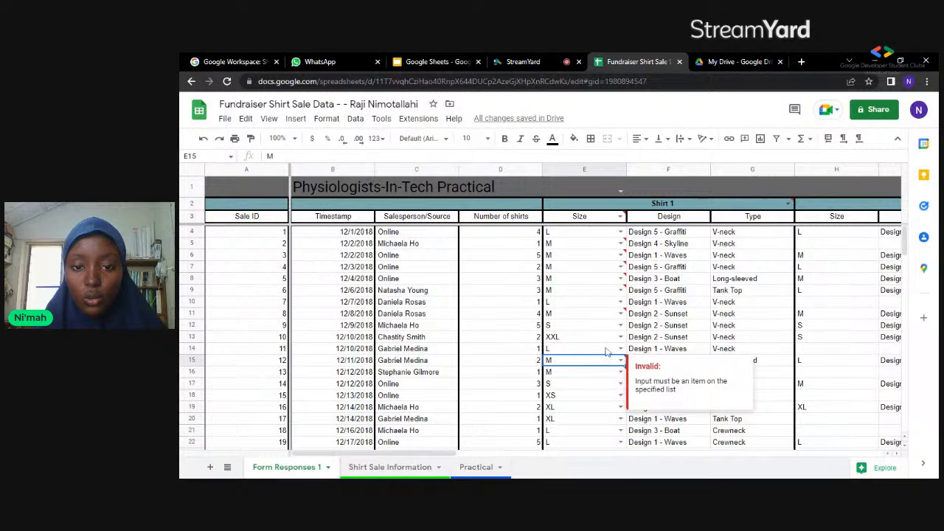
pyautogui.press('Up')
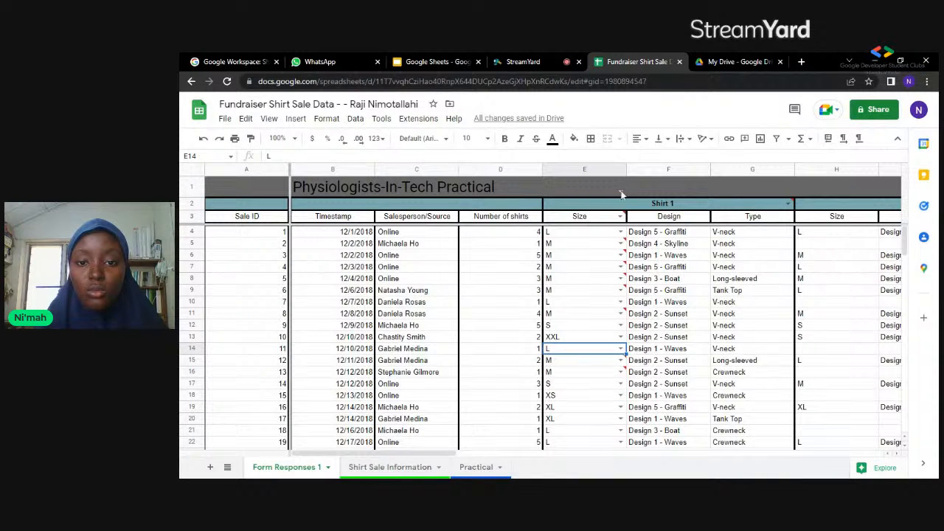
# - Add M to the allowed list of items in the data validation for the whole Size column E
pyautogui.click(621, 194)
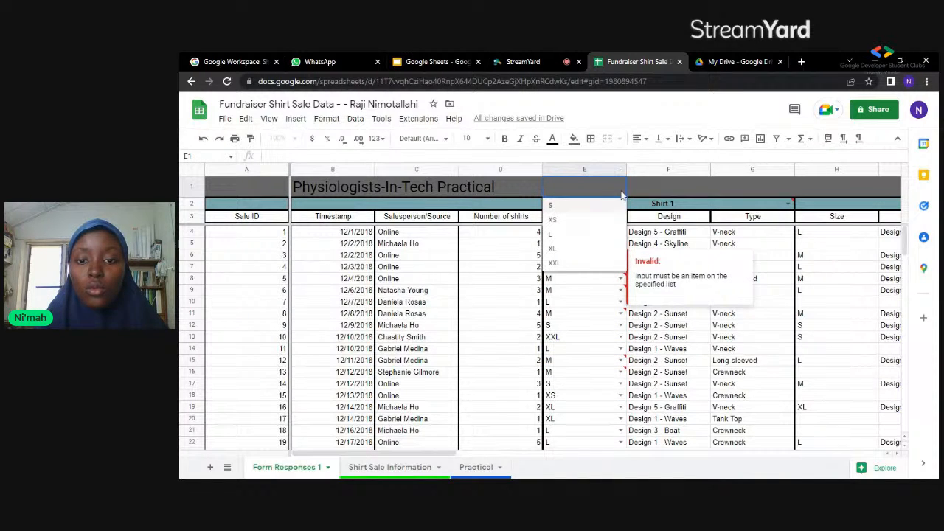
pyautogui.click(574, 169)
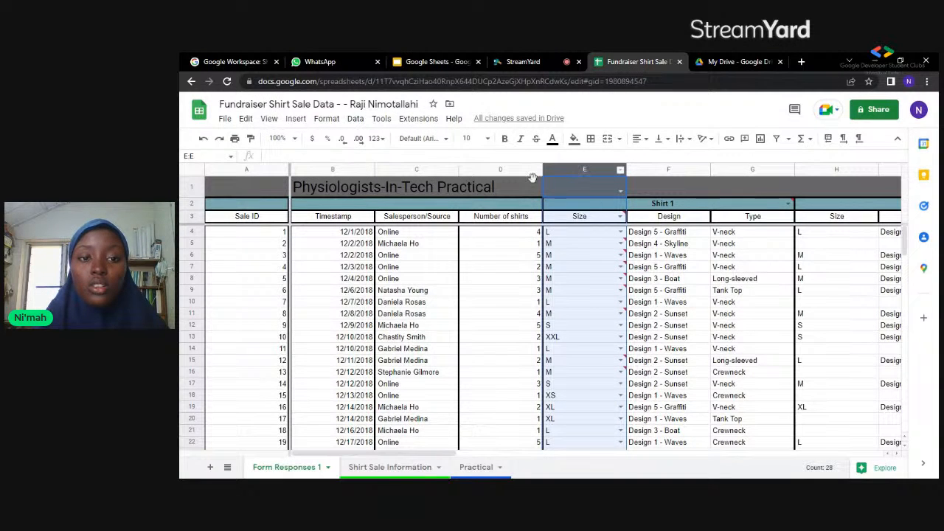
pyautogui.click(356, 119)
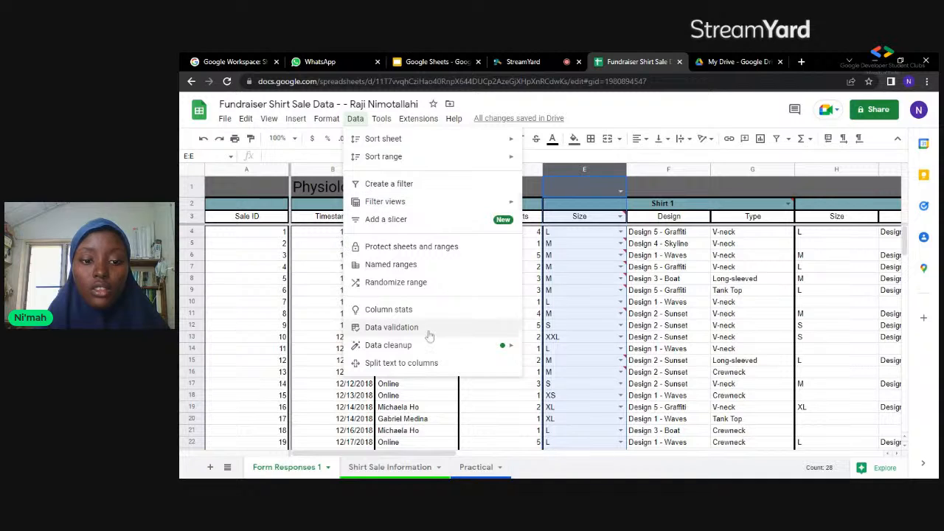
pyautogui.click(392, 328)
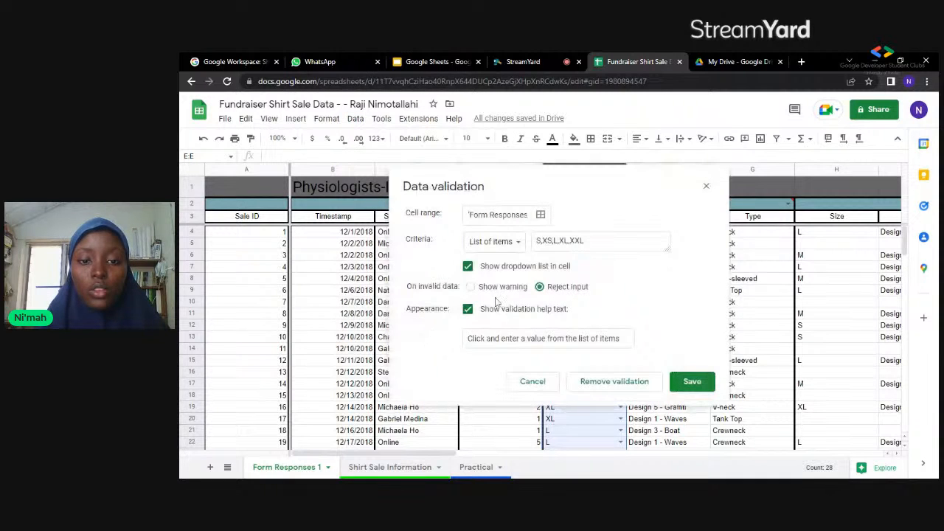
pyautogui.click(590, 241)
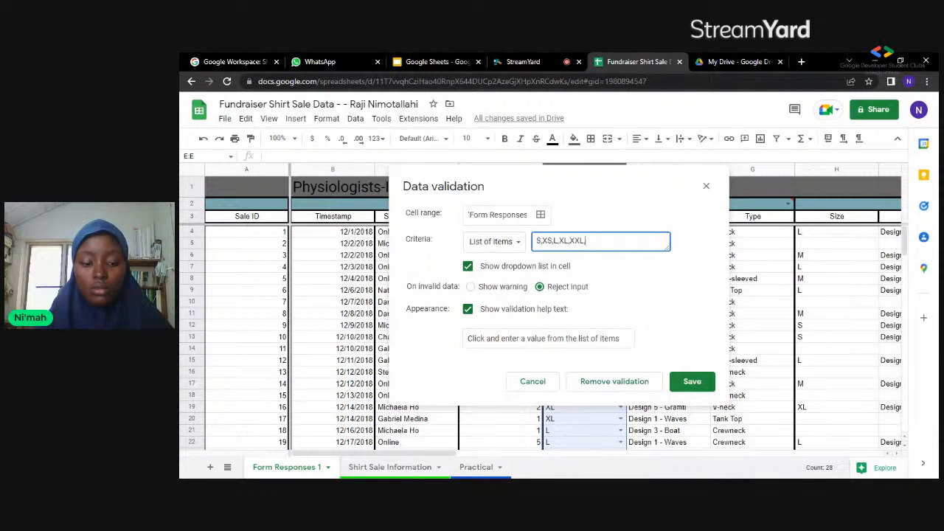
pyautogui.write(',M')
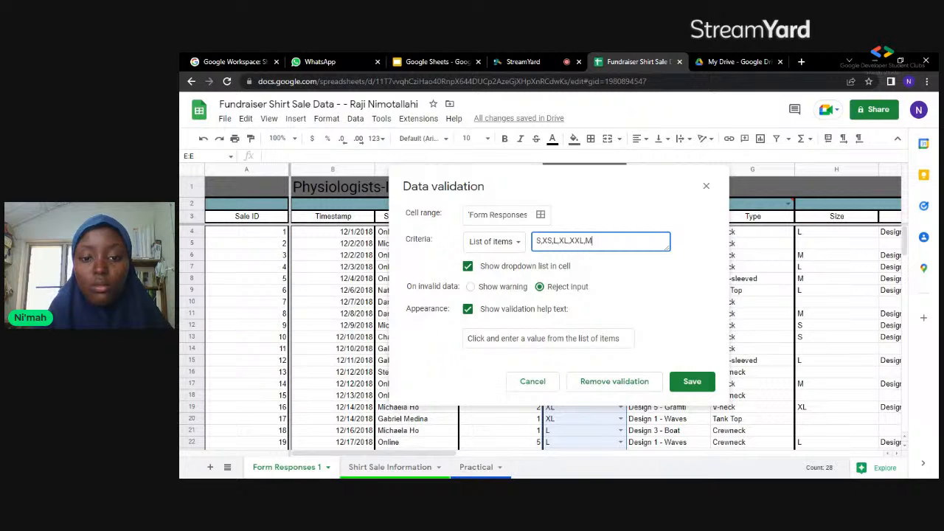
pyautogui.click(693, 384)
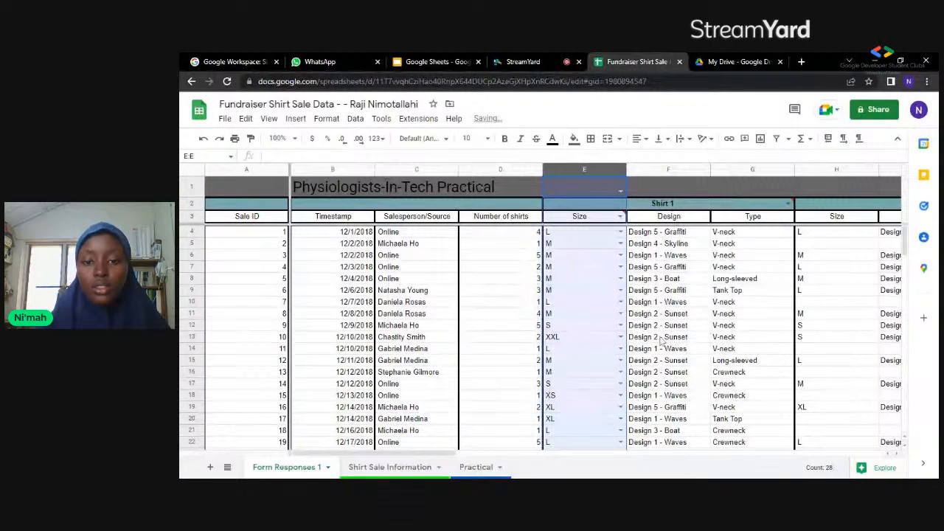
# - Inspect the validation note and the dropdown choices on the Size header cell E3
pyautogui.click(668, 383)
pyautogui.moveTo(626, 213)
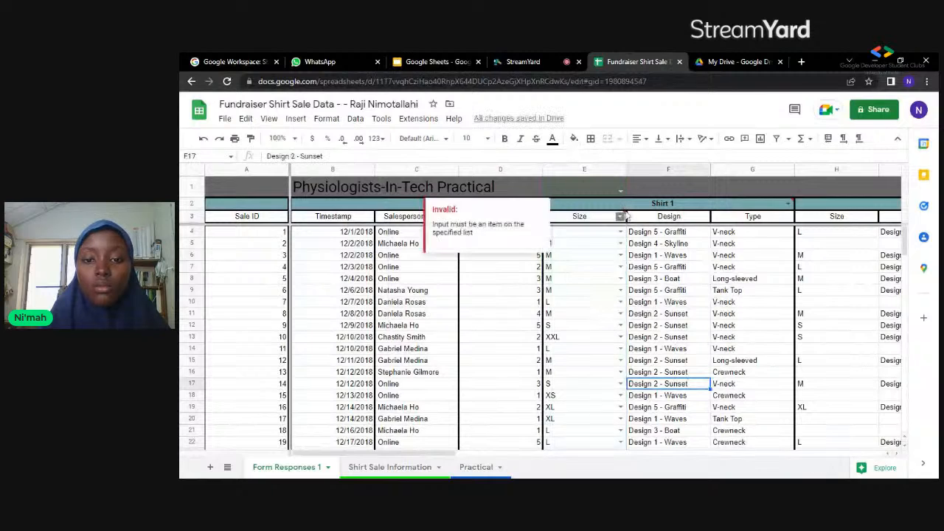
pyautogui.click(624, 215)
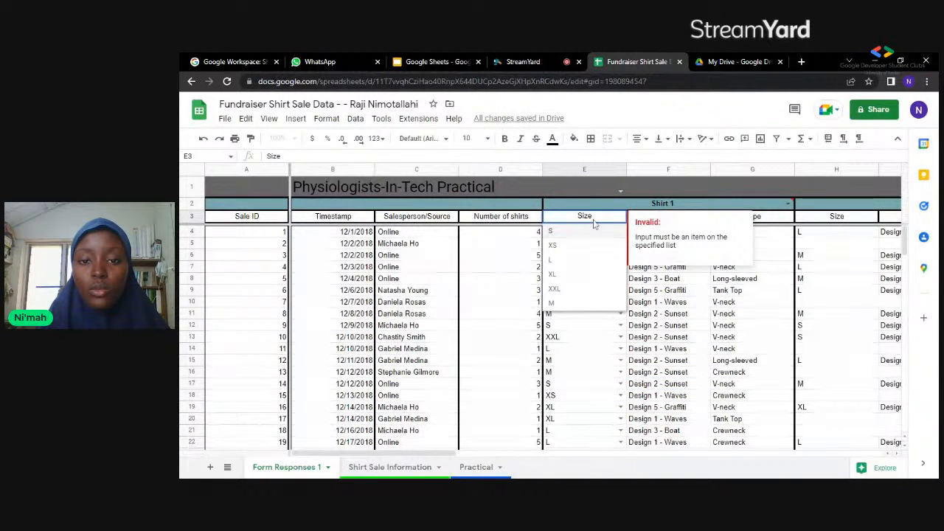
pyautogui.doubleClick(594, 221)
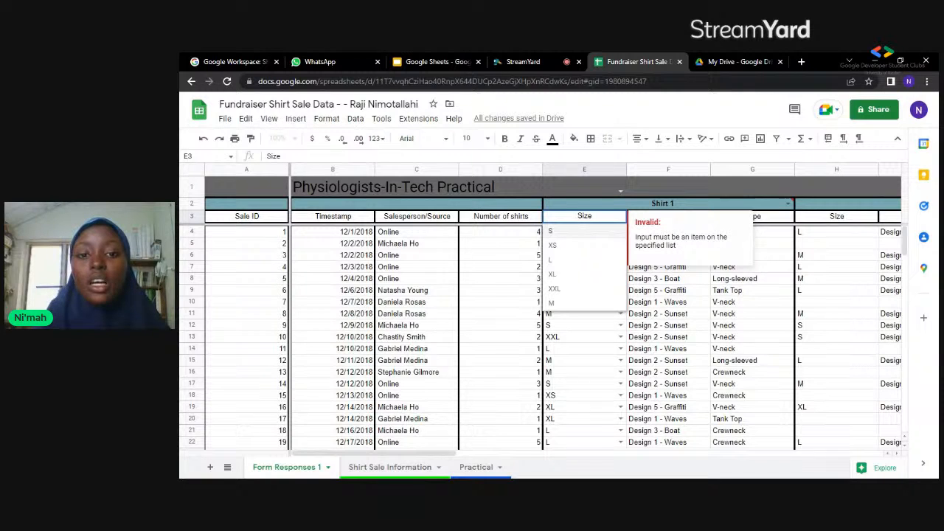
pyautogui.doubleClick(584, 217)
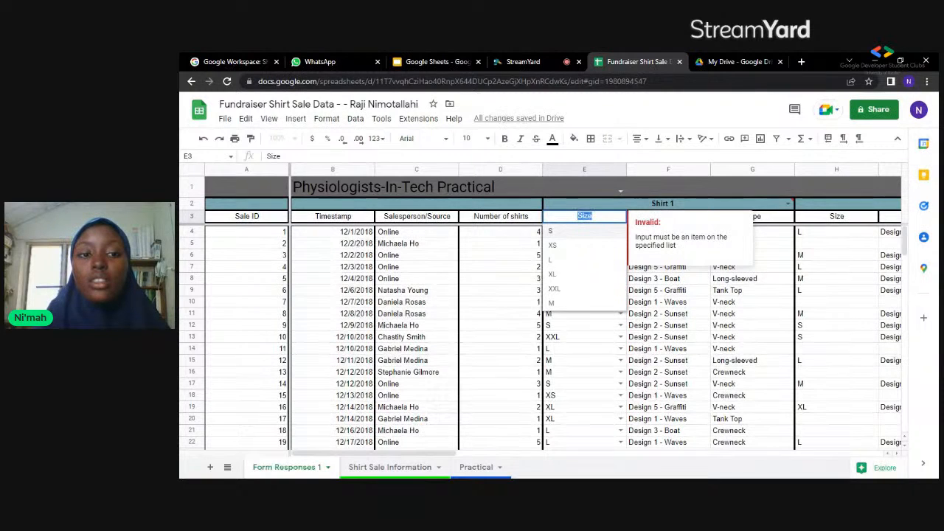
# - Remove the data validation from the Size header cell E3
pyautogui.click(352, 120)
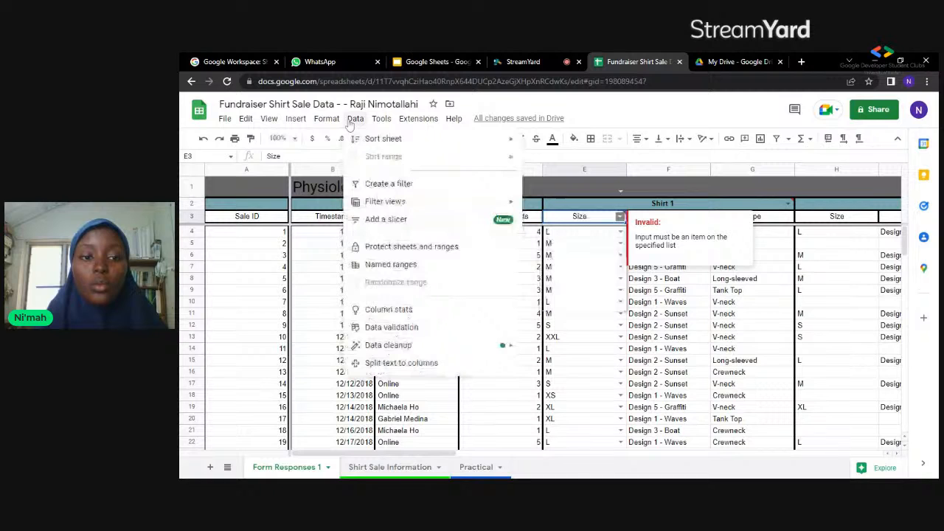
pyautogui.click(353, 123)
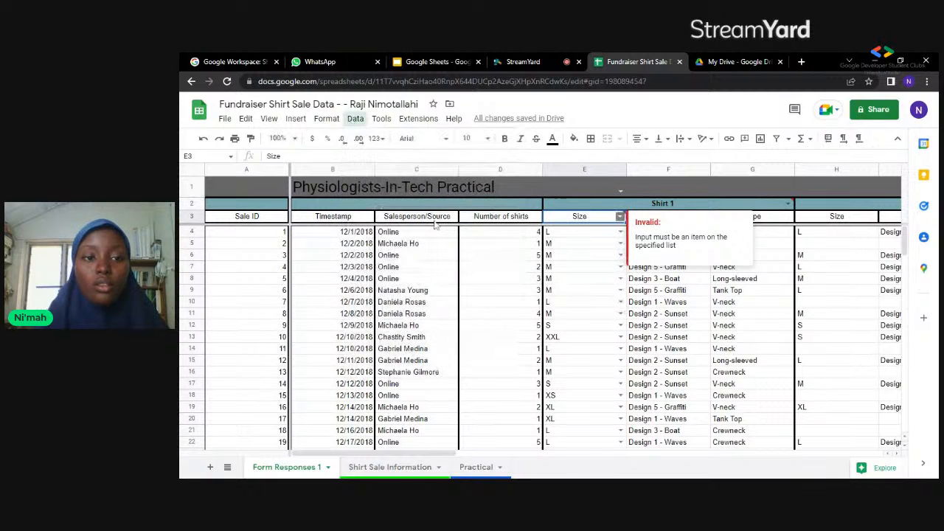
pyautogui.click(355, 122)
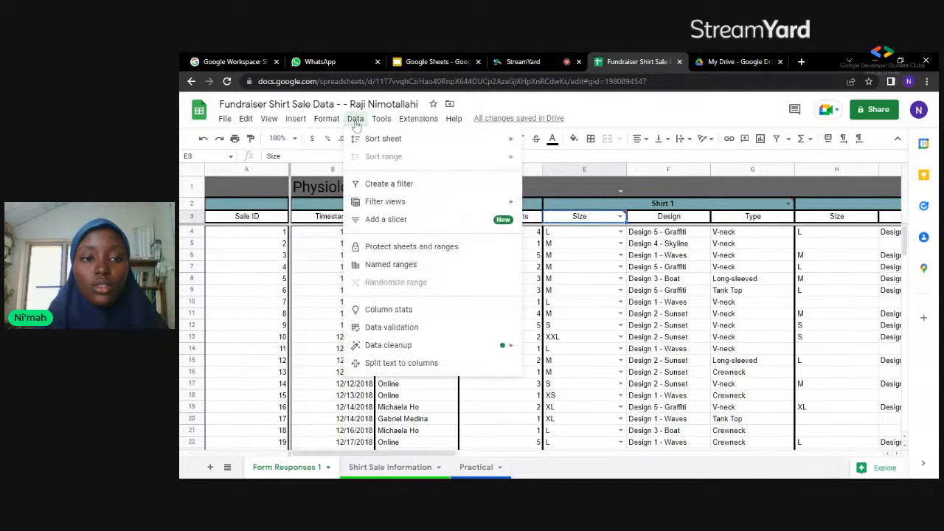
pyautogui.click(424, 327)
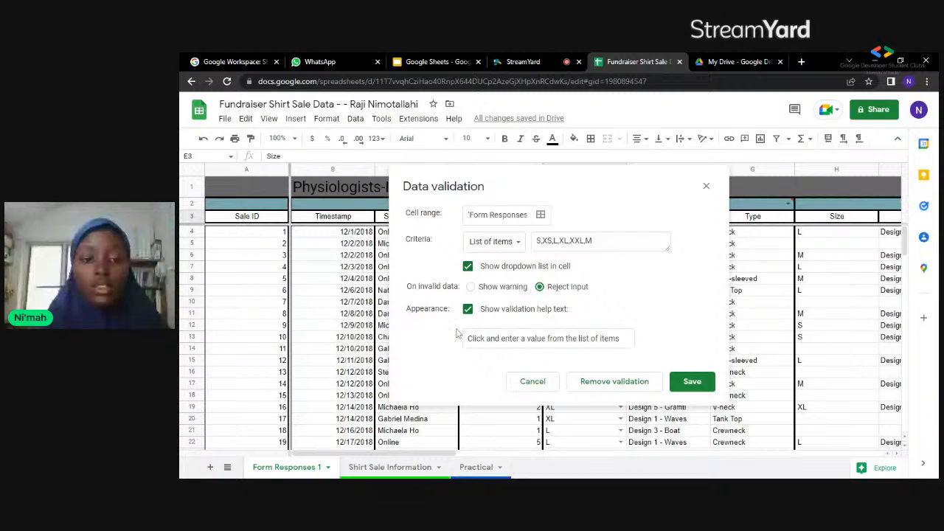
pyautogui.click(600, 387)
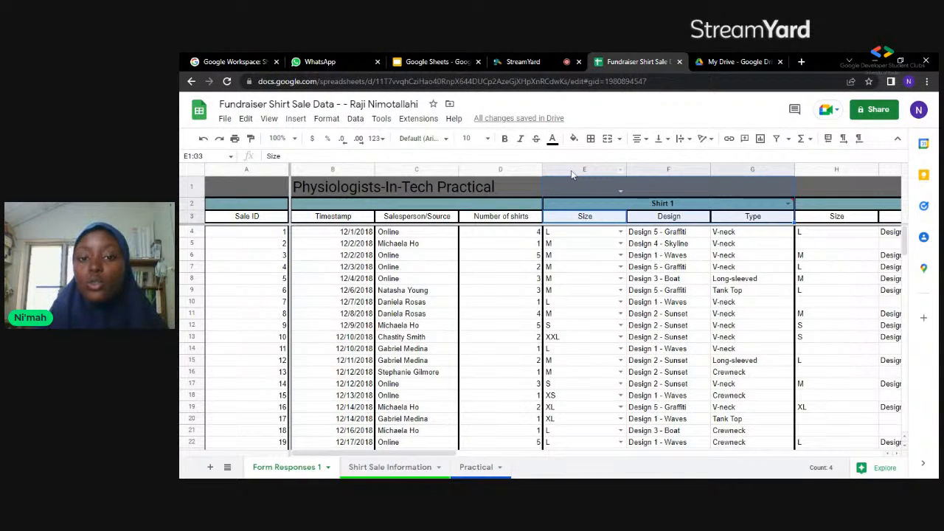
pyautogui.click(571, 170)
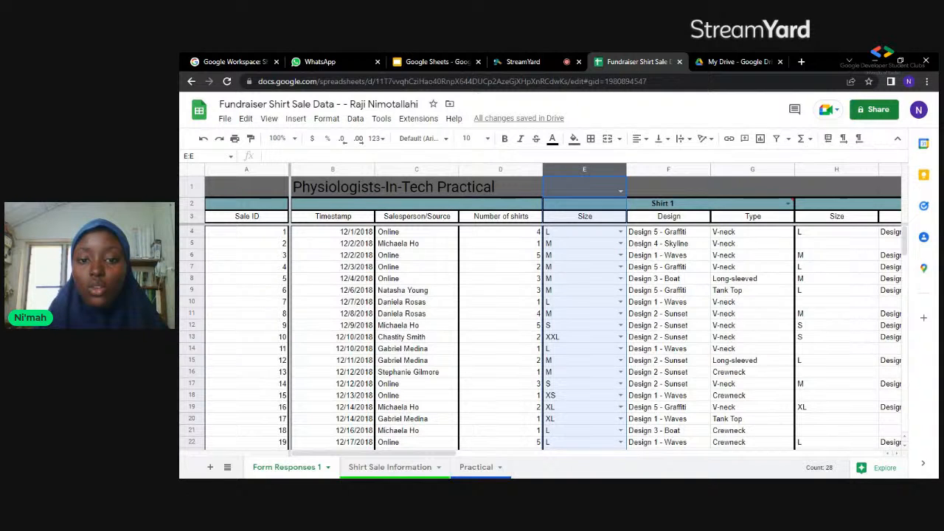
pyautogui.click(590, 230)
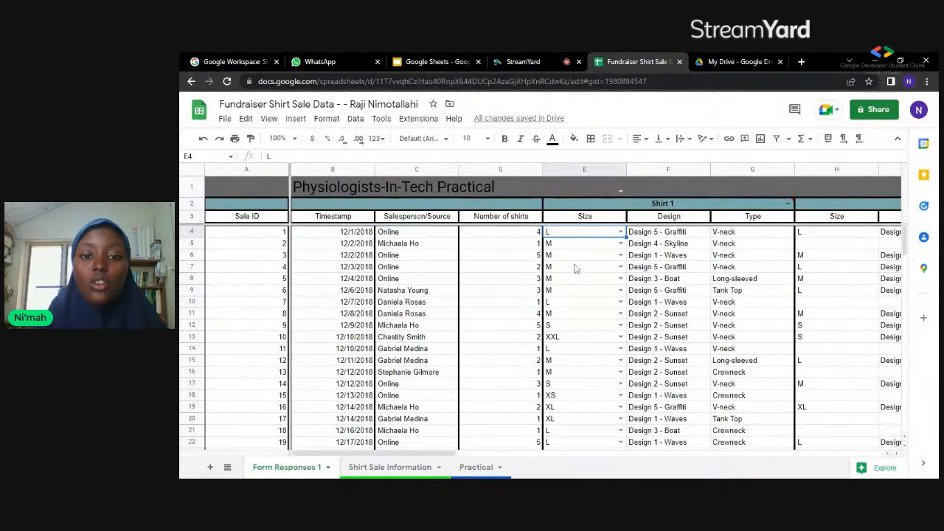
pyautogui.click(575, 290)
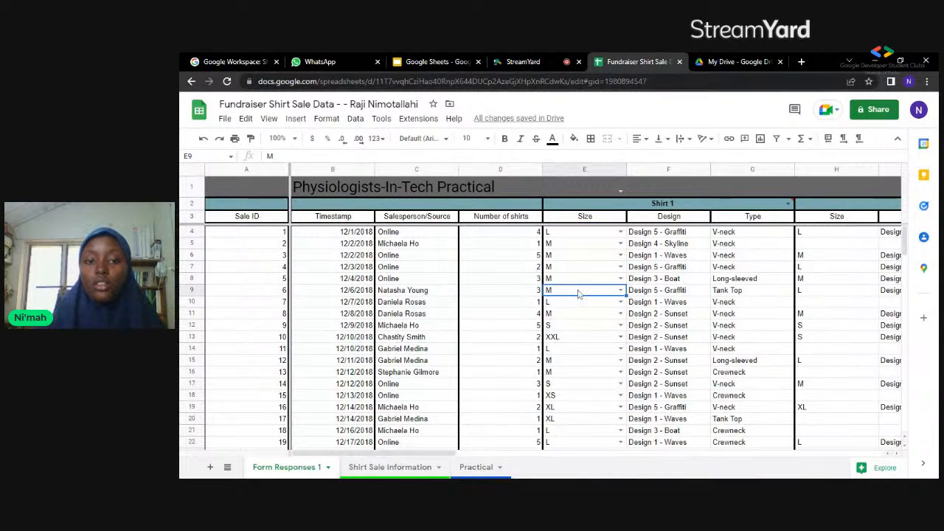
# - Set the data validation for the whole Number of shirts column D to a number between 1 and 10
pyautogui.click(483, 219)
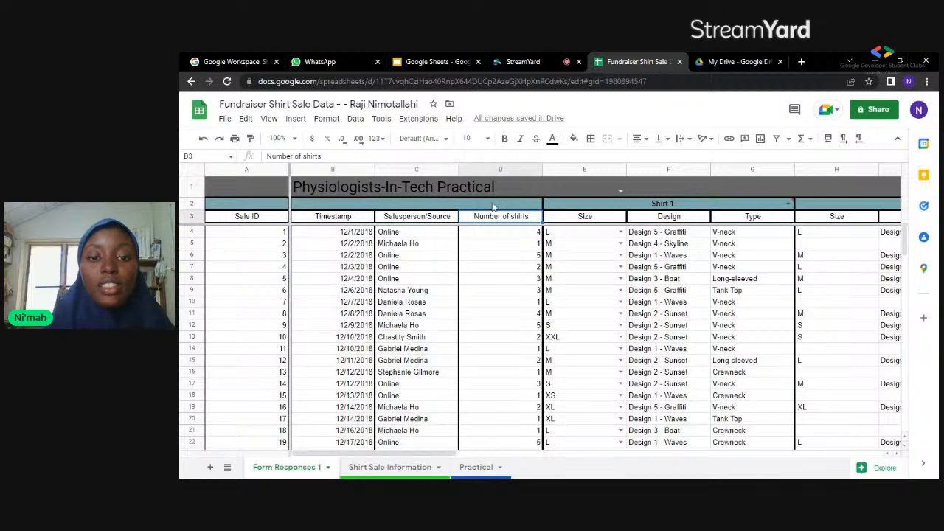
pyautogui.click(514, 171)
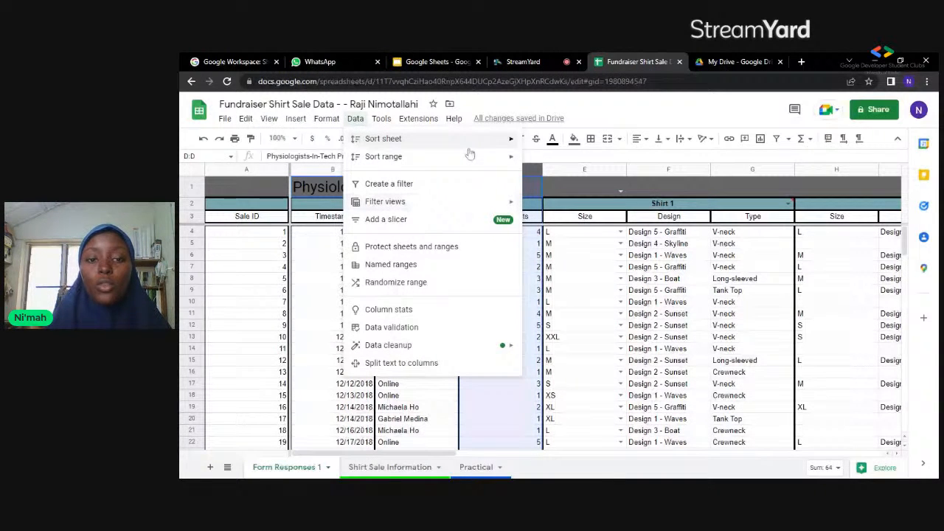
pyautogui.moveTo(473, 157)
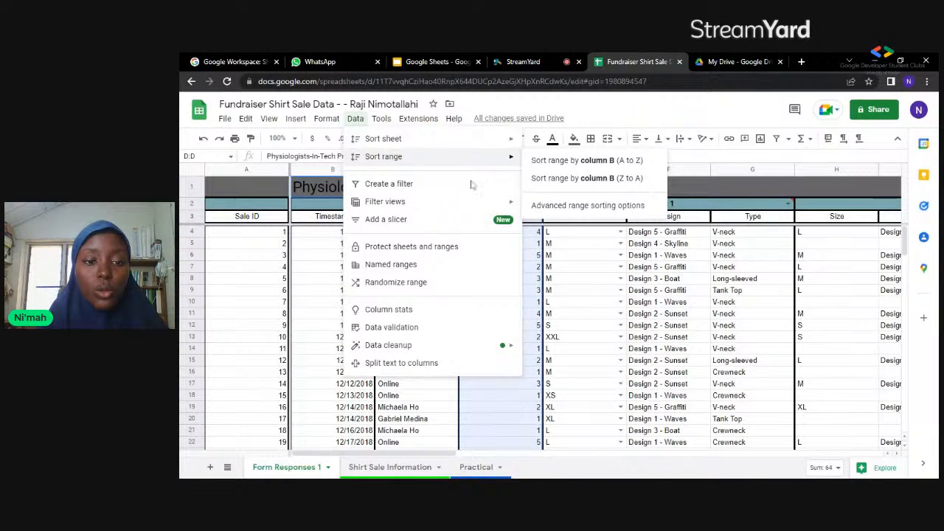
pyautogui.click(428, 329)
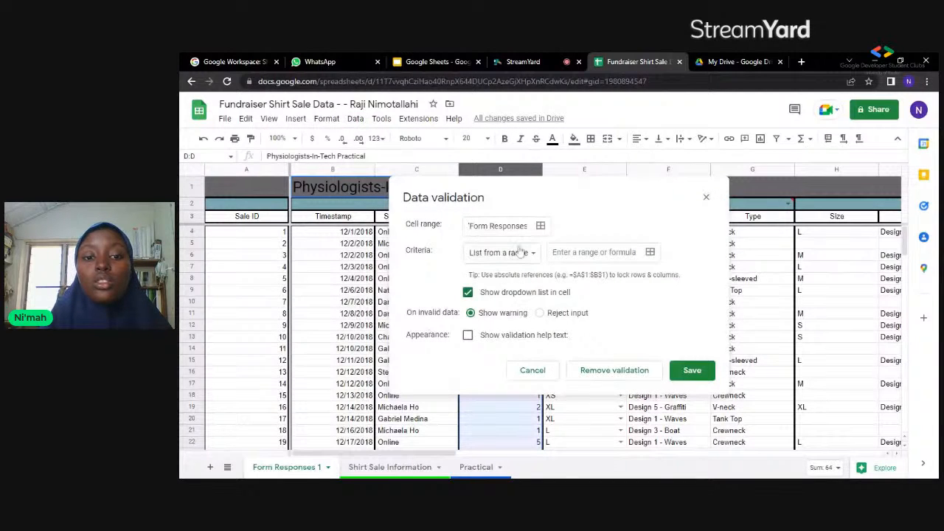
pyautogui.click(524, 254)
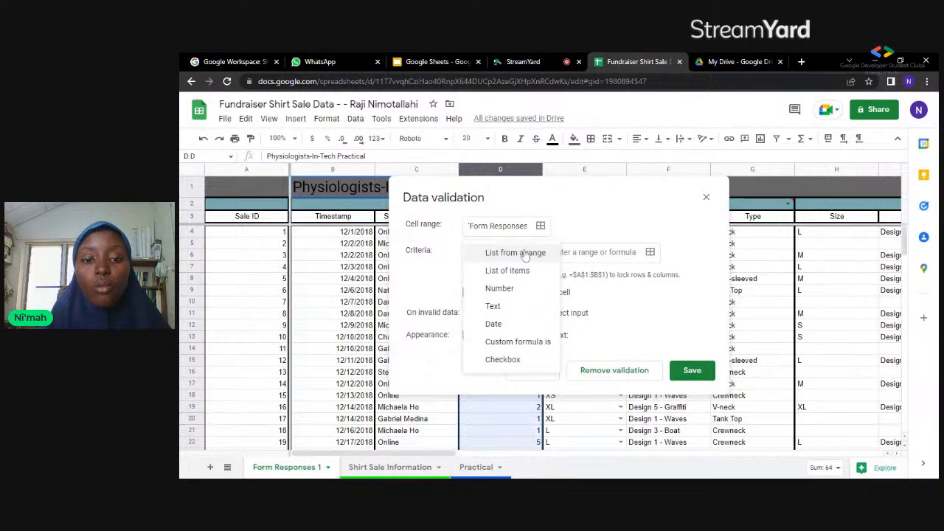
pyautogui.click(516, 290)
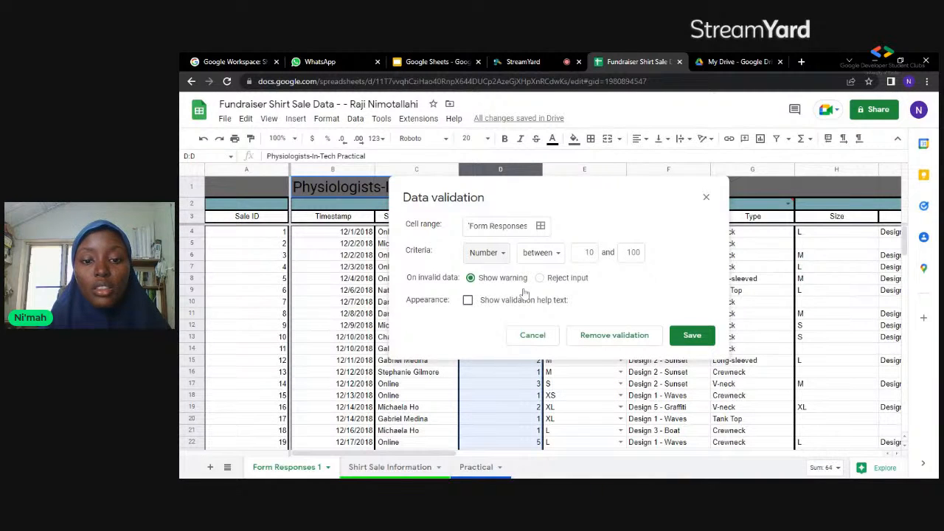
pyautogui.click(590, 253)
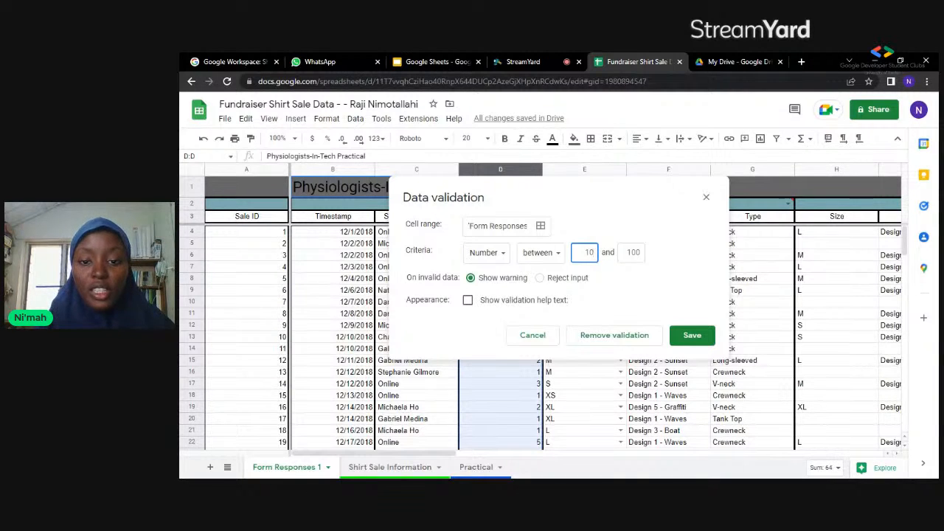
pyautogui.press('BackSpace')
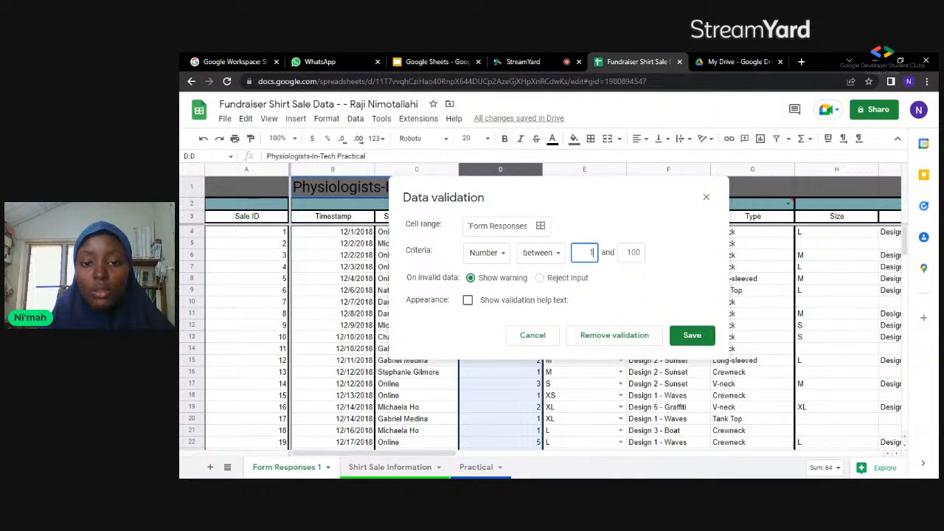
pyautogui.click(641, 253)
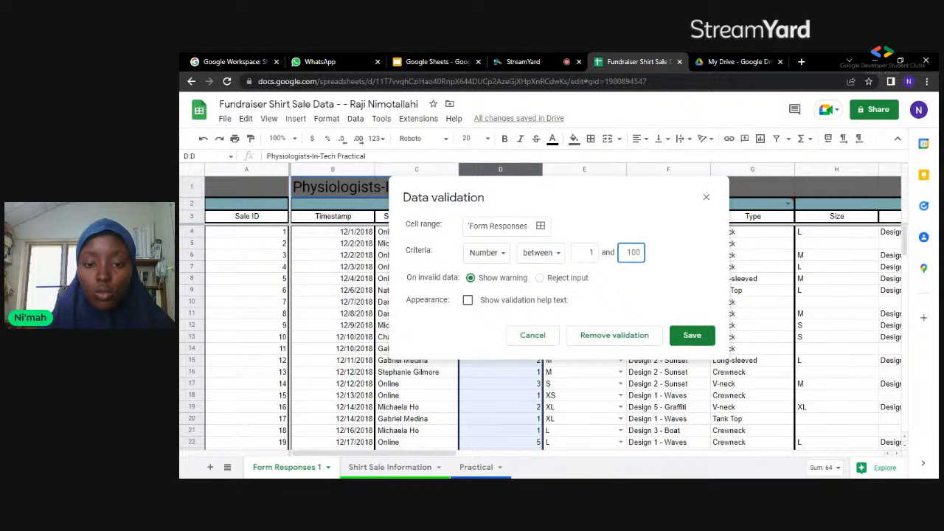
pyautogui.press('BackSpace')
pyautogui.press('BackSpace')
pyautogui.write('0')
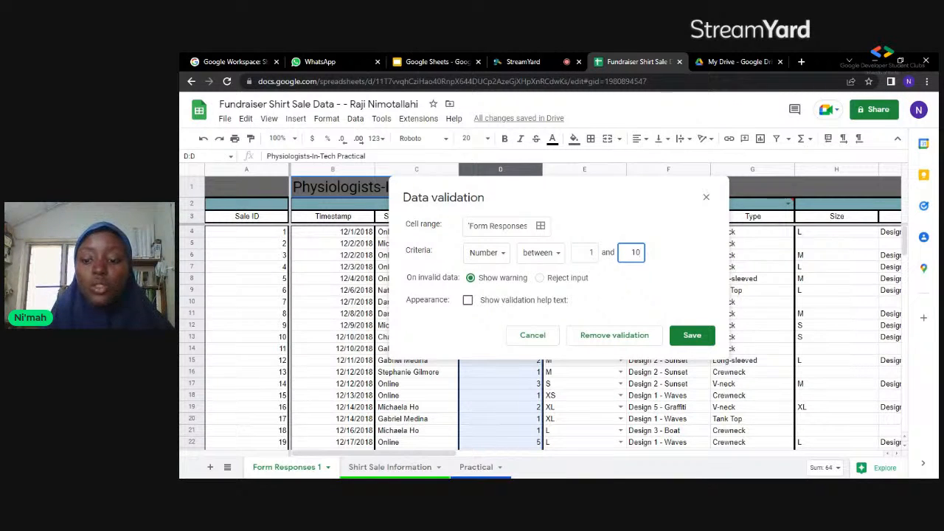
pyautogui.press('BackSpace')
pyautogui.press('BackSpace')
pyautogui.write('2')
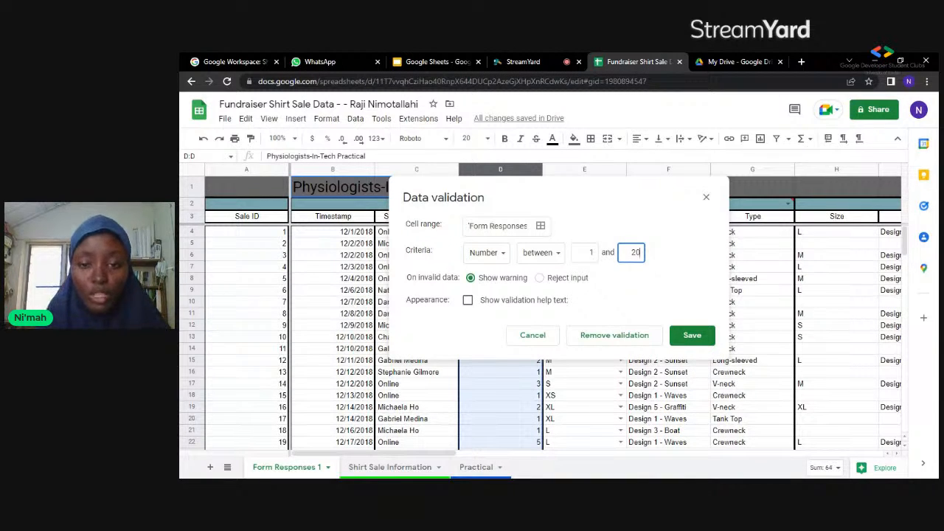
pyautogui.press('BackSpace')
pyautogui.press('BackSpace')
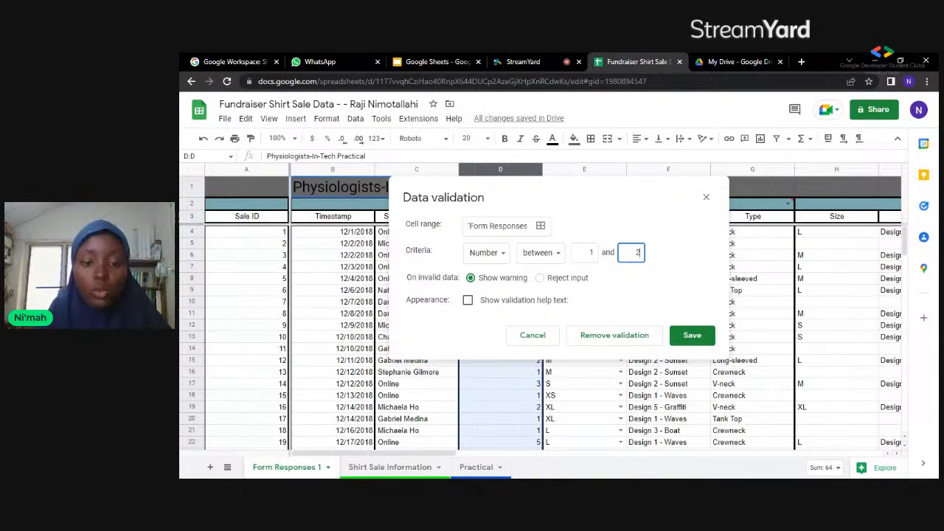
pyautogui.write('10')
pyautogui.press('BackSpace')
pyautogui.write('0')
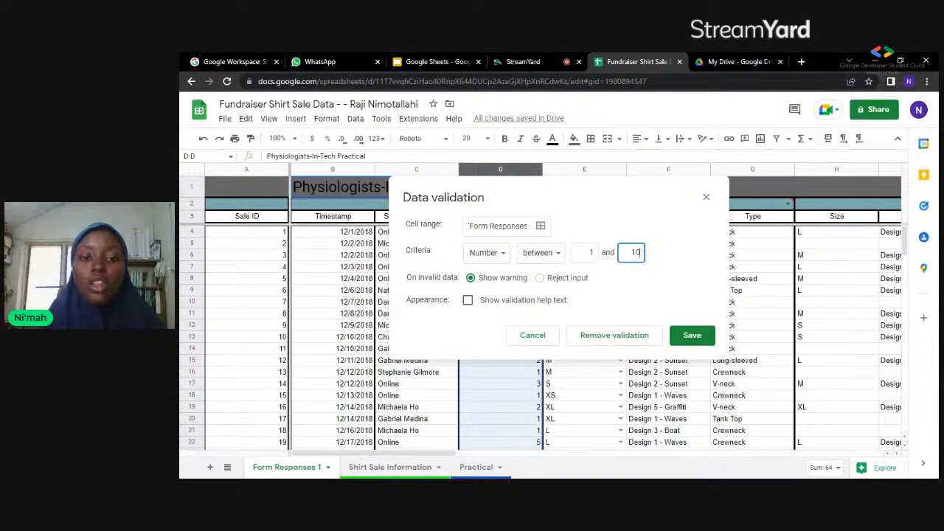
# - Enable the validation help text for column D and delete the default wording in front of "1 and 10"
pyautogui.click(469, 302)
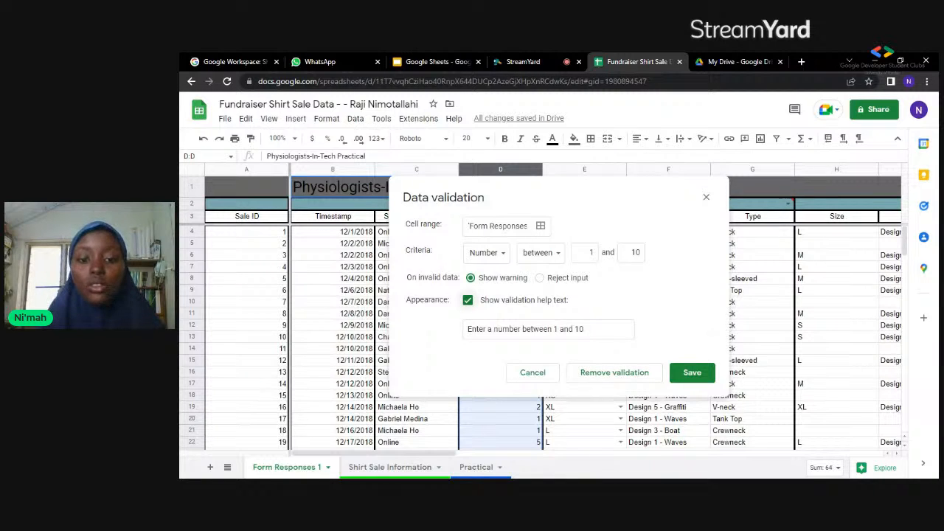
pyautogui.click(552, 329)
pyautogui.press('BackSpace')
pyautogui.press('BackSpace')
pyautogui.press('BackSpace')
pyautogui.press('BackSpace')
pyautogui.press('BackSpace')
pyautogui.press('BackSpace')
pyautogui.press('BackSpace')
pyautogui.press('BackSpace')
pyautogui.press('BackSpace')
pyautogui.press('BackSpace')
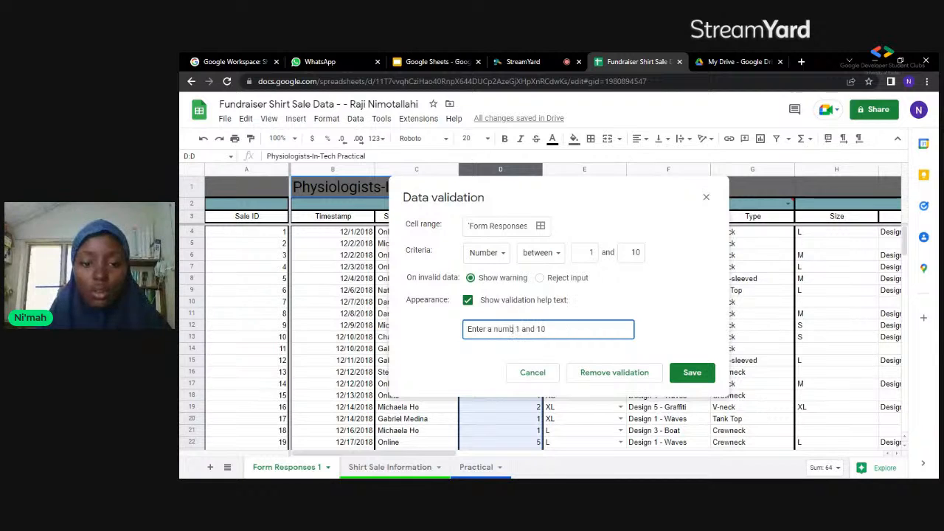
pyautogui.press('BackSpace')
pyautogui.press('BackSpace')
pyautogui.press('BackSpace')
pyautogui.press('BackSpace')
pyautogui.press('BackSpace')
pyautogui.press('BackSpace')
pyautogui.press('BackSpace')
pyautogui.press('BackSpace')
pyautogui.press('BackSpace')
pyautogui.press('BackSpace')
pyautogui.press('BackSpace')
pyautogui.press('BackSpace')
pyautogui.write('yOU')
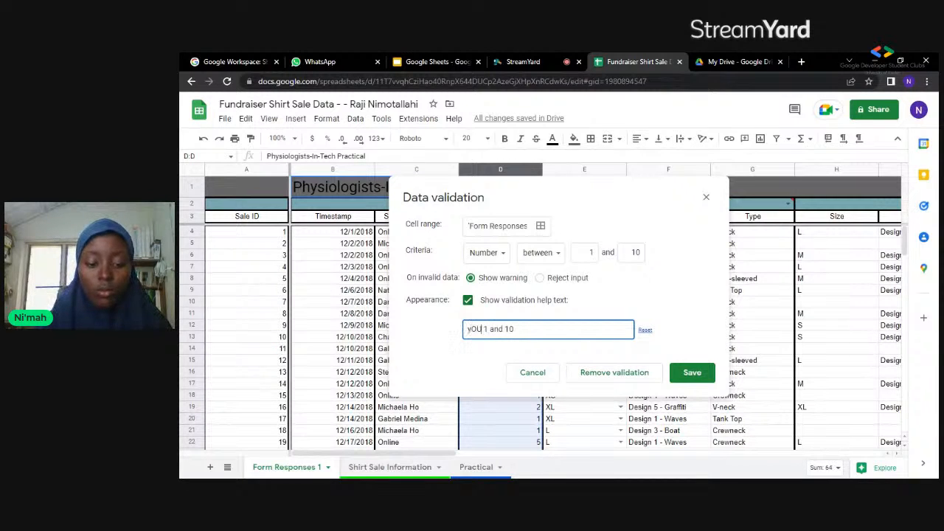
pyautogui.press('BackSpace')
pyautogui.press('BackSpace')
pyautogui.press('BackSpace')
pyautogui.write('y')
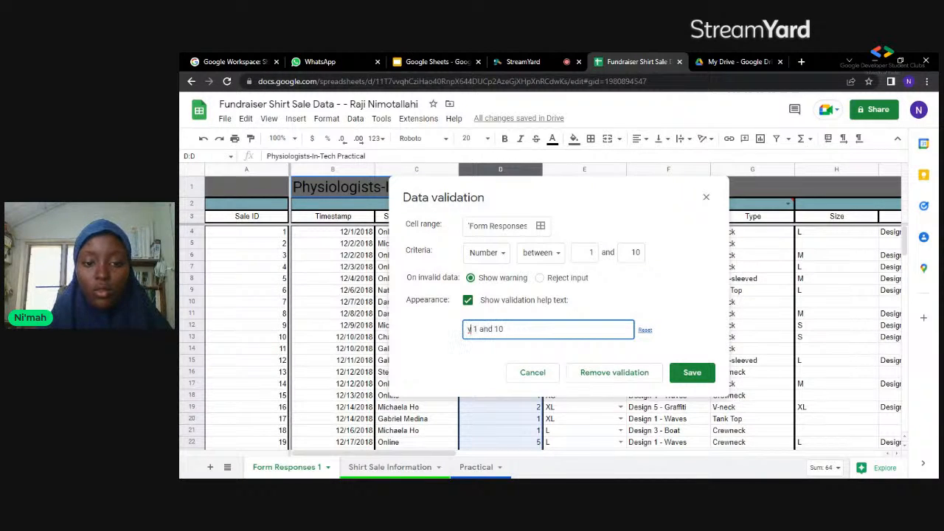
pyautogui.press('BackSpace')
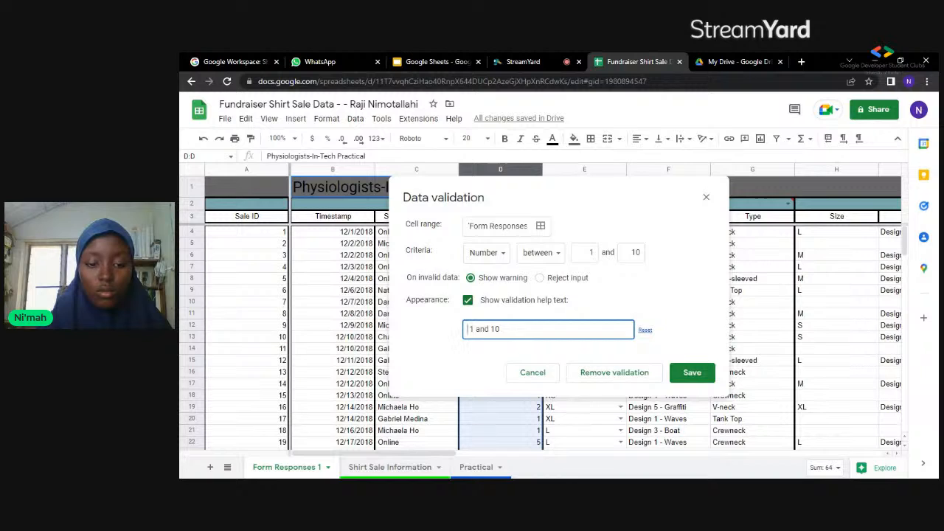
# - Write "You can only order up to 10 shirts" at the start of the validation help text
pyautogui.write('Yo')
pyautogui.write('u can o')
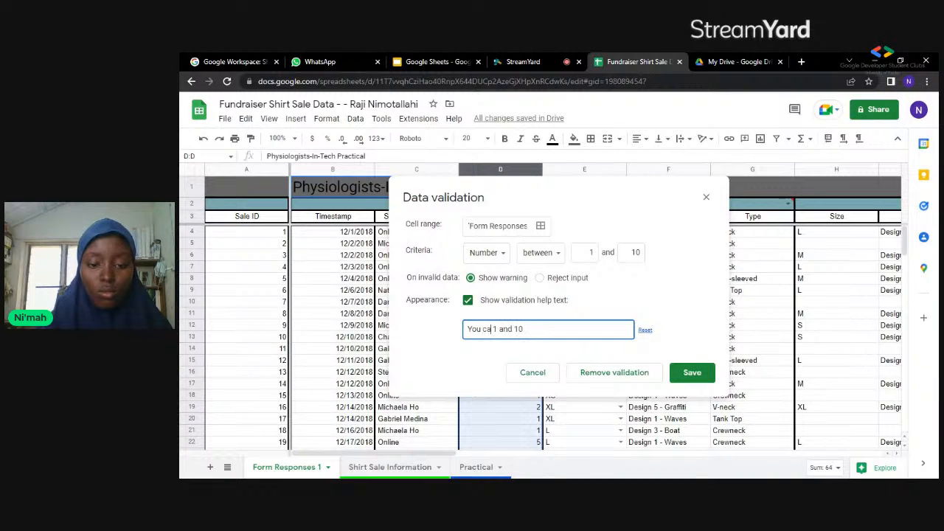
pyautogui.write('nly c')
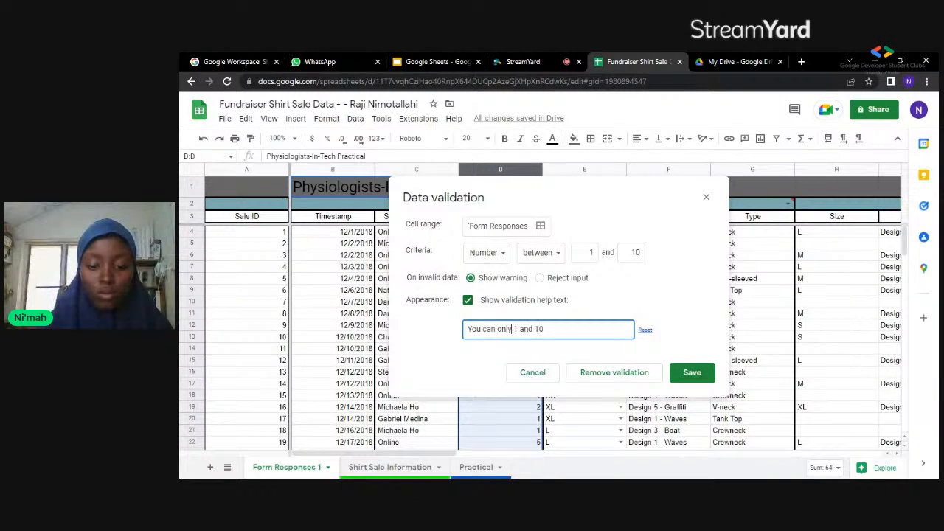
pyautogui.write('rder y')
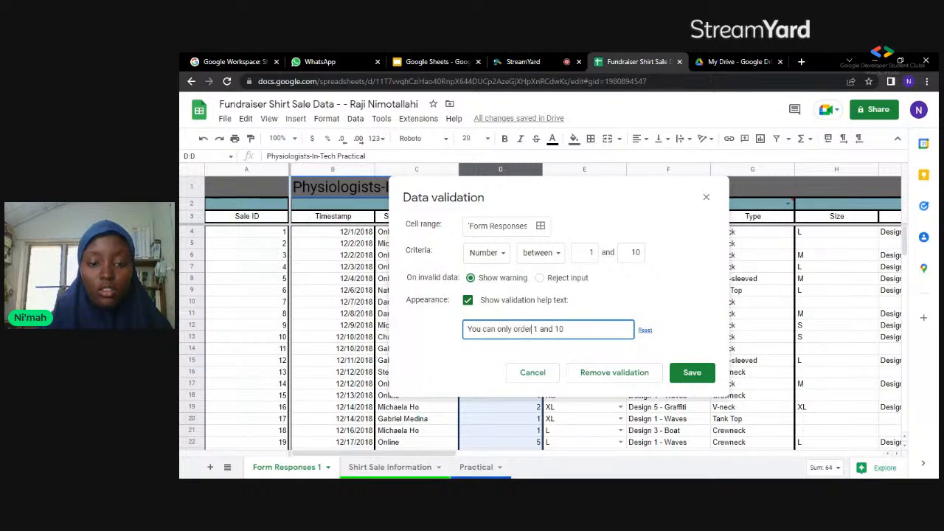
pyautogui.press('BackSpace')
pyautogui.write('up t')
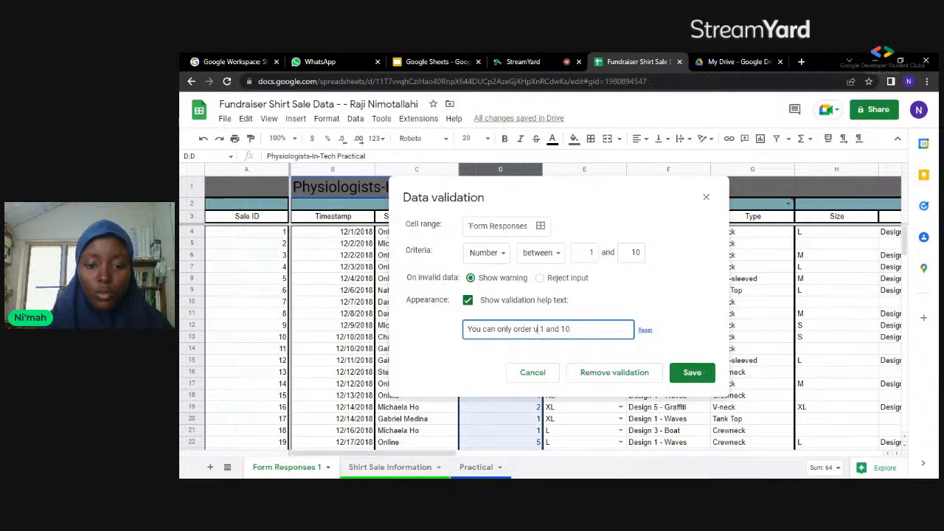
pyautogui.write('o')
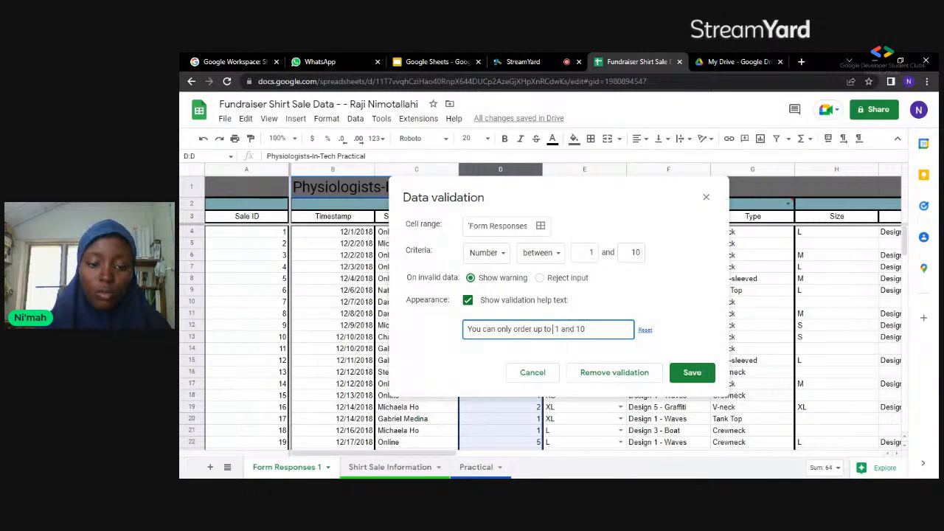
pyautogui.write(' 10 sho')
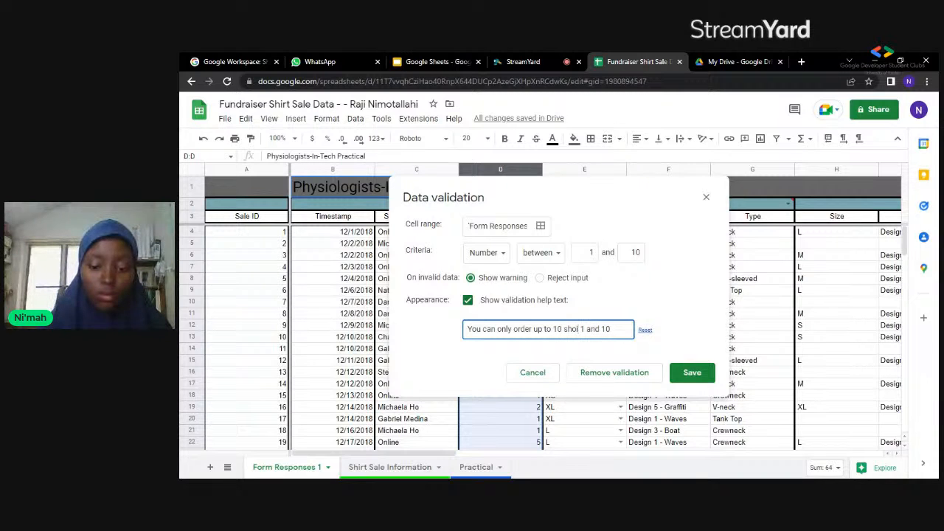
pyautogui.press('BackSpace')
pyautogui.write('irts')
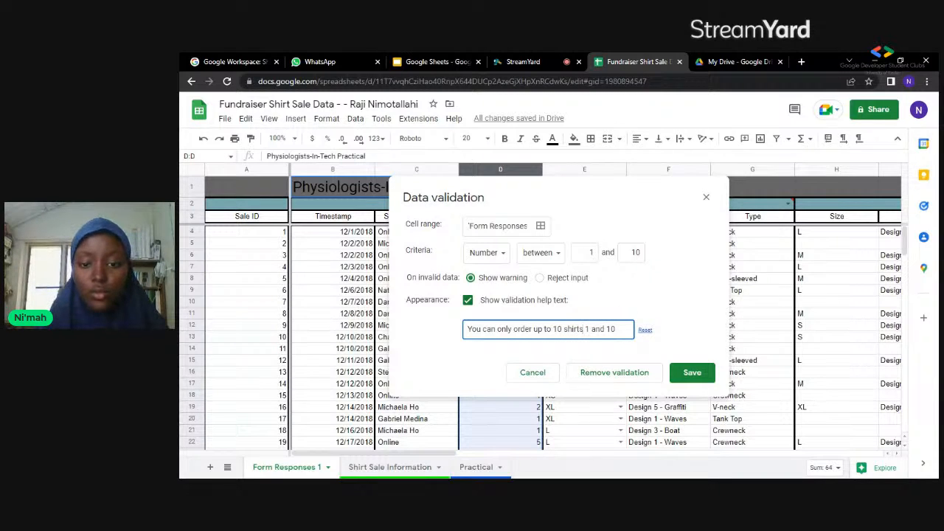
# - Delete the leftover "1 and 10" from the help text, end it with a period, and save the validation
pyautogui.press('BackSpace')
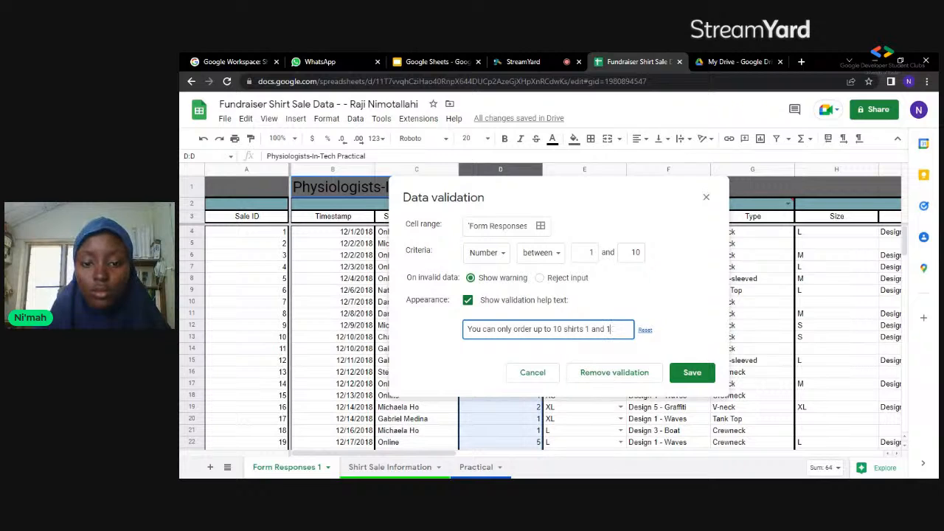
pyautogui.press('BackSpace')
pyautogui.press('BackSpace')
pyautogui.press('BackSpace')
pyautogui.press('BackSpace')
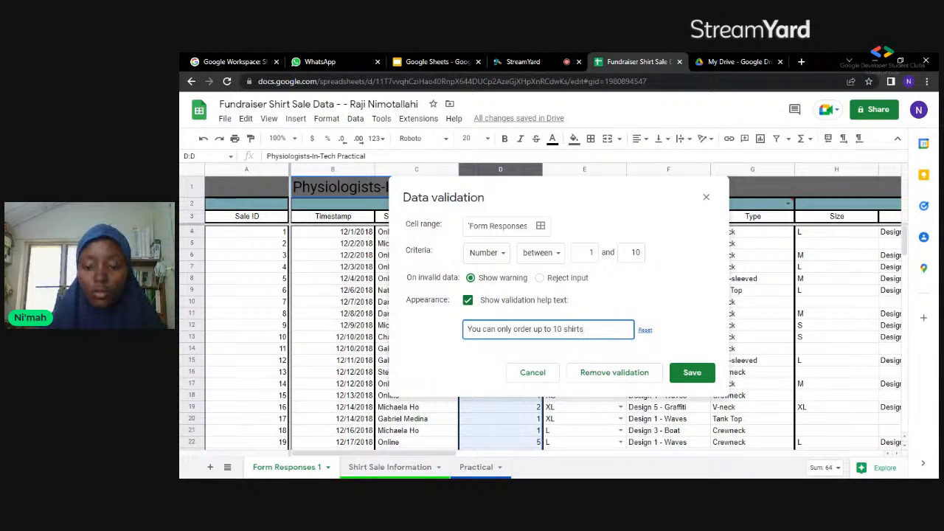
pyautogui.write('.')
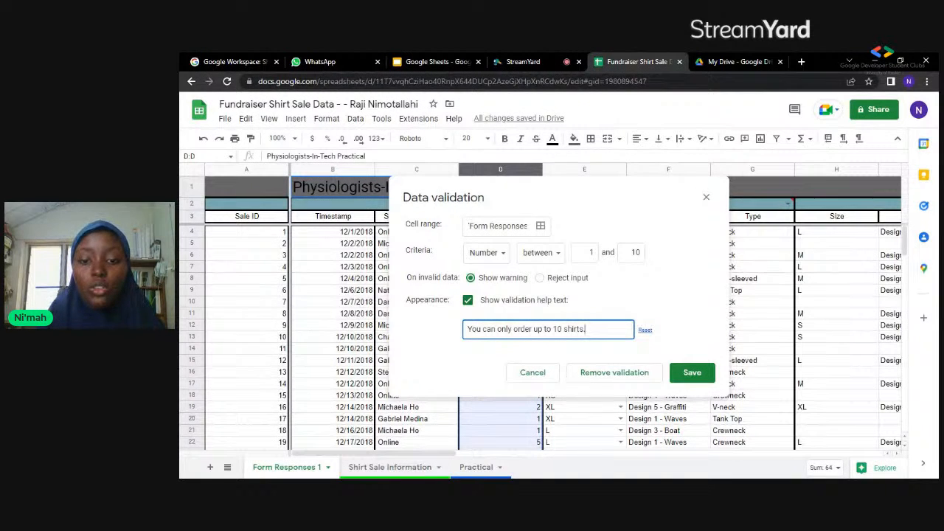
pyautogui.click(692, 374)
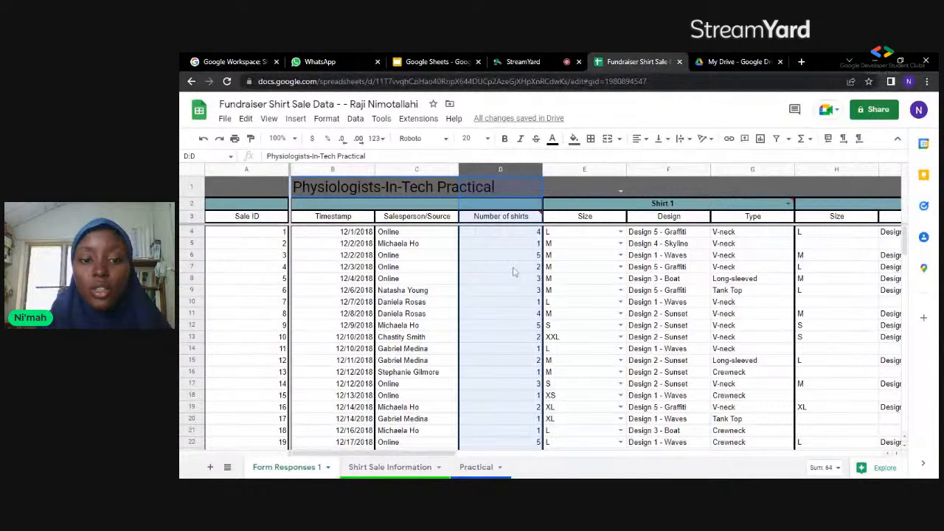
# - Enter 555 as the number of shirts in cell D4 to test the validation, and inspect the cell's validation note
pyautogui.click(492, 234)
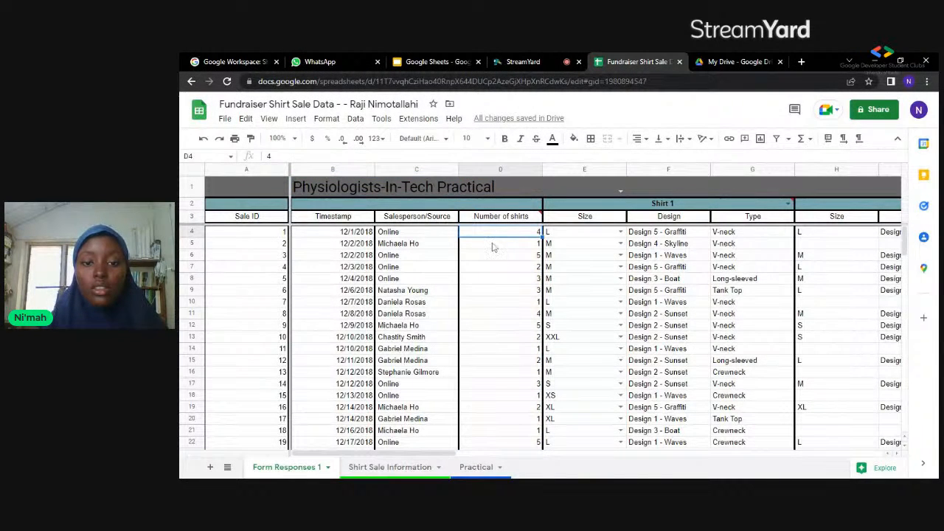
pyautogui.write('55')
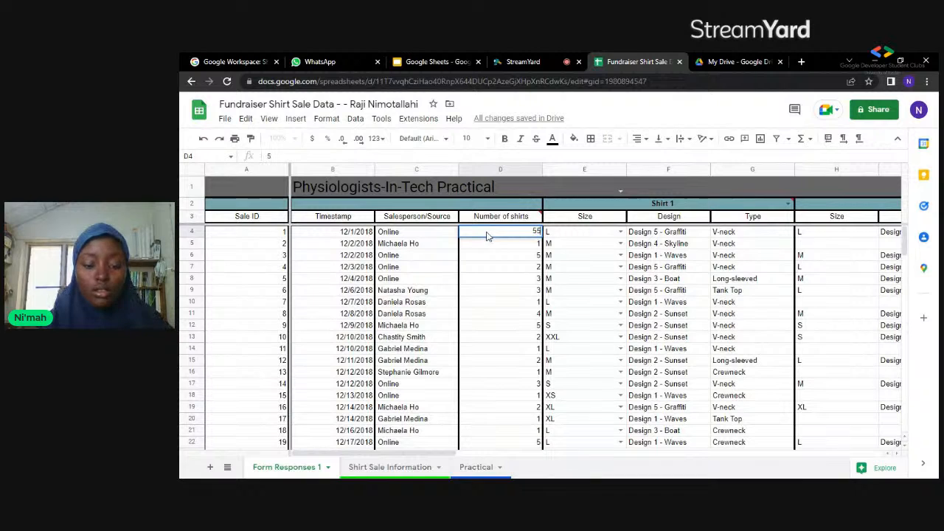
pyautogui.press('Return')
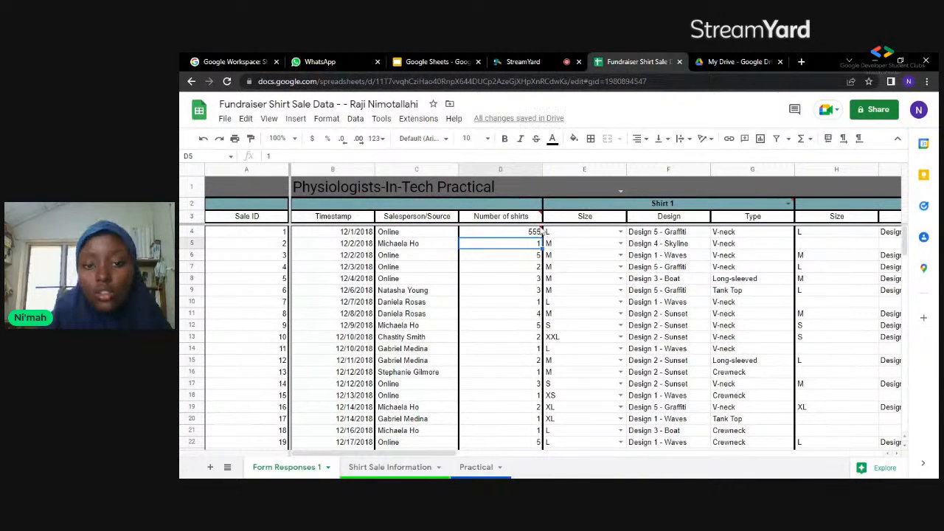
pyautogui.moveTo(542, 232)
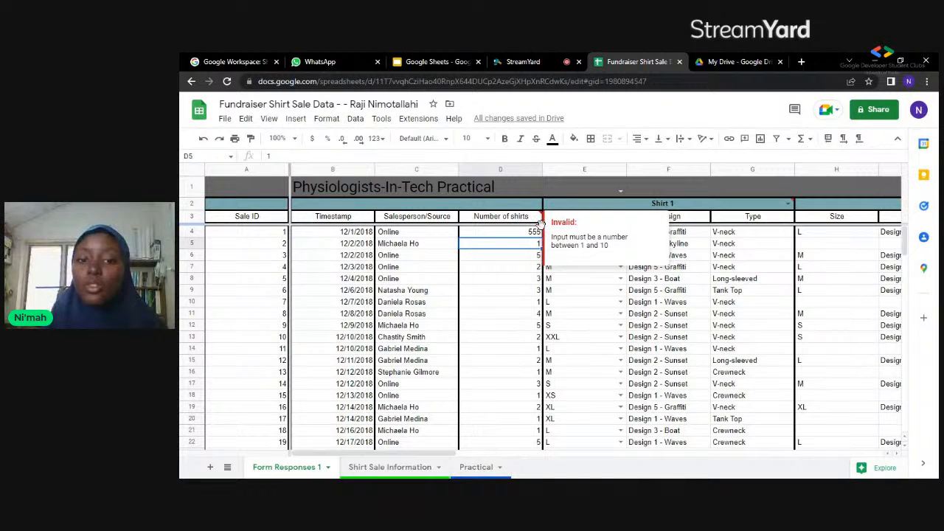
pyautogui.click(524, 220)
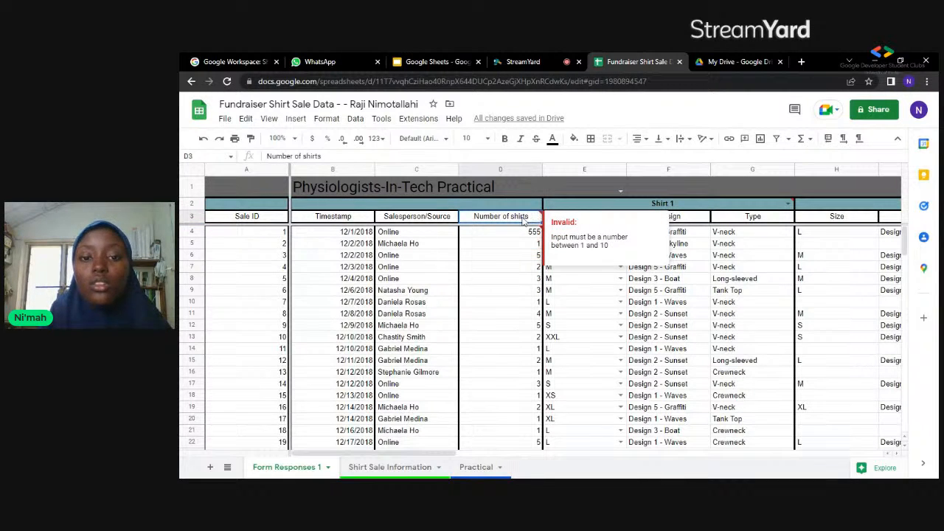
pyautogui.click(534, 233)
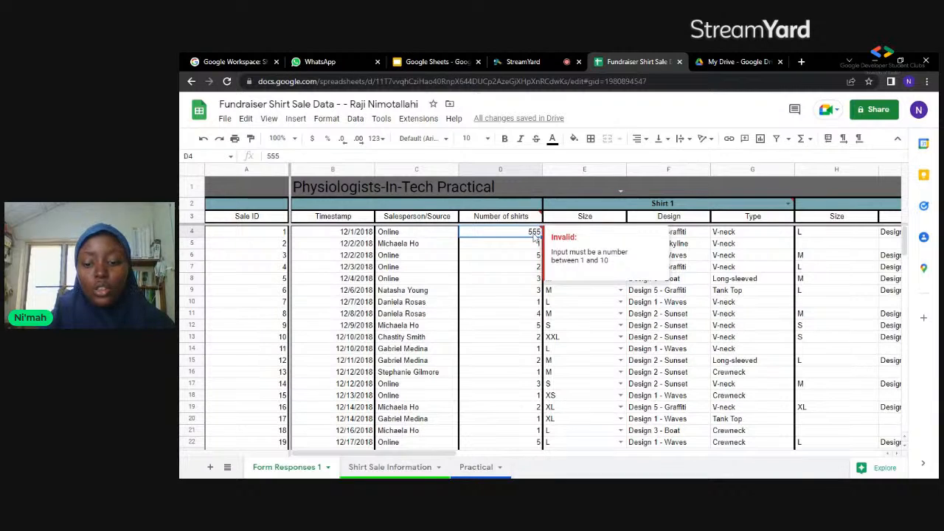
# - Set the number of shirts in cell D4 to 10 and inspect the validation note on the Number of shirts header
pyautogui.hotkey('ctrl', 'z')
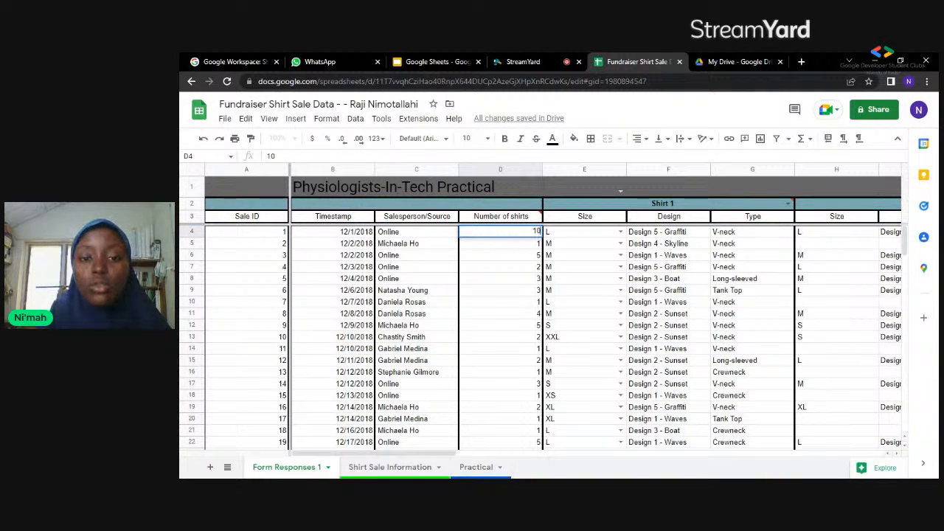
pyautogui.moveTo(530, 221)
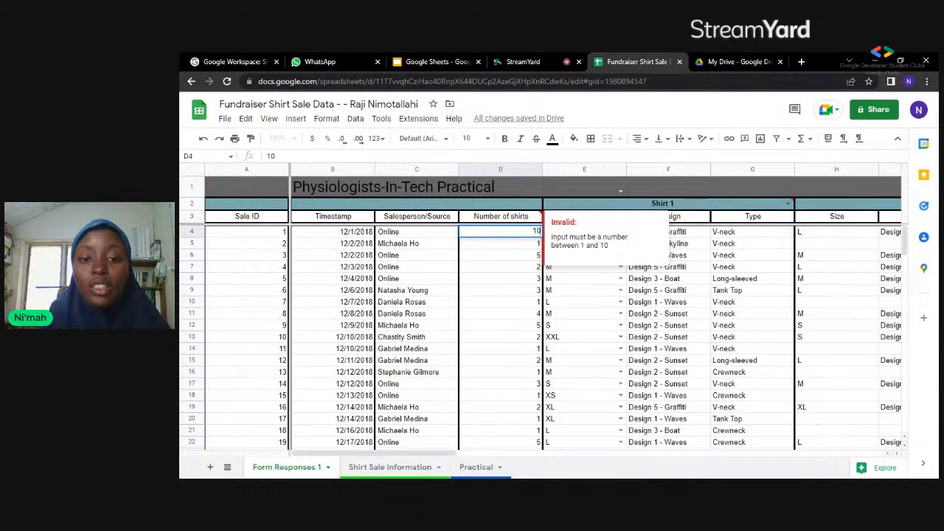
pyautogui.click(529, 221)
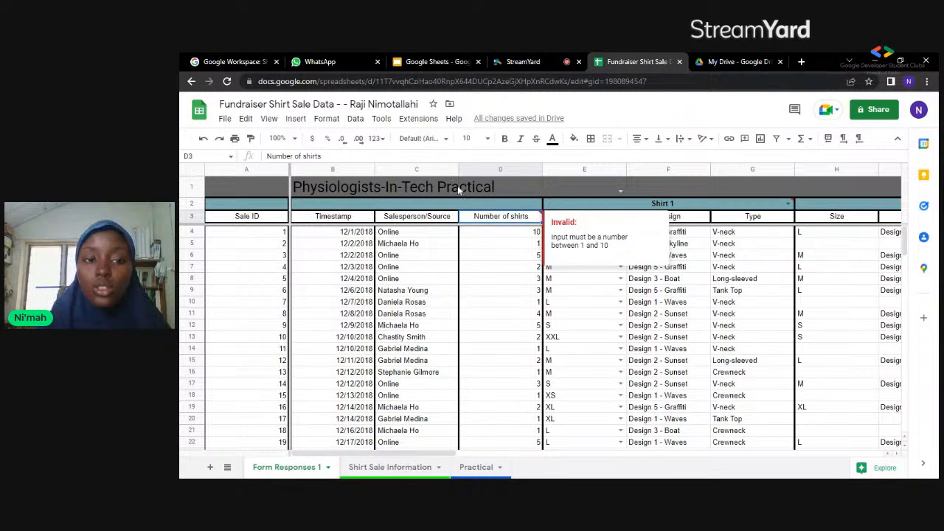
# - Remove the data validation from the Number of shirts header in cell D3
pyautogui.click(376, 187)
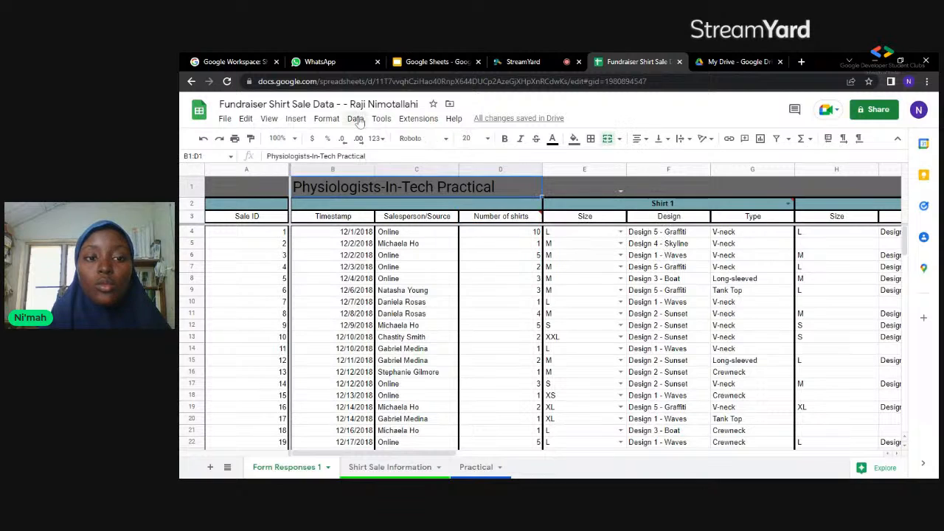
pyautogui.click(355, 118)
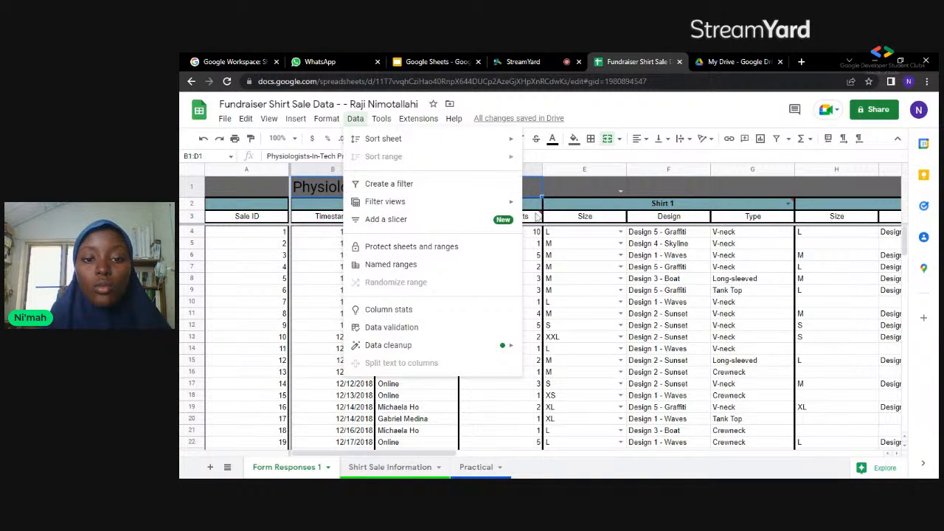
pyautogui.tripleClick(537, 217)
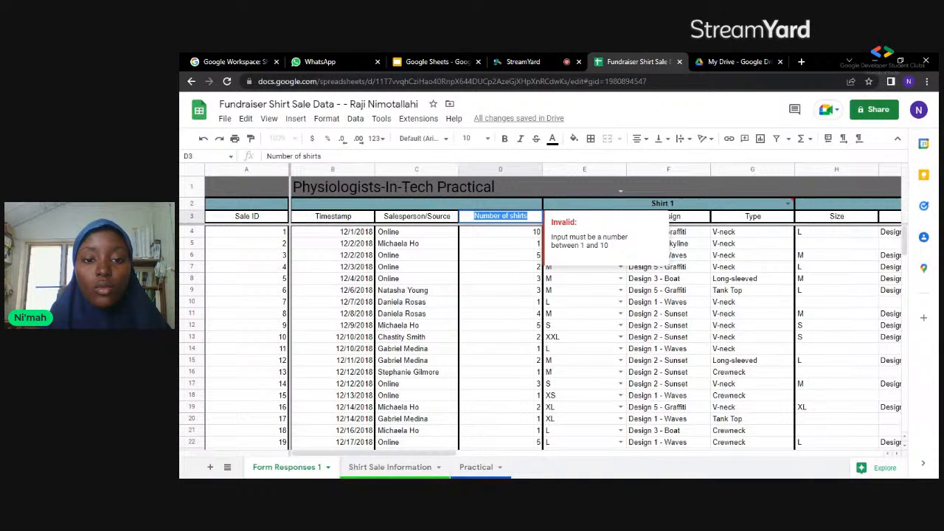
pyautogui.click(357, 119)
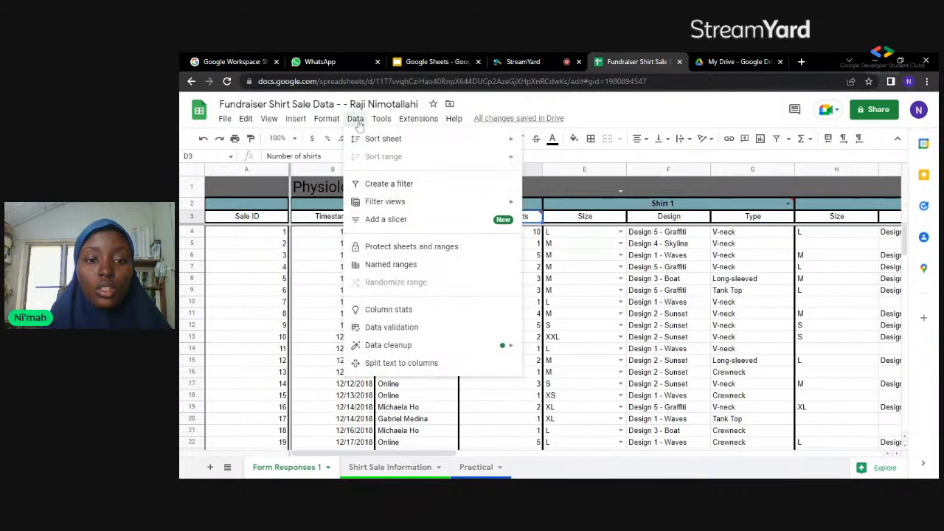
pyautogui.click(445, 331)
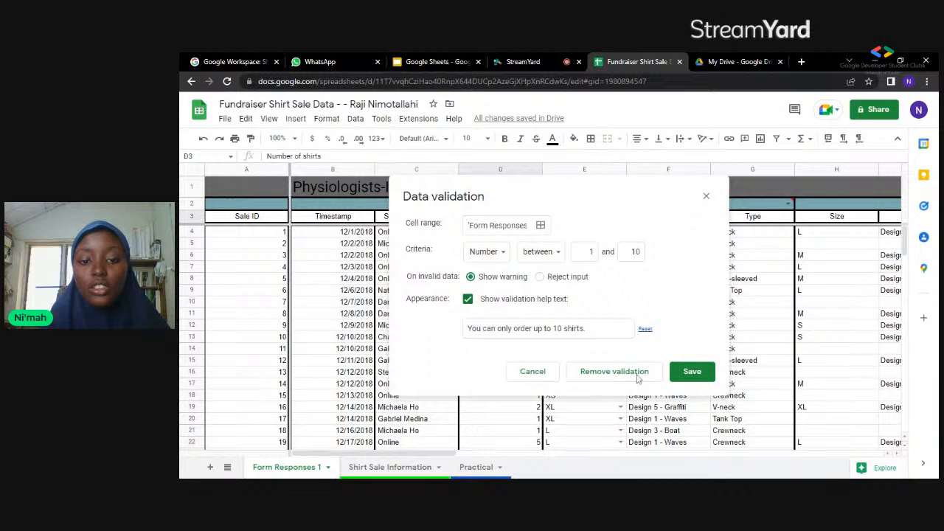
pyautogui.click(638, 376)
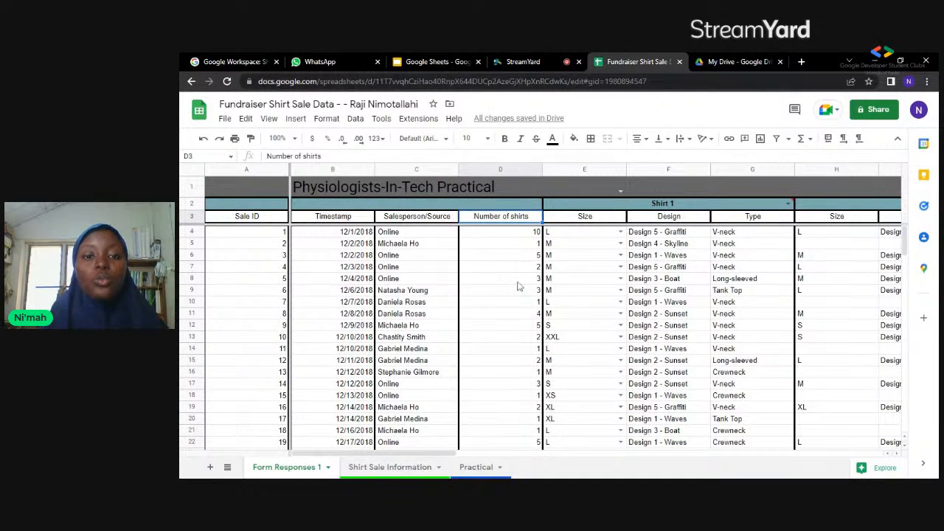
# - Enter 30 as the number of shirts in cell D6 to test the validation, and inspect the cell's note
pyautogui.click(507, 258)
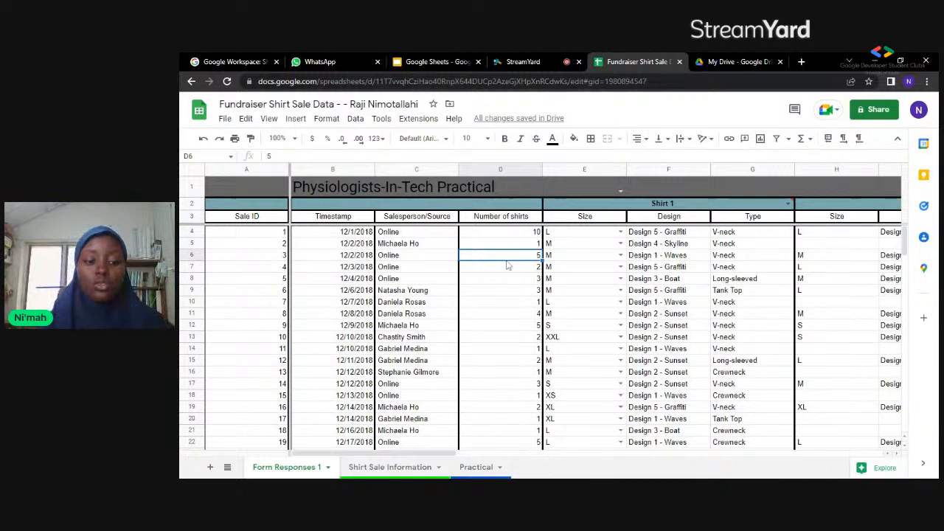
pyautogui.write('30')
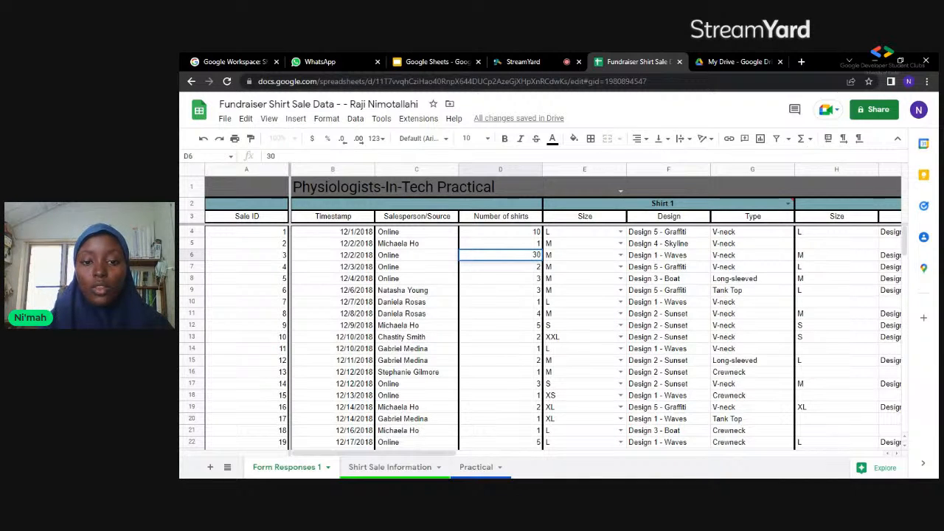
pyautogui.press('Return')
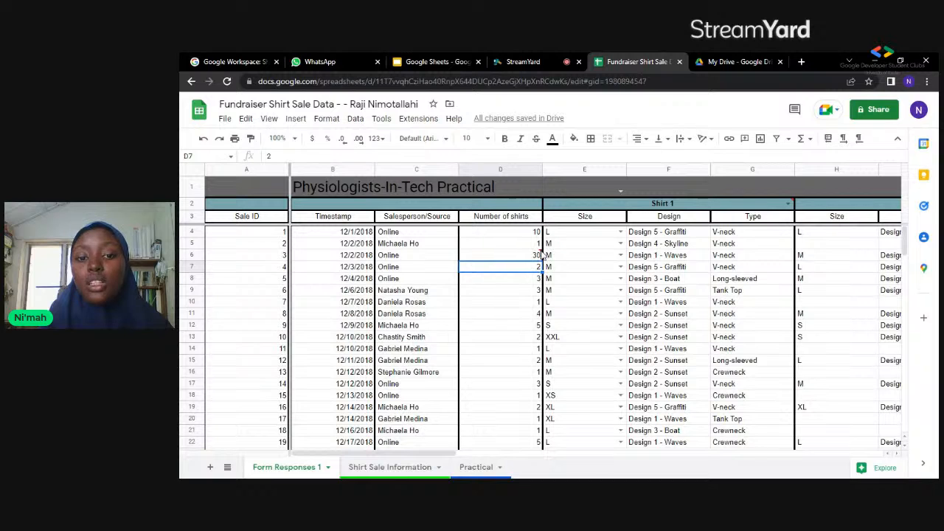
pyautogui.moveTo(539, 253)
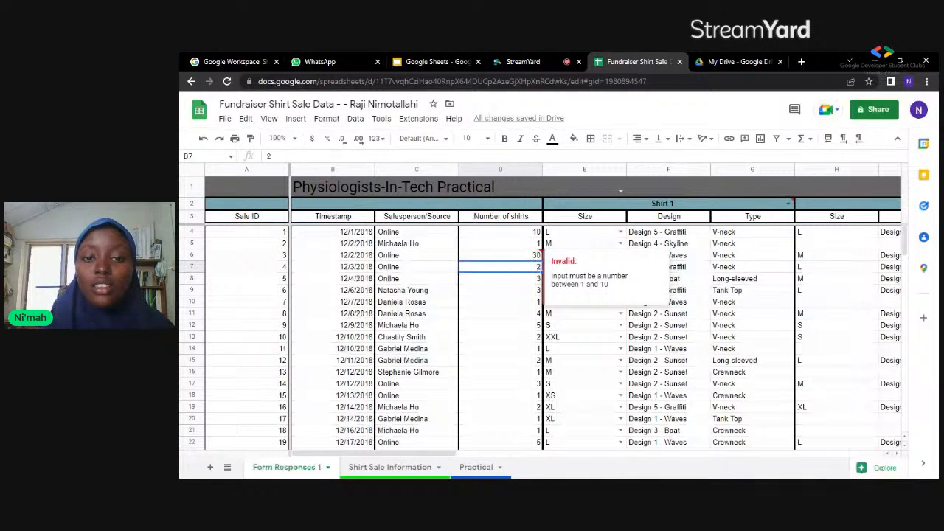
# - Set the number of shirts in cell D6 to 2
pyautogui.click(527, 253)
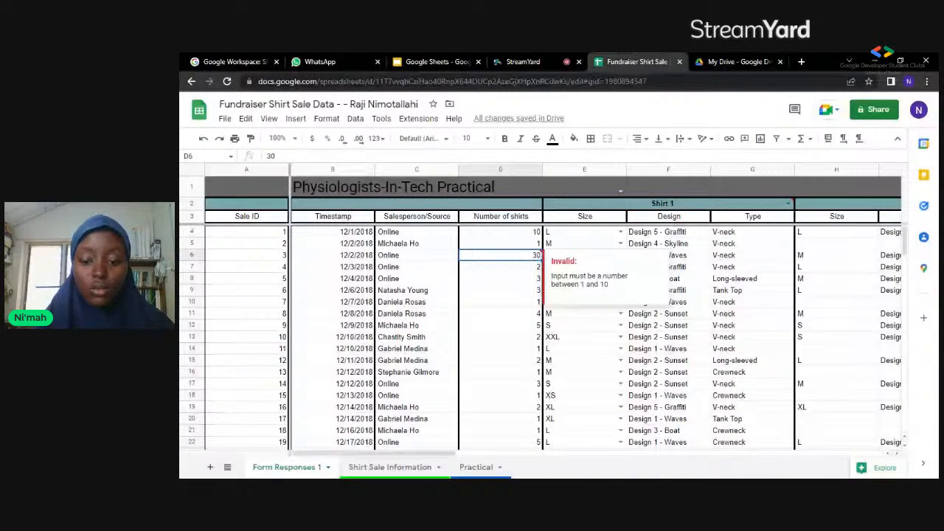
pyautogui.hotkey('ctrl', 'z')
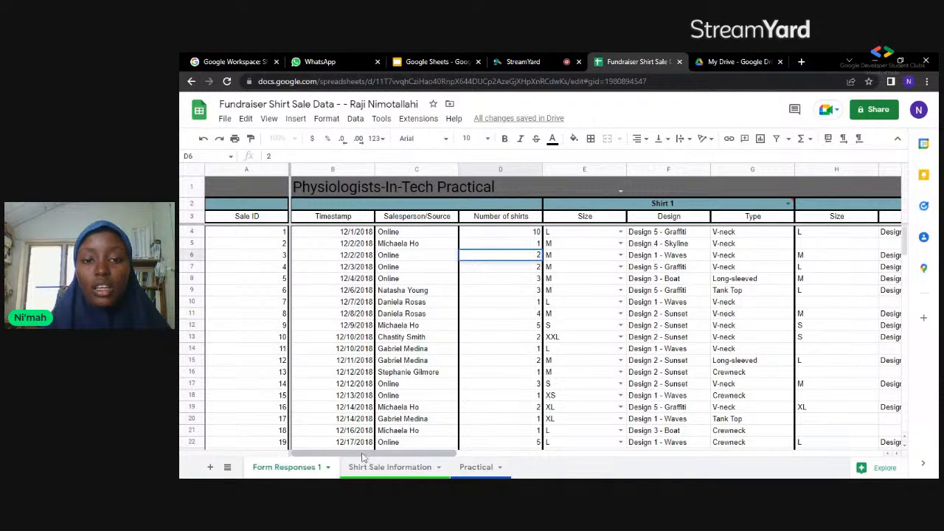
pyautogui.moveTo(362, 457); pyautogui.dragTo(414, 457)
pyautogui.click(573, 224)
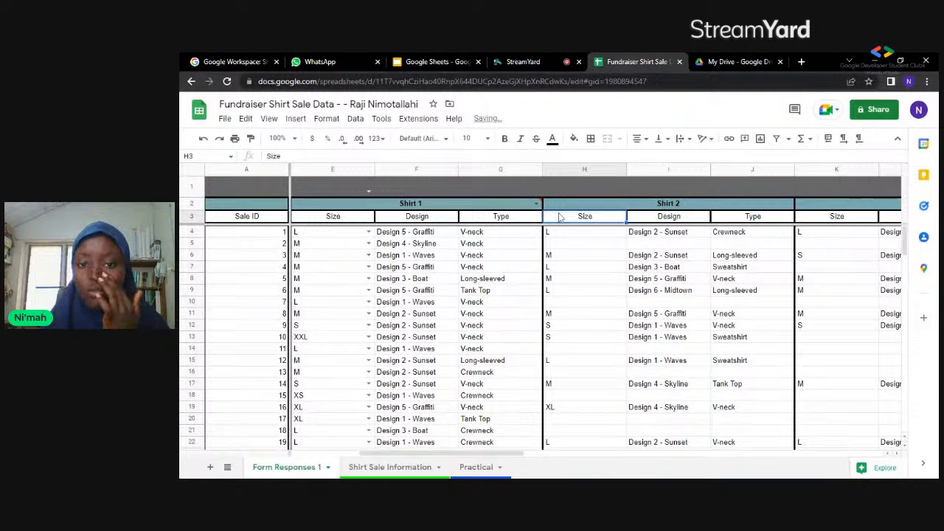
# - Remove the list-of-items data validation from the merged Shirt 1 header cell in row 2
pyautogui.moveTo(543, 200)
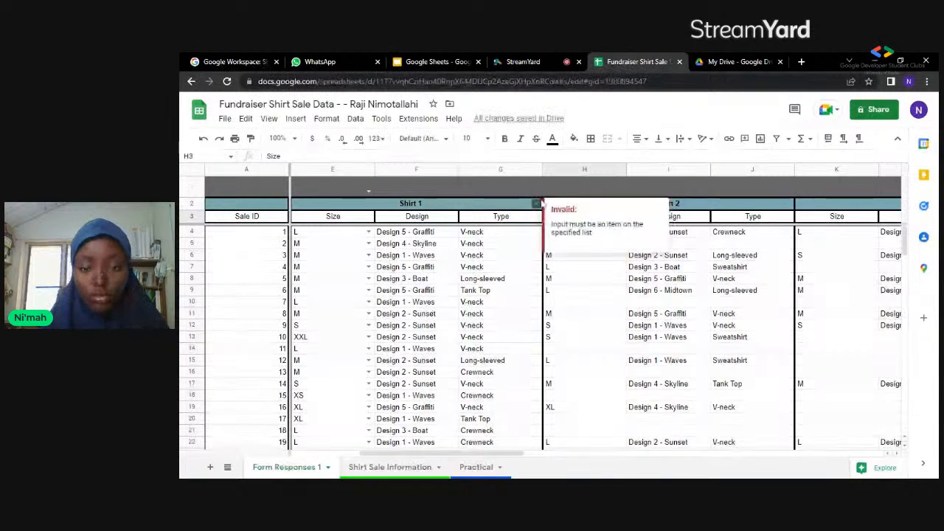
pyautogui.click(537, 203)
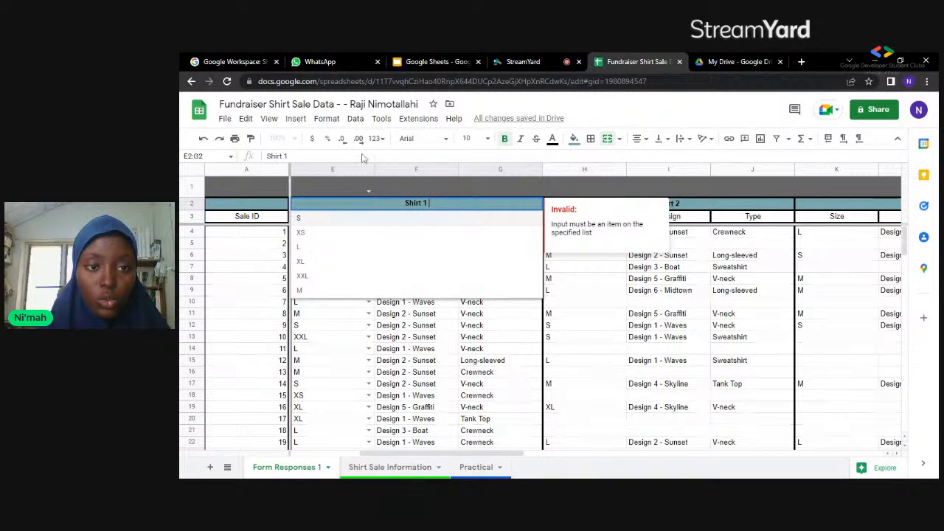
pyautogui.click(400, 186)
pyautogui.click(357, 119)
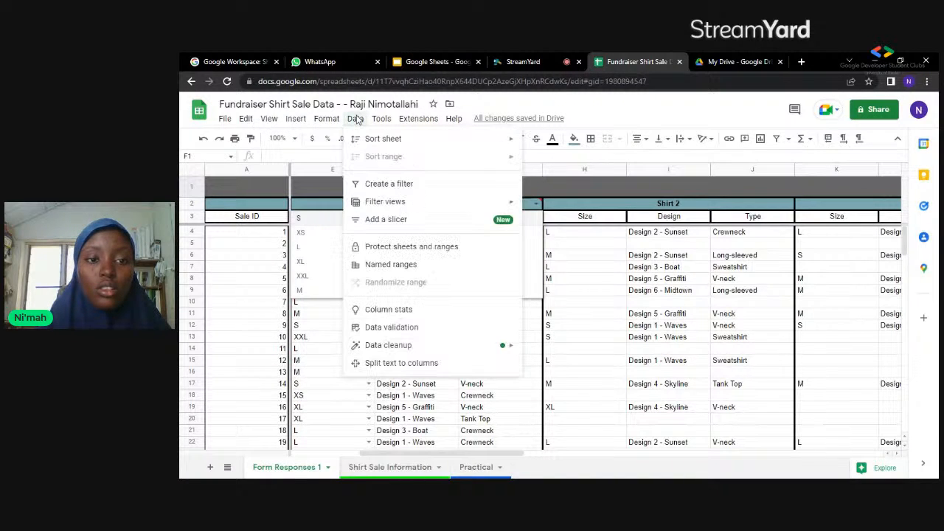
pyautogui.click(319, 205)
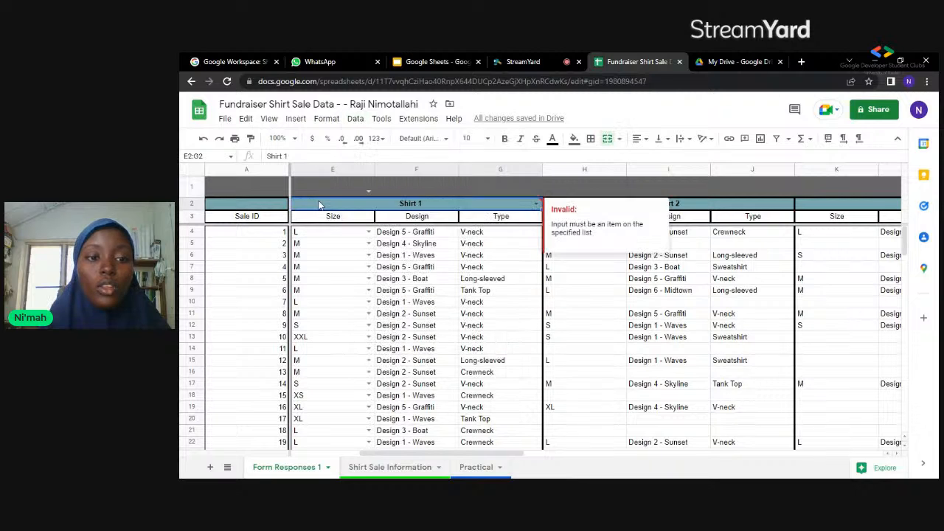
pyautogui.hotkey('ctrl', 'b')
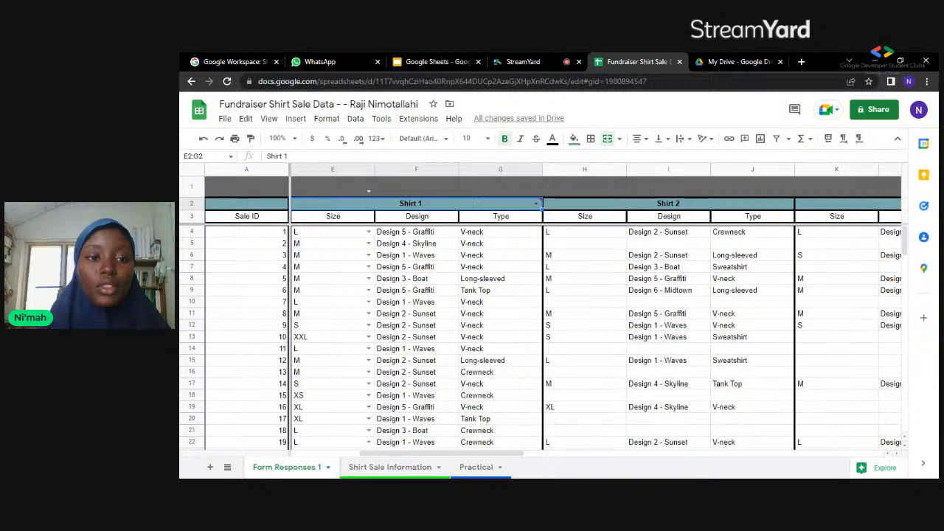
pyautogui.click(356, 120)
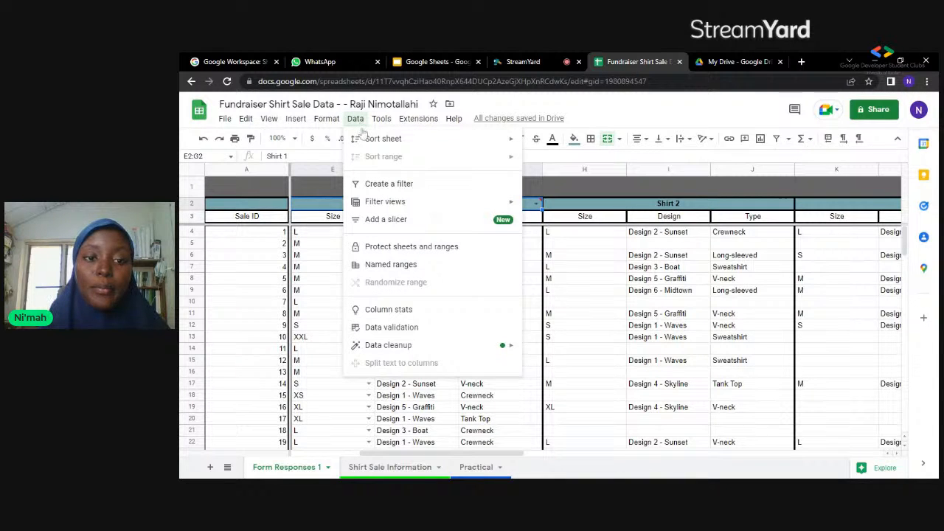
pyautogui.click(425, 326)
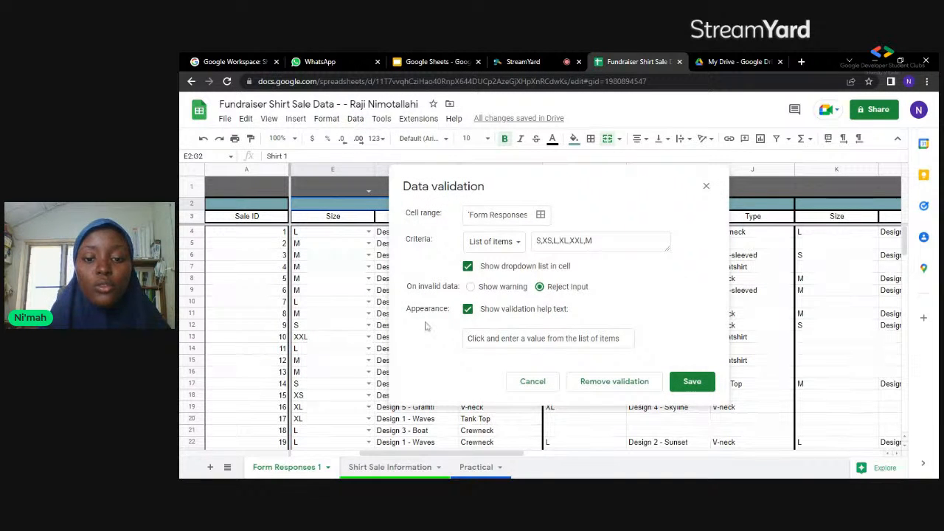
pyautogui.click(586, 384)
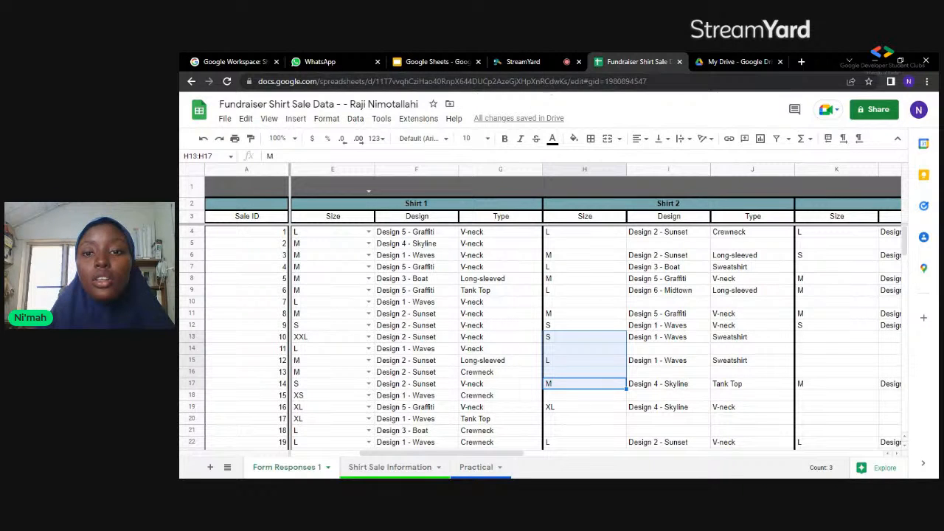
# - Check the lesson outline in the Google Sheets presentation and return to the first columns of the fundraiser spreadsheet
pyautogui.click(449, 59)
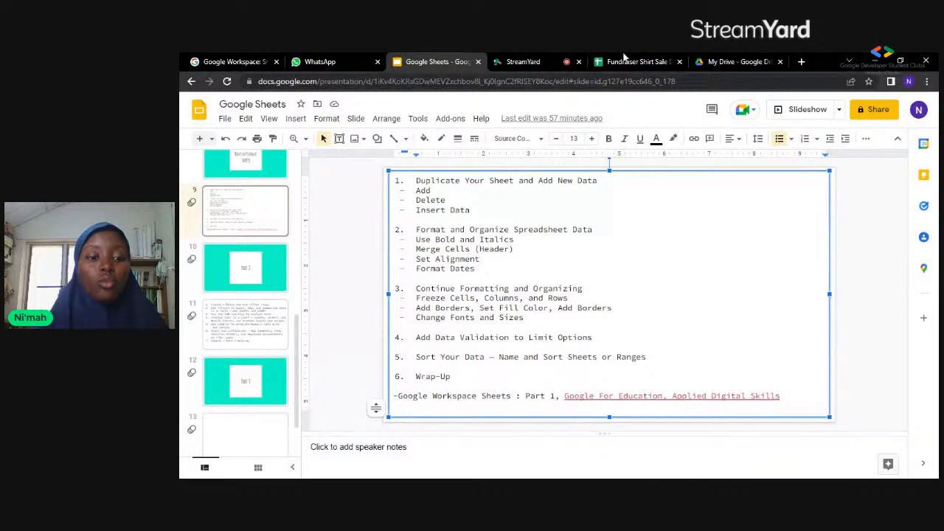
pyautogui.click(631, 61)
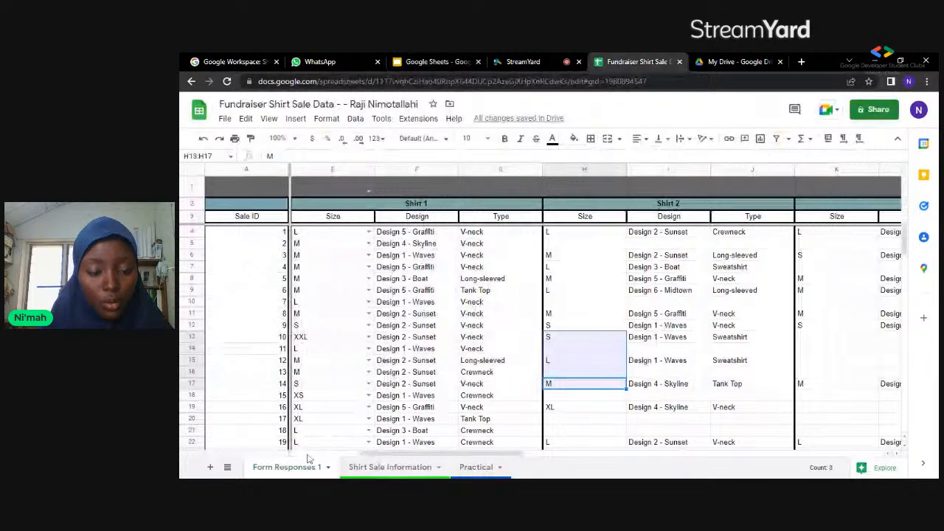
pyautogui.hscroll(-5, 309, 459)
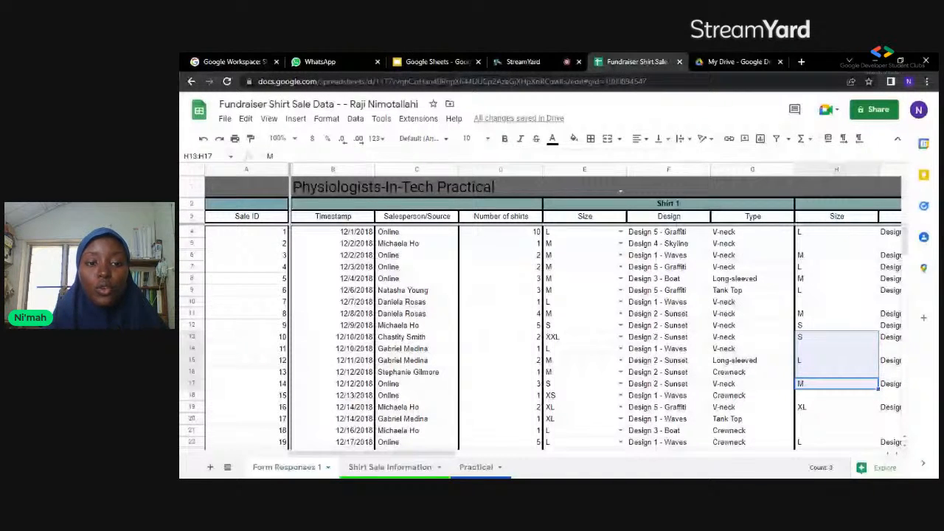
pyautogui.click(417, 216)
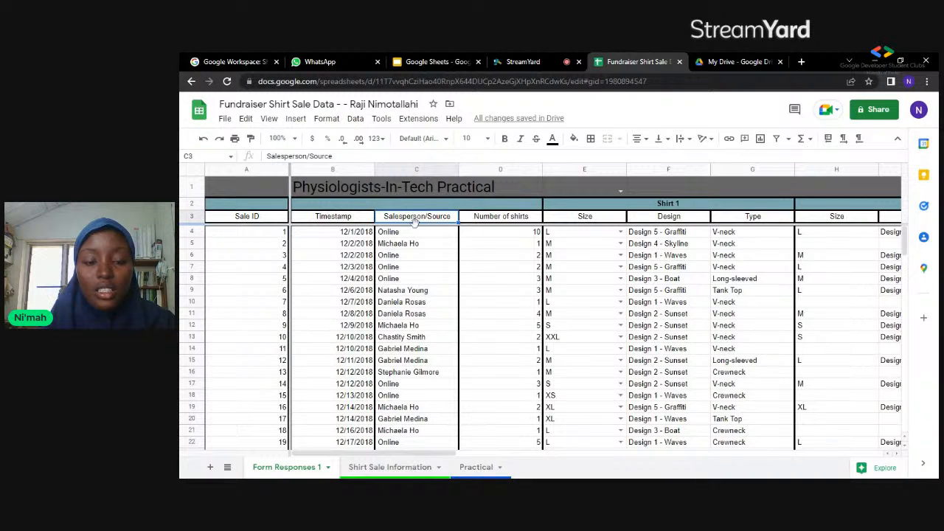
pyautogui.click(439, 242)
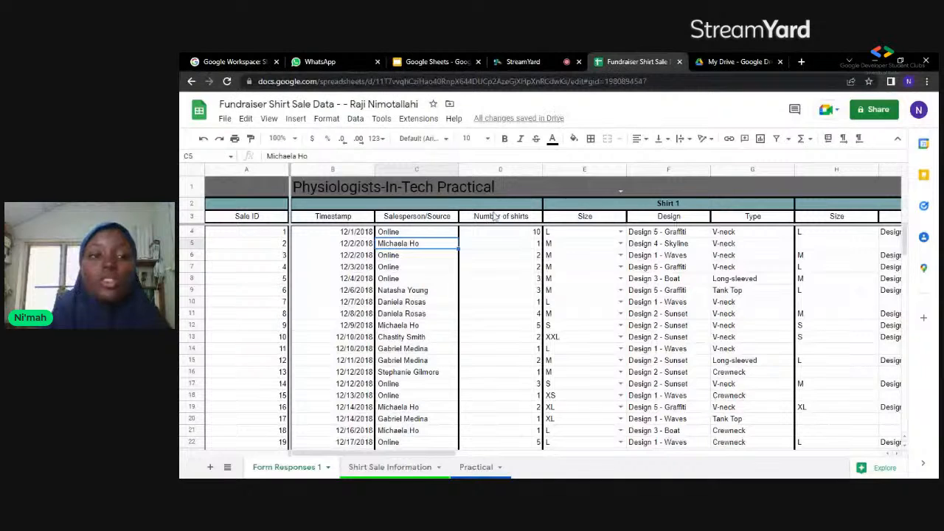
pyautogui.hotkey('ctrl', 'a')
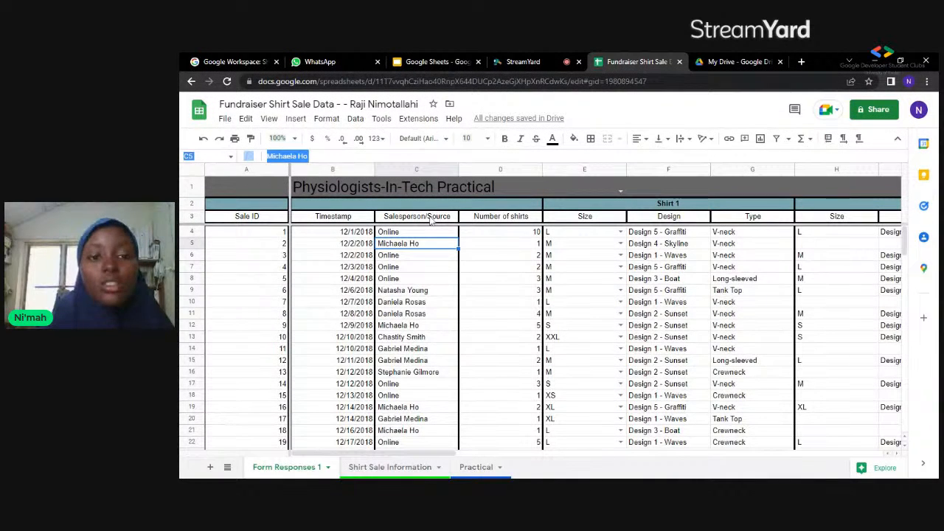
pyautogui.click(416, 169)
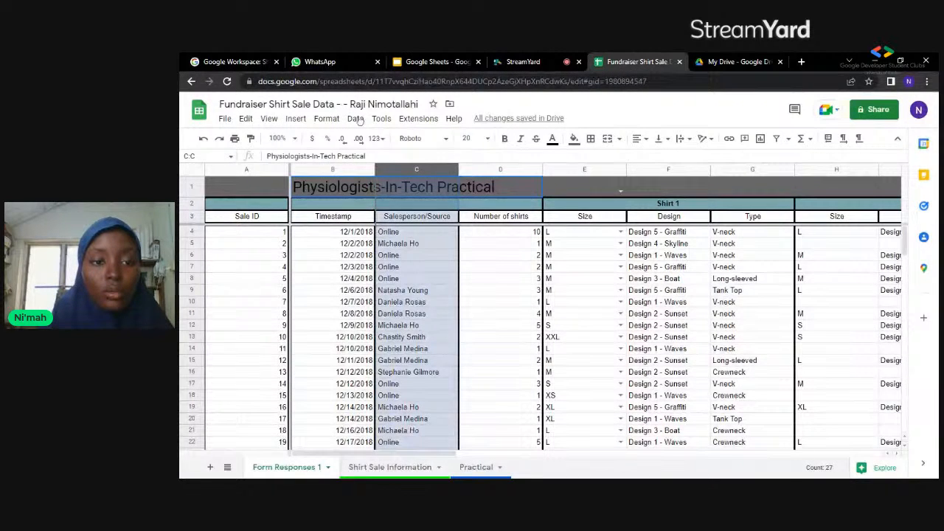
pyautogui.moveTo(360, 121); pyautogui.dragTo(357, 120)
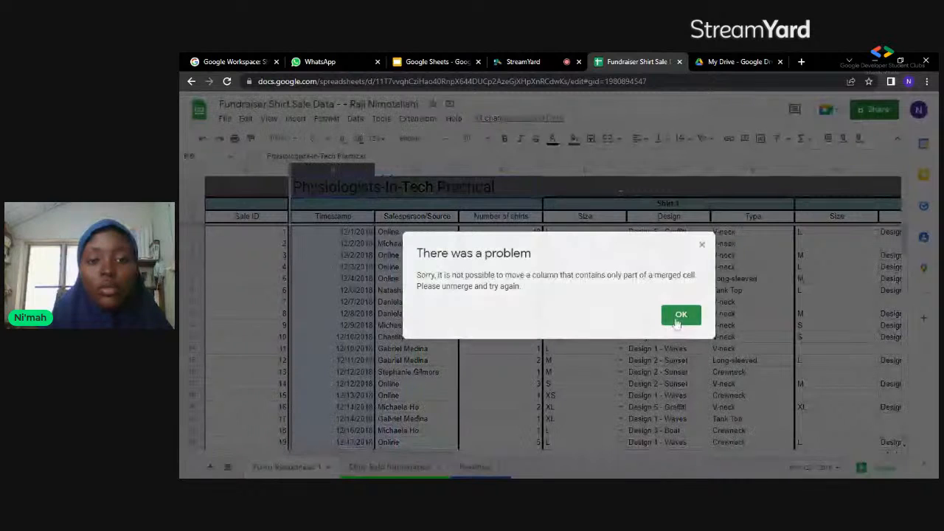
pyautogui.click(680, 317)
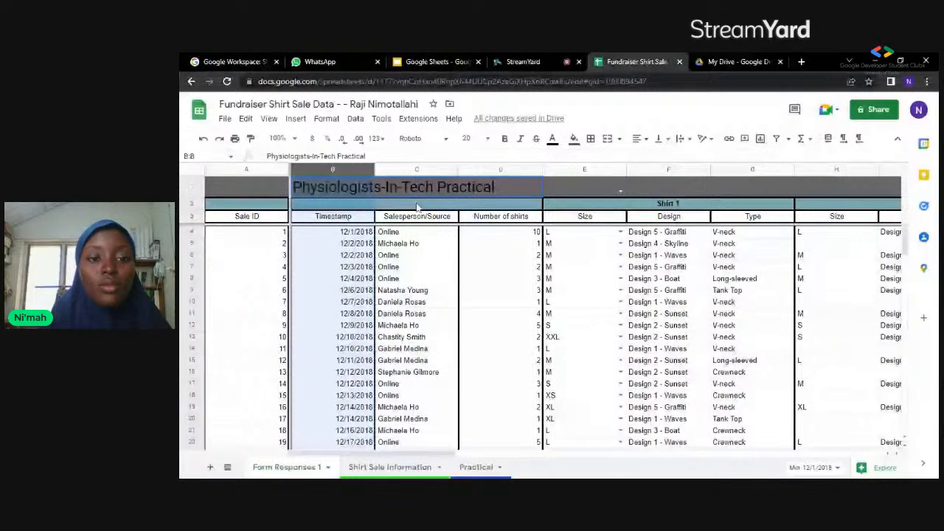
# - Sort the Salesperson/Source column range in ascending A to Z order
pyautogui.click(417, 170)
pyautogui.click(355, 119)
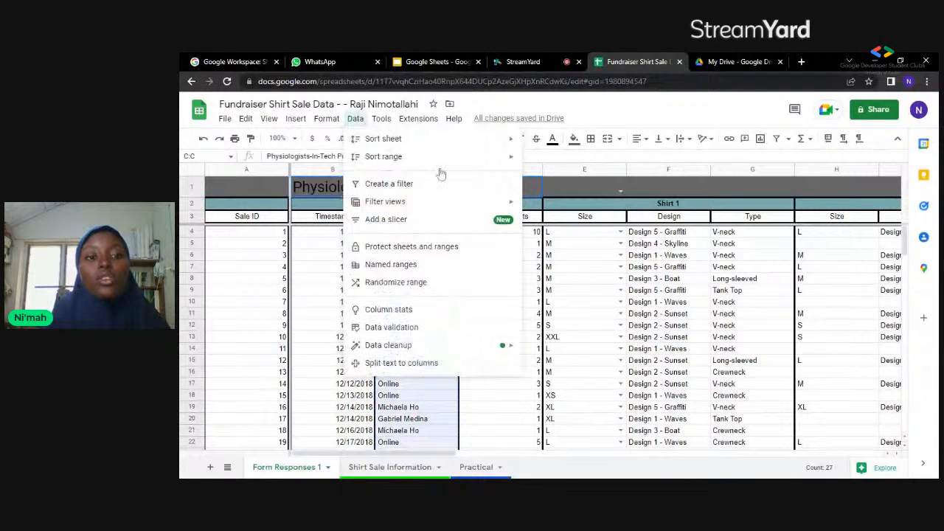
pyautogui.moveTo(510, 158)
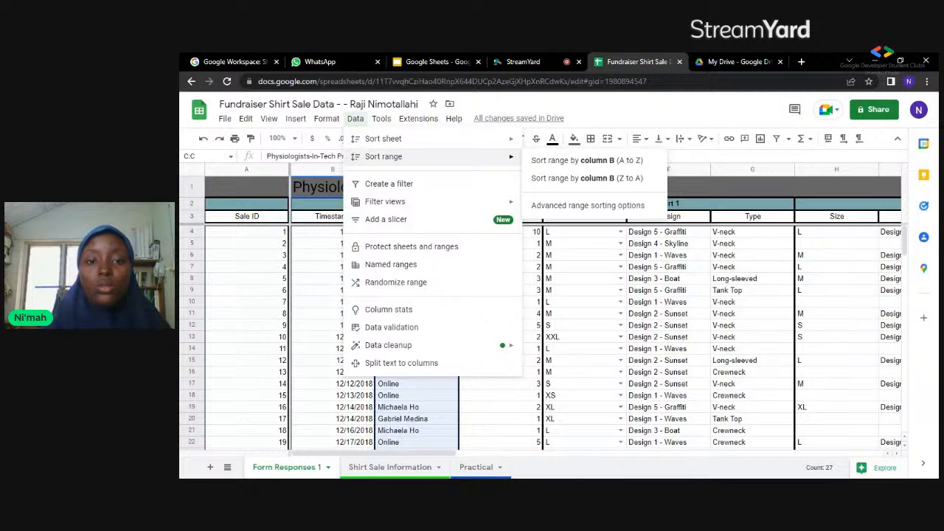
pyautogui.click(539, 161)
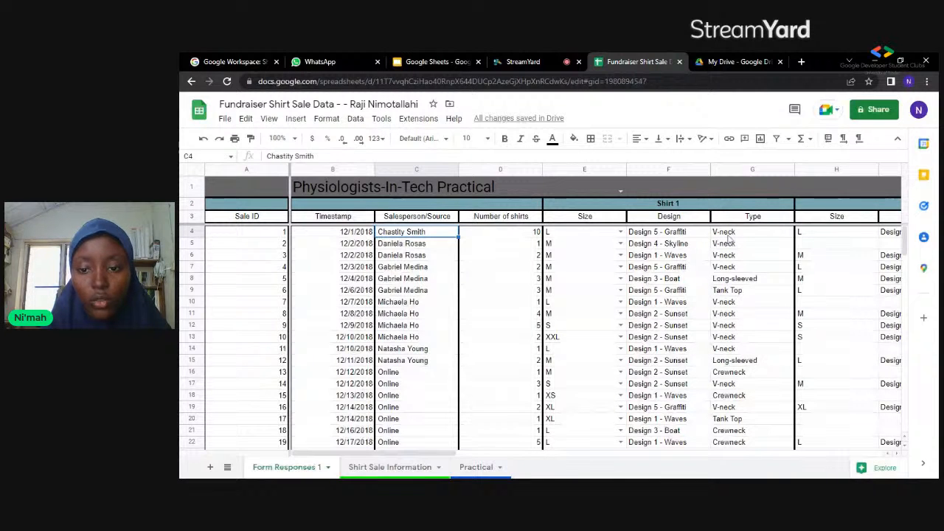
# - Re-sort the Salesperson/Source column range in descending Z to A order and check the first entries
pyautogui.click(398, 166)
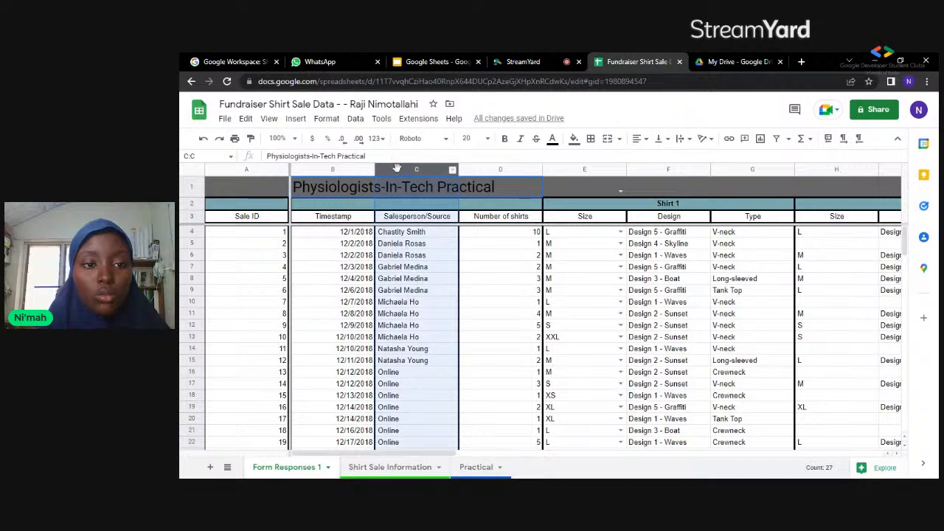
pyautogui.click(355, 118)
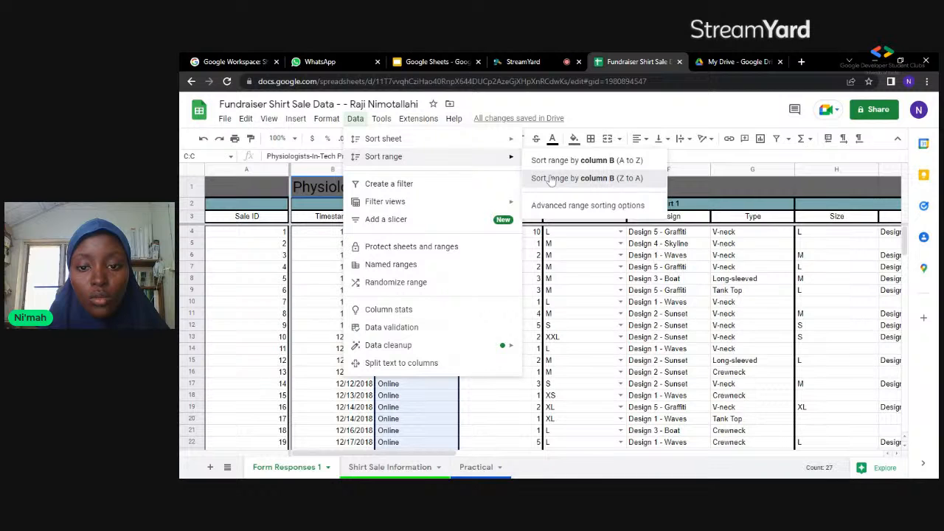
pyautogui.click(550, 178)
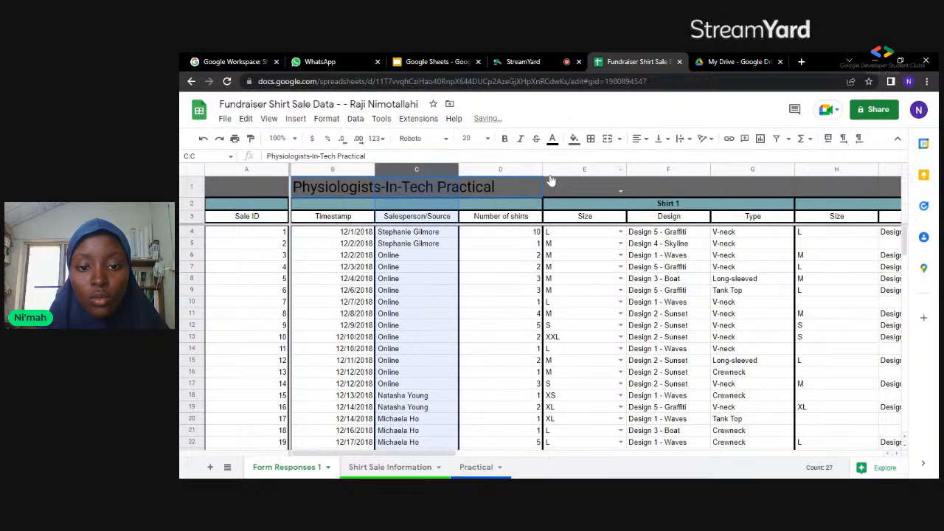
pyautogui.doubleClick(440, 260)
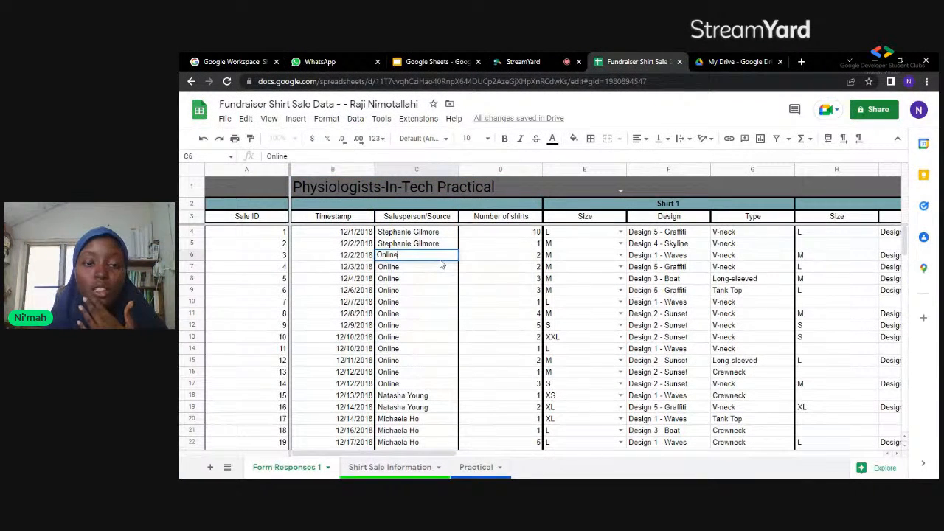
pyautogui.moveTo(441, 260); pyautogui.dragTo(439, 232)
pyautogui.click(419, 170)
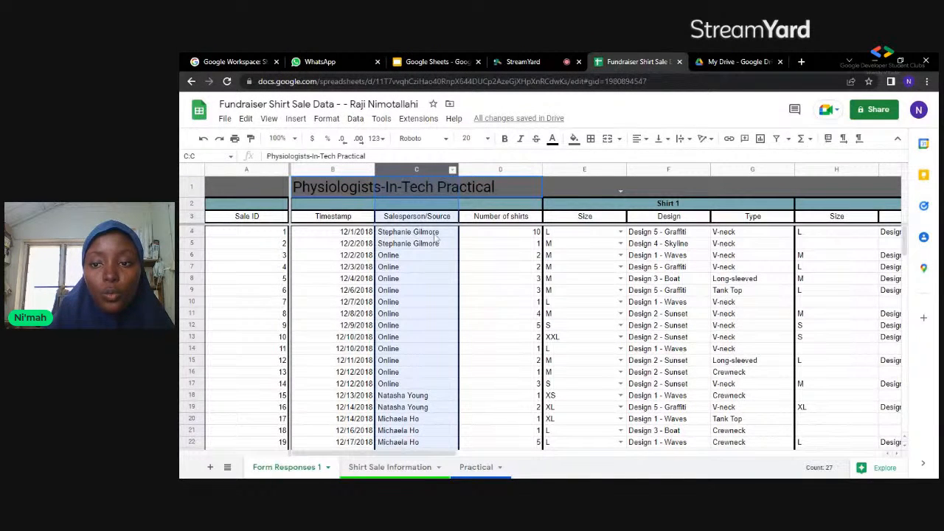
pyautogui.moveTo(462, 163); pyautogui.dragTo(465, 209)
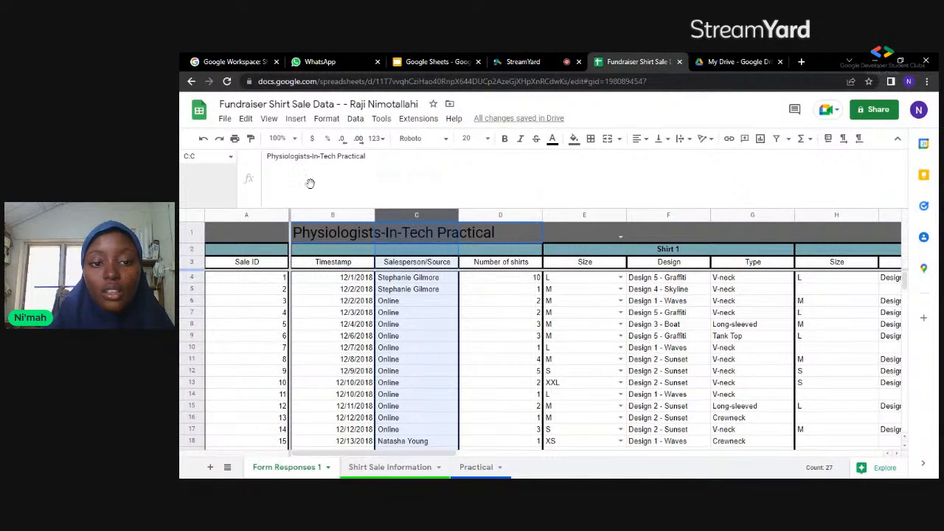
pyautogui.keyDown('shift'); pyautogui.click(344, 198); pyautogui.keyUp('shift')
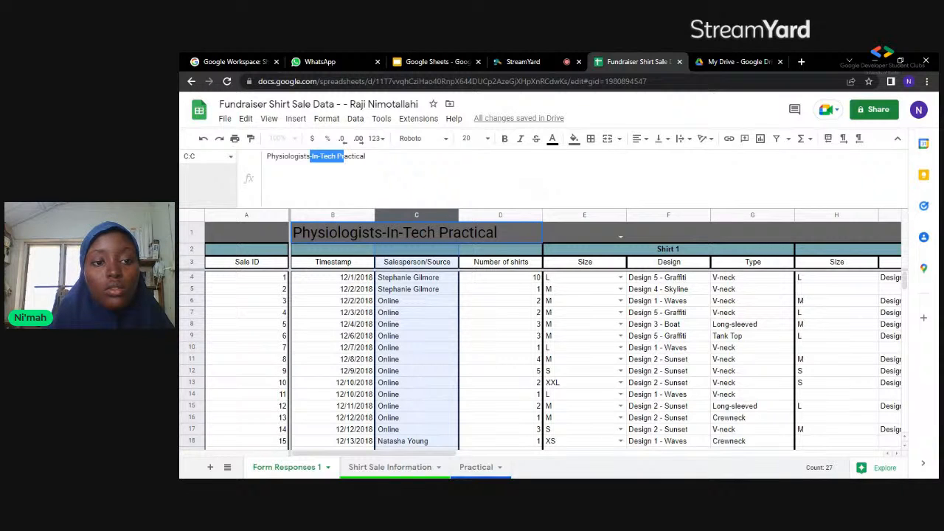
pyautogui.moveTo(349, 209); pyautogui.dragTo(353, 184)
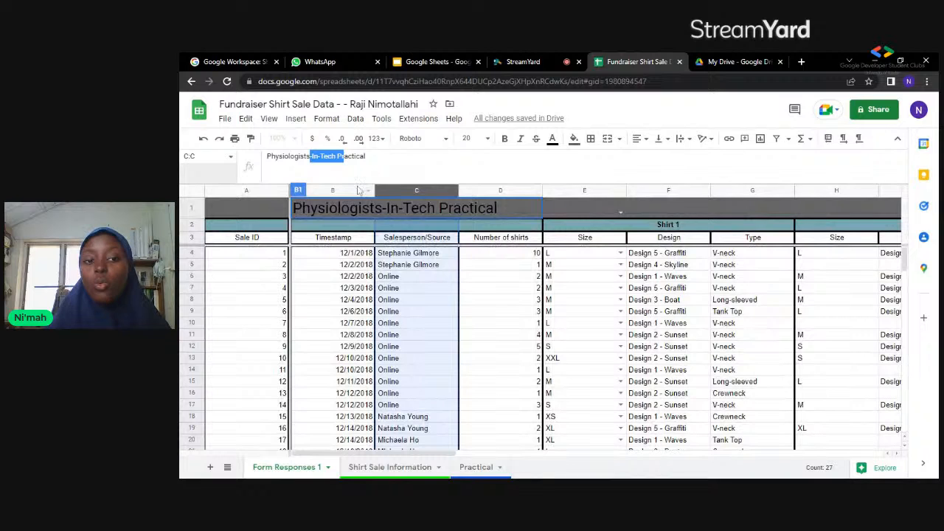
pyautogui.press('Return')
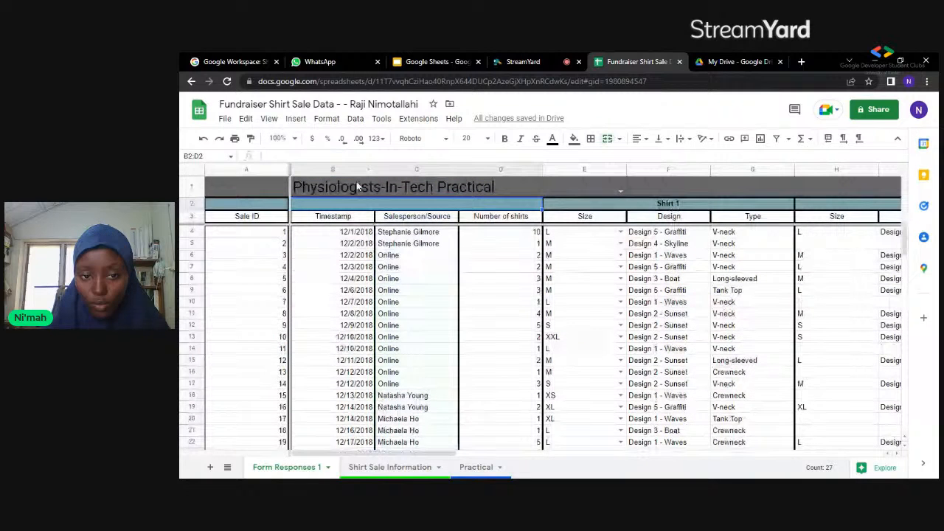
# - Undo both the Z to A and the A to Z sorts of the Salesperson/Source column
pyautogui.click(525, 236)
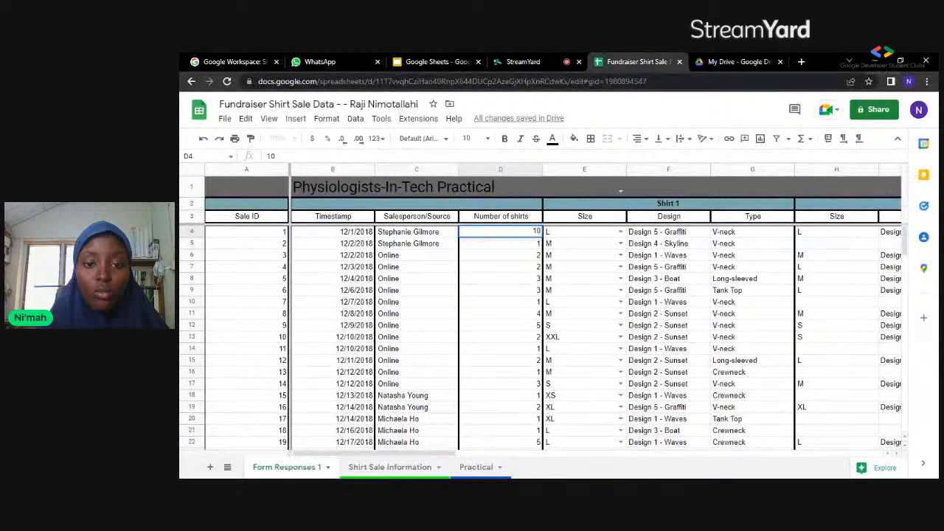
pyautogui.click(409, 234)
pyautogui.hotkey('ctrl', 'z')
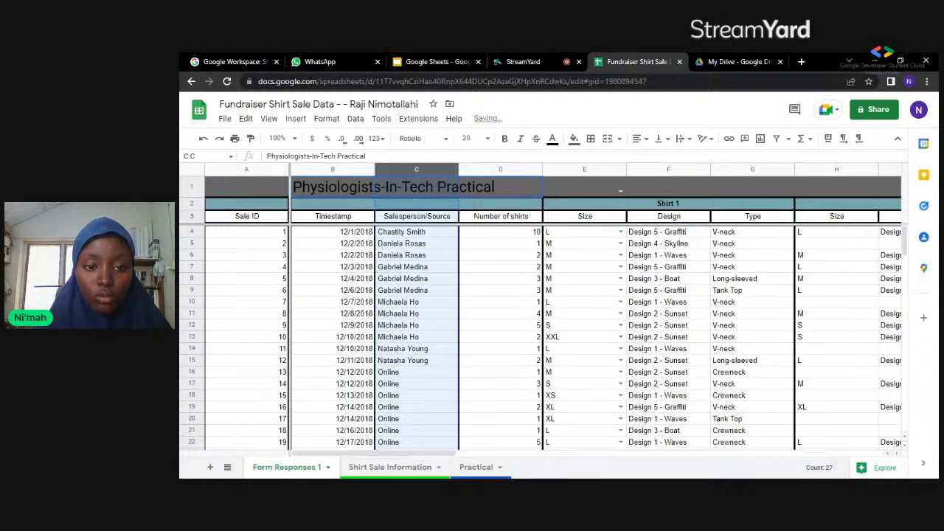
pyautogui.hotkey('ctrl', 'z')
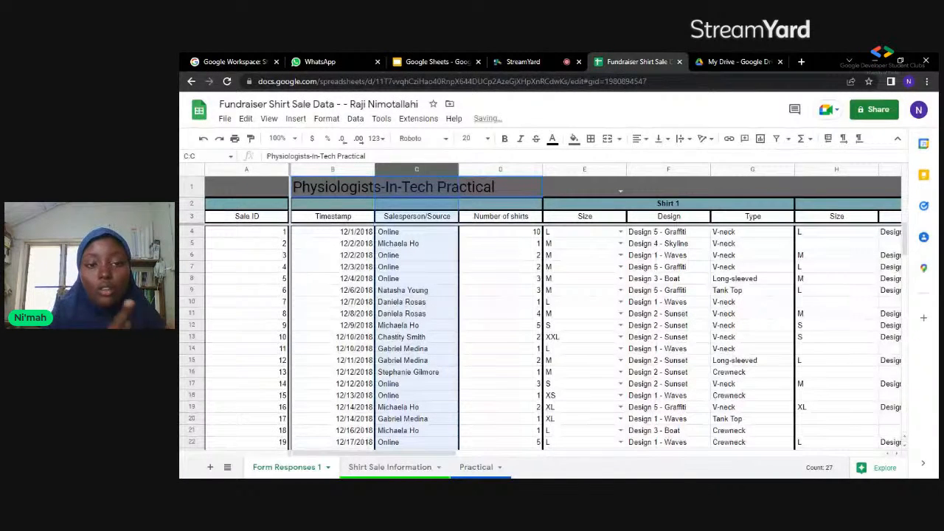
# - Inspect the sheet and range sorting options for the Timestamp column, including the advanced range sorting settings
pyautogui.click(340, 173)
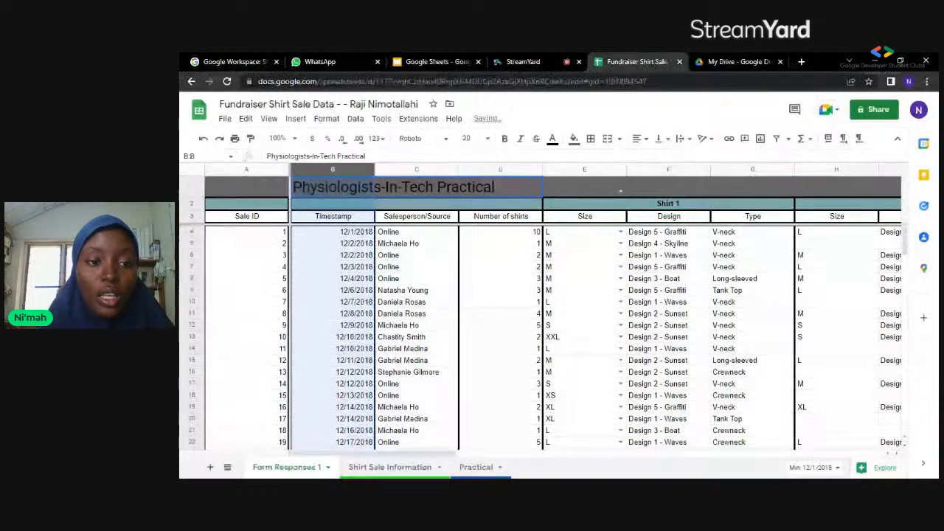
pyautogui.rightClick(335, 168)
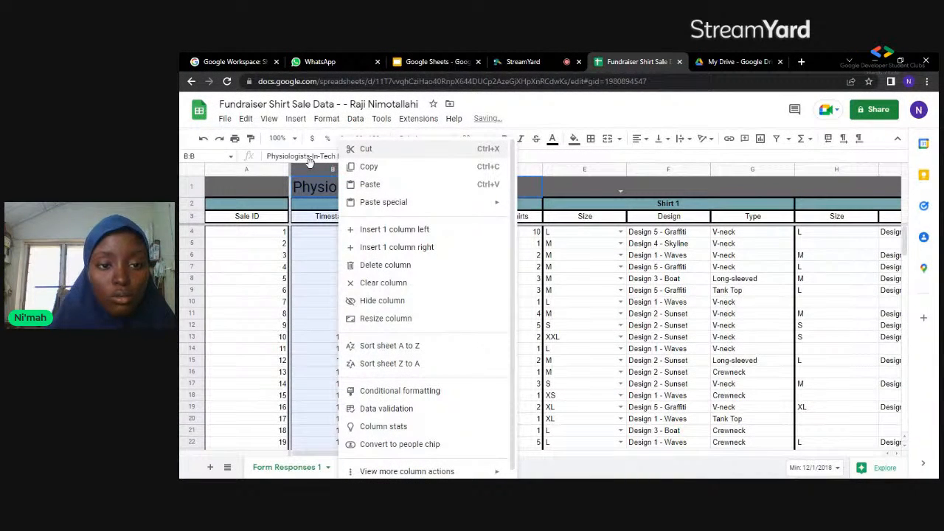
pyautogui.click(344, 127)
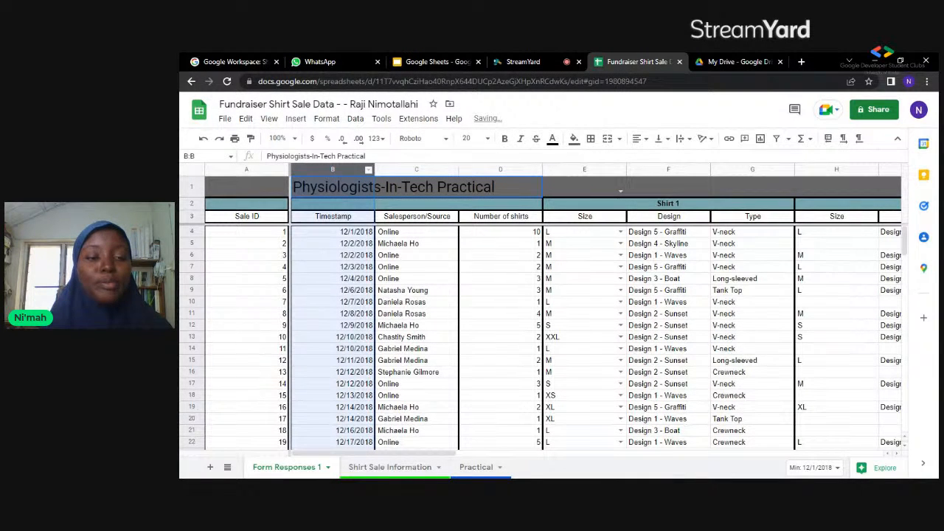
pyautogui.click(355, 122)
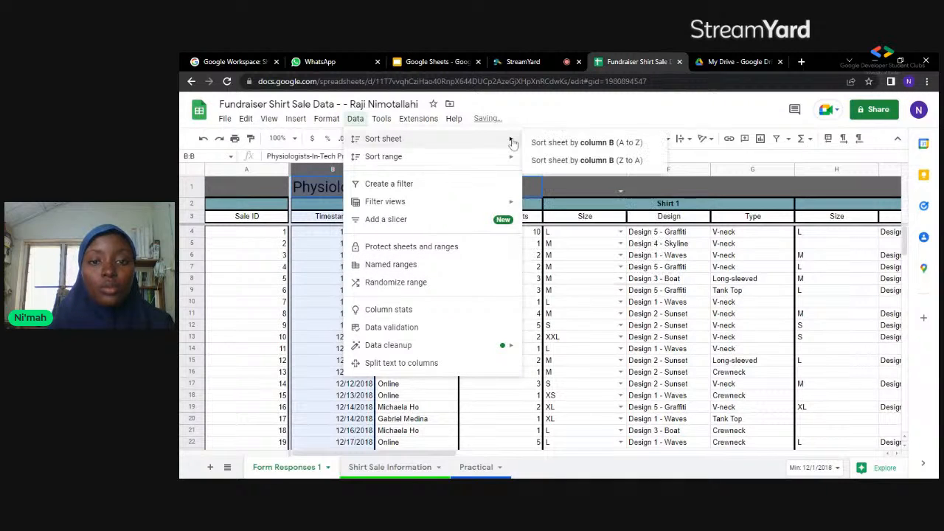
pyautogui.moveTo(513, 161)
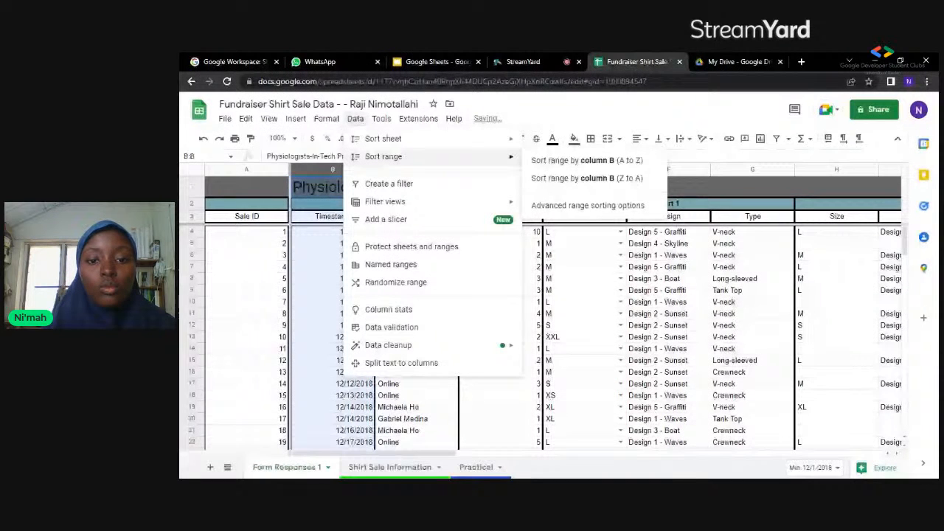
pyautogui.click(590, 207)
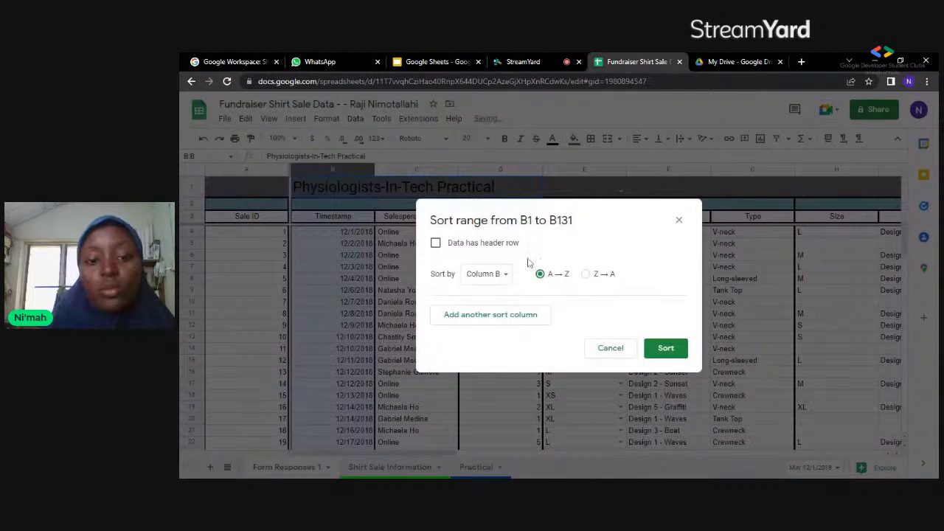
pyautogui.click(679, 221)
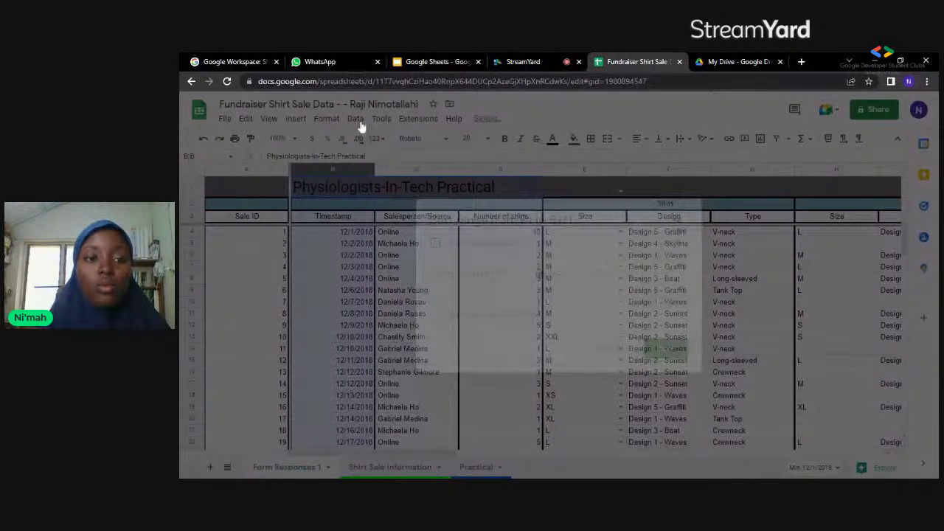
pyautogui.click(355, 118)
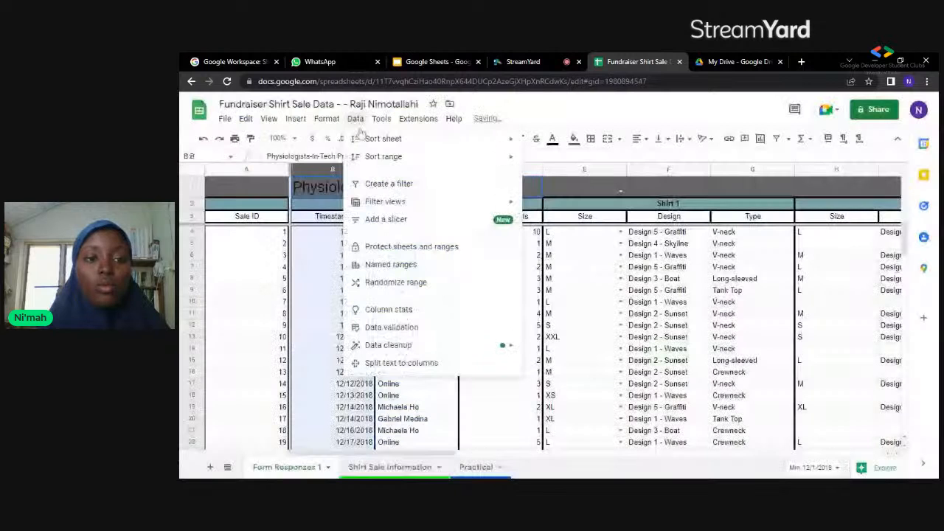
pyautogui.click(446, 332)
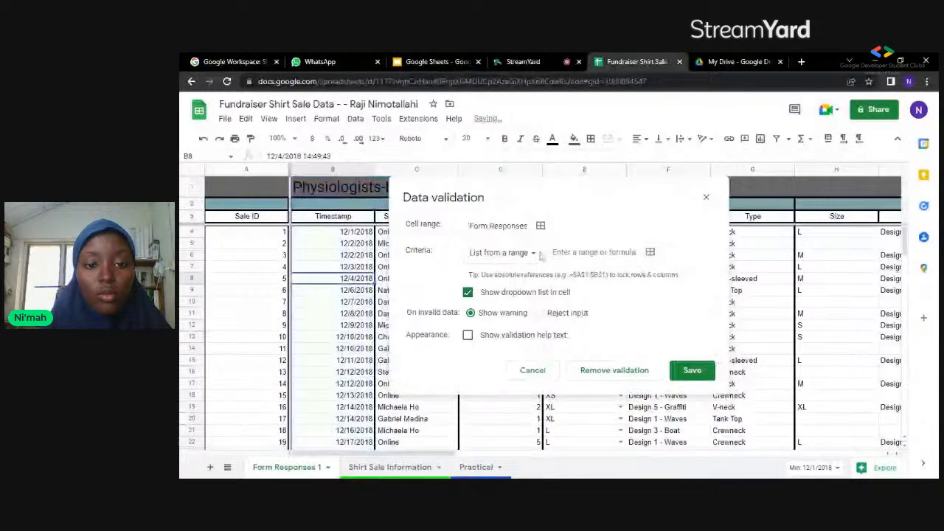
pyautogui.click(536, 254)
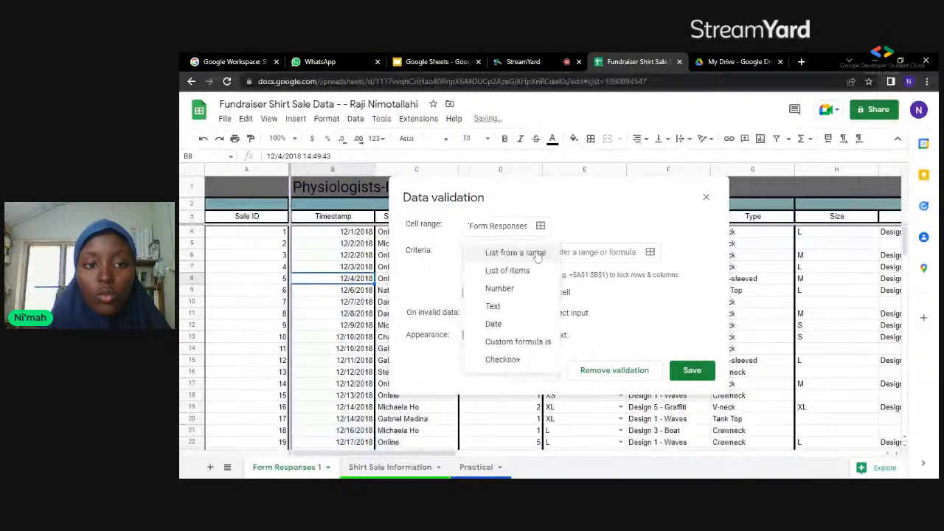
pyautogui.click(500, 288)
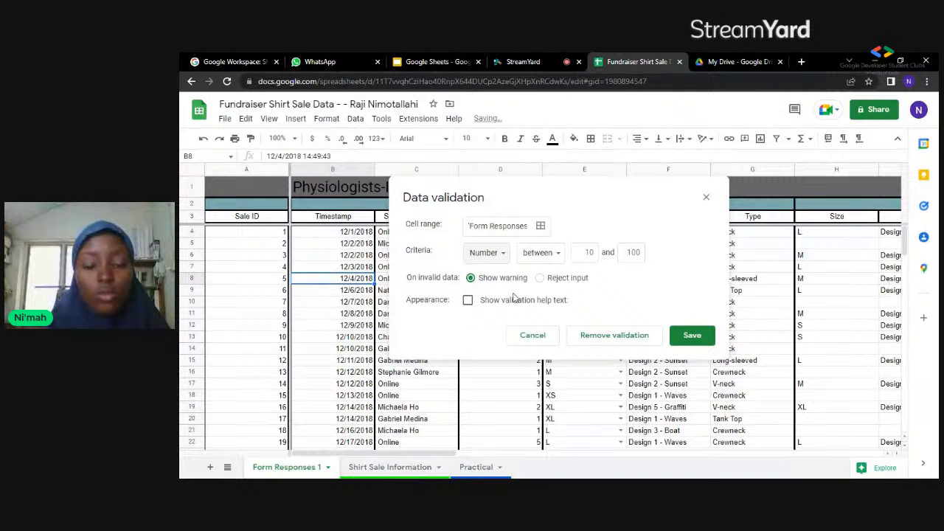
pyautogui.doubleClick(514, 298)
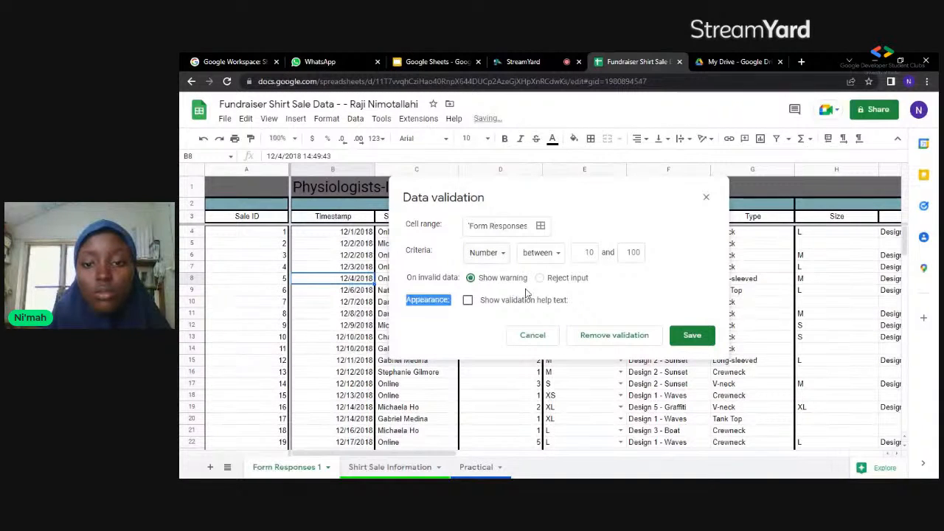
pyautogui.moveTo(527, 292); pyautogui.dragTo(435, 220)
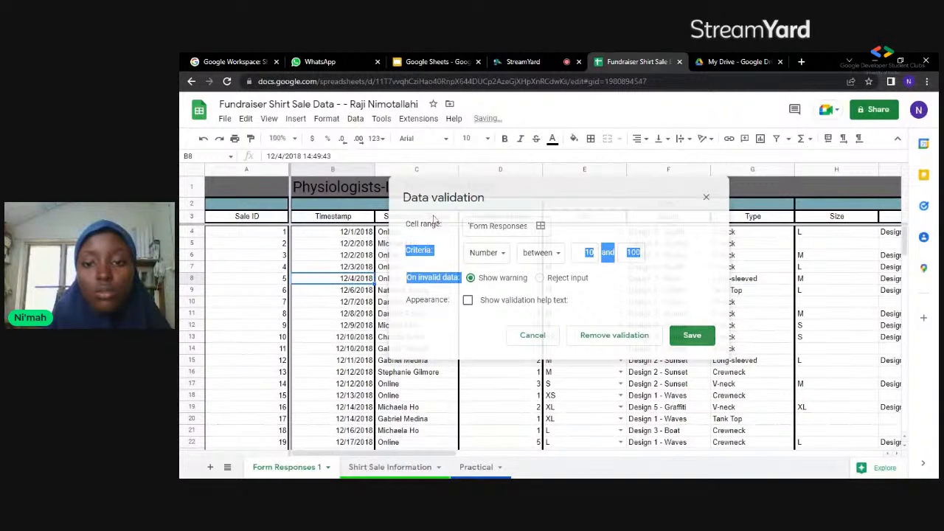
# - Apply the Date number format to the whole Timestamp column
pyautogui.click(337, 169)
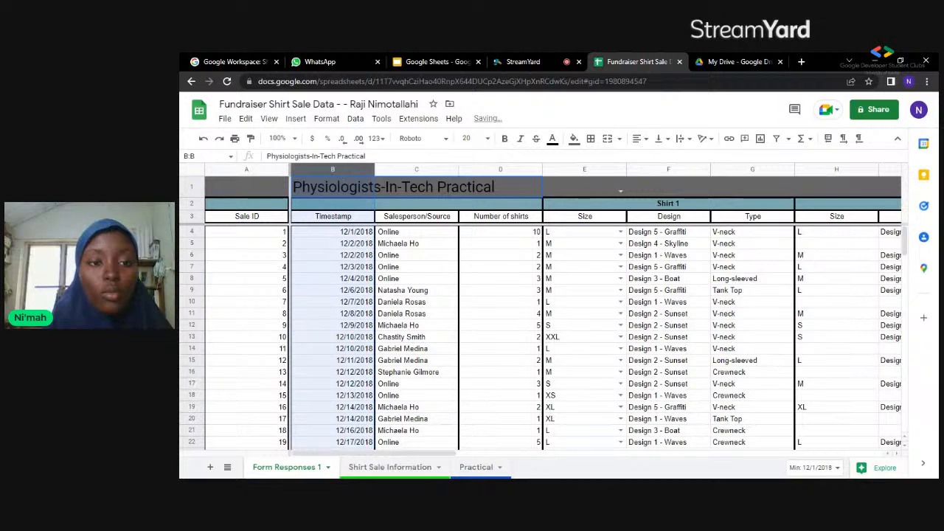
pyautogui.click(295, 118)
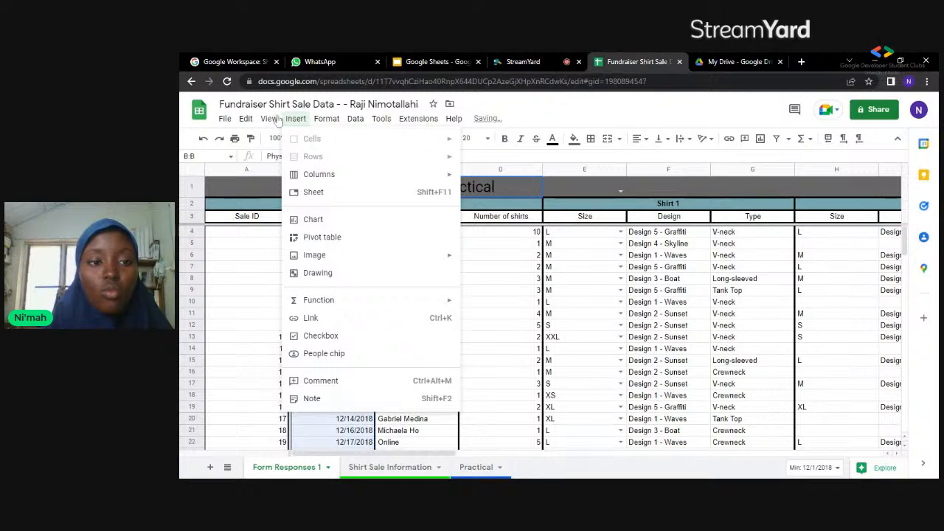
pyautogui.click(269, 118)
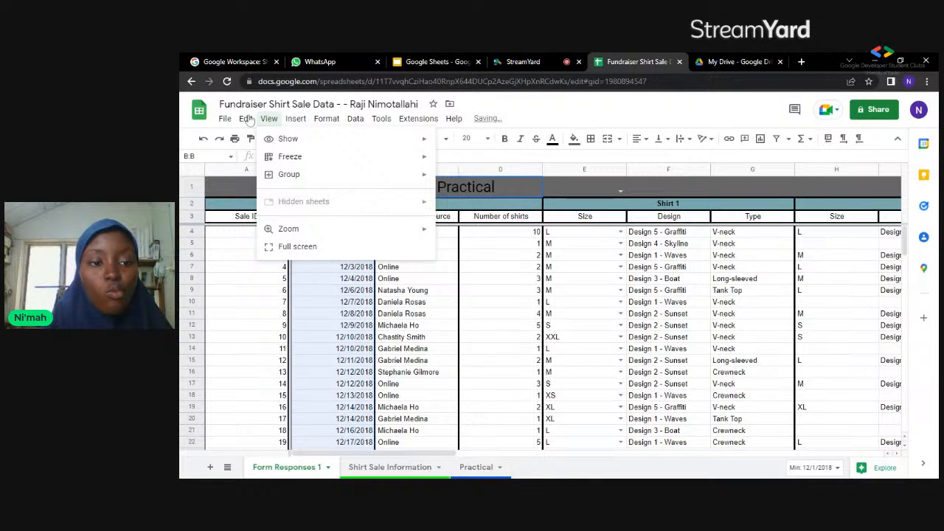
pyautogui.click(246, 118)
pyautogui.click(322, 121)
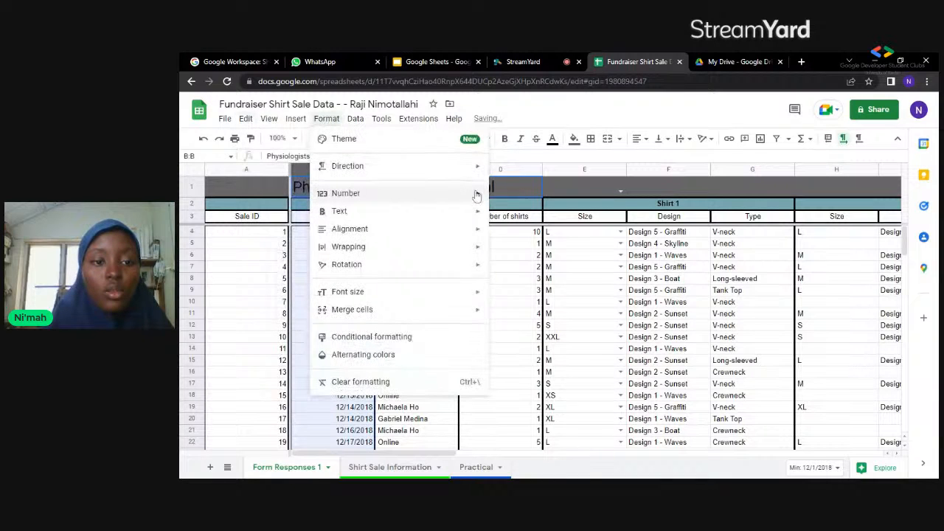
pyautogui.moveTo(476, 195)
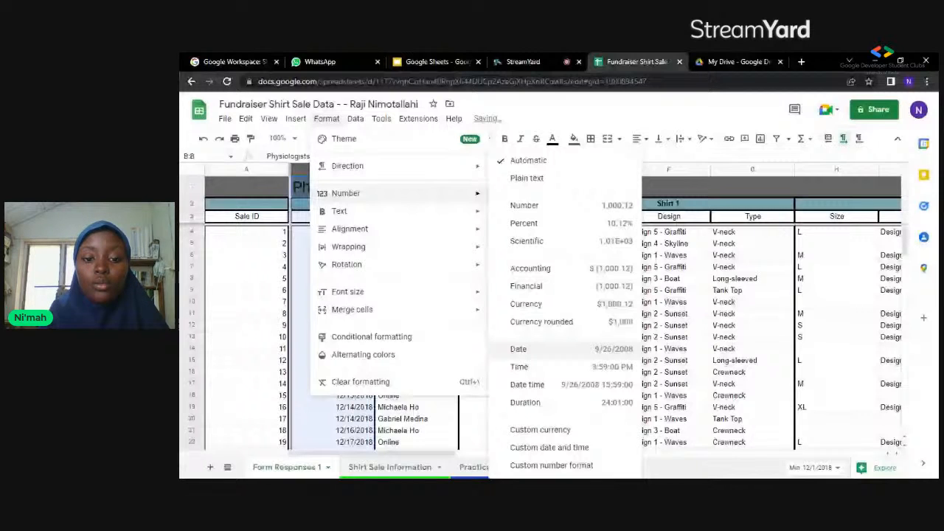
pyautogui.click(520, 349)
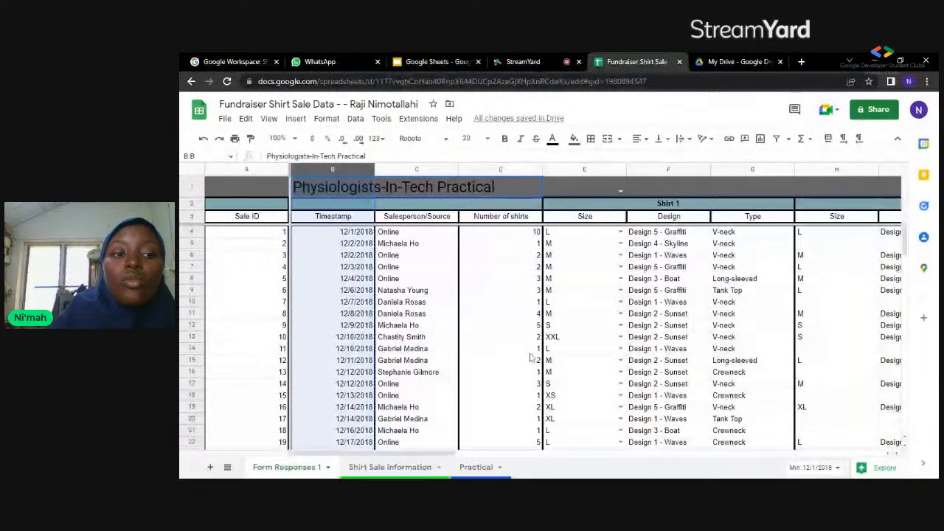
pyautogui.click(339, 193)
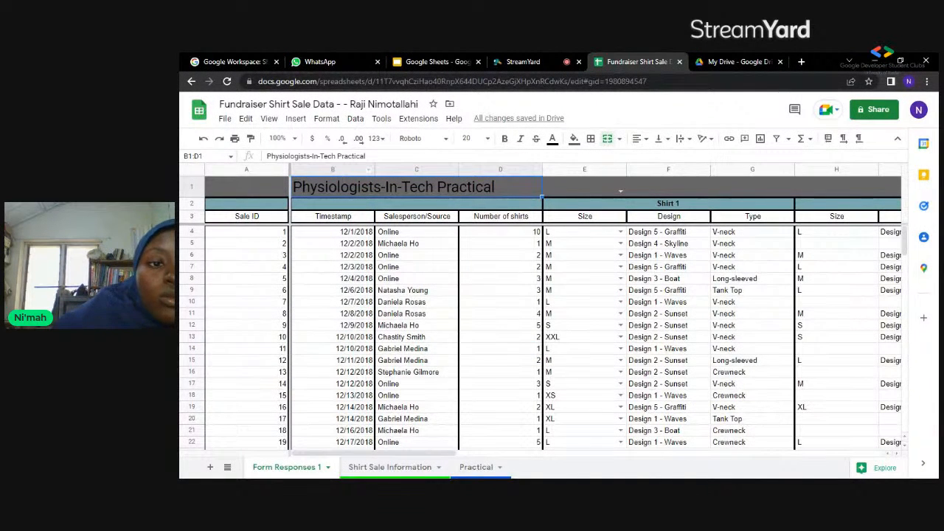
pyautogui.click(337, 170)
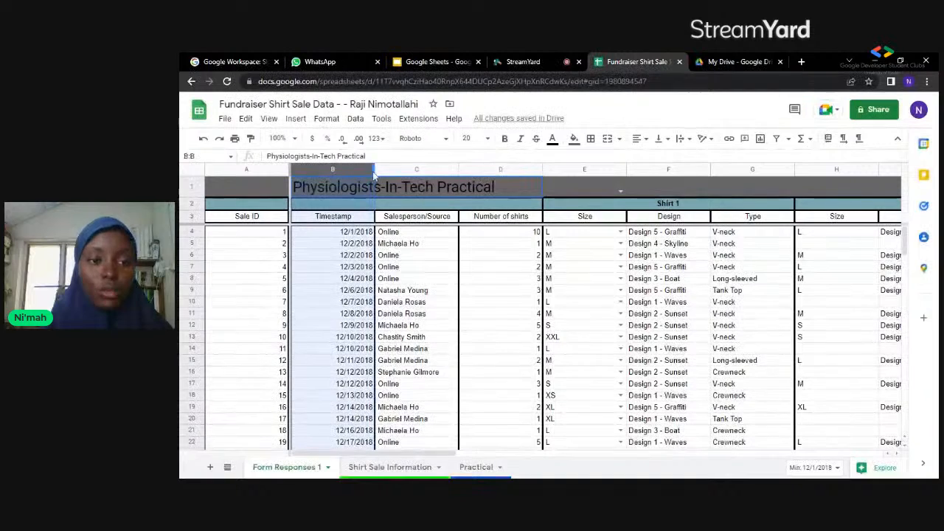
pyautogui.click(369, 171)
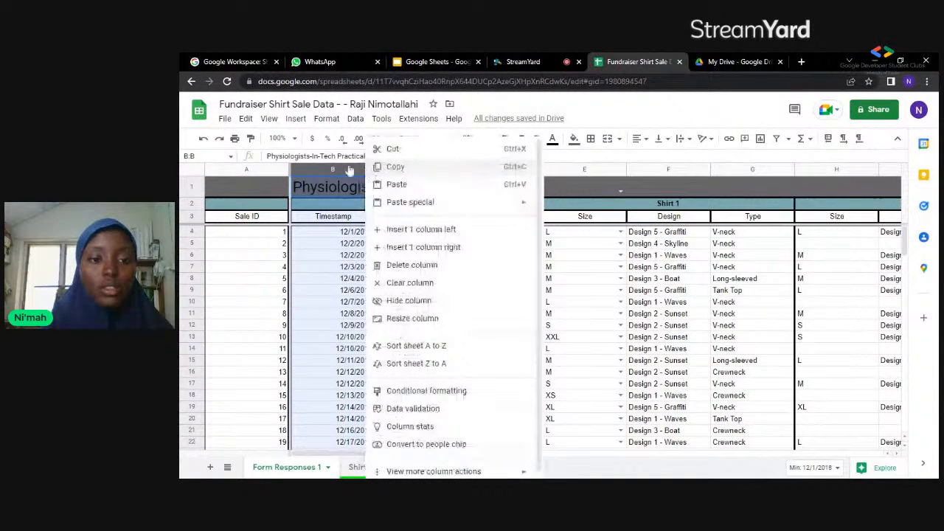
pyautogui.click(350, 171)
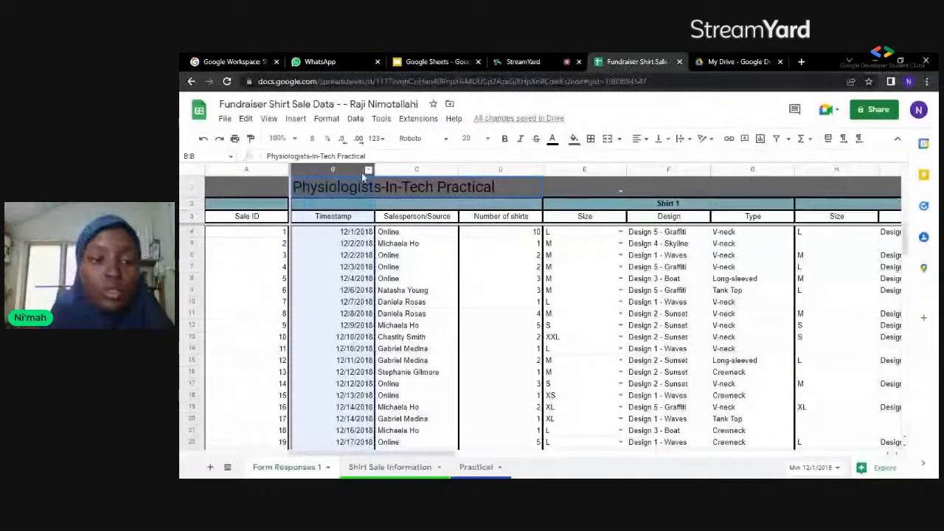
pyautogui.click(244, 171)
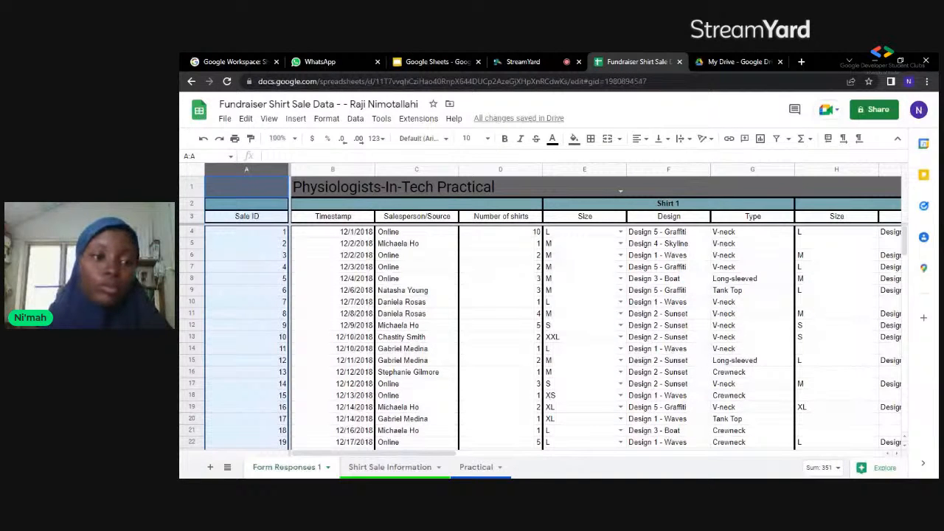
pyautogui.click(332, 169)
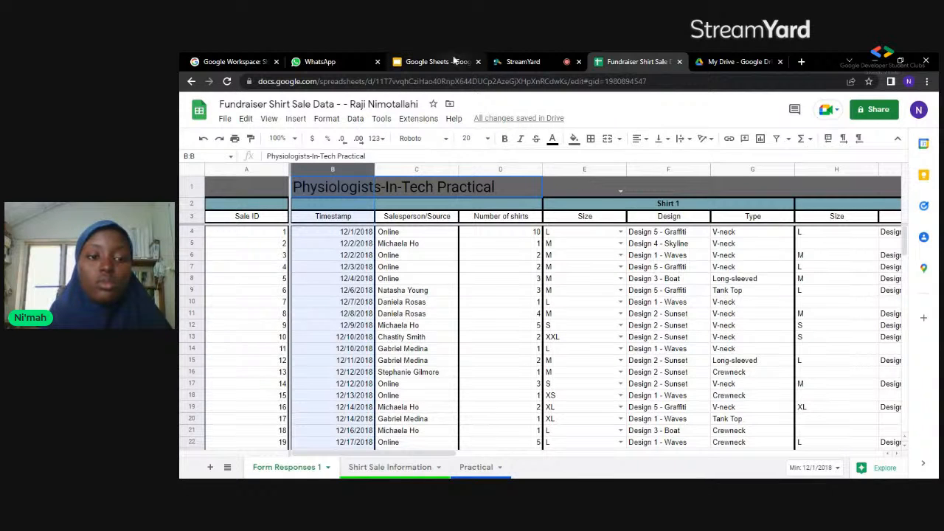
# - Switch to the Google Sheets slide deck, review the Part 1 outline and Part 2 topics, and return to the sales spreadsheet
pyautogui.click(435, 61)
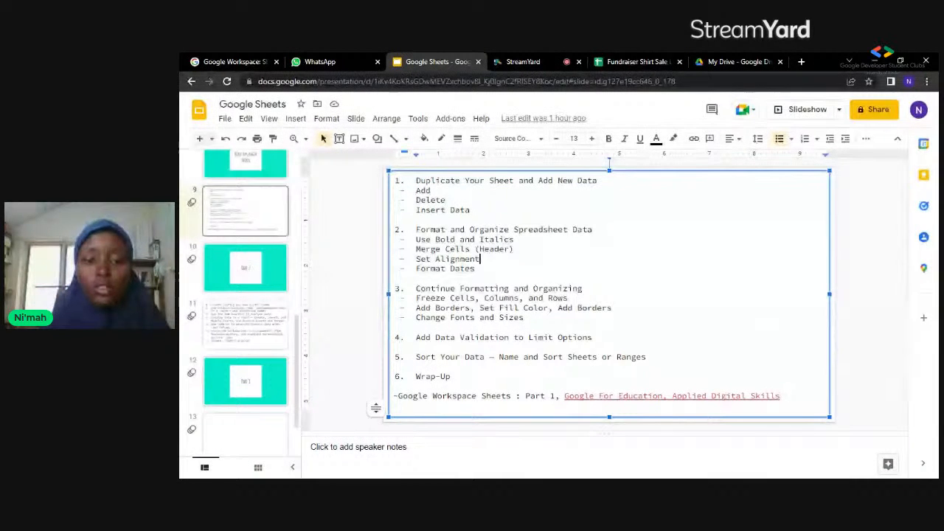
pyautogui.moveTo(489, 357); pyautogui.dragTo(543, 357)
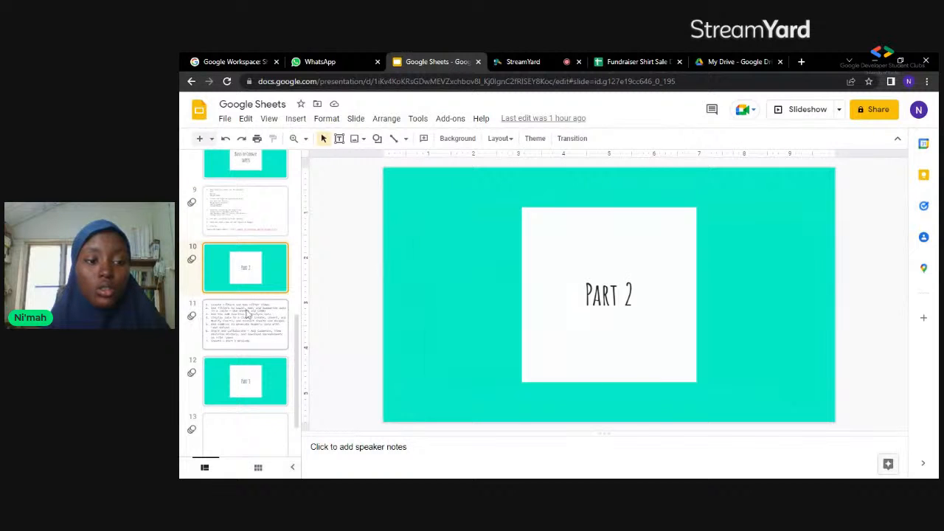
pyautogui.click(248, 314)
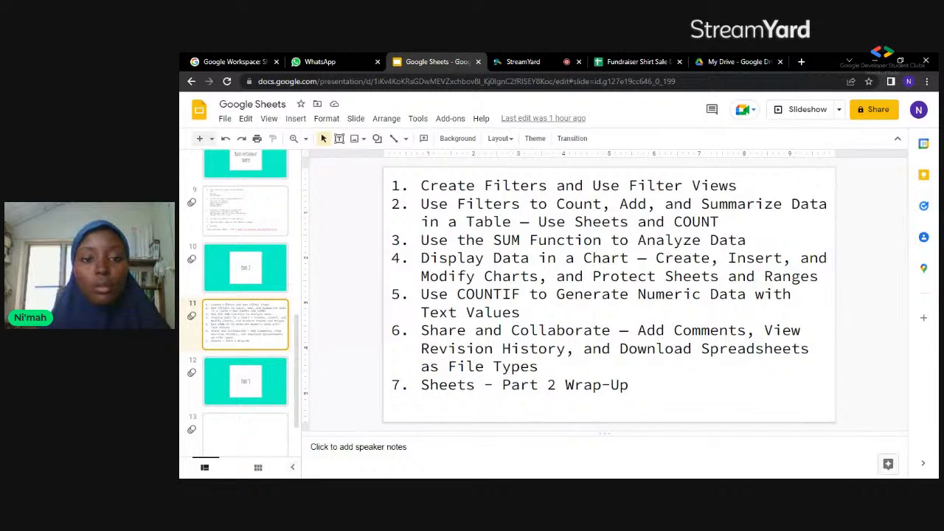
pyautogui.click(635, 61)
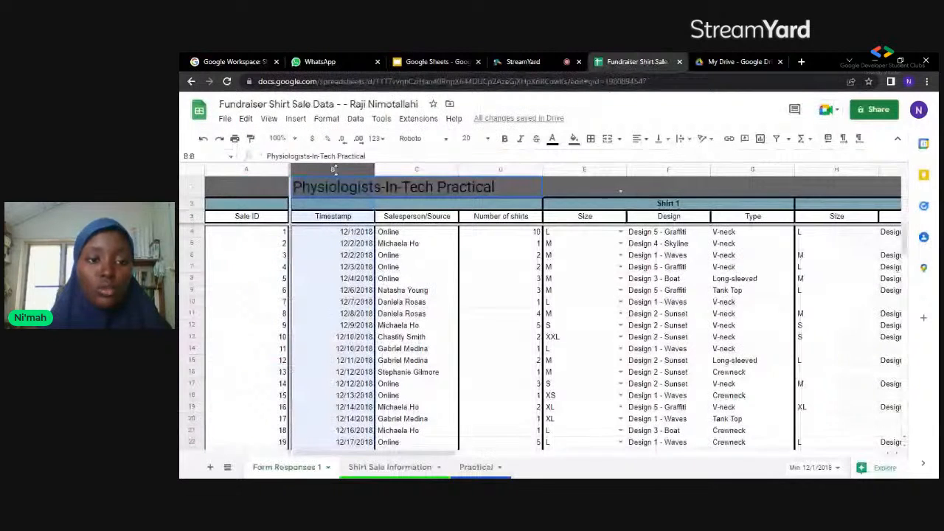
pyautogui.click(356, 119)
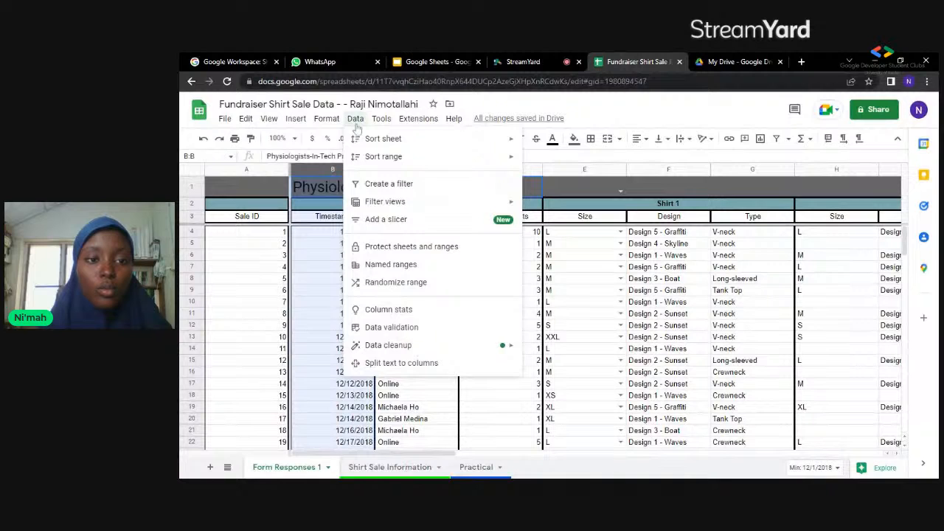
pyautogui.click(356, 122)
pyautogui.click(365, 122)
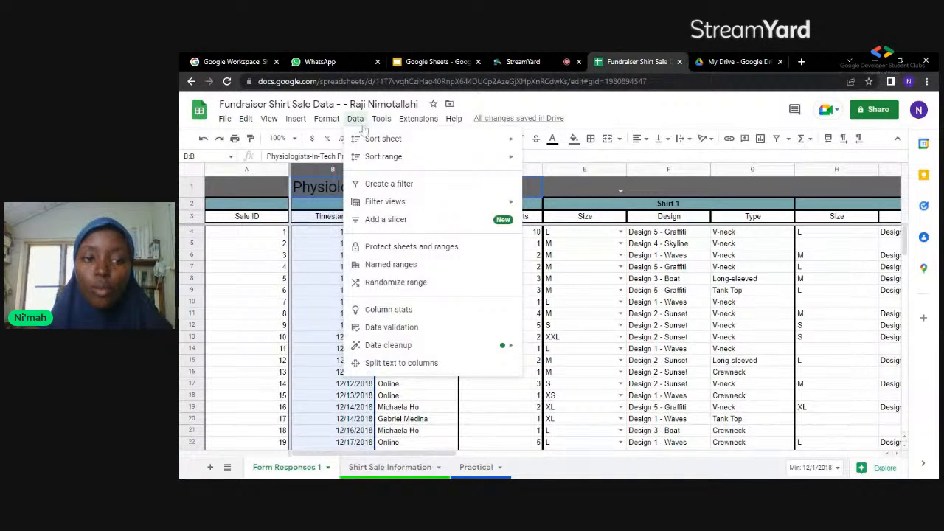
pyautogui.click(363, 127)
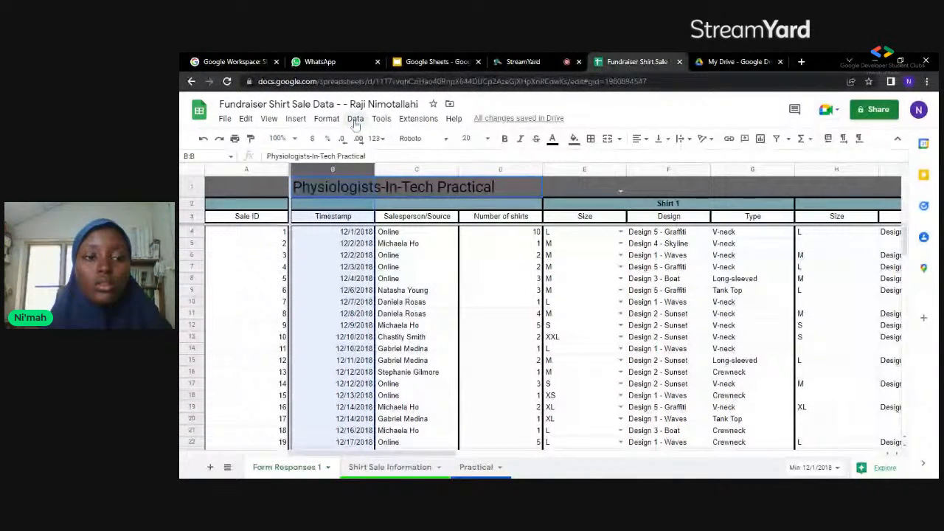
# - Create a new form from the spreadsheet and close the new form's browser tab along with the My Drive tab
pyautogui.click(355, 120)
pyautogui.click(361, 126)
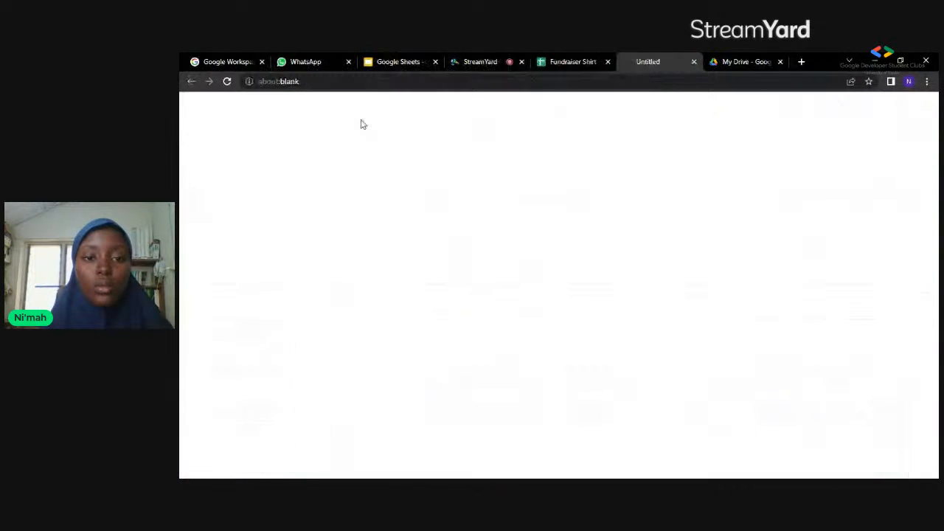
pyautogui.click(694, 62)
pyautogui.click(694, 62)
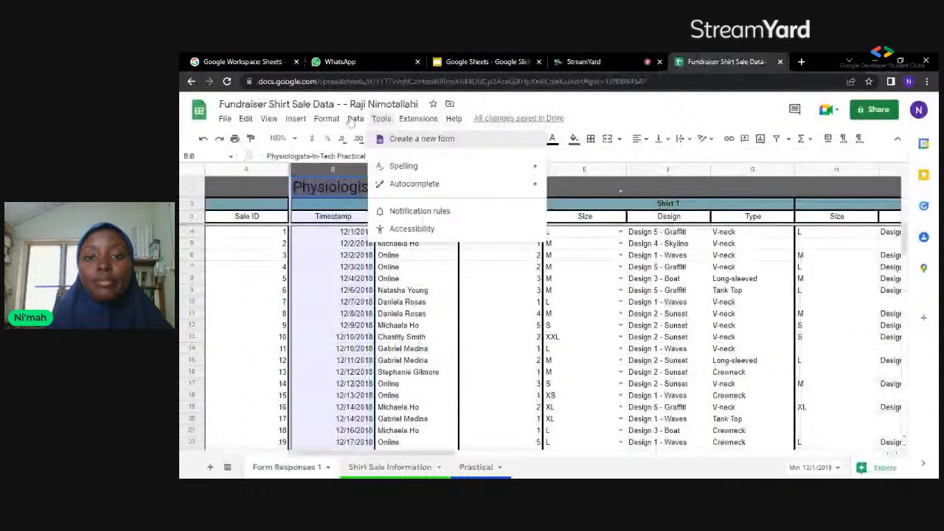
# - Inspect the sheet and range sorting choices offered for the selected Timestamp column
pyautogui.click(354, 119)
pyautogui.click(351, 122)
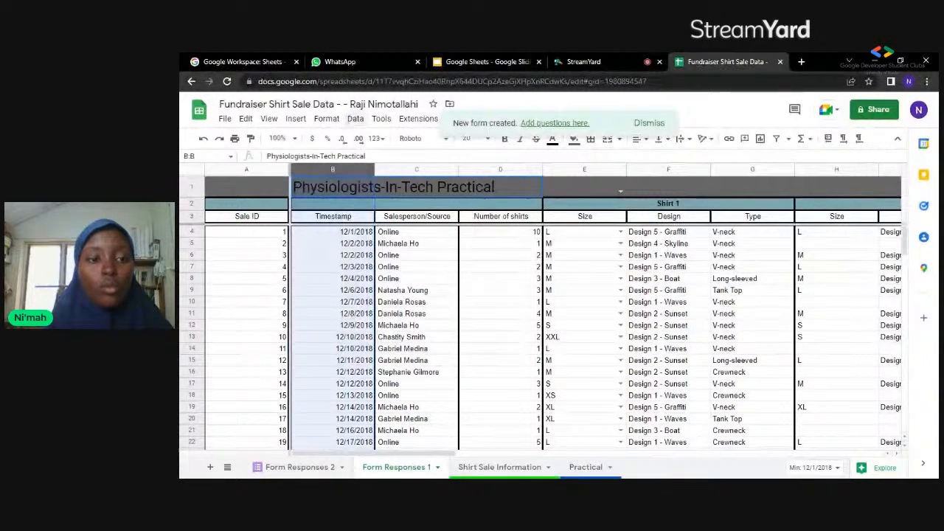
pyautogui.click(355, 119)
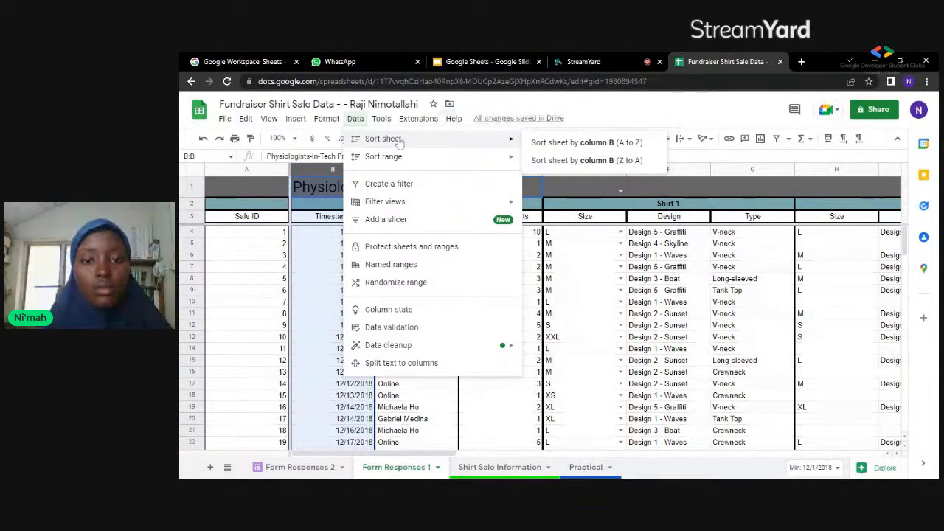
pyautogui.moveTo(410, 161)
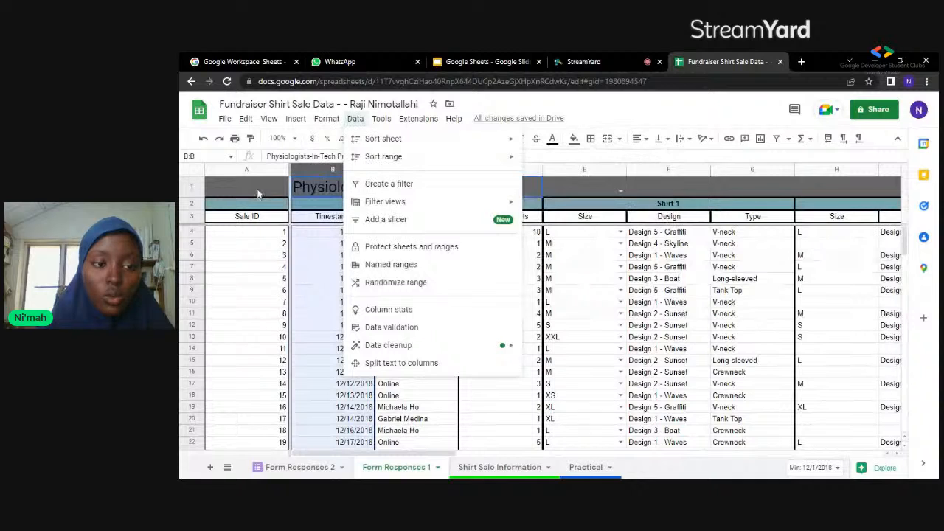
# - Try a filter on the Sale ID column alone and remove that filter
pyautogui.click(251, 183)
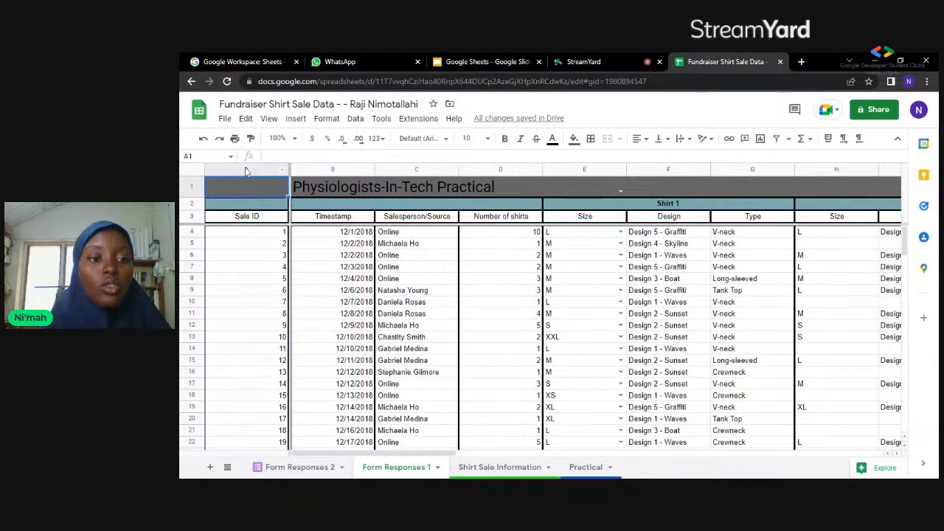
pyautogui.click(247, 170)
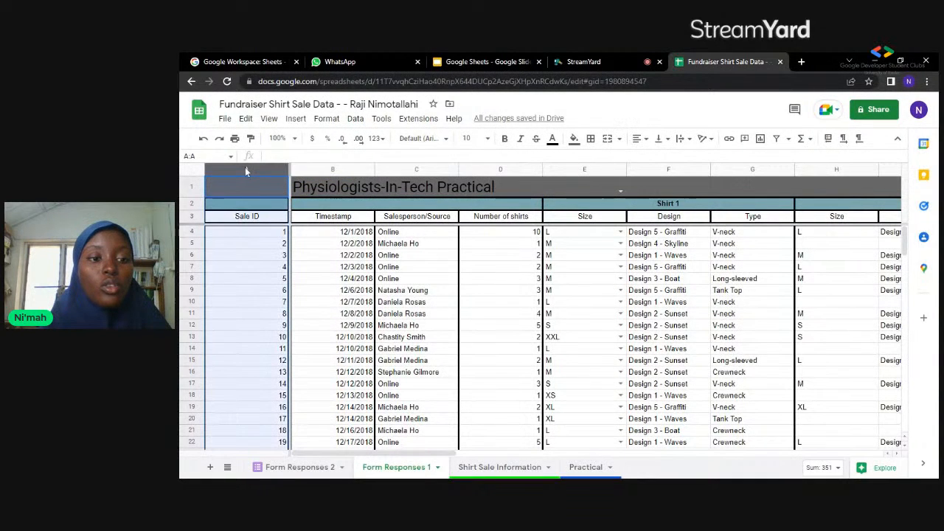
pyautogui.click(354, 119)
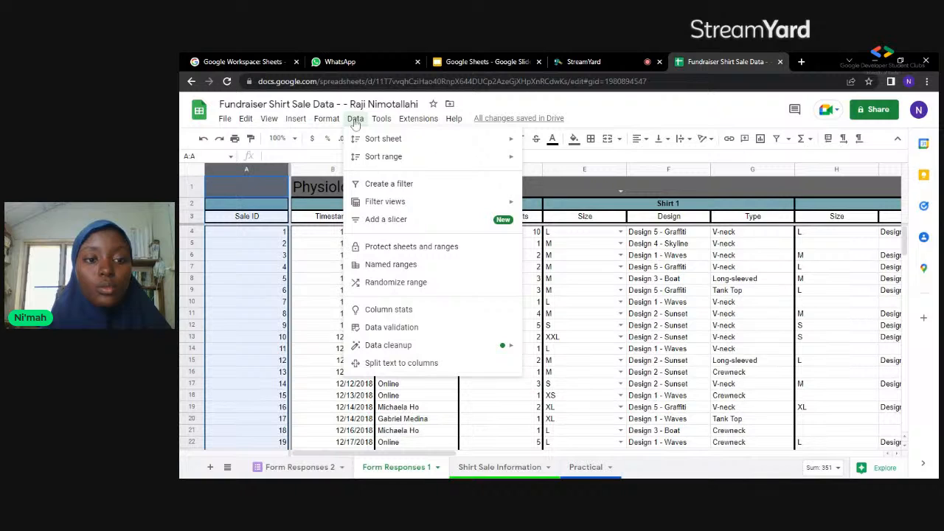
pyautogui.click(443, 191)
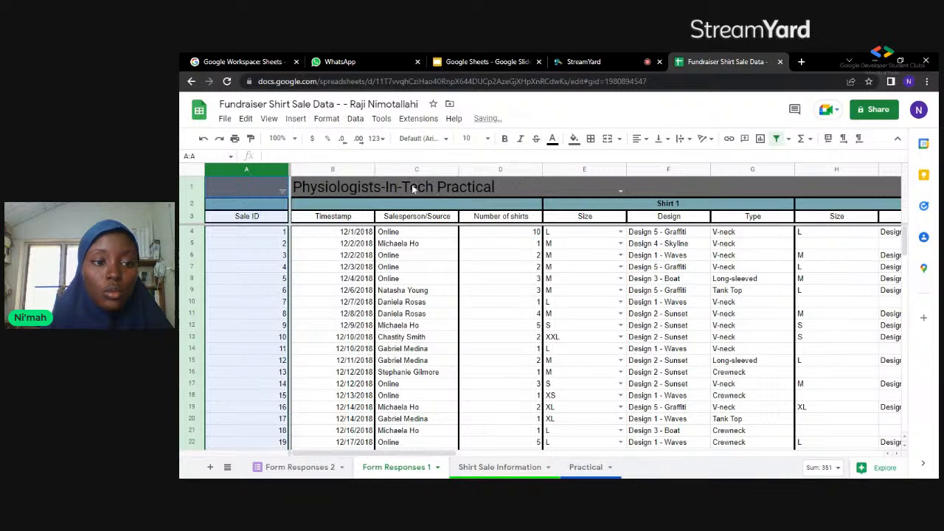
pyautogui.click(413, 190)
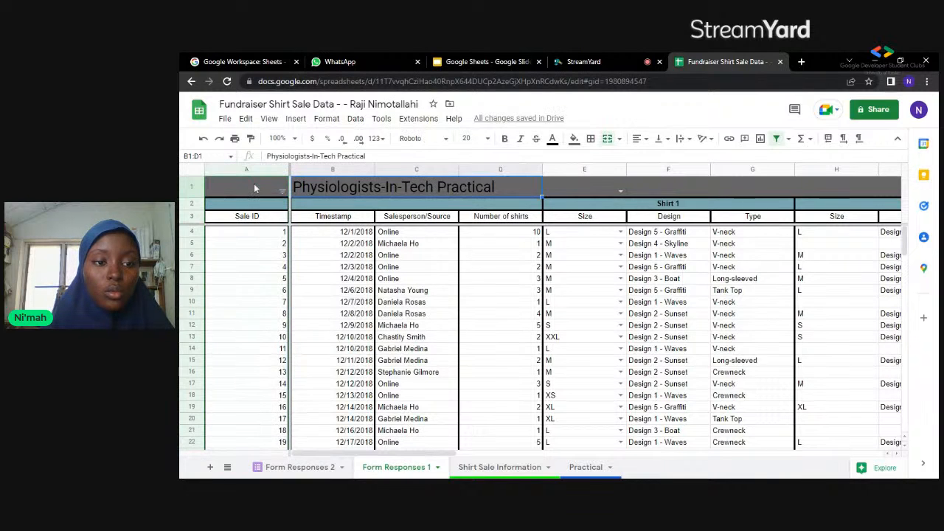
pyautogui.click(405, 169)
pyautogui.click(193, 180)
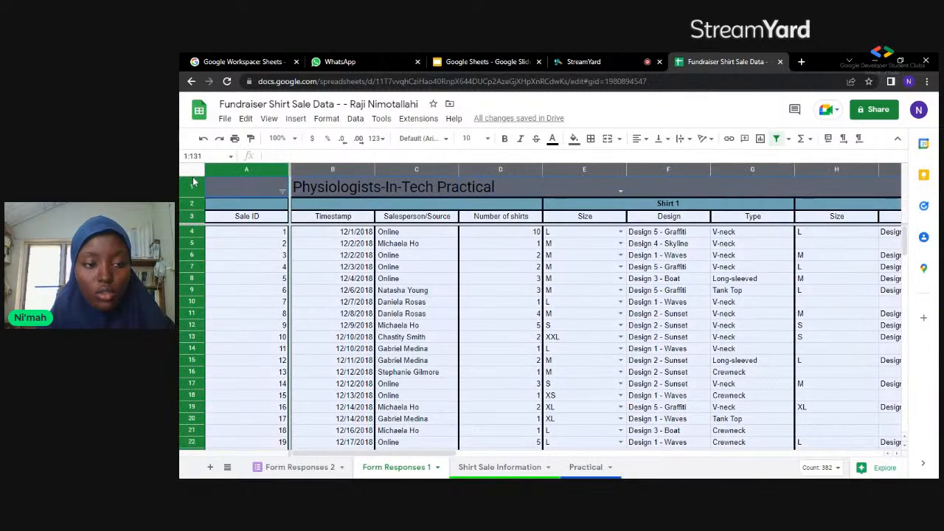
pyautogui.click(247, 169)
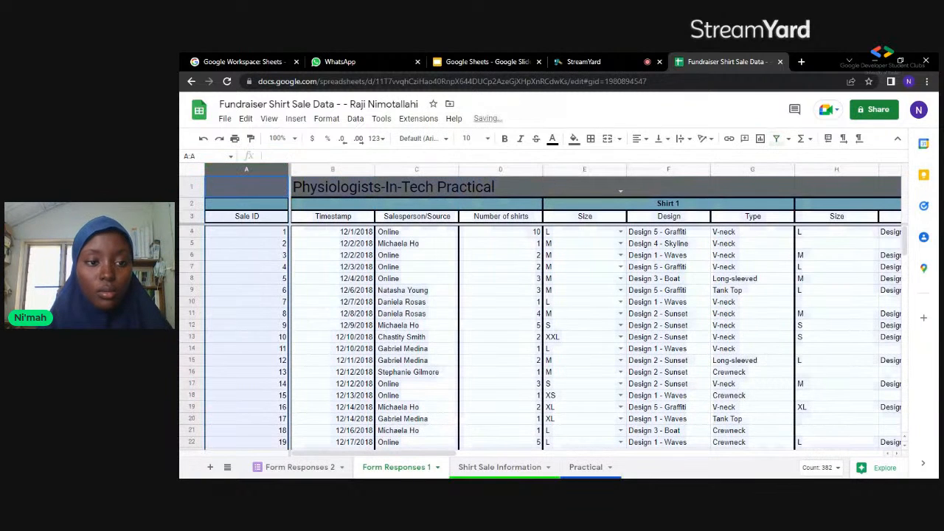
# - Create a filter across the entire Form Responses 1 sheet
pyautogui.click(189, 175)
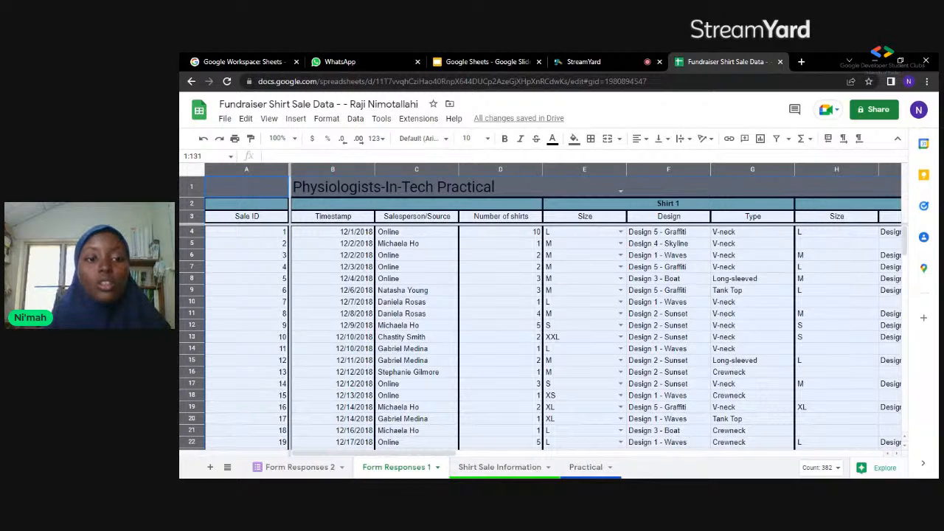
pyautogui.click(361, 122)
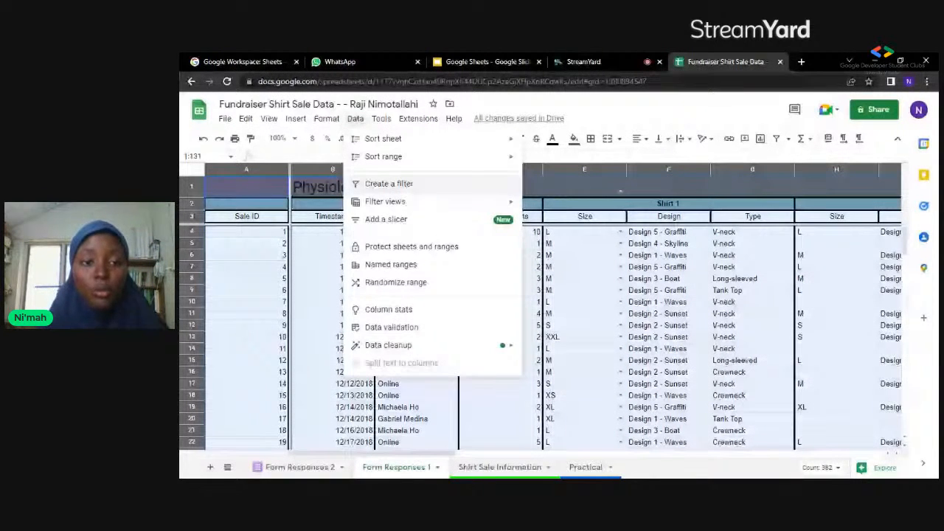
pyautogui.click(483, 186)
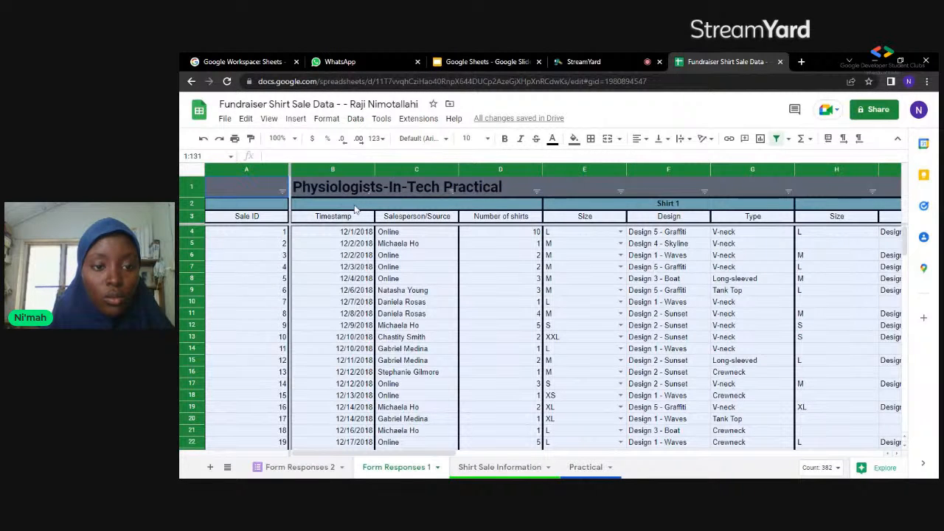
# - In the Timestamp column's filter, clear all selected values and set the filter condition to Date is before
pyautogui.click(368, 191)
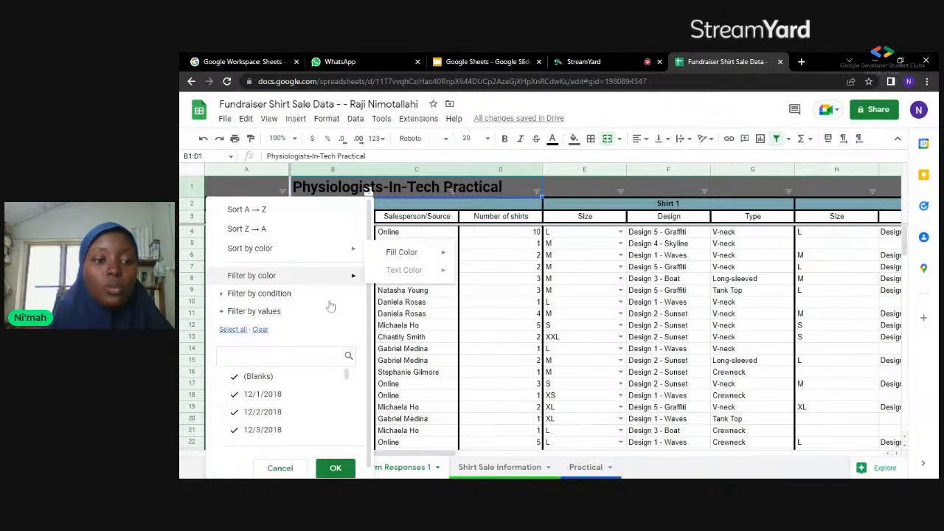
pyautogui.click(266, 332)
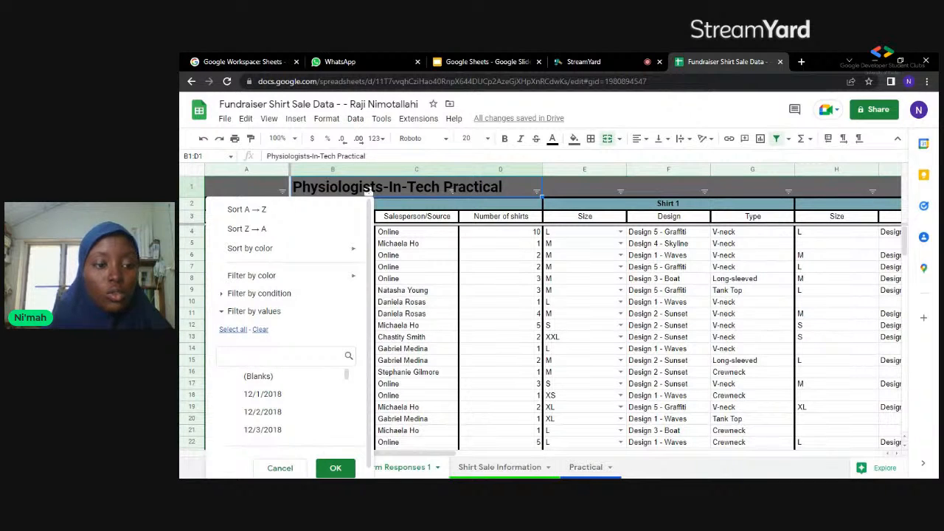
pyautogui.click(270, 296)
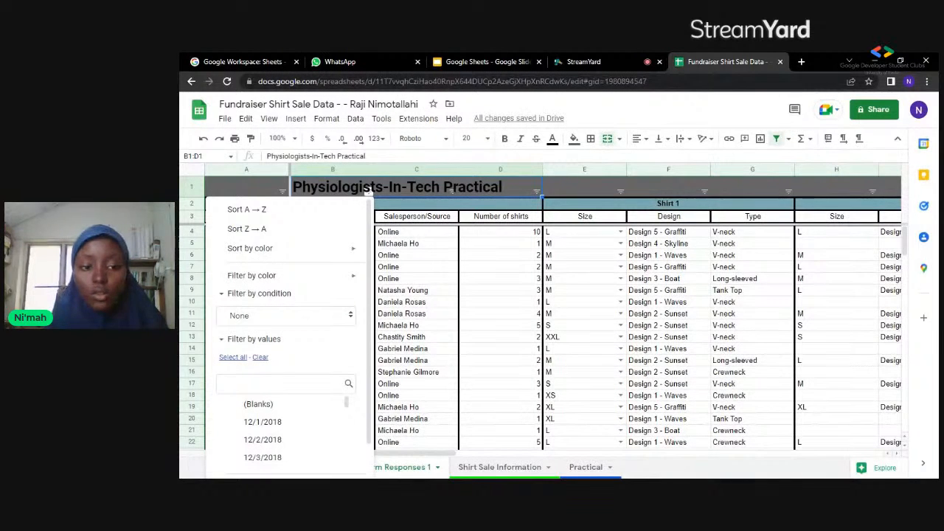
pyautogui.click(296, 323)
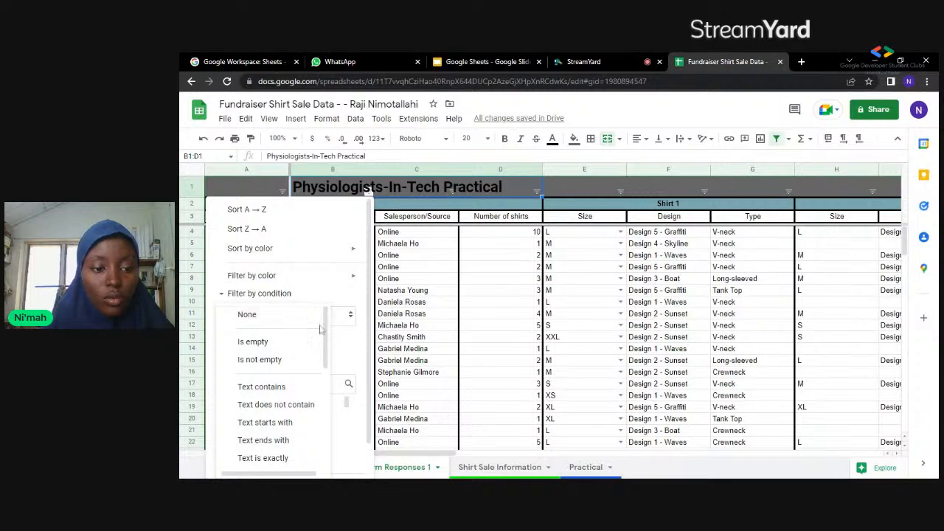
pyautogui.moveTo(325, 332); pyautogui.dragTo(325, 377)
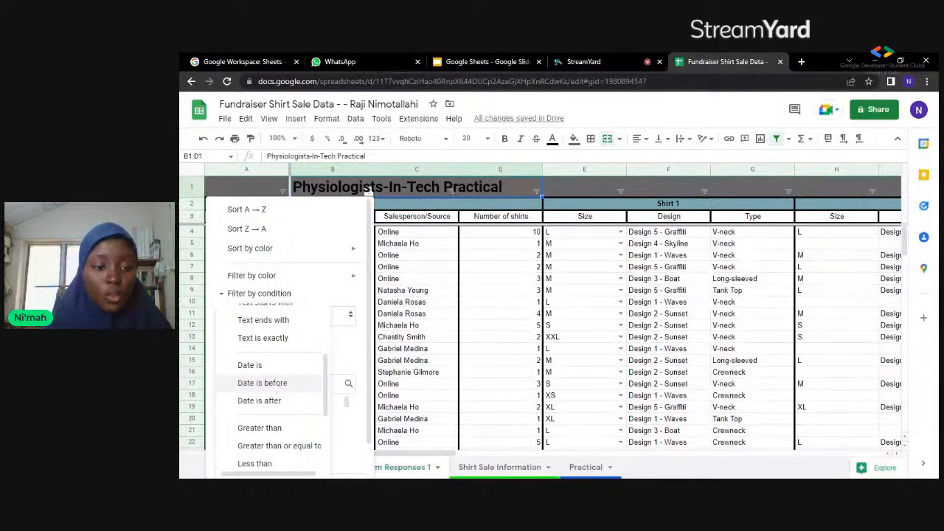
pyautogui.click(279, 385)
pyautogui.click(318, 340)
pyautogui.click(318, 339)
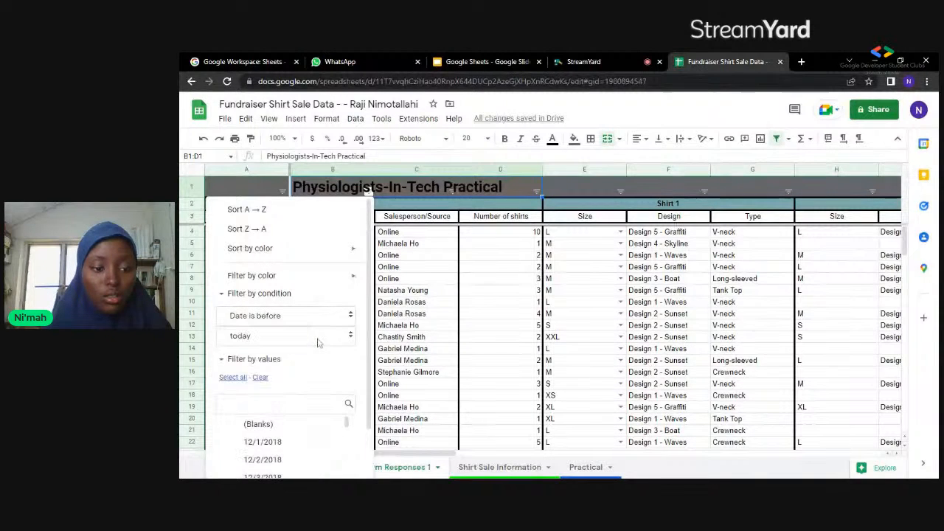
pyautogui.click(321, 342)
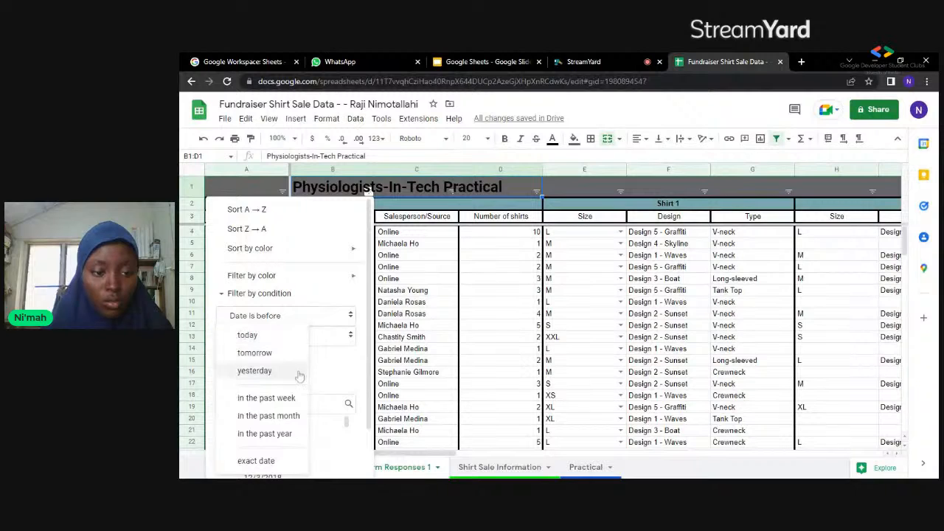
pyautogui.click(272, 461)
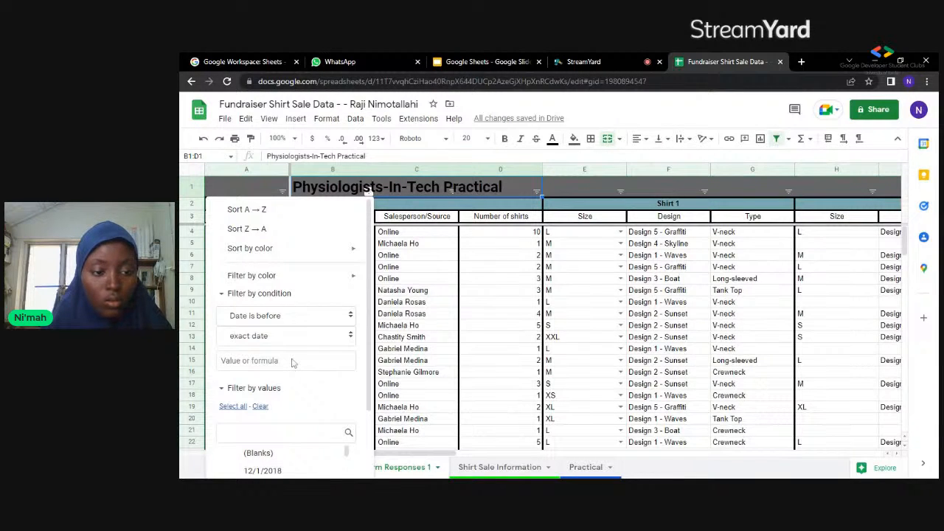
pyautogui.click(288, 336)
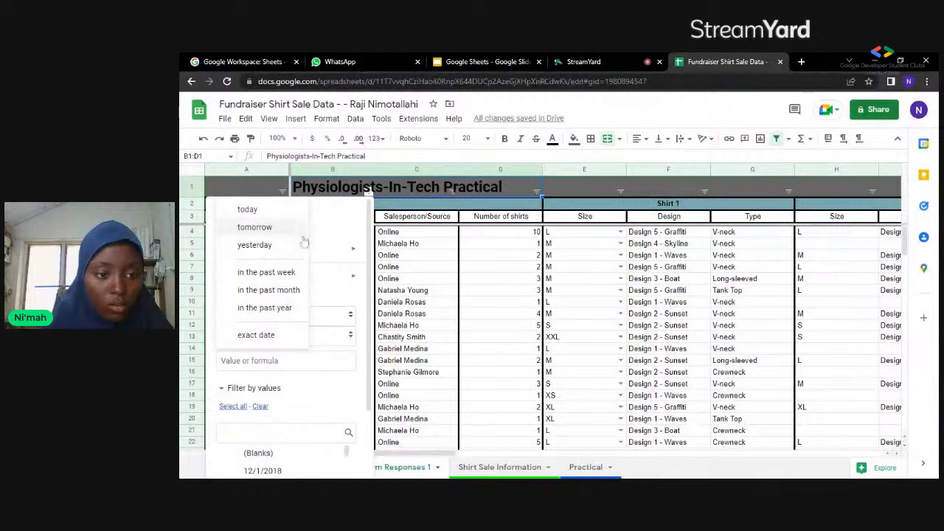
pyautogui.click(294, 294)
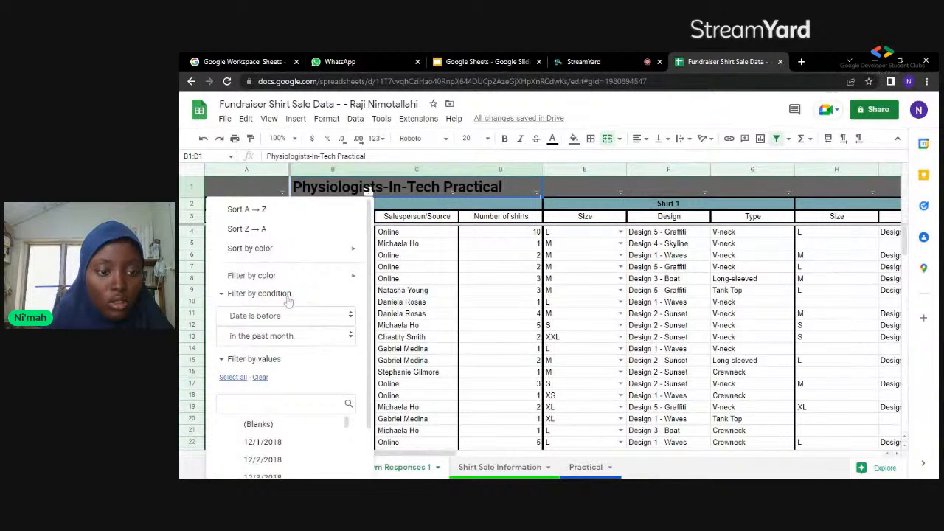
# - Compare the Timestamp column's Date is before condition against the exact date 01/05/2019
pyautogui.click(287, 340)
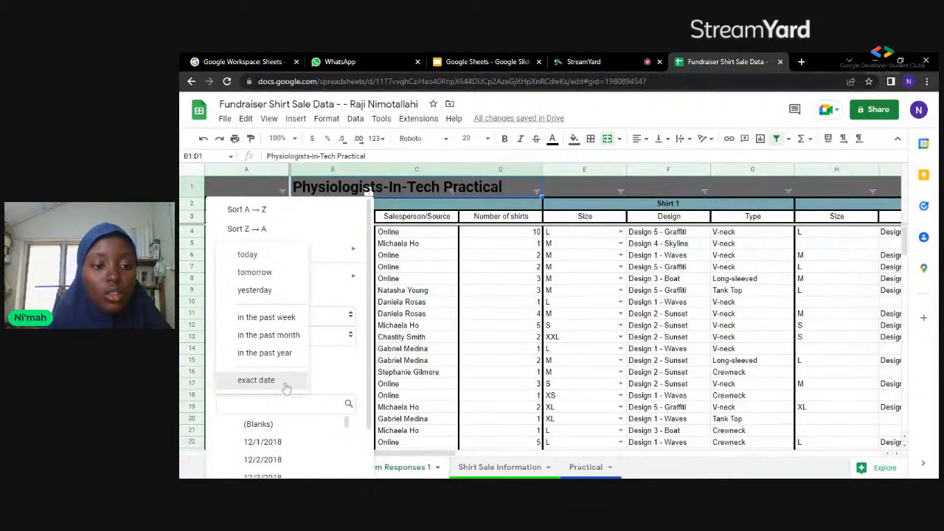
pyautogui.click(258, 380)
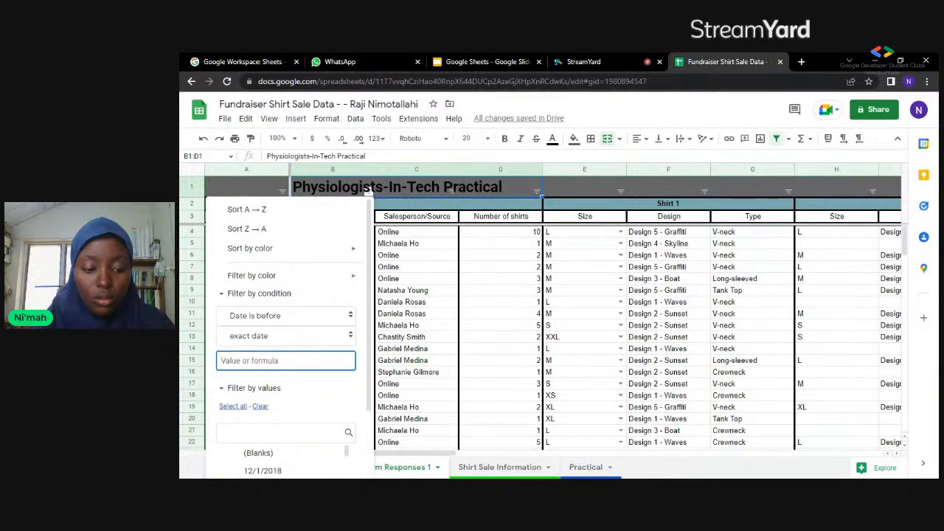
pyautogui.write('01/')
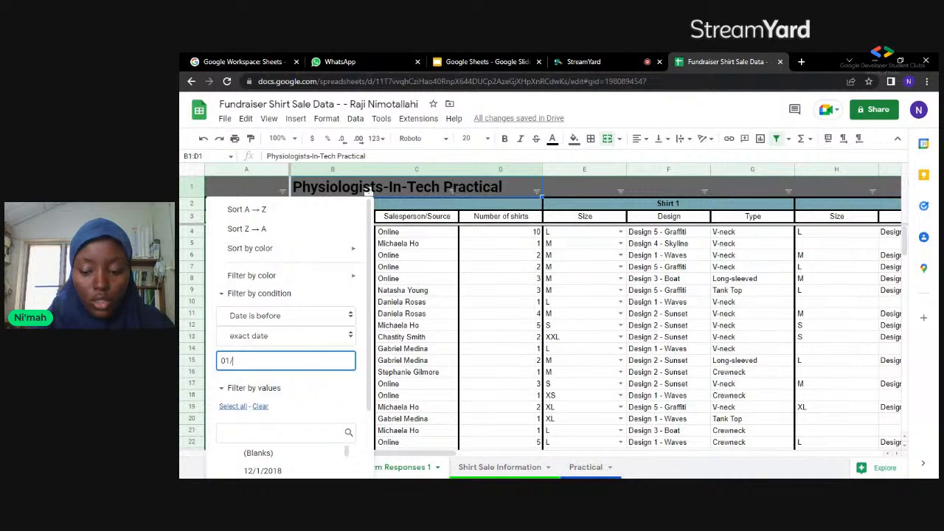
pyautogui.write('05')
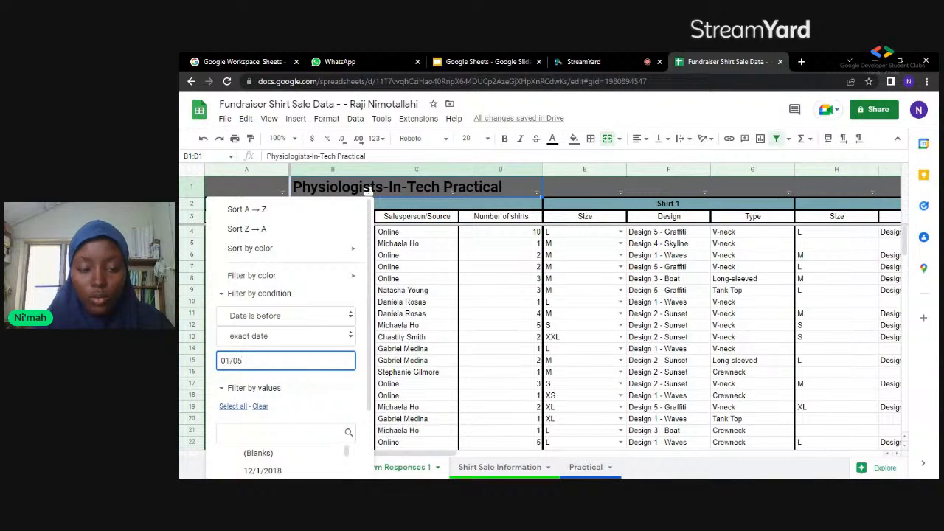
pyautogui.write('/20')
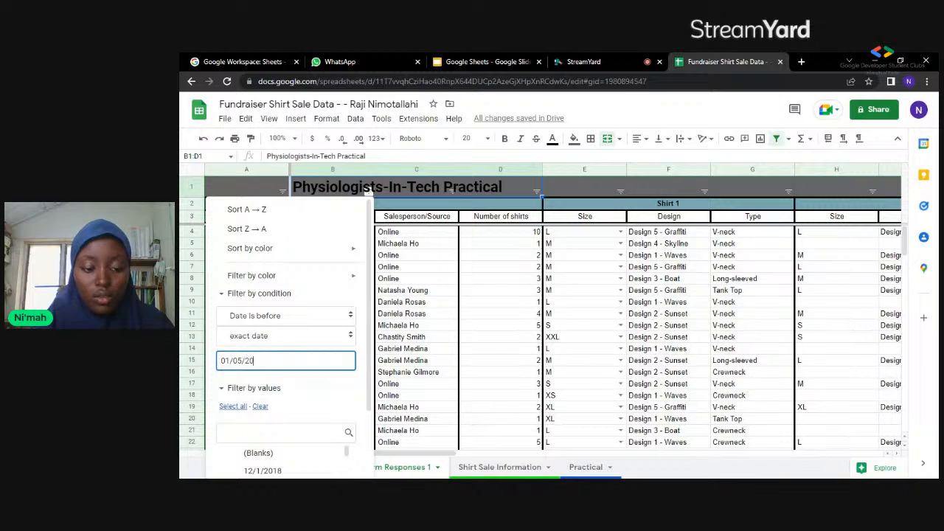
pyautogui.write('19')
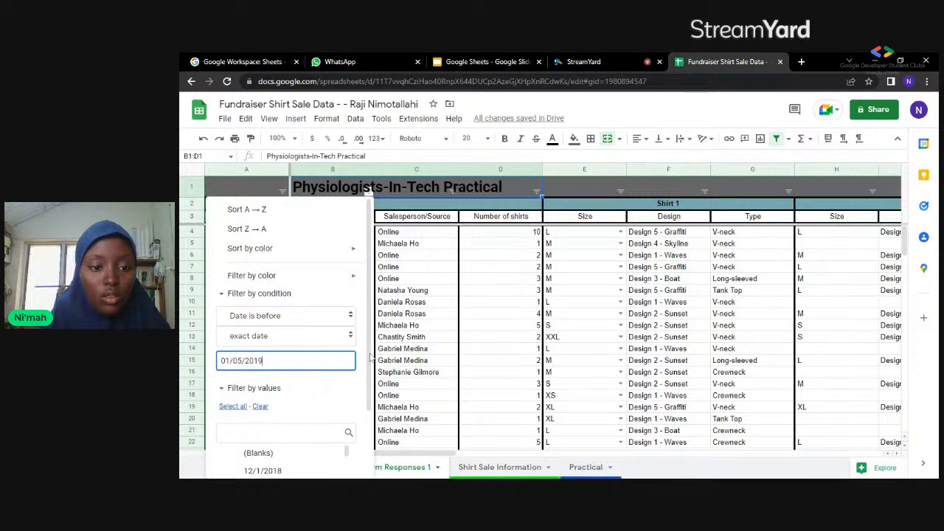
# - Change the exact date in the Timestamp condition to 01/05/2018 and try applying the filter
pyautogui.moveTo(367, 358); pyautogui.dragTo(366, 428)
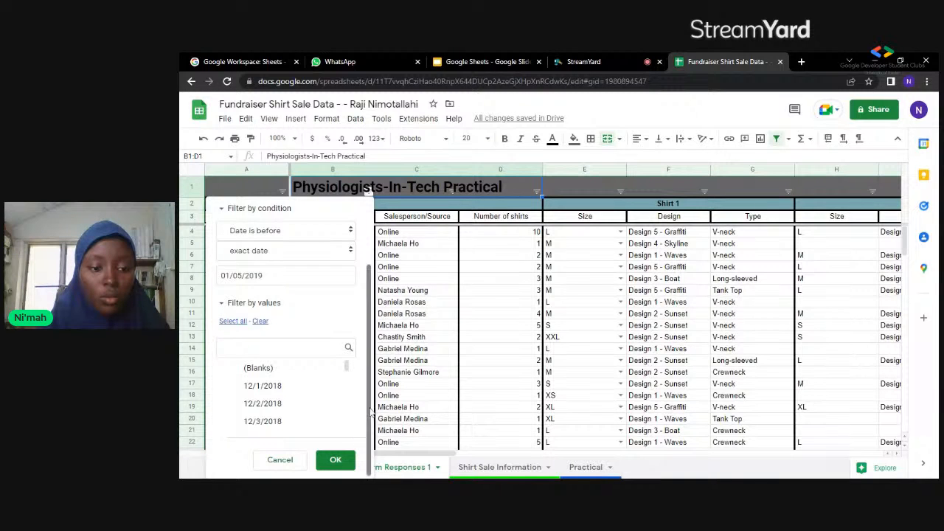
pyautogui.click(295, 276)
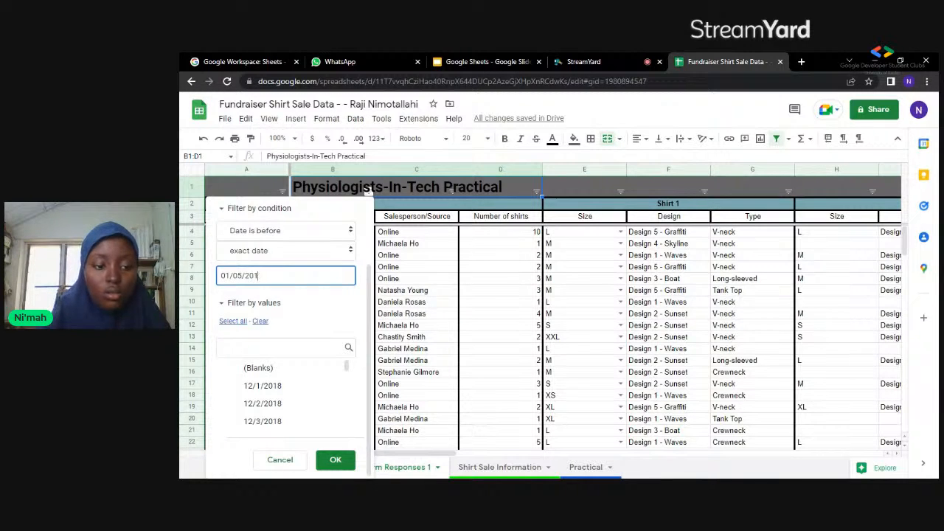
pyautogui.write('8')
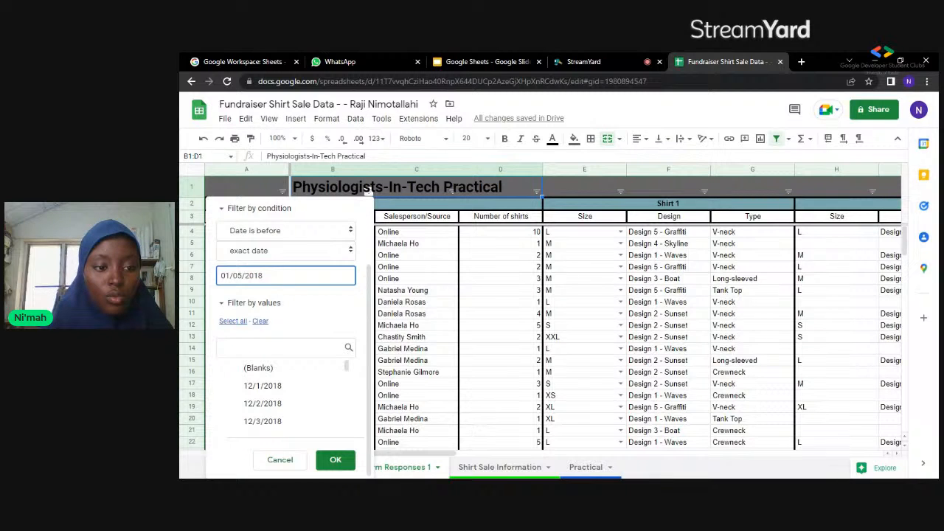
pyautogui.click(335, 461)
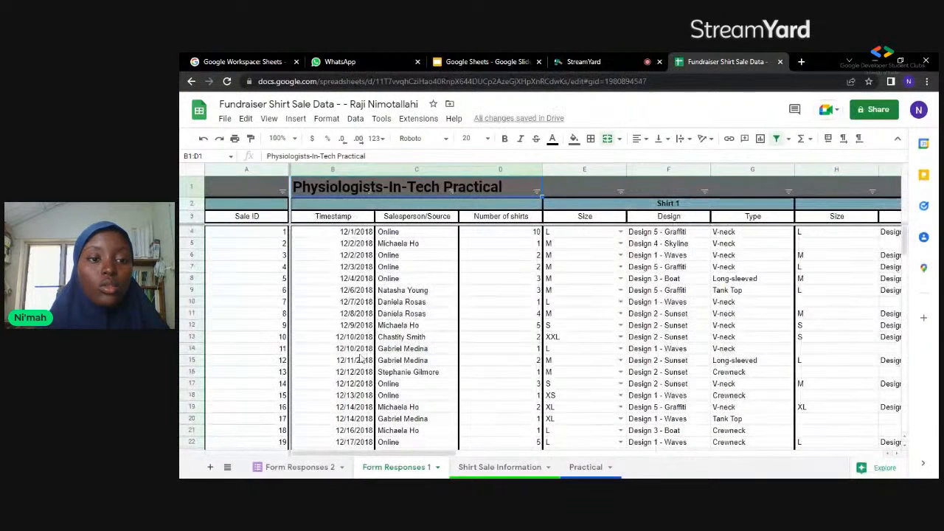
pyautogui.click(370, 192)
pyautogui.click(283, 469)
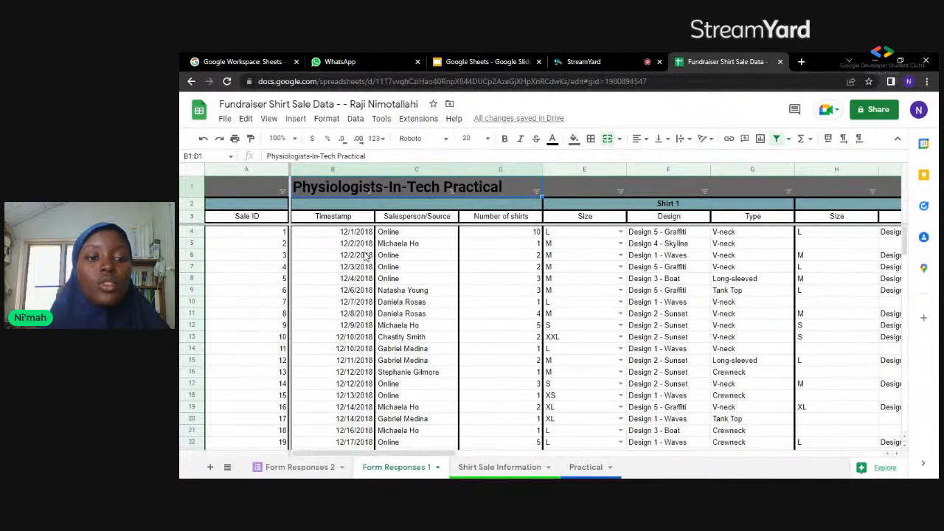
# - Deselect every value in the Timestamp column's filter again and choose the Date is before condition
pyautogui.click(367, 191)
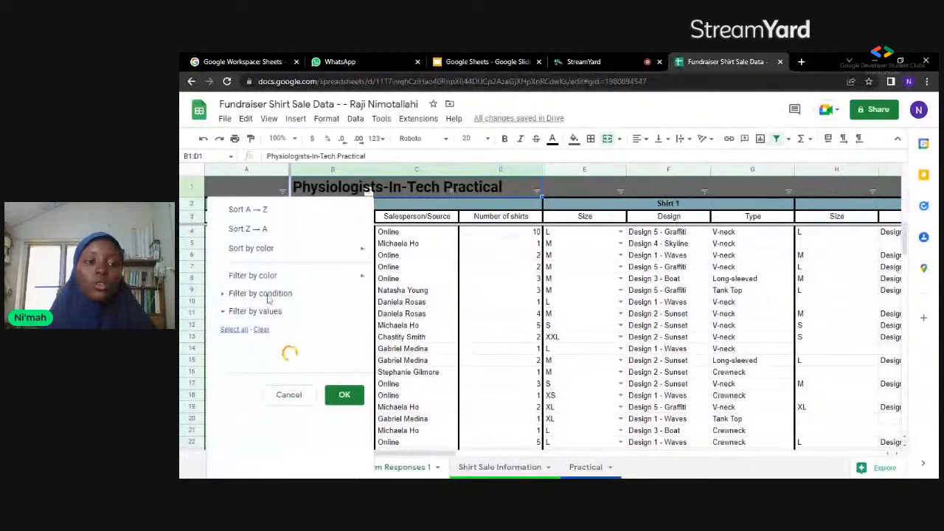
pyautogui.click(266, 294)
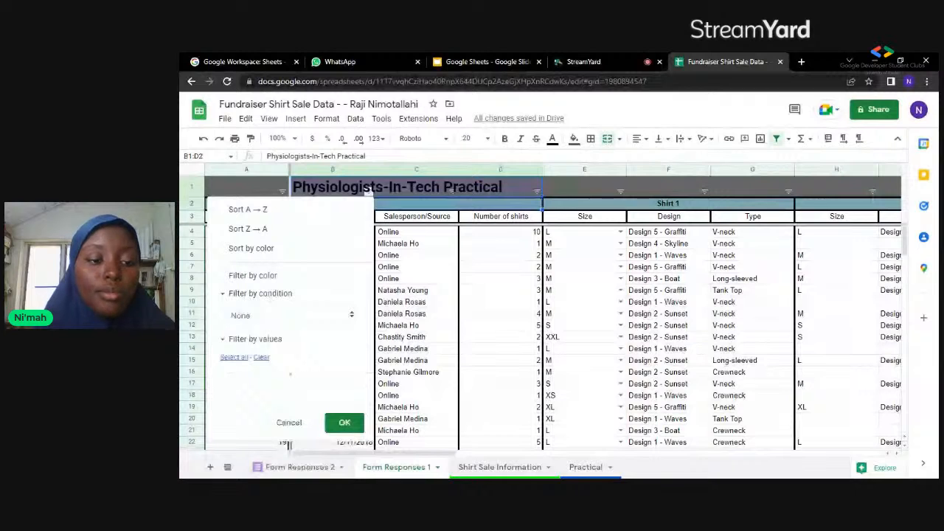
pyautogui.click(260, 339)
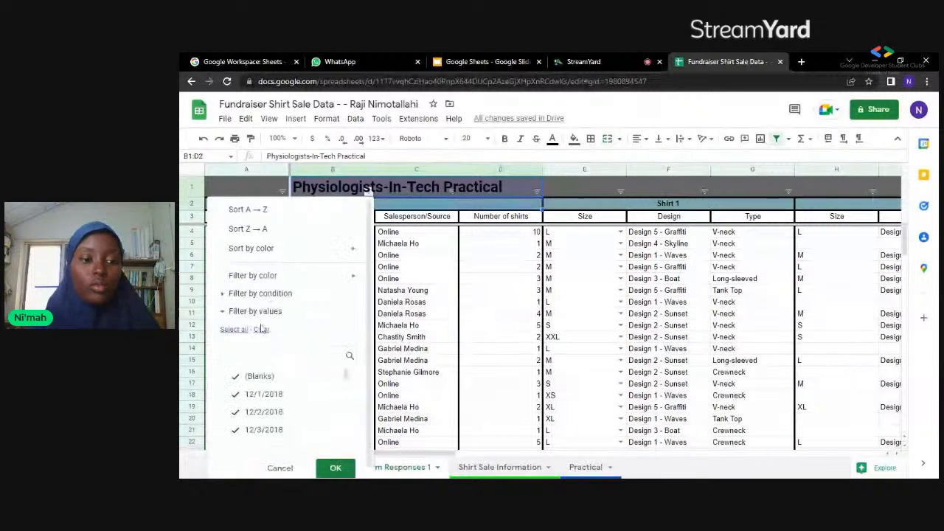
pyautogui.click(261, 329)
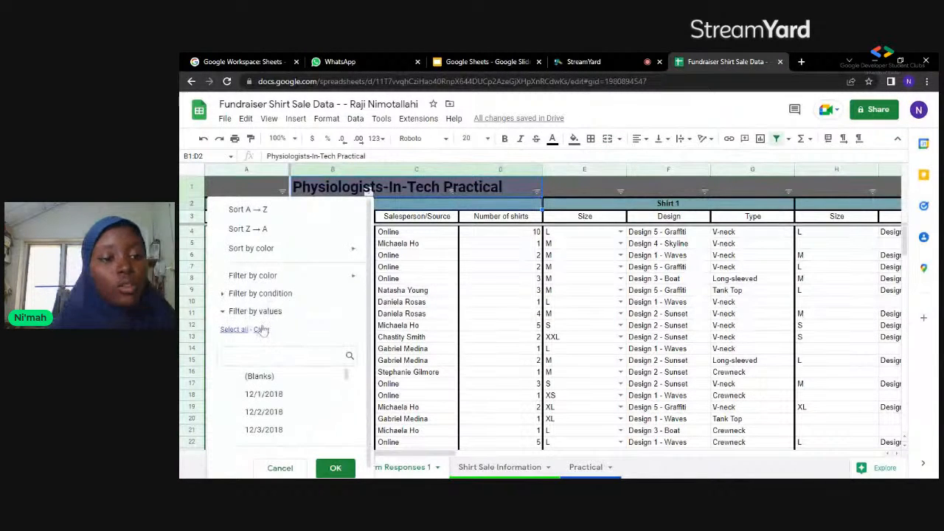
pyautogui.moveTo(317, 276)
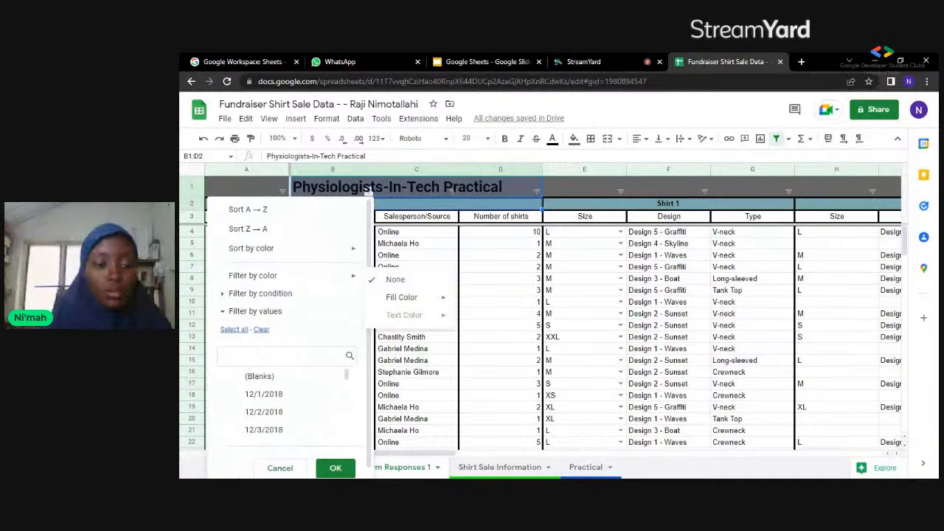
pyautogui.click(270, 295)
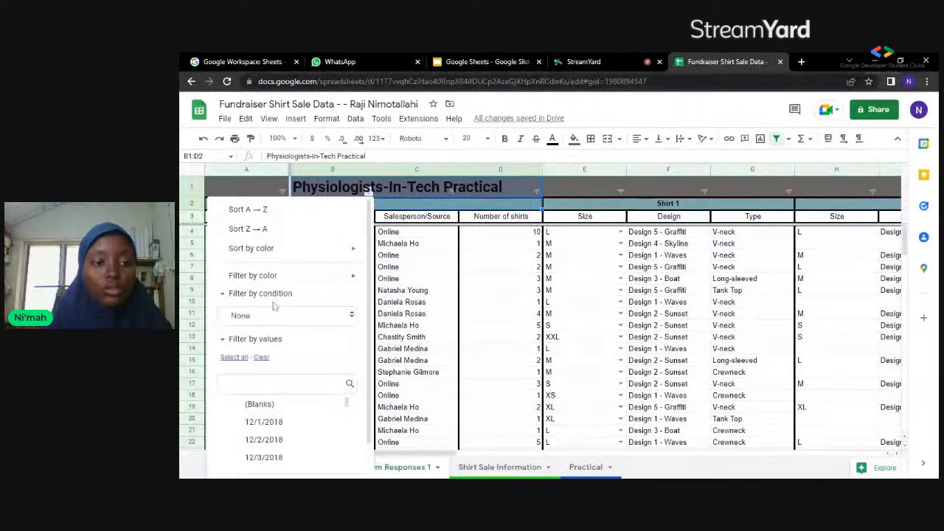
pyautogui.click(279, 315)
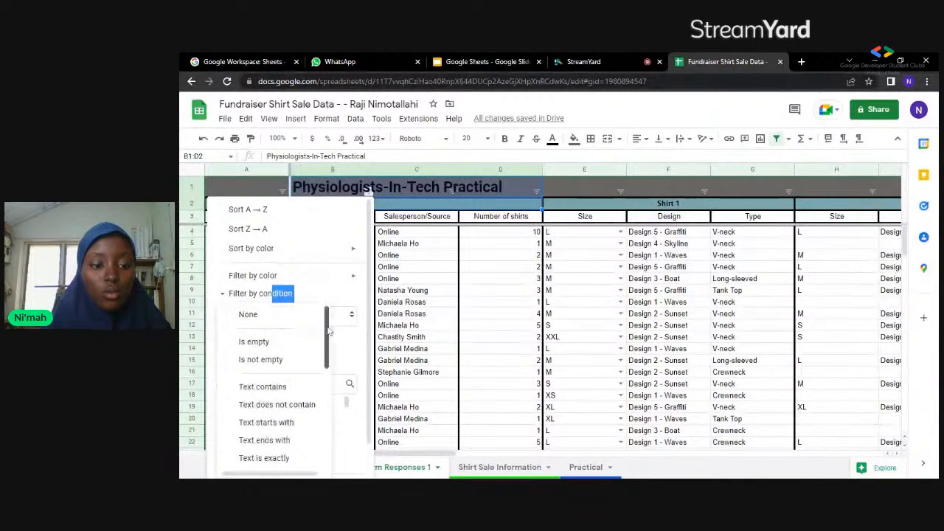
pyautogui.scroll(-3, 329, 355)
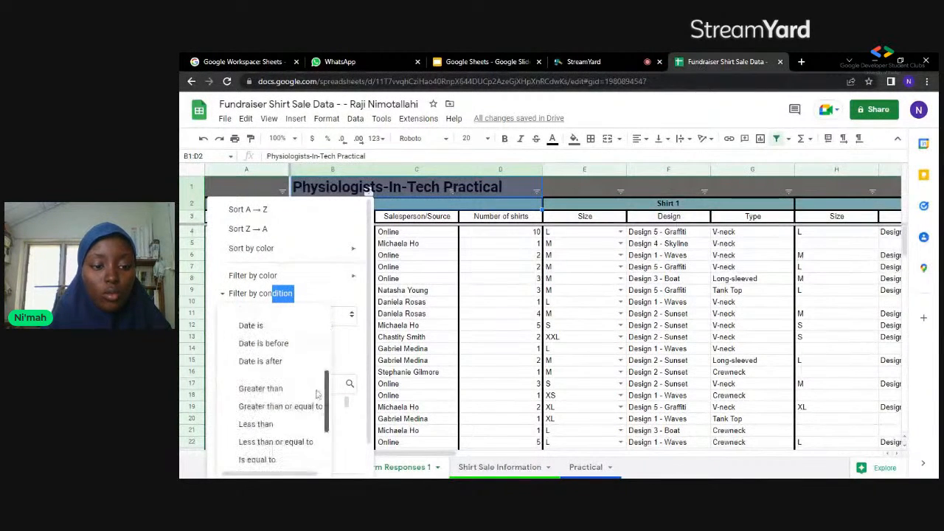
pyautogui.click(281, 349)
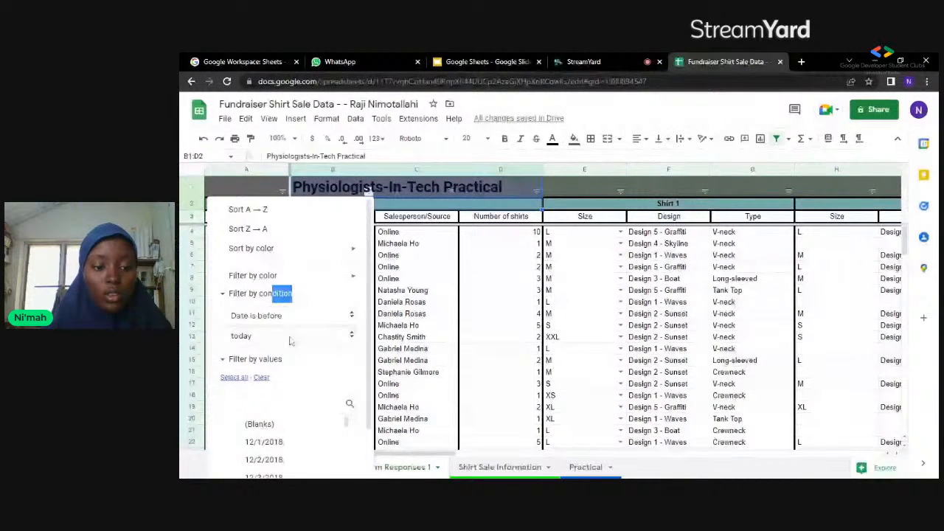
# - Try filtering the Timestamp column to dates before the exact date 12/12/2018, and undo that filter
pyautogui.click(291, 338)
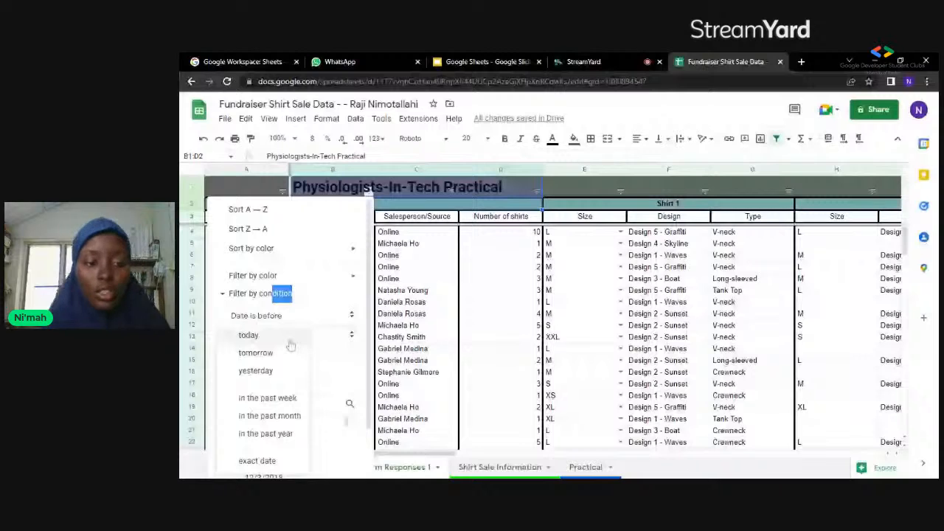
pyautogui.click(257, 460)
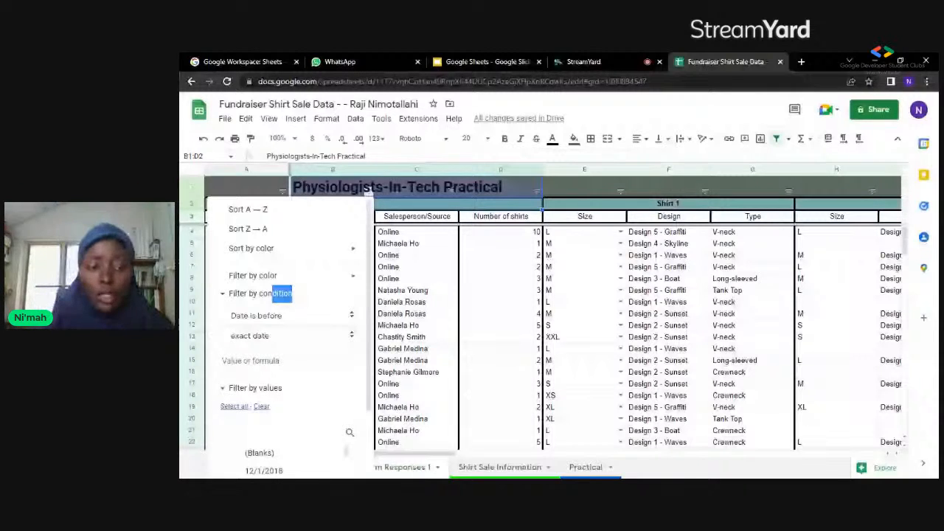
pyautogui.click(287, 361)
pyautogui.write('12/12/')
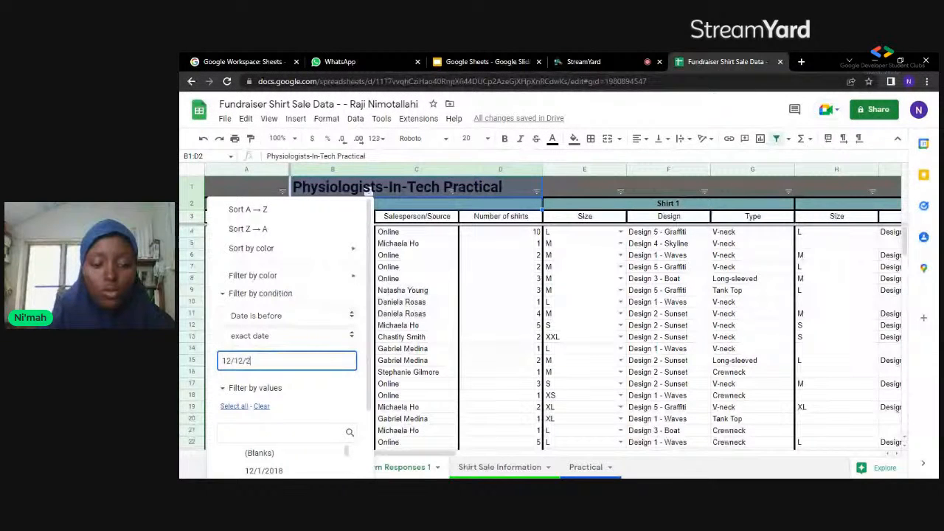
pyautogui.write('2018')
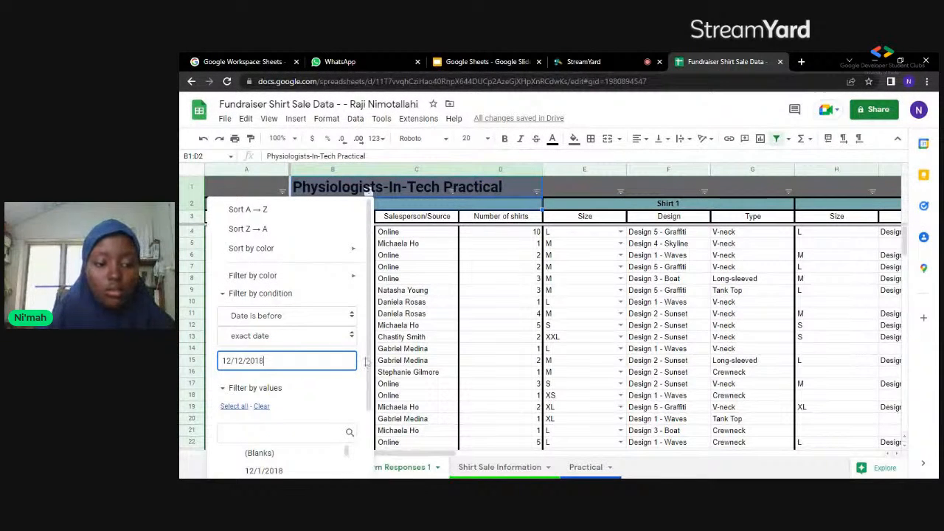
pyautogui.moveTo(371, 371); pyautogui.dragTo(374, 450)
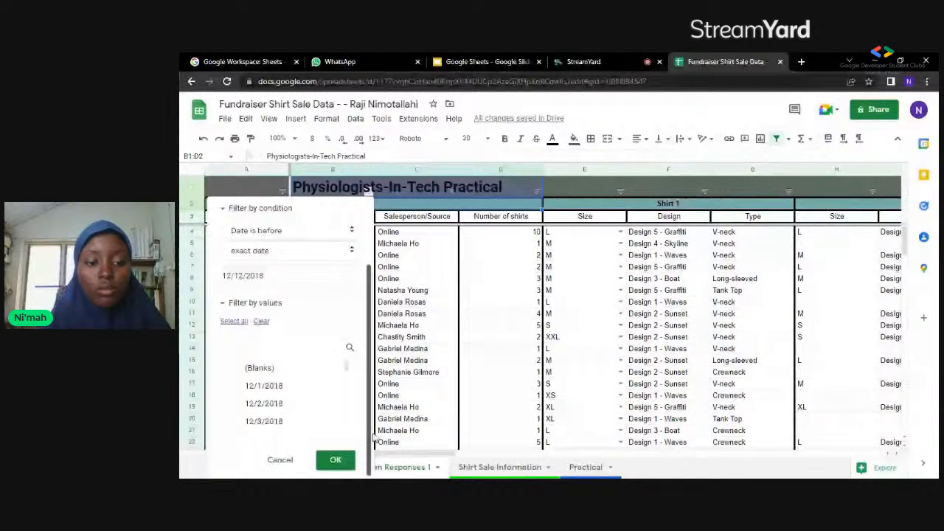
pyautogui.click(331, 460)
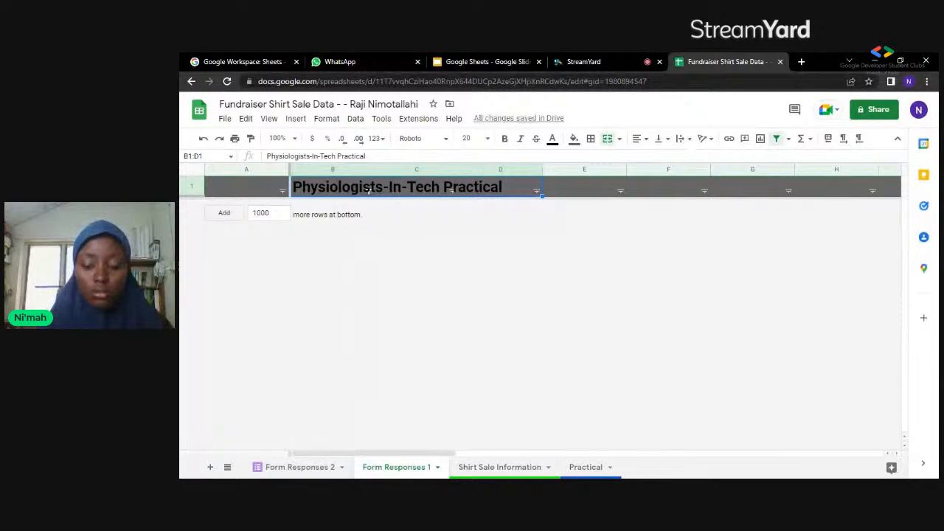
pyautogui.hotkey('ctrl', 'z')
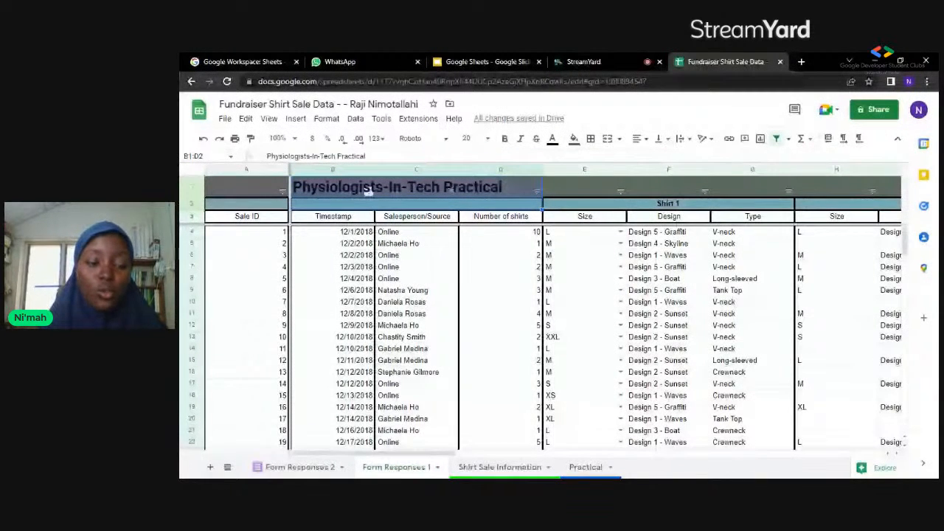
pyautogui.click(369, 192)
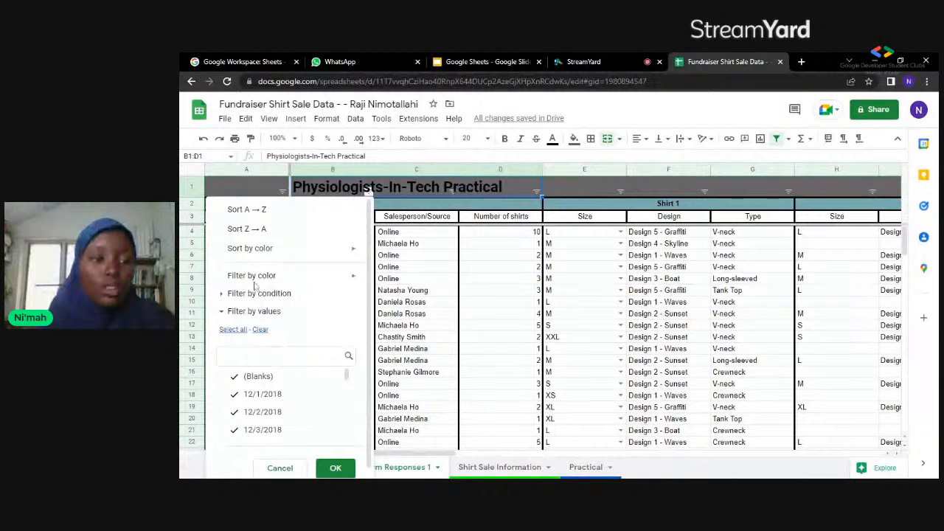
pyautogui.moveTo(268, 330); pyautogui.dragTo(191, 169)
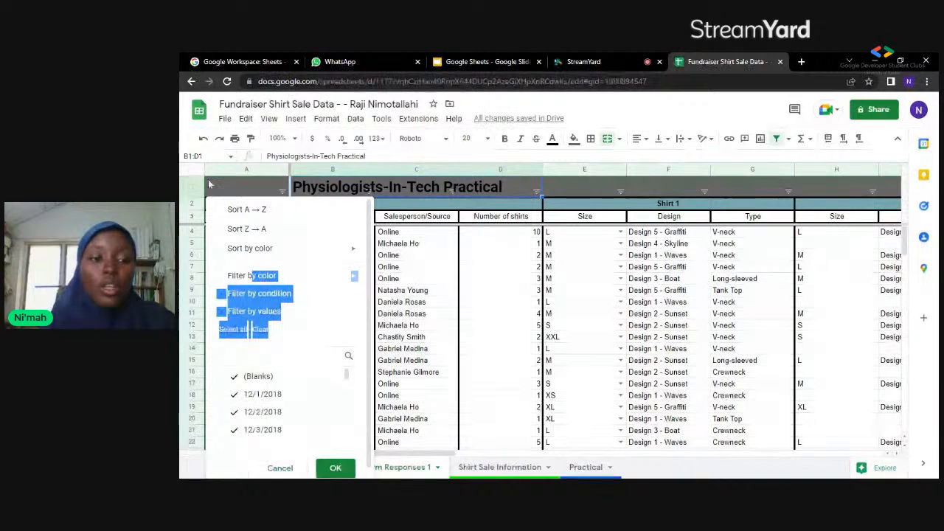
pyautogui.click(304, 315)
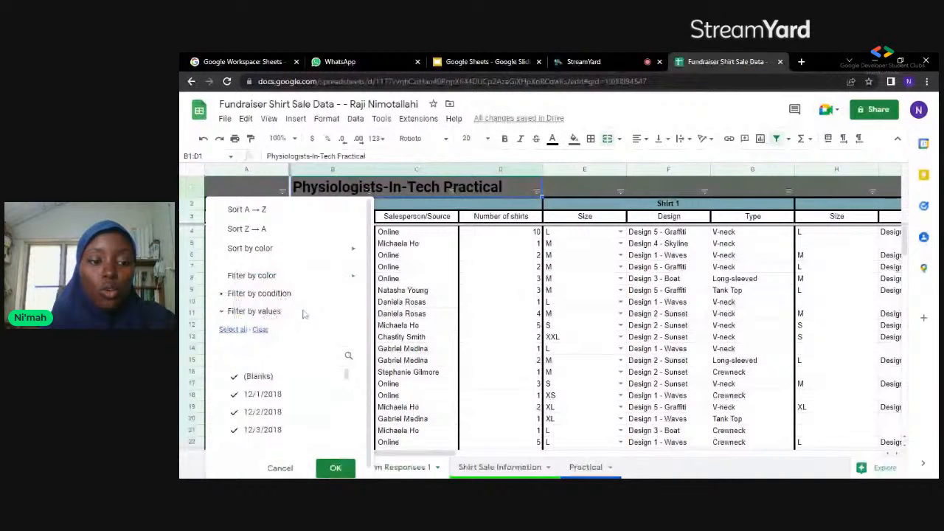
pyautogui.click(270, 189)
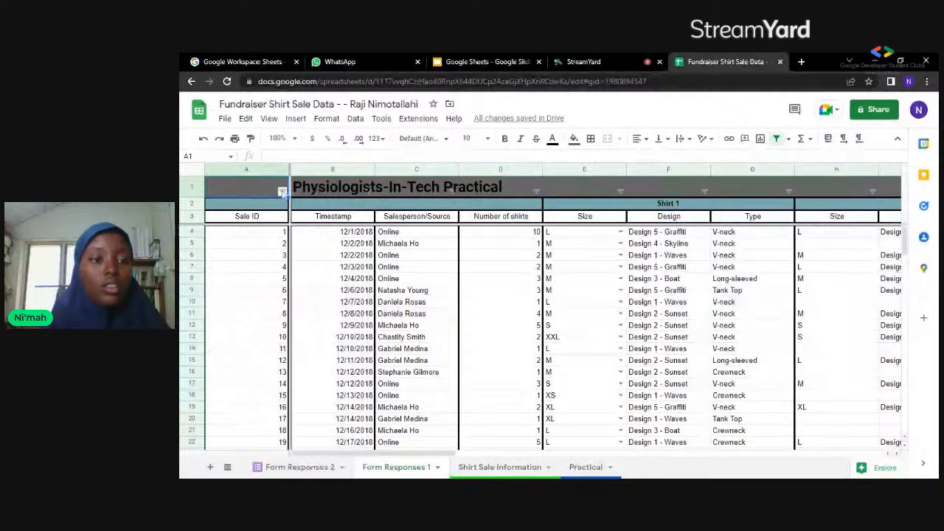
# - Sort the sheet by the Sale ID column in Z to A order
pyautogui.click(282, 193)
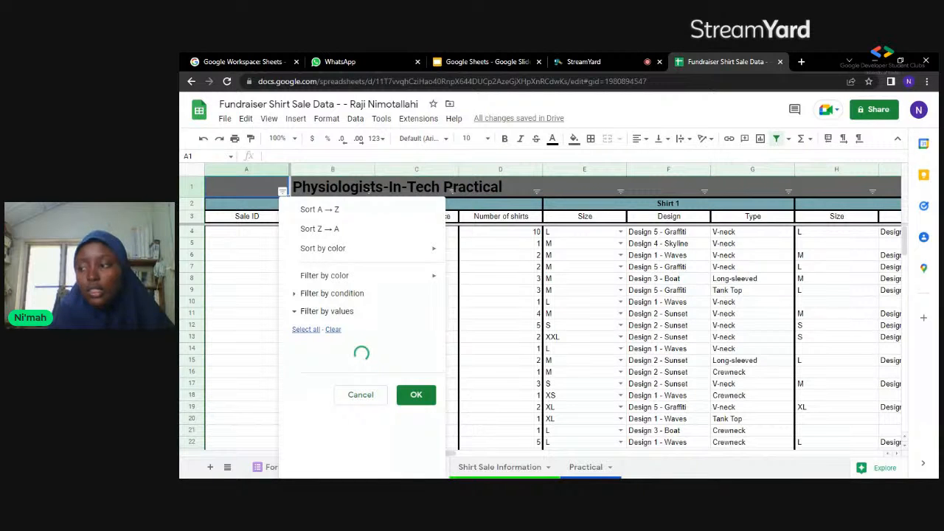
pyautogui.click(320, 229)
pyautogui.click(338, 327)
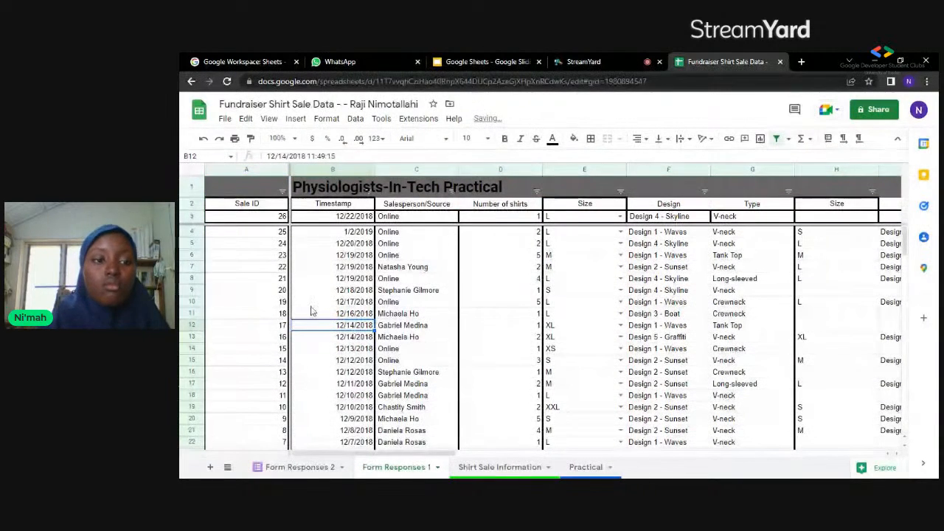
# - Filter the Sale ID column to show only the value 1, and undo that filter
pyautogui.click(283, 192)
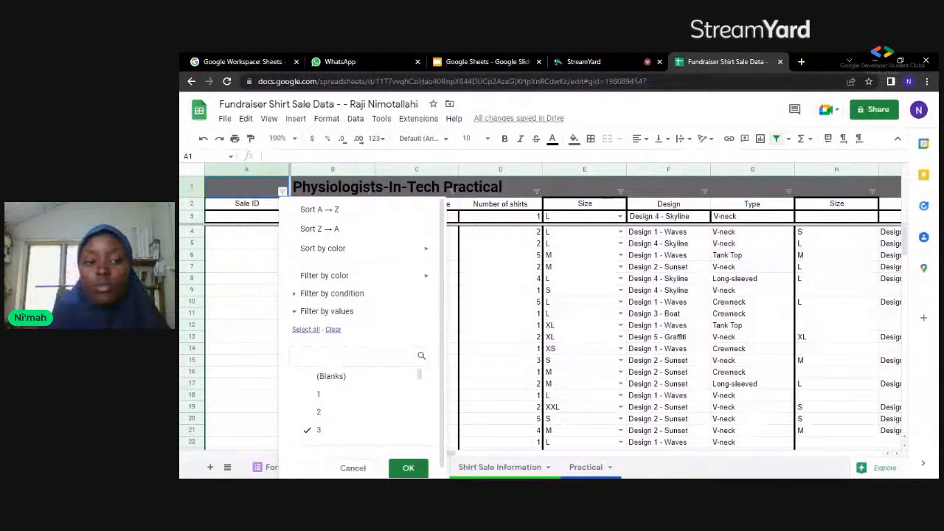
pyautogui.click(334, 330)
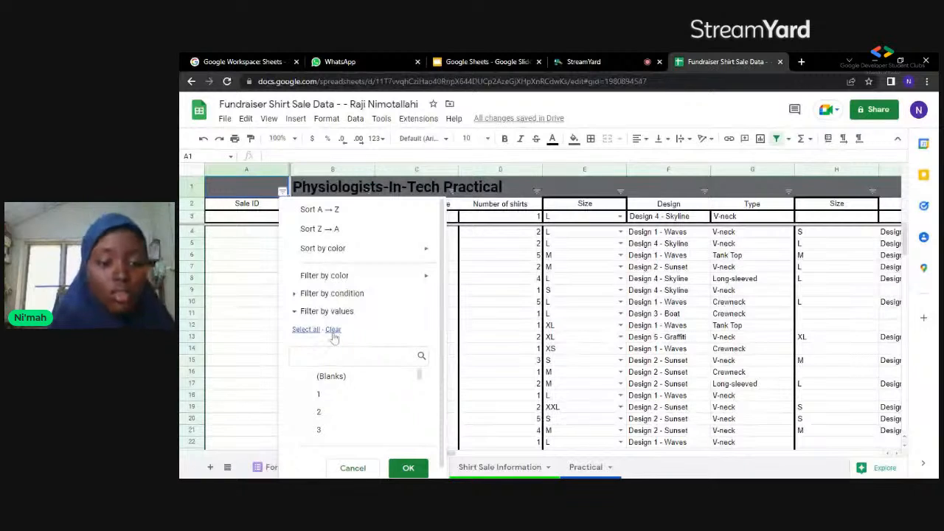
pyautogui.click(325, 397)
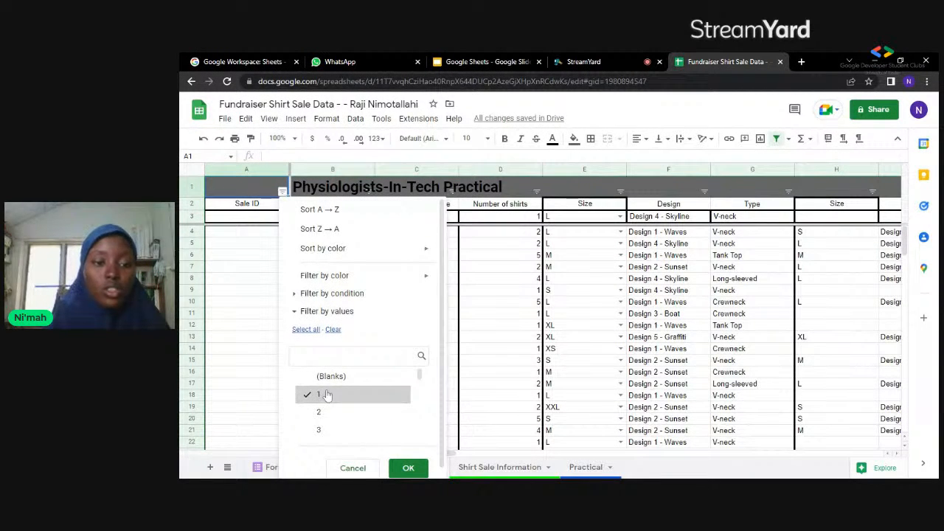
pyautogui.click(411, 472)
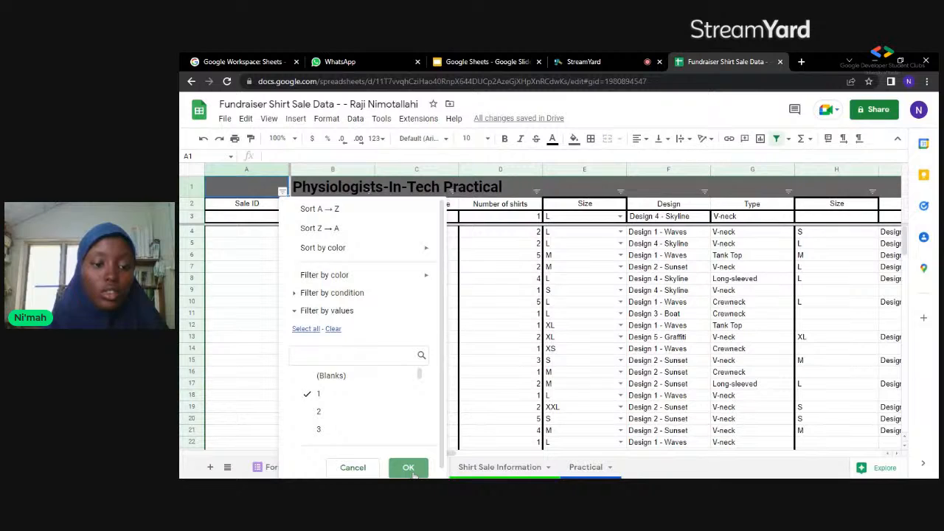
pyautogui.click(411, 470)
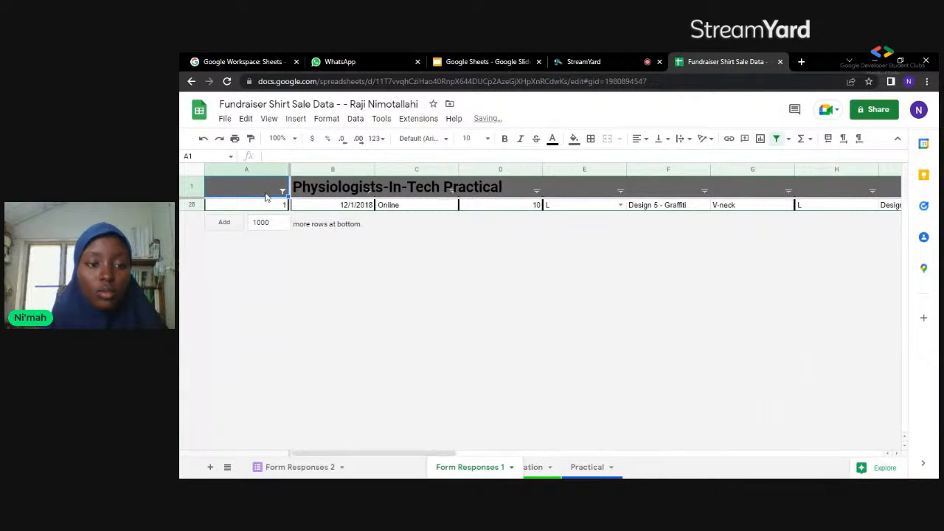
pyautogui.click(528, 206)
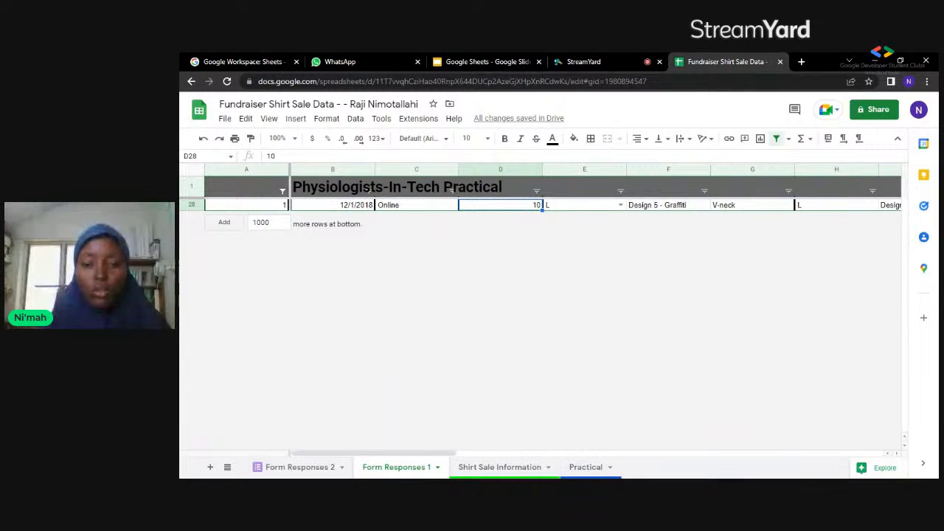
pyautogui.hotkey('ctrl', 'z')
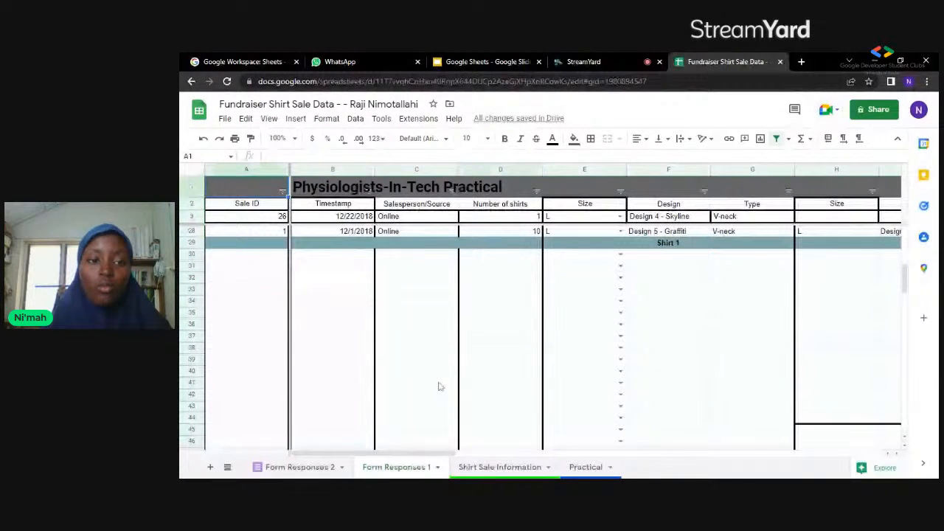
pyautogui.moveTo(438, 384); pyautogui.dragTo(299, 277)
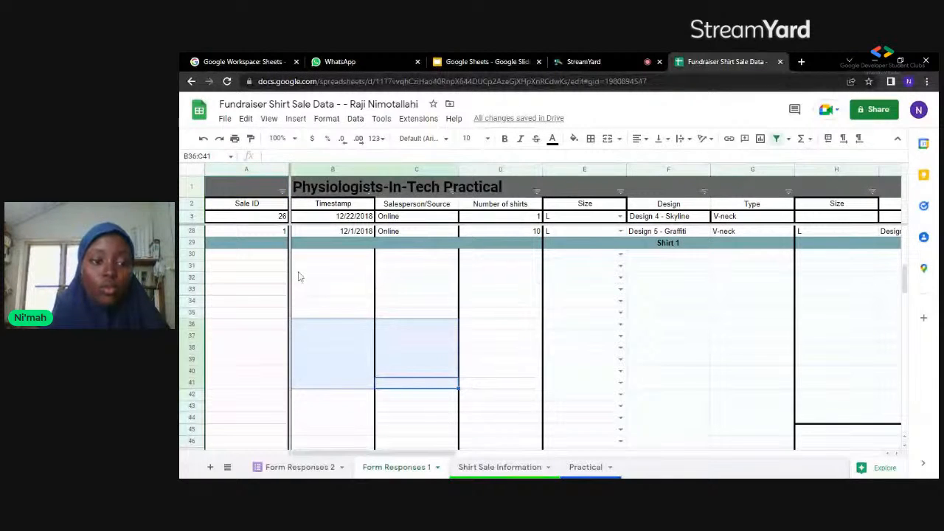
pyautogui.hotkey('ctrl', 'Home')
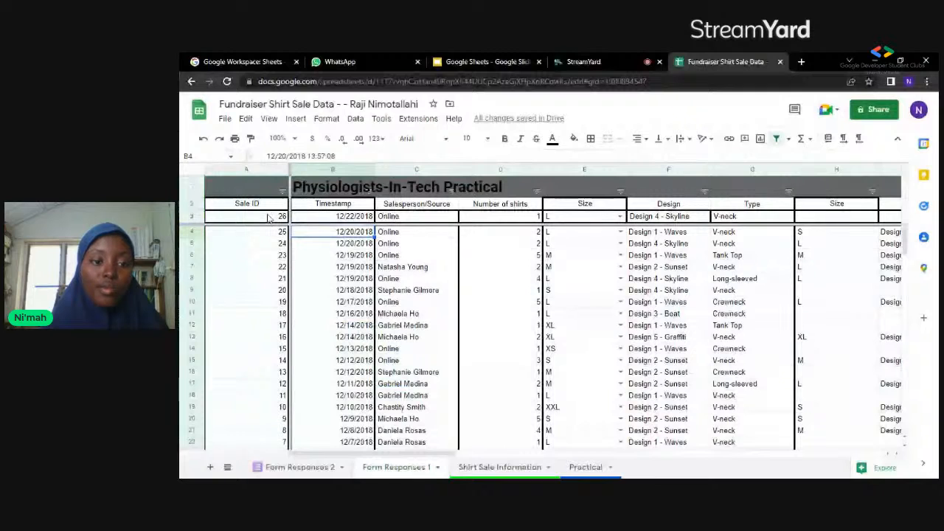
# - Sort the sheet A to Z by Sale ID and filter the Salesperson/Source column to show only Online
pyautogui.click(283, 191)
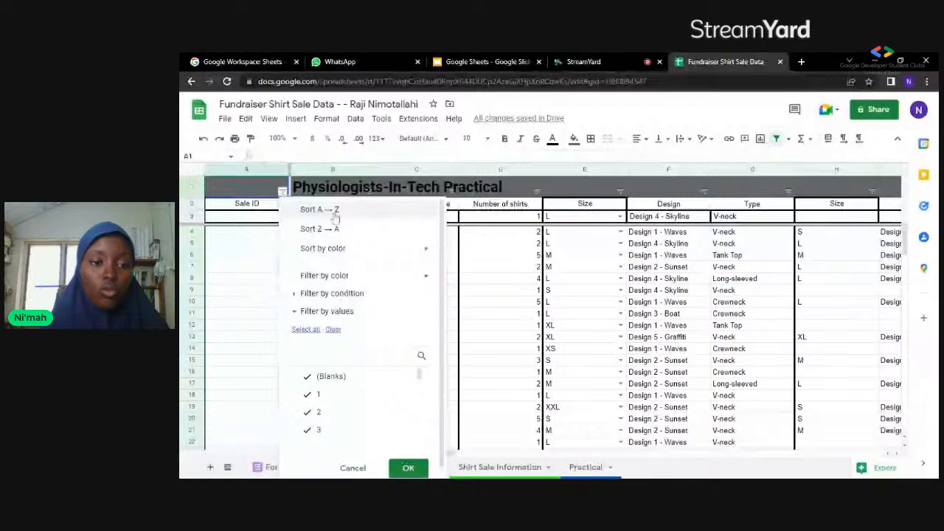
pyautogui.click(319, 210)
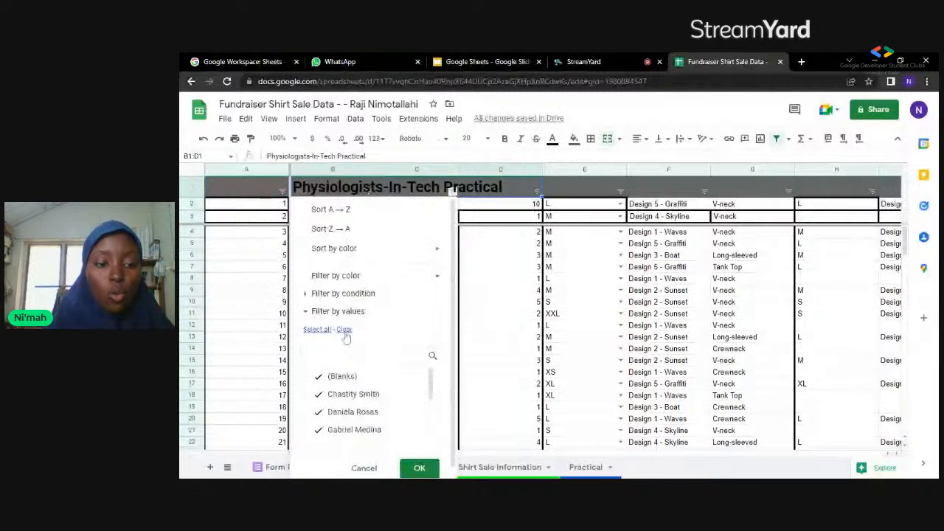
pyautogui.click(350, 330)
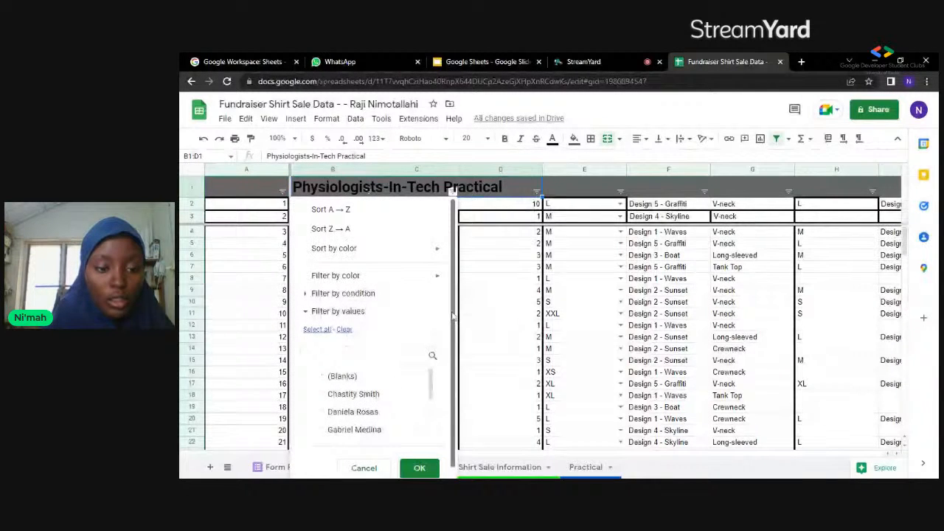
pyautogui.scroll(-1, 349, 367)
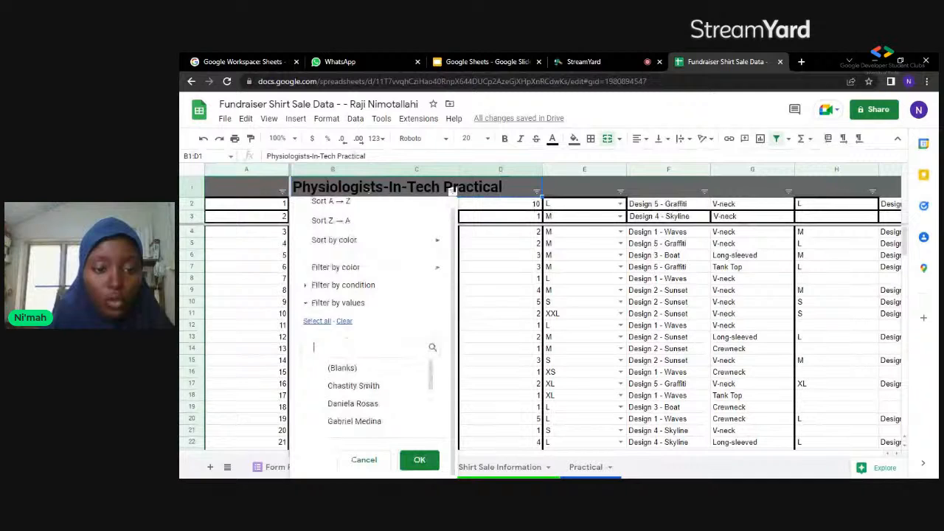
pyautogui.write('on')
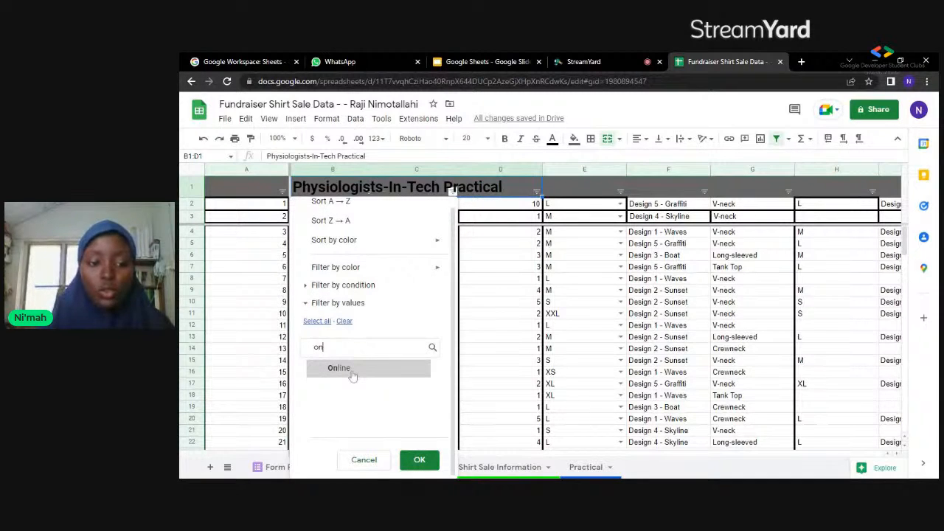
pyautogui.click(353, 376)
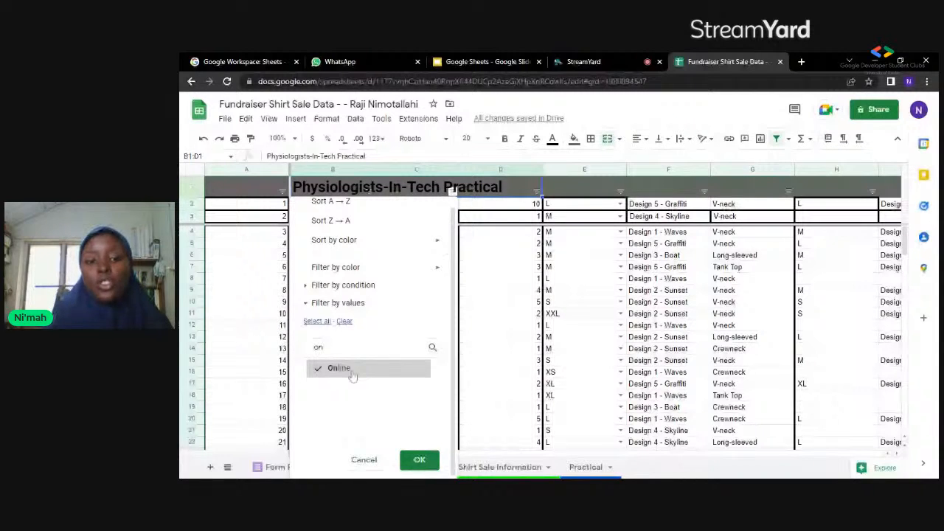
pyautogui.click(419, 459)
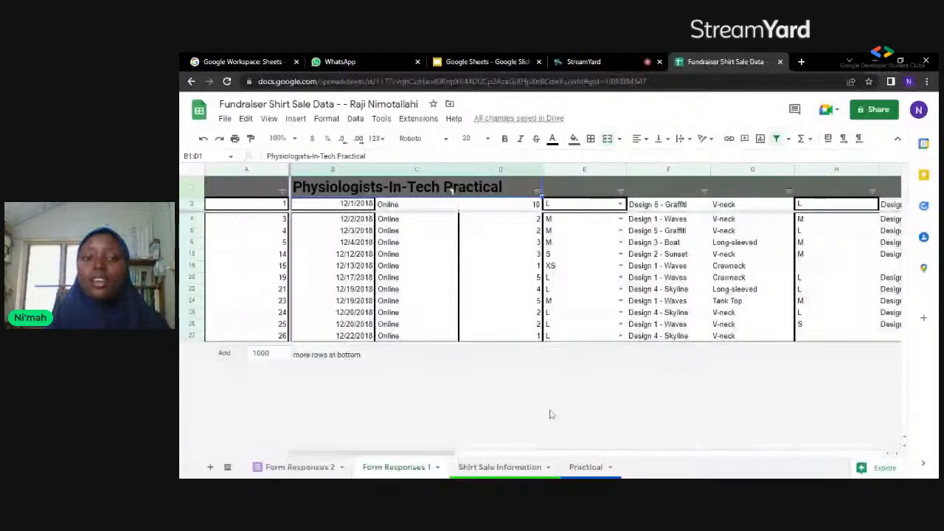
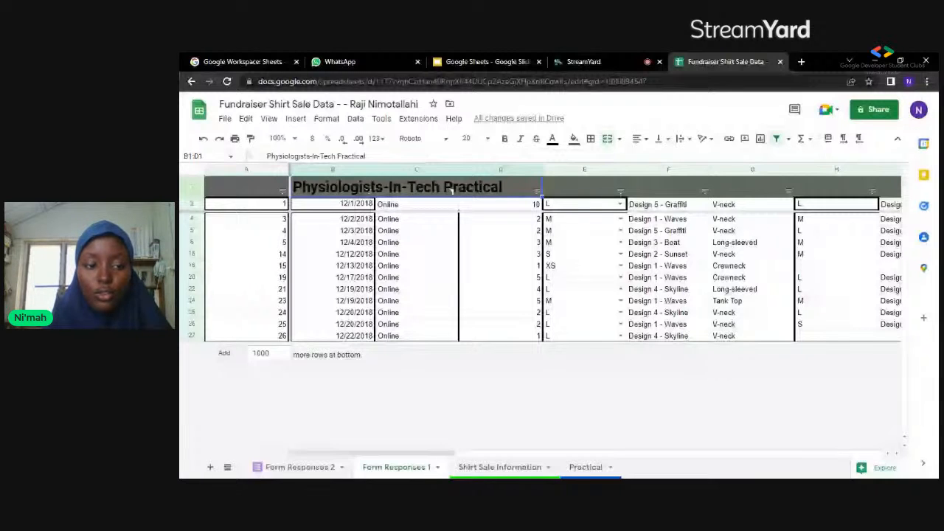
# - Undo the Online filter and both Sale ID sorts
pyautogui.hotkey('ctrl', 'z')
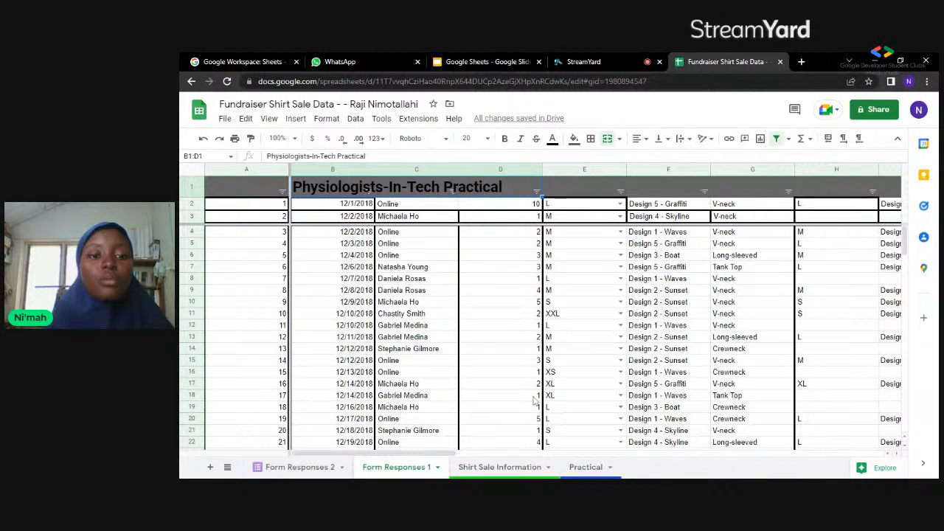
pyautogui.moveTo(546, 405); pyautogui.dragTo(534, 399)
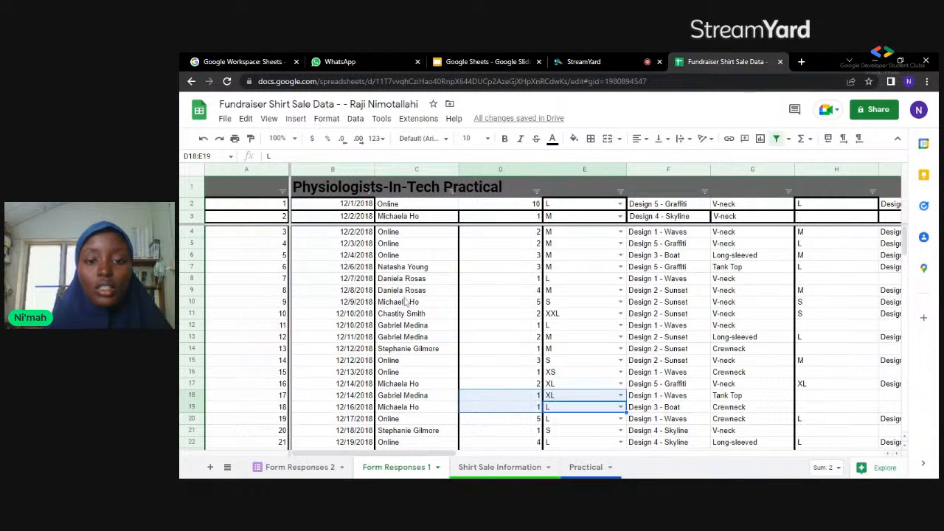
pyautogui.moveTo(405, 302); pyautogui.dragTo(403, 285)
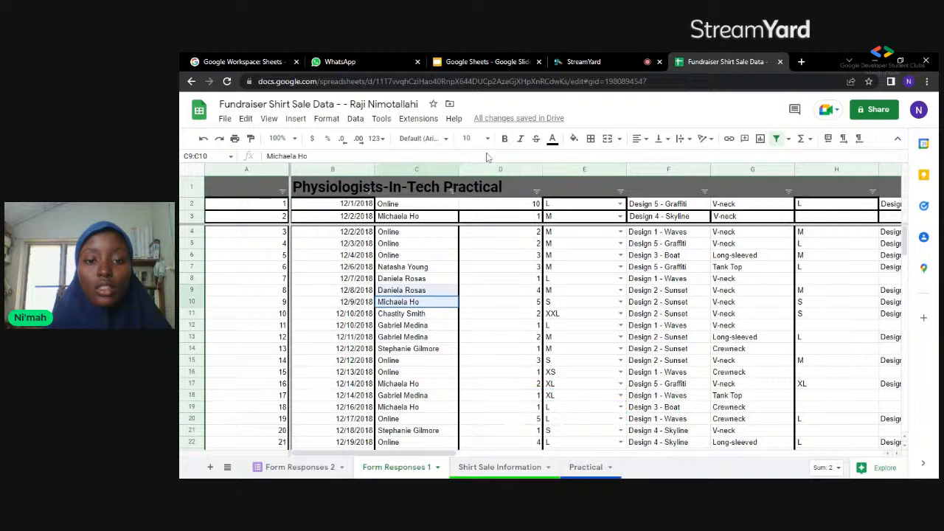
pyautogui.hotkey('shift', 'Up')
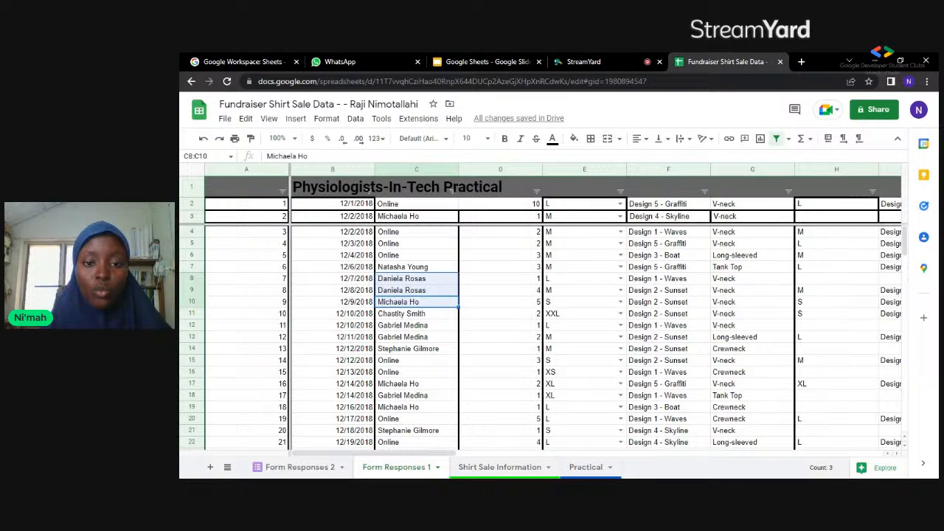
pyautogui.hotkey('ctrl', 'z')
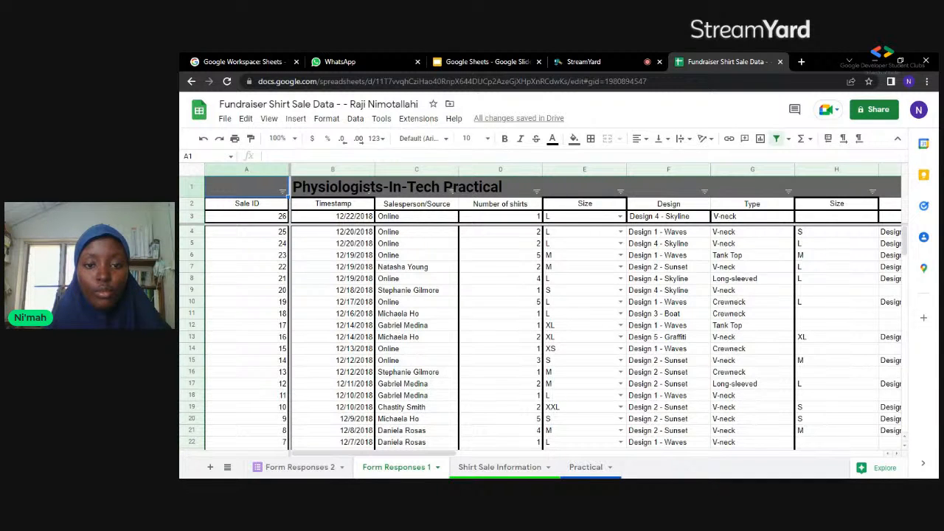
pyautogui.hotkey('ctrl', 'z')
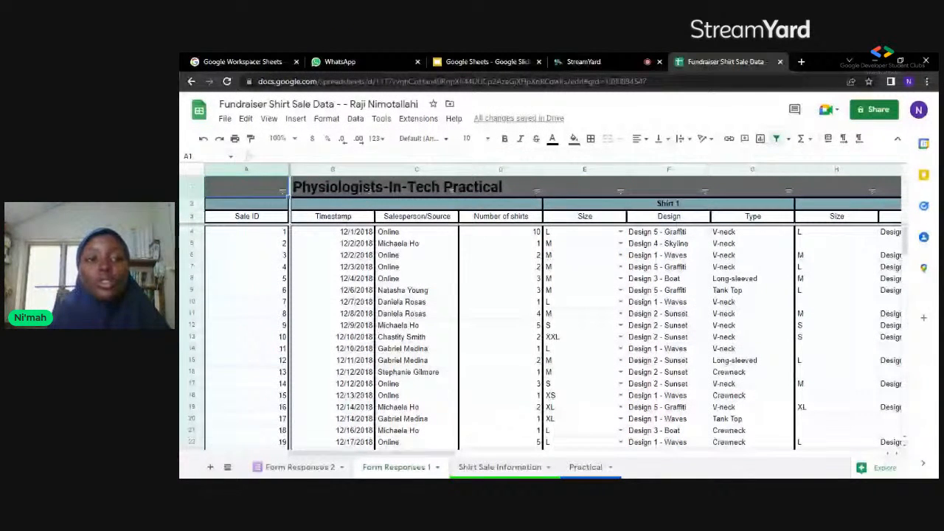
# - Switch to the Google Sheets slide presentation and review the outline of topics on filters, SUM, charts and COUNTIF
pyautogui.click(517, 62)
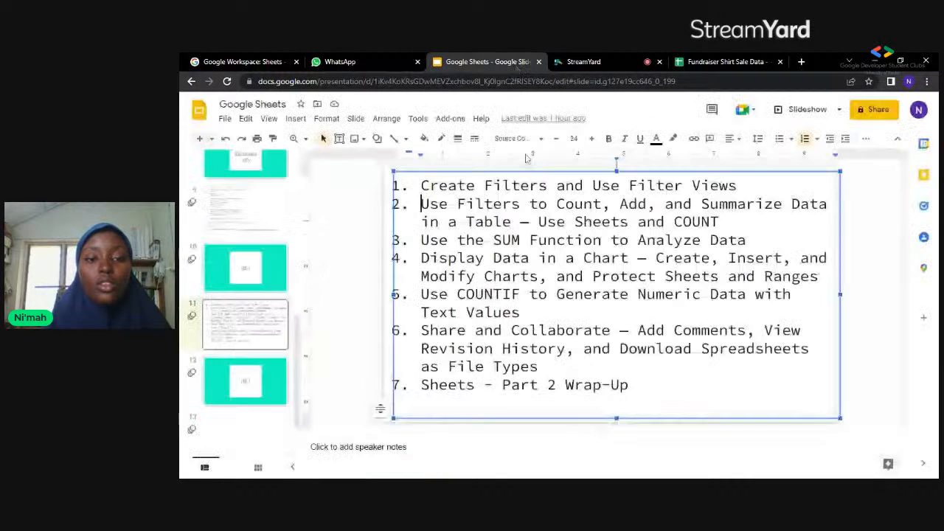
pyautogui.click(538, 62)
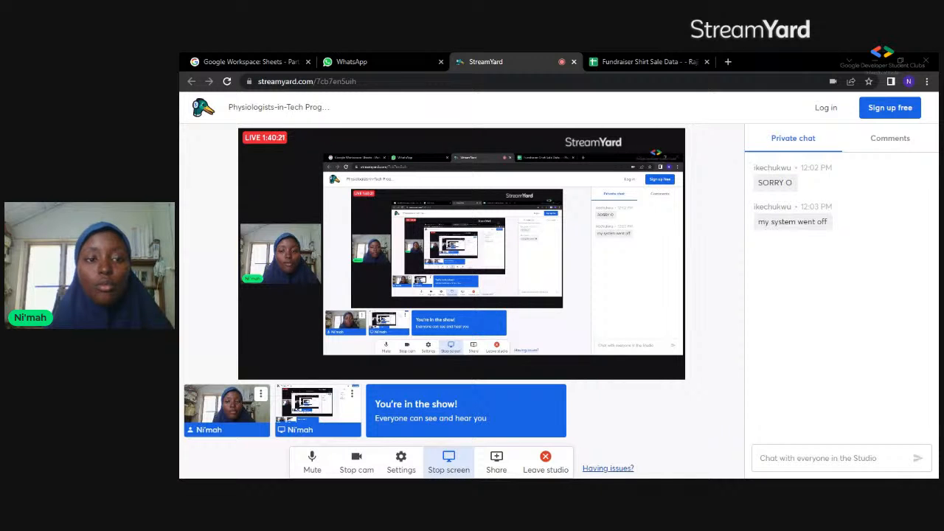
pyautogui.moveTo(265, 62); pyautogui.dragTo(429, 64)
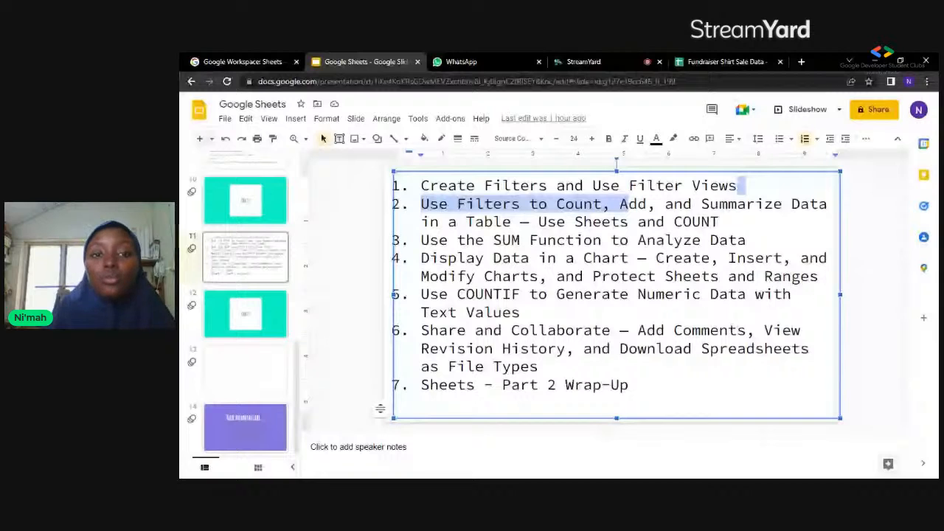
pyautogui.moveTo(493, 259); pyautogui.dragTo(494, 240)
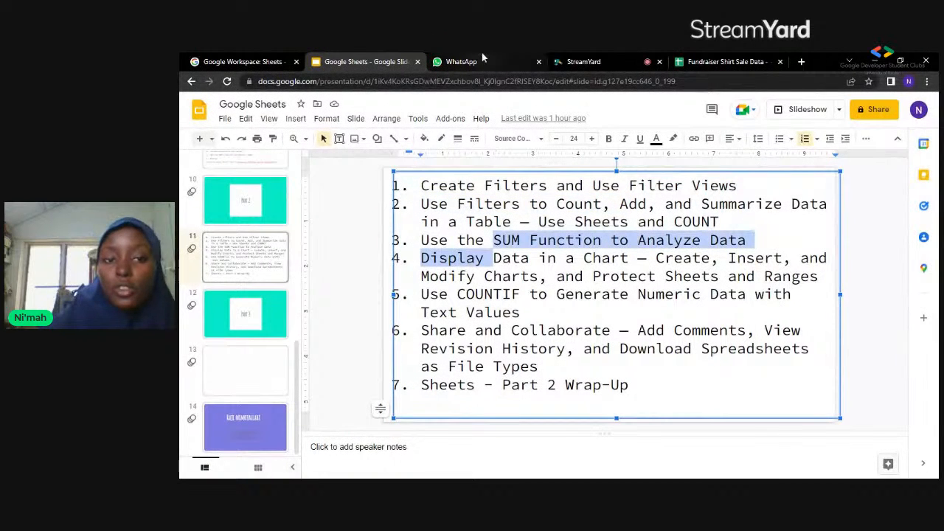
# - Switch back to the Fundraiser Shirt Sale Data spreadsheet and remove the filter from the Form Responses 1 sheet
pyautogui.click(719, 62)
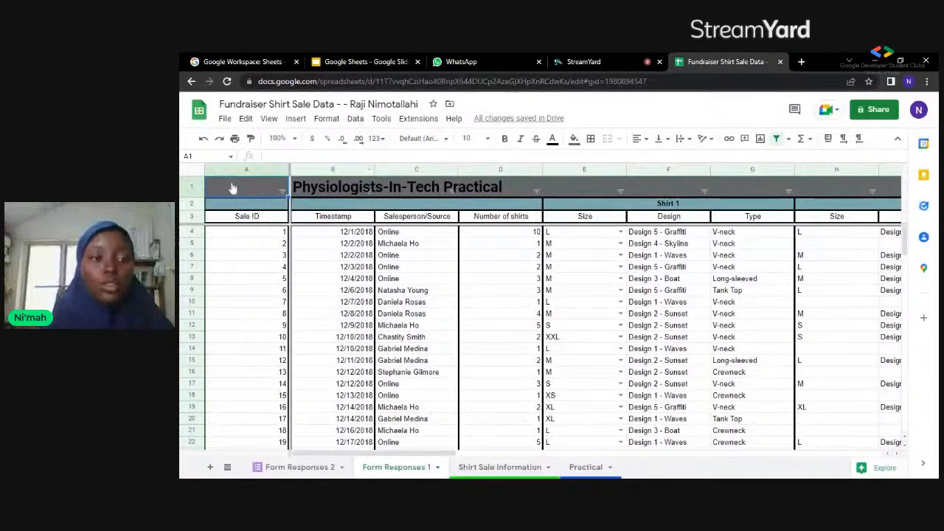
pyautogui.click(198, 172)
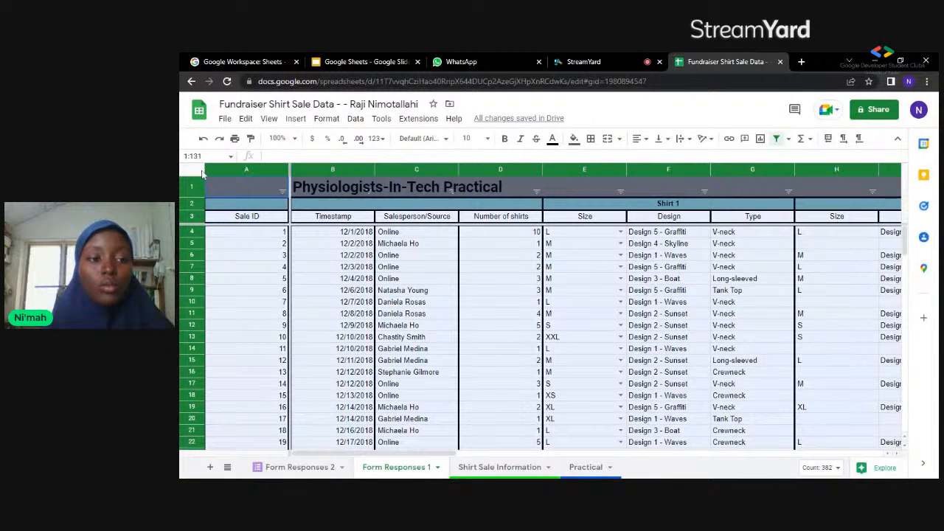
pyautogui.click(355, 121)
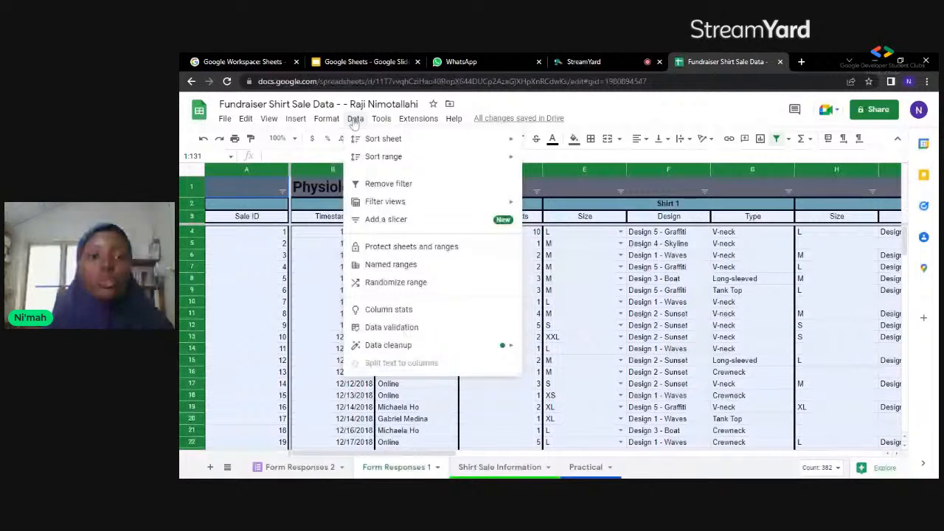
pyautogui.click(391, 184)
pyautogui.click(391, 185)
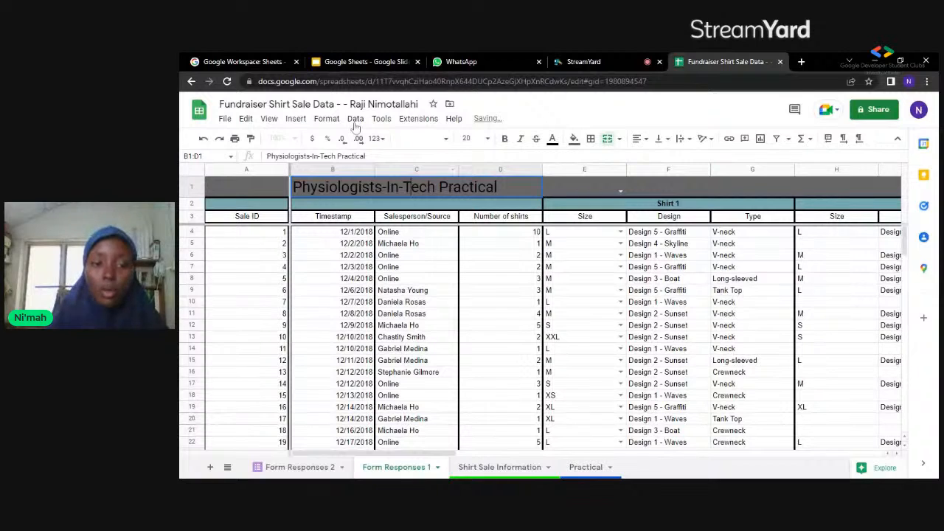
# - Create a filter on the merged title cell, and create a new filter view for the Sale ID column
pyautogui.click(355, 122)
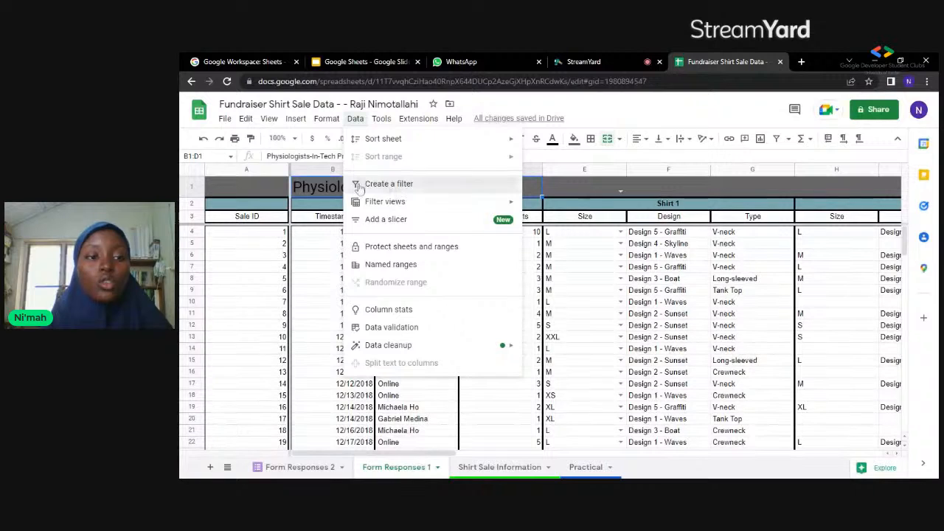
pyautogui.click(185, 176)
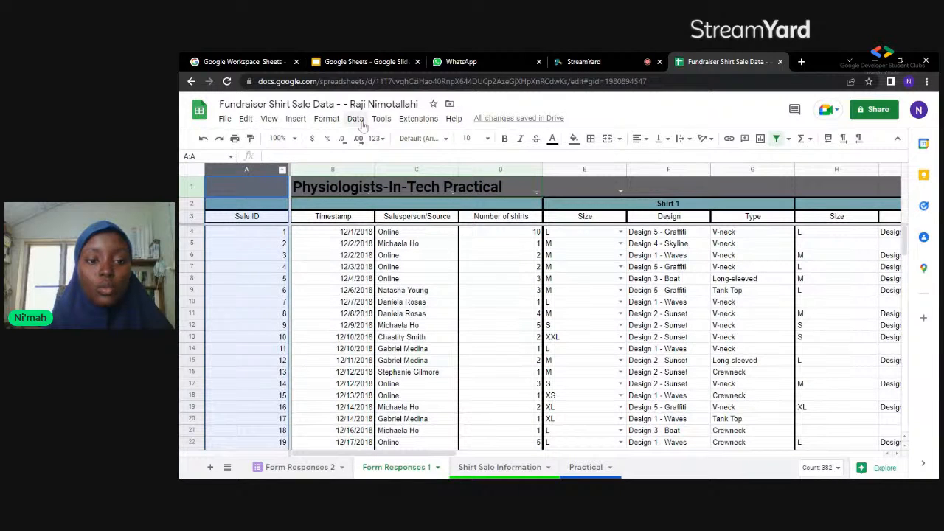
pyautogui.click(357, 119)
pyautogui.moveTo(408, 201)
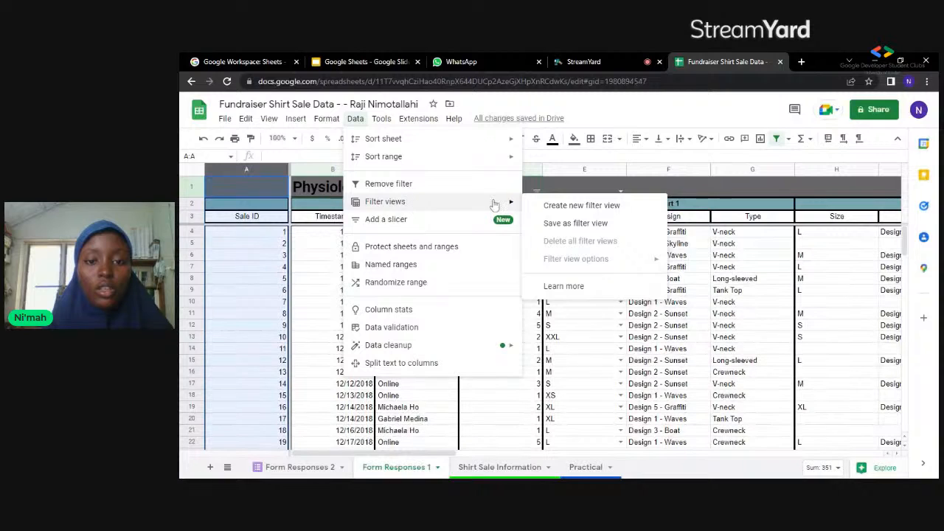
pyautogui.click(558, 209)
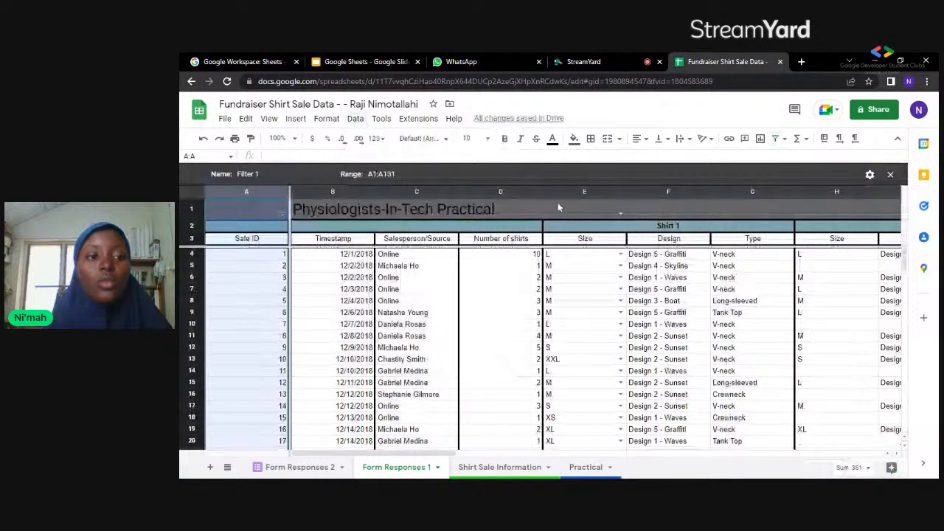
# - Name the new filter view Online Sales
pyautogui.click(266, 176)
pyautogui.press('BackSpace')
pyautogui.press('BackSpace')
pyautogui.press('BackSpace')
pyautogui.press('BackSpace')
pyautogui.press('BackSpace')
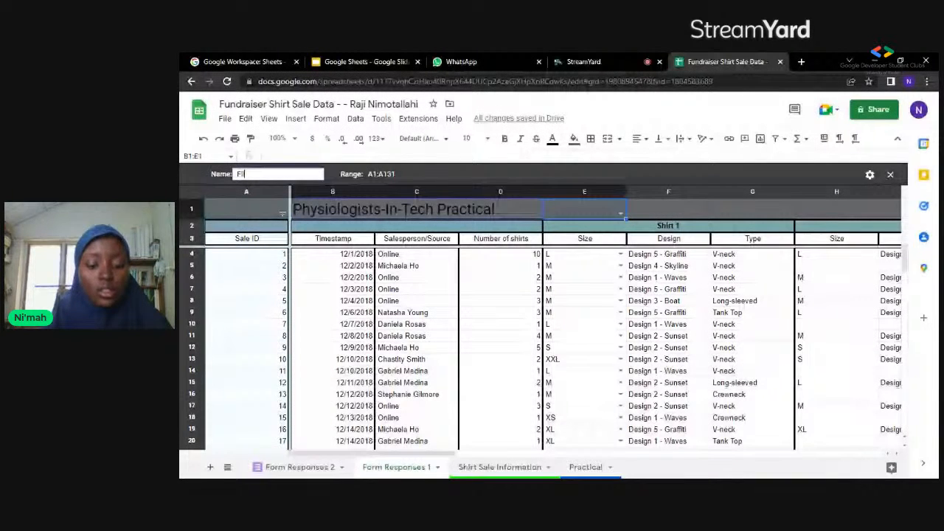
pyautogui.press('BackSpace')
pyautogui.press('BackSpace')
pyautogui.write('Onl')
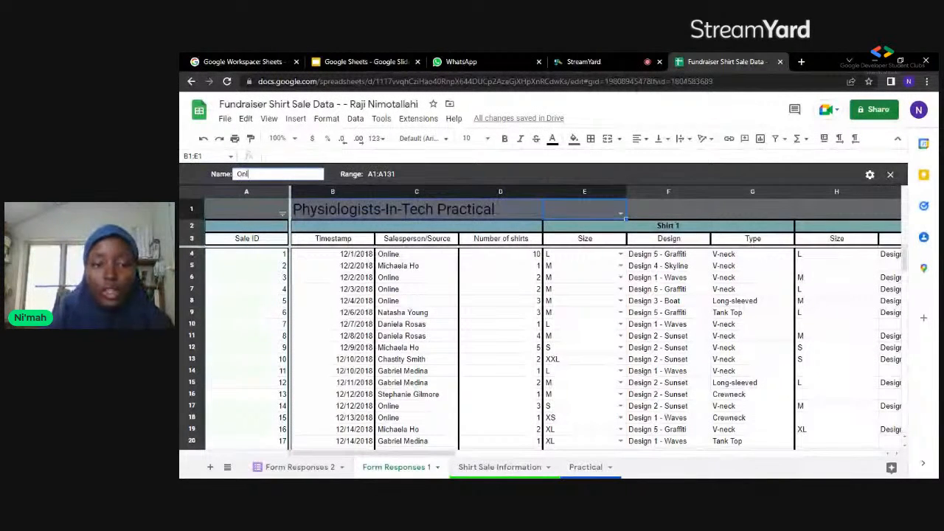
pyautogui.write('ine')
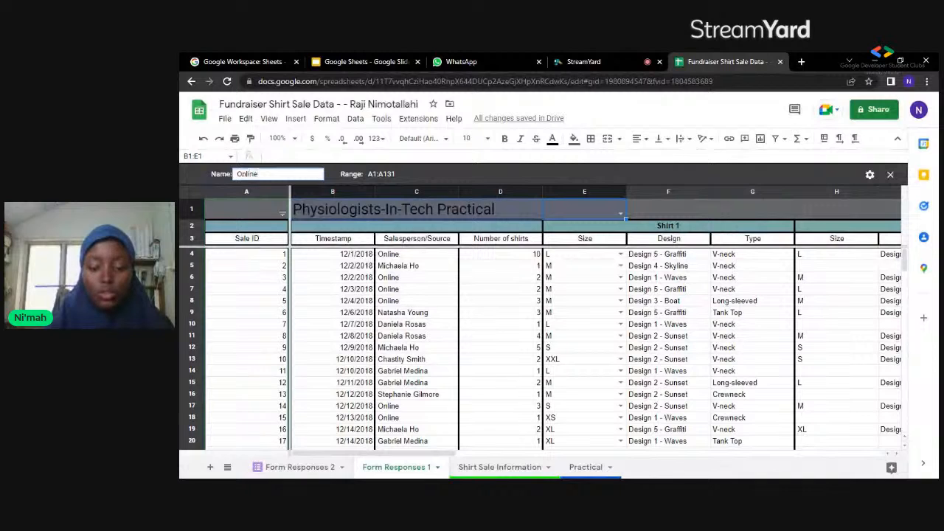
pyautogui.write(' Sale')
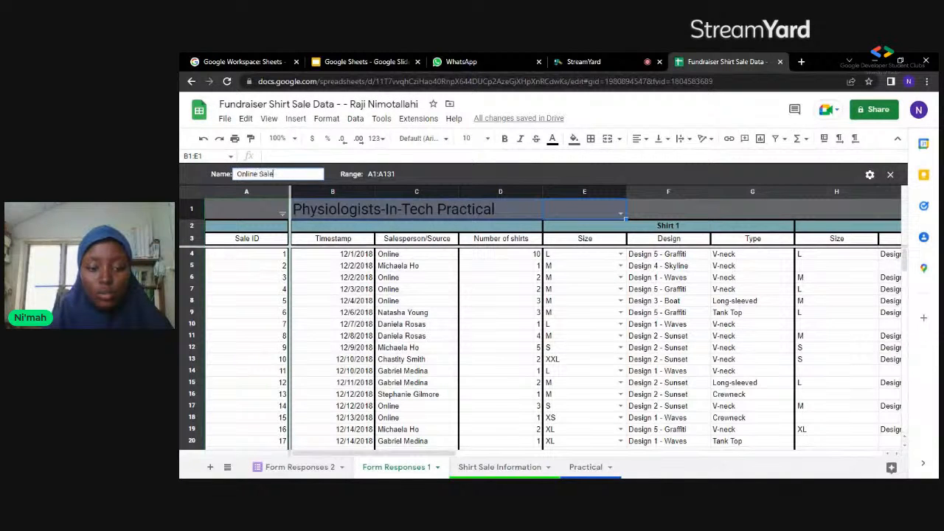
pyautogui.write('s')
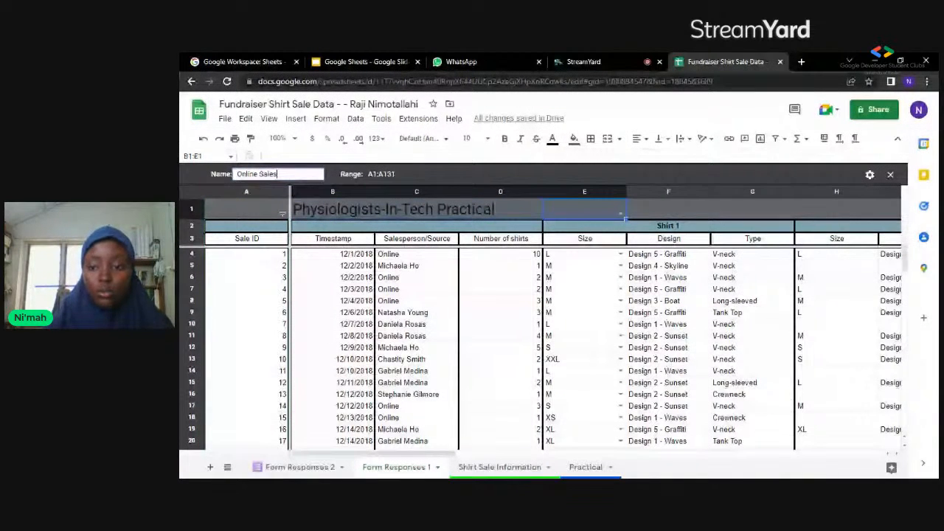
pyautogui.press('Return')
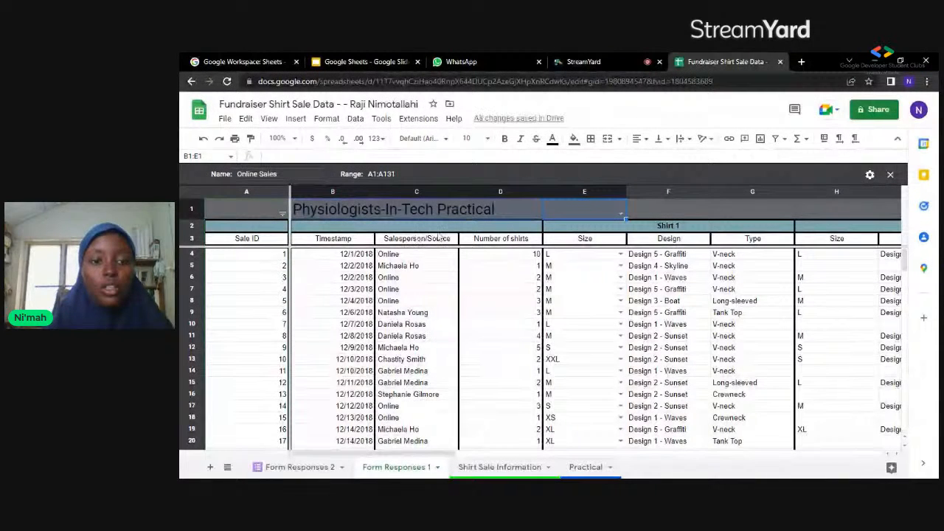
pyautogui.click(451, 200)
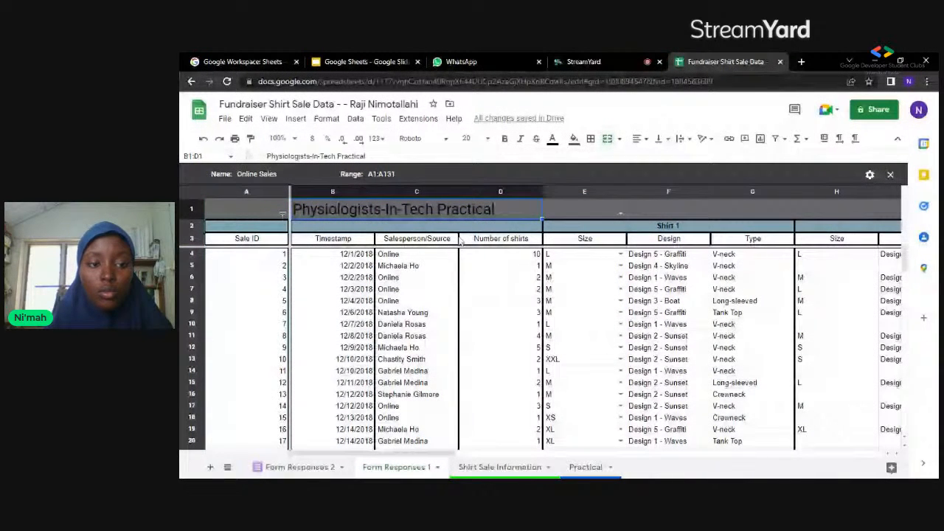
pyautogui.click(283, 215)
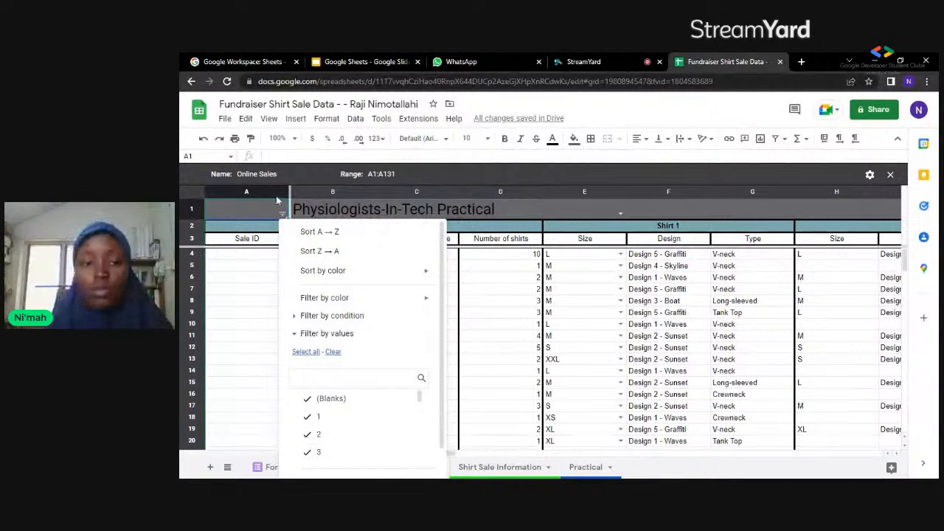
pyautogui.click(303, 209)
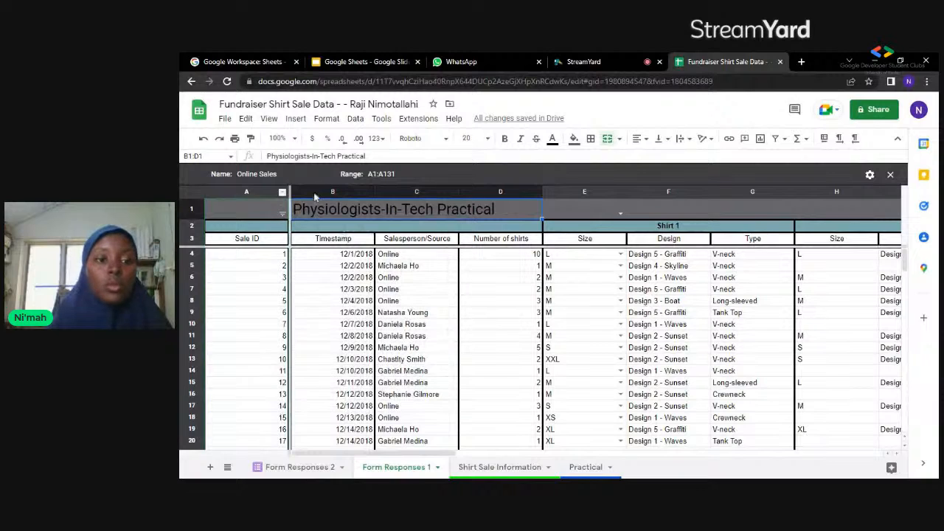
# - Rename the filter view as Sale ID 1
pyautogui.click(279, 174)
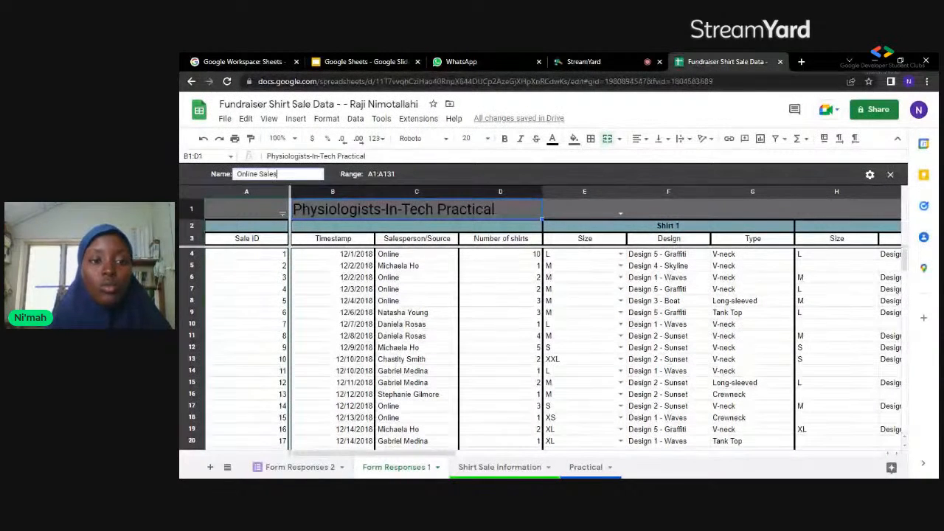
pyautogui.press('BackSpace')
pyautogui.press('BackSpace')
pyautogui.press('BackSpace')
pyautogui.press('BackSpace')
pyautogui.press('BackSpace')
pyautogui.press('BackSpace')
pyautogui.press('BackSpace')
pyautogui.press('BackSpace')
pyautogui.press('BackSpace')
pyautogui.press('BackSpace')
pyautogui.press('BackSpace')
pyautogui.press('BackSpace')
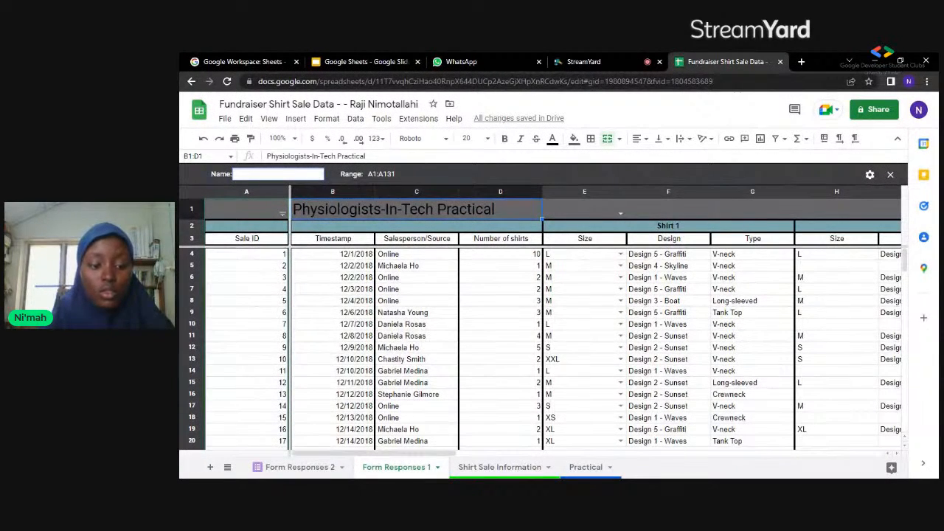
pyautogui.write('Sale ')
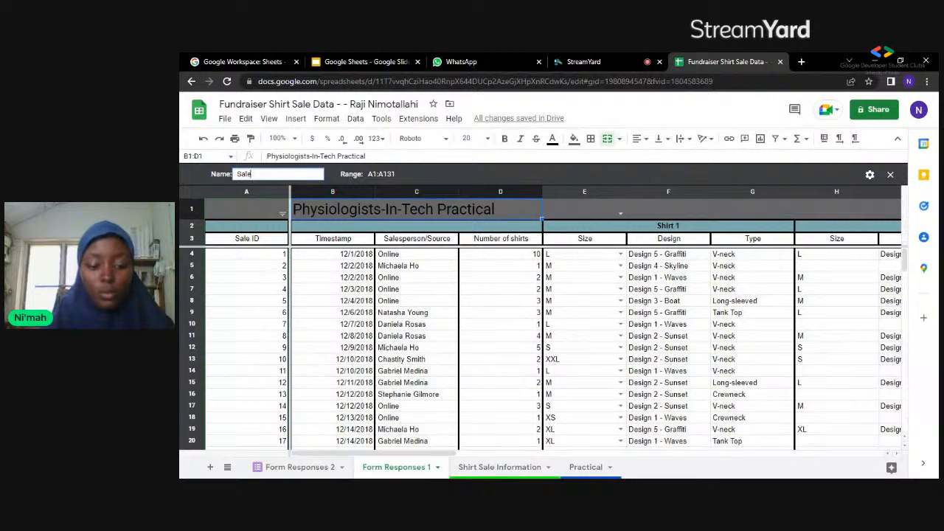
pyautogui.write('ID')
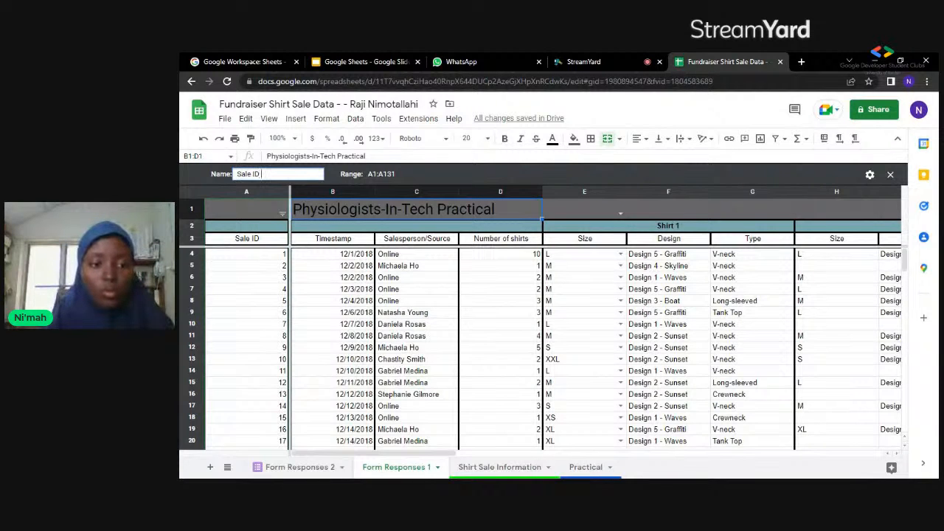
pyautogui.write(' 1')
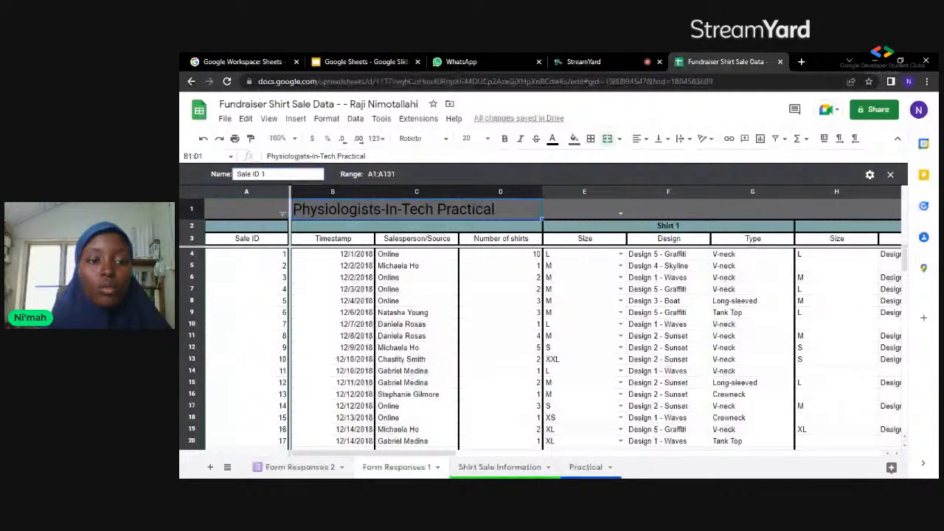
# - Sort the Sale ID column in the filter view A to Z, and re-sort it Z to A
pyautogui.click(283, 214)
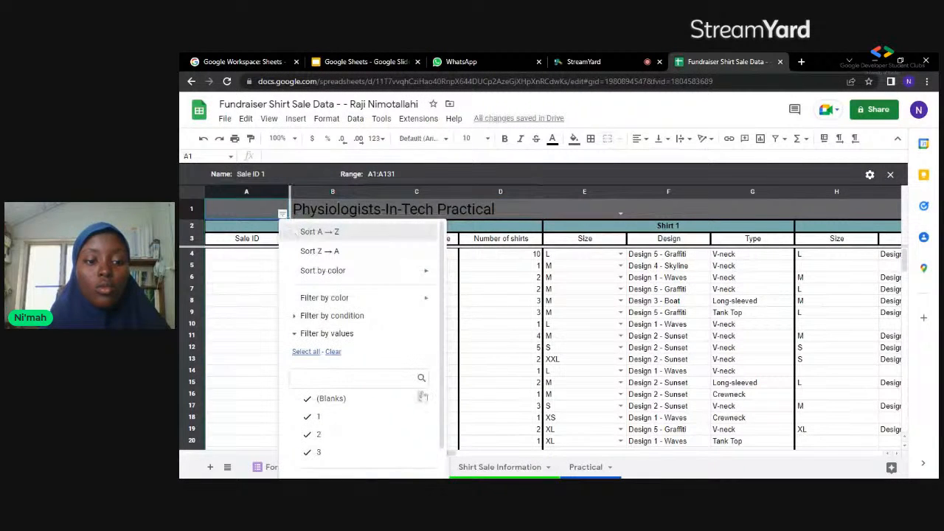
pyautogui.moveTo(423, 396); pyautogui.dragTo(421, 404)
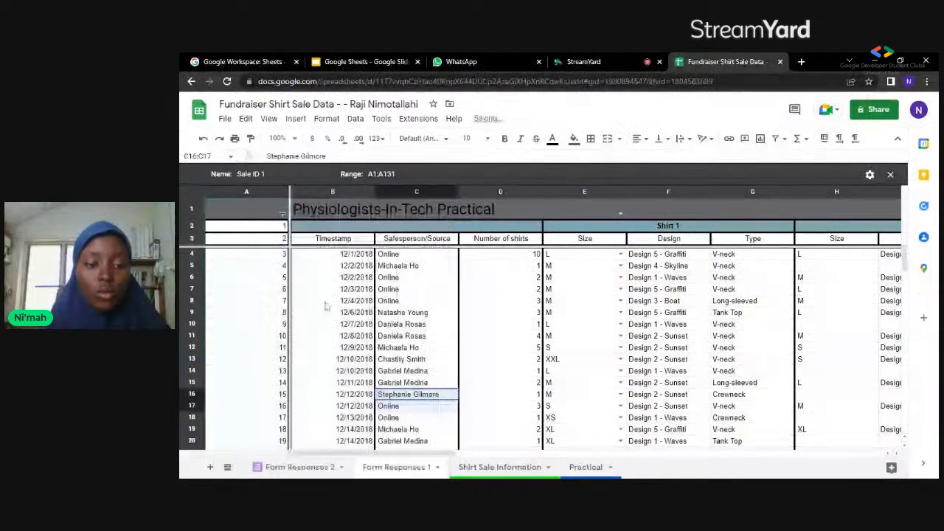
pyautogui.click(283, 214)
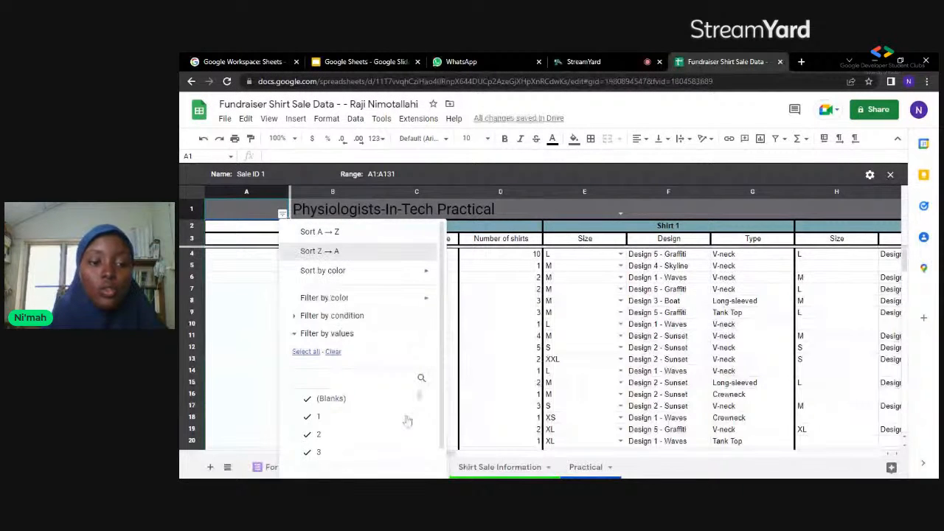
pyautogui.click(419, 397)
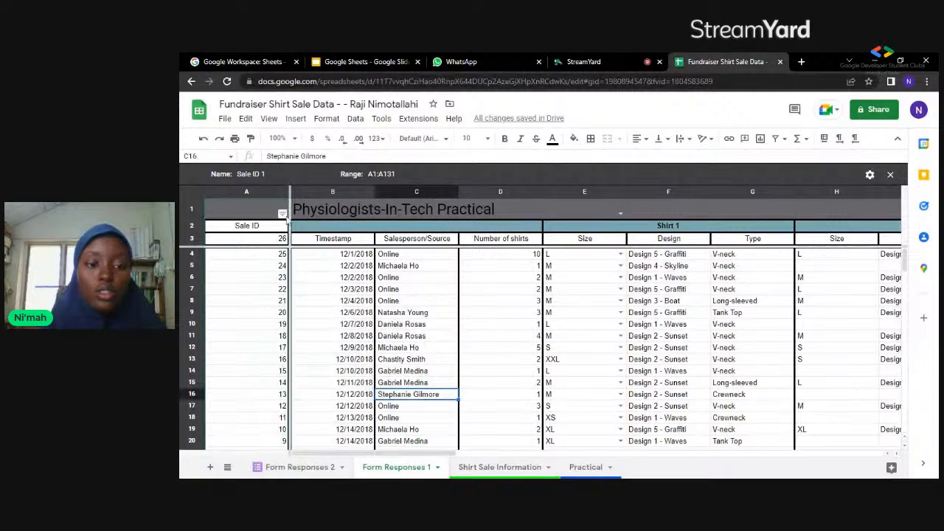
# - Clear all value selections in the Sale ID column's filter and select the values 1 through 8
pyautogui.click(283, 214)
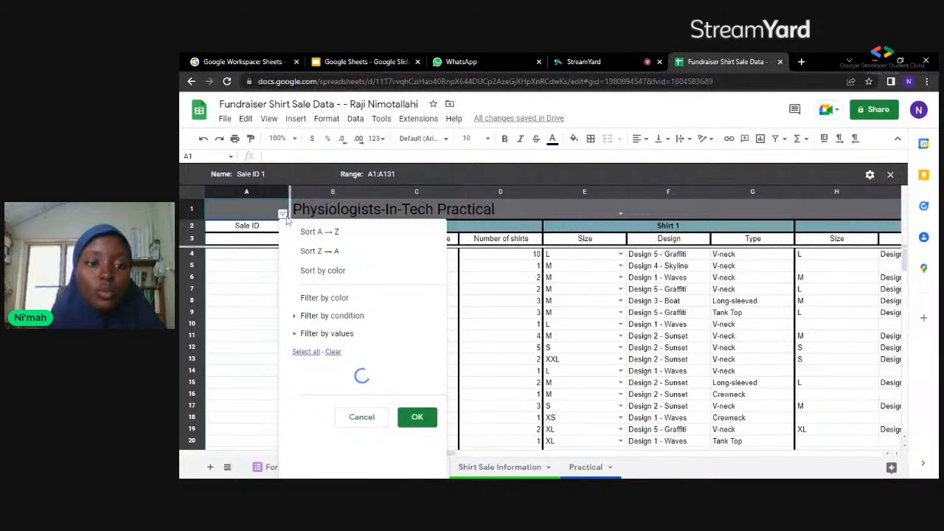
pyautogui.click(333, 352)
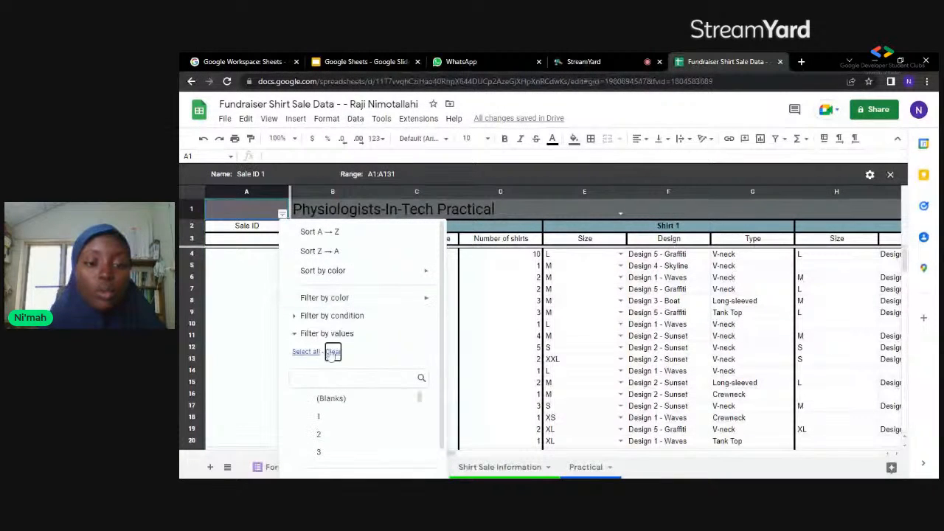
pyautogui.click(322, 418)
pyautogui.click(324, 436)
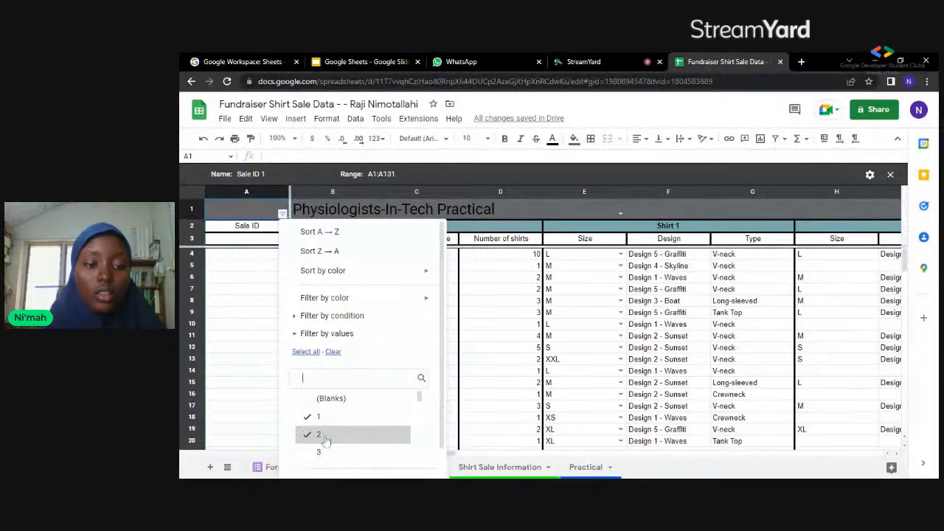
pyautogui.click(322, 452)
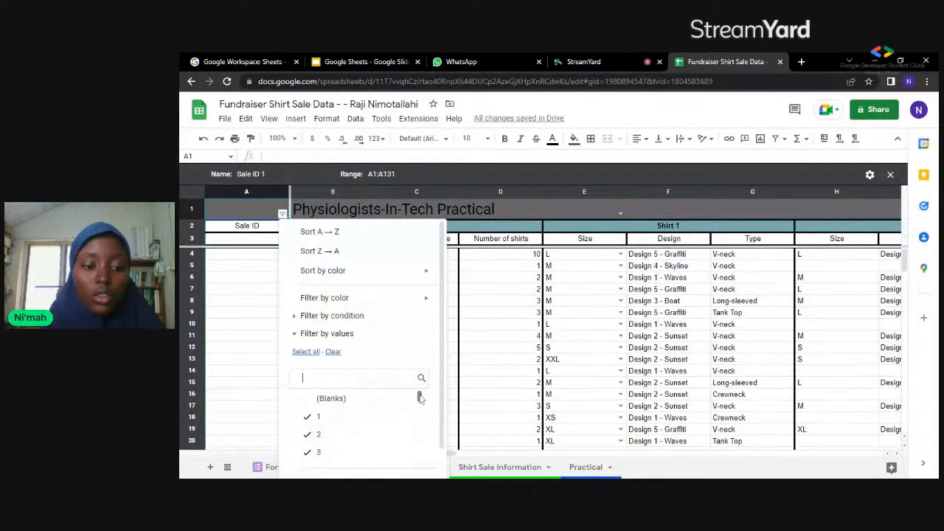
pyautogui.moveTo(420, 398); pyautogui.dragTo(419, 407)
pyautogui.click(350, 397)
pyautogui.click(313, 388)
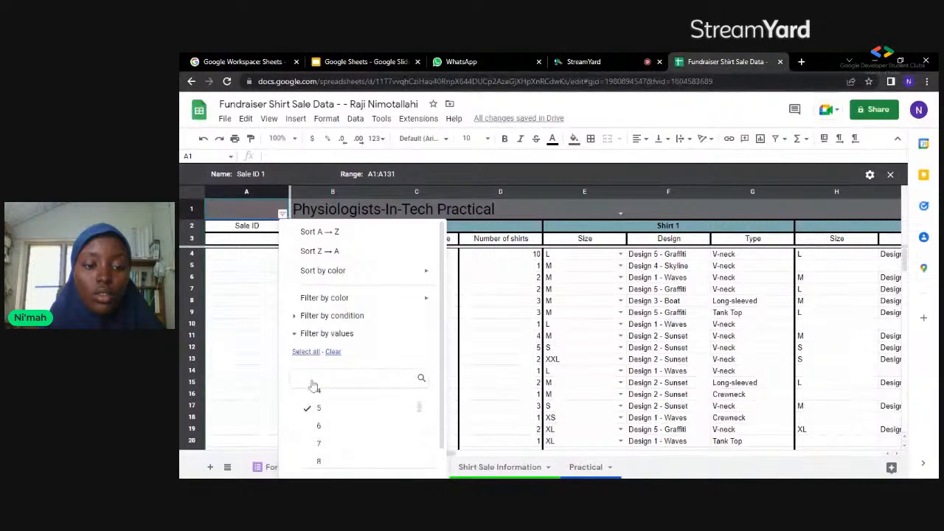
pyautogui.click(328, 426)
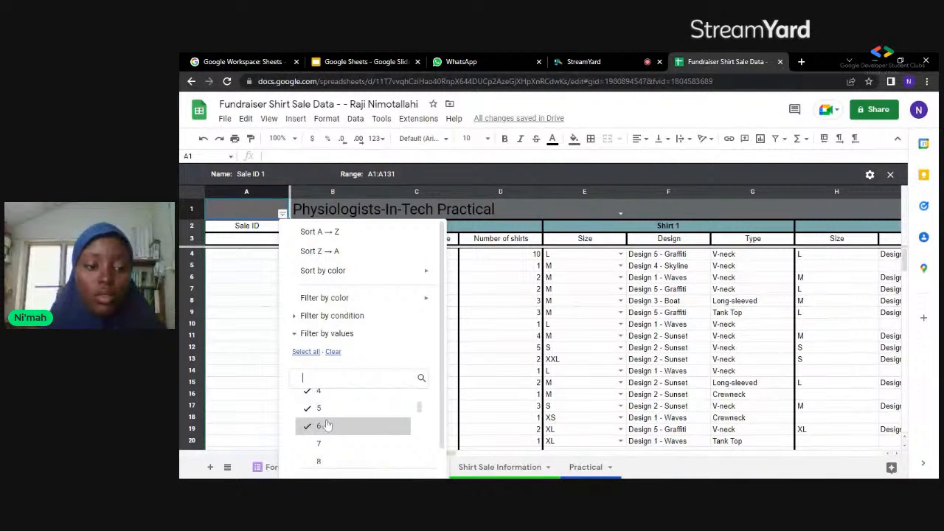
pyautogui.click(332, 443)
pyautogui.click(333, 461)
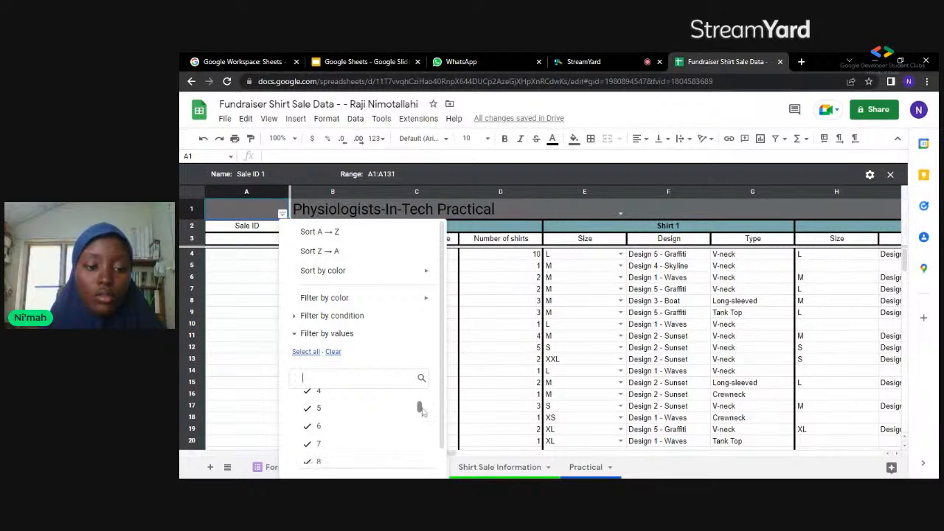
# - Add the values 9 and 10 to the Sale ID filter selection and apply the filter
pyautogui.moveTo(419, 407); pyautogui.dragTo(420, 417)
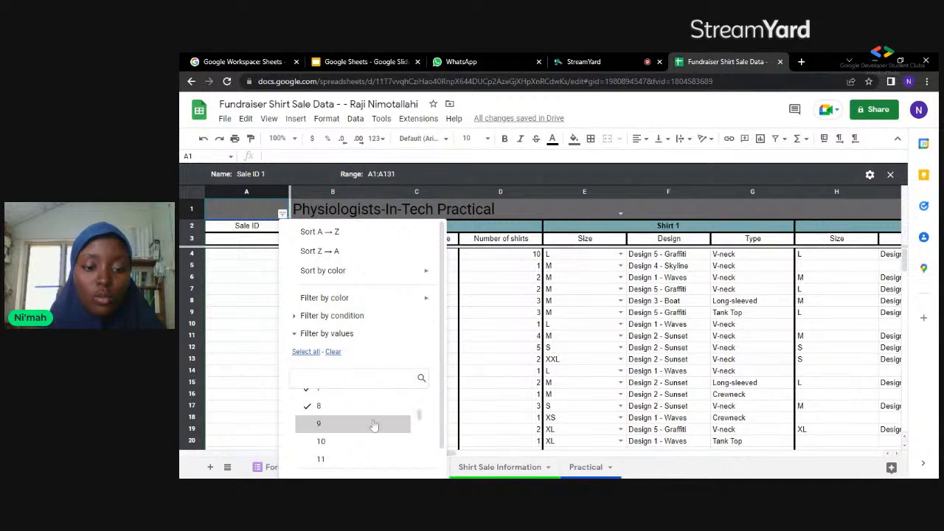
pyautogui.click(374, 426)
pyautogui.click(373, 440)
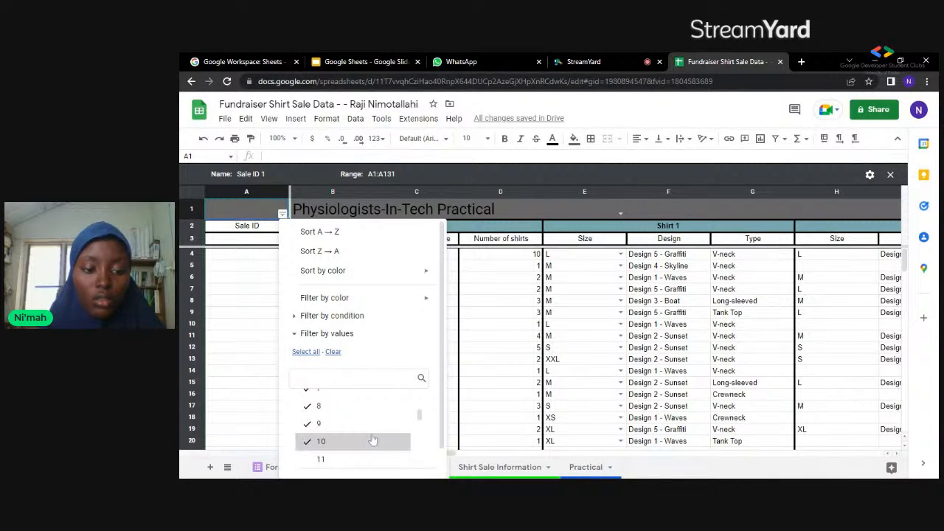
pyautogui.scroll(-1, 442, 413)
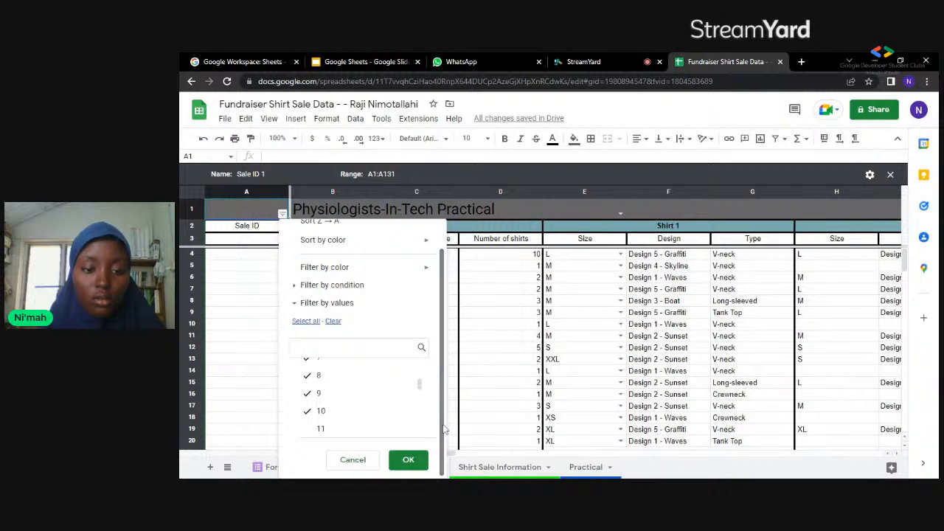
pyautogui.click(411, 460)
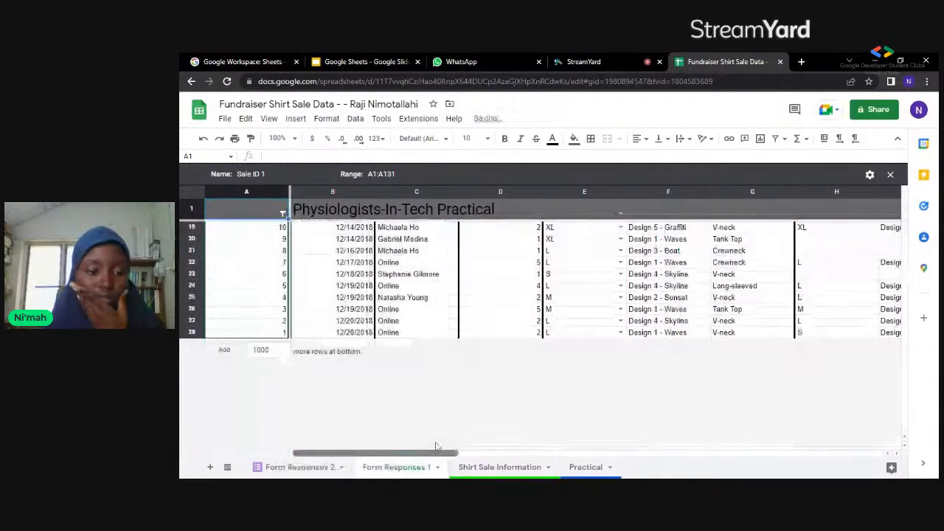
# - Close the Sale ID 1 filter view to return to the regular sheet
pyautogui.click(406, 334)
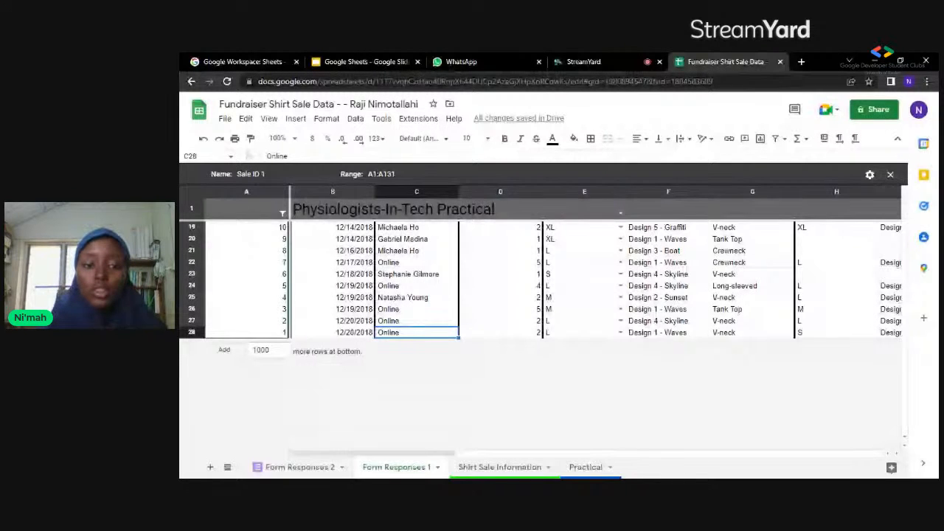
pyautogui.click(891, 175)
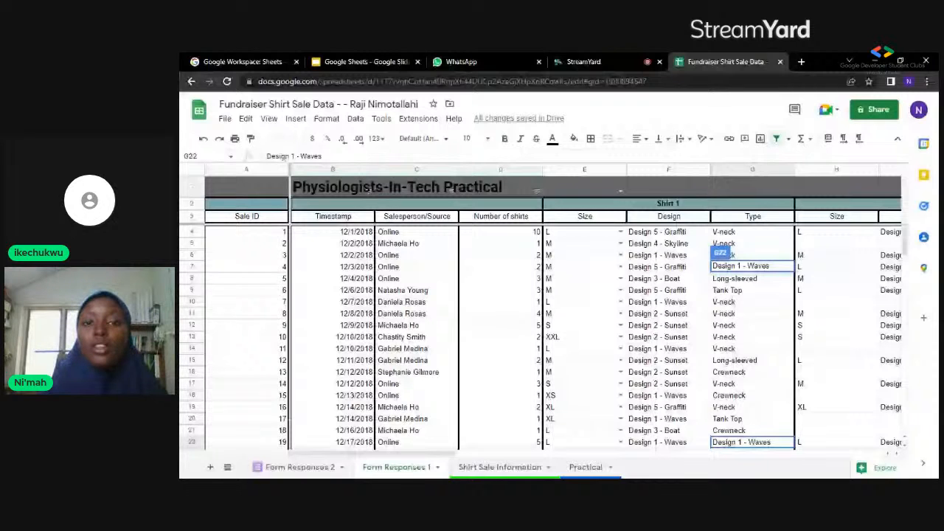
# - Switch to the StreamYard studio and stop sharing the screen
pyautogui.click(618, 59)
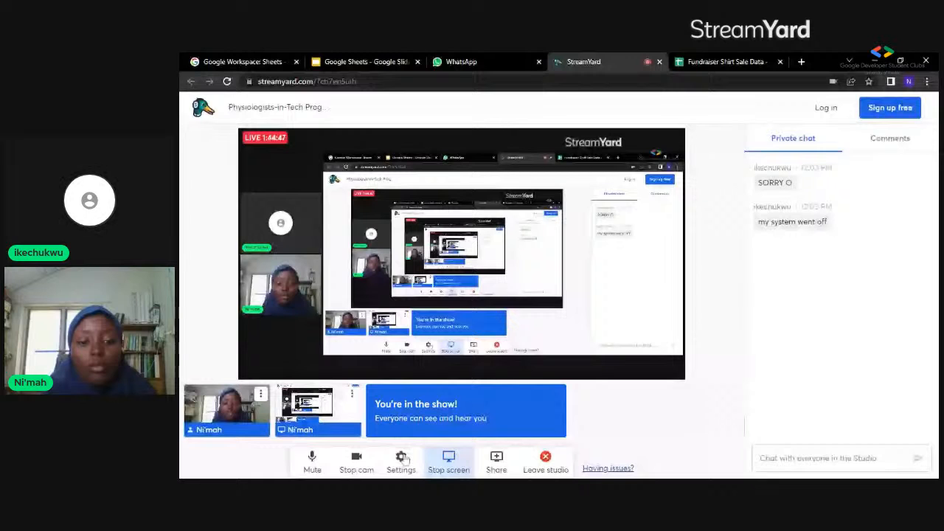
pyautogui.click(449, 463)
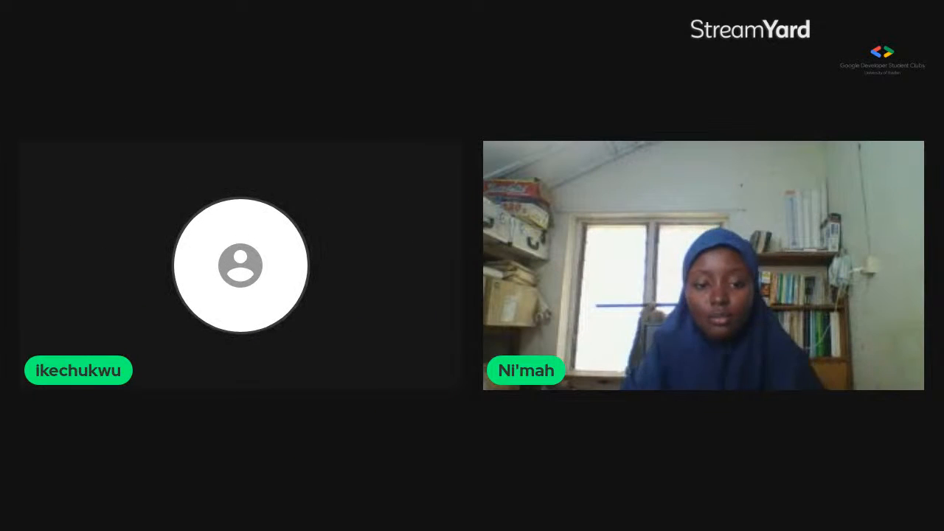